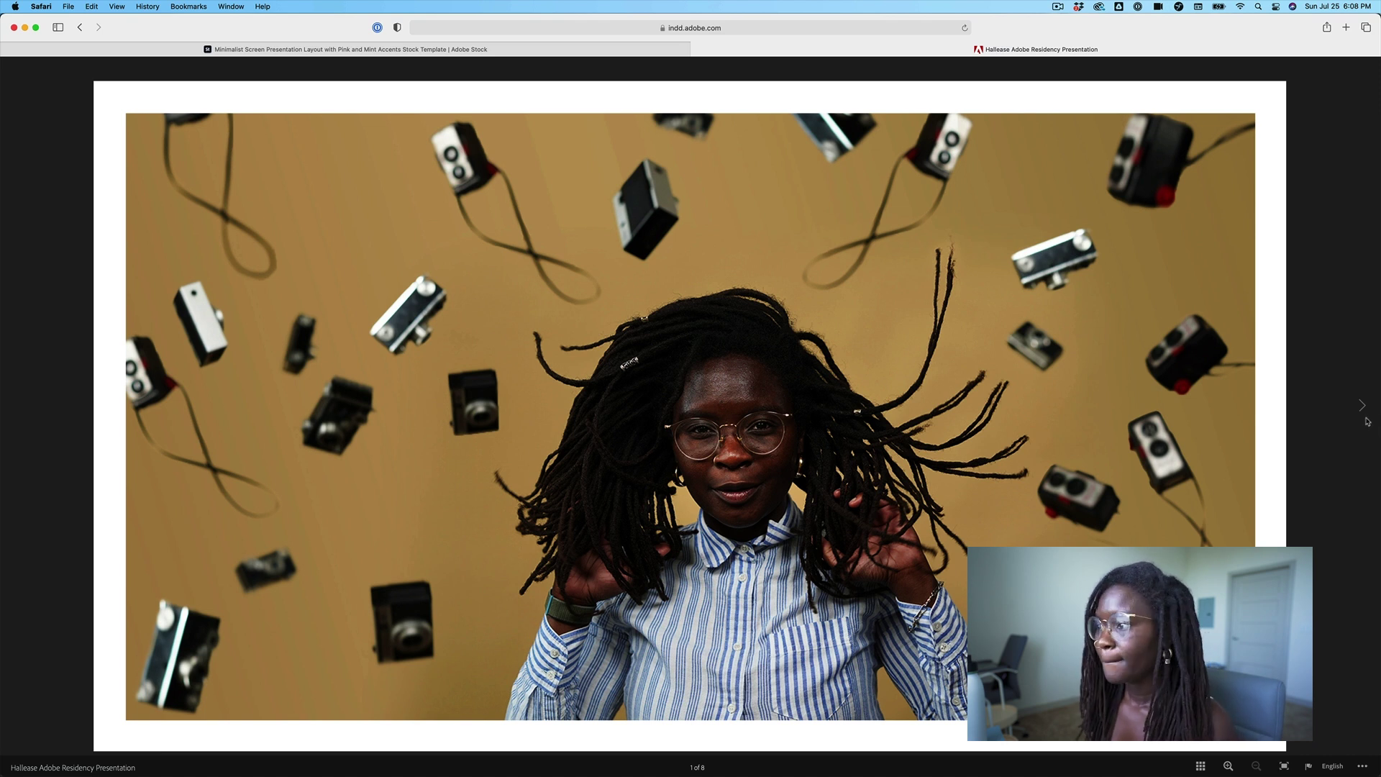
# - Page through the residency presentation from slide 2 to the 60 Days with Adobe slide
pyautogui.click(1363, 407)
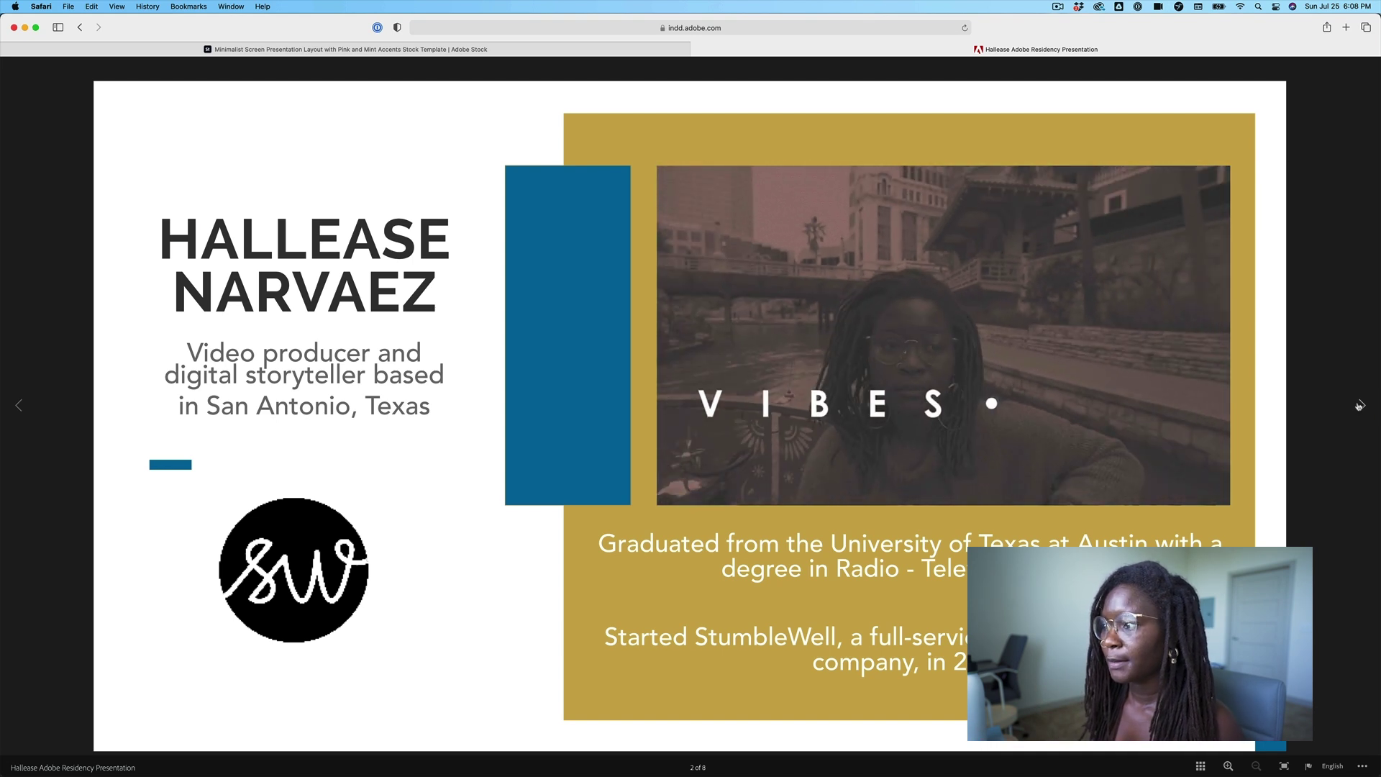
pyautogui.click(1360, 407)
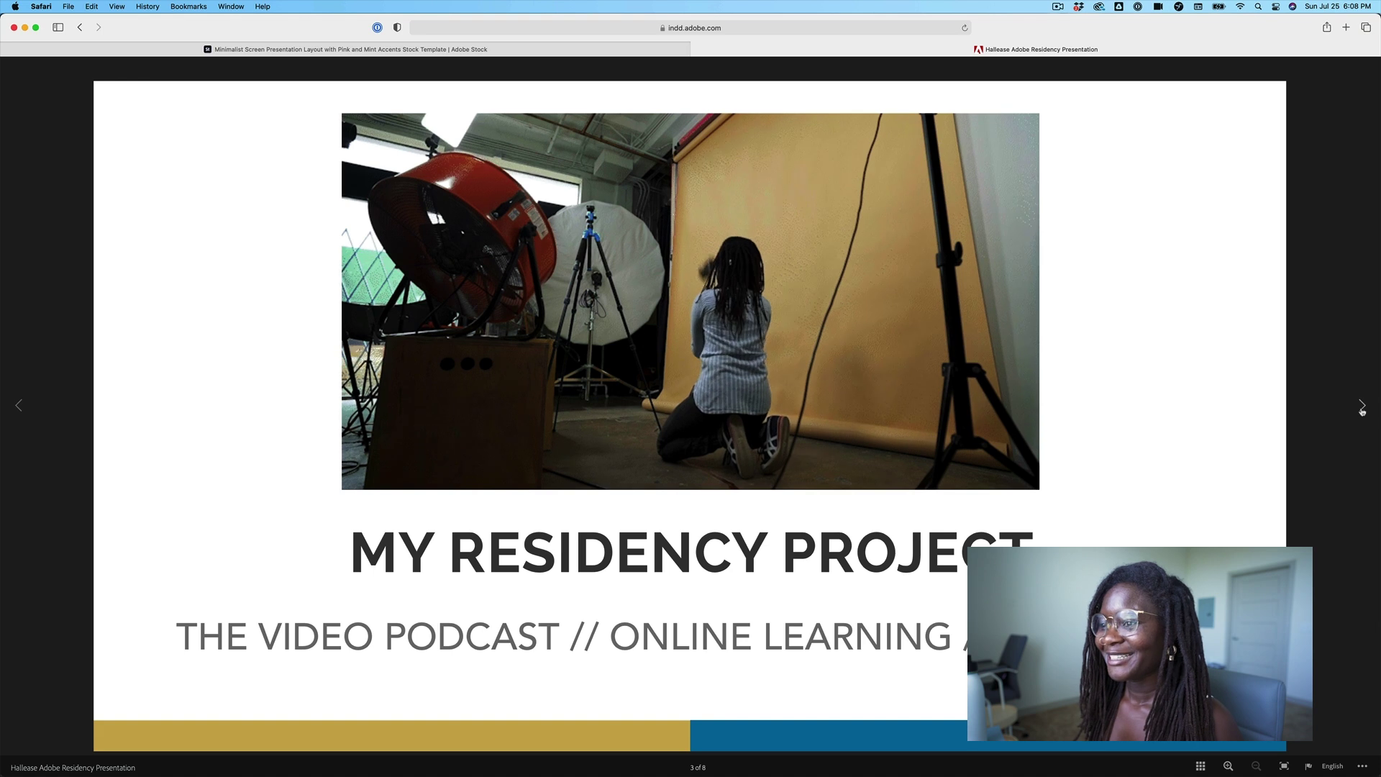
pyautogui.click(1360, 408)
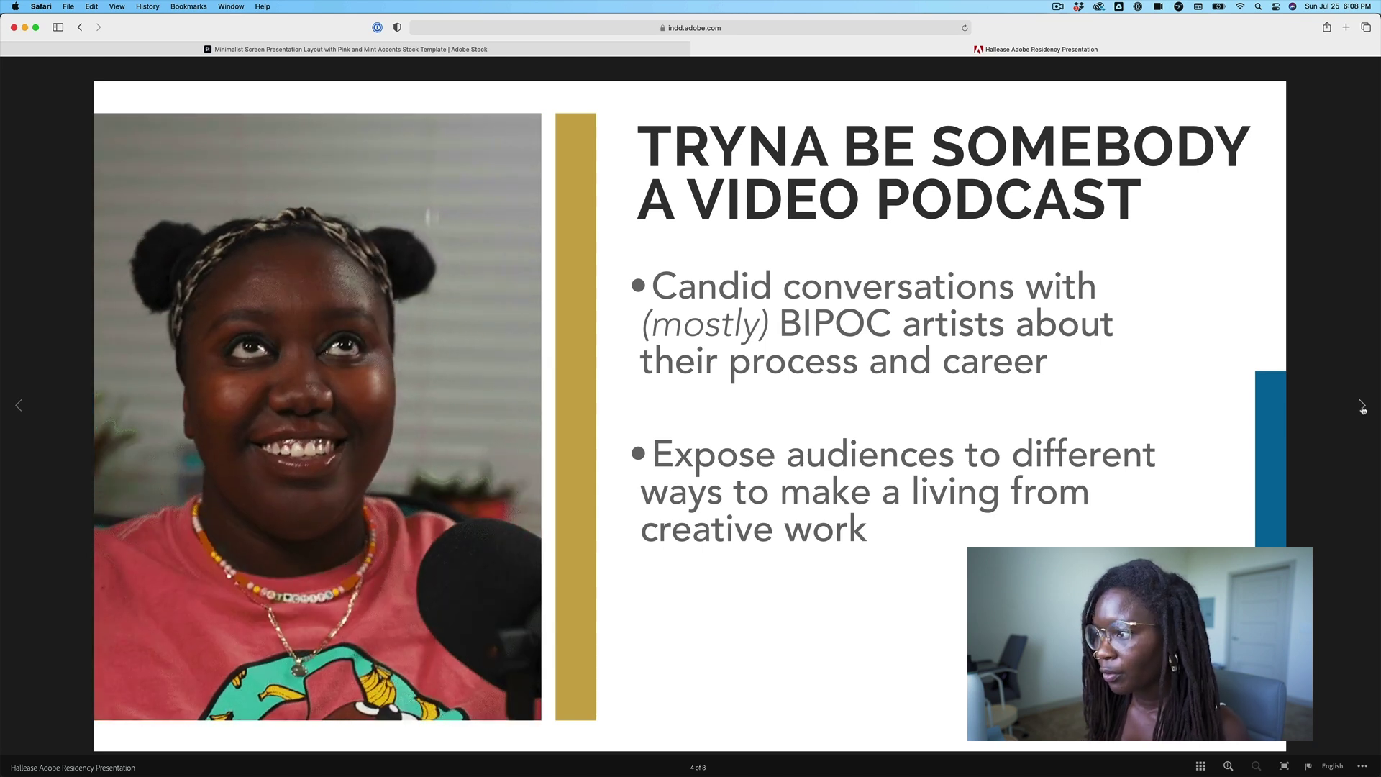
pyautogui.click(1361, 408)
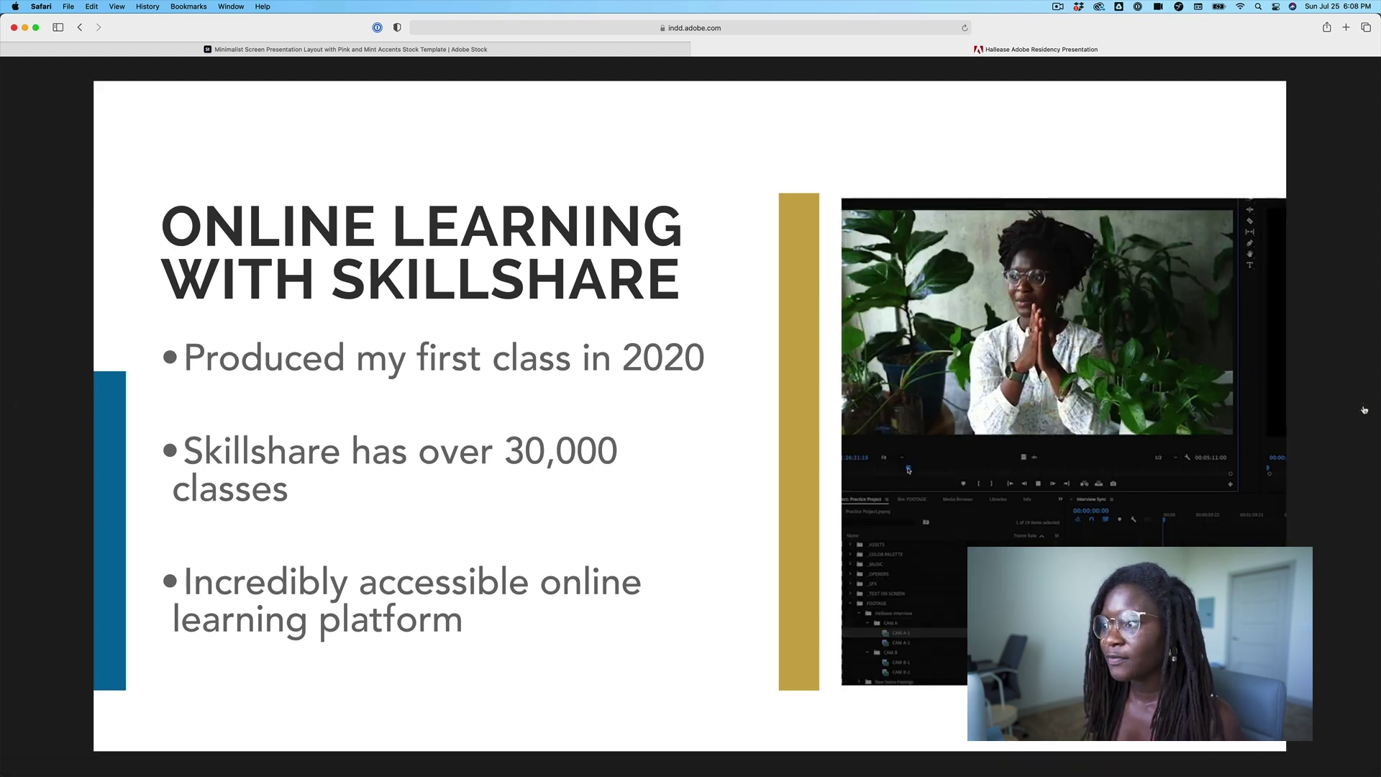
pyautogui.click(1363, 408)
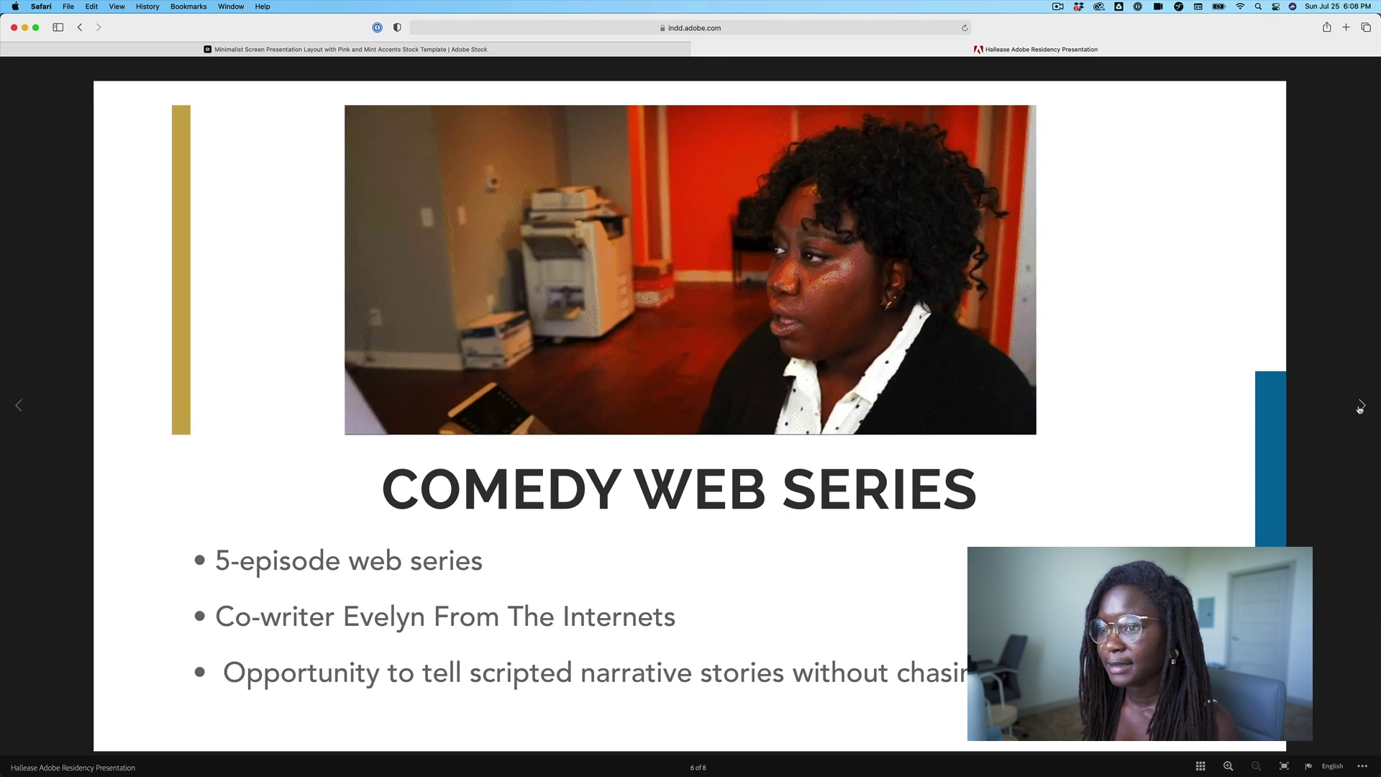
pyautogui.click(1361, 407)
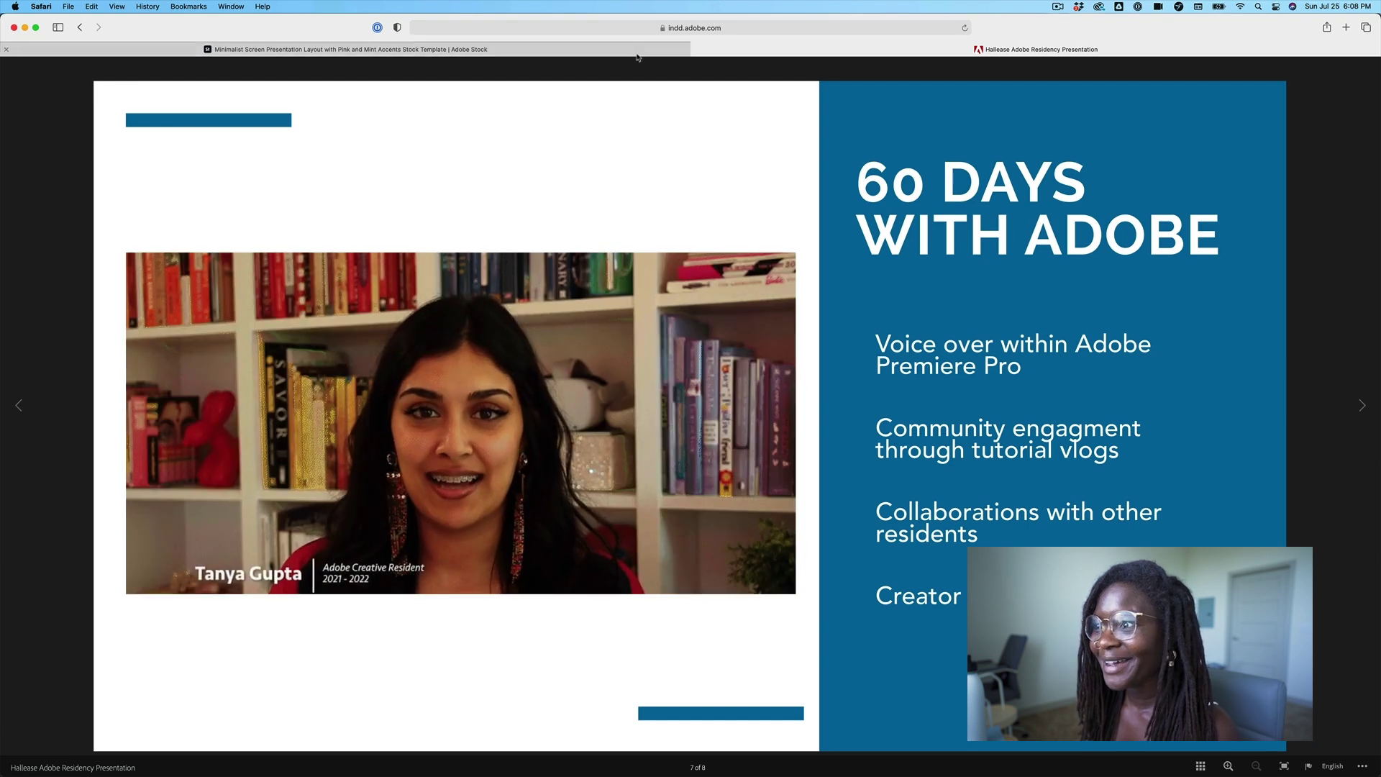
# - Glance at the Adobe Stock page, advance to the Thank You slide, then return to slide 1
pyautogui.click(645, 52)
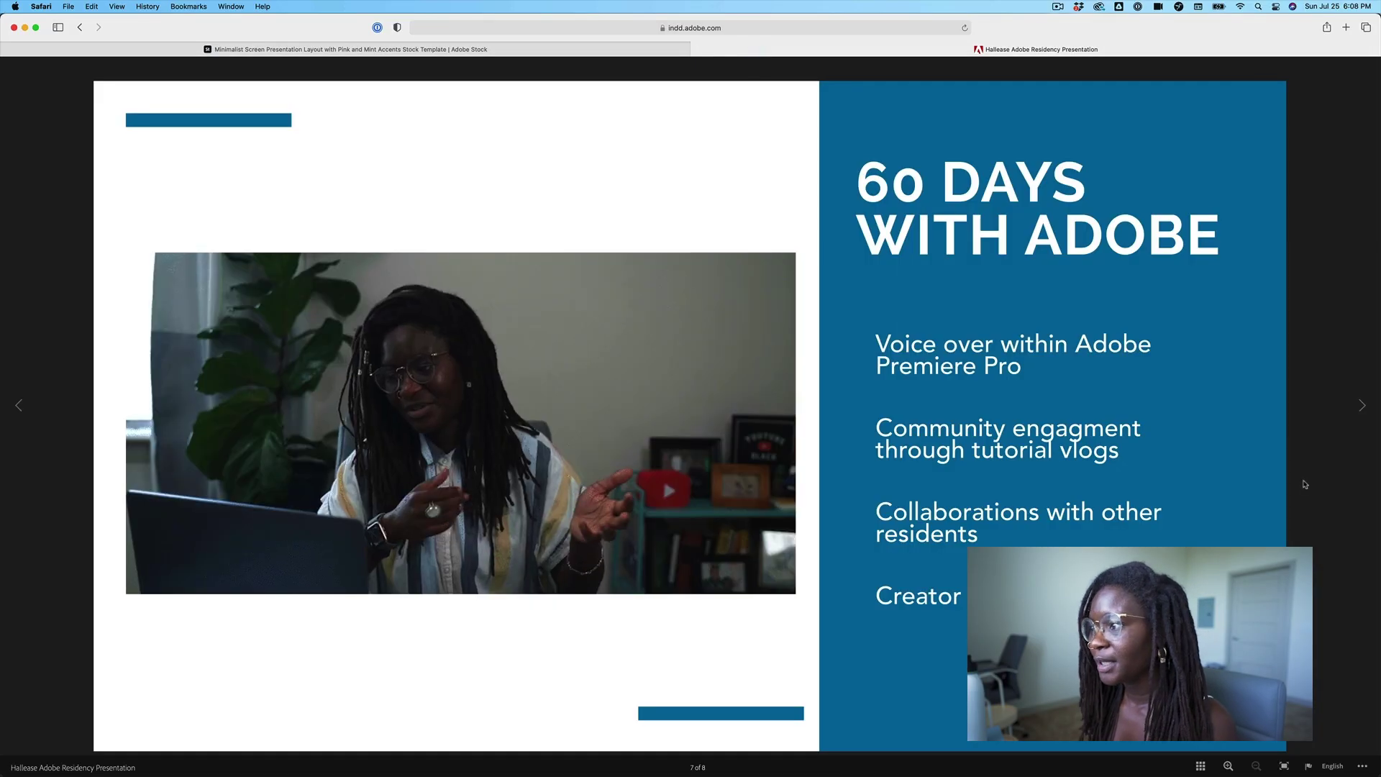
pyautogui.click(1361, 403)
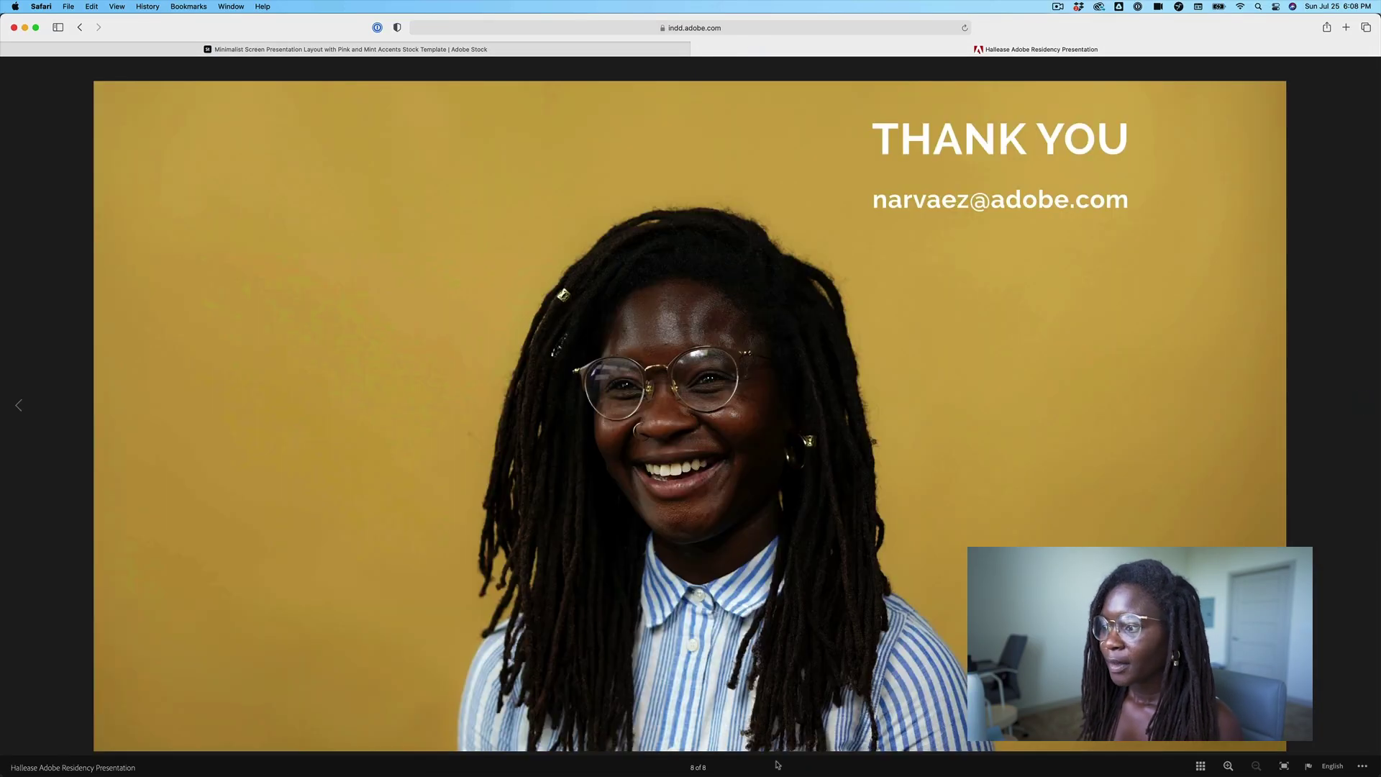
pyautogui.moveTo(1159, 750)
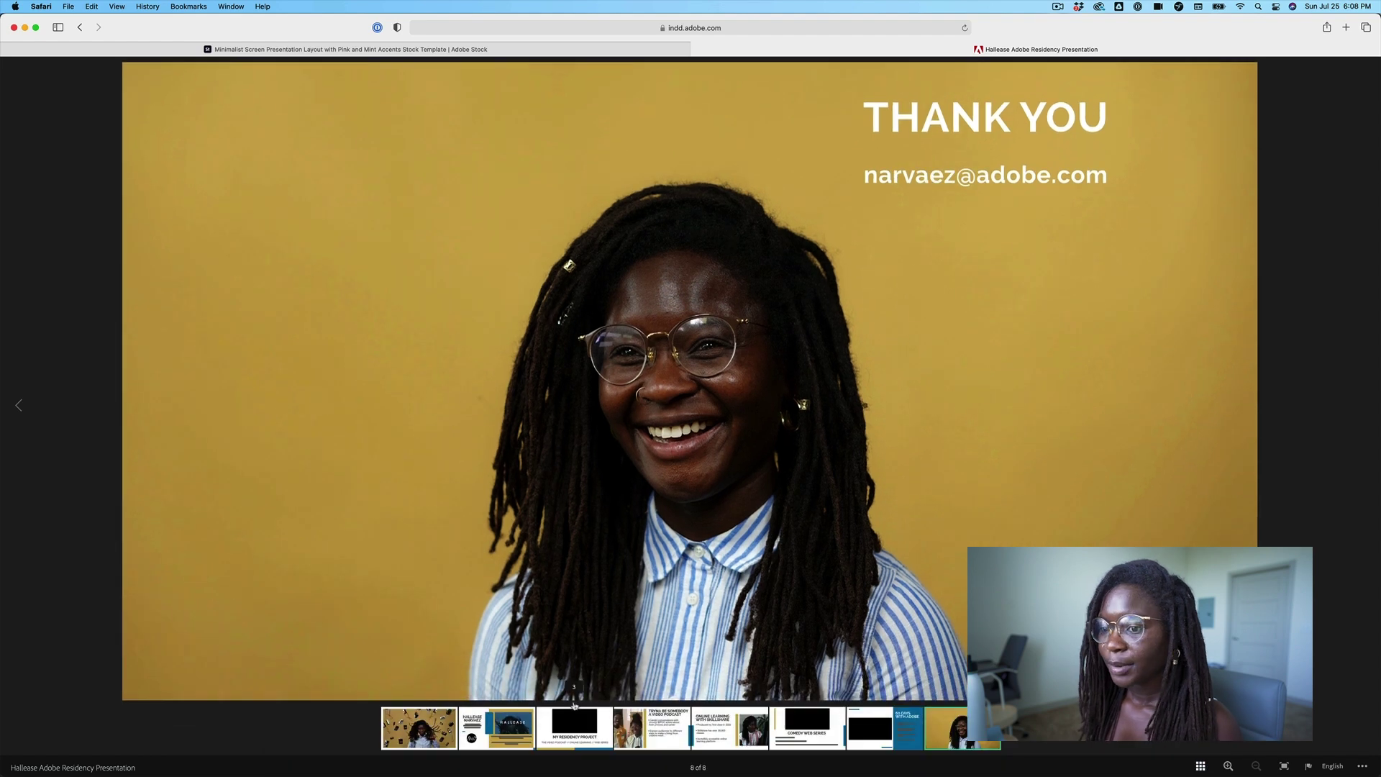
pyautogui.click(416, 722)
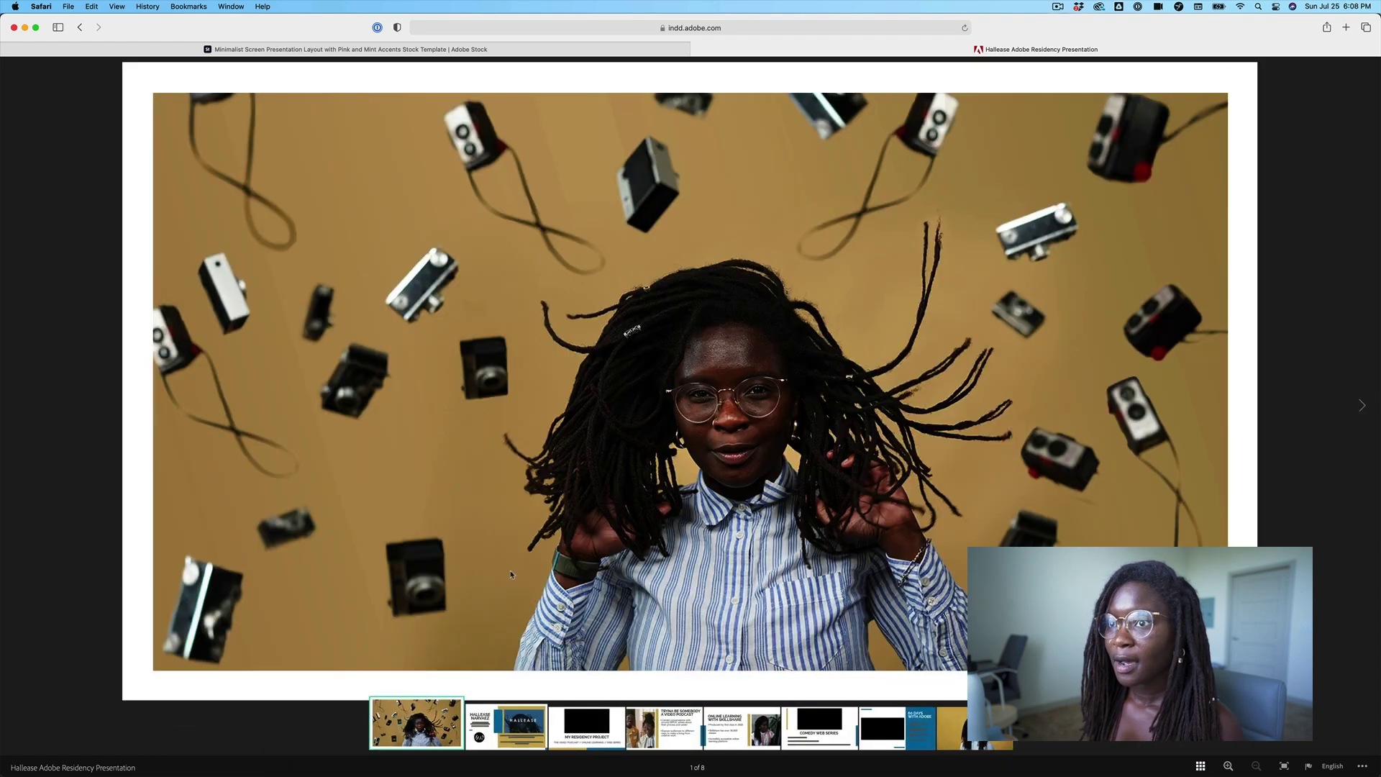
# - Preview the Pink and Mint Accents template's slide designs, then close the preview and return to the presentation
pyautogui.click(637, 52)
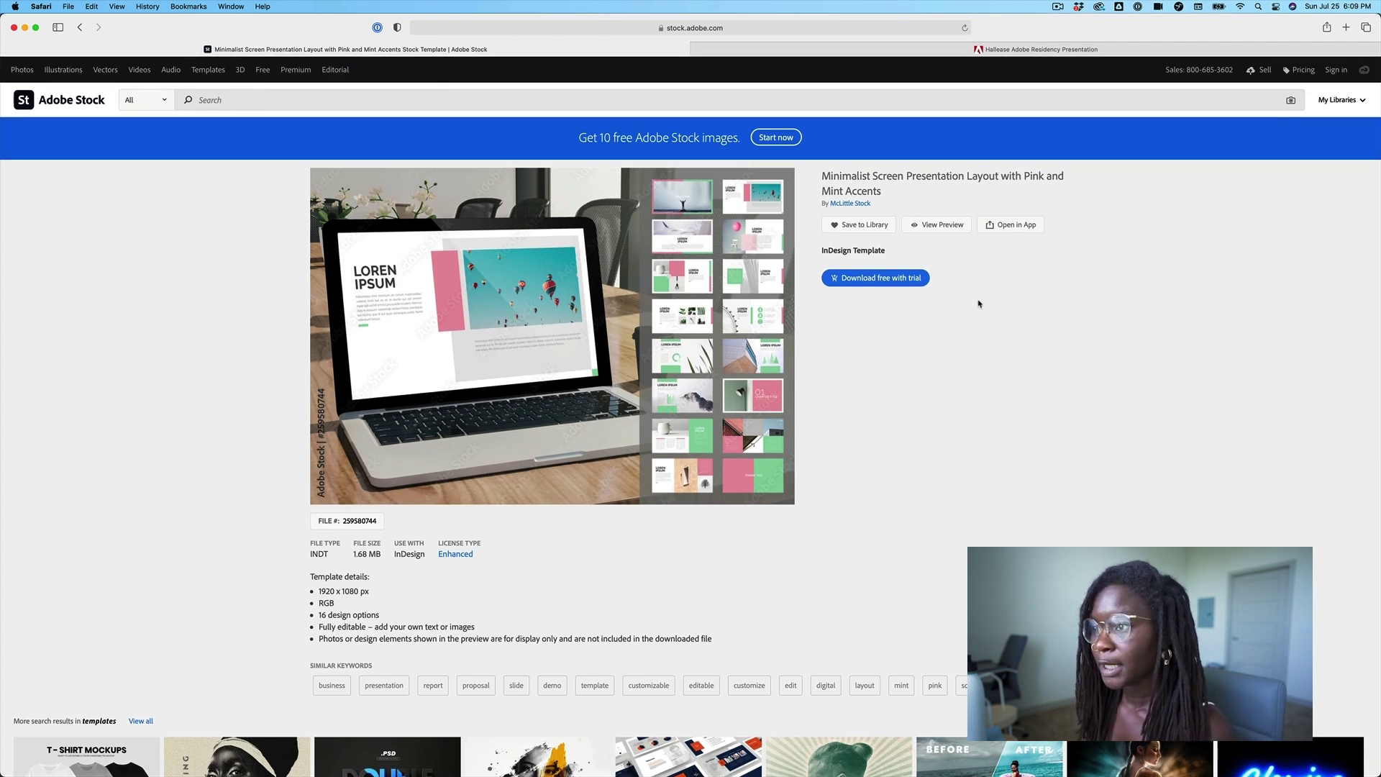
pyautogui.click(943, 226)
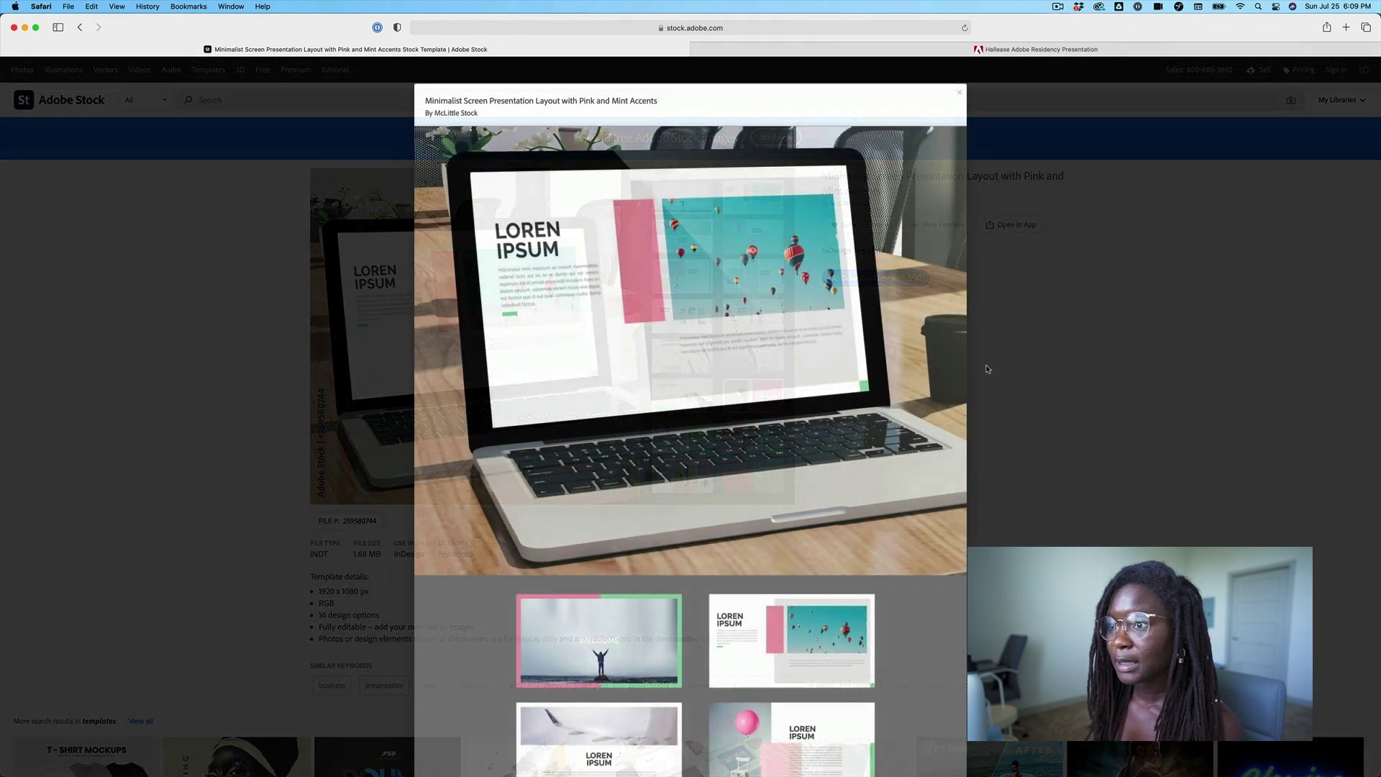
pyautogui.scroll(-2, 781, 363)
pyautogui.scroll(2, 782, 364)
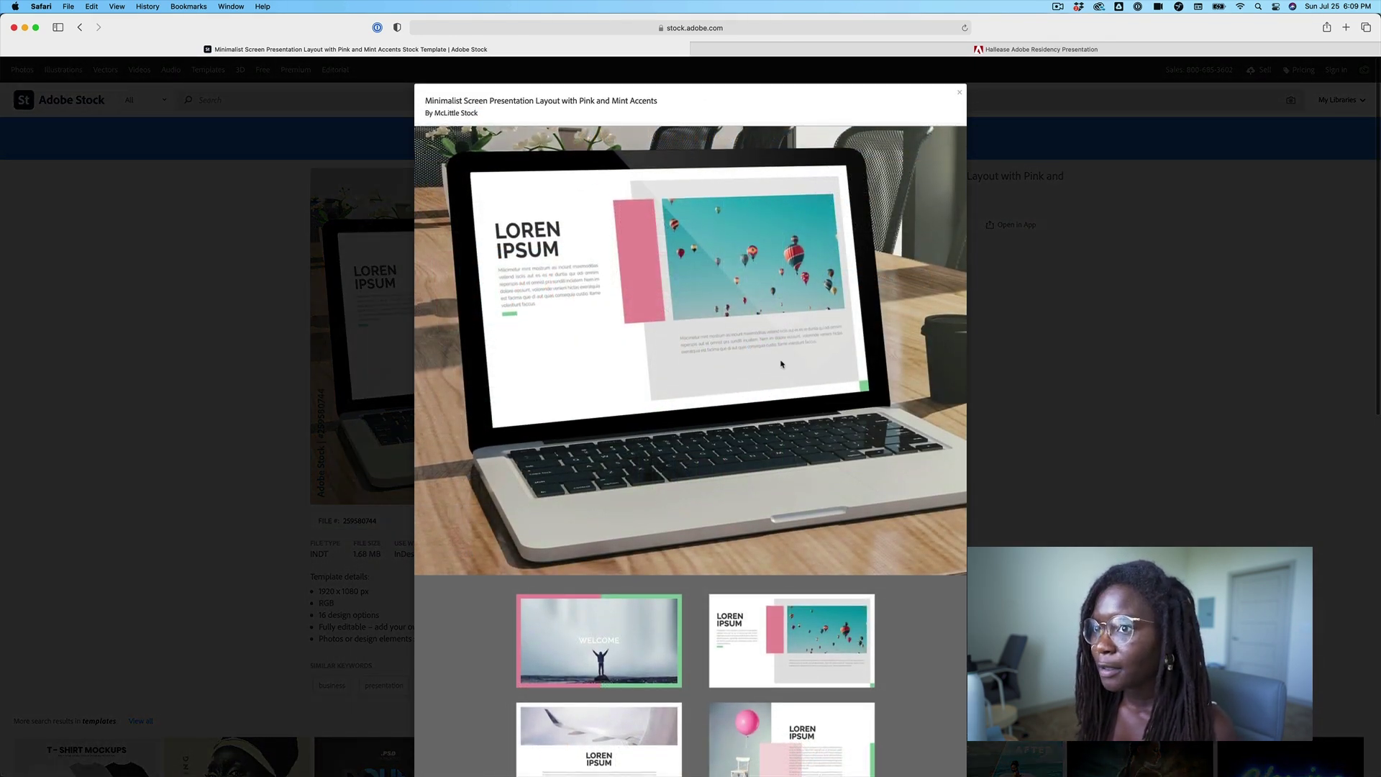
pyautogui.scroll(-15, 782, 364)
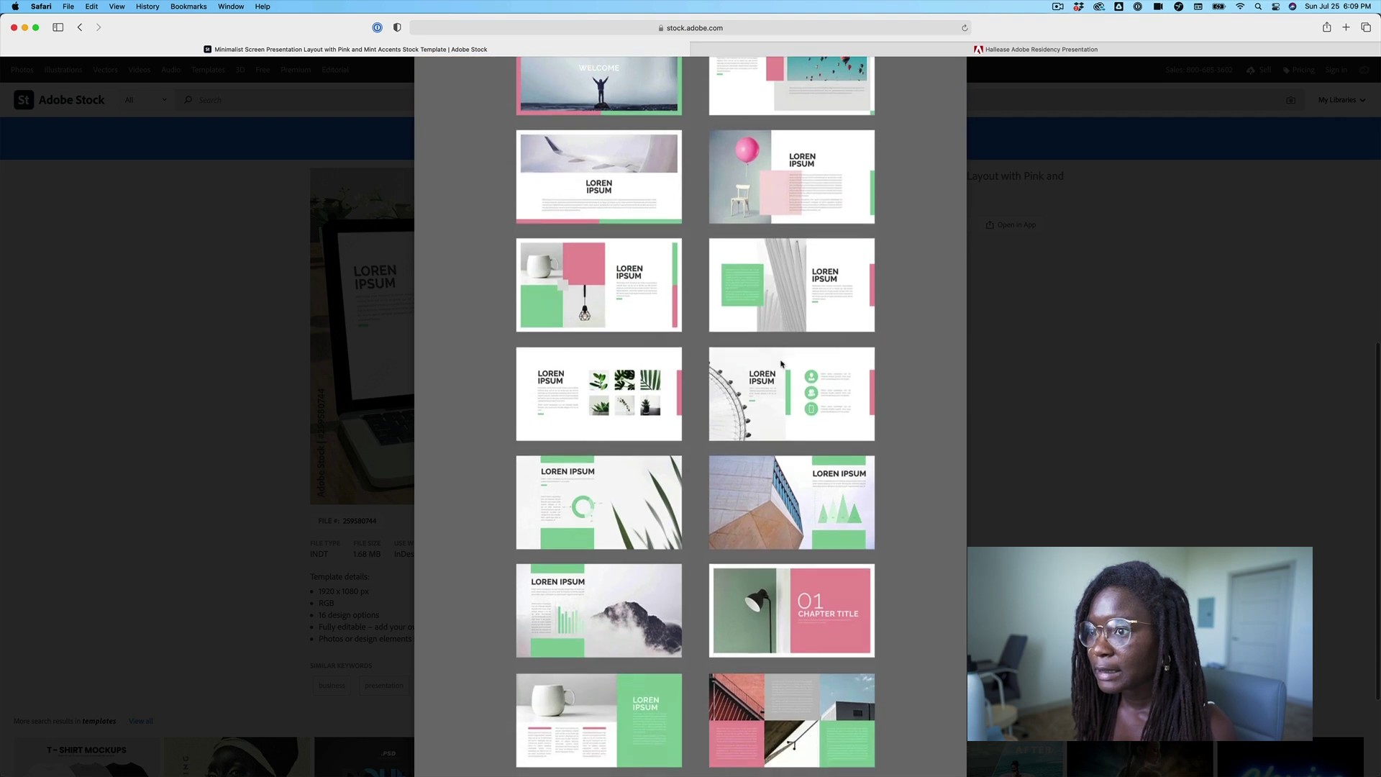
pyautogui.scroll(-5, 782, 364)
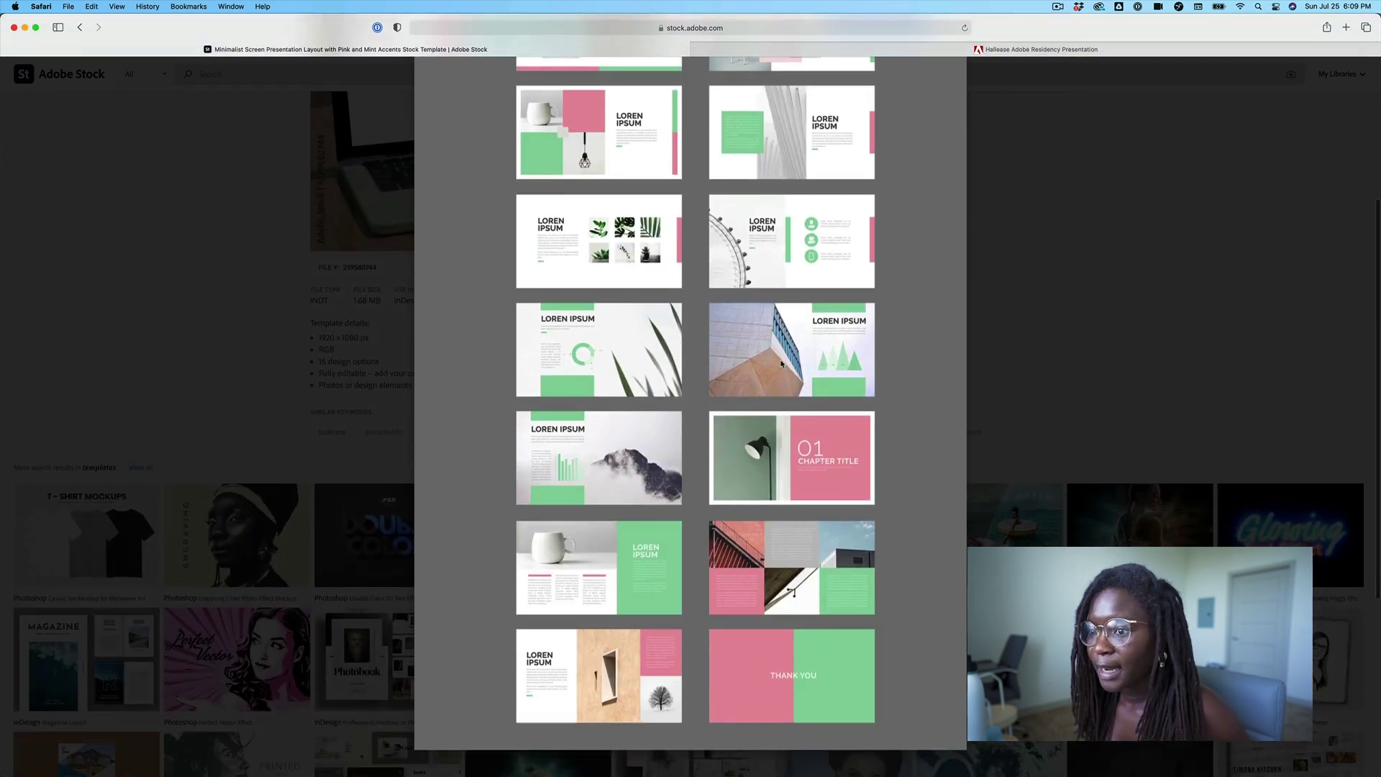
pyautogui.scroll(15, 782, 364)
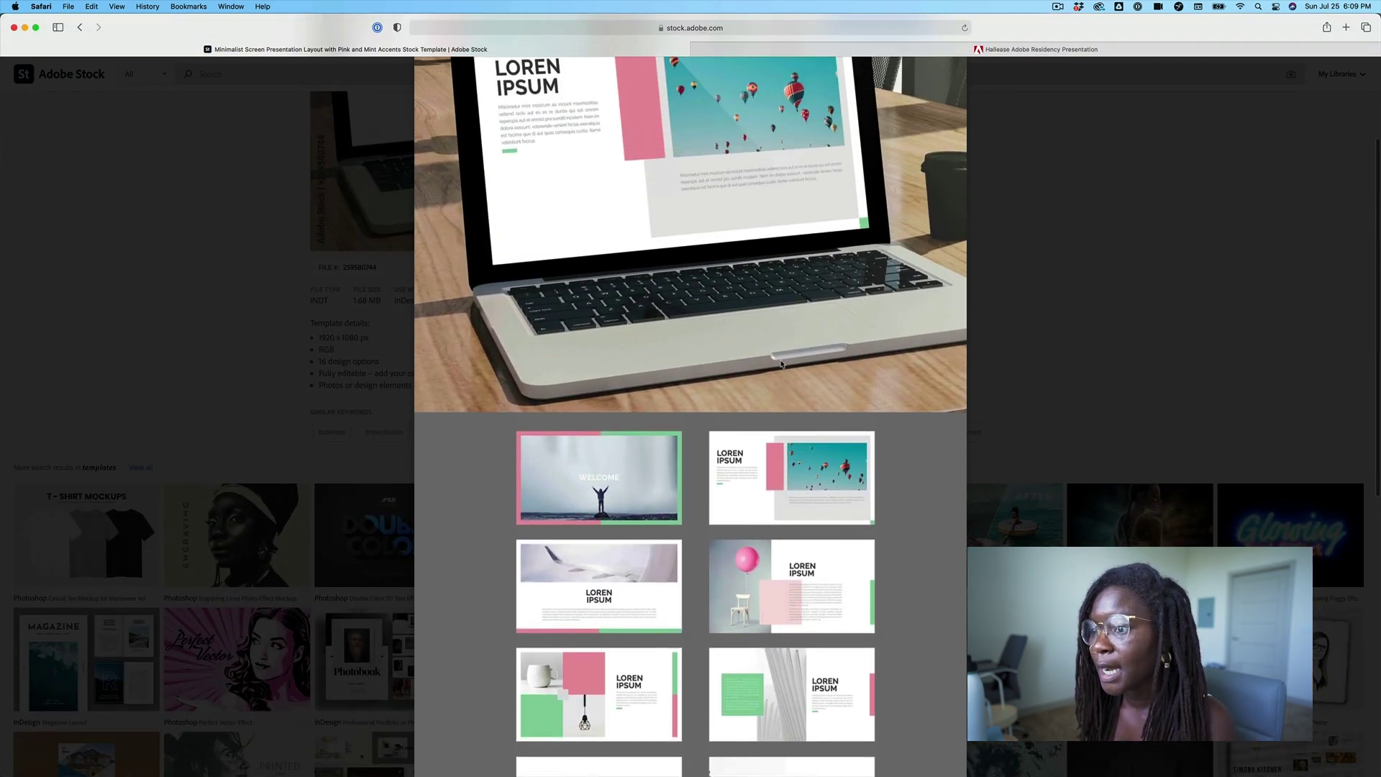
pyautogui.scroll(5, 781, 364)
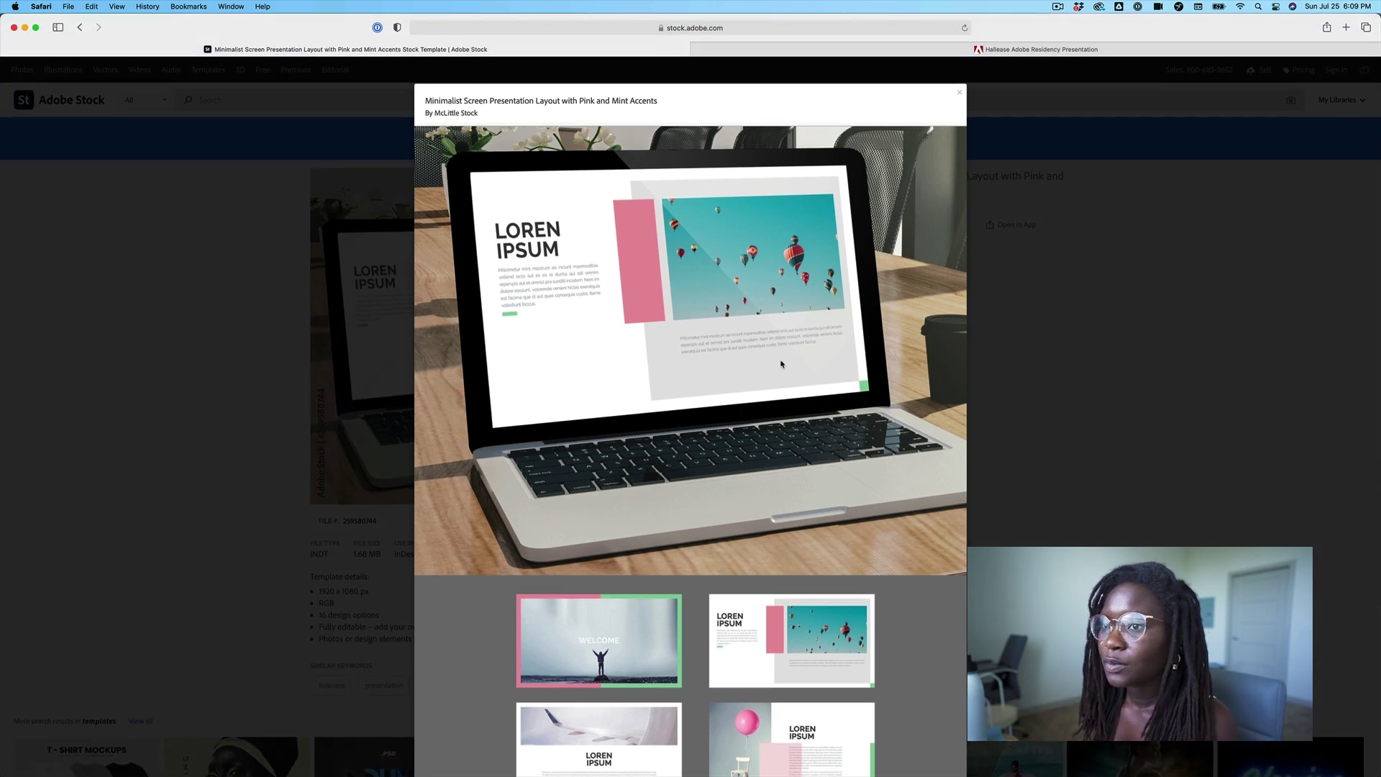
pyautogui.click(960, 93)
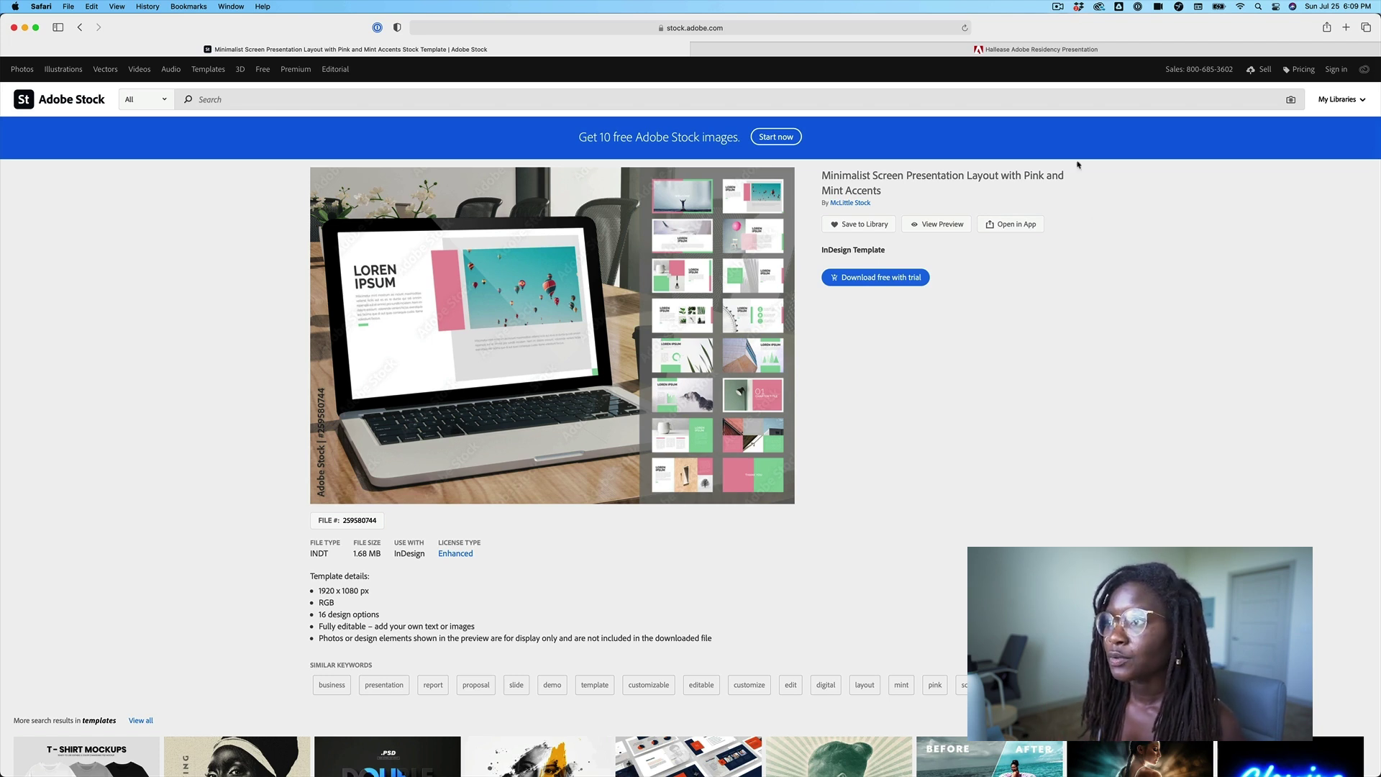
pyautogui.click(1010, 49)
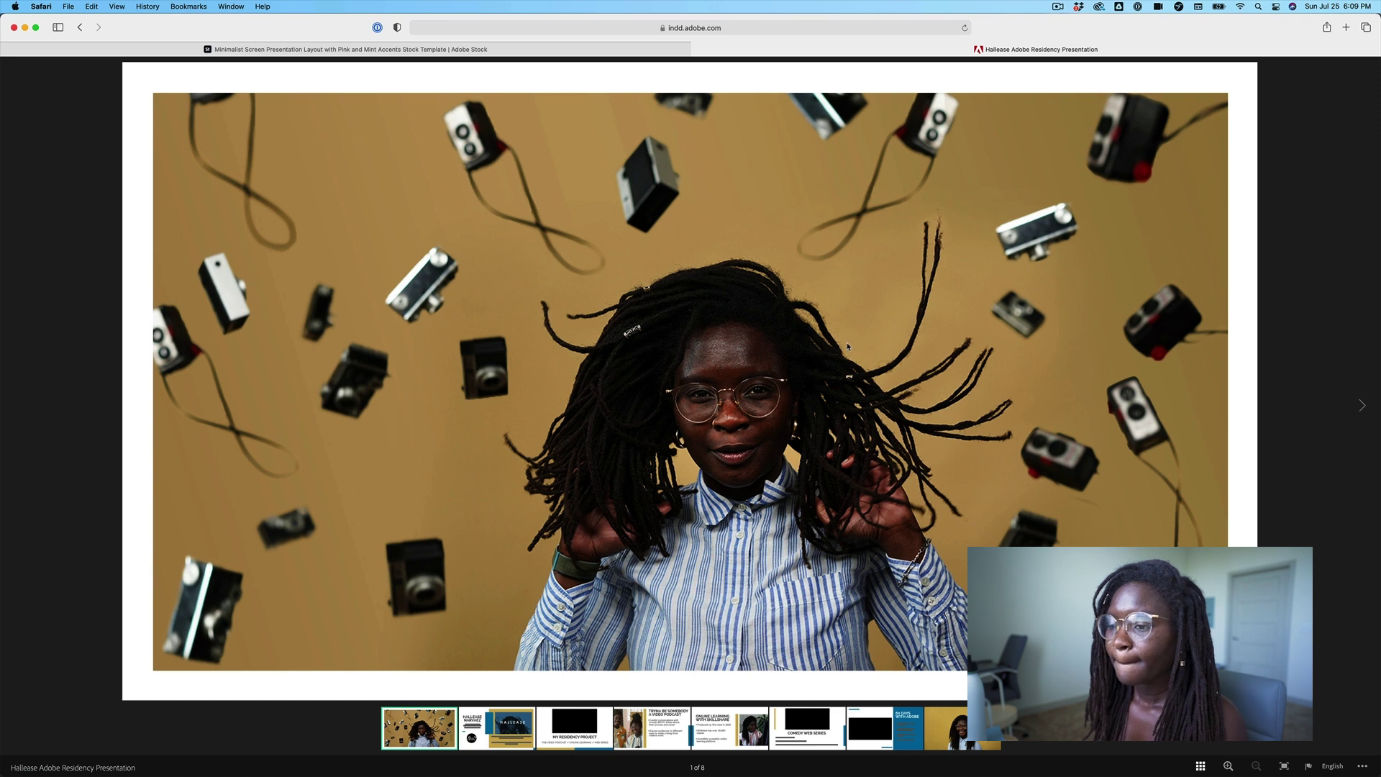
# - Advance the residency presentation to slide 2 with the right arrow key
pyautogui.press('Right')
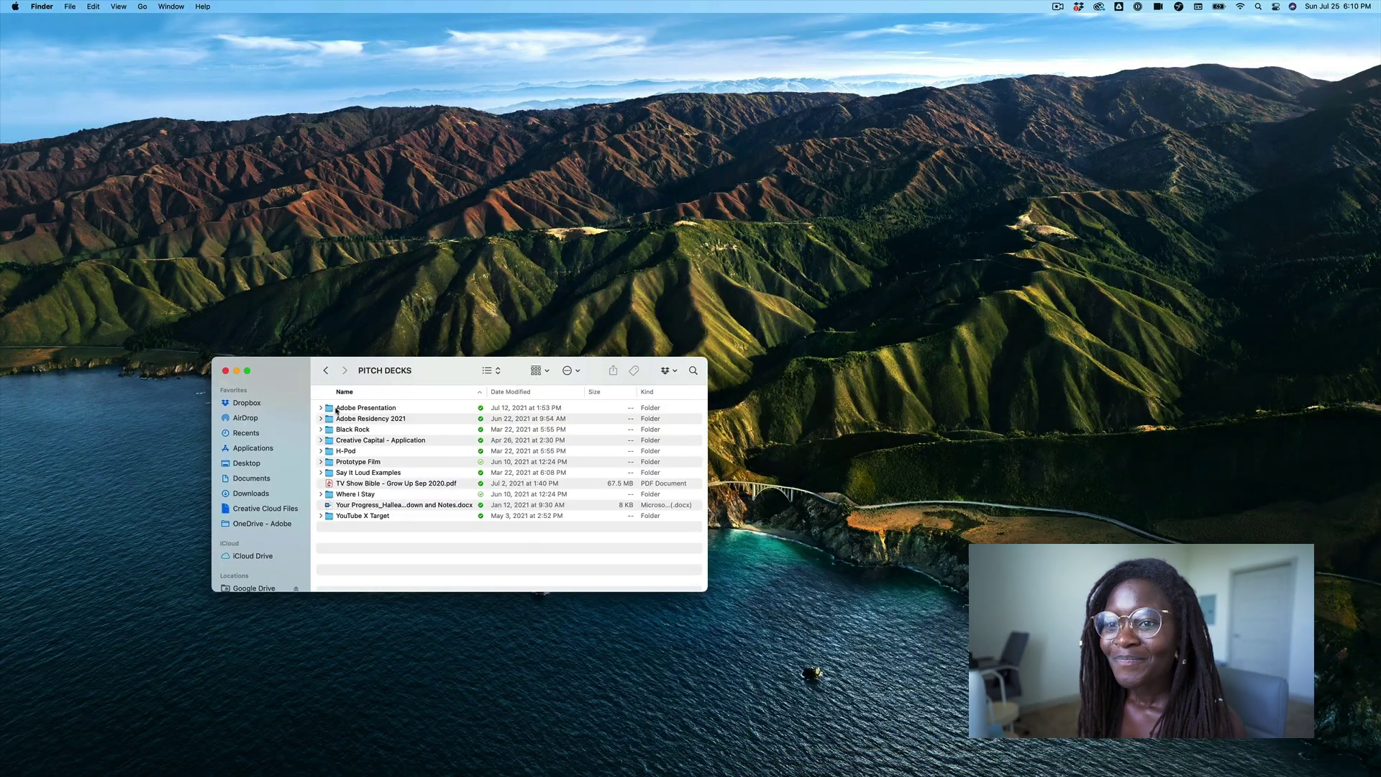
# - Open the Adobe Presentation folder, centre its window, and inspect the ASSETS files
pyautogui.doubleClick(337, 411)
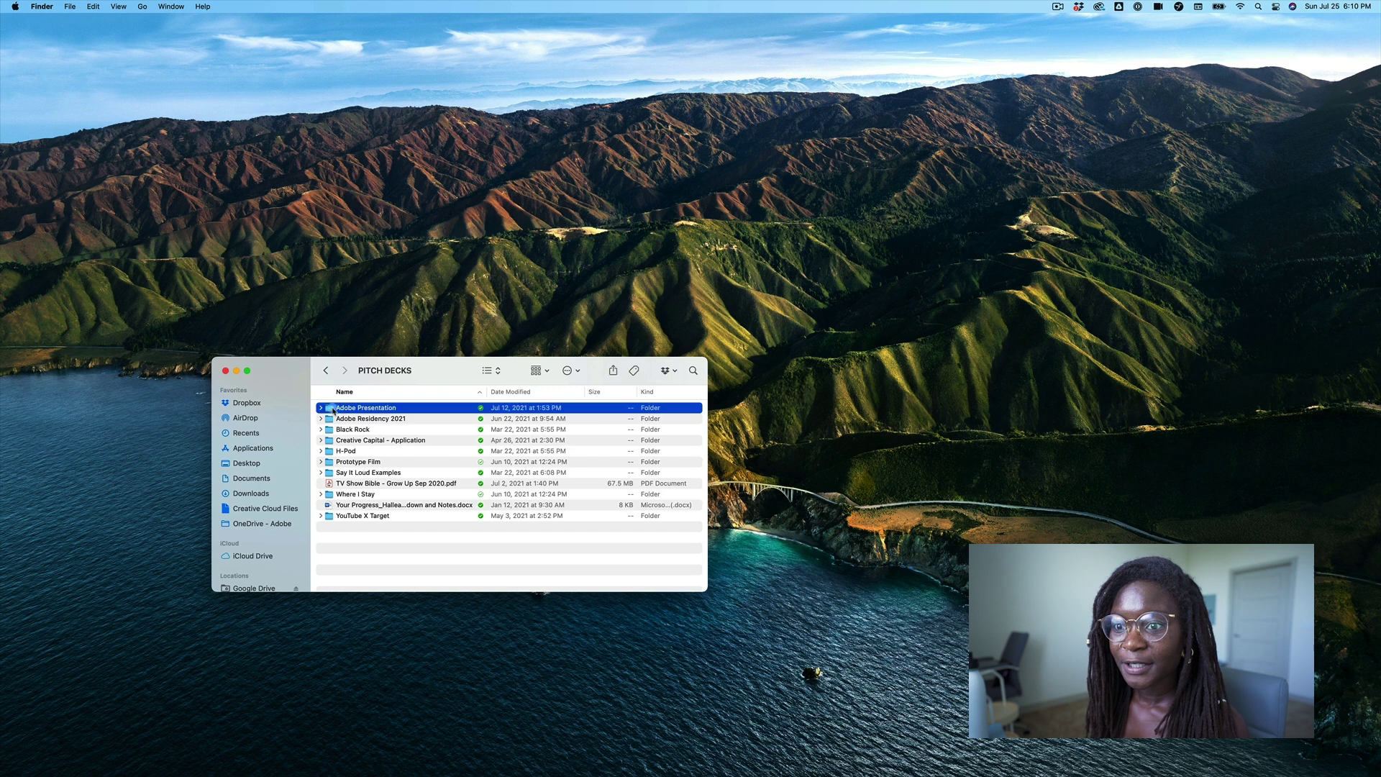
pyautogui.moveTo(450, 364); pyautogui.dragTo(665, 260)
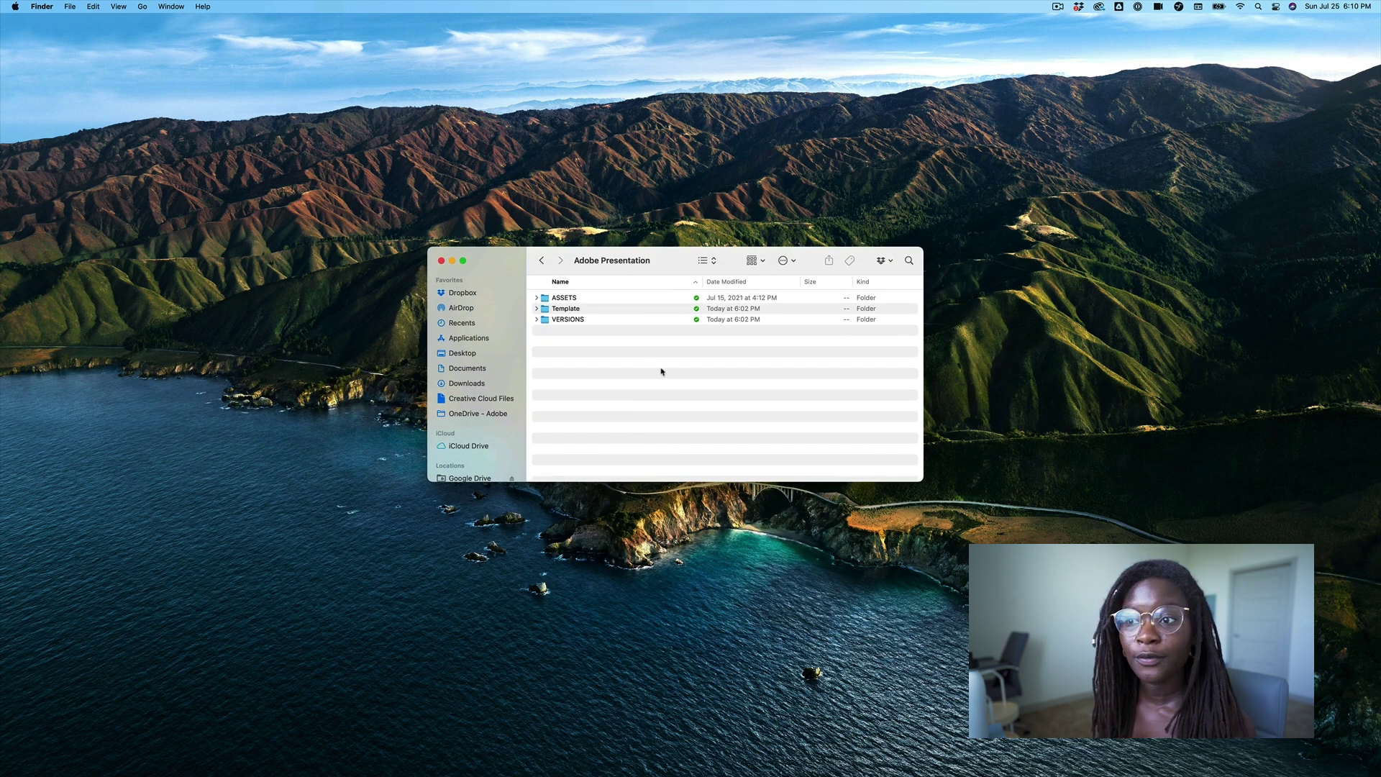
pyautogui.click(535, 298)
pyautogui.scroll(-10, 613, 331)
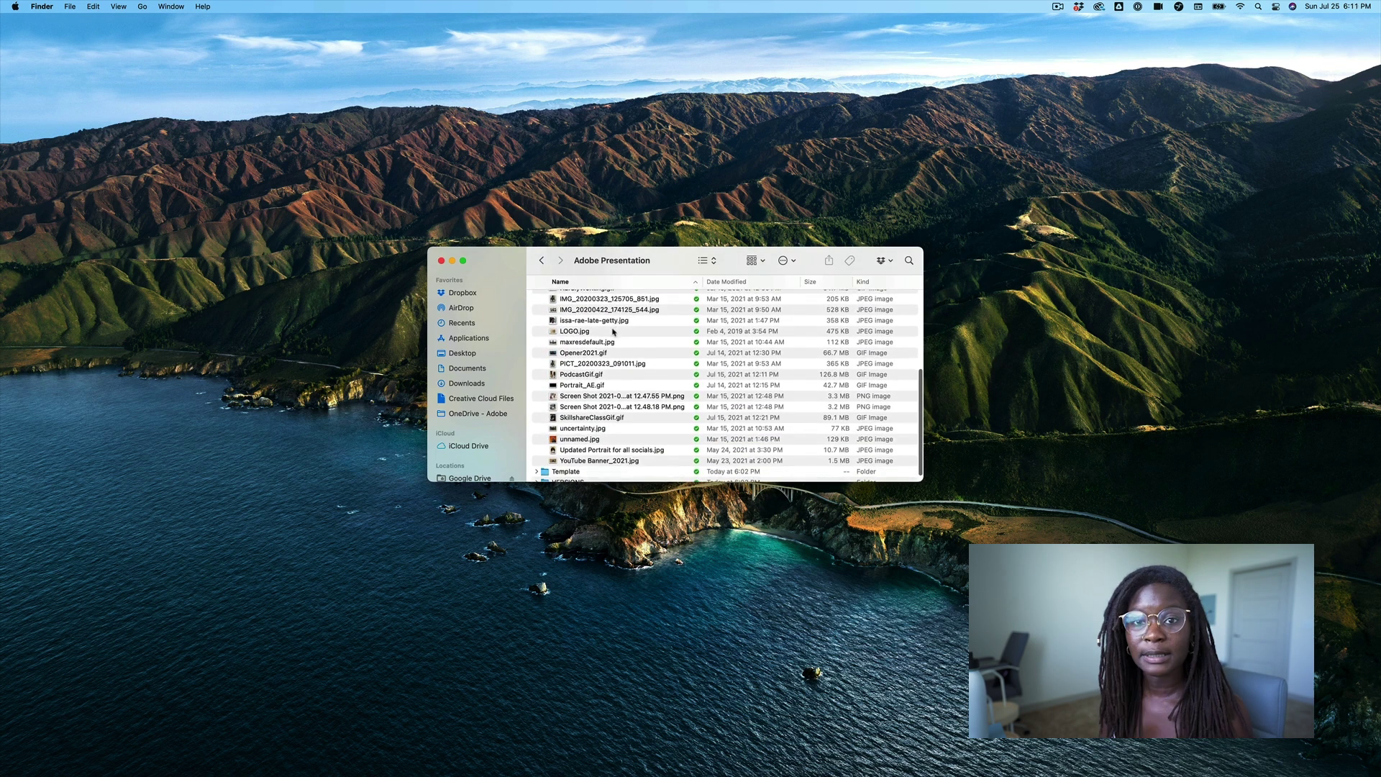
pyautogui.scroll(10, 626, 396)
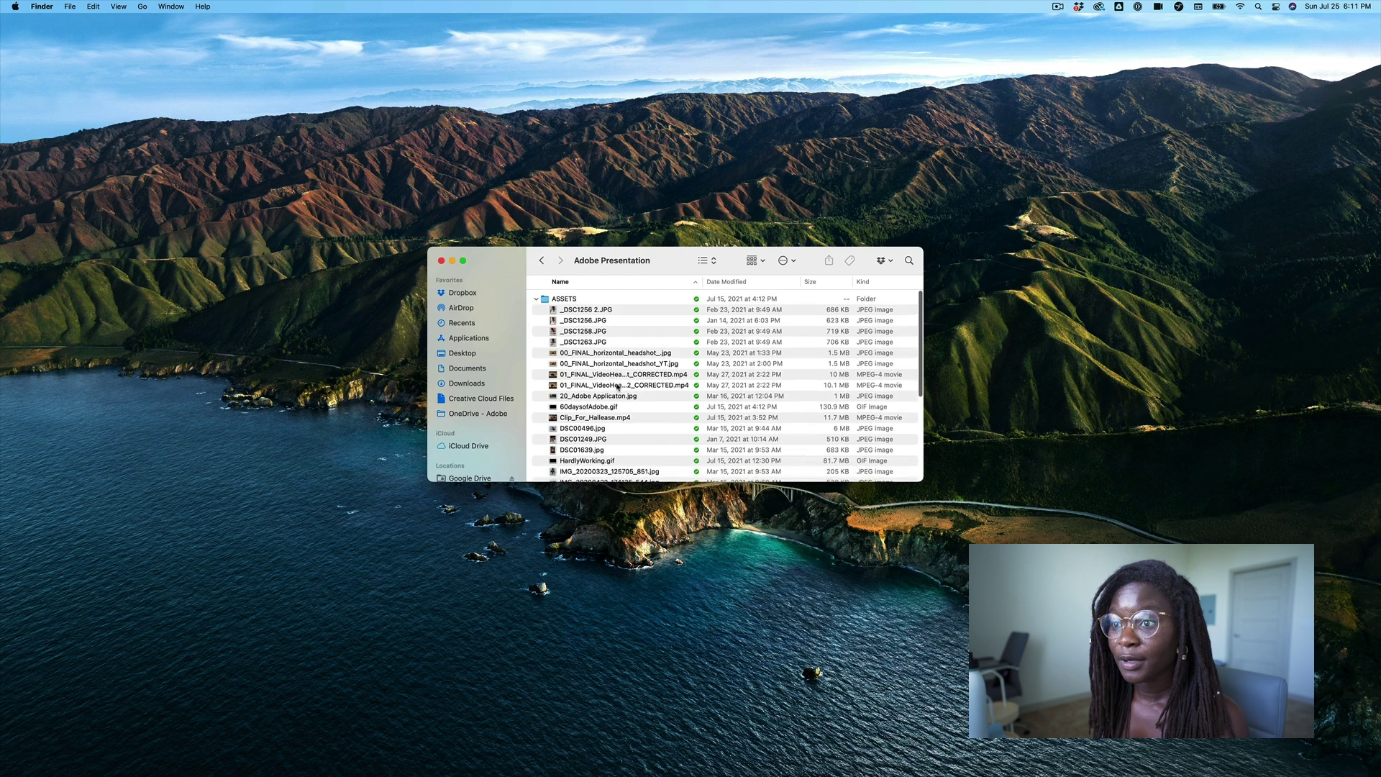
pyautogui.click(536, 298)
# - Inspect the Template and VERSIONS folder contents, then bring the InDesign window back
pyautogui.click(536, 308)
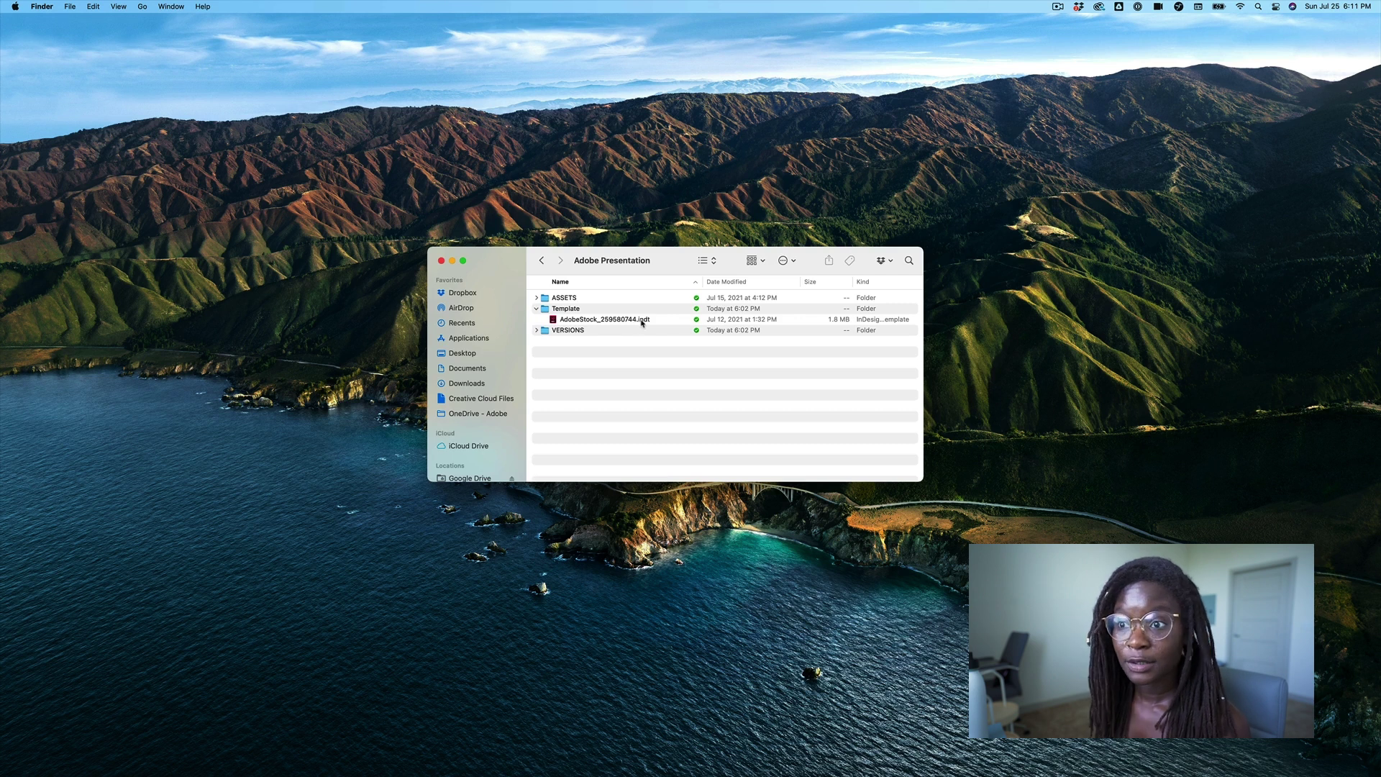
pyautogui.click(535, 309)
pyautogui.click(536, 319)
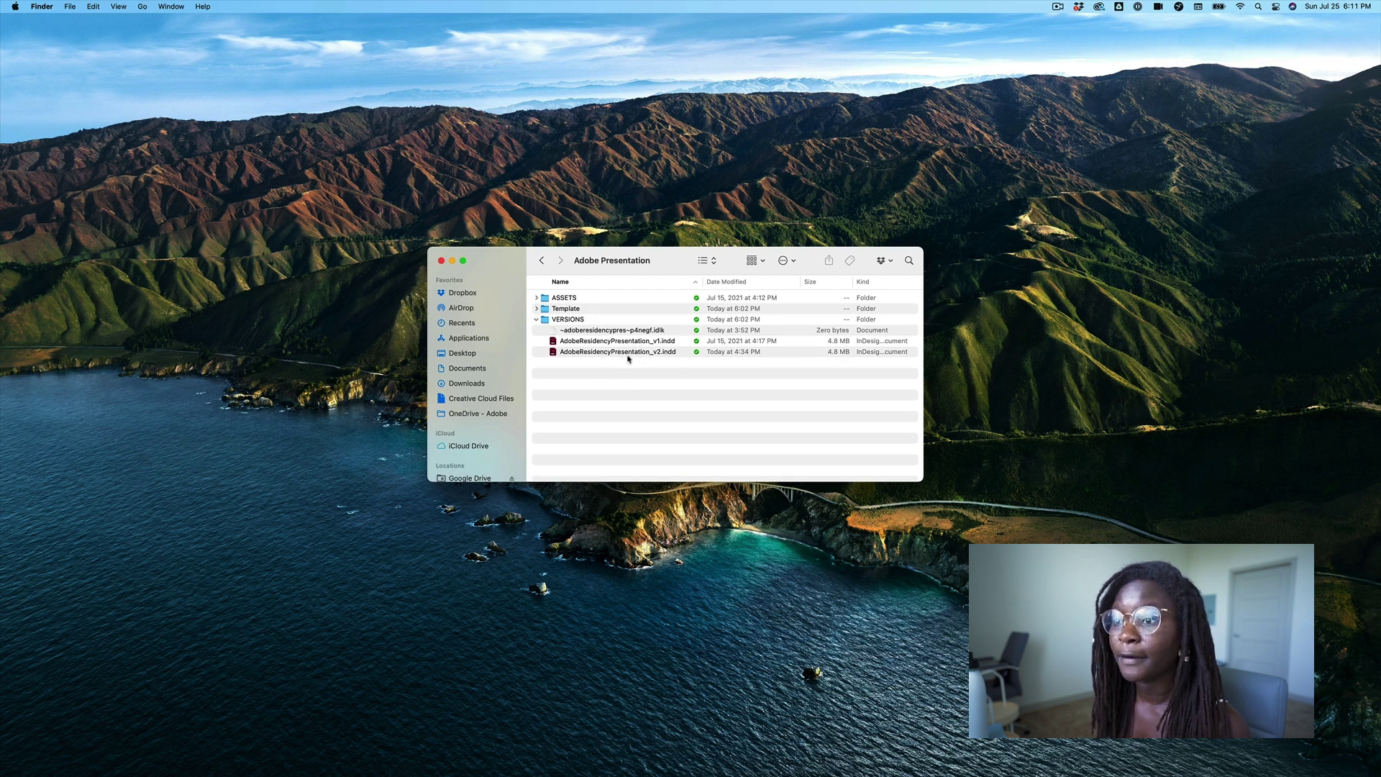
pyautogui.click(536, 319)
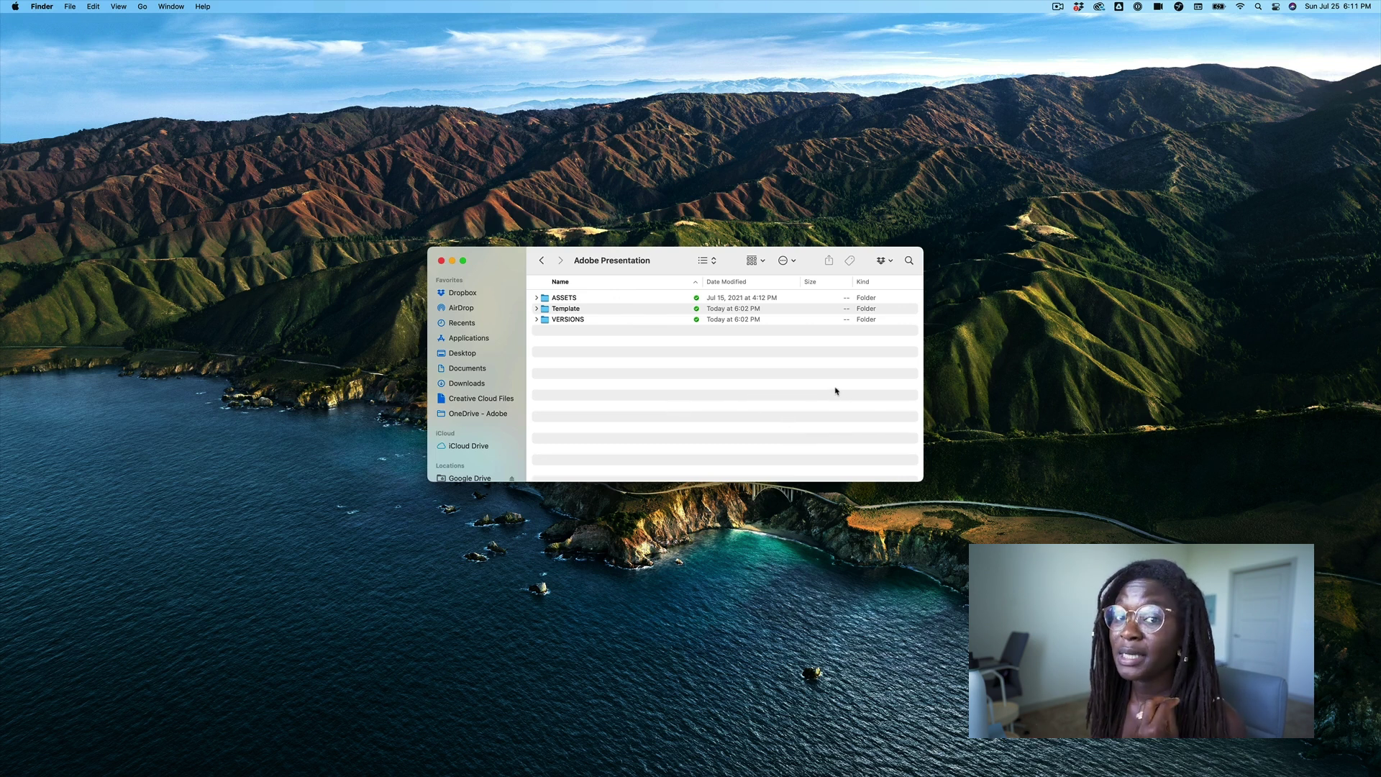
pyautogui.moveTo(770, 774)
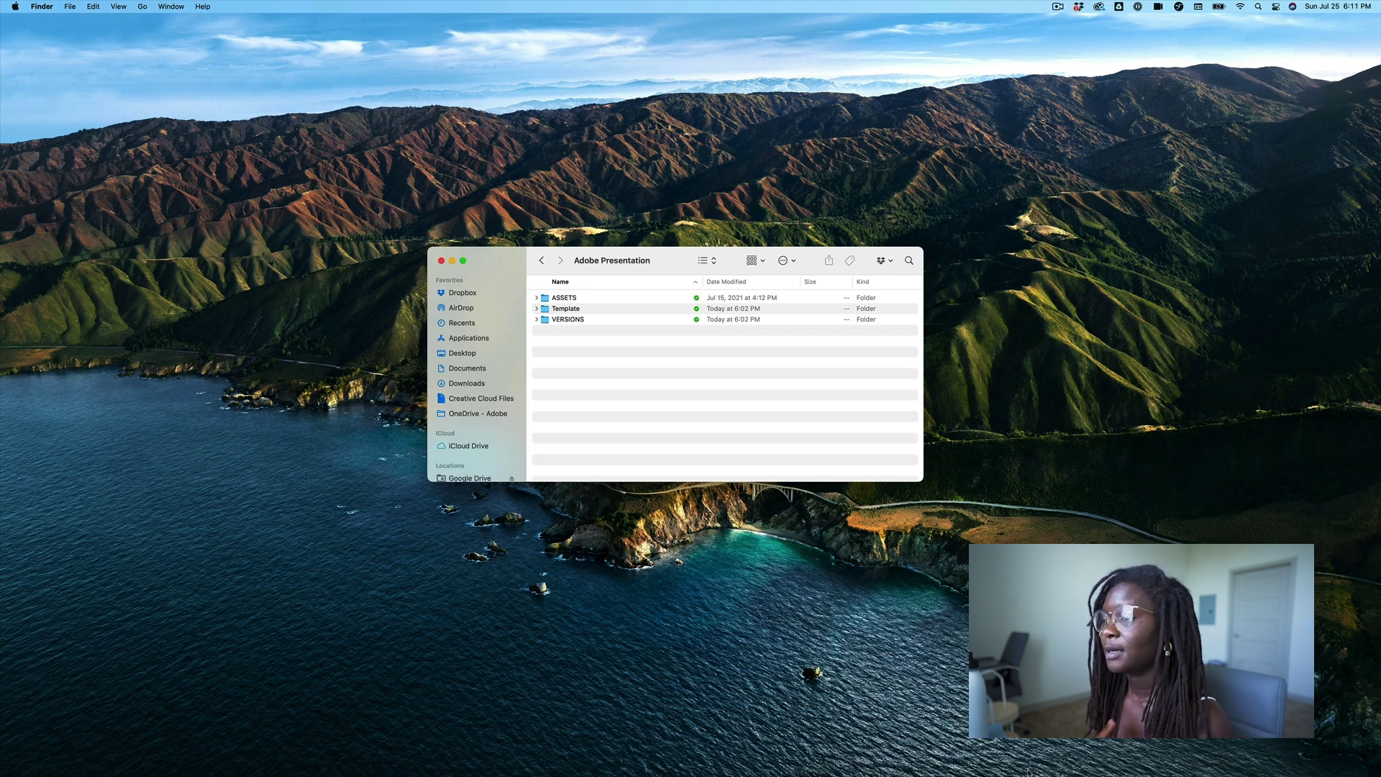
pyautogui.click(971, 748)
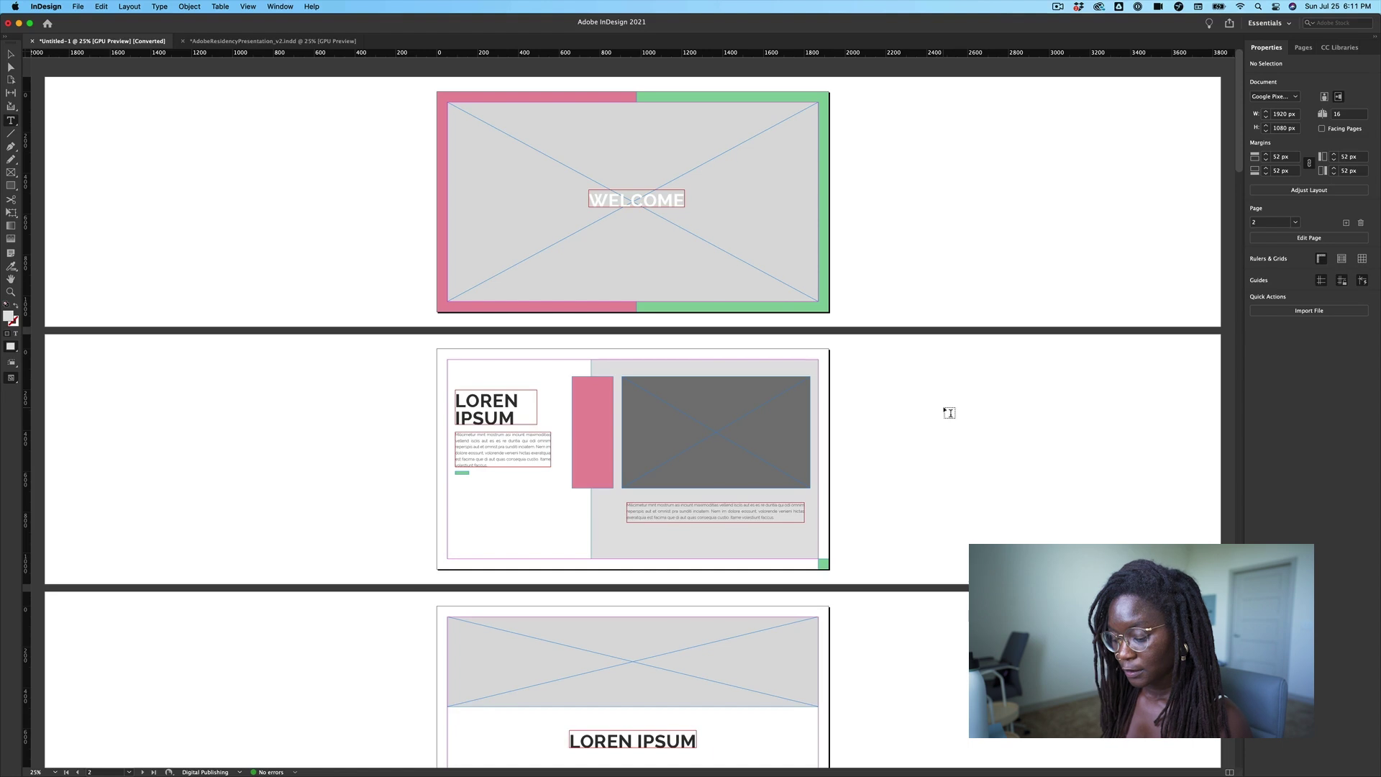
# - Zoom to 50% on the WELCOME slide and bring up the workspace list
pyautogui.press('super+equal')
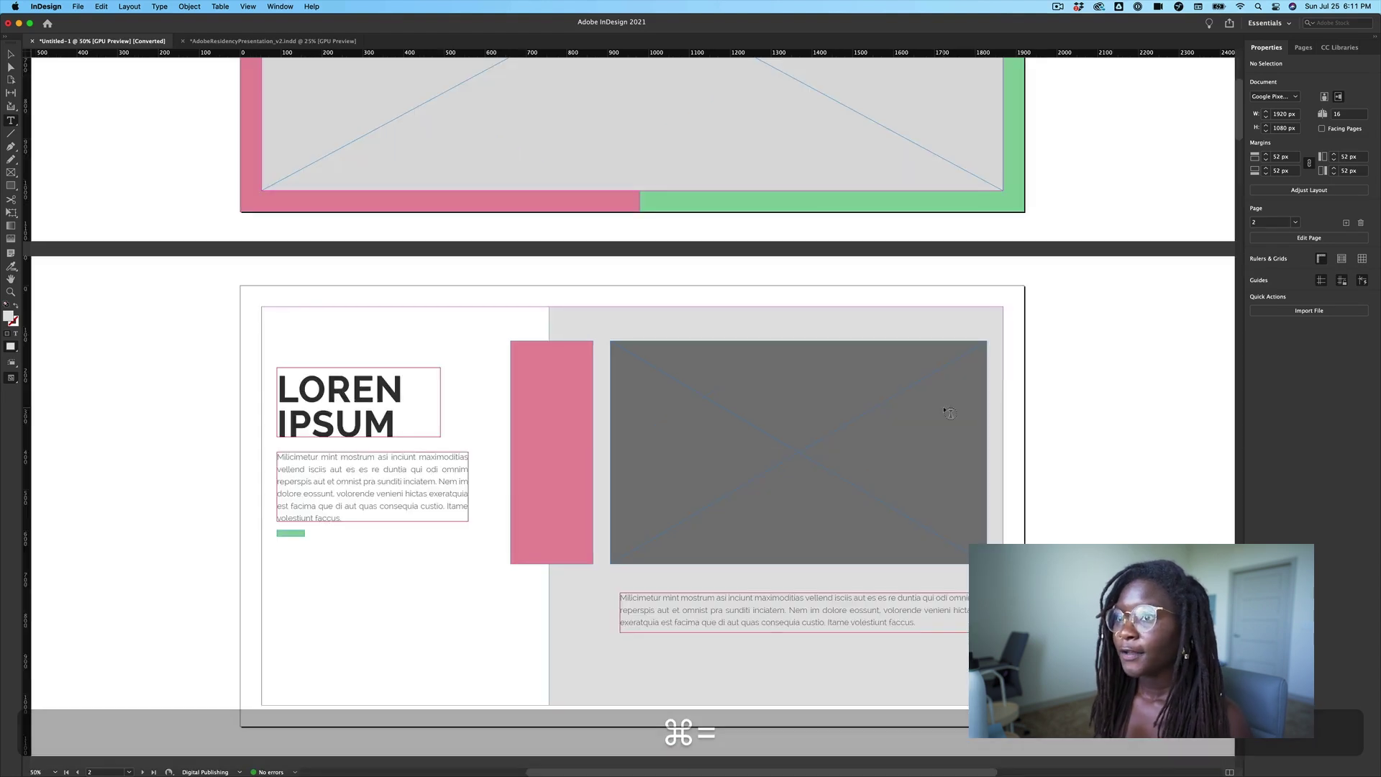
pyautogui.scroll(5, 949, 412)
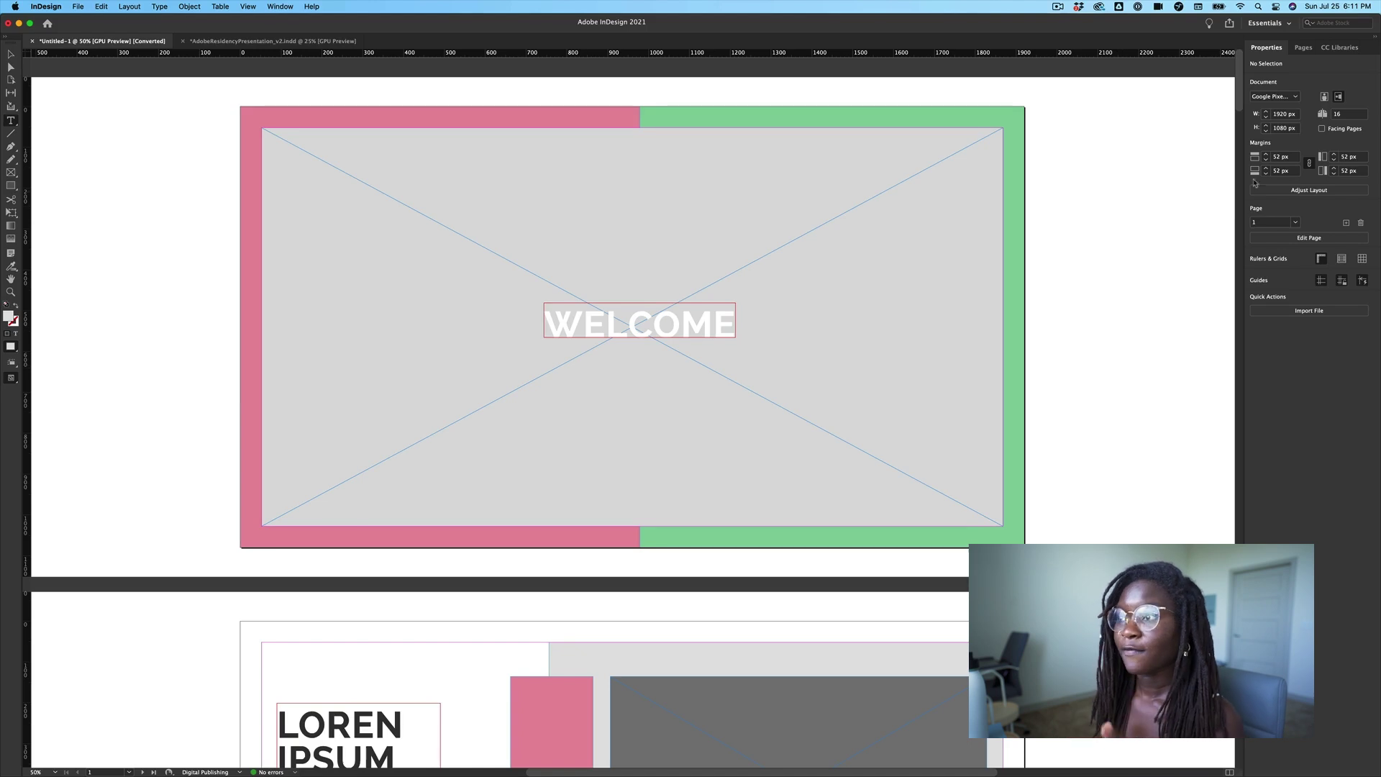
pyautogui.click(1280, 26)
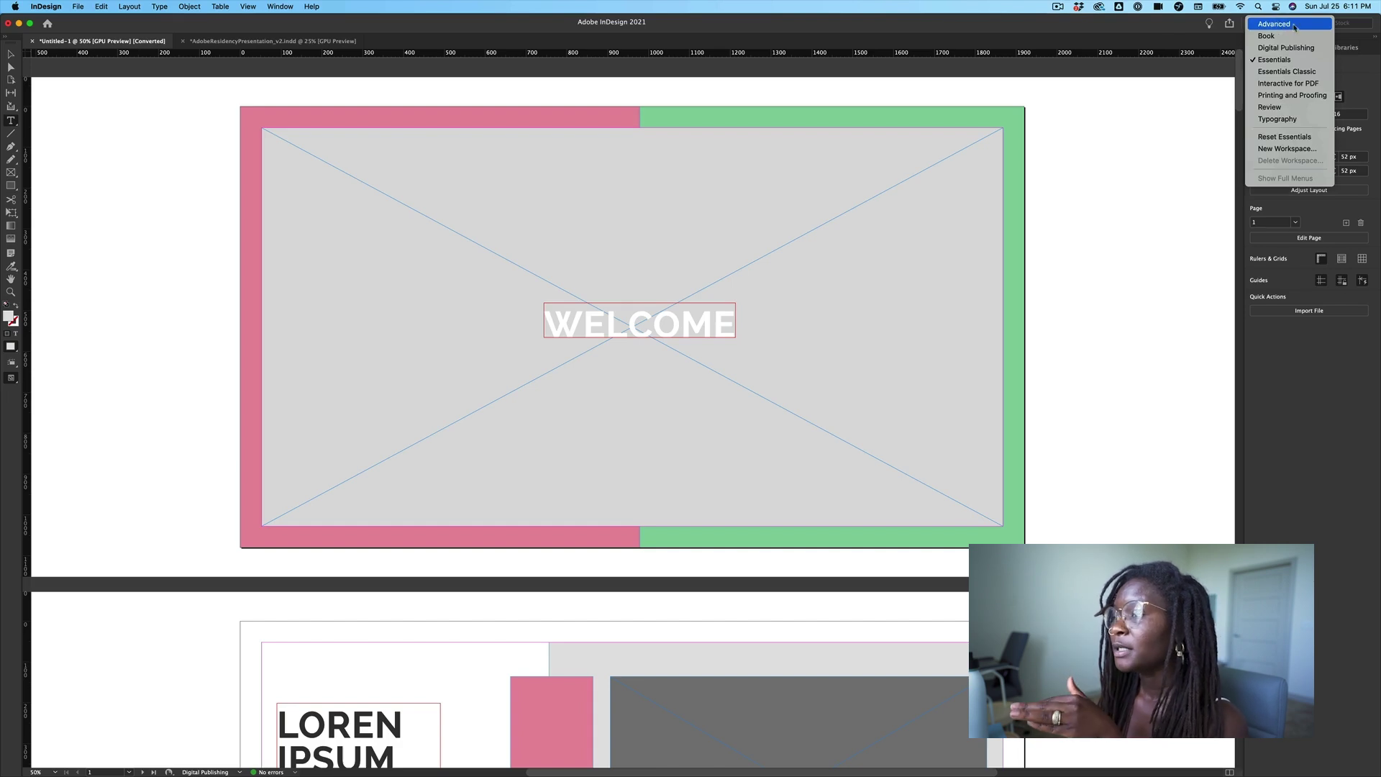
# - Reset the Essentials workspace to its default panel layout
pyautogui.click(1274, 25)
pyautogui.click(1283, 25)
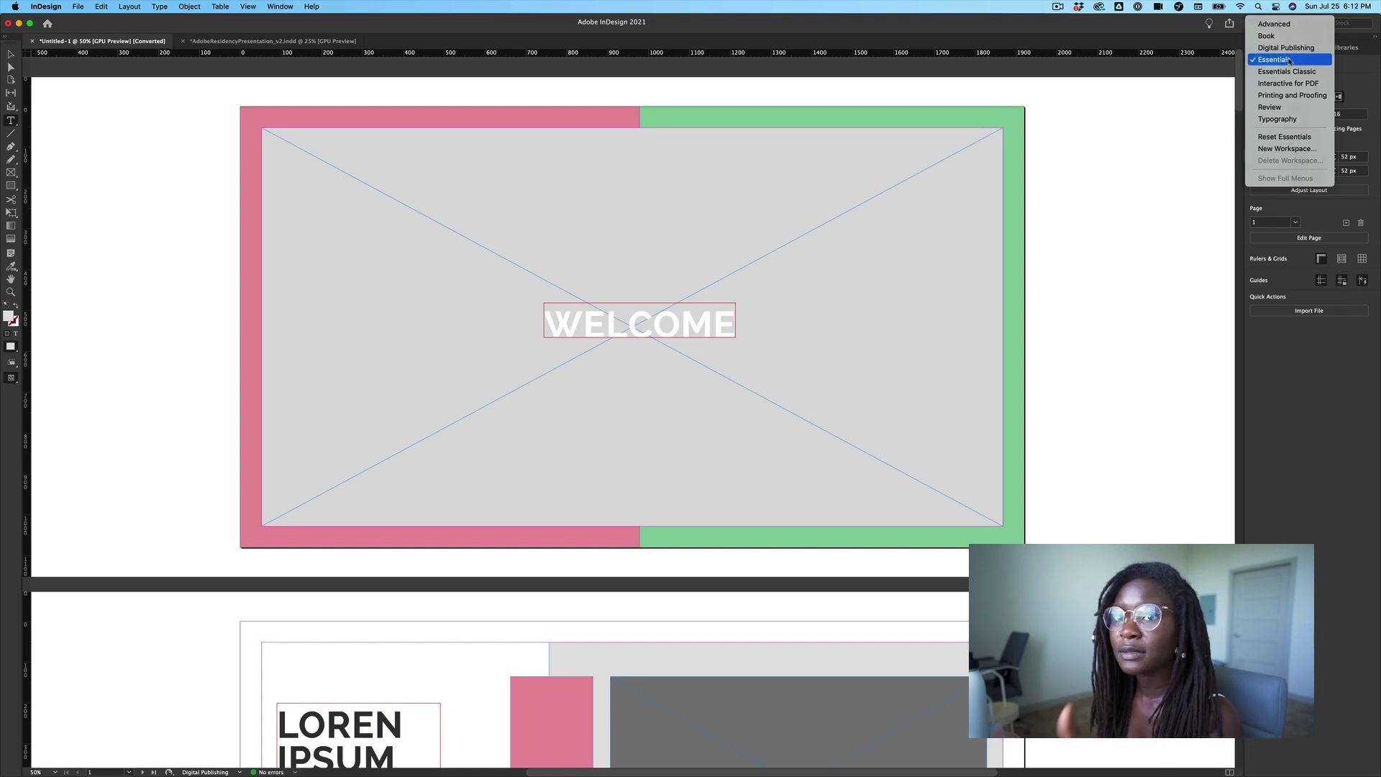
pyautogui.click(1285, 136)
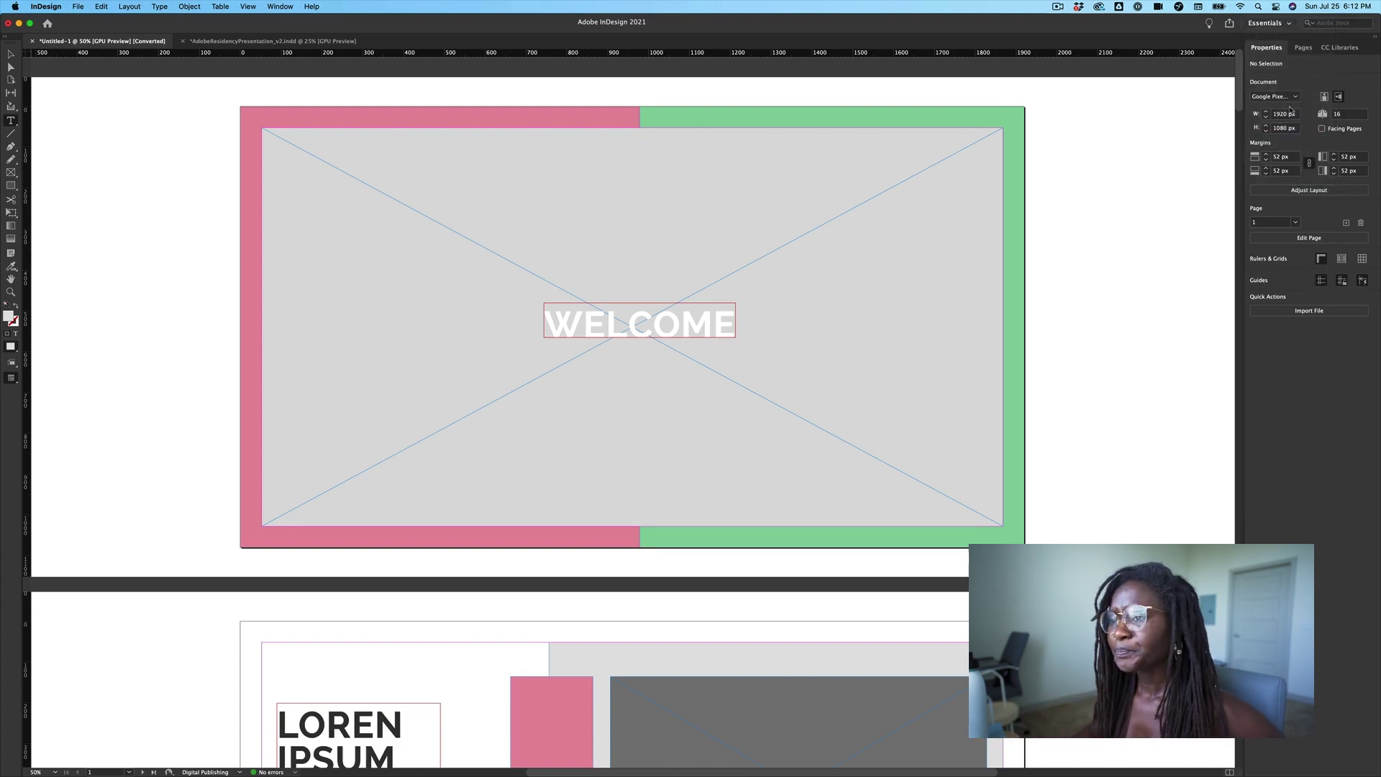
# - Scroll through the WELCOME and LOREN IPSUM pages and back to page 1
pyautogui.scroll(-9, 1183, 176)
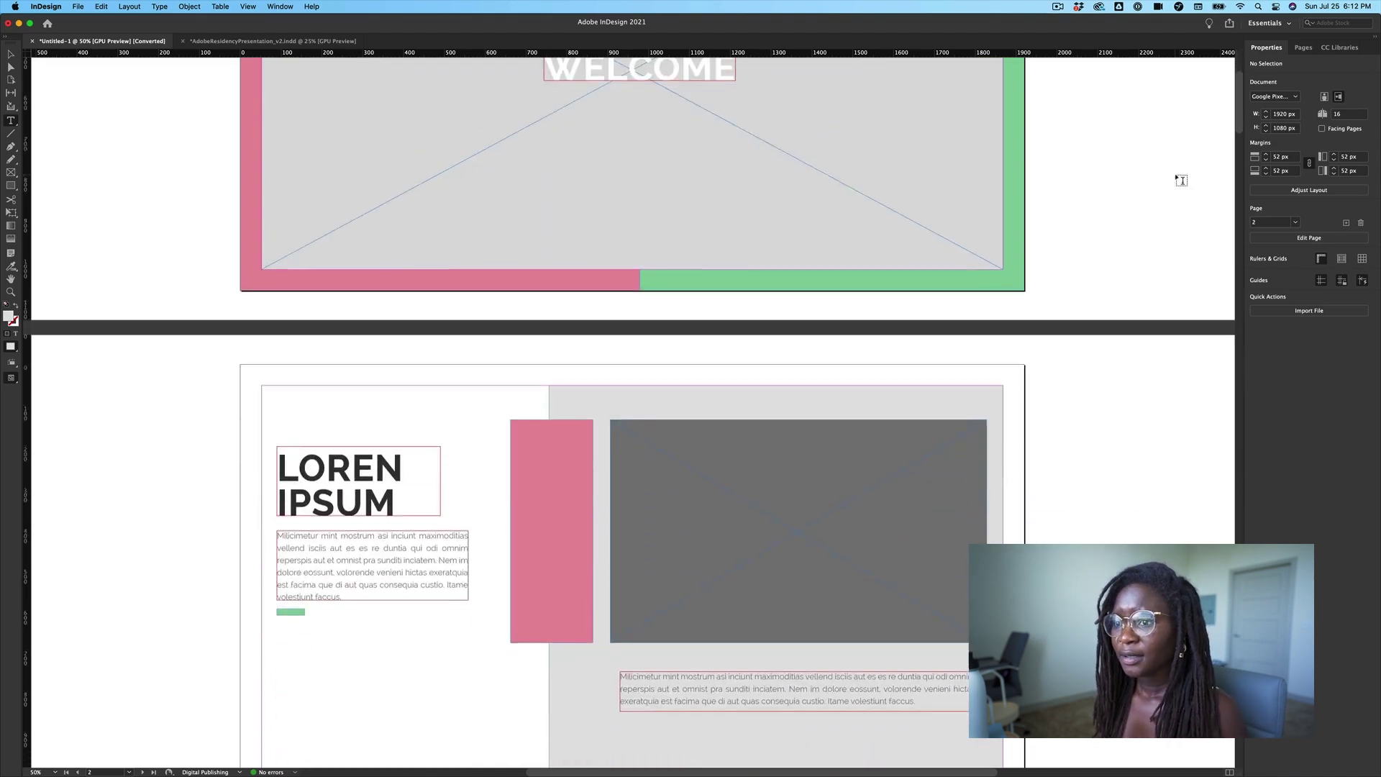
pyautogui.scroll(-2, 1181, 180)
pyautogui.scroll(11, 1181, 180)
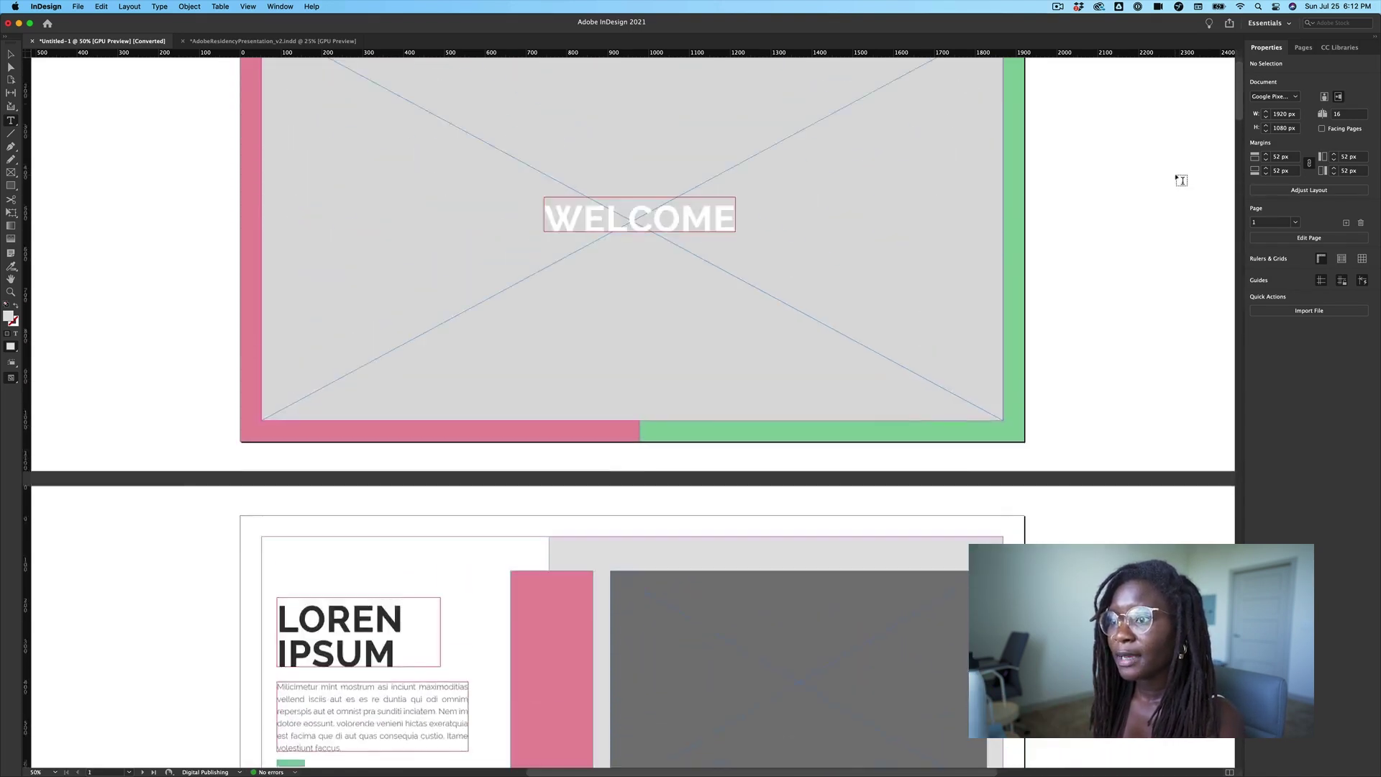
pyautogui.scroll(-16, 1048, 292)
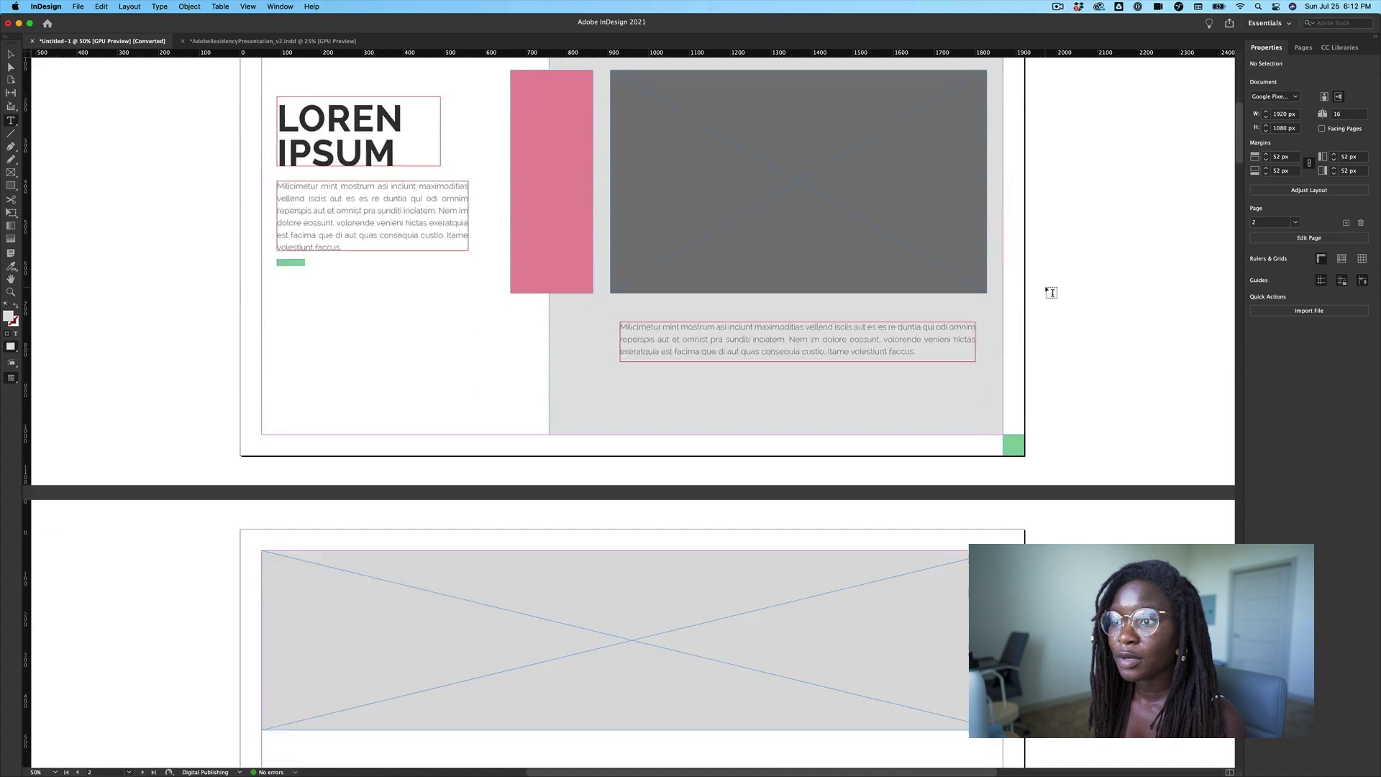
pyautogui.scroll(-11, 1051, 292)
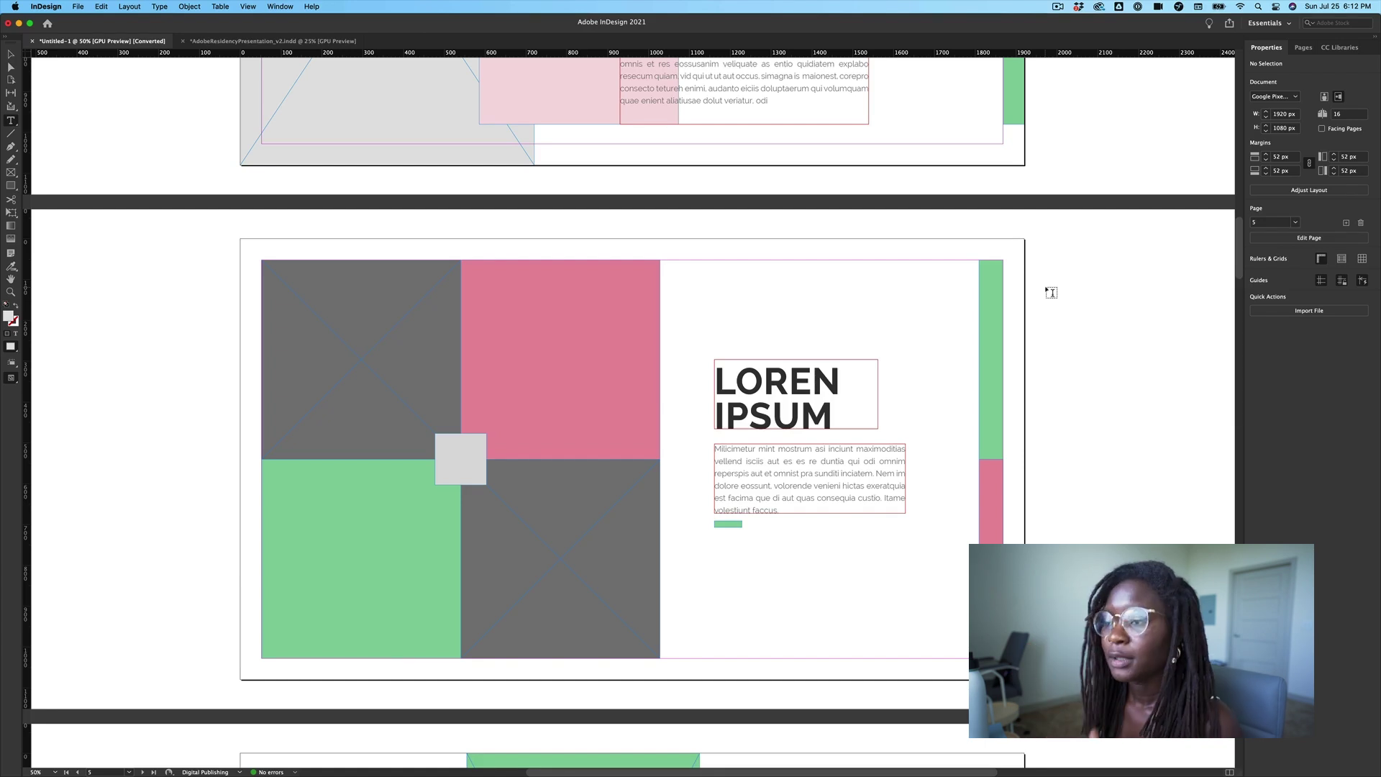
pyautogui.scroll(-8, 1083, 331)
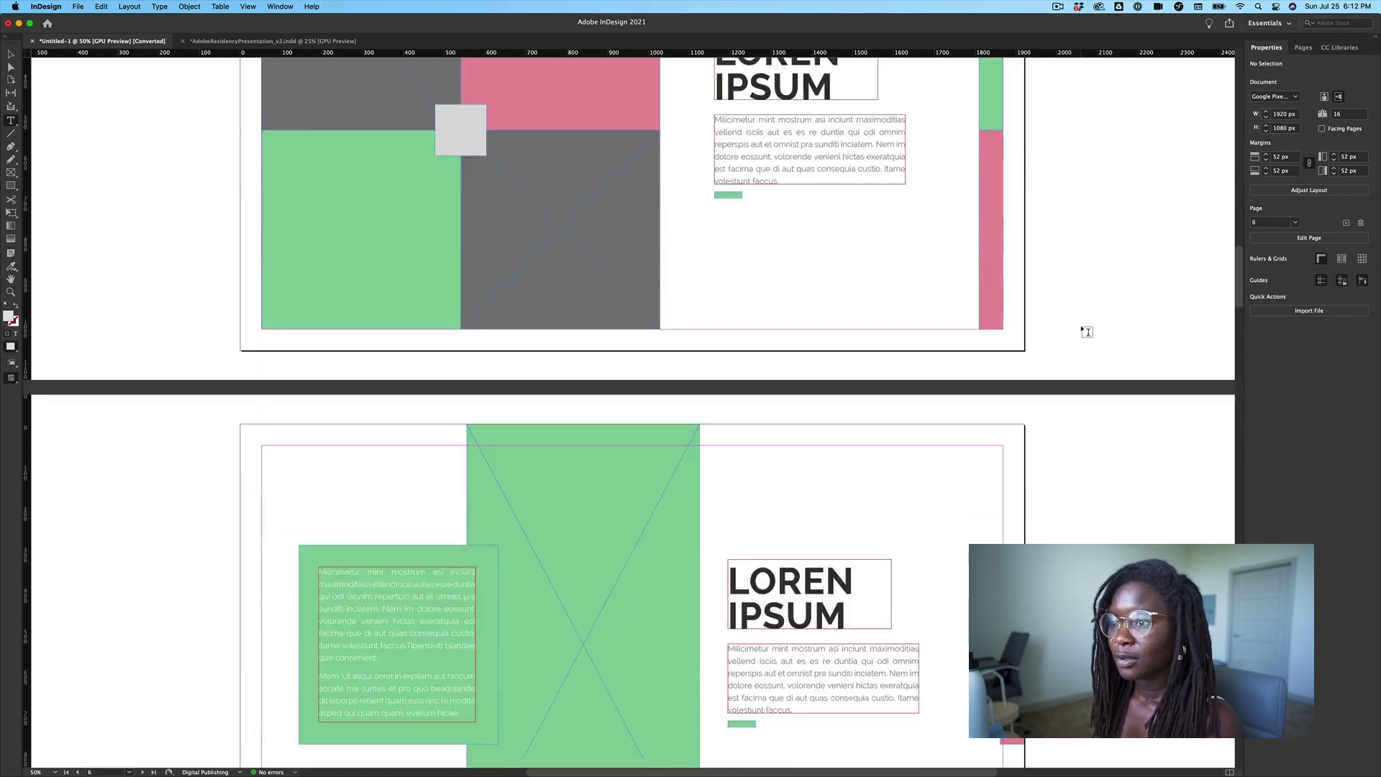
pyautogui.scroll(-15, 1085, 331)
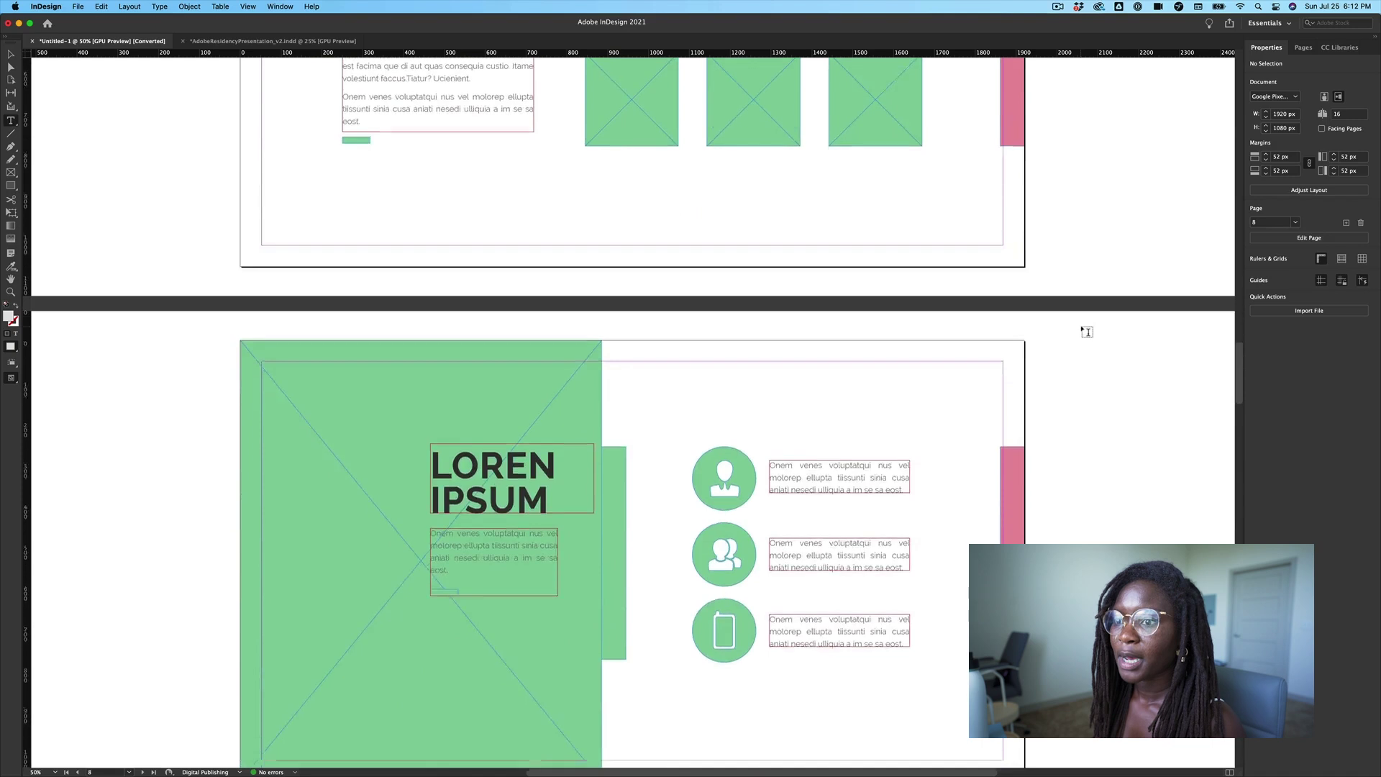
pyautogui.scroll(20, 1086, 332)
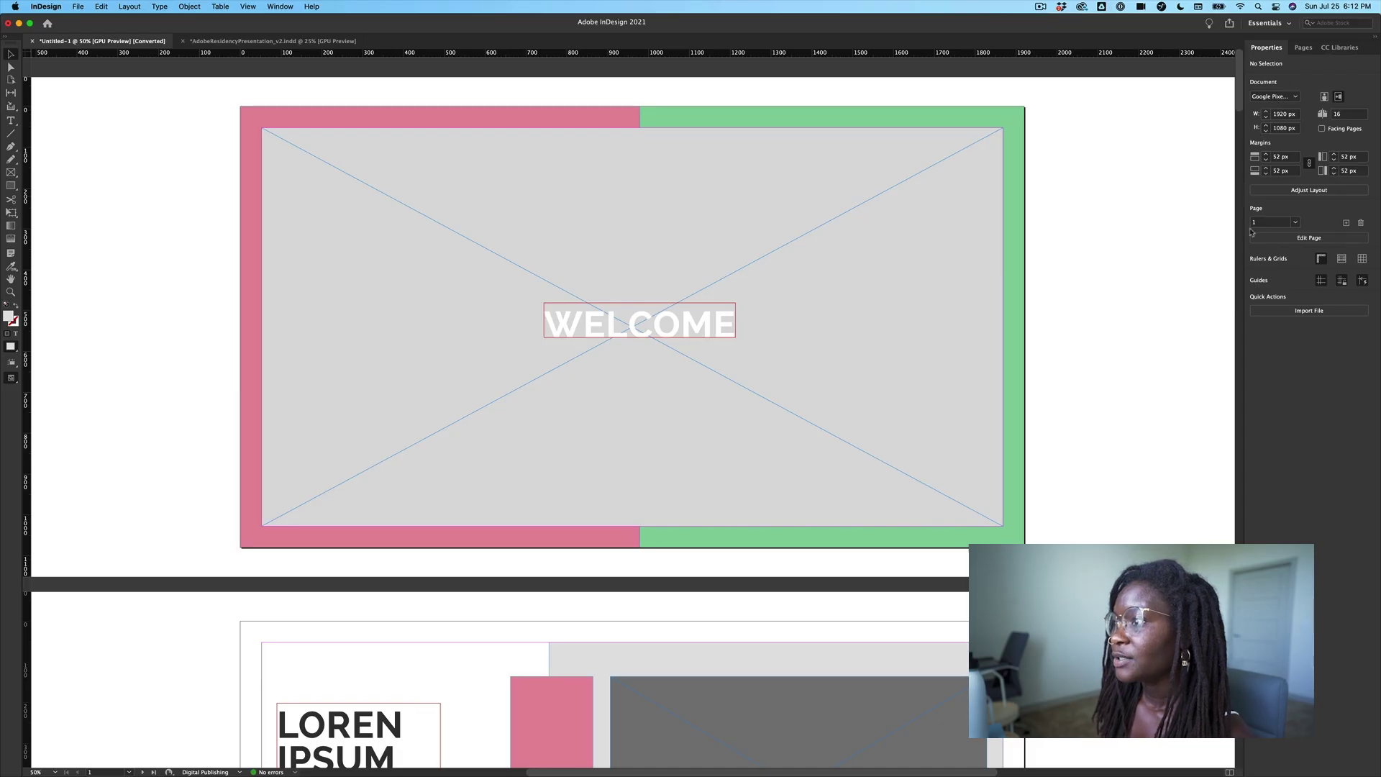
# - Show the Pages panel and jump to pages 16, 14, 8, 4, then back to page 1
pyautogui.click(1303, 48)
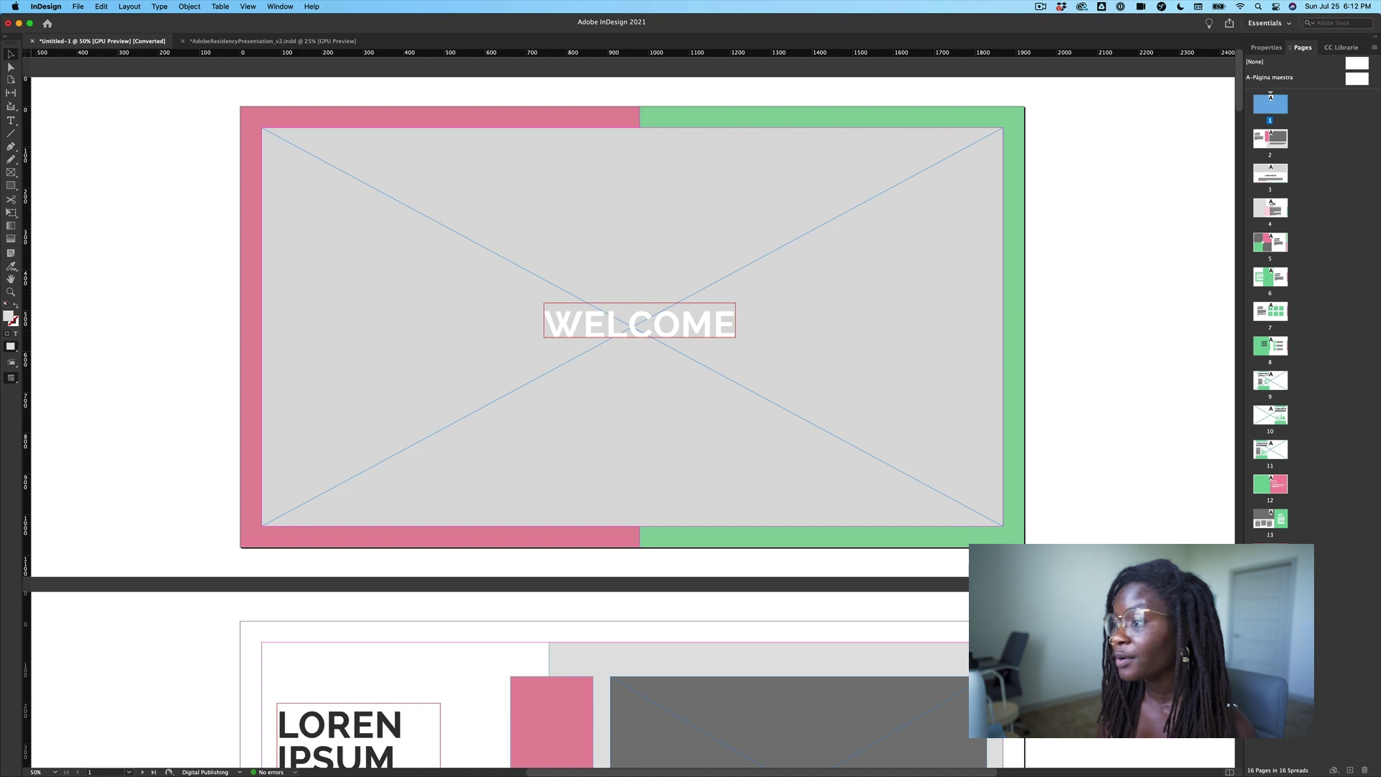
pyautogui.doubleClick(1270, 623)
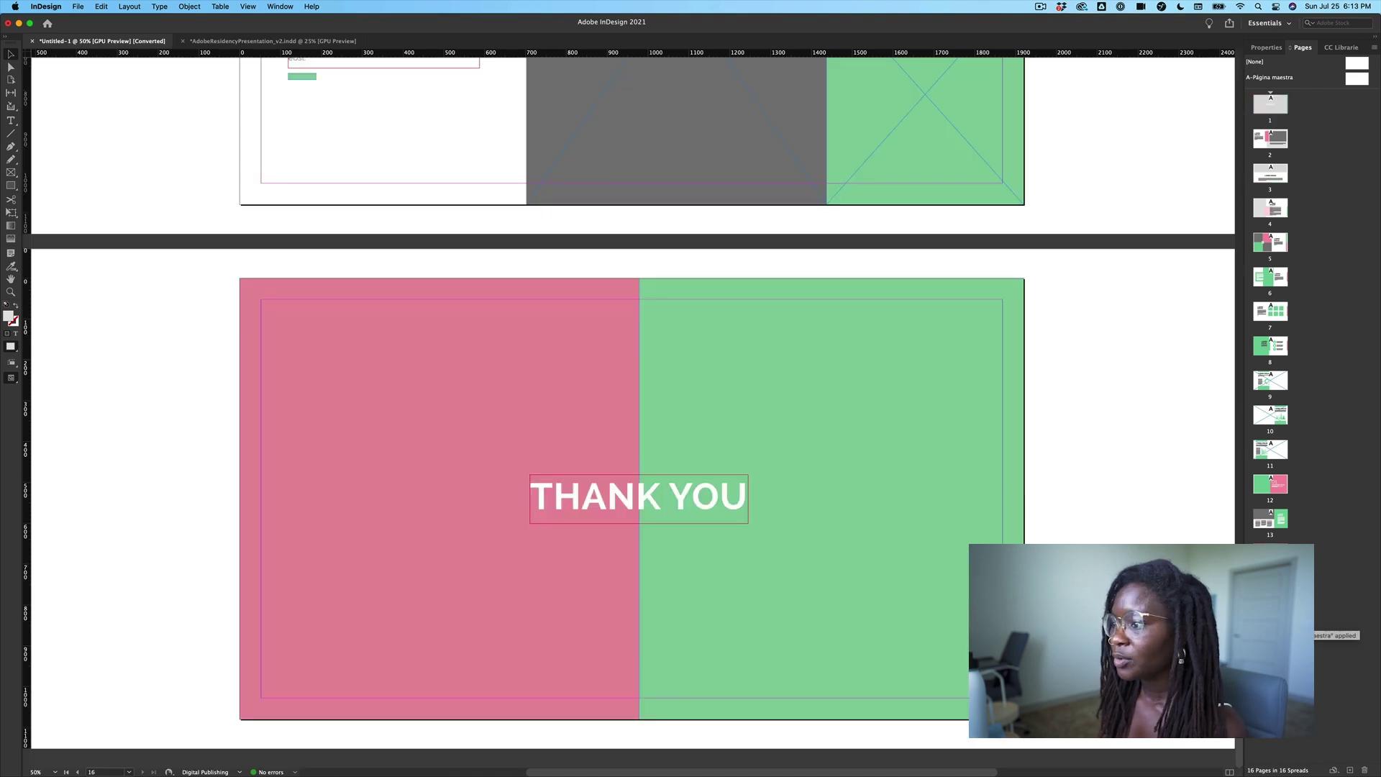
pyautogui.doubleClick(1270, 555)
pyautogui.doubleClick(1274, 346)
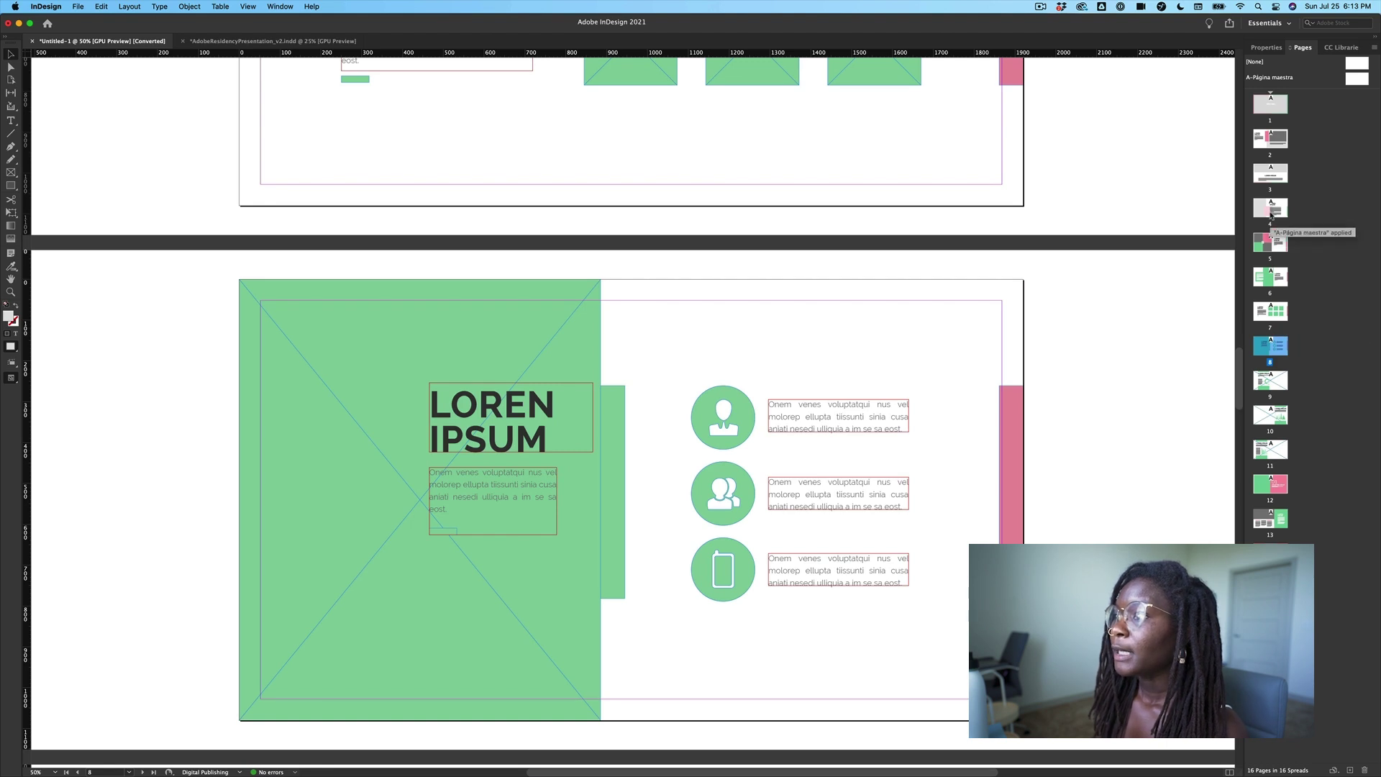
pyautogui.doubleClick(1270, 209)
pyautogui.doubleClick(1270, 105)
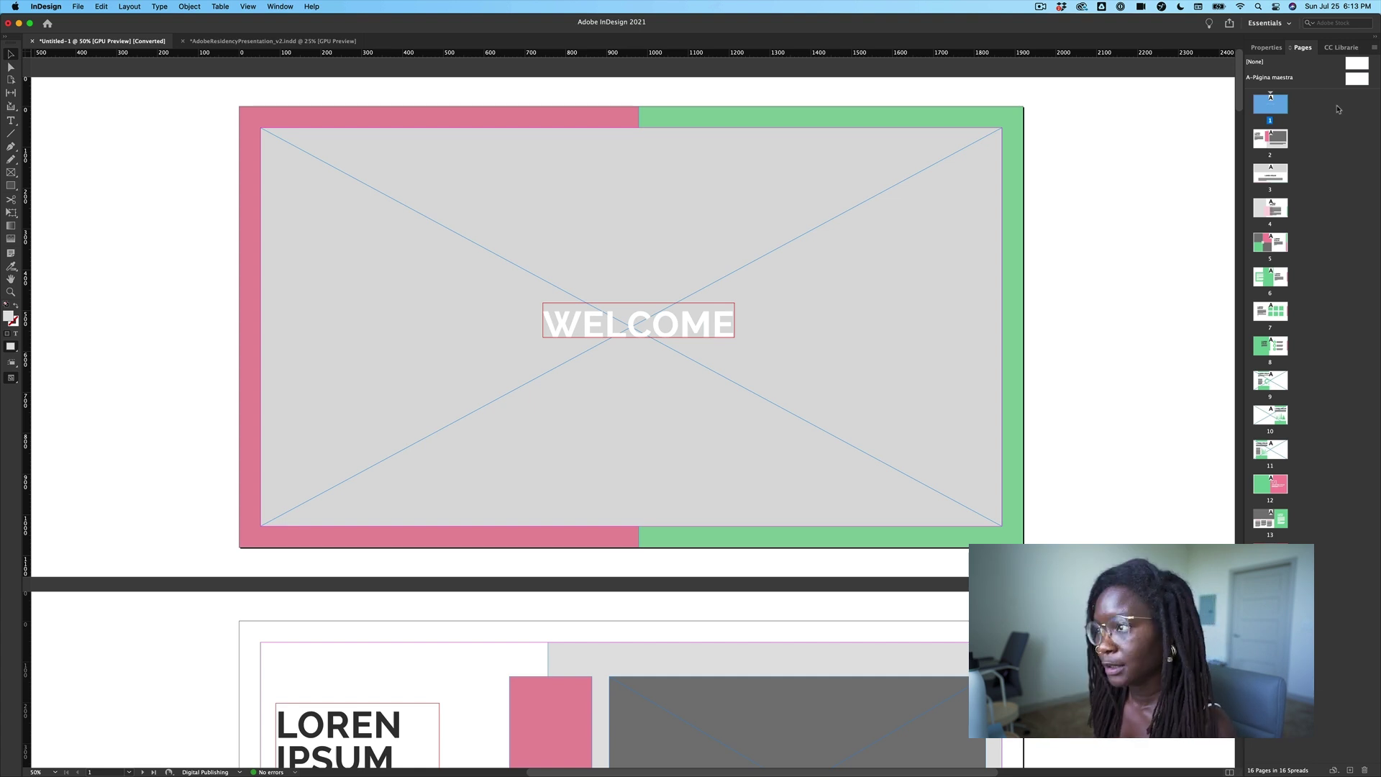
# - Jump to pages 3 and 7, then trial-move page 6 after page 2 and undo it
pyautogui.doubleClick(1279, 170)
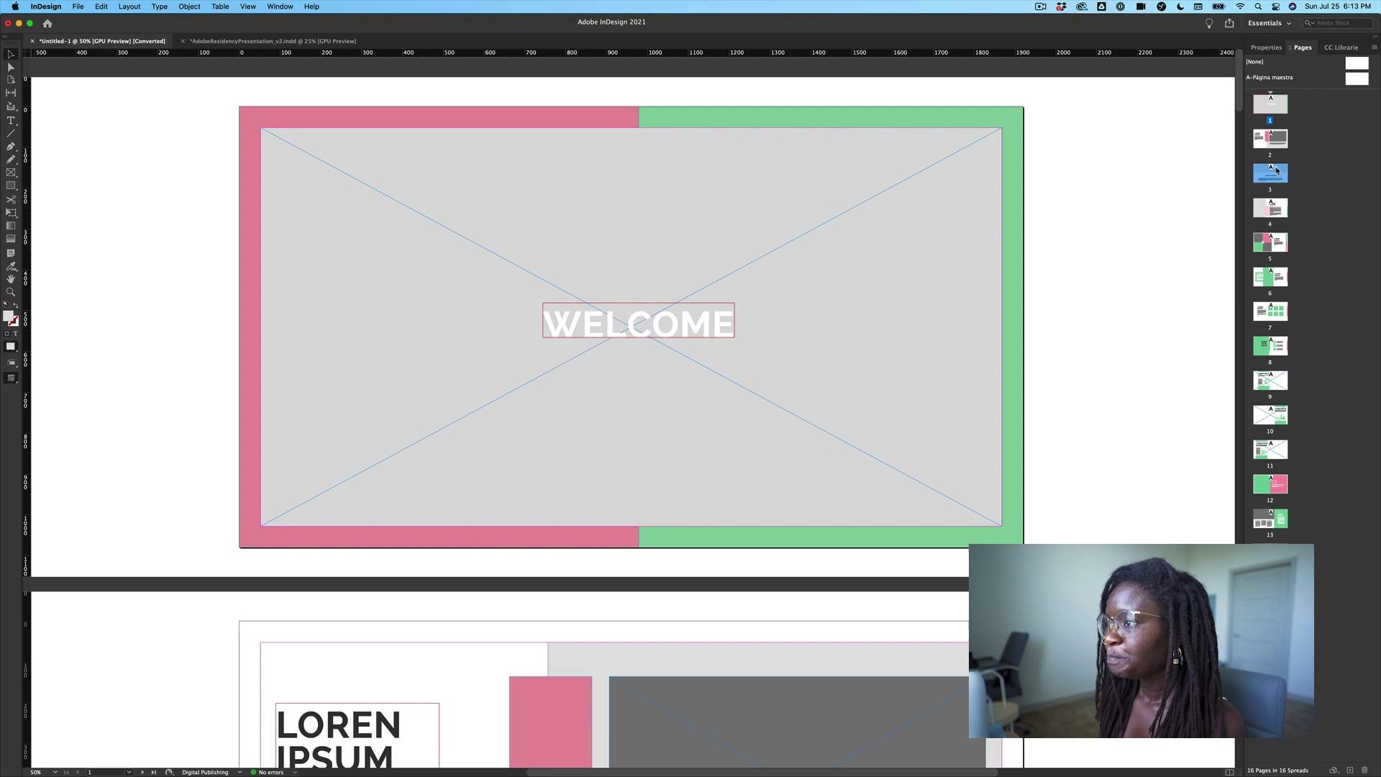
pyautogui.doubleClick(1277, 314)
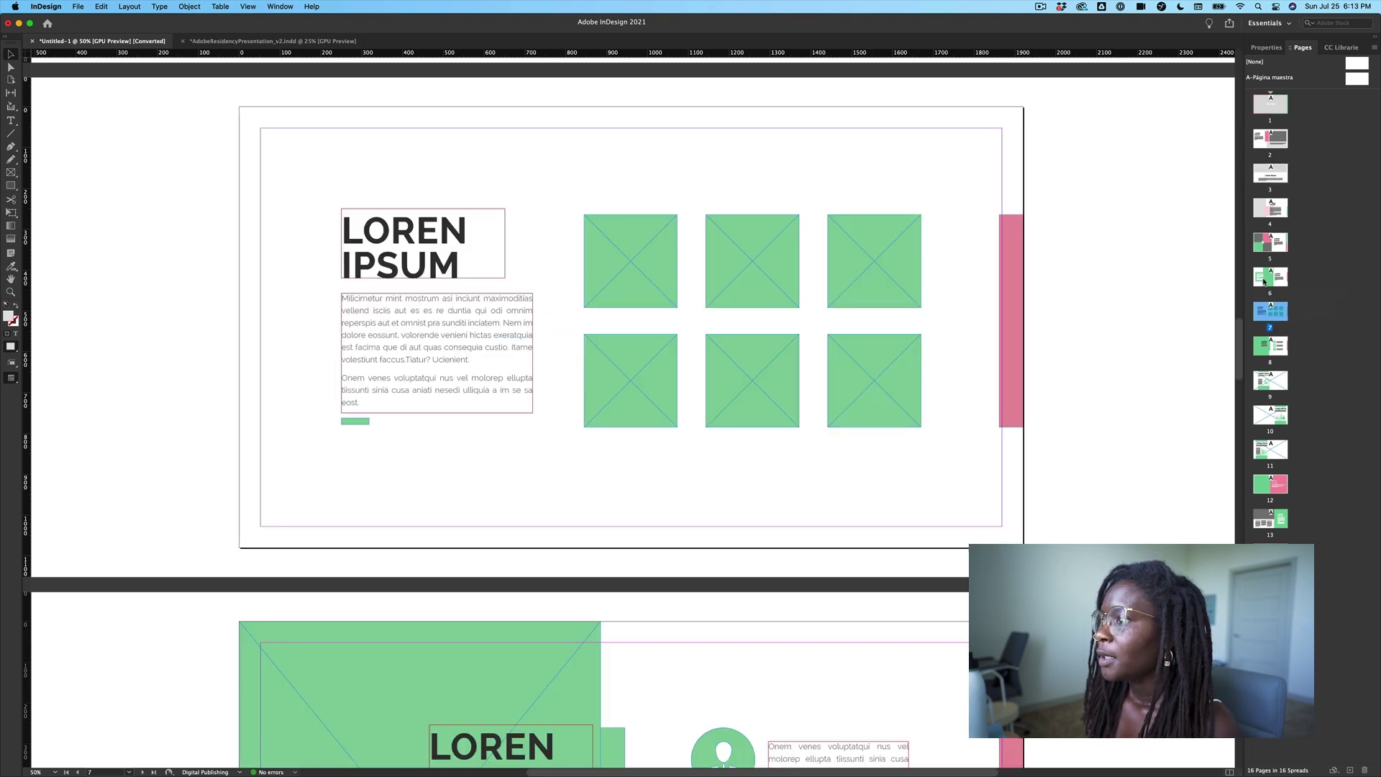
pyautogui.click(1263, 281)
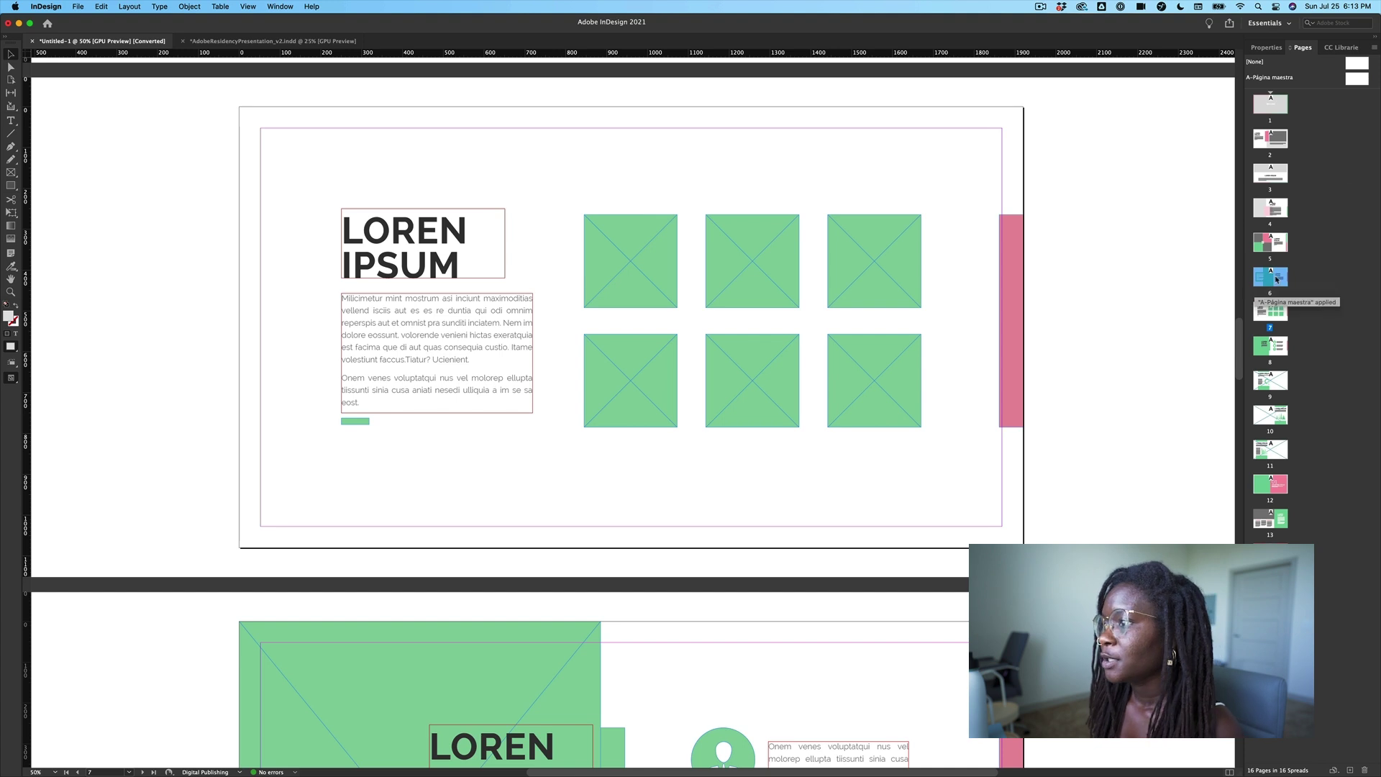
pyautogui.moveTo(1270, 282); pyautogui.dragTo(1289, 158)
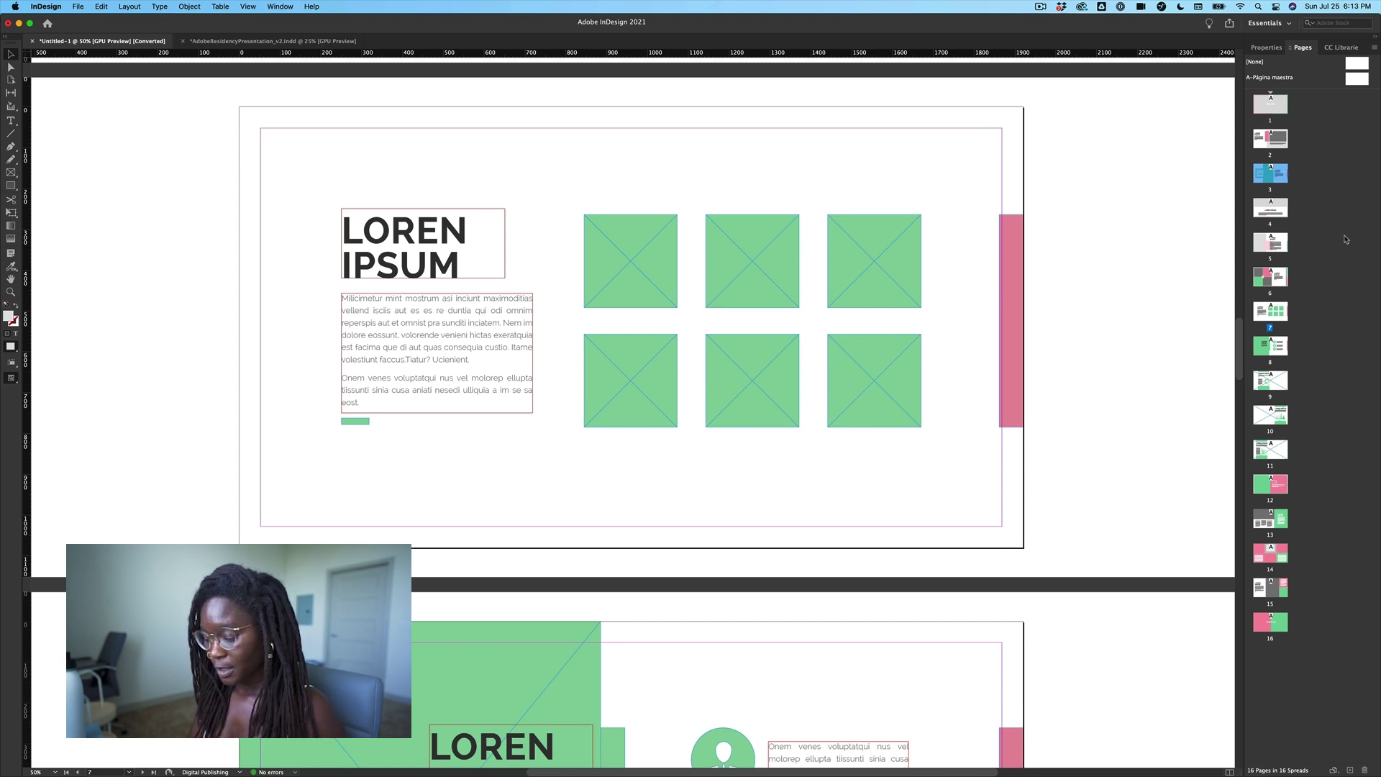
pyautogui.press('super+z')
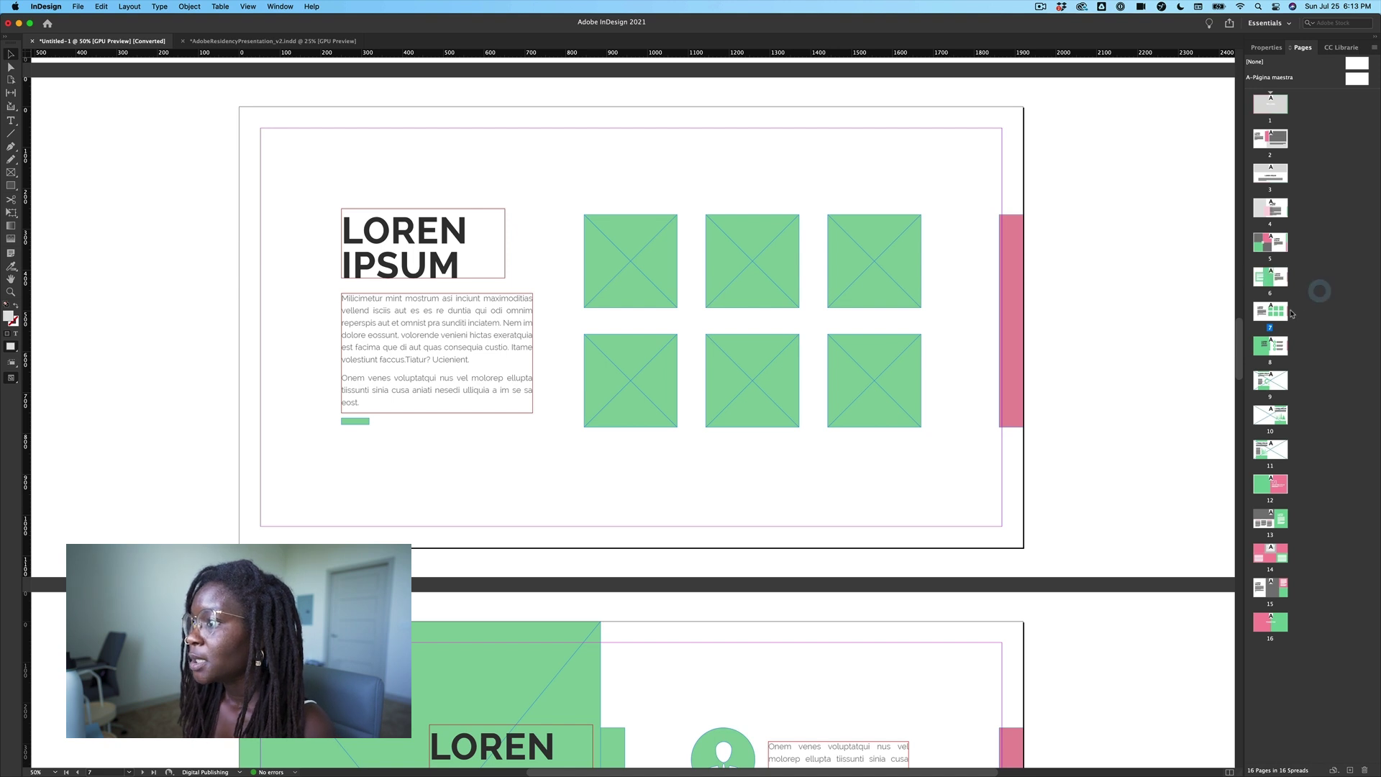
# - Duplicate page 6 as page 17, undo the duplication, and scroll up to page 4
pyautogui.click(1272, 279)
pyautogui.rightClick(1273, 277)
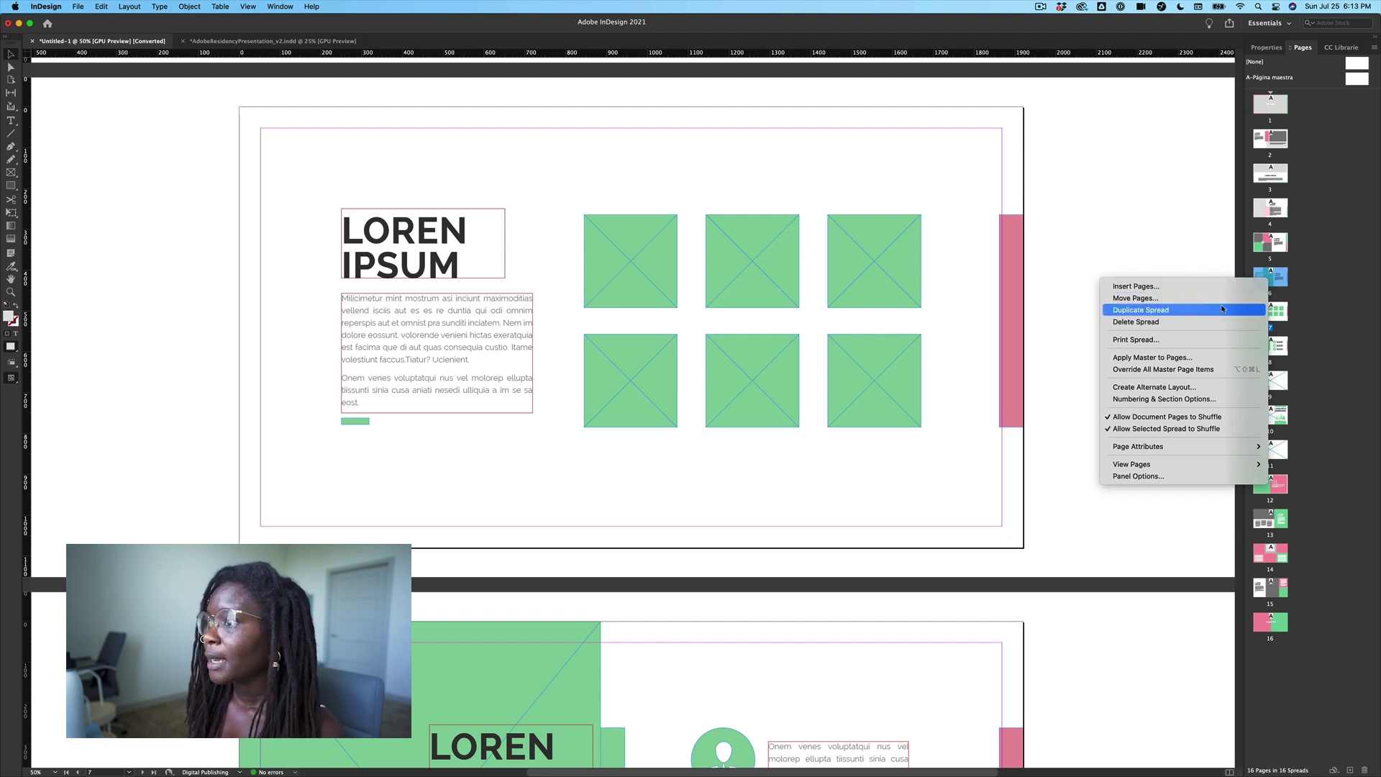
pyautogui.click(1220, 310)
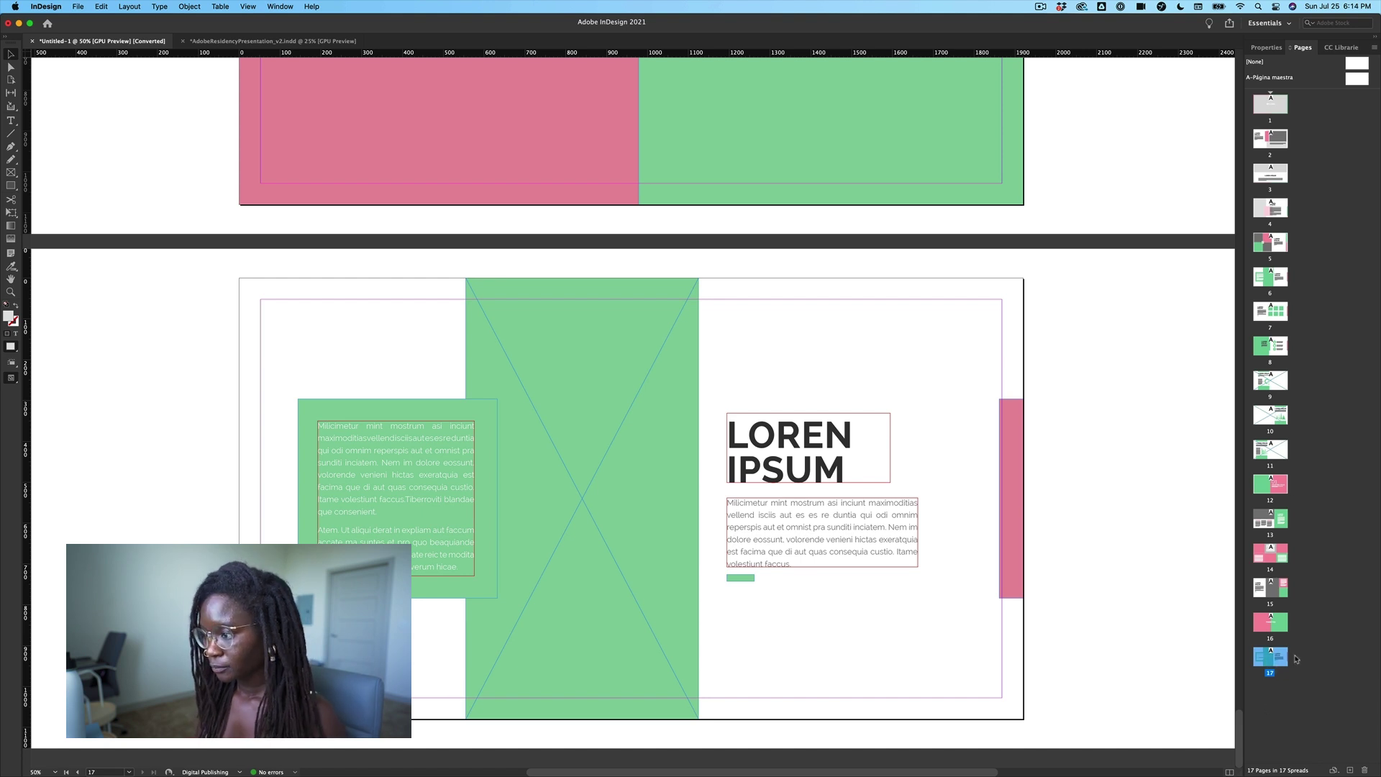
pyautogui.press('super+z')
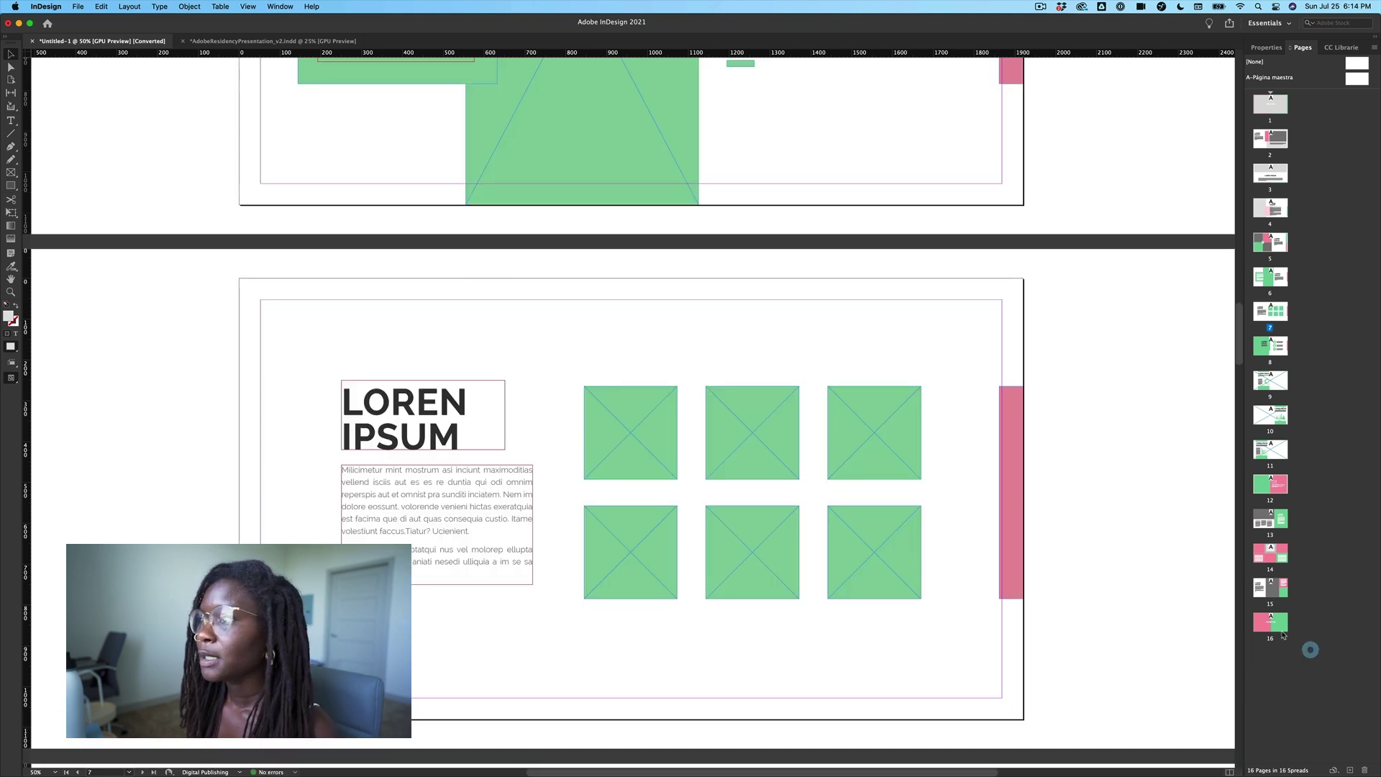
pyautogui.scroll(15, 1126, 531)
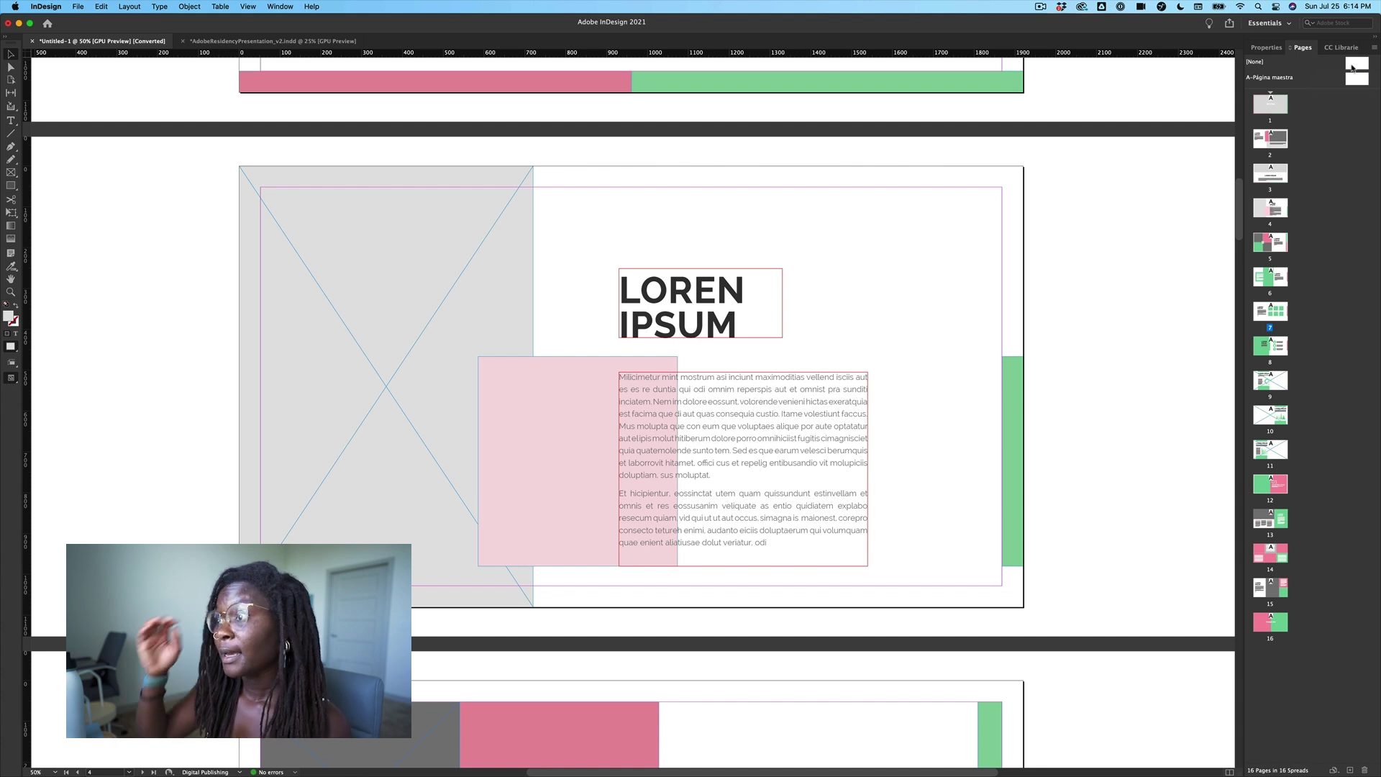
# - Apply [None] to the A-Página maestra master, then float the Tools panel as one column
pyautogui.moveTo(1356, 67); pyautogui.dragTo(1357, 82)
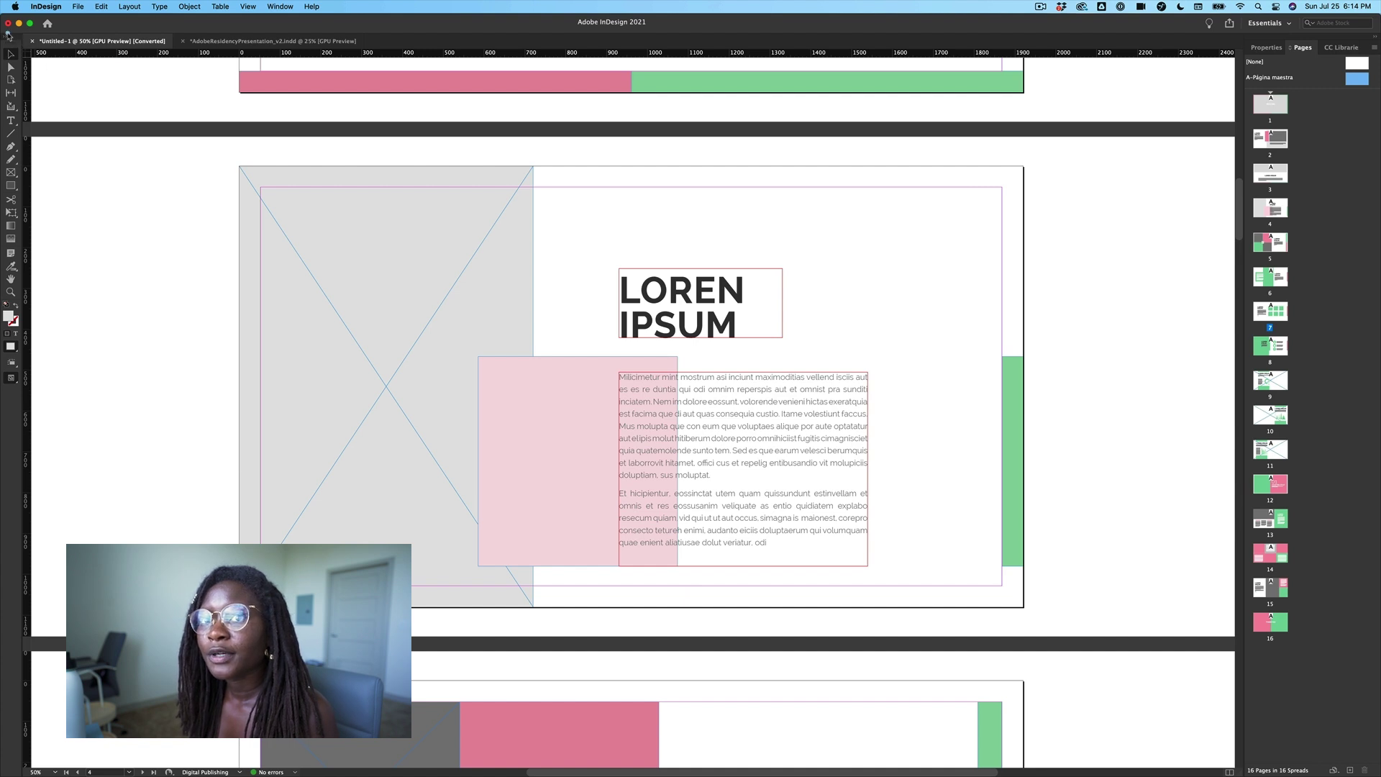
pyautogui.click(9, 35)
pyautogui.moveTo(19, 43); pyautogui.dragTo(571, 36)
pyautogui.click(568, 32)
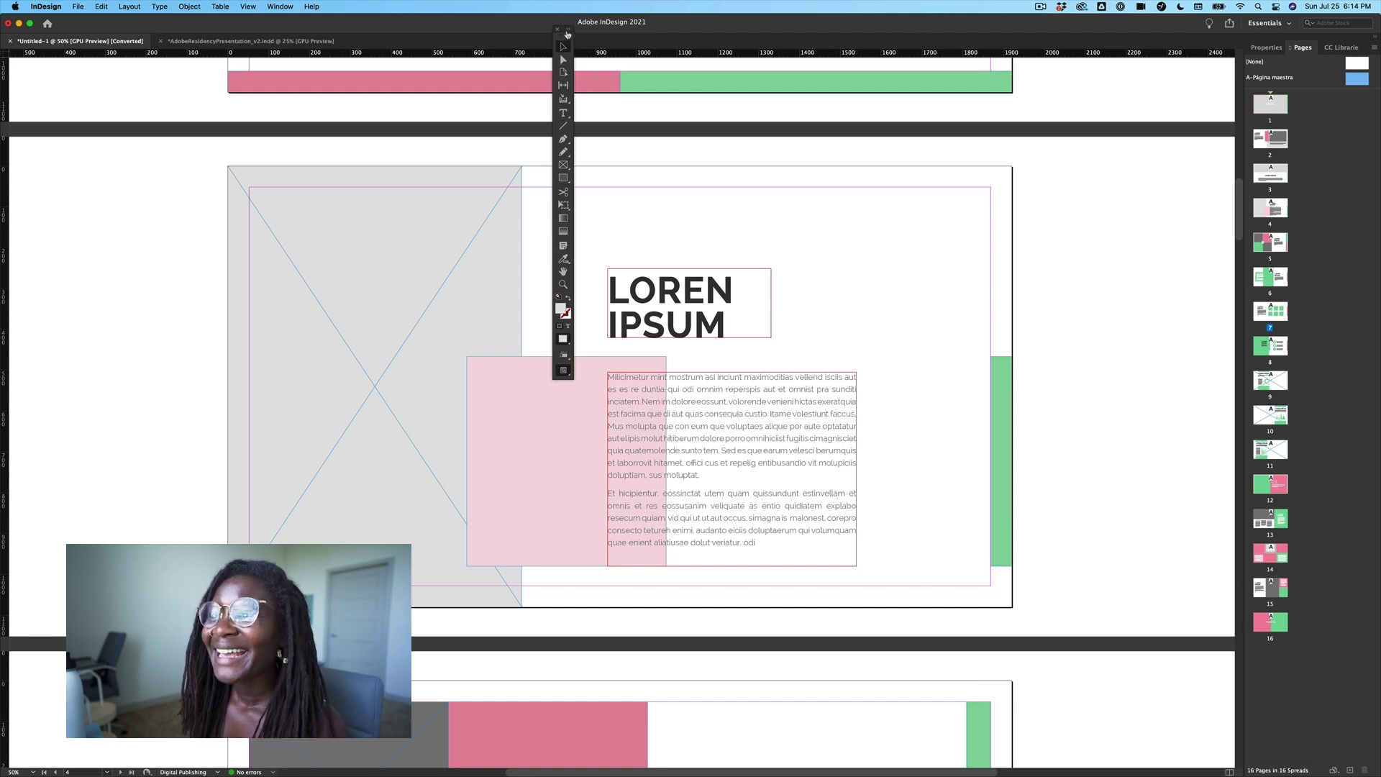
# - Arrange the tools as a horizontal row and return to the WELCOME slide on page 1
pyautogui.click(568, 31)
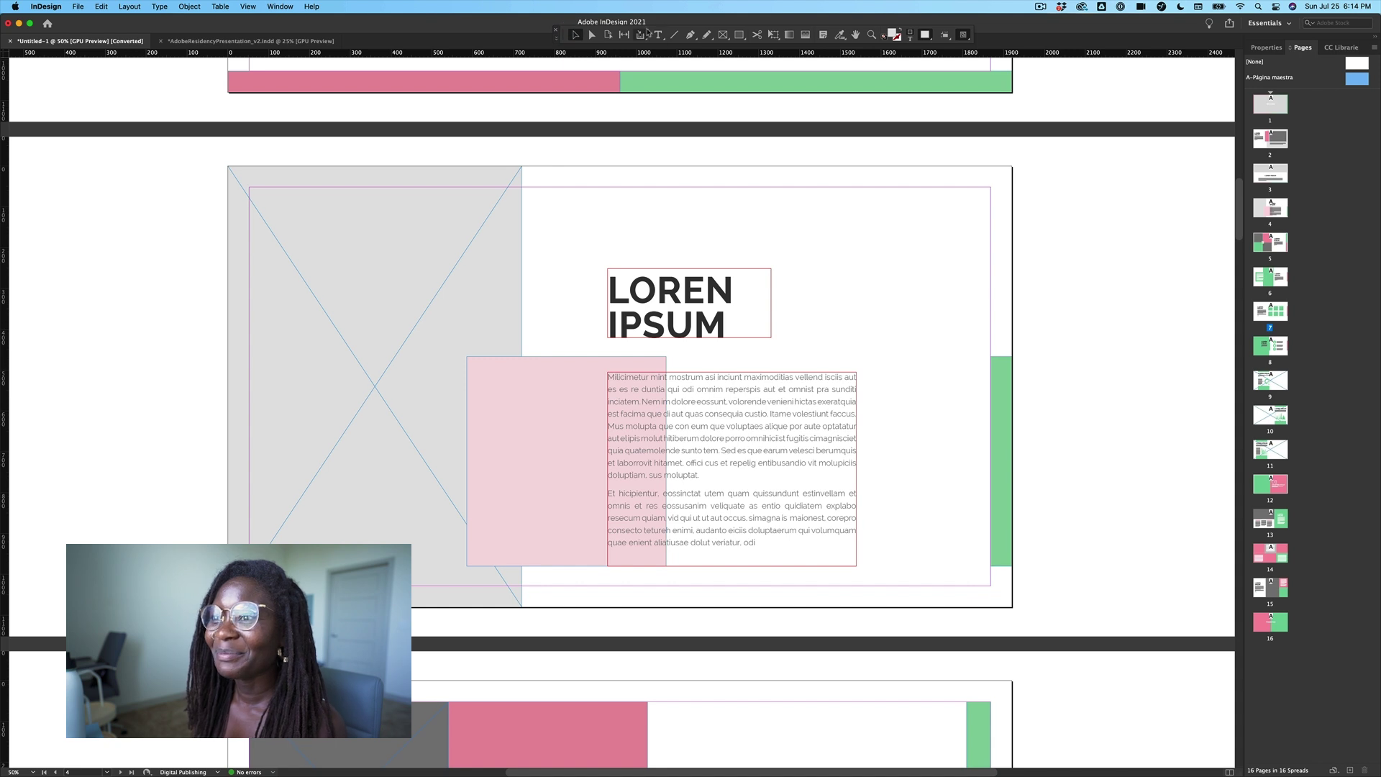
pyautogui.moveTo(555, 31); pyautogui.dragTo(550, 39)
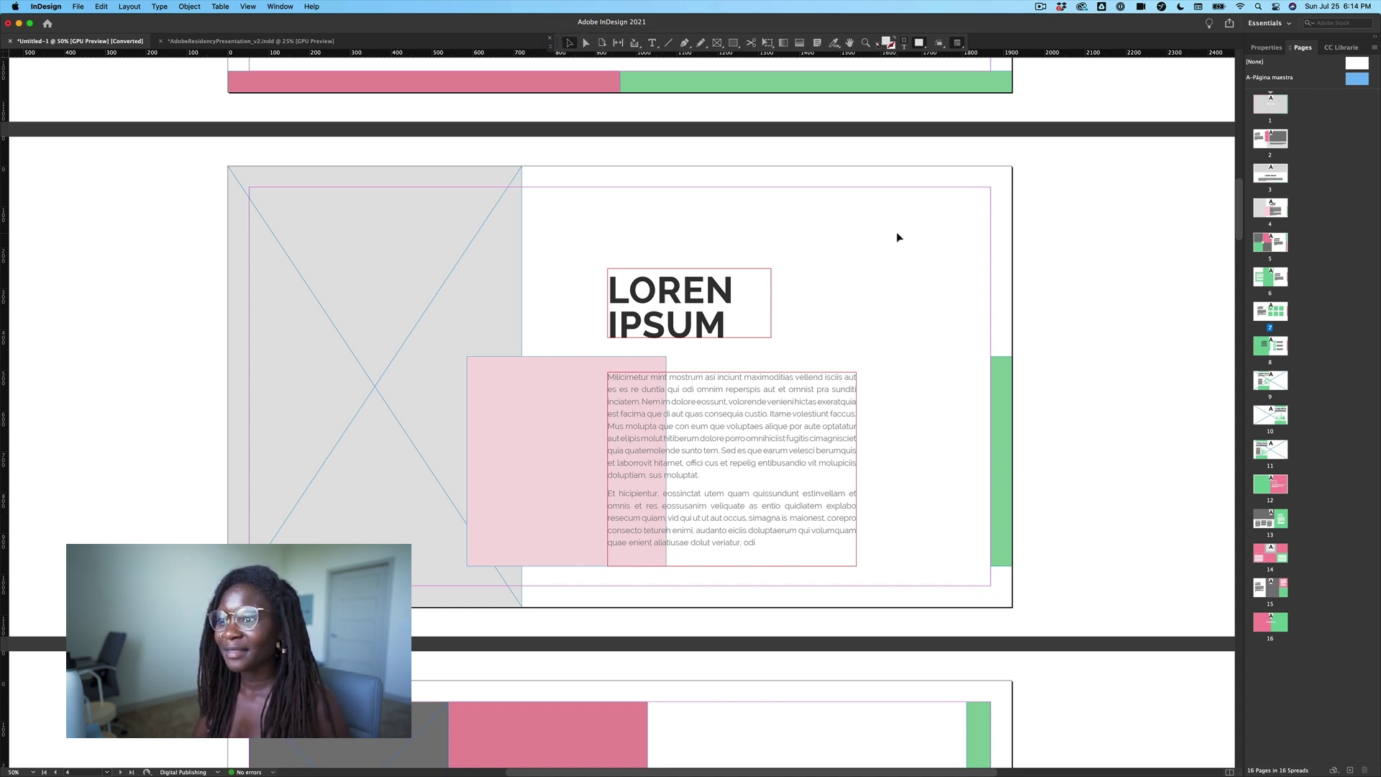
pyautogui.scroll(10, 927, 241)
pyautogui.scroll(5, 928, 245)
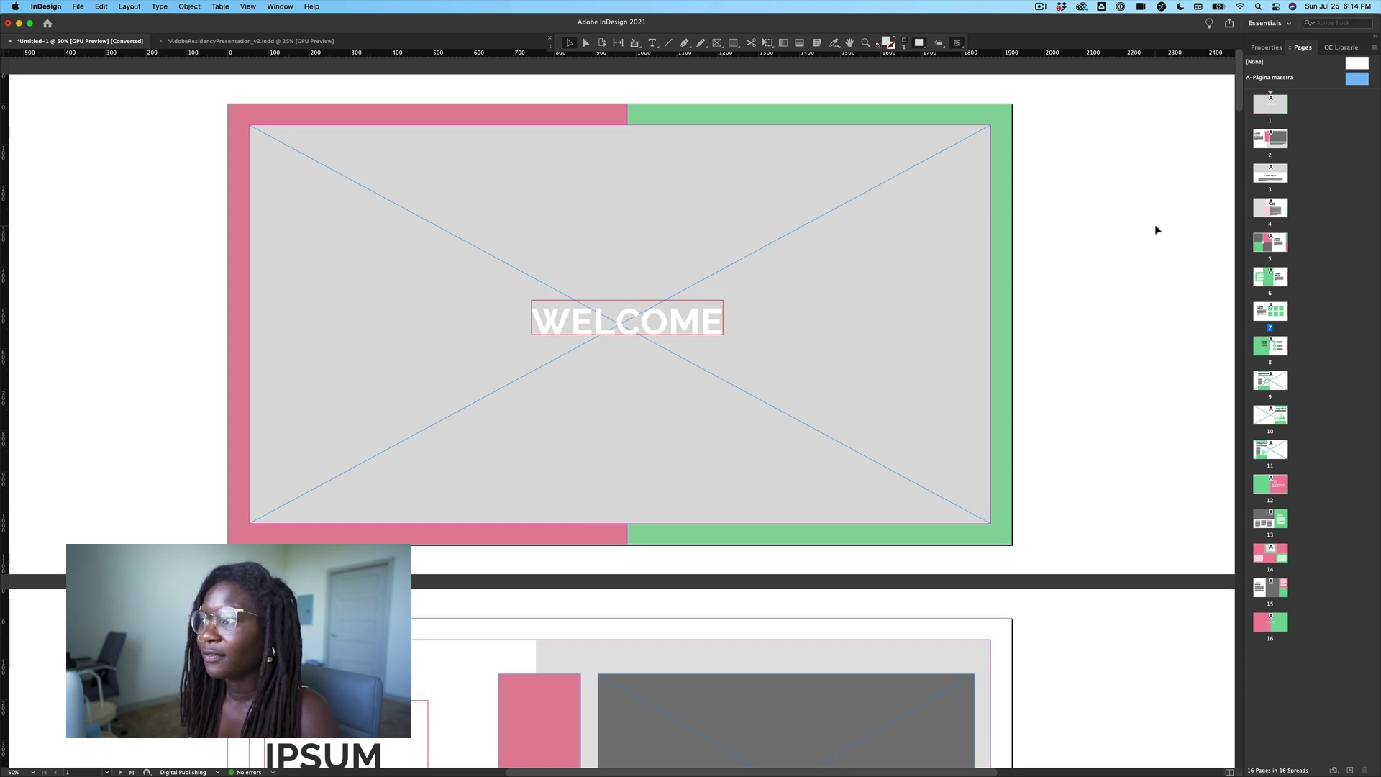
pyautogui.hscroll(2, 1155, 229)
pyautogui.hscroll(-2, 1157, 229)
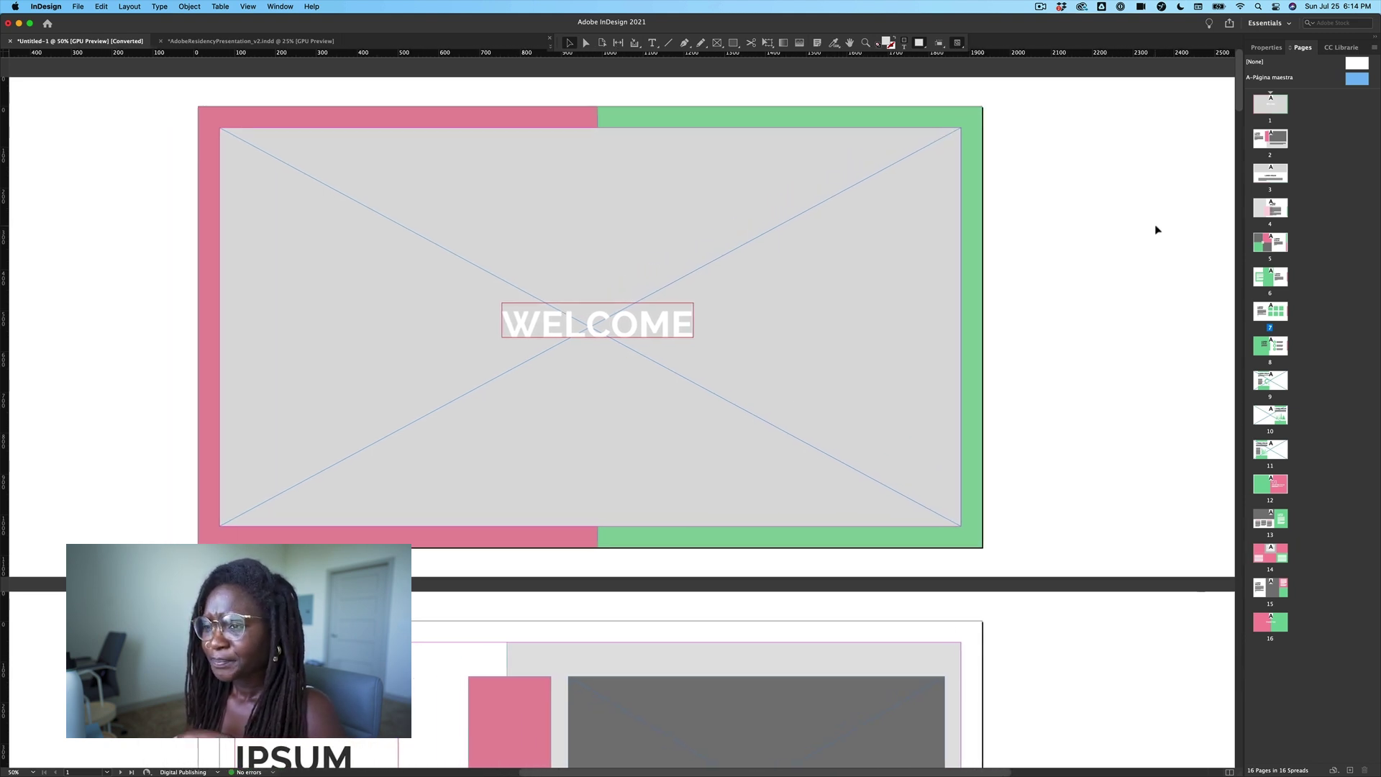
pyautogui.scroll(-3, 1153, 228)
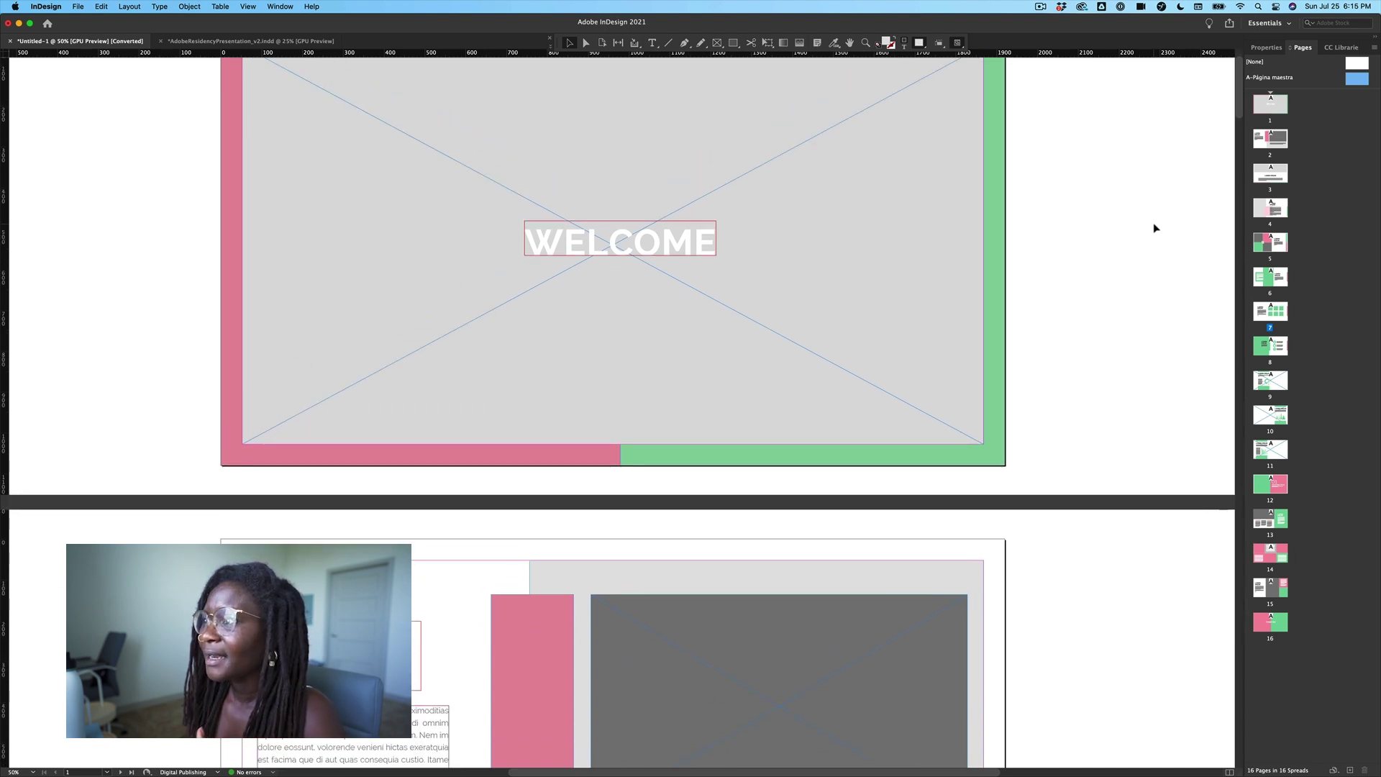
pyautogui.scroll(3, 1151, 238)
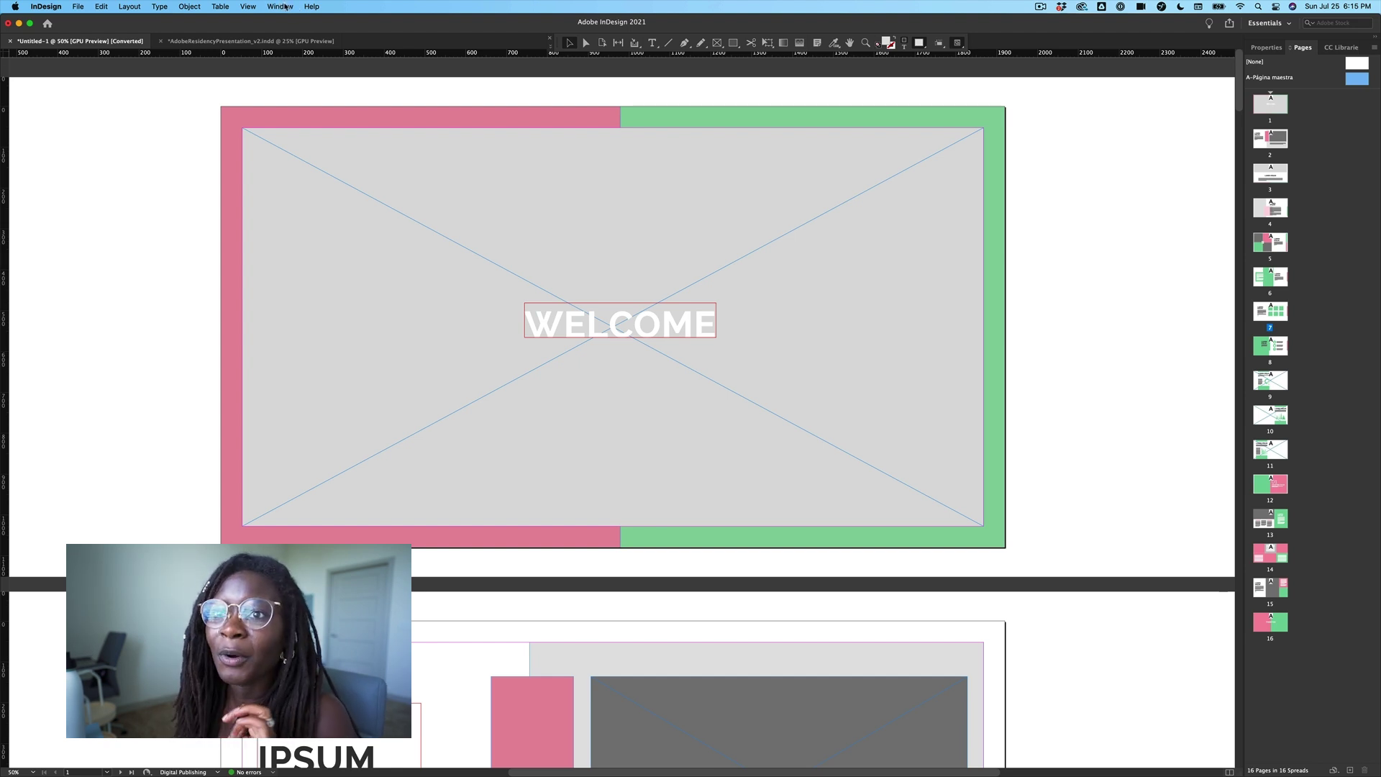
# - Show the Layers panel and expand the text and graphics layers to list their items
pyautogui.click(282, 6)
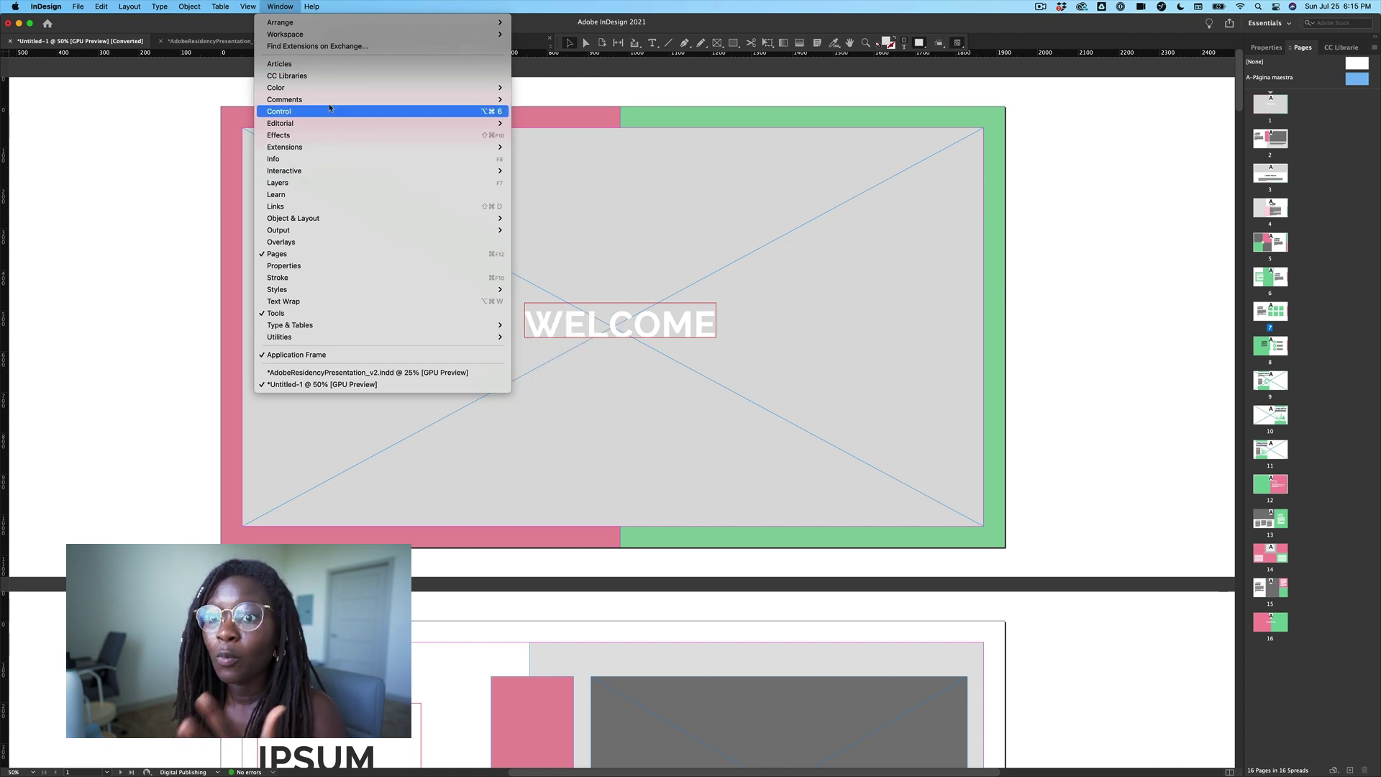
pyautogui.click(329, 183)
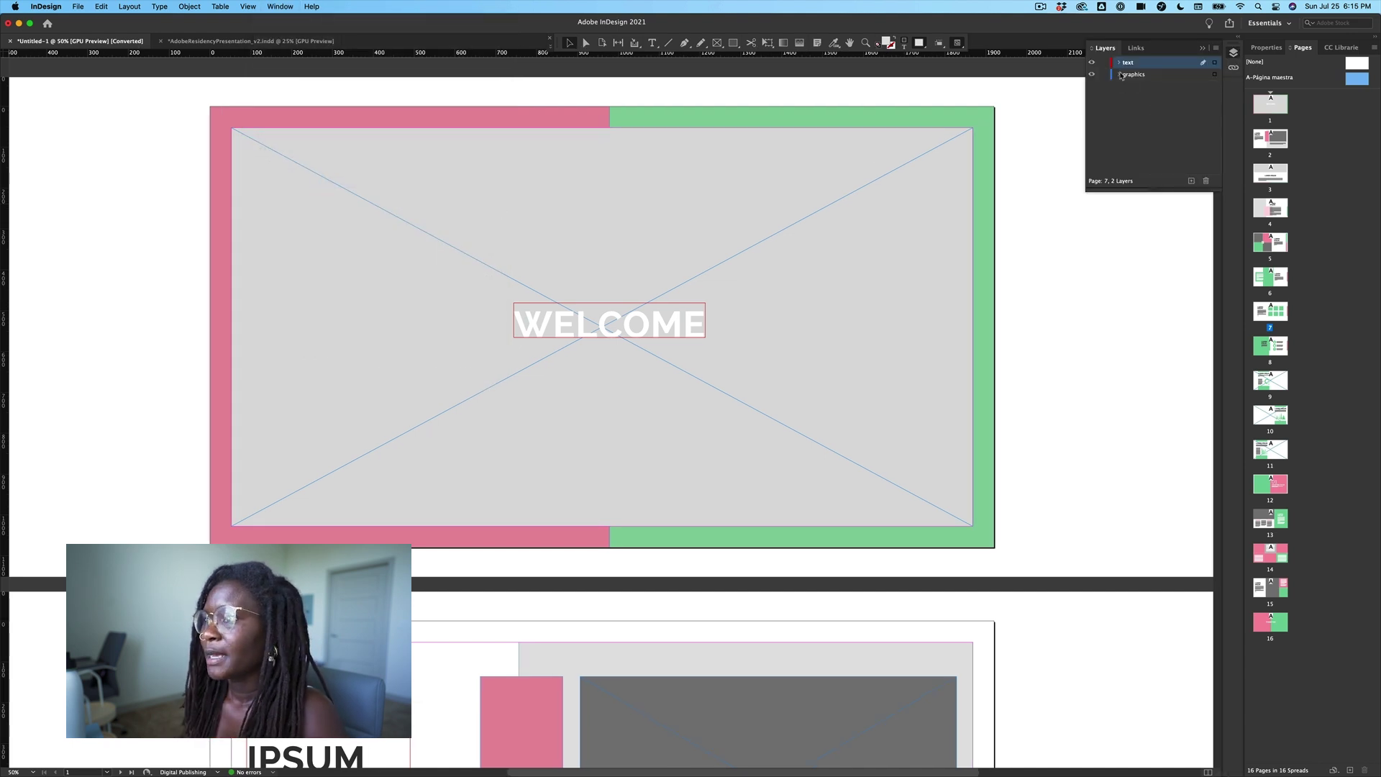
pyautogui.click(975, 157)
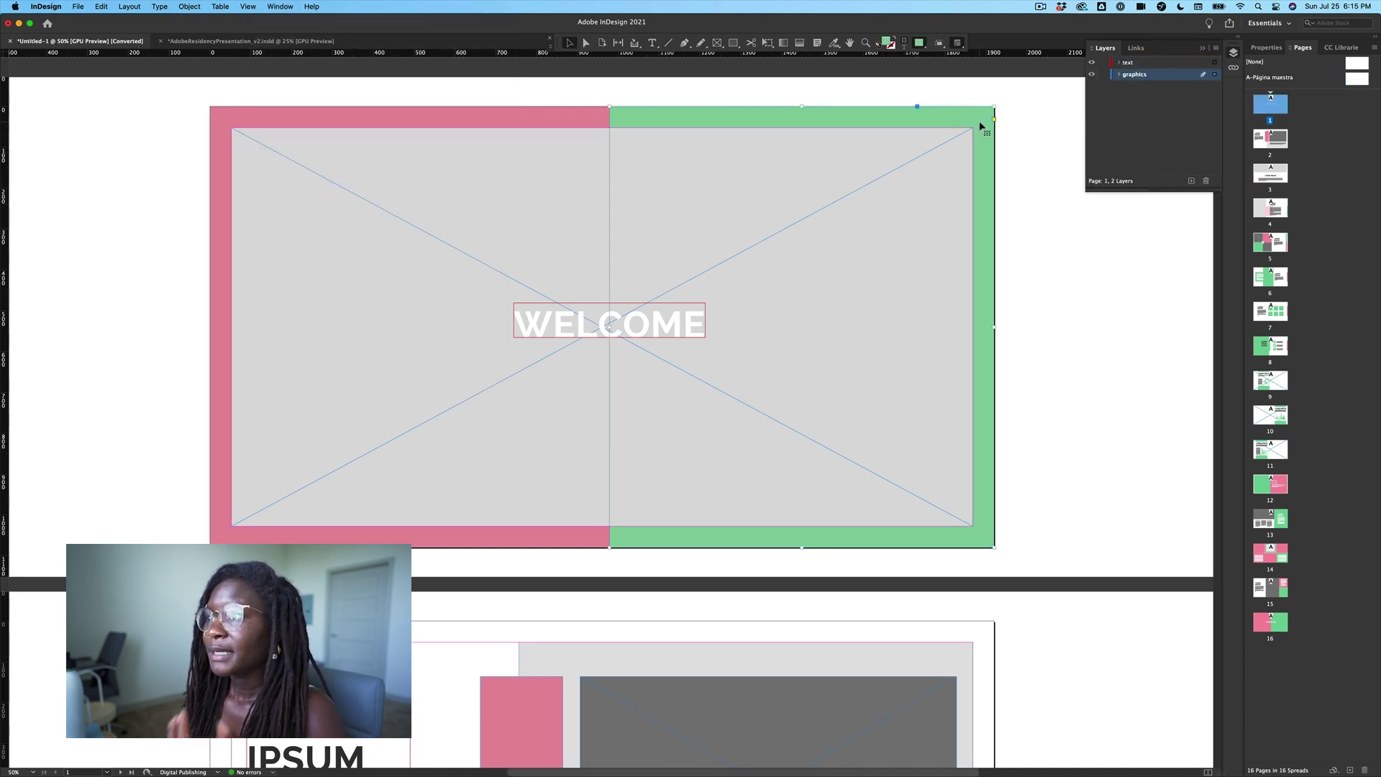
pyautogui.click(570, 126)
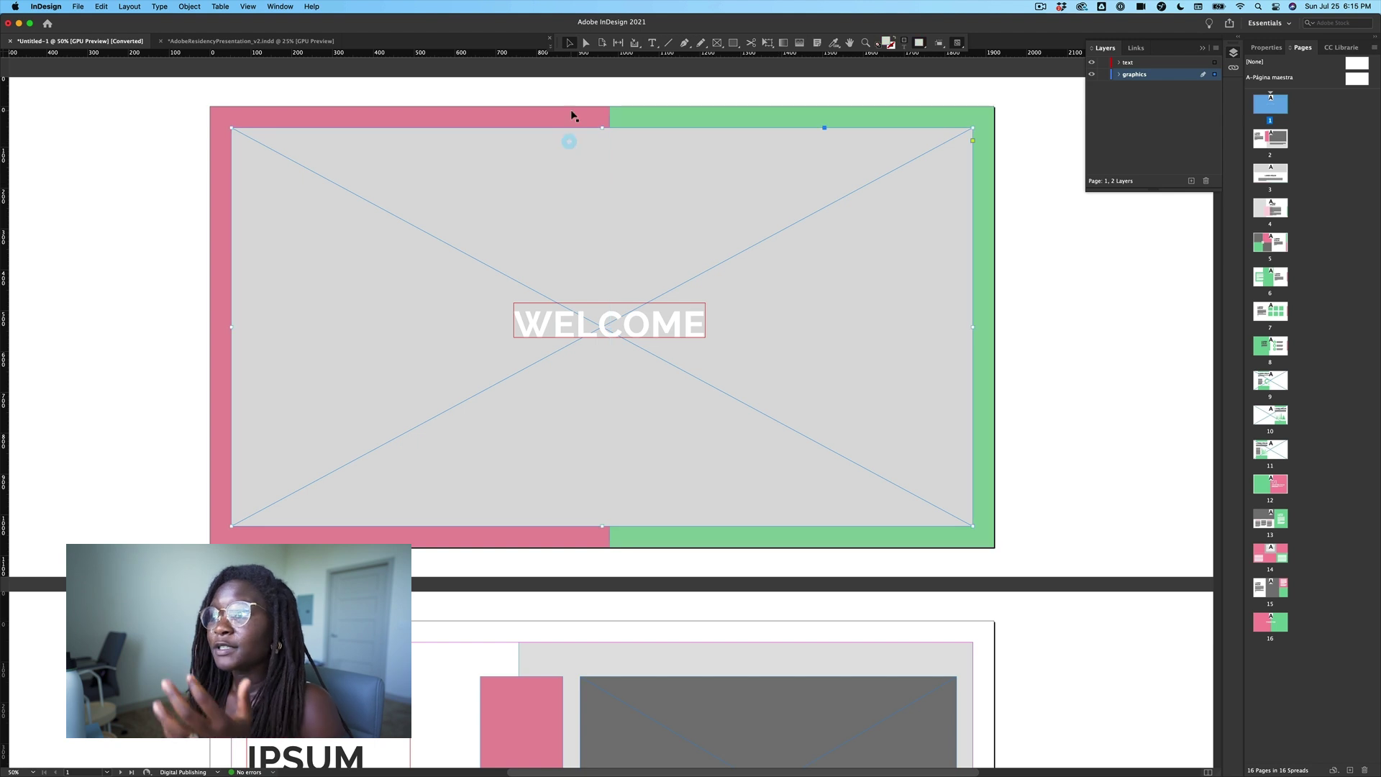
pyautogui.click(1119, 63)
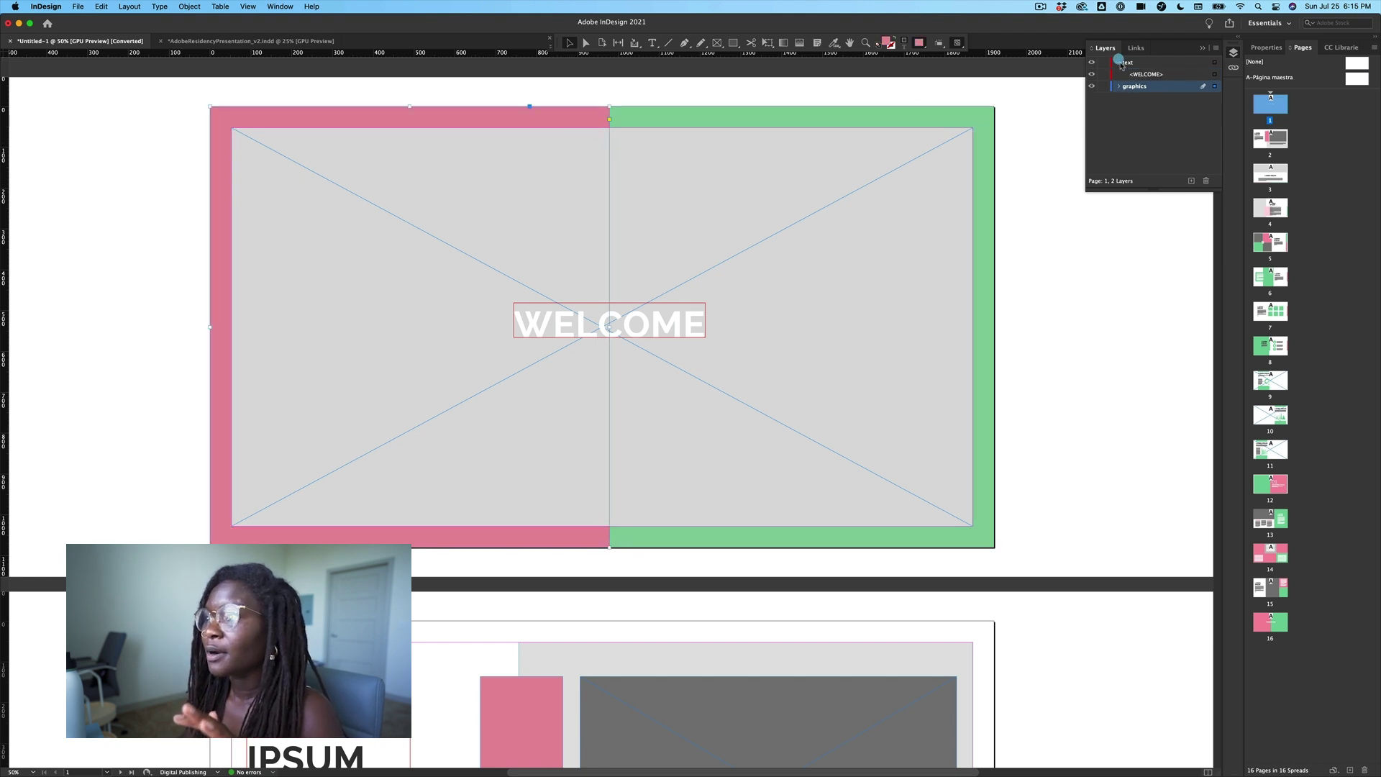
pyautogui.click(1118, 86)
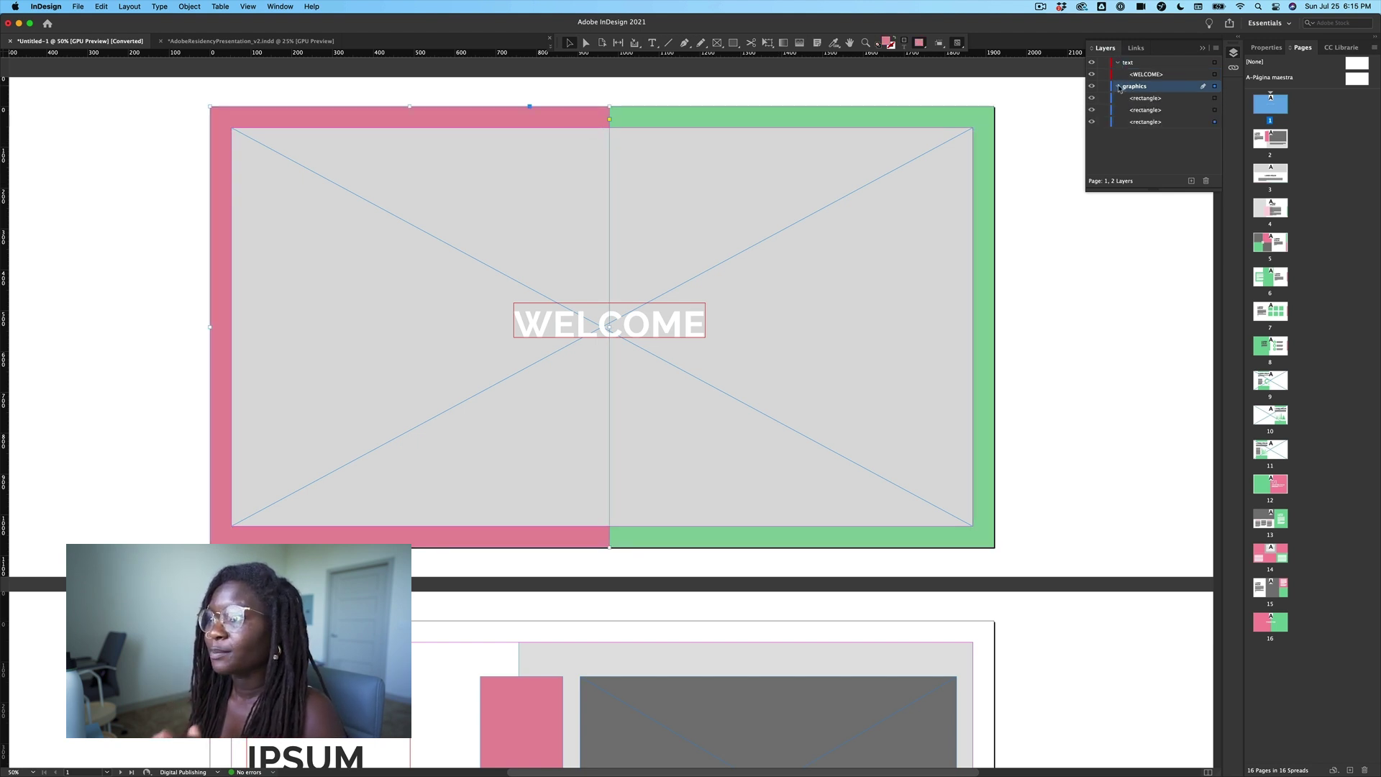
# - Toggle visibility of the grey frame, green and pink rectangles, and WELCOME text to identify each
pyautogui.click(1153, 101)
pyautogui.click(1091, 98)
pyautogui.click(1091, 98)
pyautogui.click(1092, 109)
pyautogui.click(1091, 110)
pyautogui.click(1091, 122)
pyautogui.click(1091, 122)
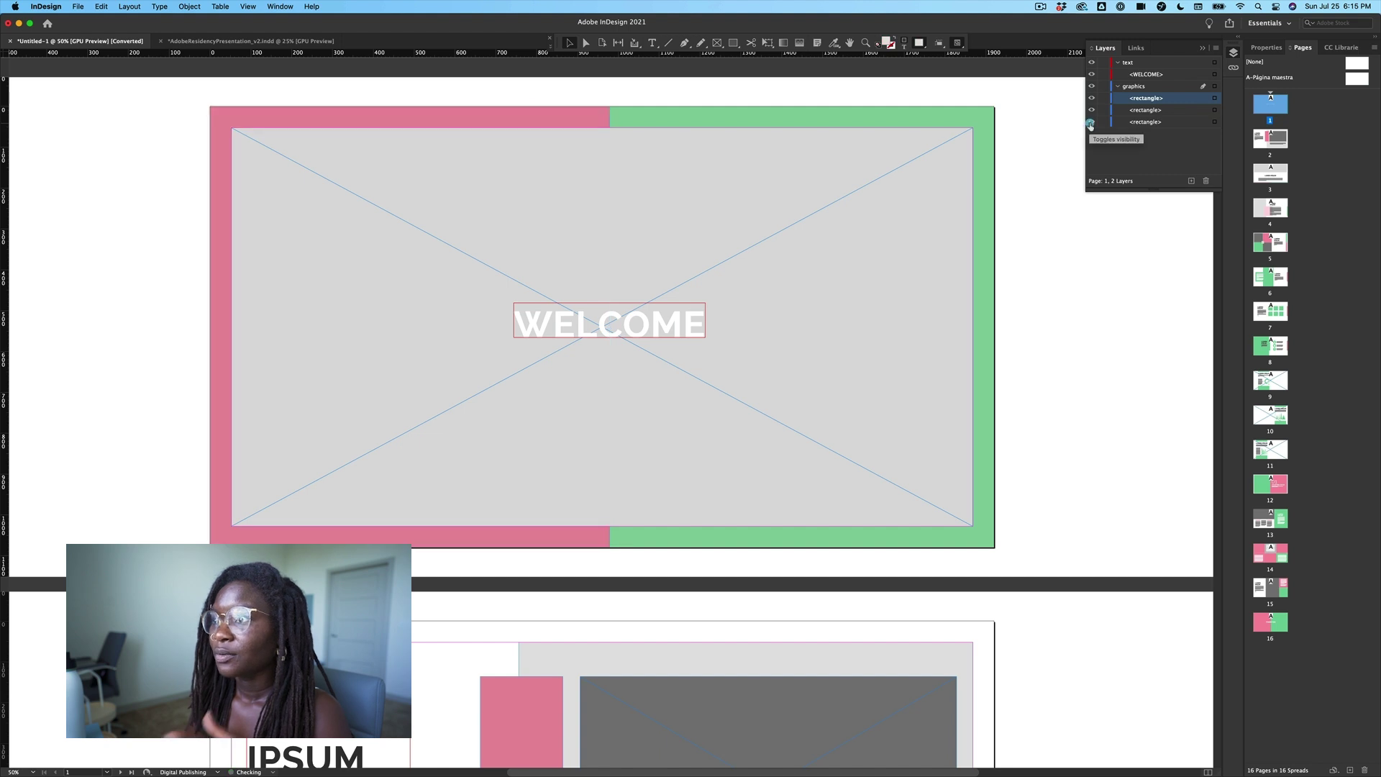
pyautogui.click(1092, 62)
pyautogui.click(1092, 63)
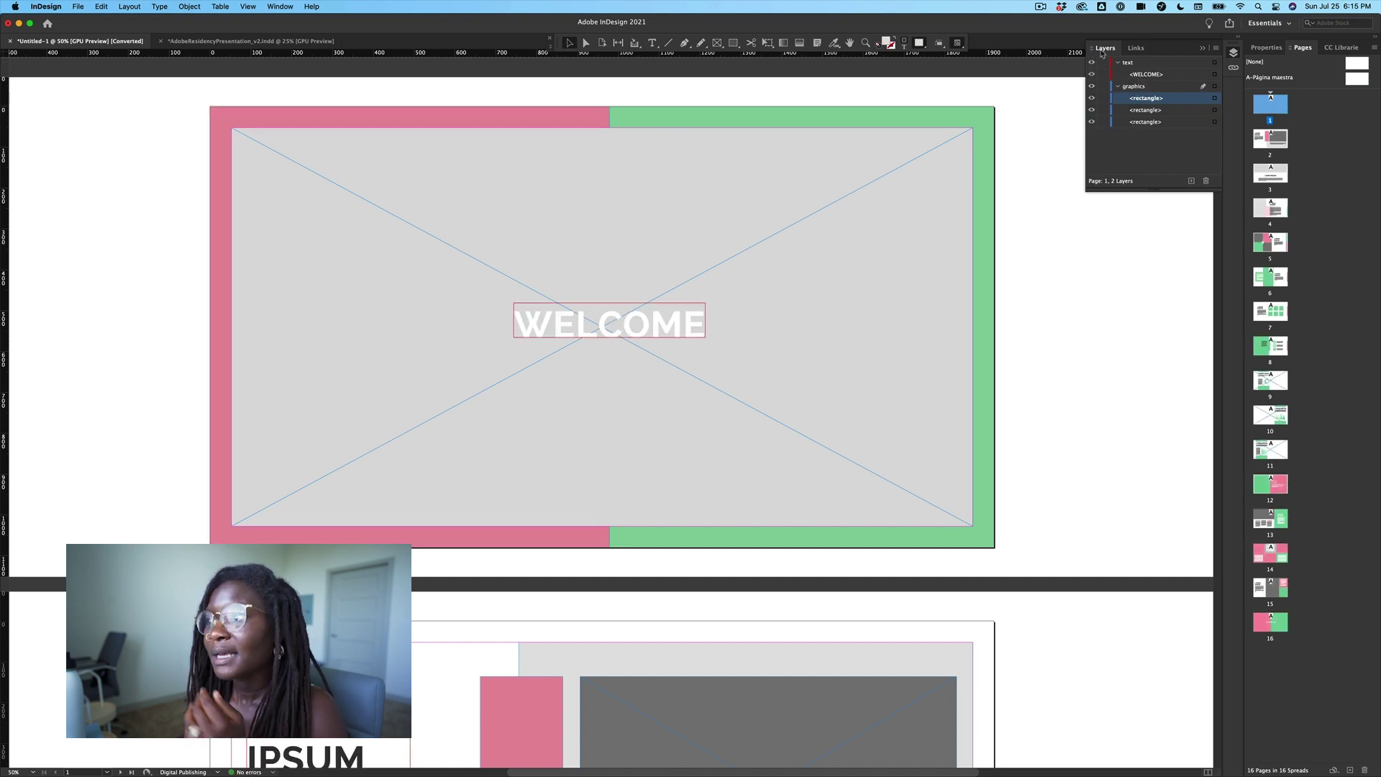
# - Check the Links tab for linked files, then go back to the Layers list
pyautogui.click(1142, 49)
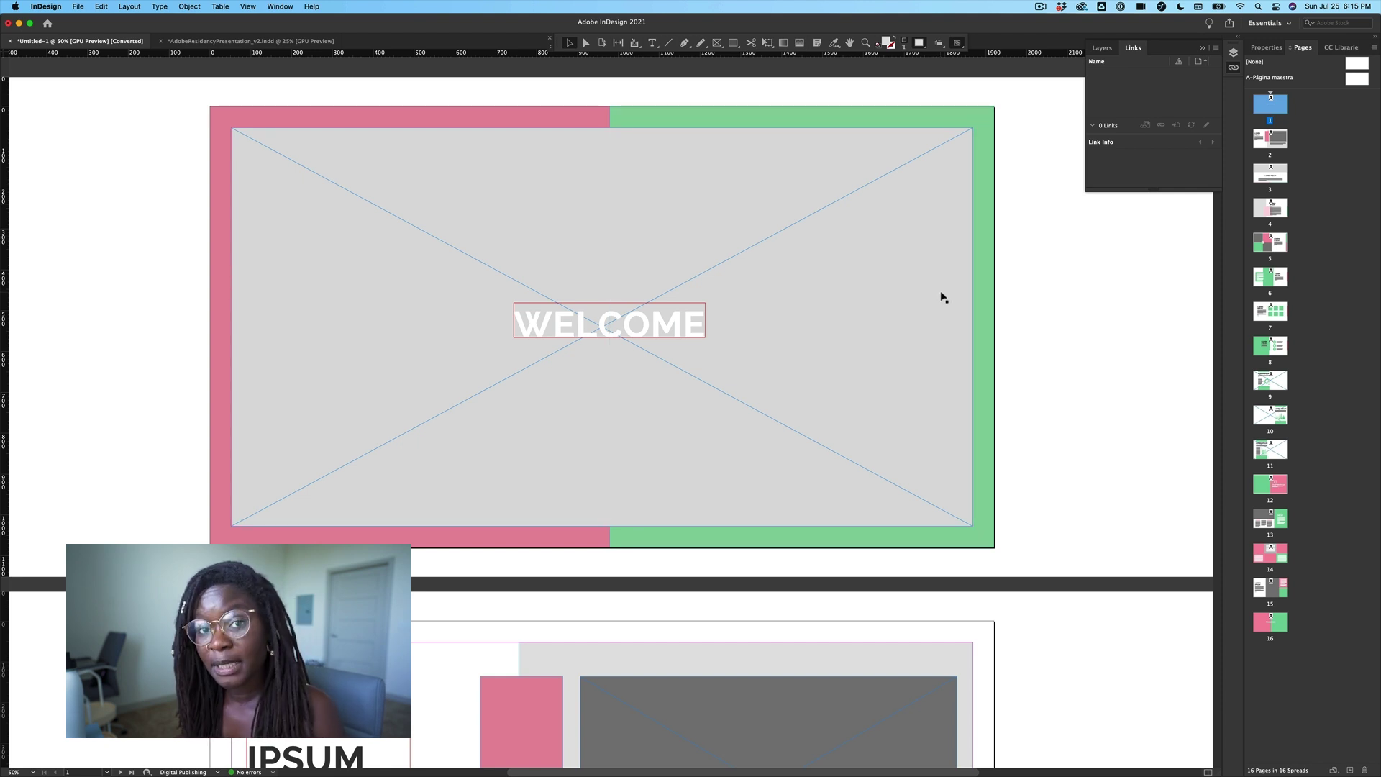
pyautogui.scroll(-1, 948, 297)
pyautogui.scroll(1, 947, 297)
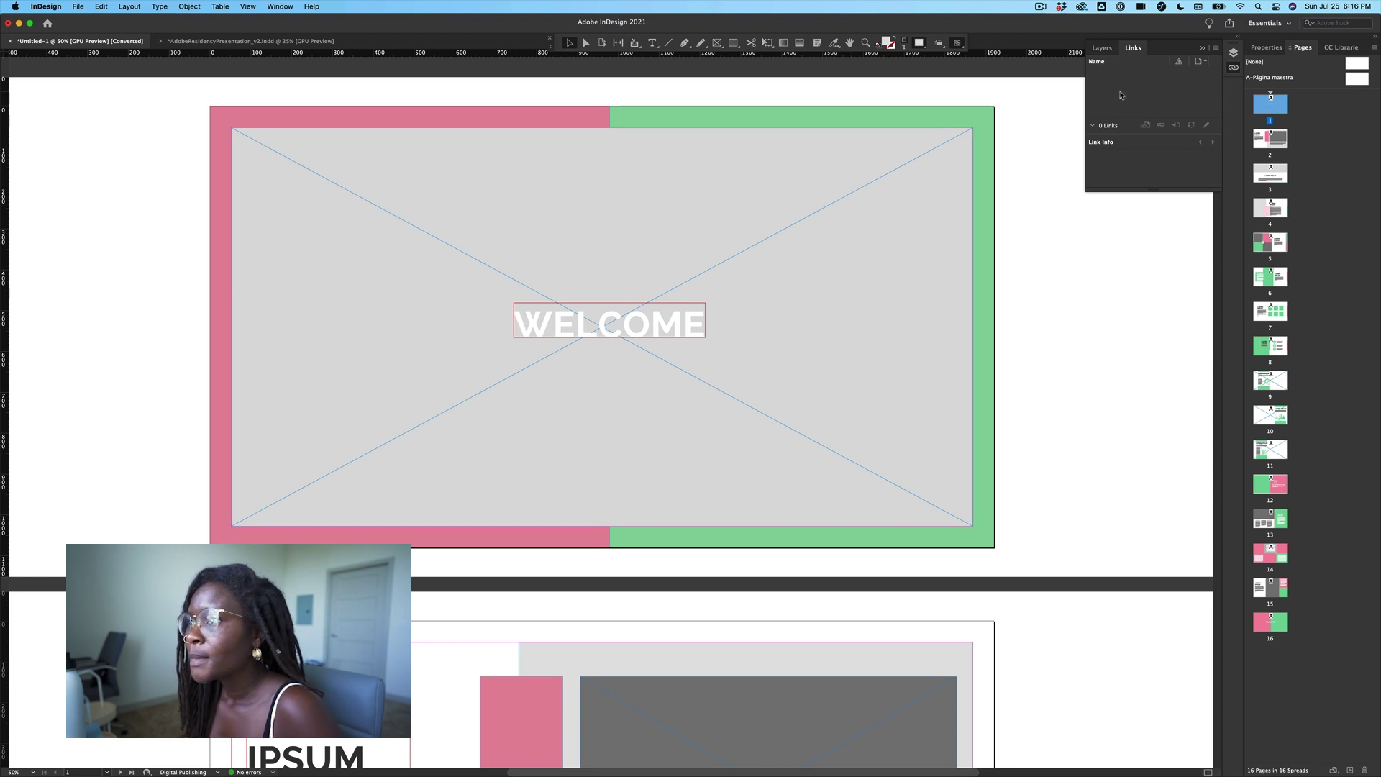
pyautogui.click(1102, 48)
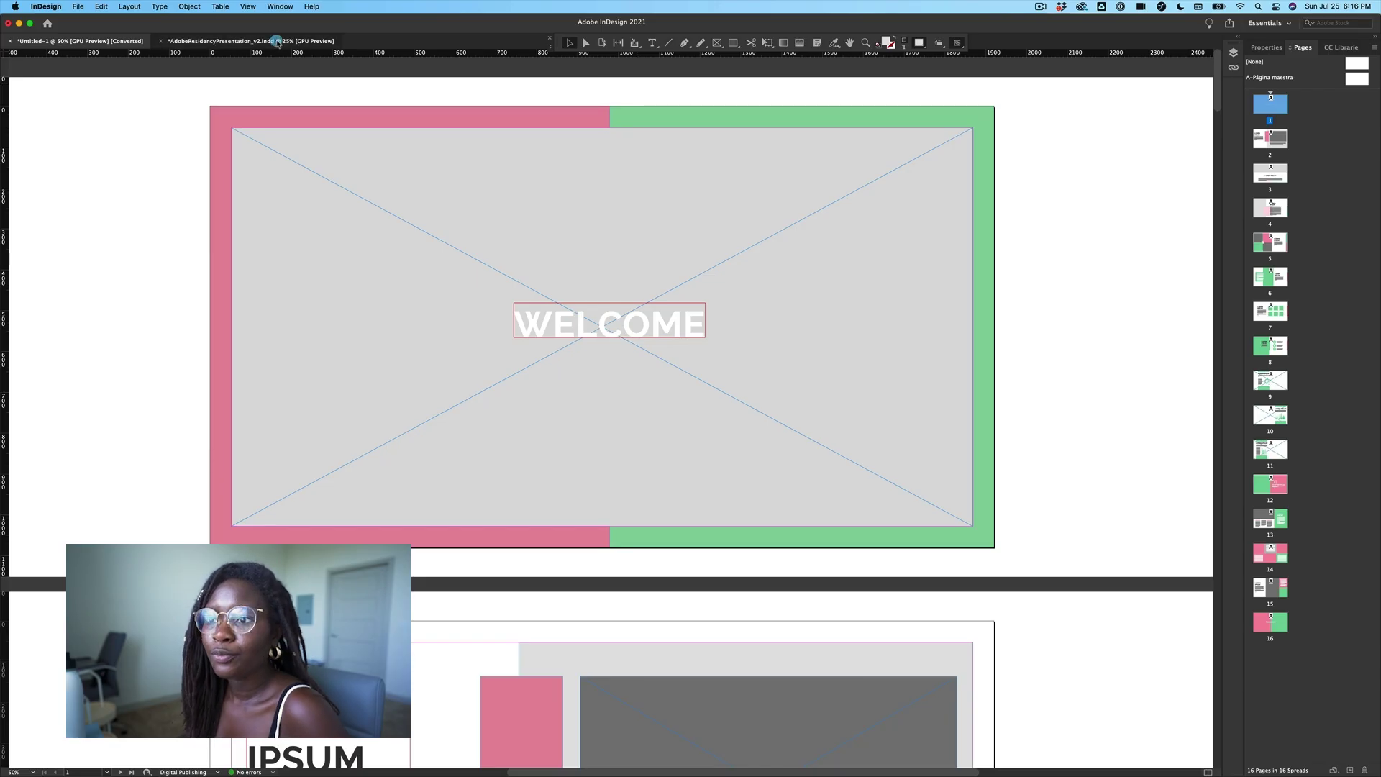
pyautogui.click(277, 42)
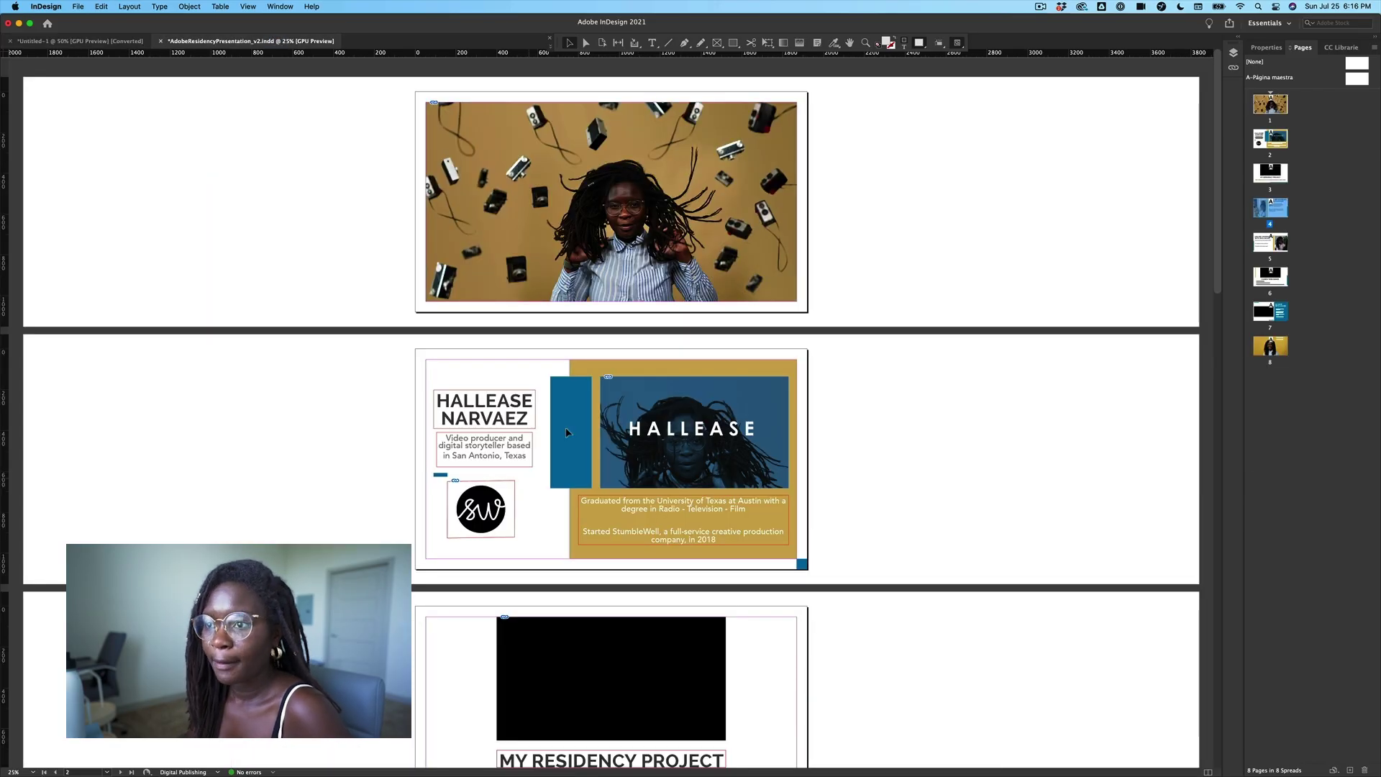
pyautogui.scroll(-3, 567, 433)
pyautogui.scroll(3, 647, 324)
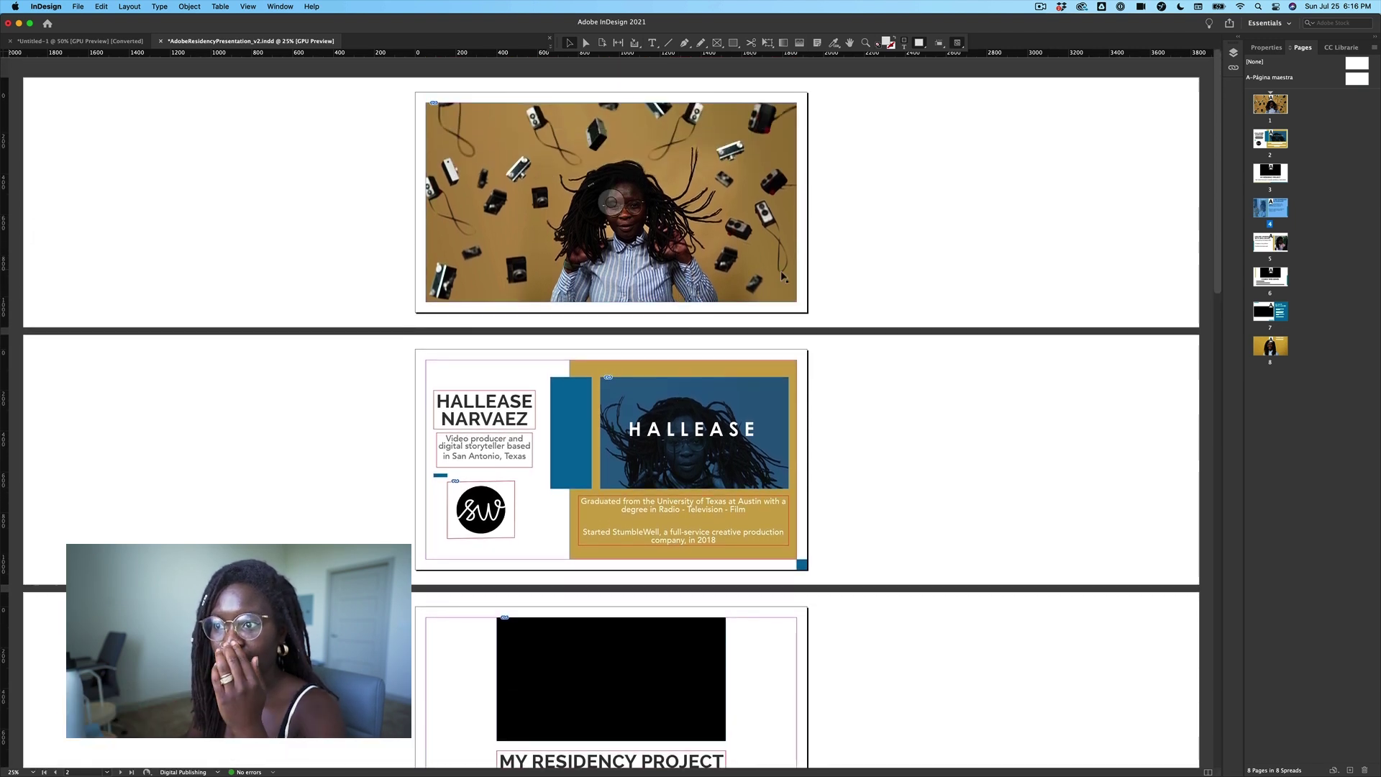
pyautogui.scroll(-12, 849, 268)
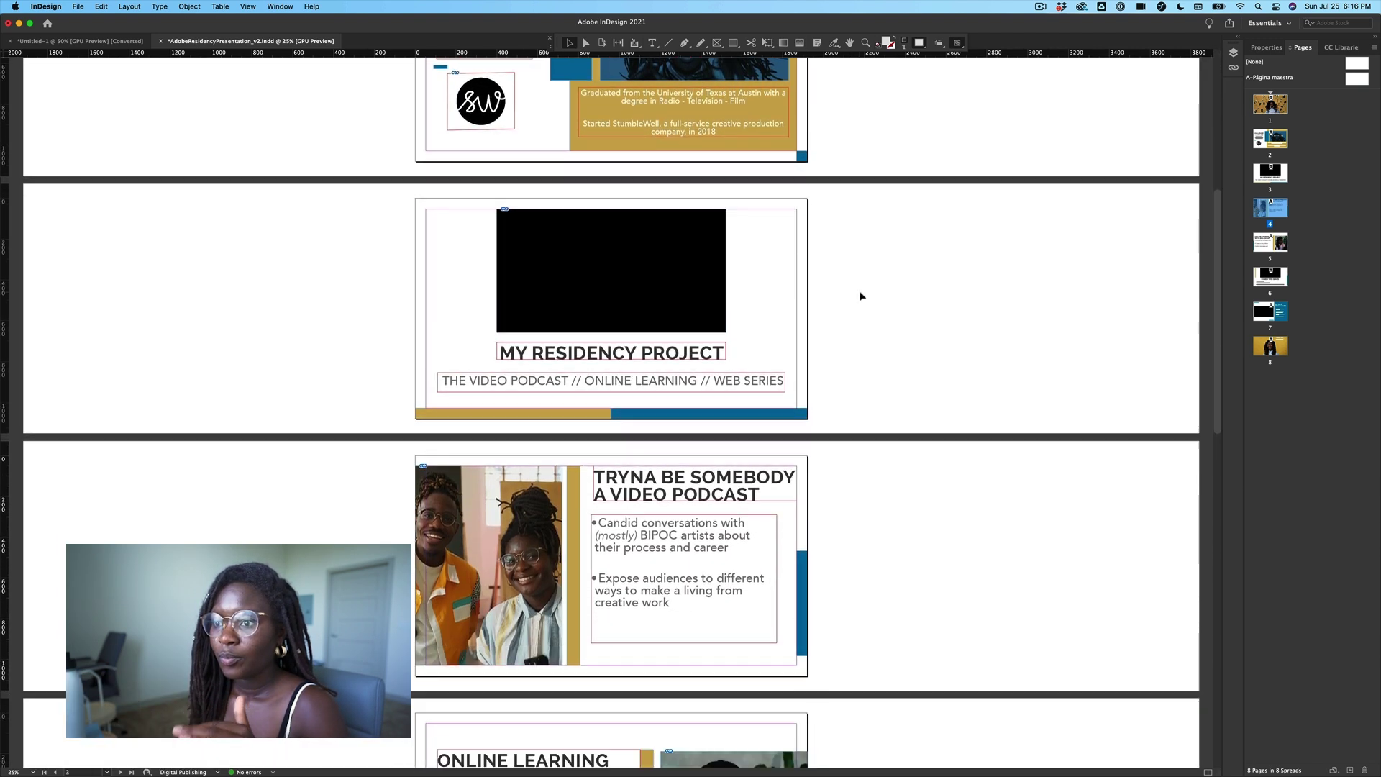
pyautogui.scroll(15, 858, 290)
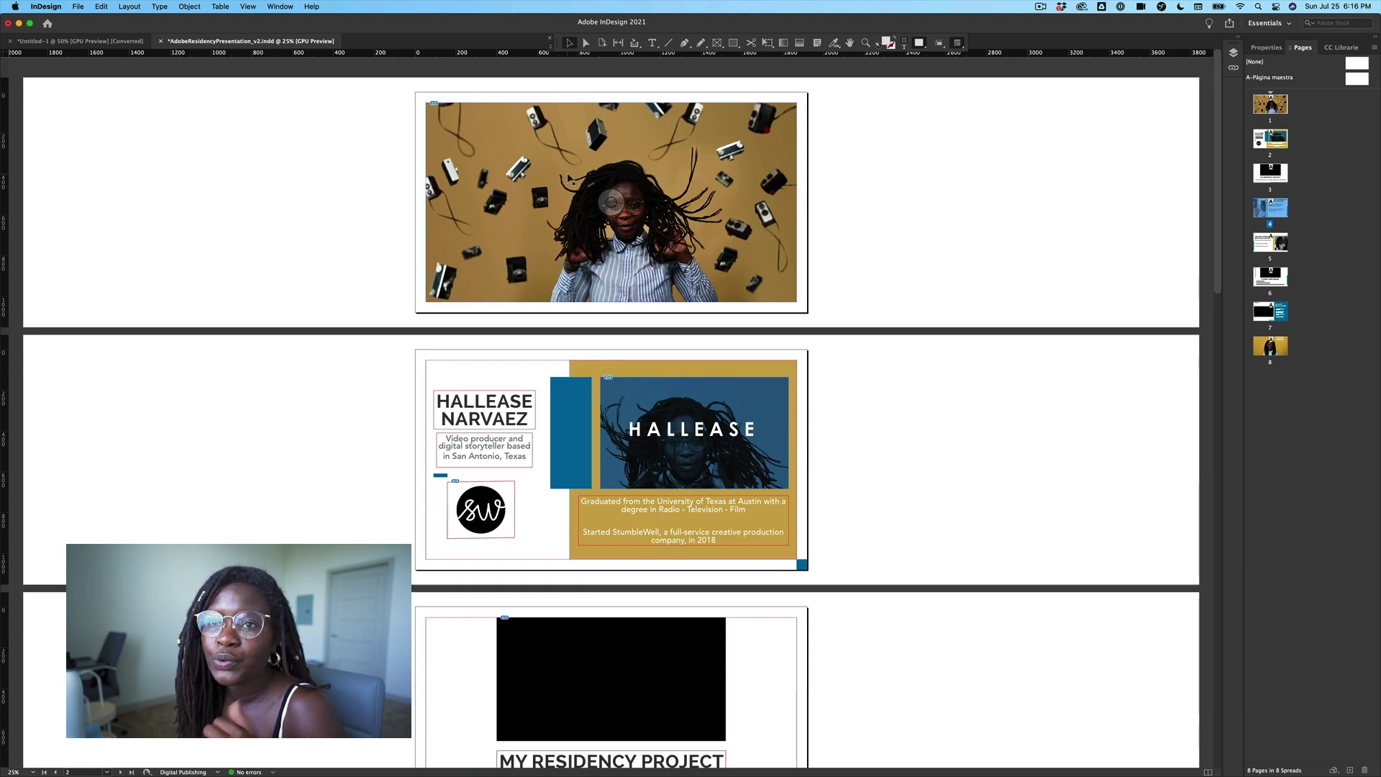
pyautogui.click(115, 41)
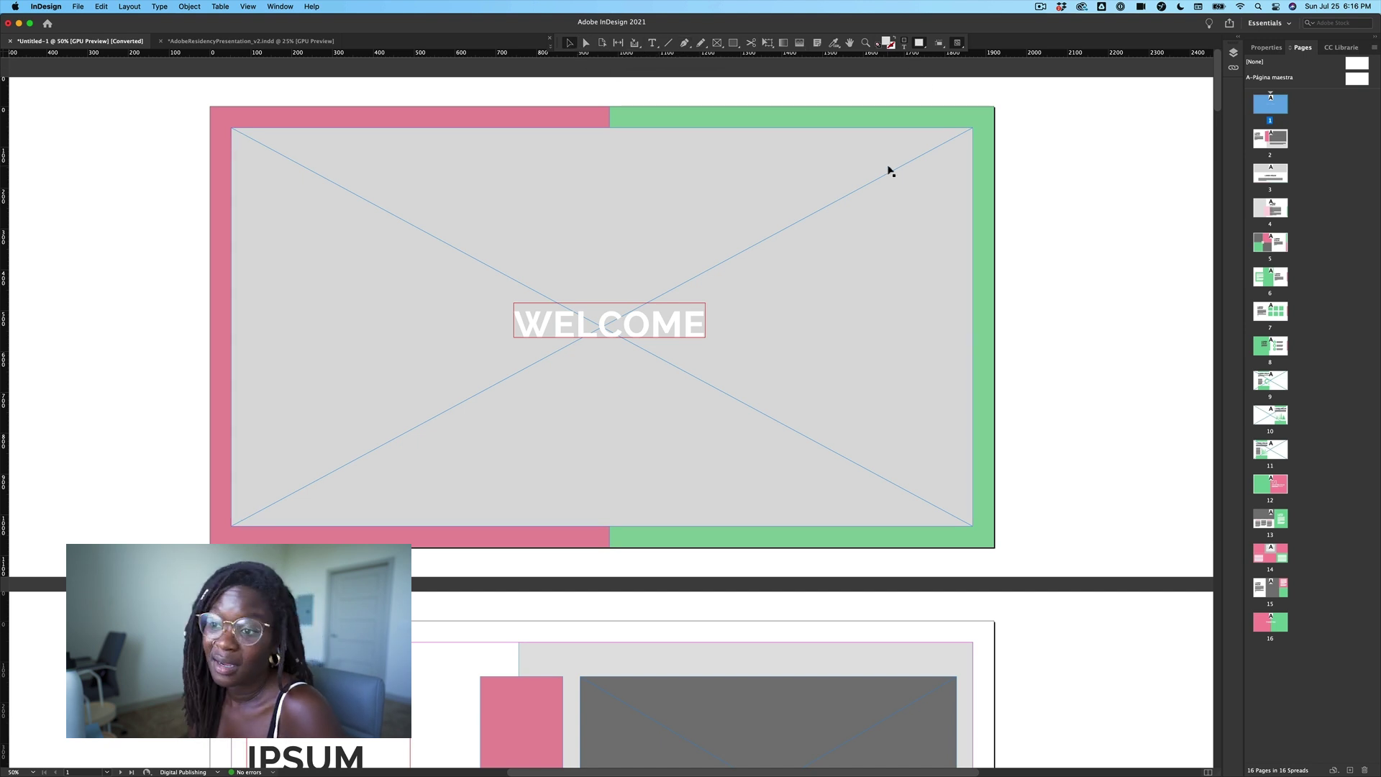
# - Replace WELCOME with the presenter's name and widen the title frame to fit it
pyautogui.doubleClick(654, 327)
pyautogui.moveTo(697, 322); pyautogui.dragTo(518, 323)
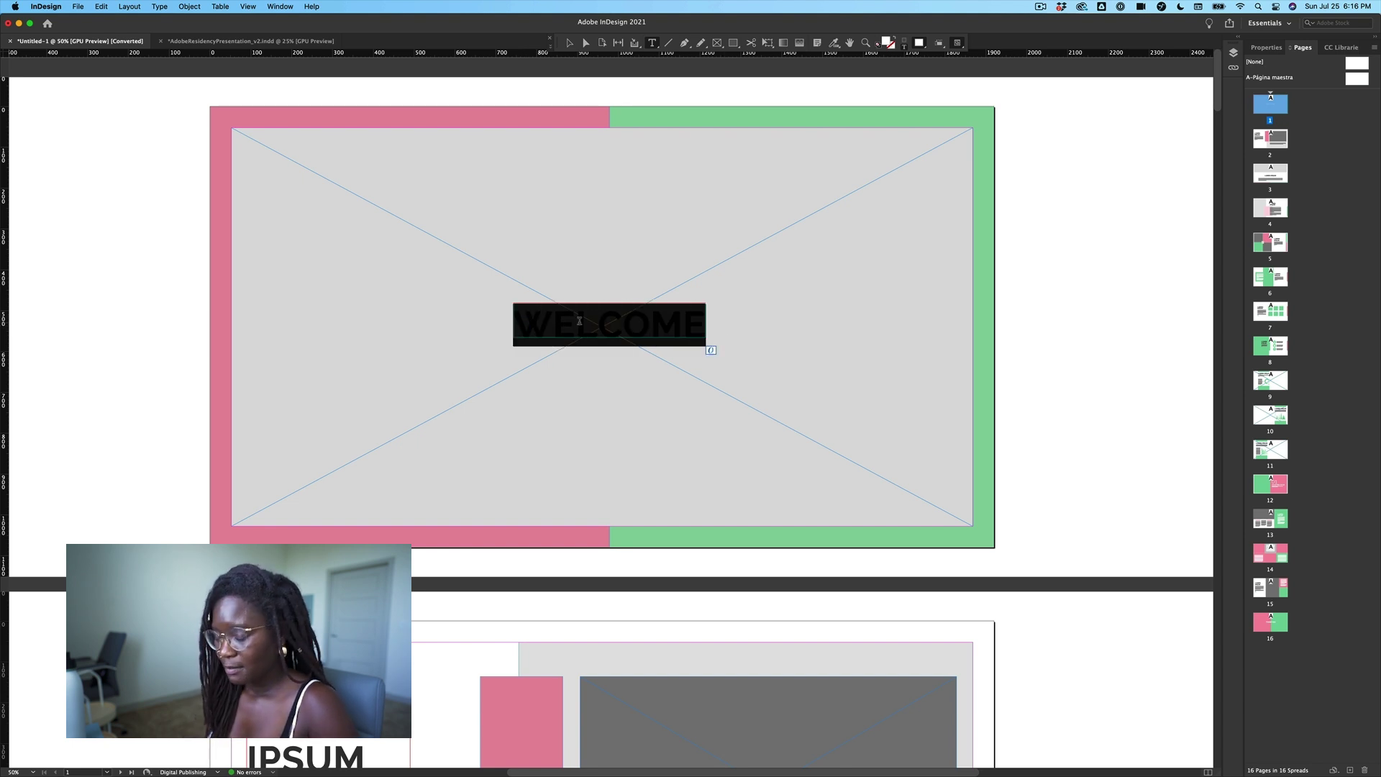
pyautogui.write('HALLEA-')
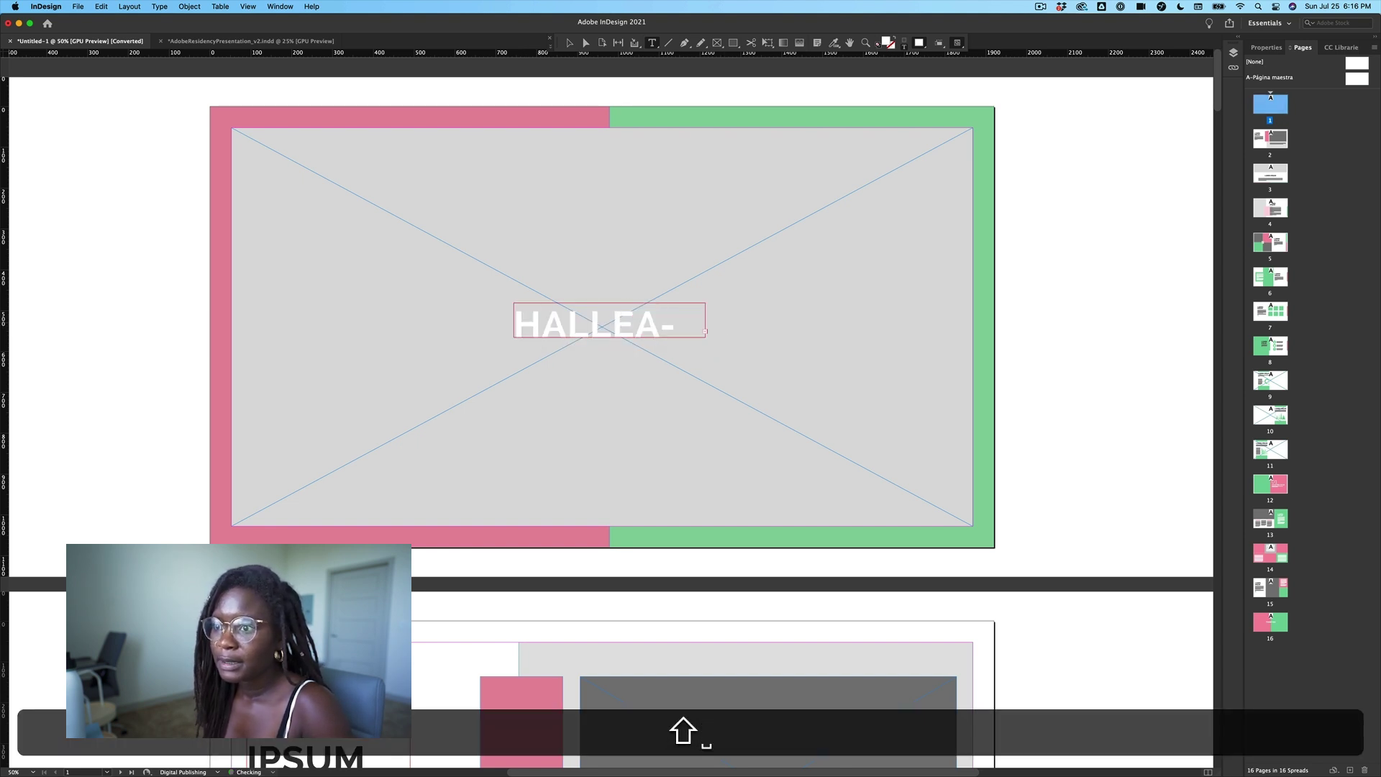
pyautogui.press('BackSpace')
pyautogui.write('SE')
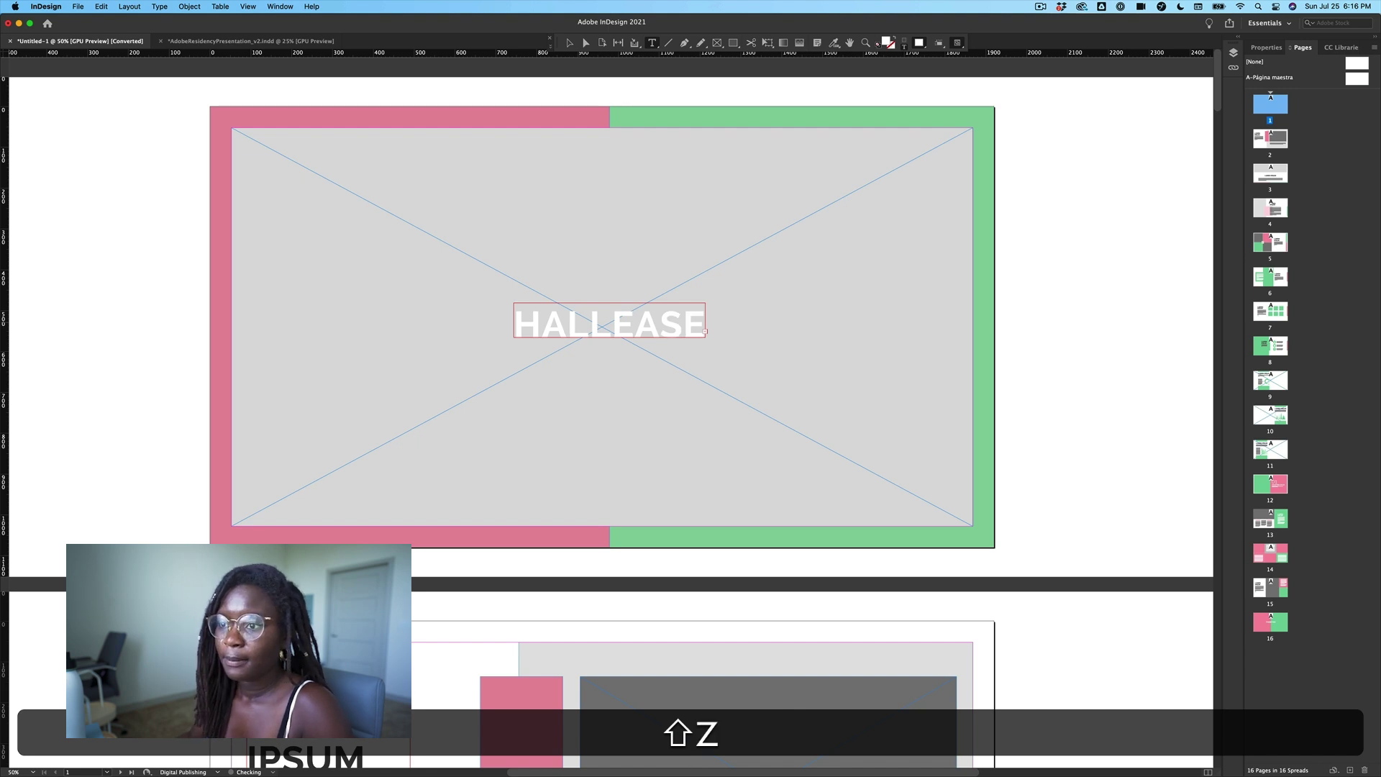
pyautogui.press('Escape')
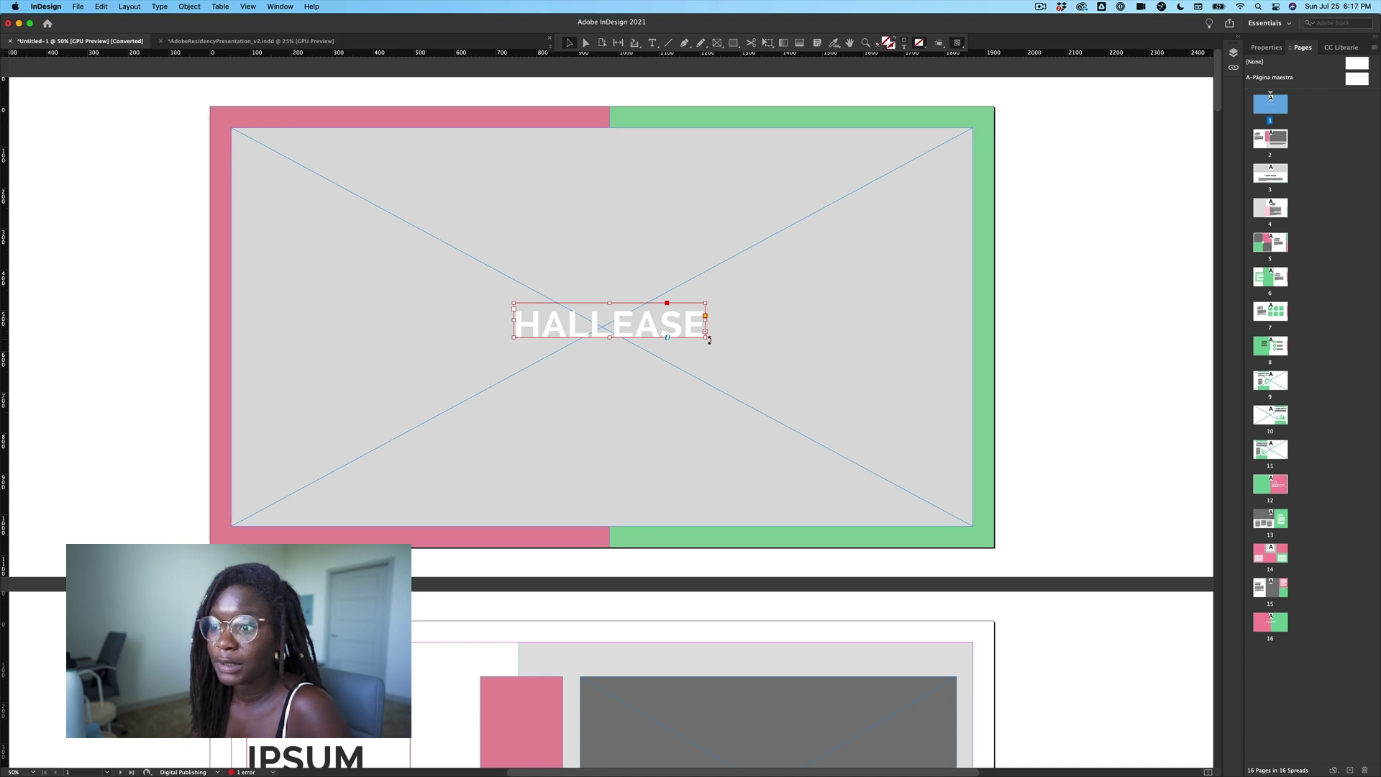
pyautogui.moveTo(705, 335); pyautogui.dragTo(930, 343)
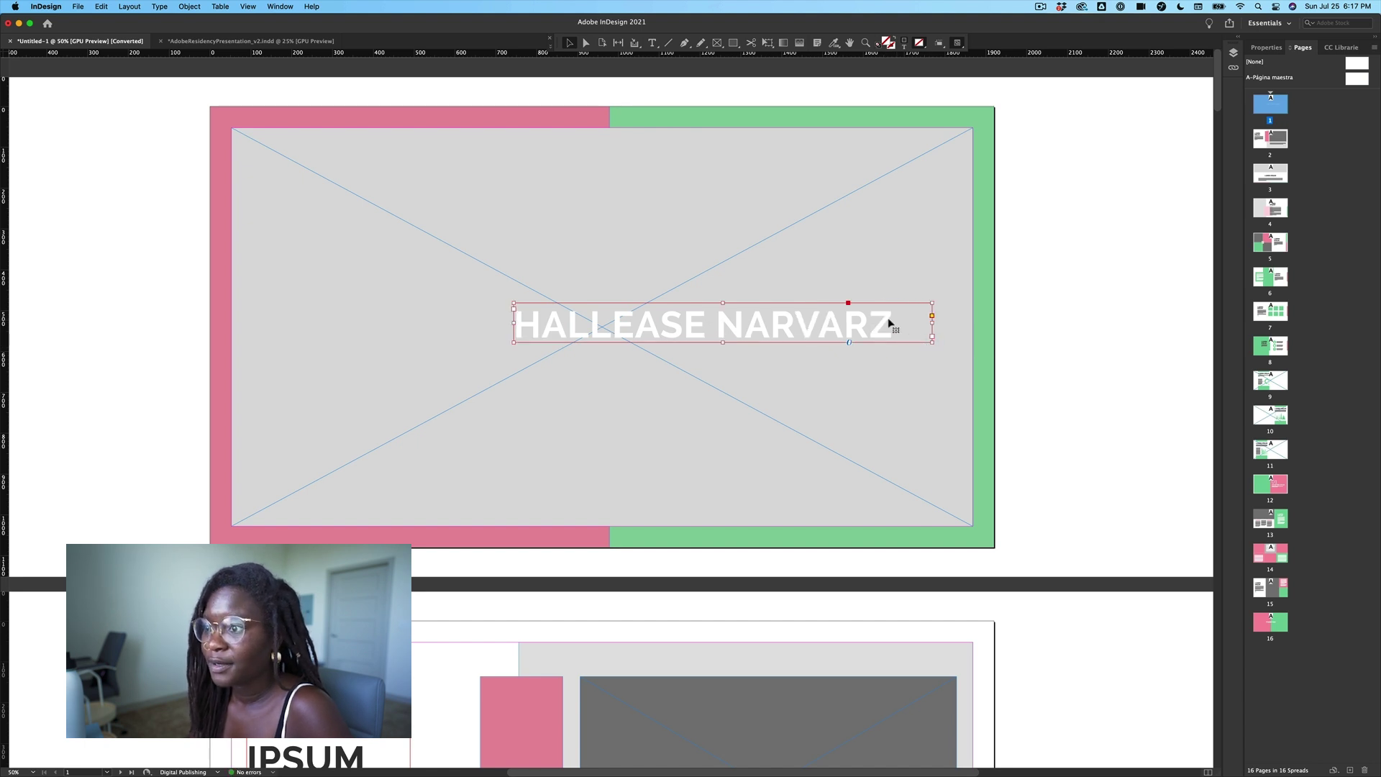
# - Correct two misspelled letters in the presenter's surname to 'E'
pyautogui.doubleClick(866, 324)
pyautogui.press('BackSpace')
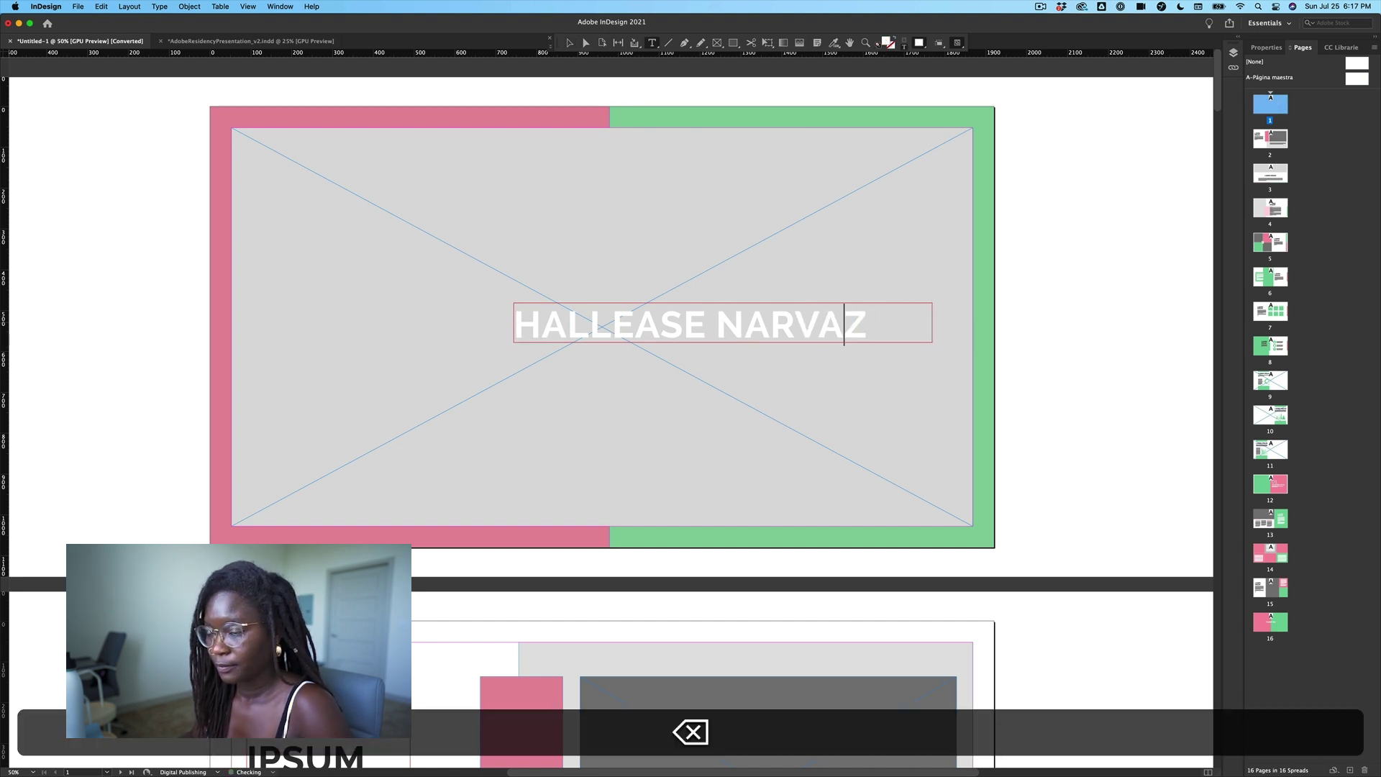
pyautogui.write('E')
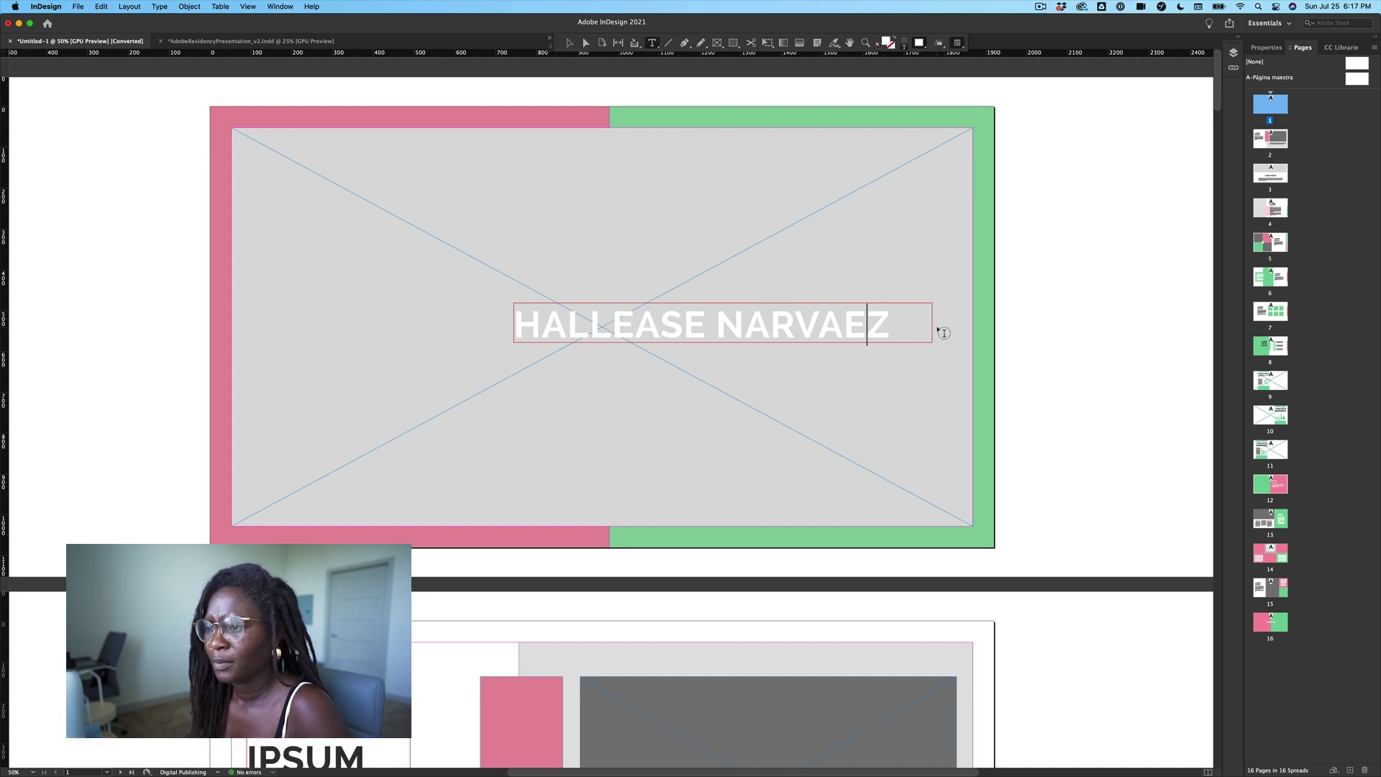
pyautogui.press('BackSpace')
pyautogui.write('E')
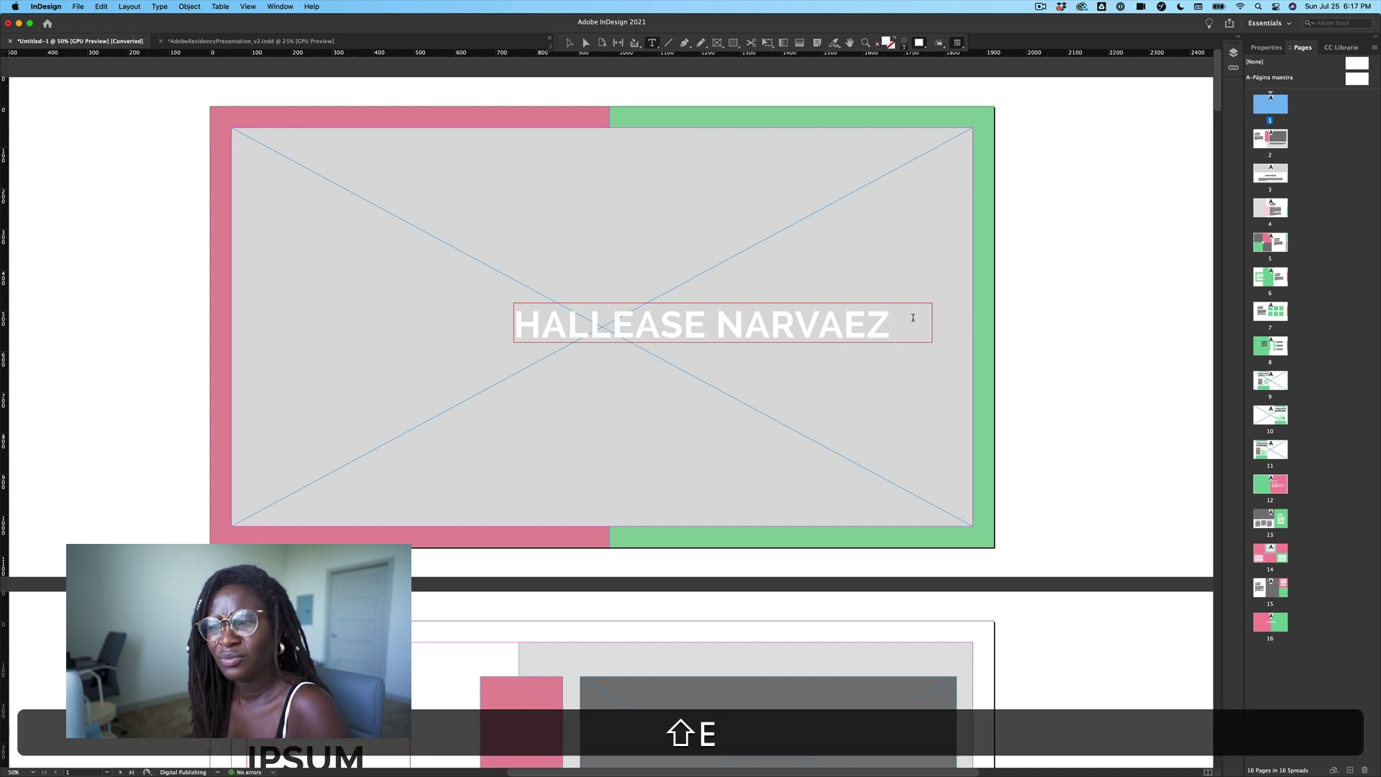
pyautogui.click(568, 42)
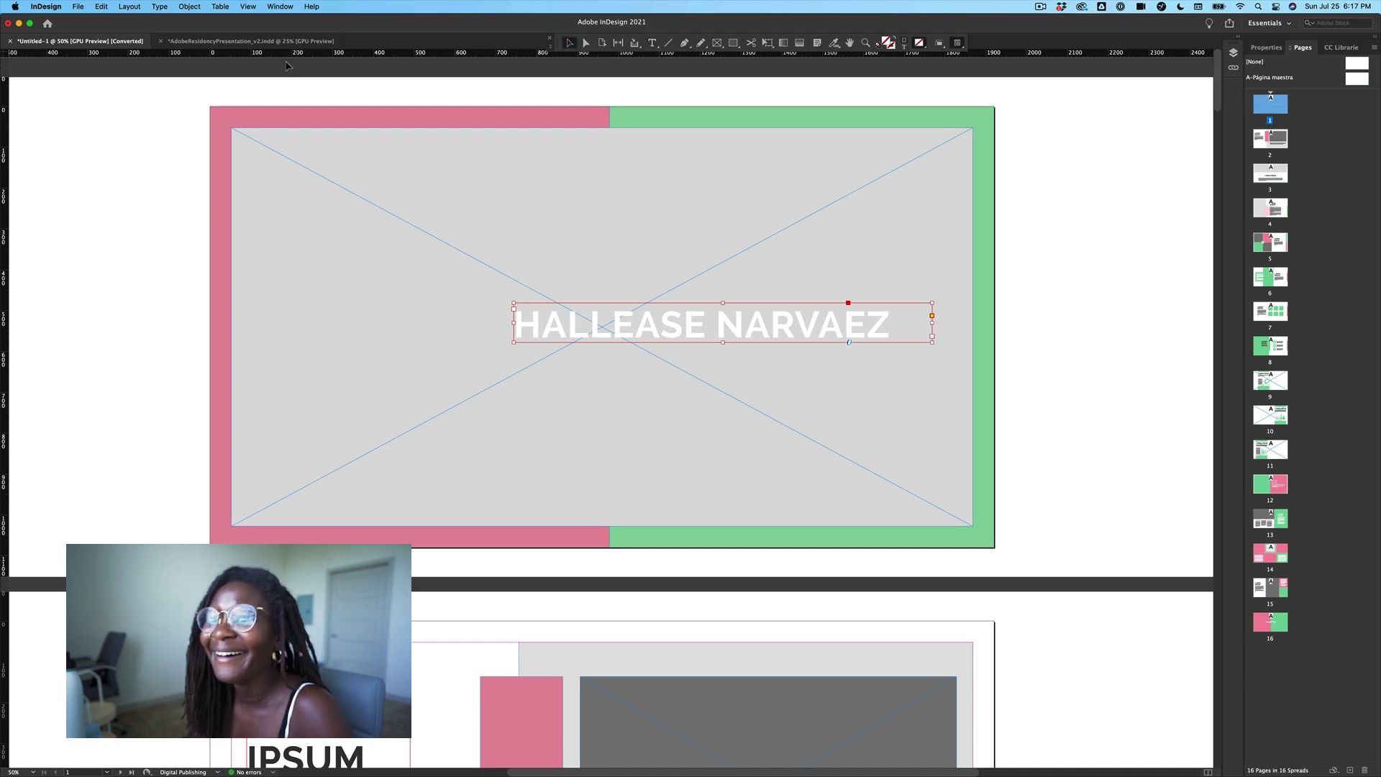
# - Move the name frame left, narrow it, and centre it horizontally on the slide
pyautogui.click(244, 41)
pyautogui.click(102, 42)
pyautogui.moveTo(803, 323); pyautogui.dragTo(685, 327)
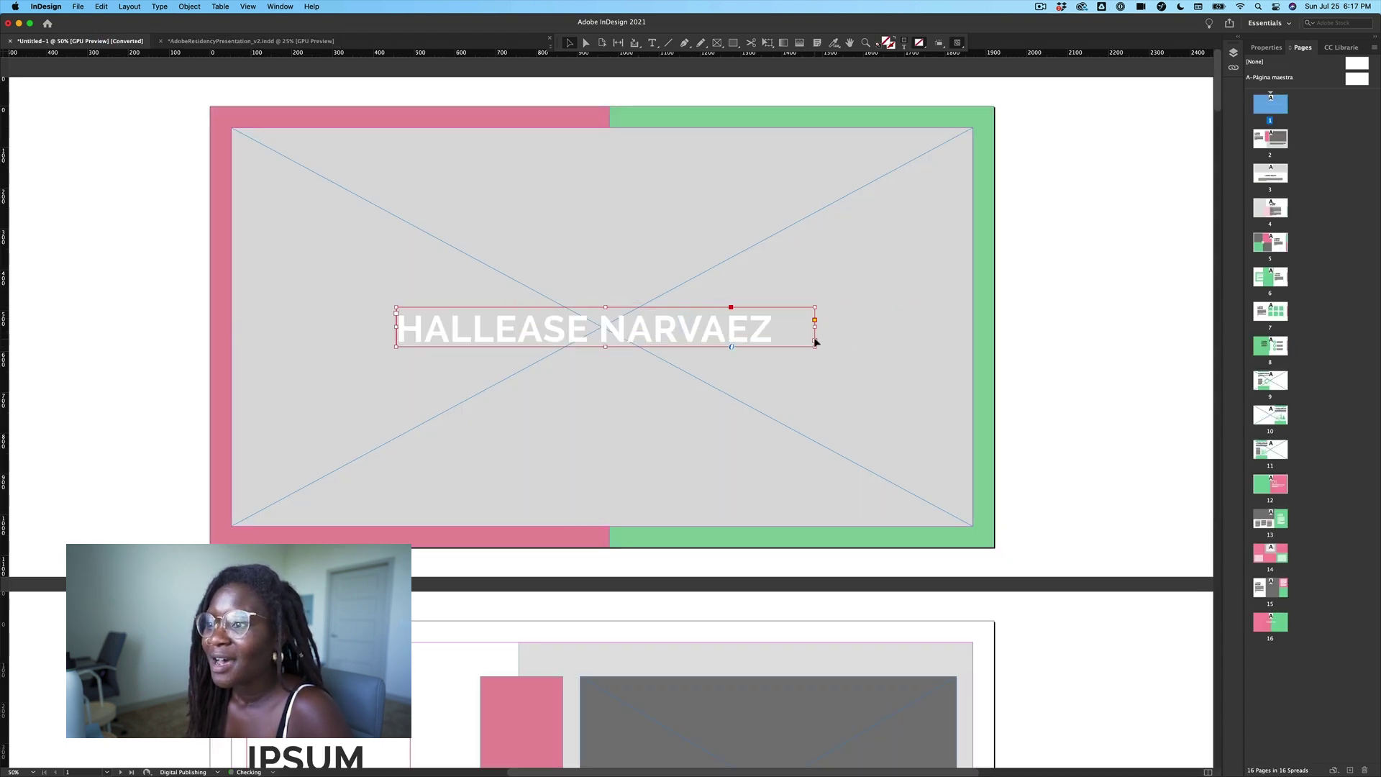
pyautogui.moveTo(814, 346); pyautogui.dragTo(781, 346)
pyautogui.moveTo(695, 332)
pyautogui.mouseDown()
pyautogui.moveTo(715, 332)
pyautogui.moveTo(703, 334)
pyautogui.mouseUp()
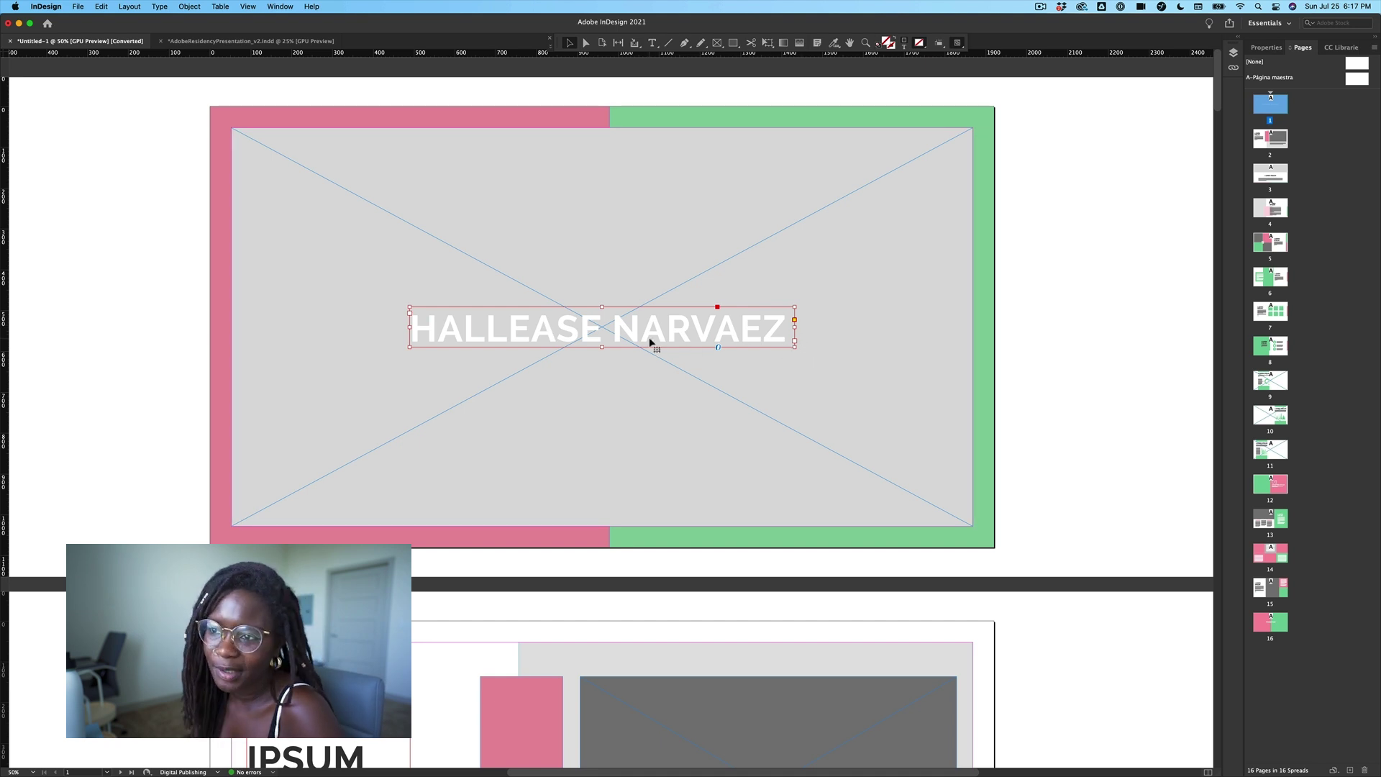
pyautogui.moveTo(670, 330)
pyautogui.mouseDown()
pyautogui.moveTo(658, 494)
pyautogui.moveTo(666, 357)
pyautogui.moveTo(727, 352)
pyautogui.moveTo(662, 320)
pyautogui.moveTo(672, 326)
pyautogui.mouseUp()
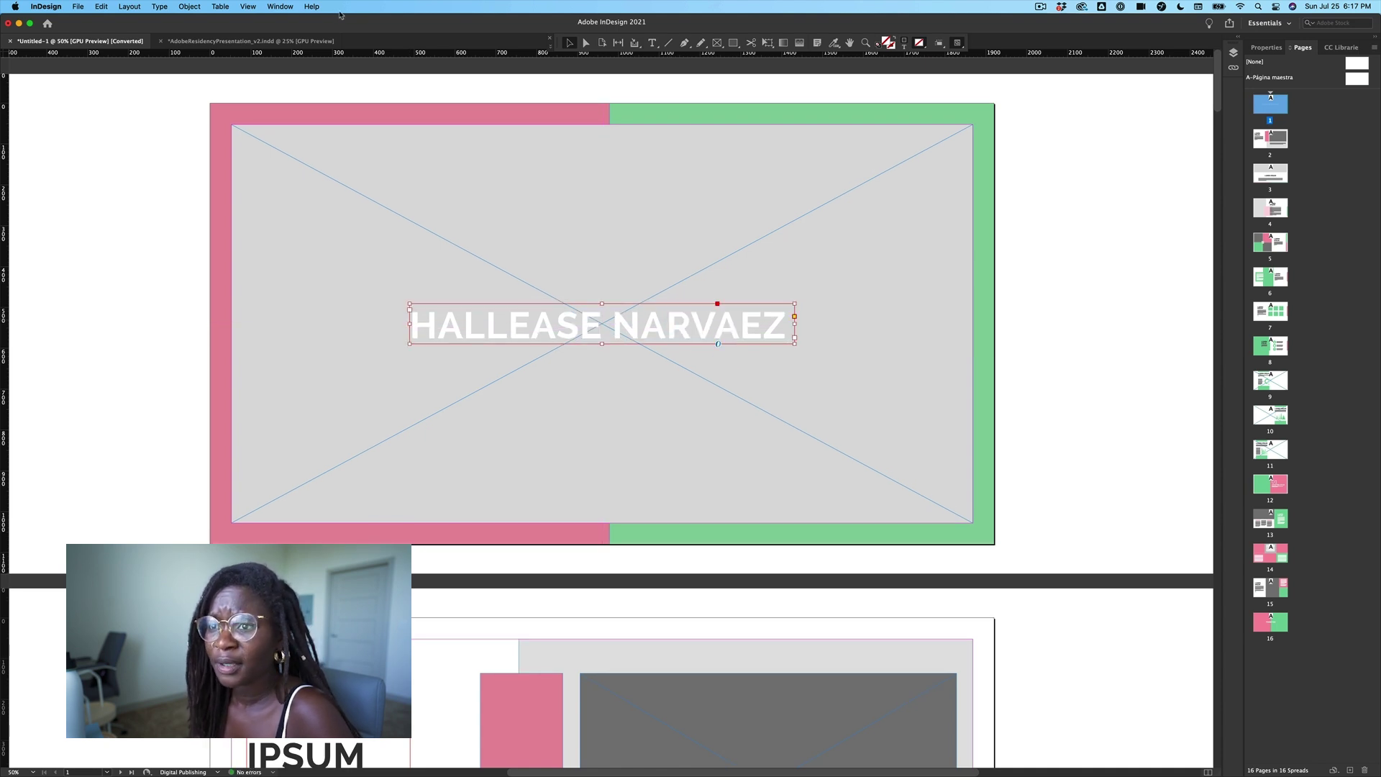
pyautogui.click(279, 6)
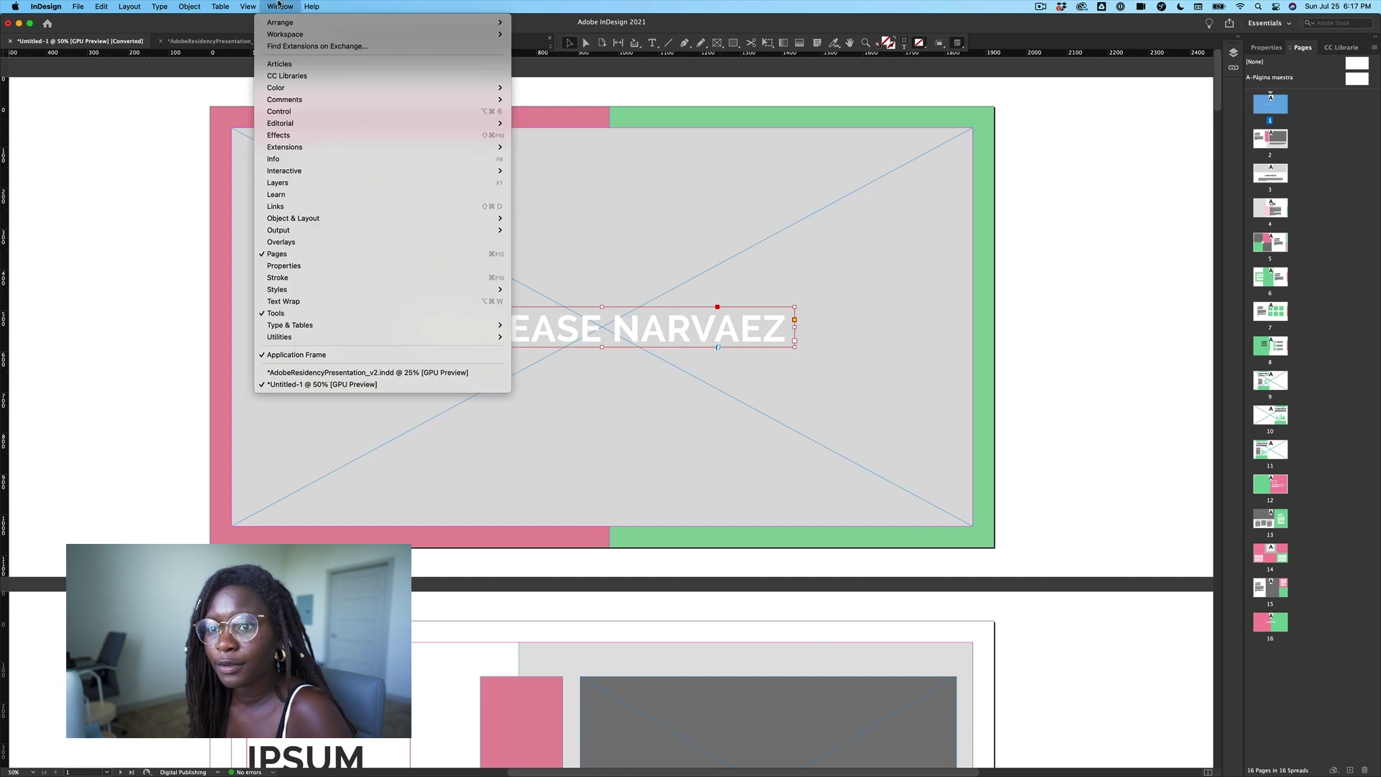
pyautogui.moveTo(312, 7)
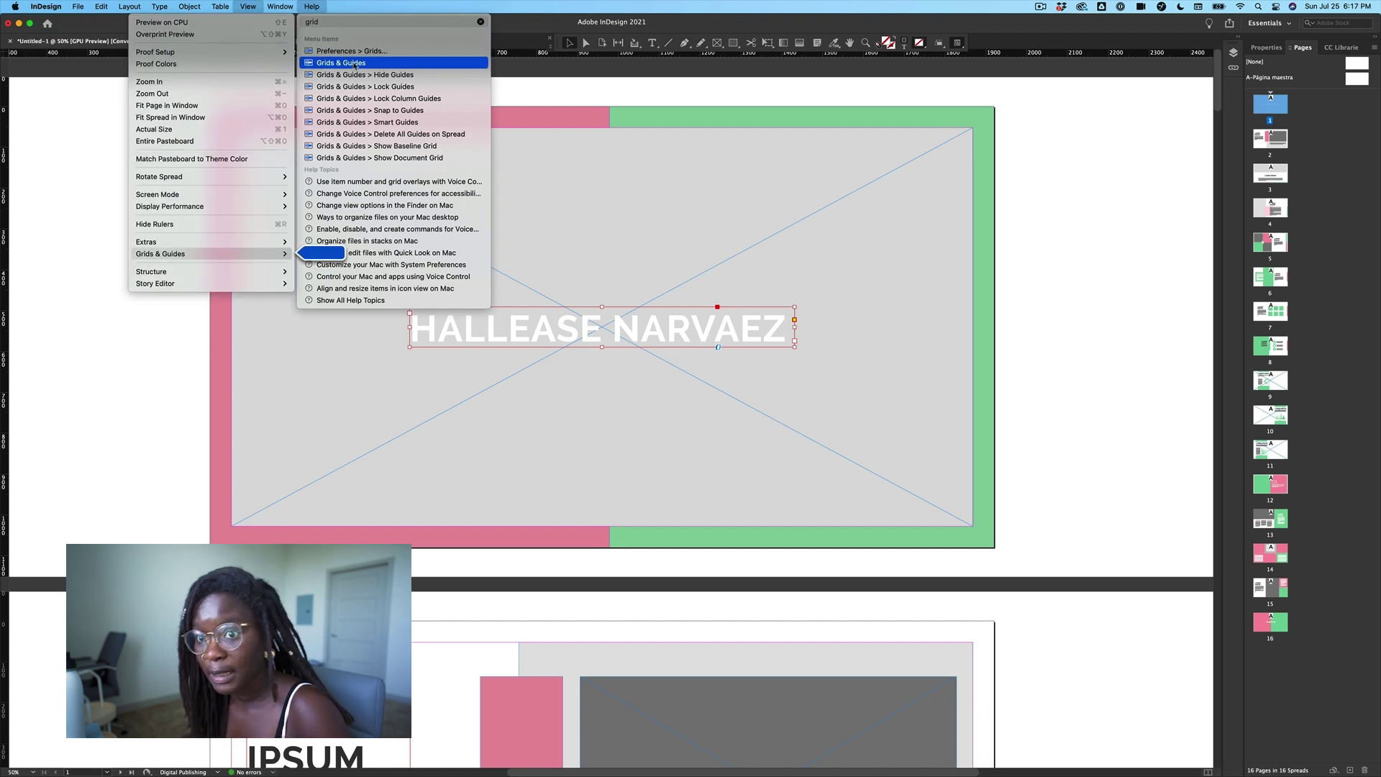
pyautogui.click(358, 9)
pyautogui.click(312, 6)
pyautogui.moveTo(352, 70)
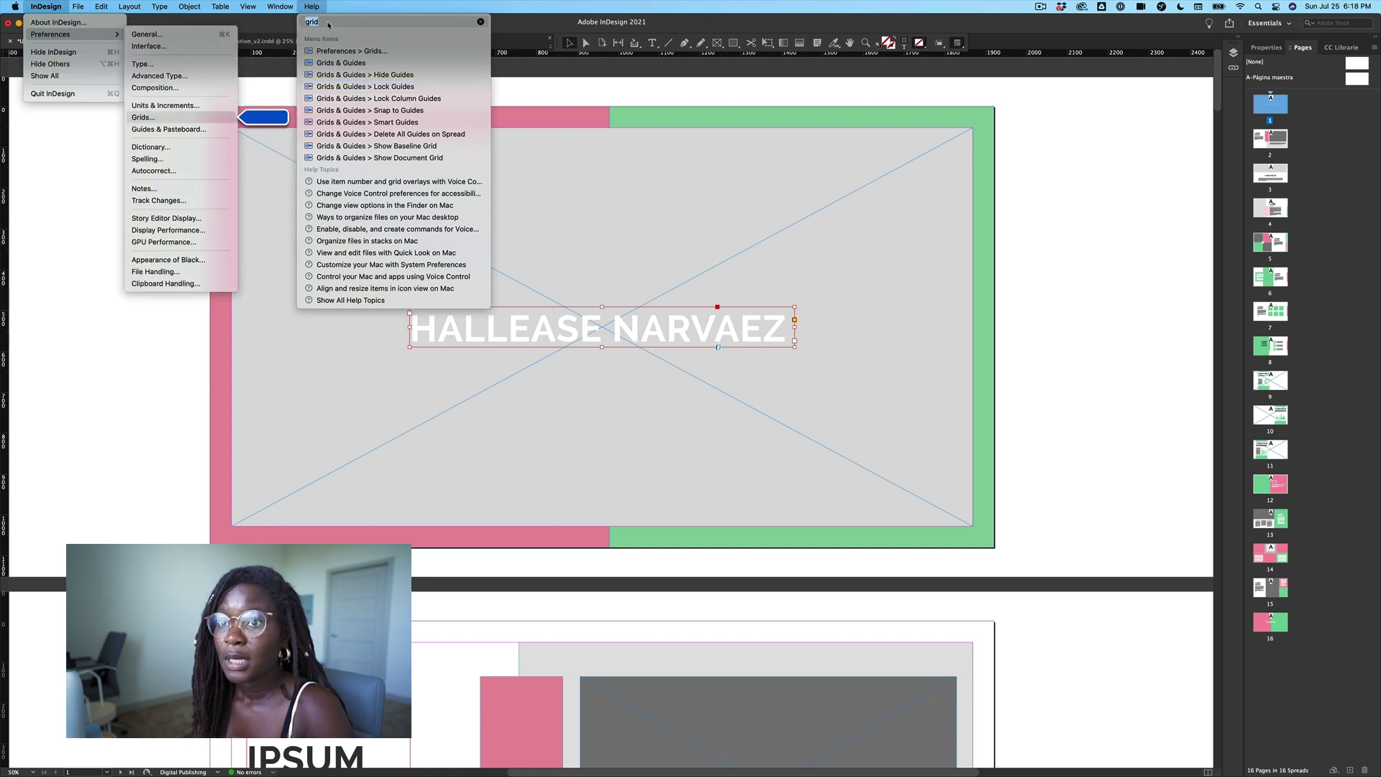
pyautogui.click(797, 365)
pyautogui.click(897, 324)
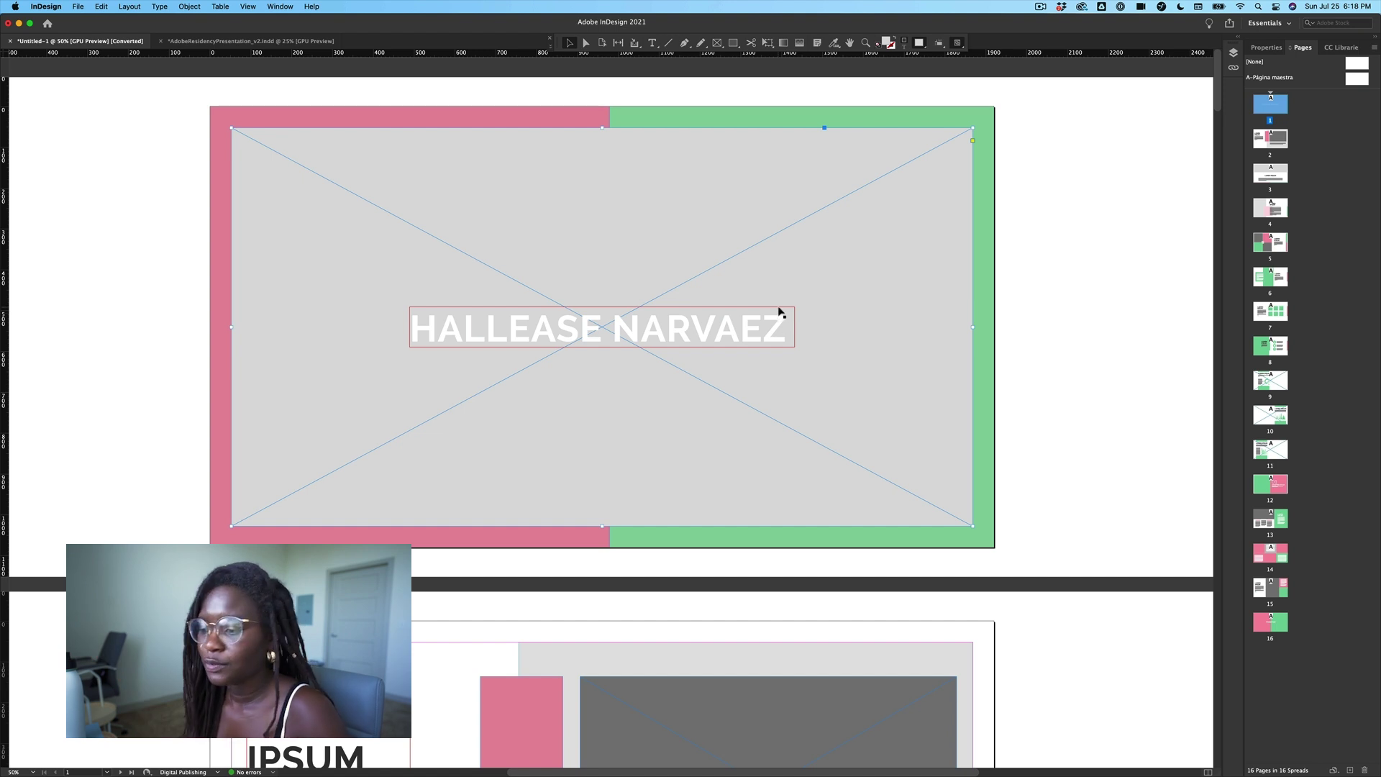
# - Delete the presenter's name text frame and select the large grey image placeholder
pyautogui.click(836, 299)
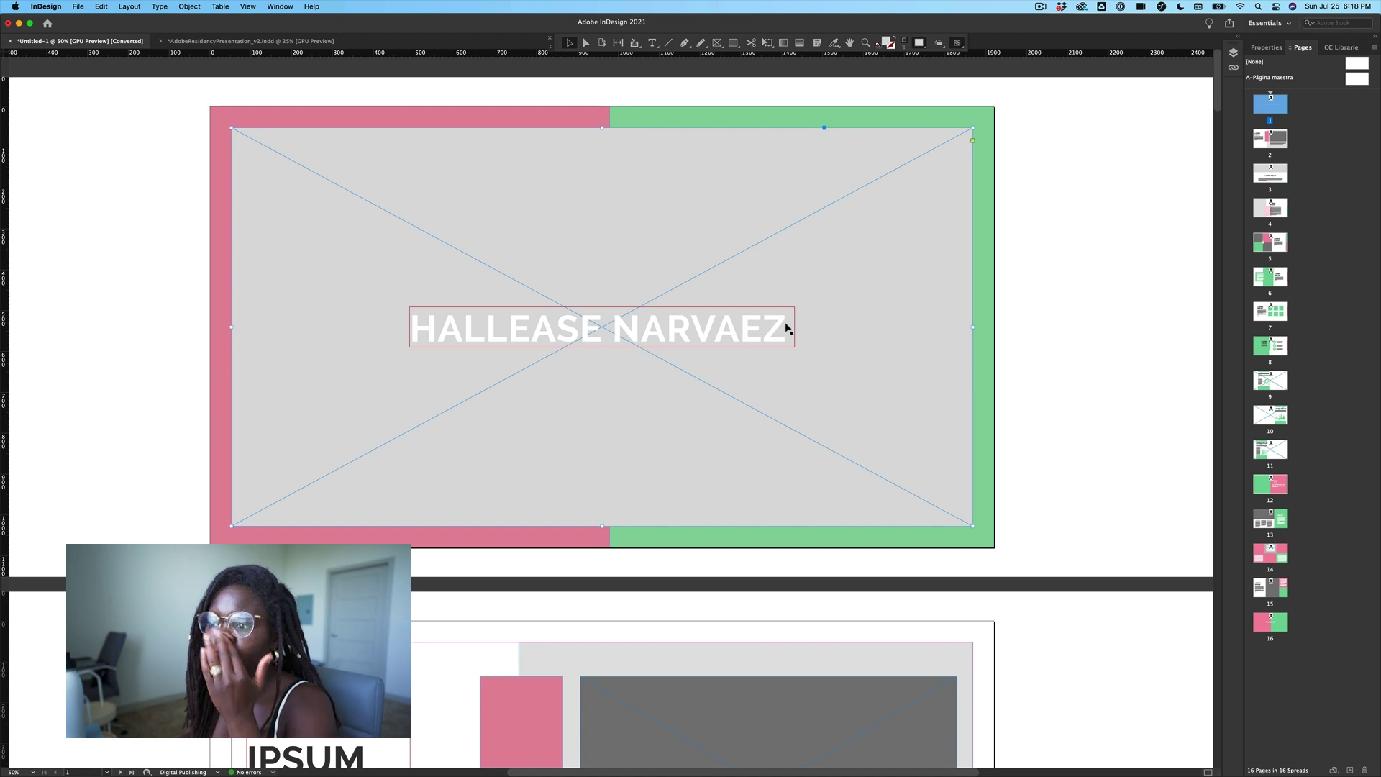
pyautogui.doubleClick(747, 327)
pyautogui.moveTo(786, 327); pyautogui.dragTo(422, 311)
pyautogui.click(732, 316)
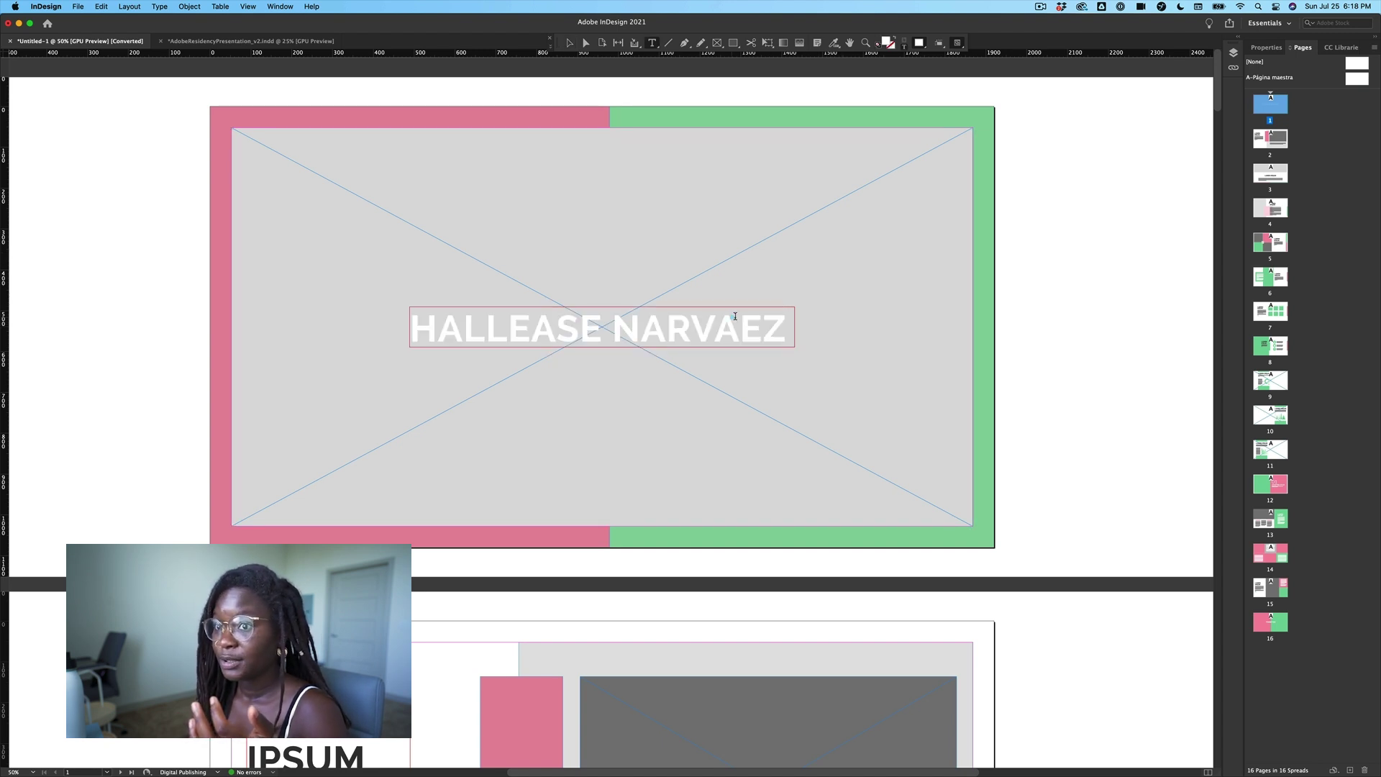
pyautogui.click(569, 42)
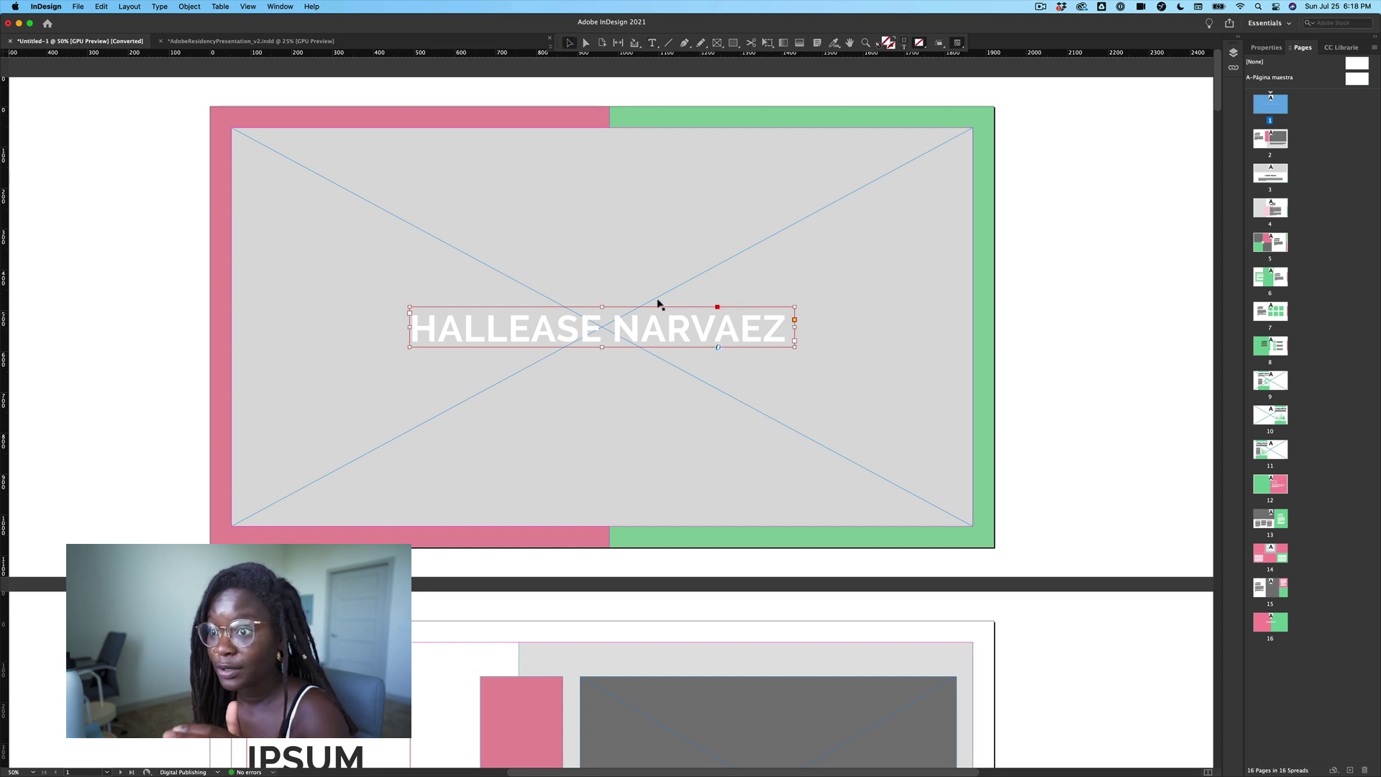
pyautogui.press('BackSpace')
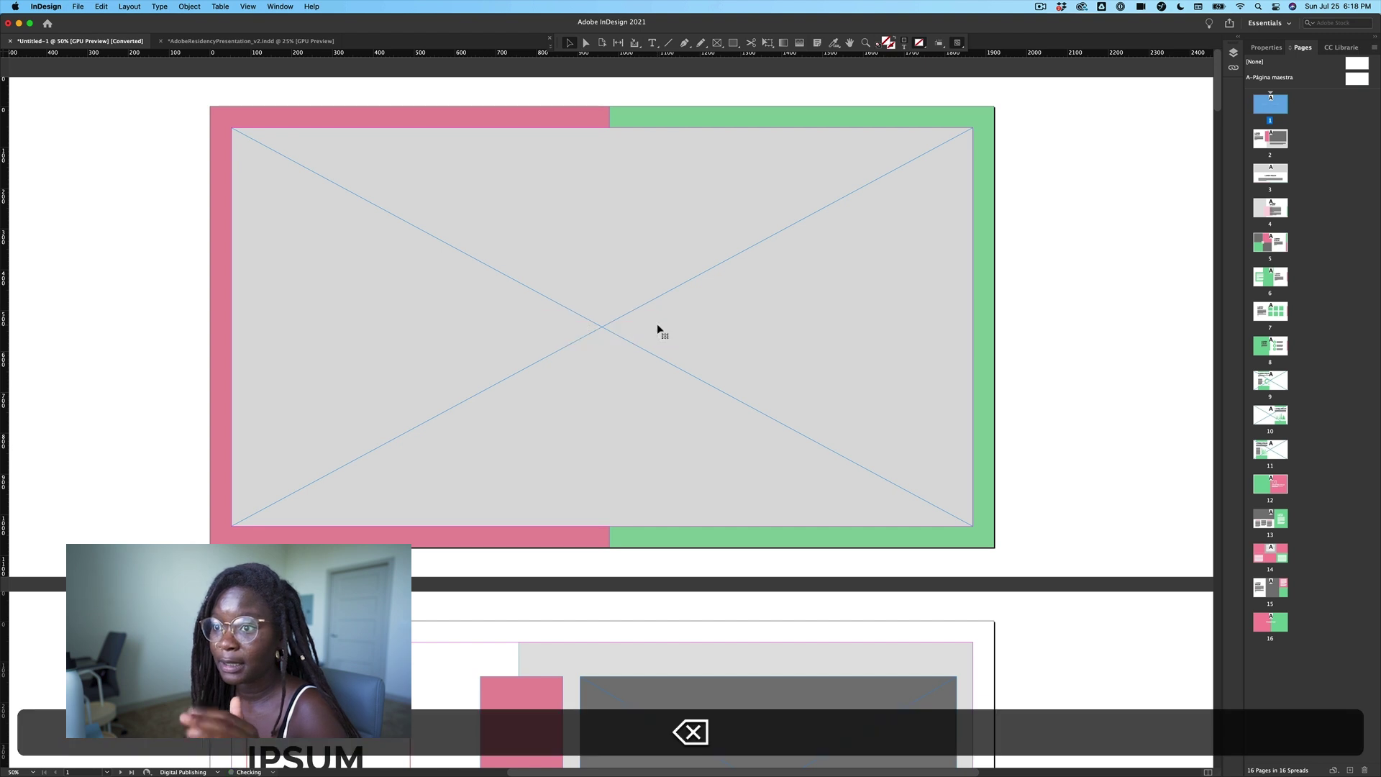
pyautogui.click(713, 312)
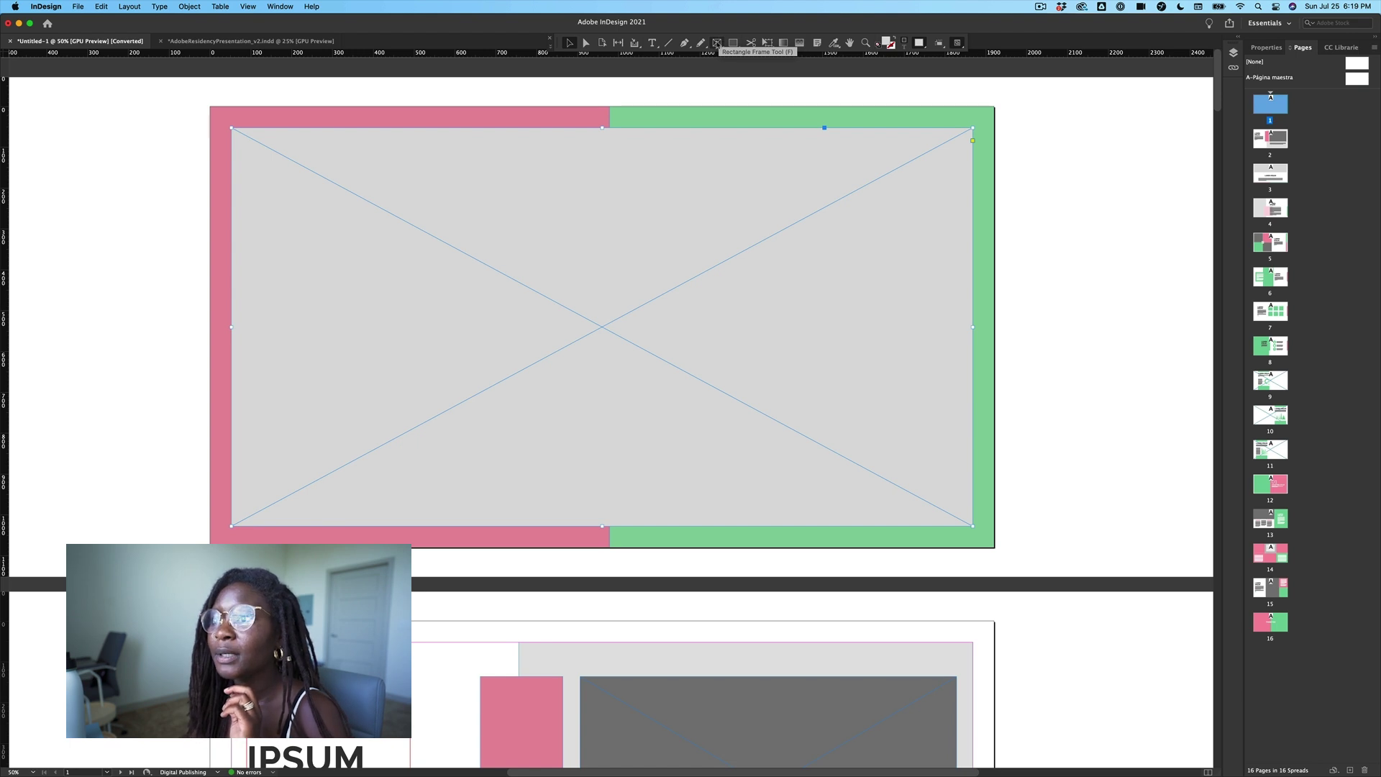
# - Draw and delete a test frame, then show the 1816 × 976 px placeholder's properties
pyautogui.click(717, 43)
pyautogui.moveTo(690, 115)
pyautogui.mouseDown()
pyautogui.moveTo(783, 171)
pyautogui.moveTo(909, 312)
pyautogui.moveTo(912, 338)
pyautogui.mouseUp()
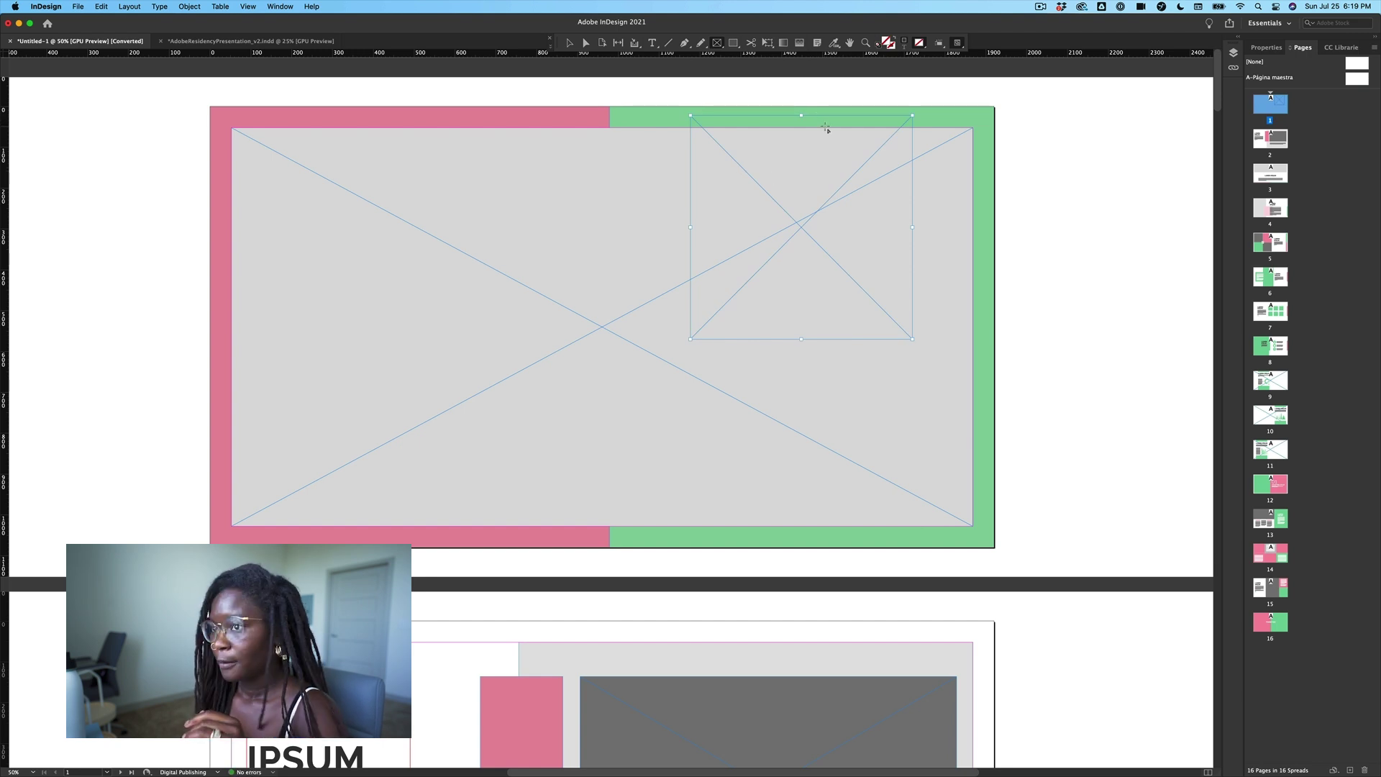
pyautogui.press('BackSpace')
pyautogui.click(570, 44)
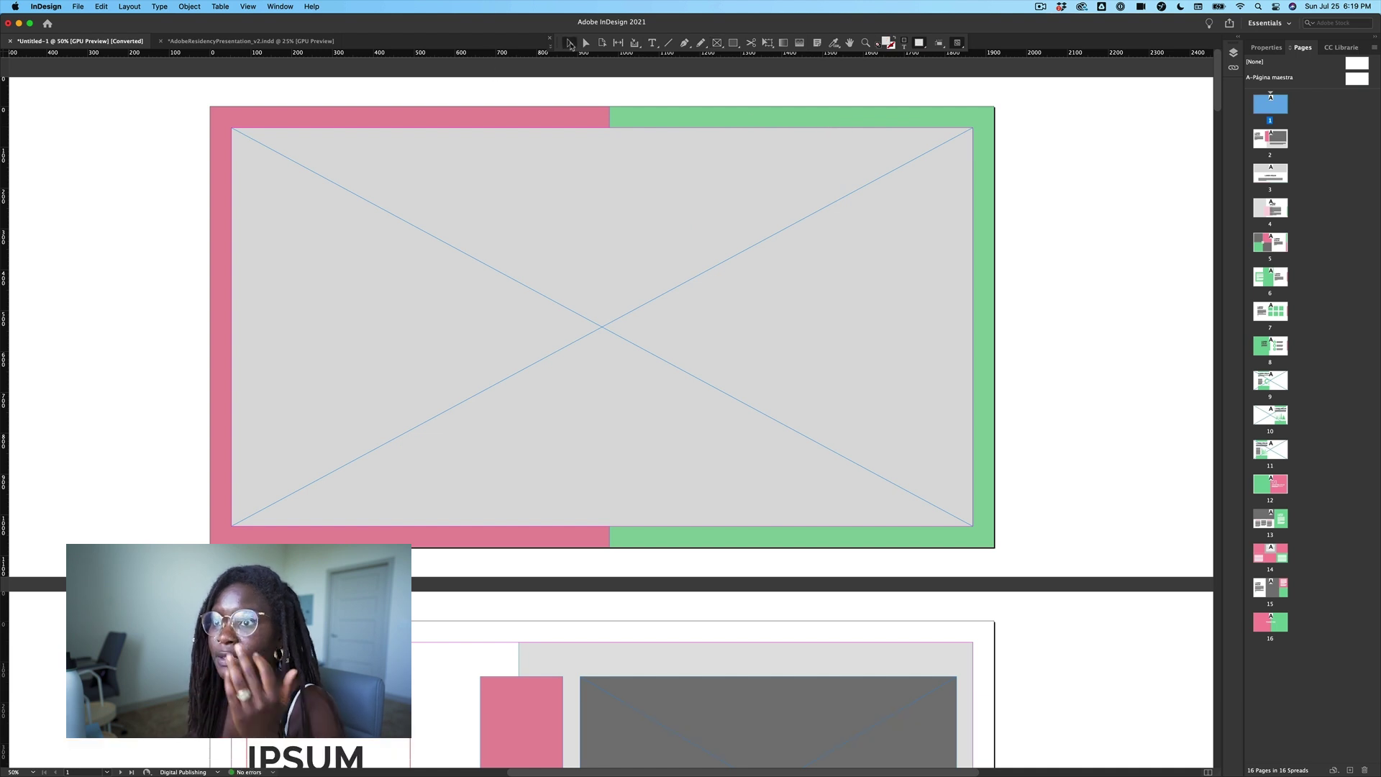
pyautogui.click(680, 235)
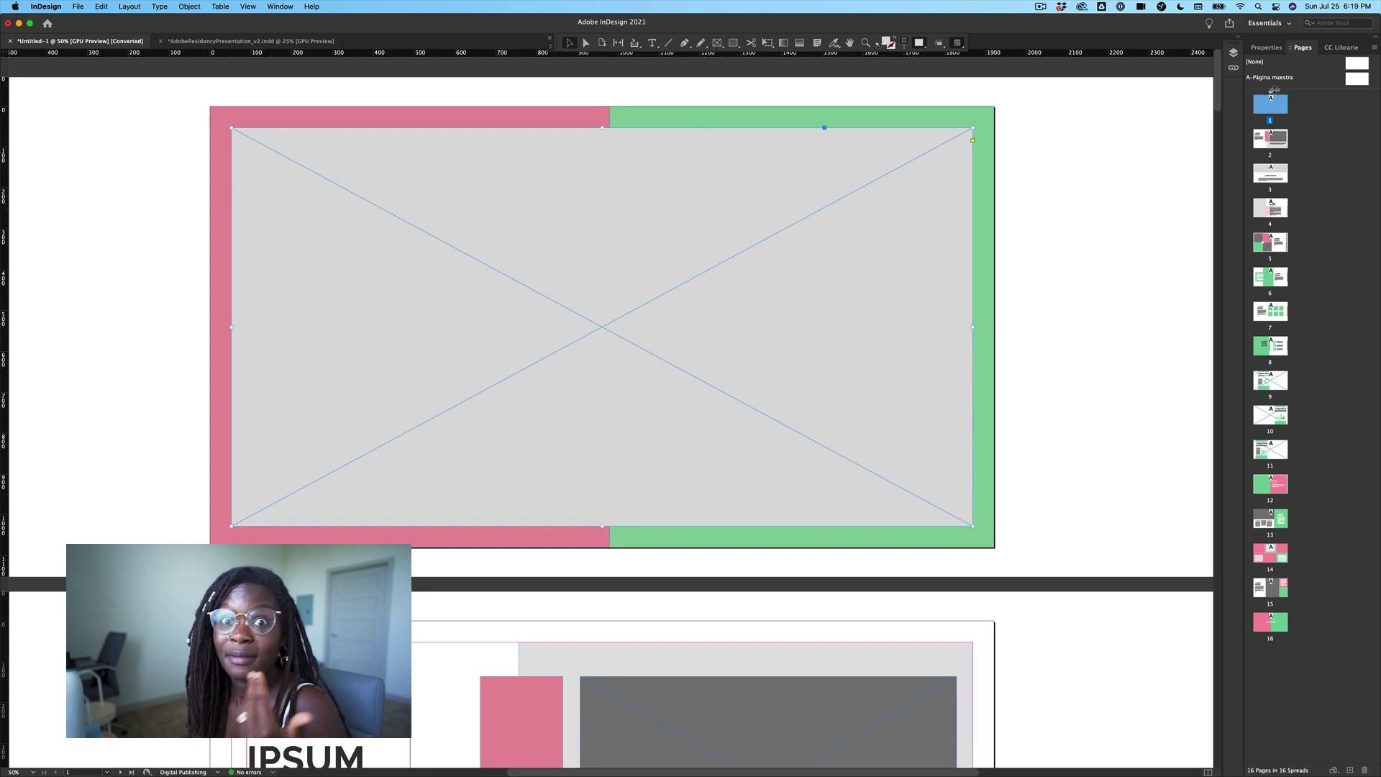
pyautogui.click(1262, 47)
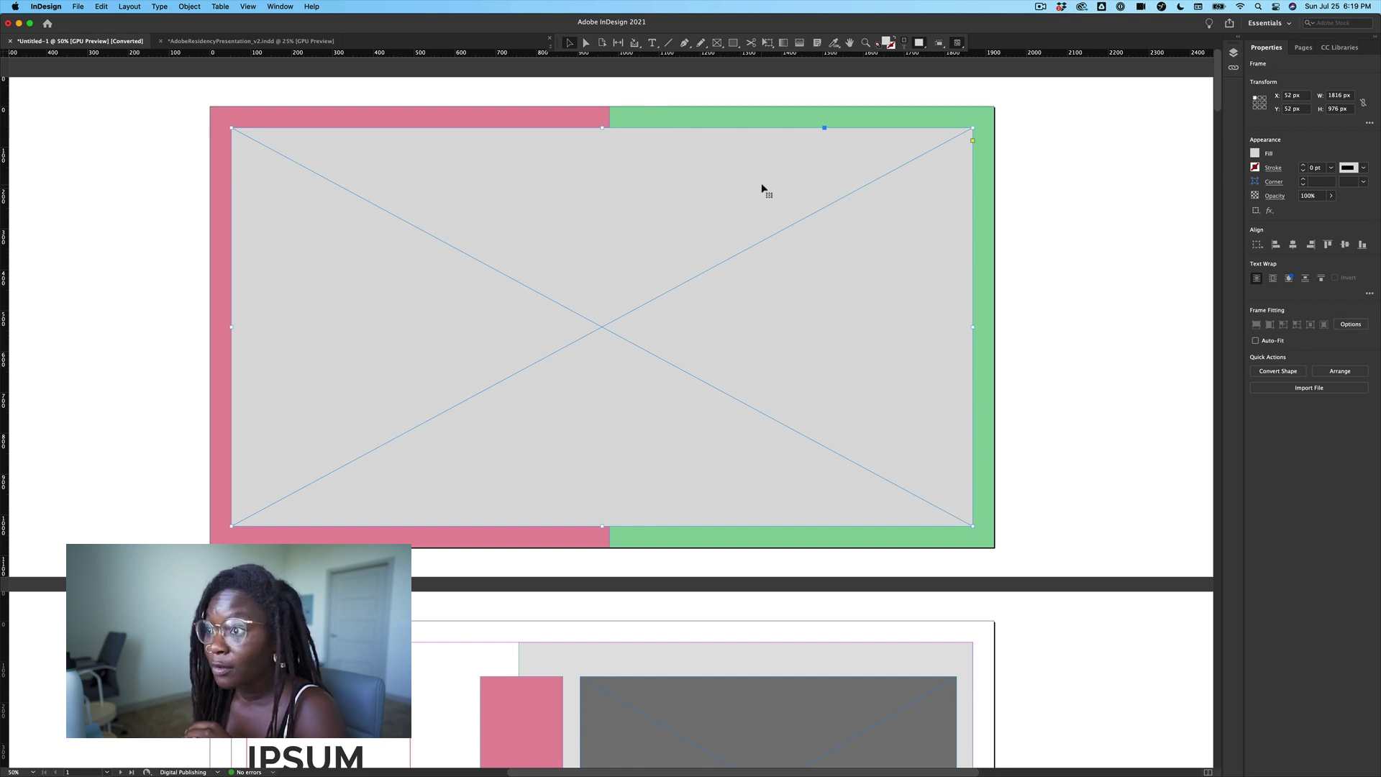
# - Import 00_FINAL_horizontal_headshot_.jpg from Adobe Presentation > ASSETS into the placeholder frame
pyautogui.click(1328, 389)
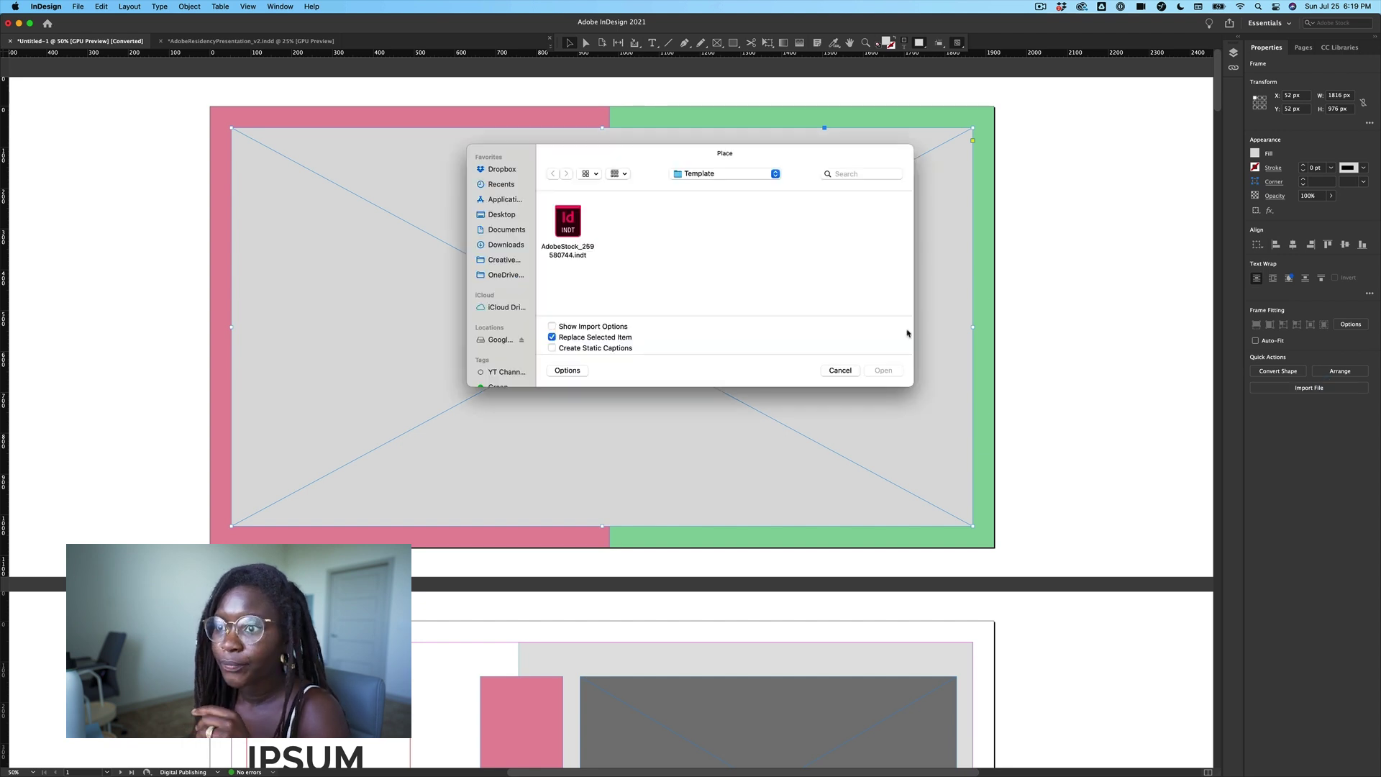
pyautogui.click(725, 173)
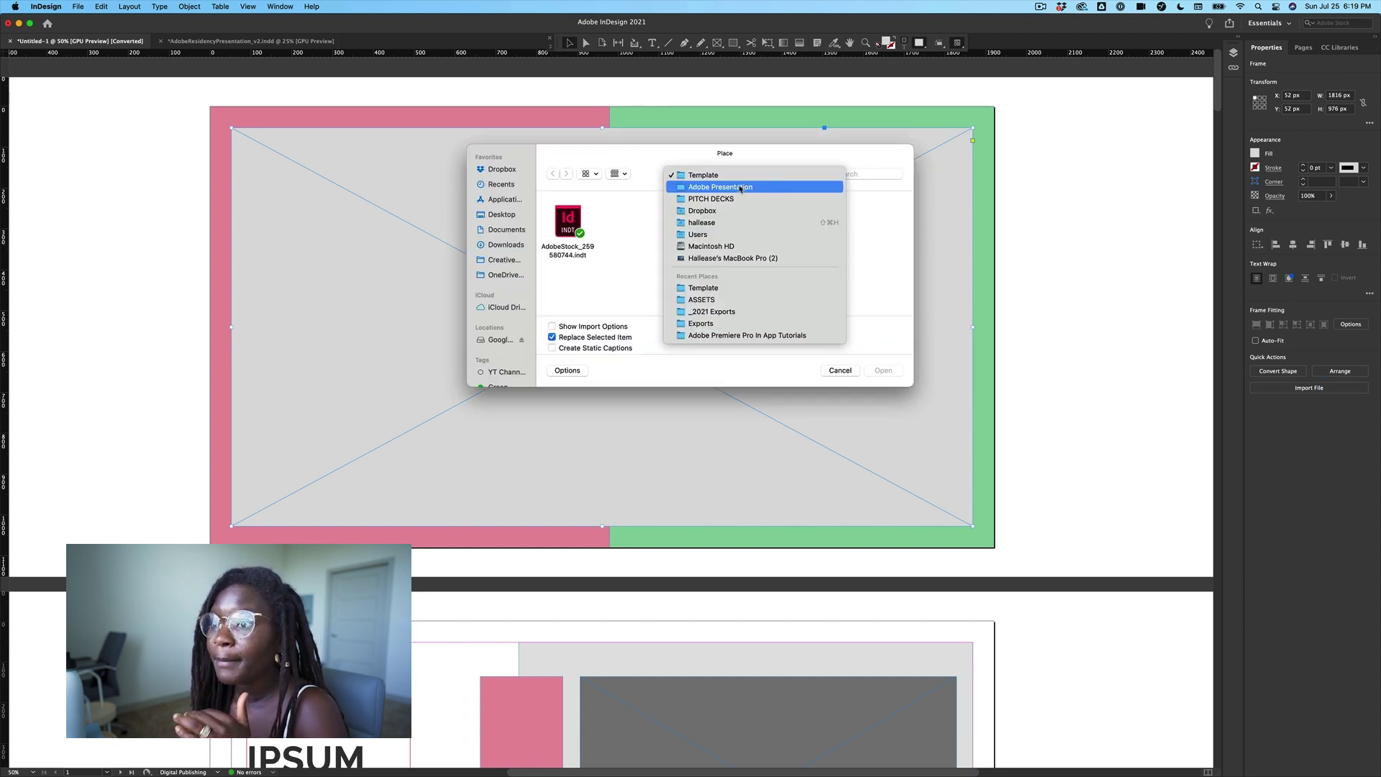
pyautogui.click(740, 188)
pyautogui.doubleClick(567, 229)
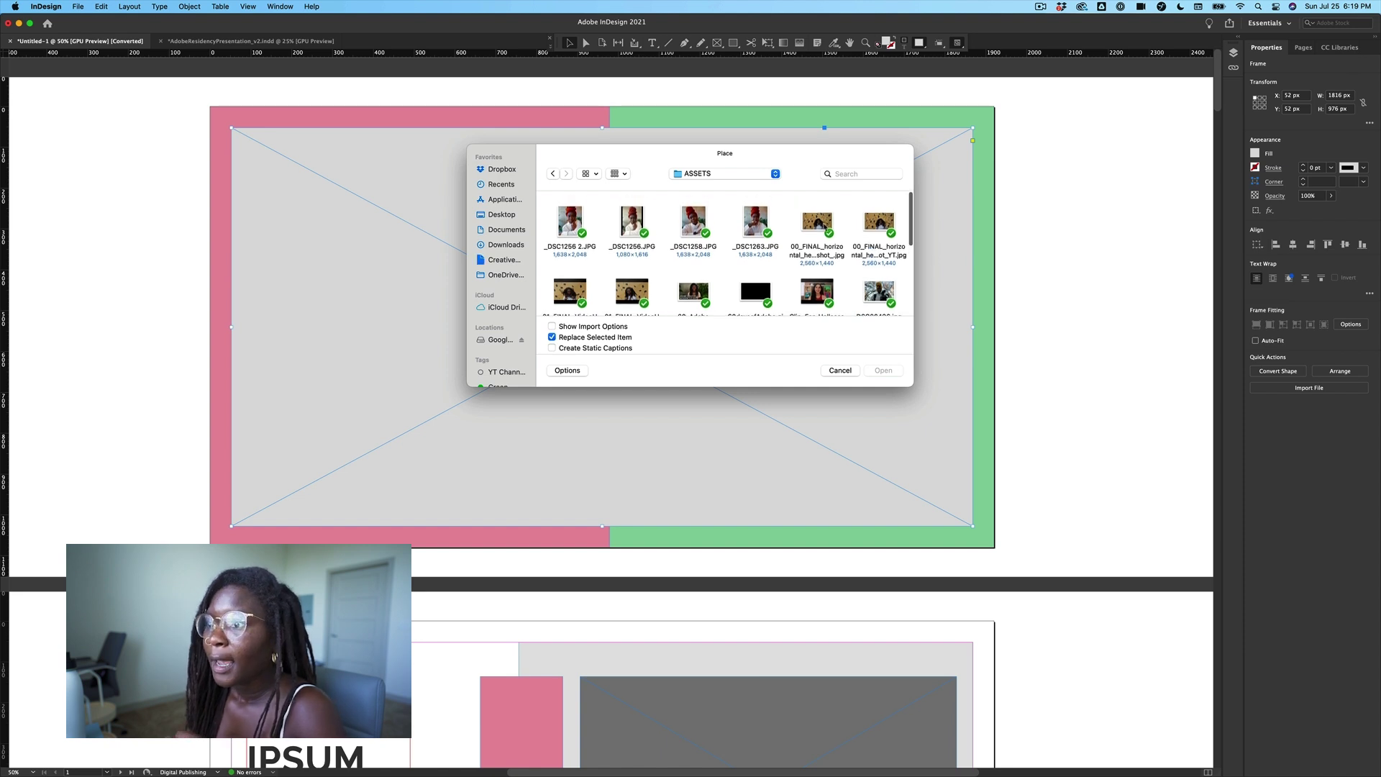
pyautogui.click(825, 225)
pyautogui.press('space')
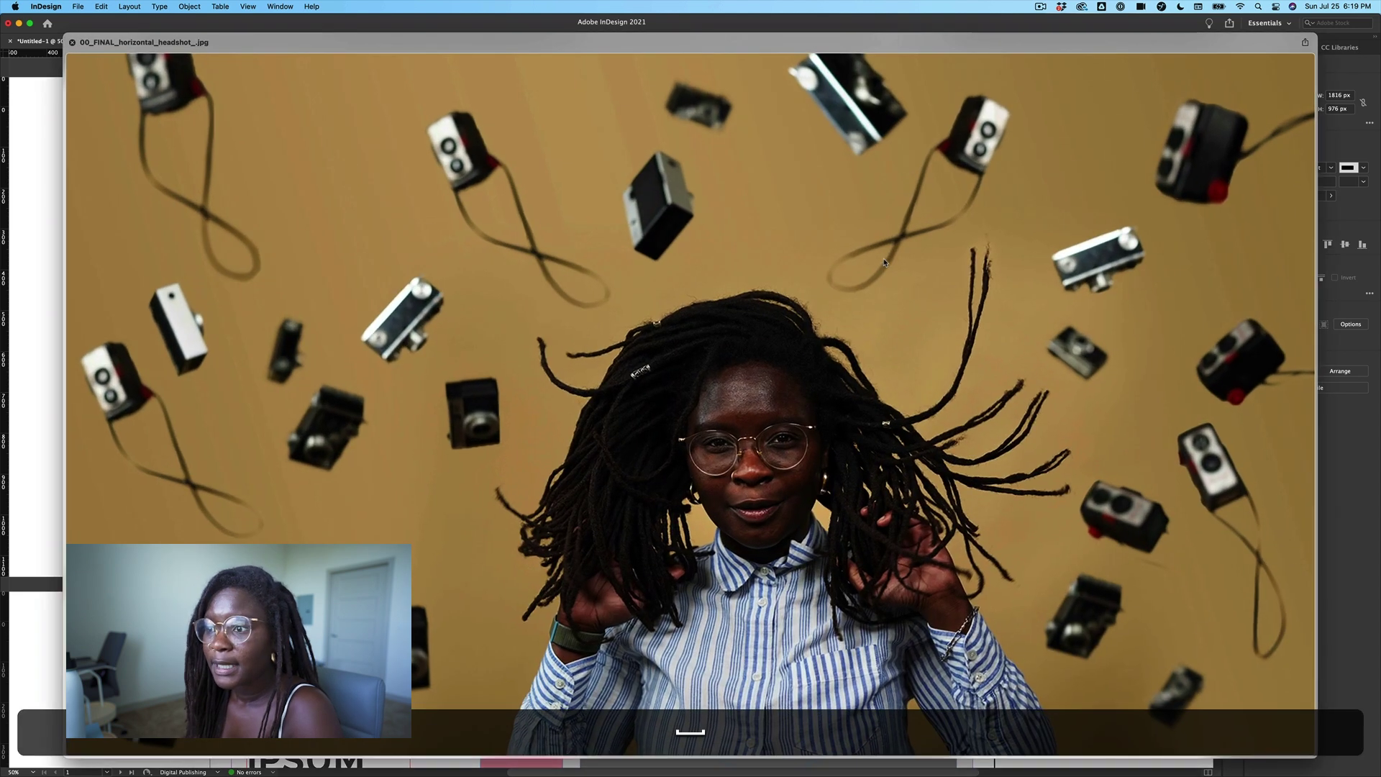
pyautogui.press('space')
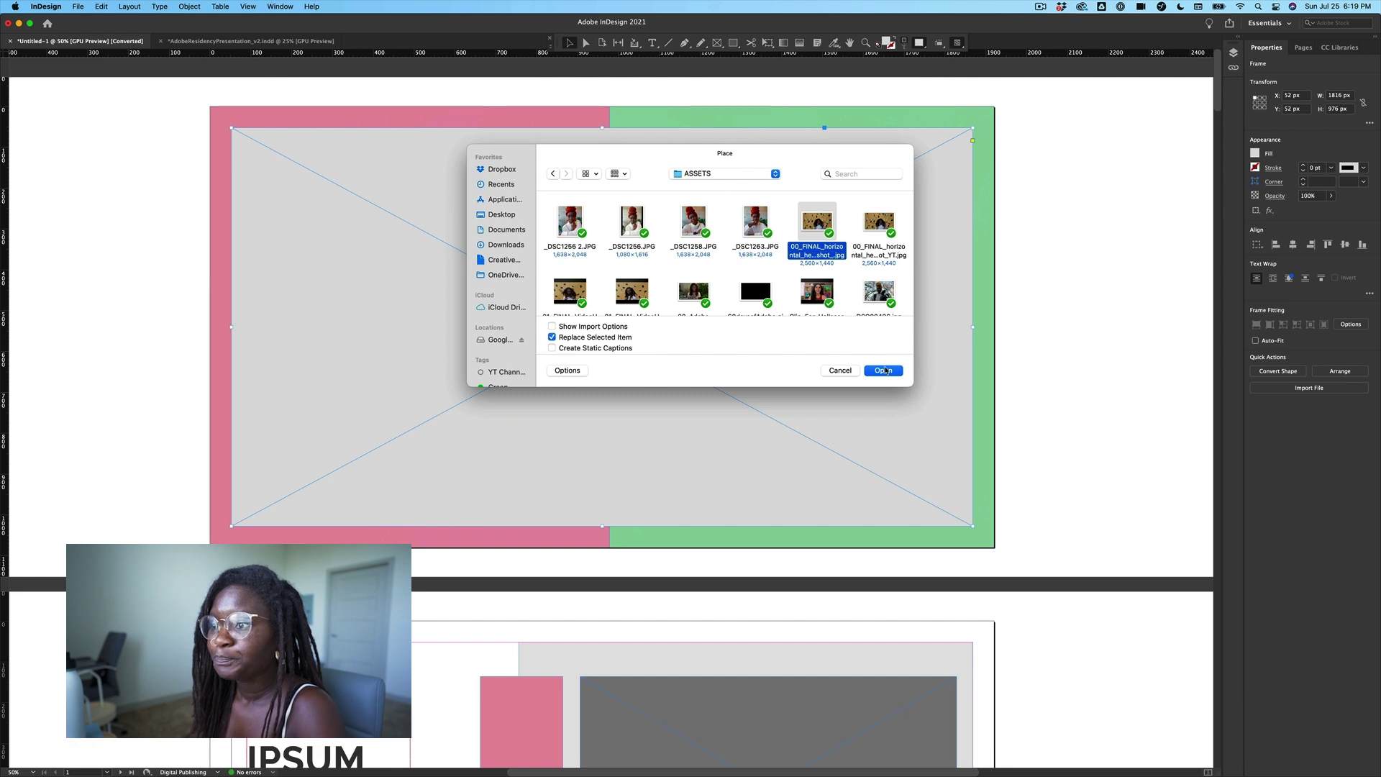
pyautogui.click(883, 371)
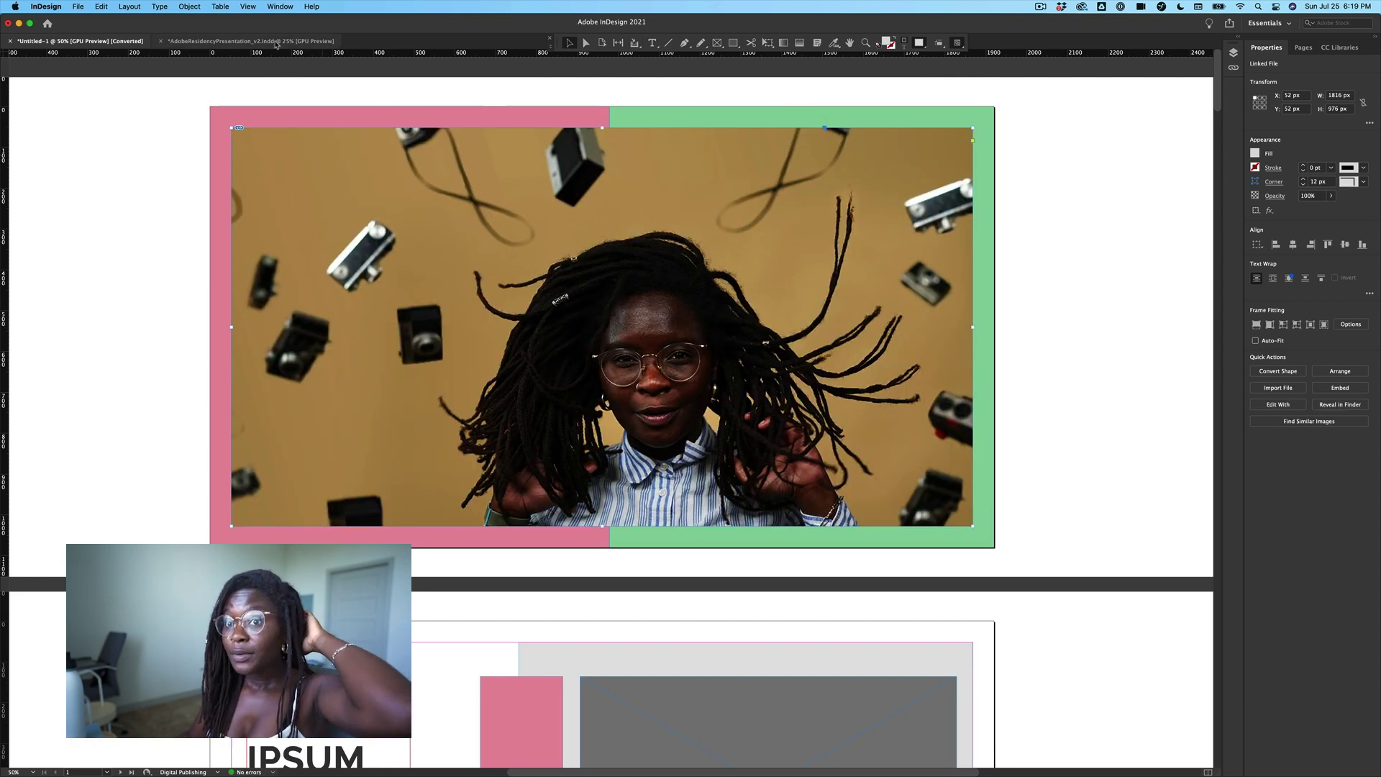
pyautogui.press('super+grave')
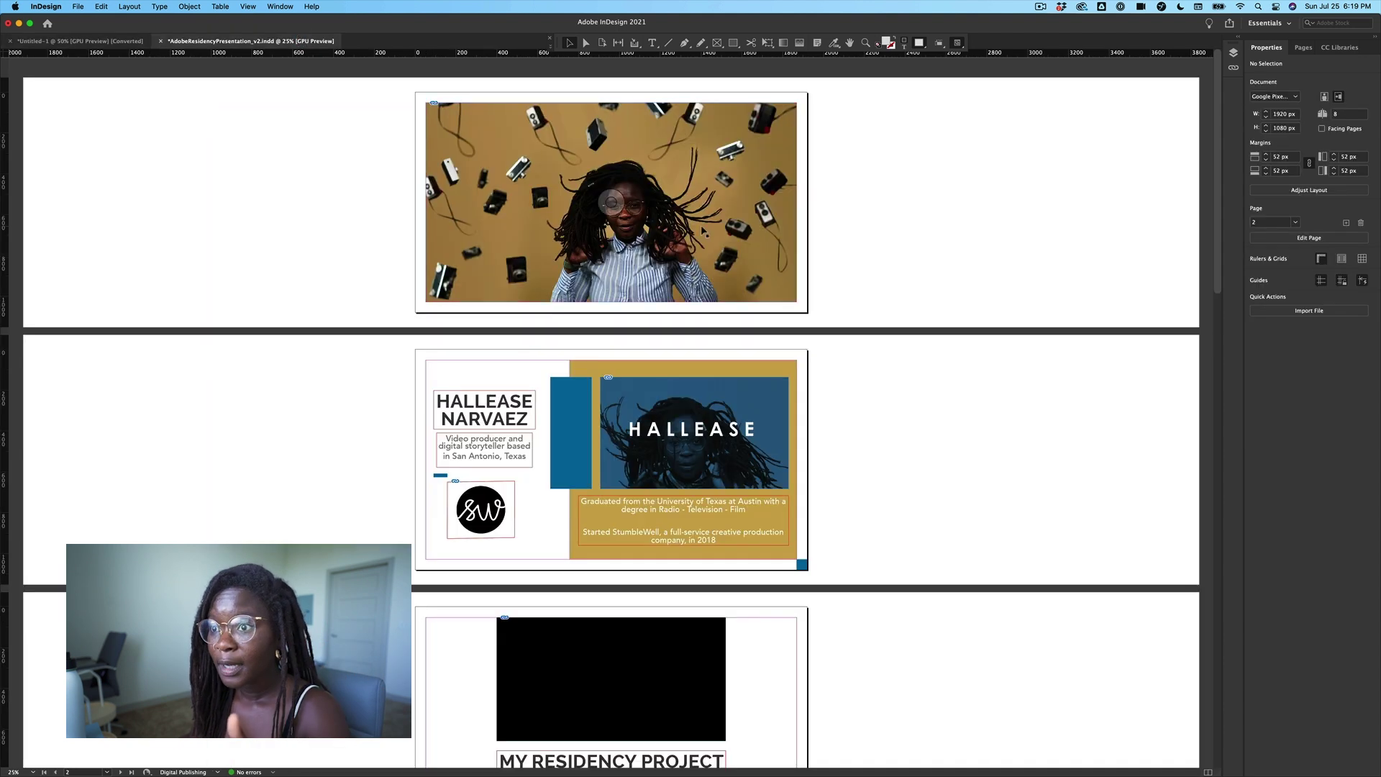
pyautogui.press('super+grave')
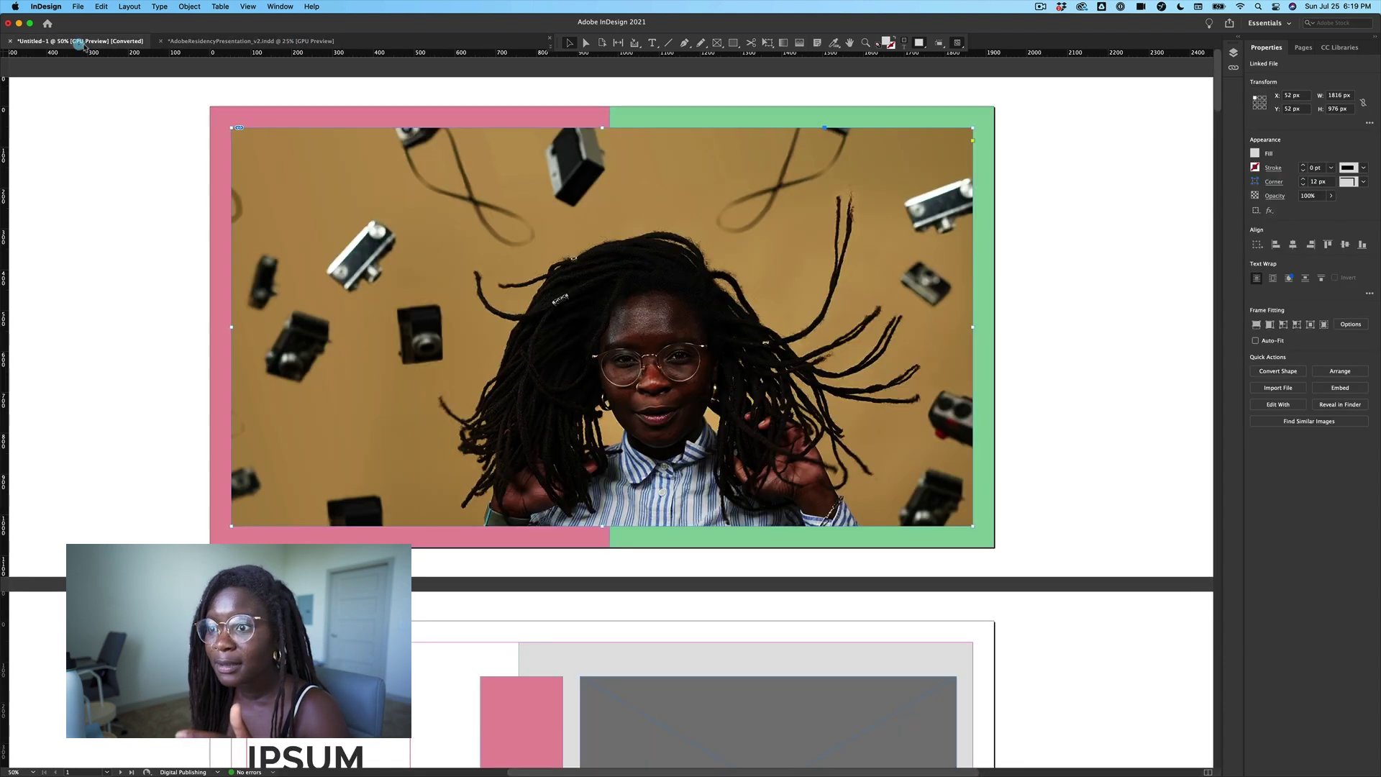
pyautogui.click(266, 41)
pyautogui.click(116, 41)
pyautogui.click(602, 327)
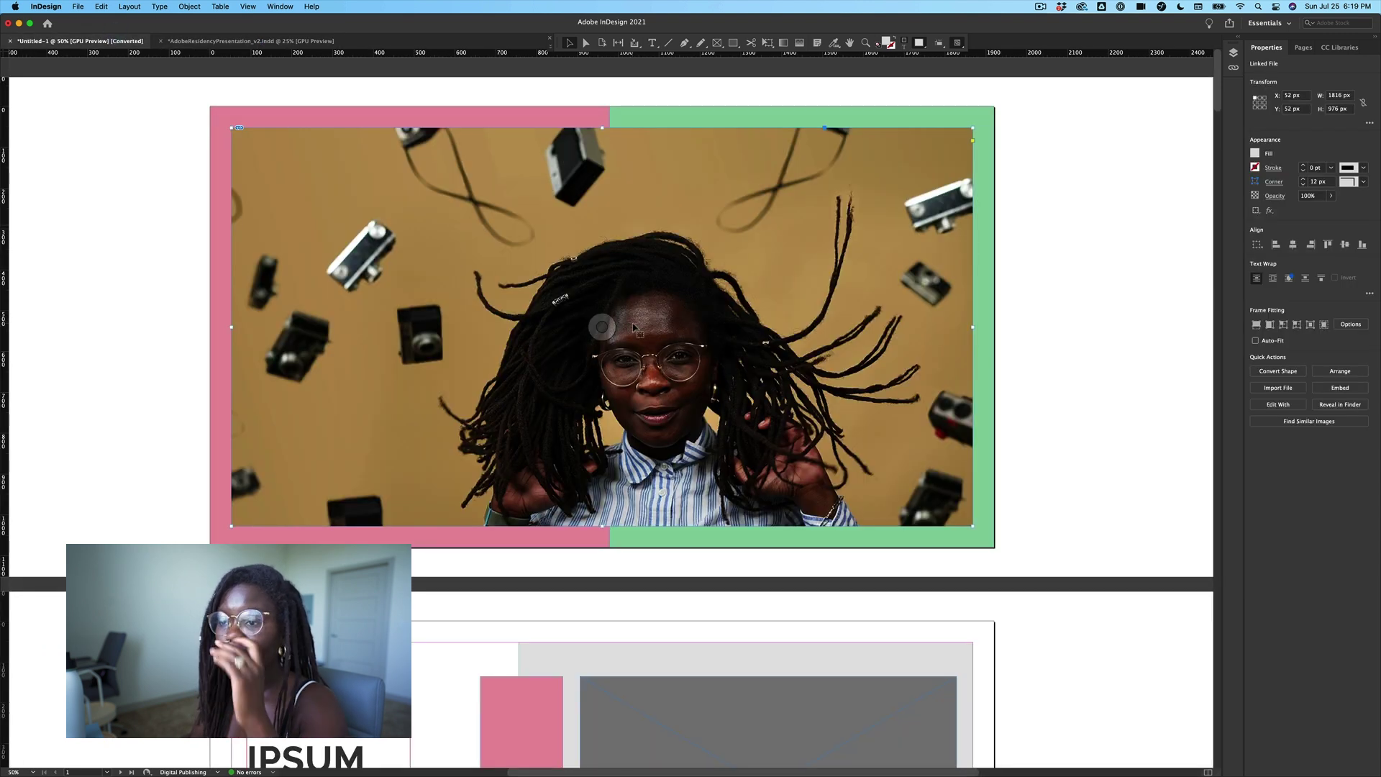
pyautogui.scroll(-1, 690, 307)
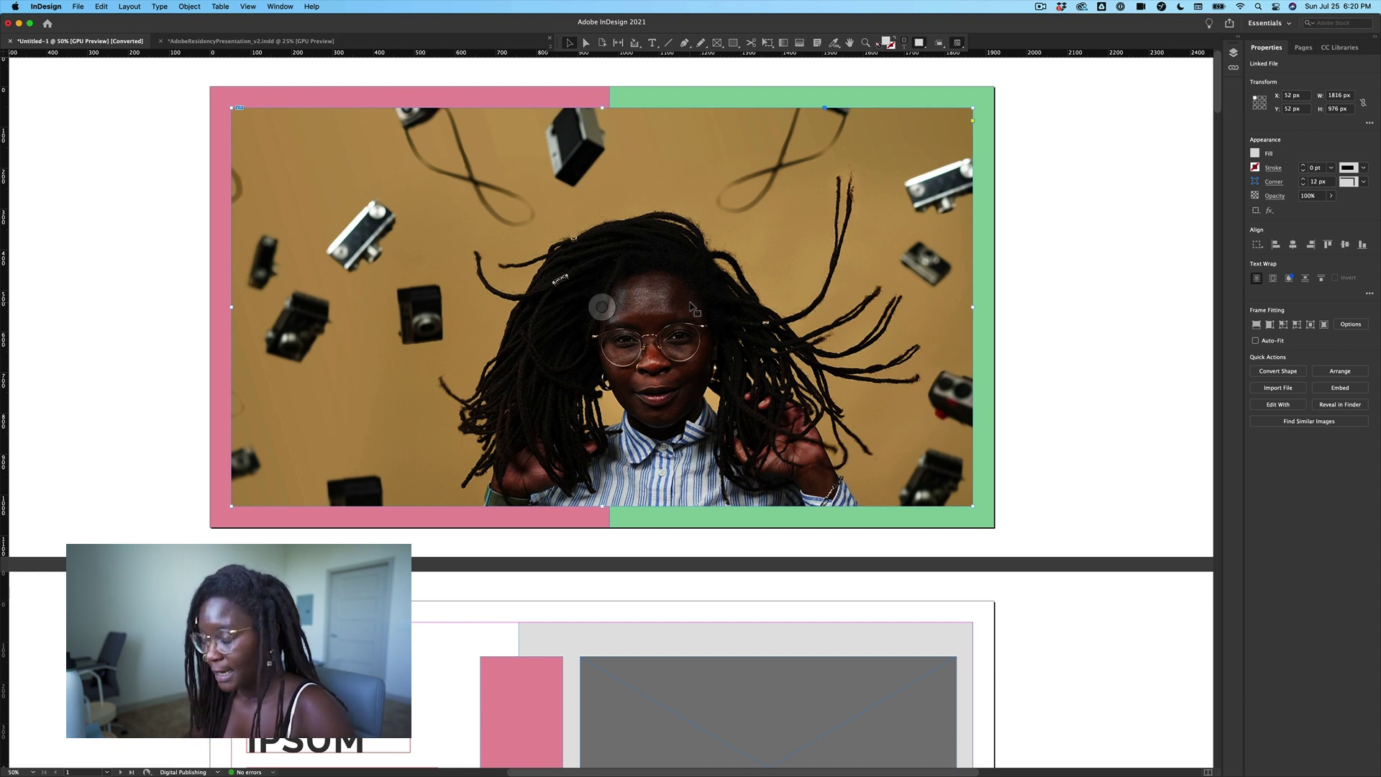
pyautogui.press('super+minus')
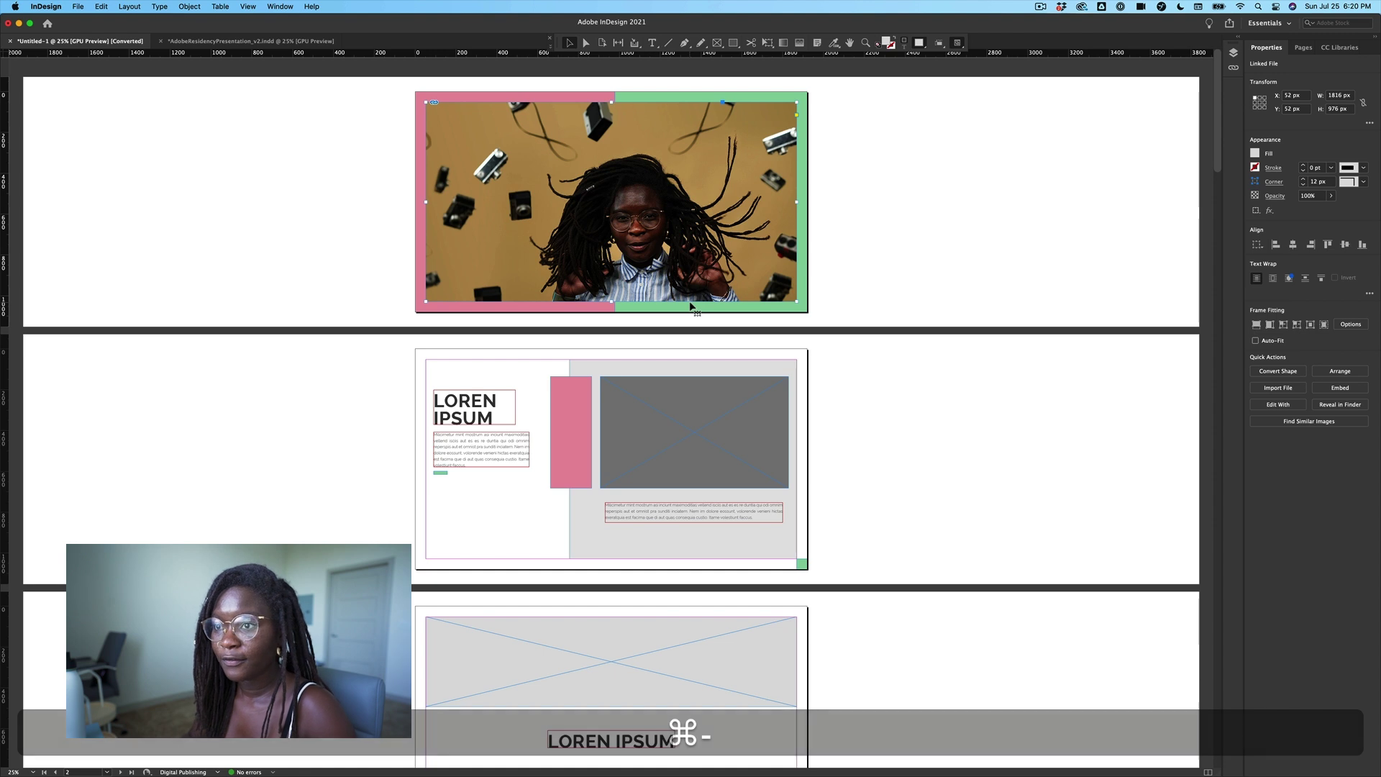
pyautogui.press('super+equal')
pyautogui.scroll(5, 689, 301)
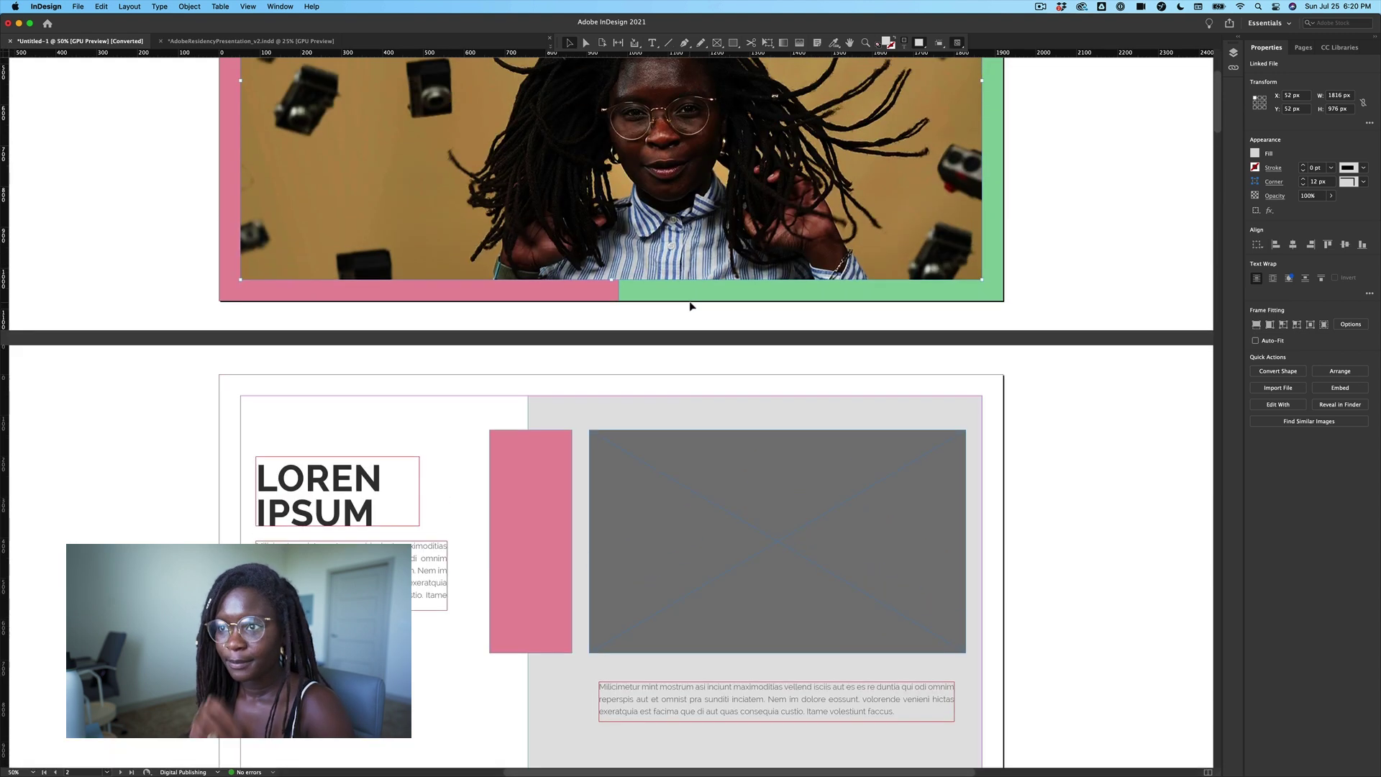
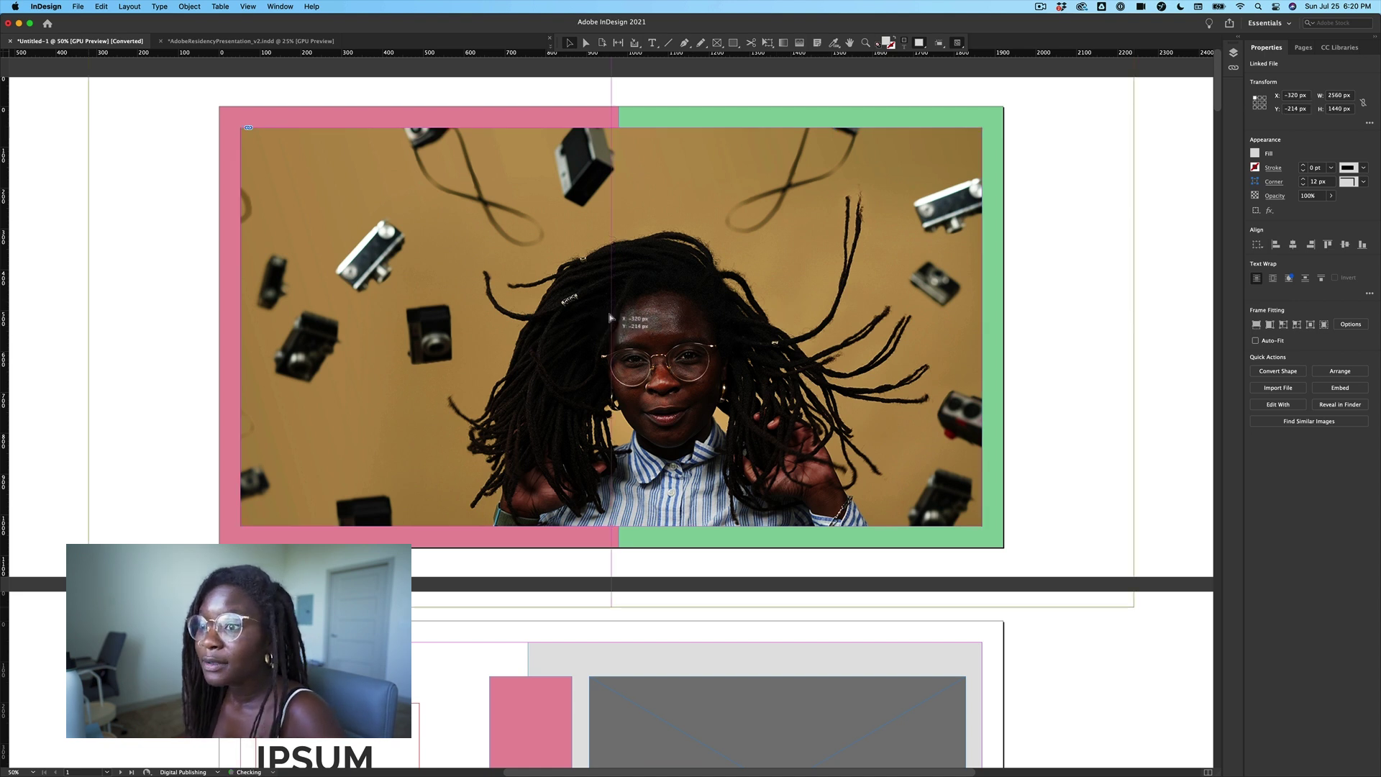
# - Drag the camera photo upward inside its frame on the first slide
pyautogui.moveTo(611, 328); pyautogui.dragTo(586, 240)
pyautogui.click(625, 282)
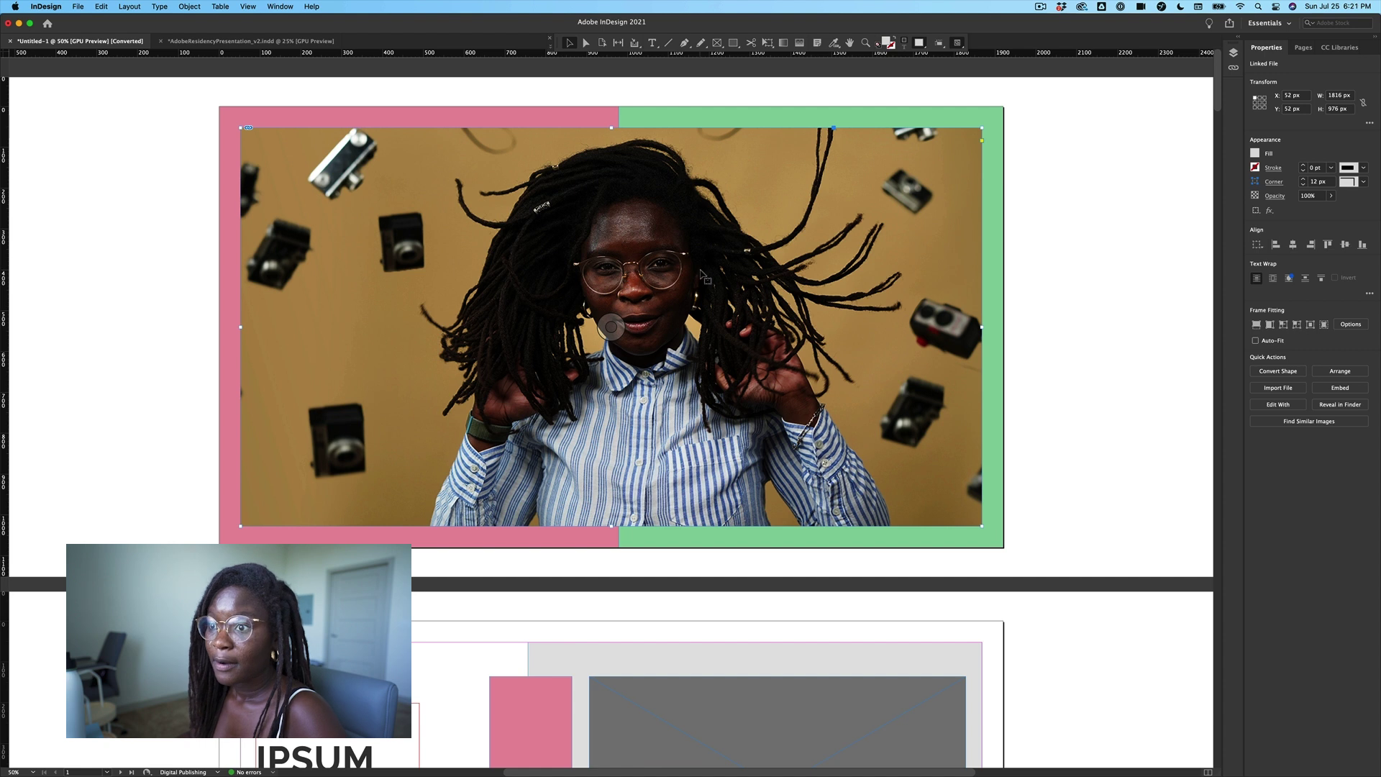
pyautogui.press('super+minus')
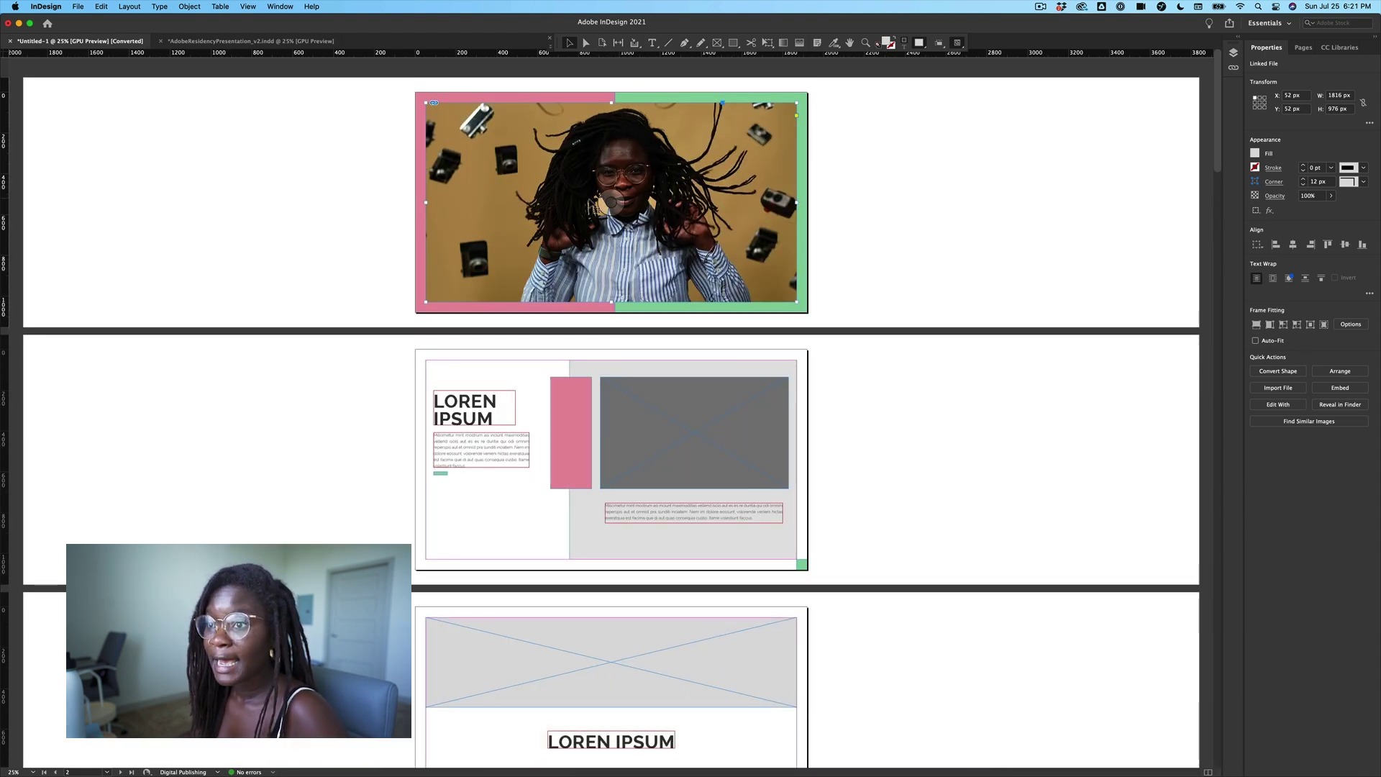
# - Fit the photo content to its frame and shift it down so more floating cameras show
pyautogui.moveTo(605, 199); pyautogui.dragTo(613, 199)
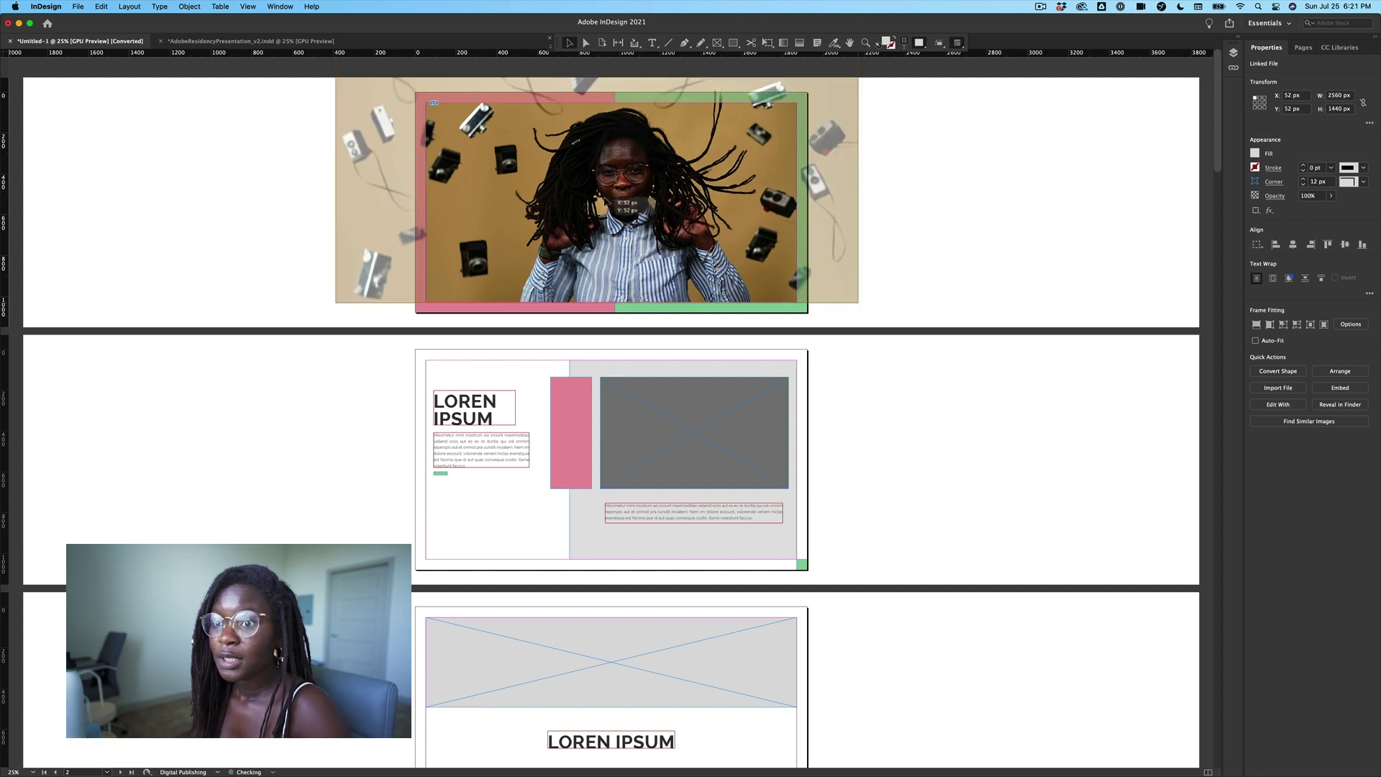
pyautogui.press('super+alt+e')
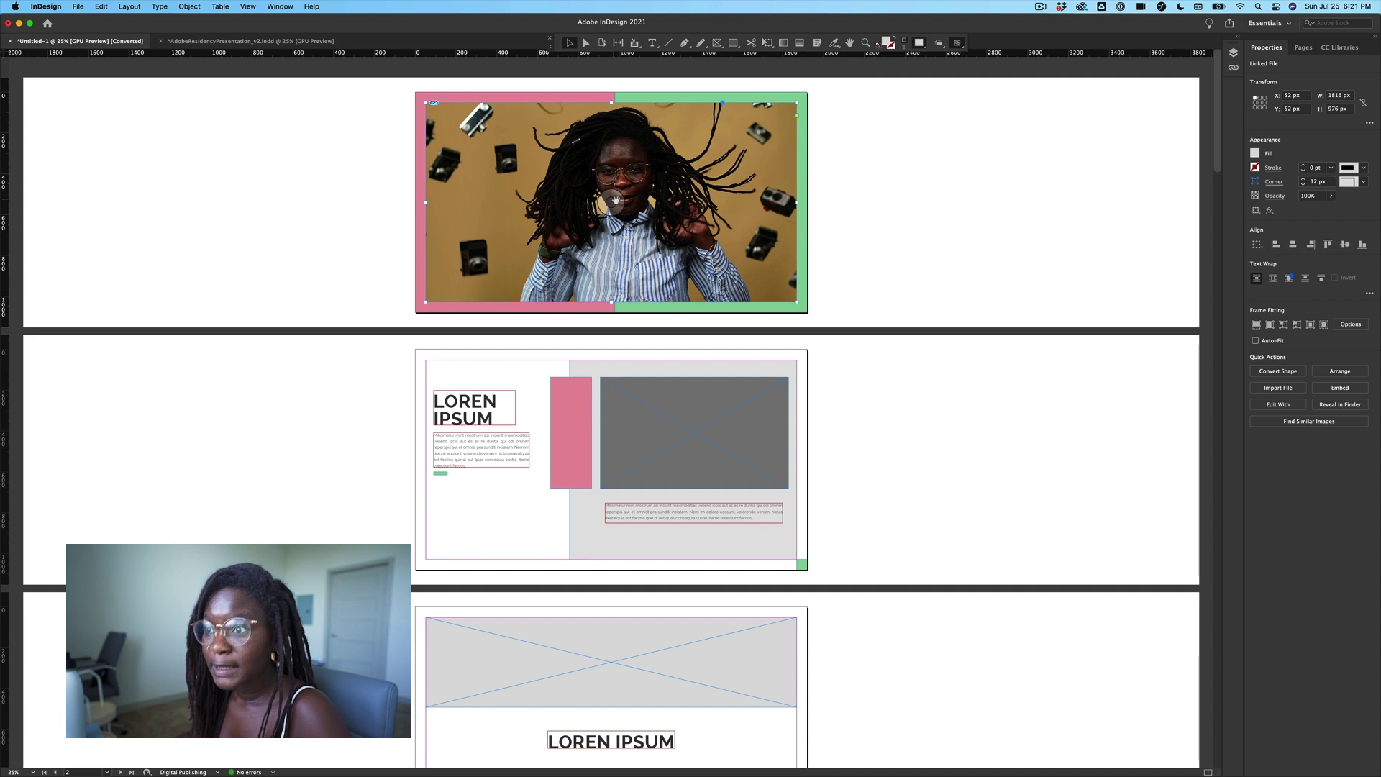
pyautogui.moveTo(610, 200); pyautogui.dragTo(619, 267)
pyautogui.moveTo(610, 203); pyautogui.dragTo(617, 225)
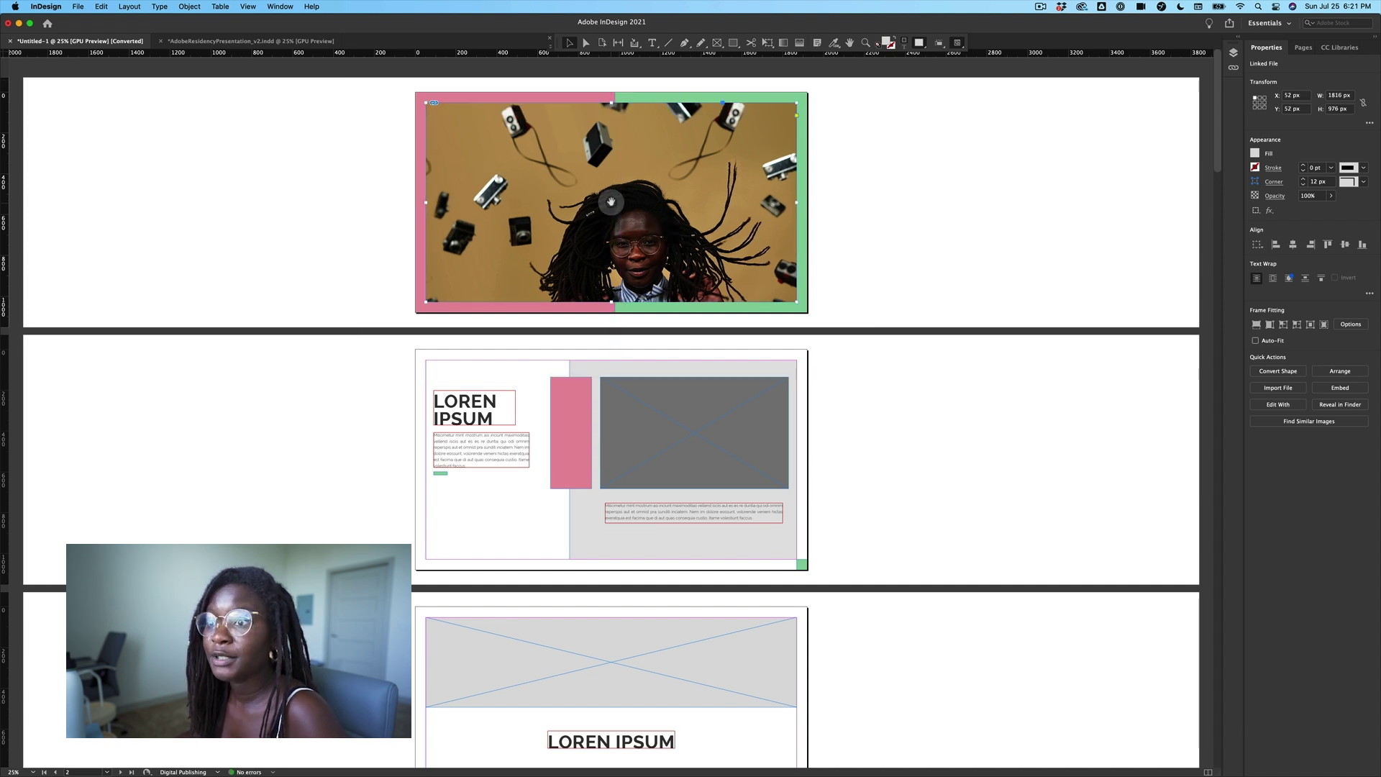
pyautogui.click(609, 201)
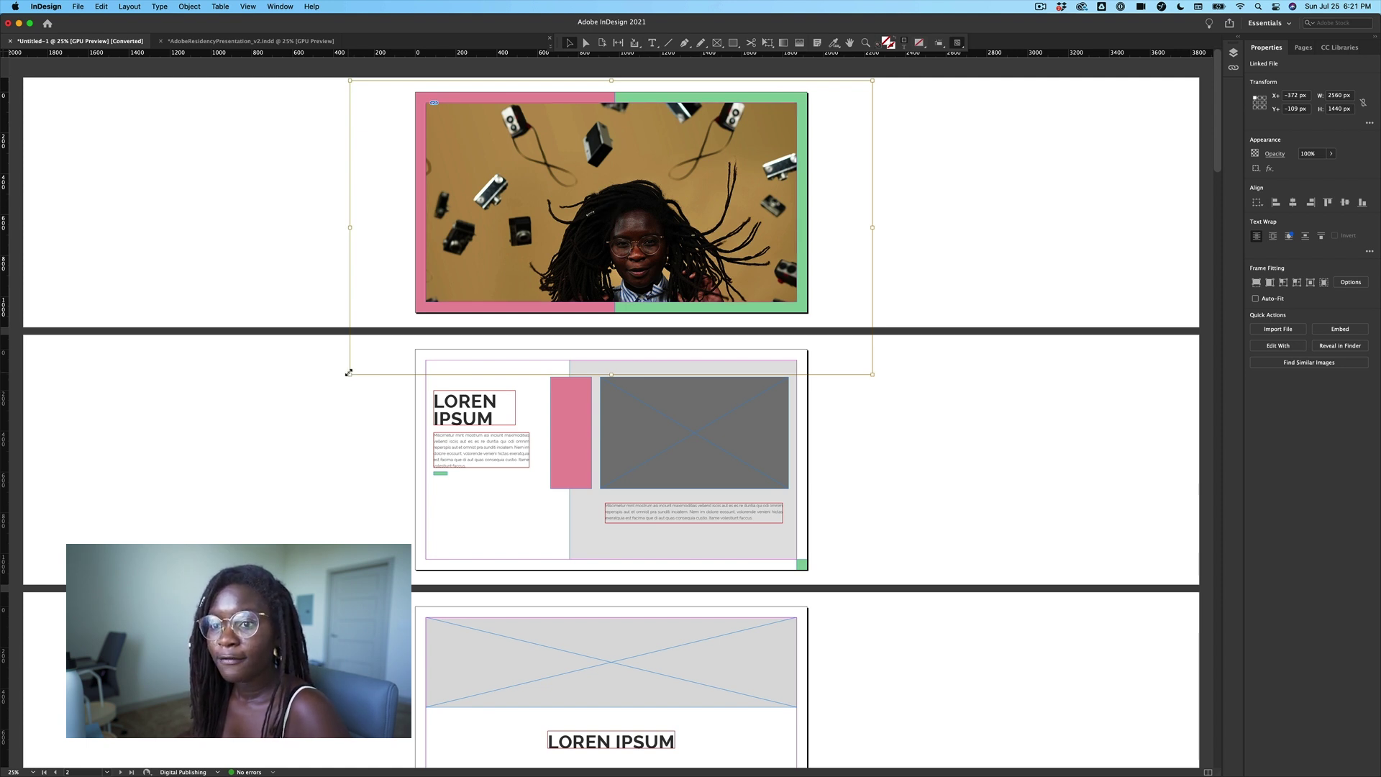
# - Shrink the photo proportionally from its corner and shift it left and down within the frame
pyautogui.press('shift')
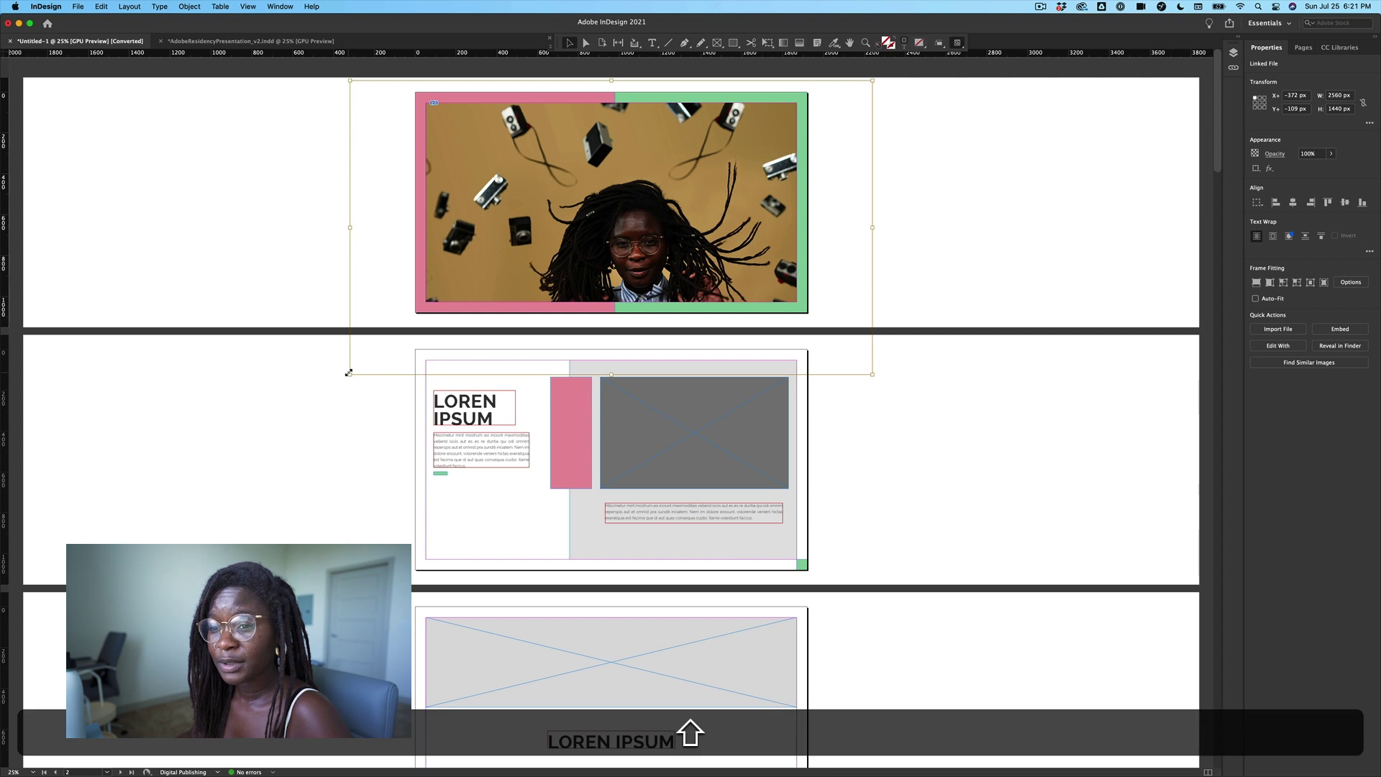
pyautogui.moveTo(349, 372); pyautogui.dragTo(410, 317)
pyautogui.moveTo(611, 205); pyautogui.dragTo(573, 206)
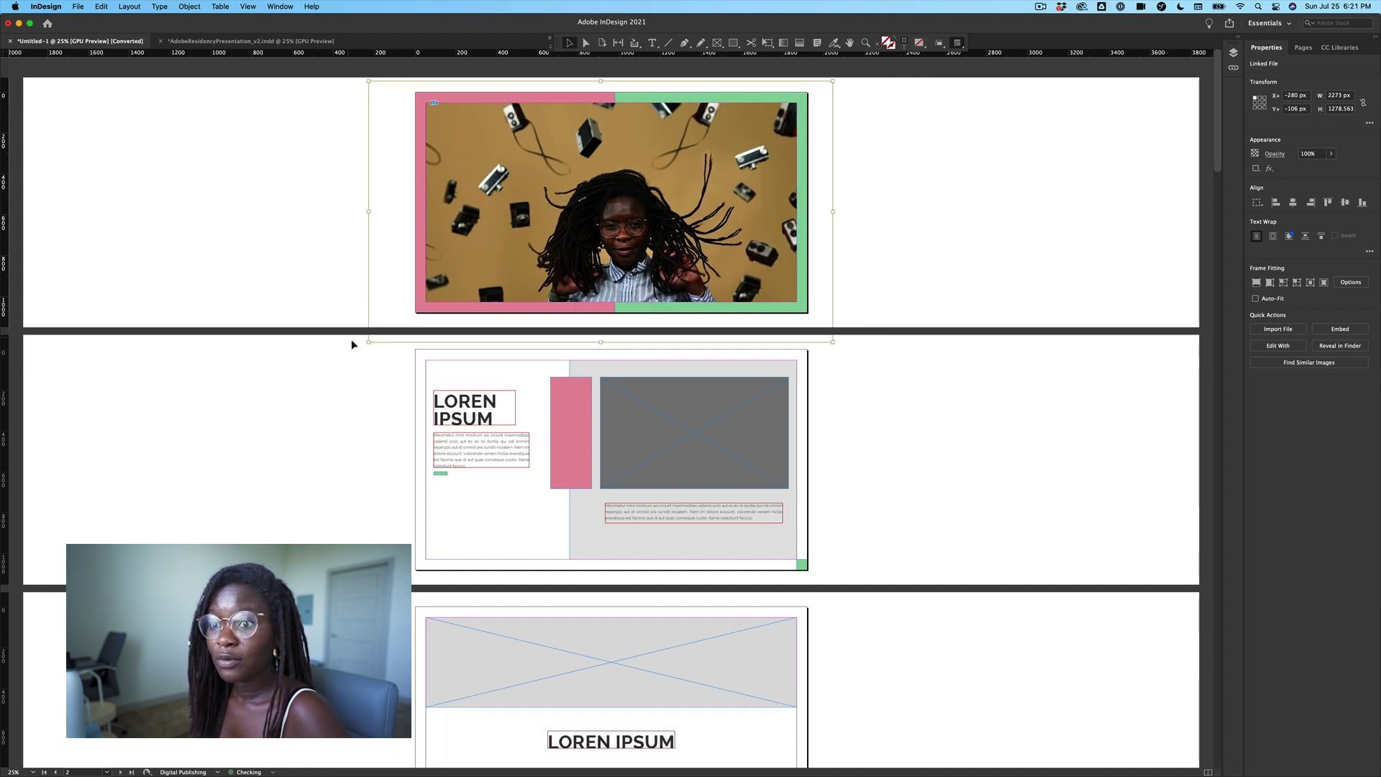
pyautogui.moveTo(366, 339); pyautogui.dragTo(425, 309)
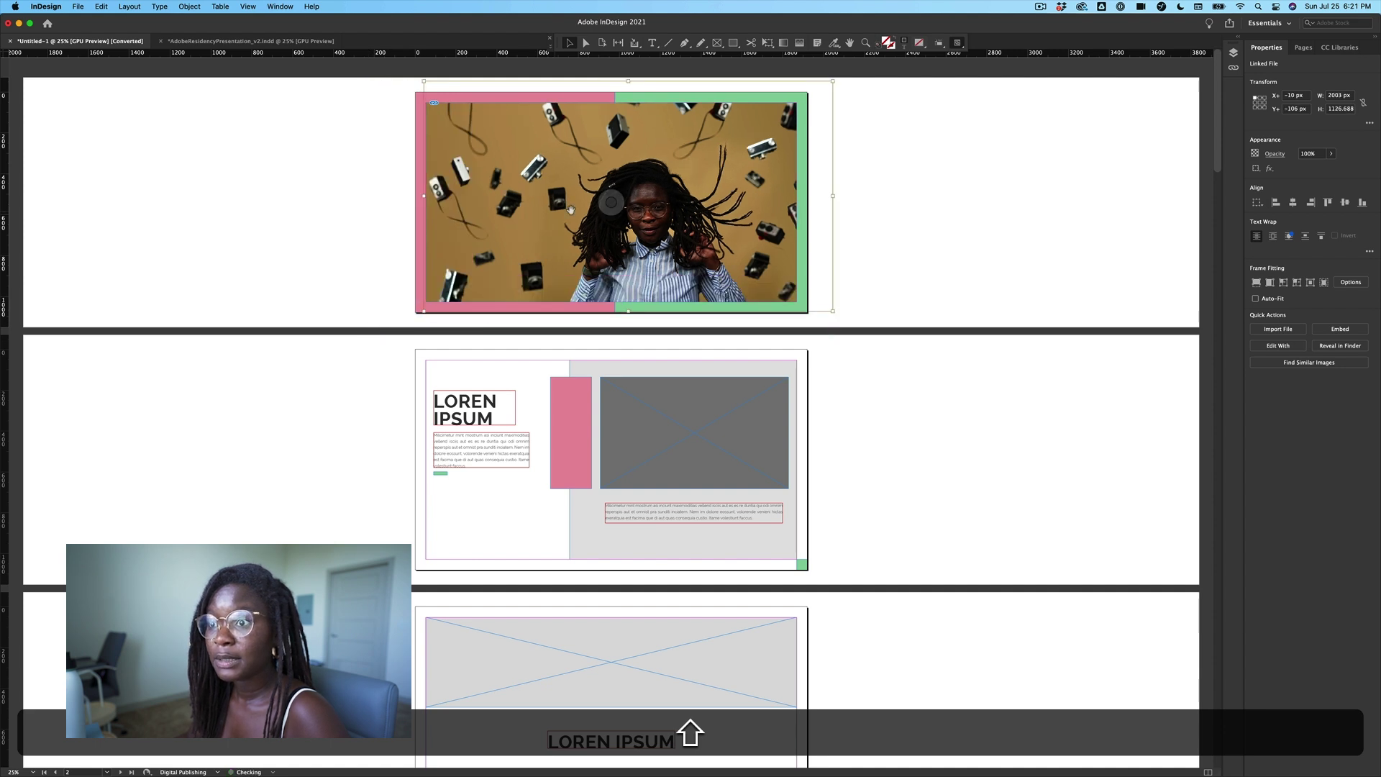
pyautogui.moveTo(608, 204); pyautogui.dragTo(583, 212)
# - Fine-tune the photo to 1854 px wide near -52 px, then view AdobeResidencyPresentation_v2.indd
pyautogui.moveTo(397, 319); pyautogui.dragTo(421, 308)
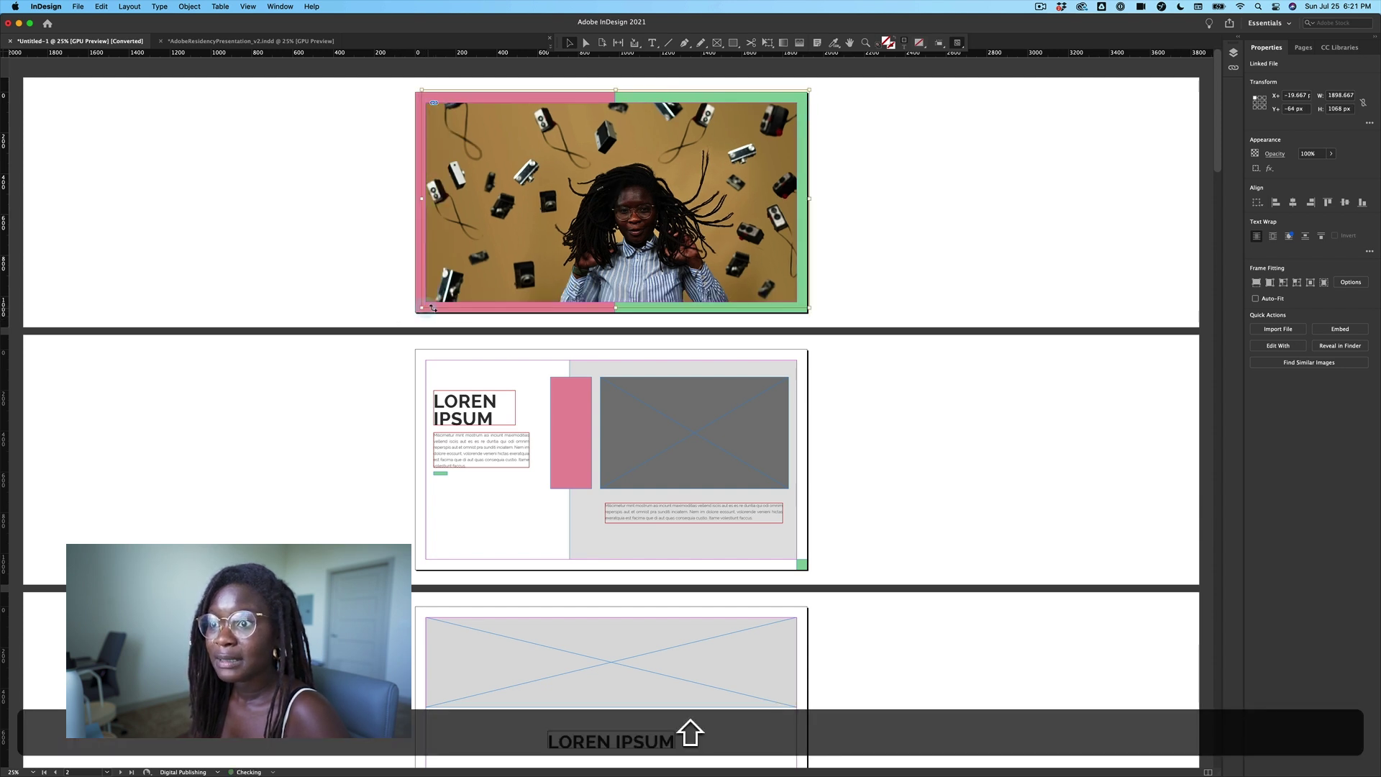
pyautogui.moveTo(592, 202); pyautogui.dragTo(611, 204)
pyautogui.moveTo(802, 307); pyautogui.dragTo(796, 305)
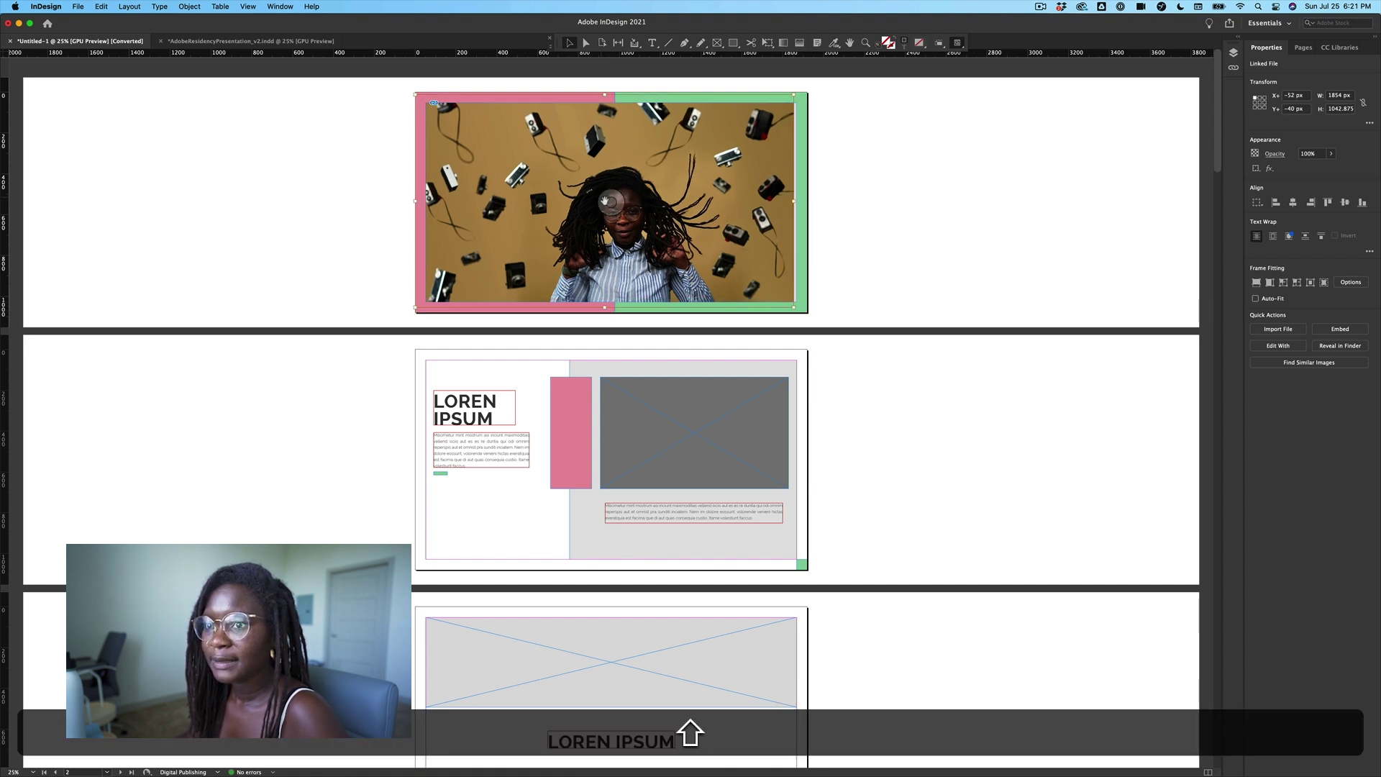
pyautogui.moveTo(610, 205); pyautogui.dragTo(616, 202)
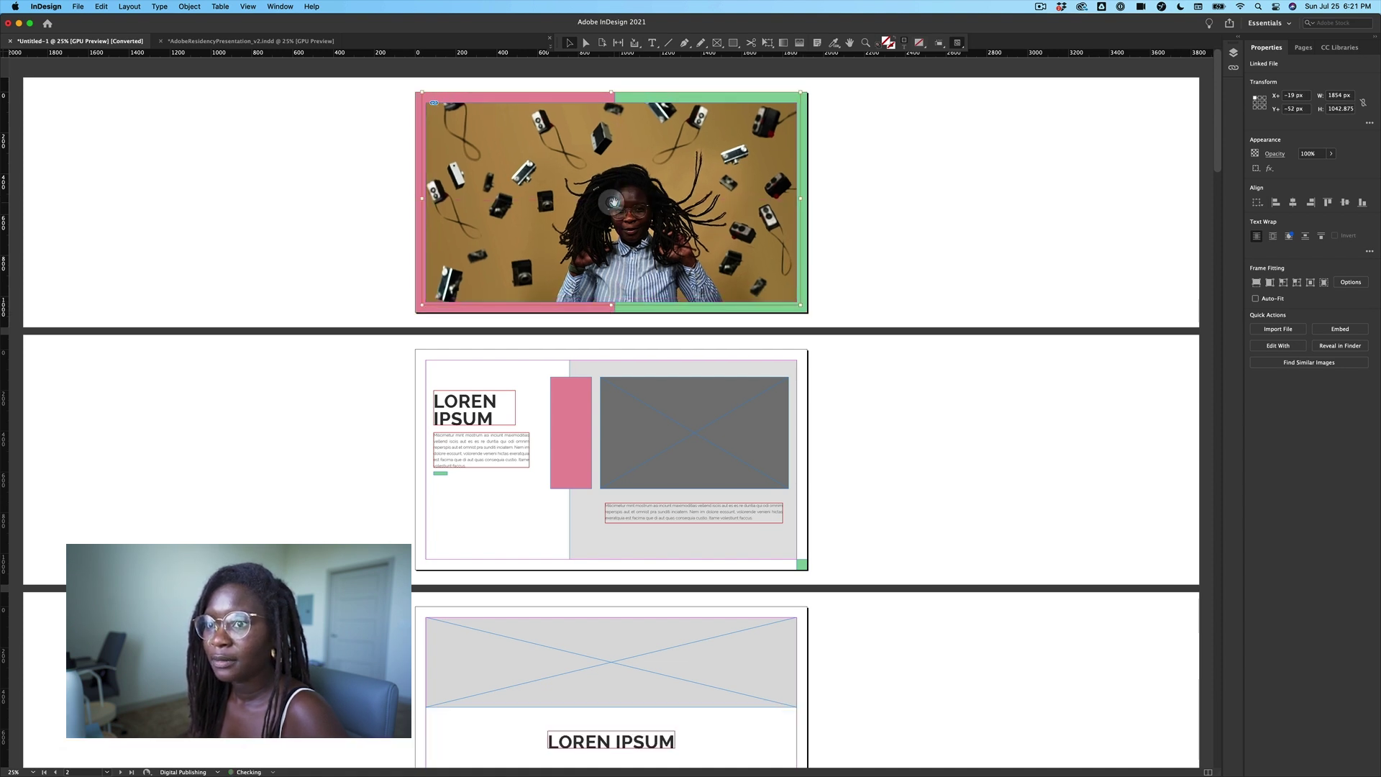
pyautogui.click(1052, 213)
pyautogui.click(208, 41)
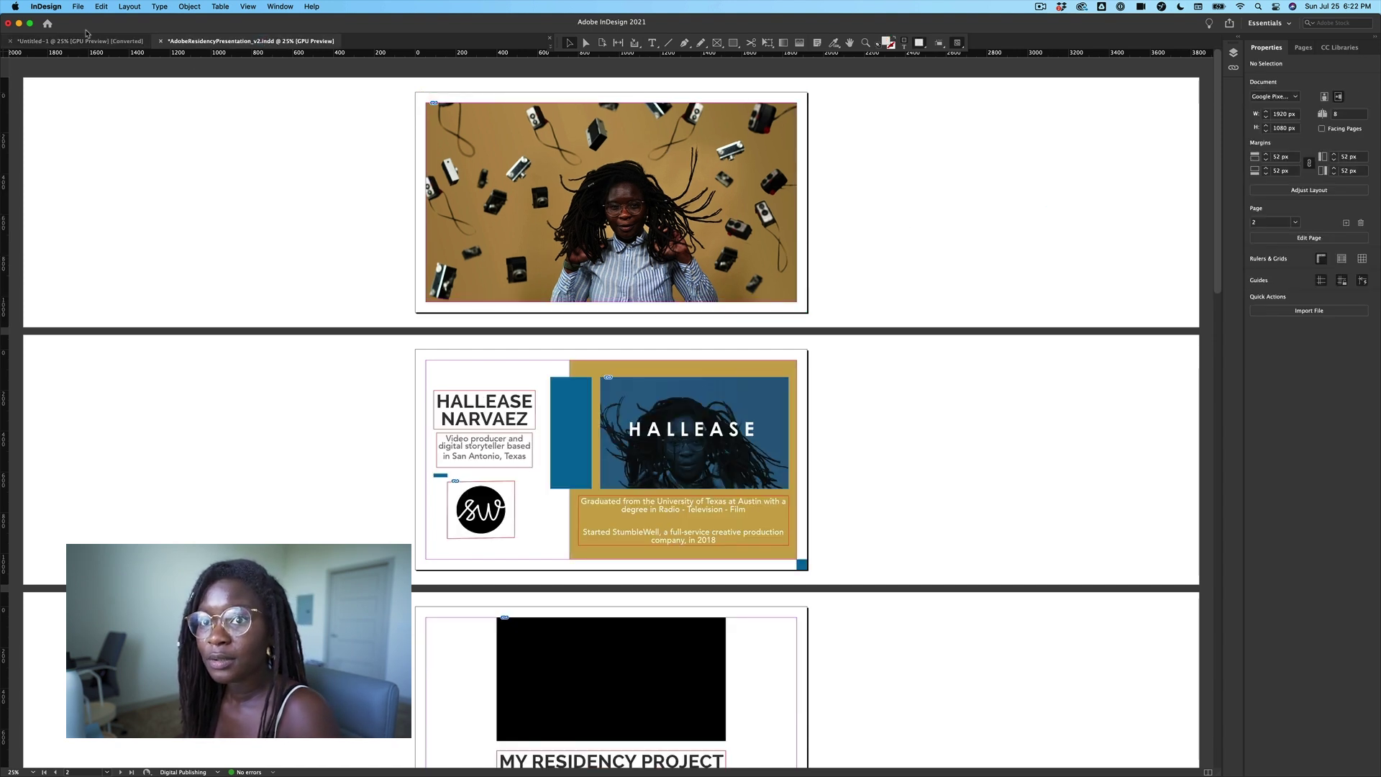
# - In Untitled-1, delete the green and pink rectangles from the first slide and select the photo
pyautogui.click(82, 40)
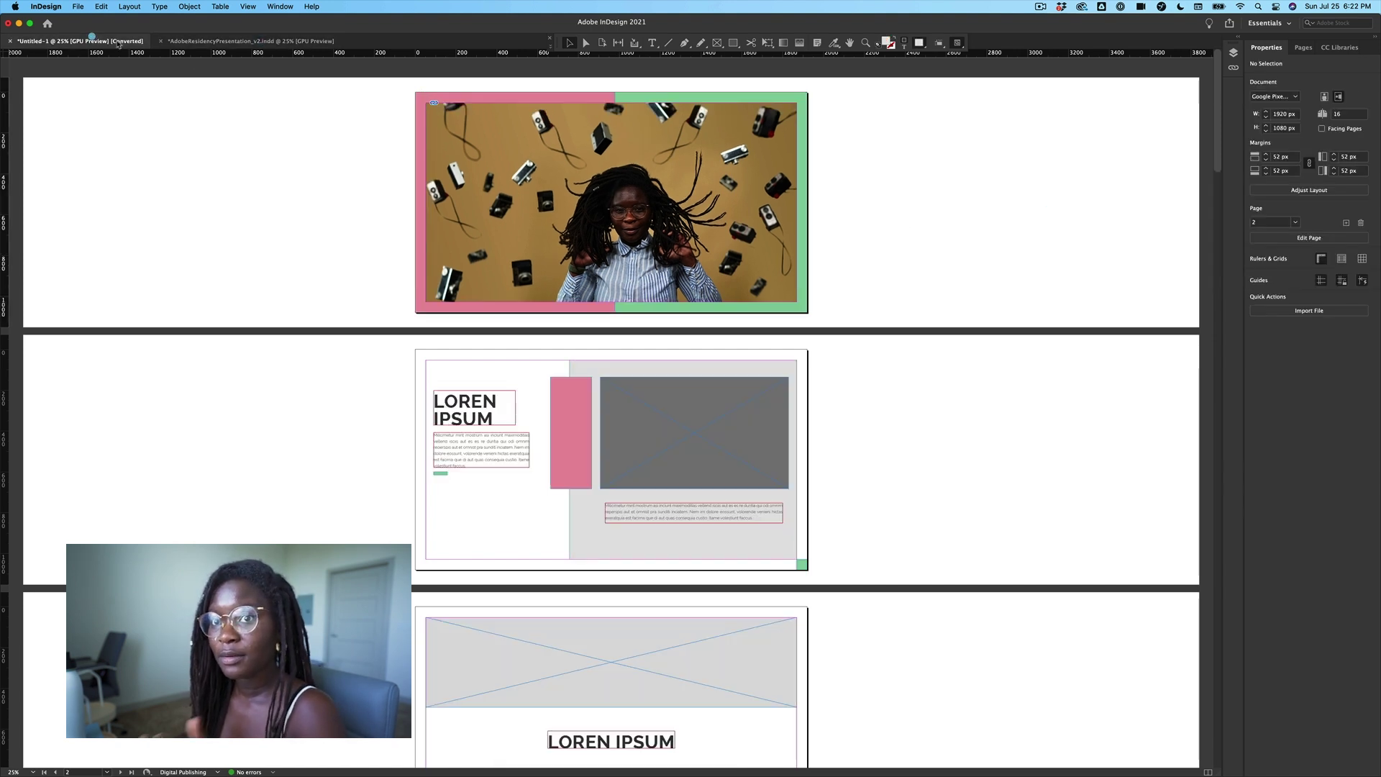
pyautogui.click(806, 152)
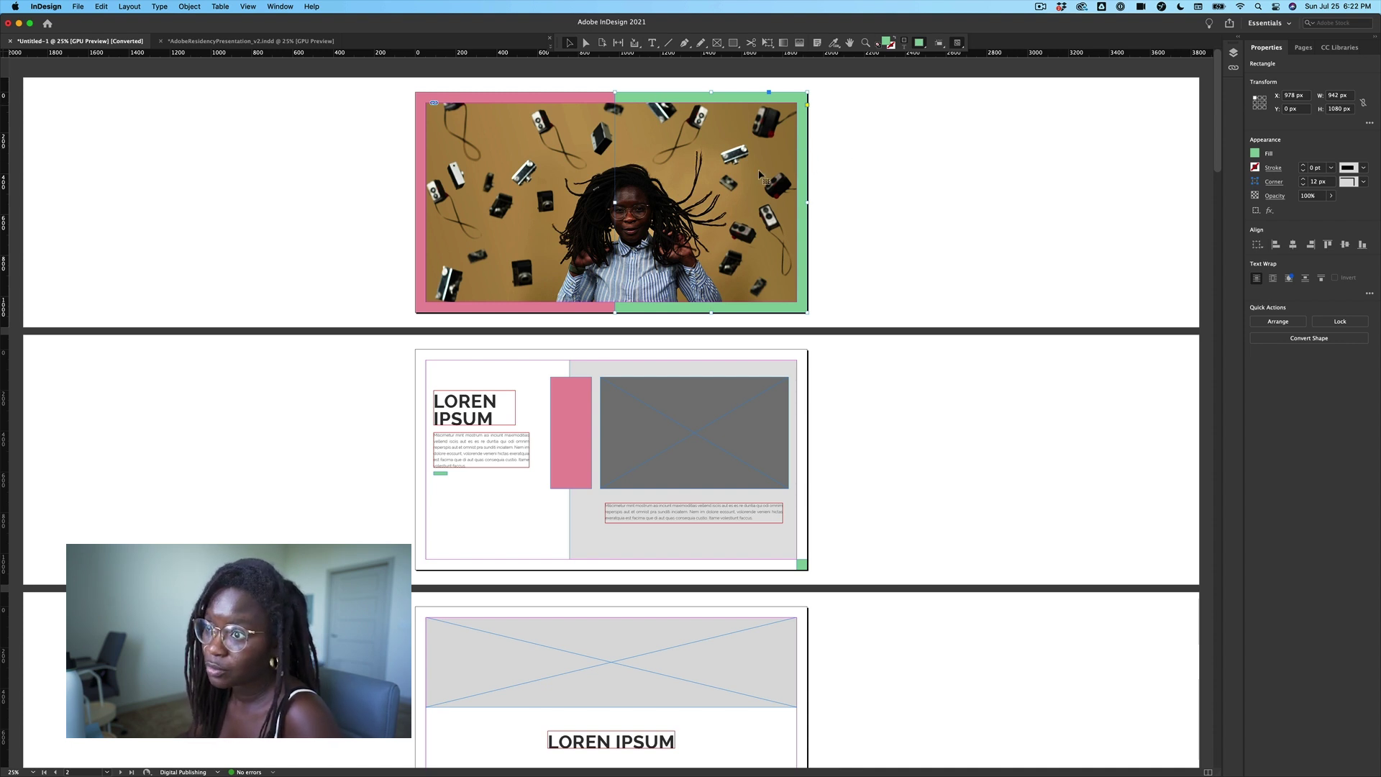
pyautogui.press('BackSpace')
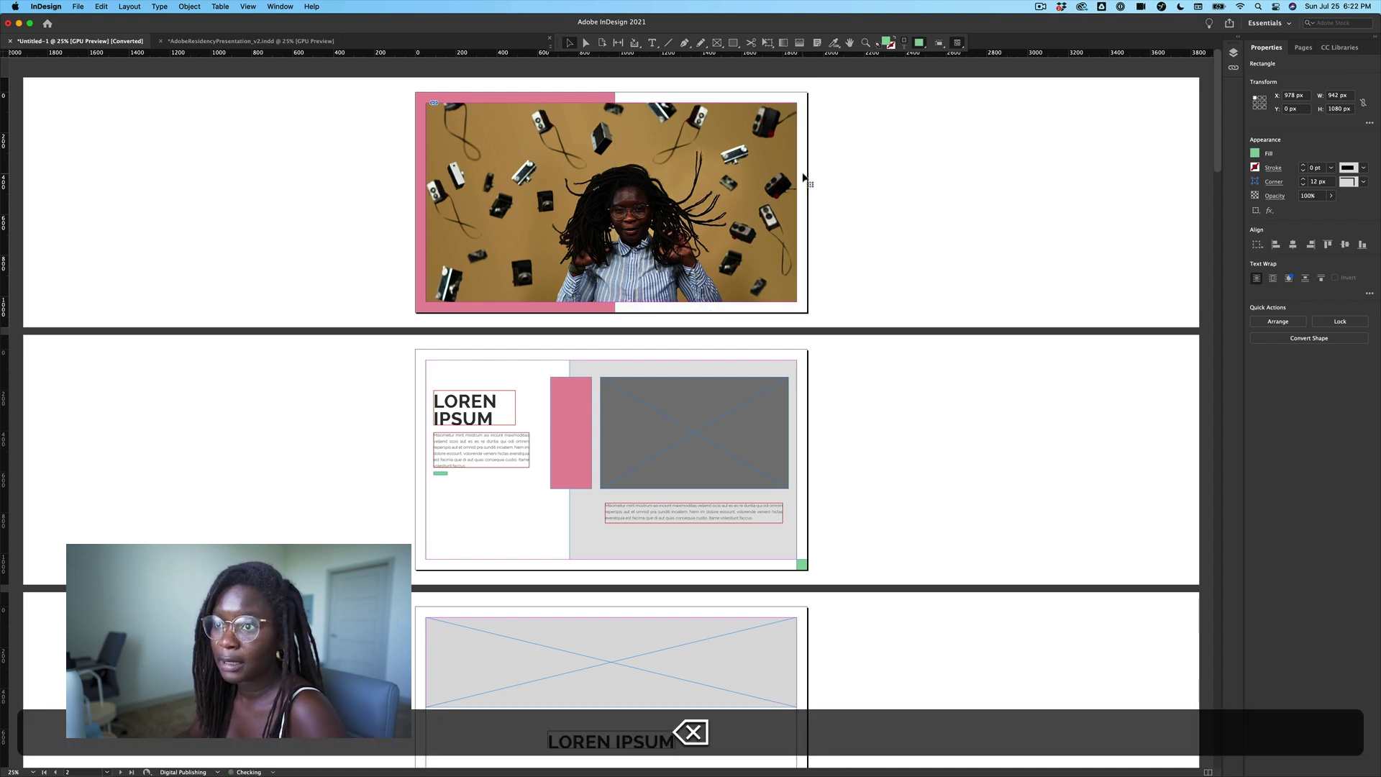
pyautogui.click(543, 95)
pyautogui.press('BackSpace')
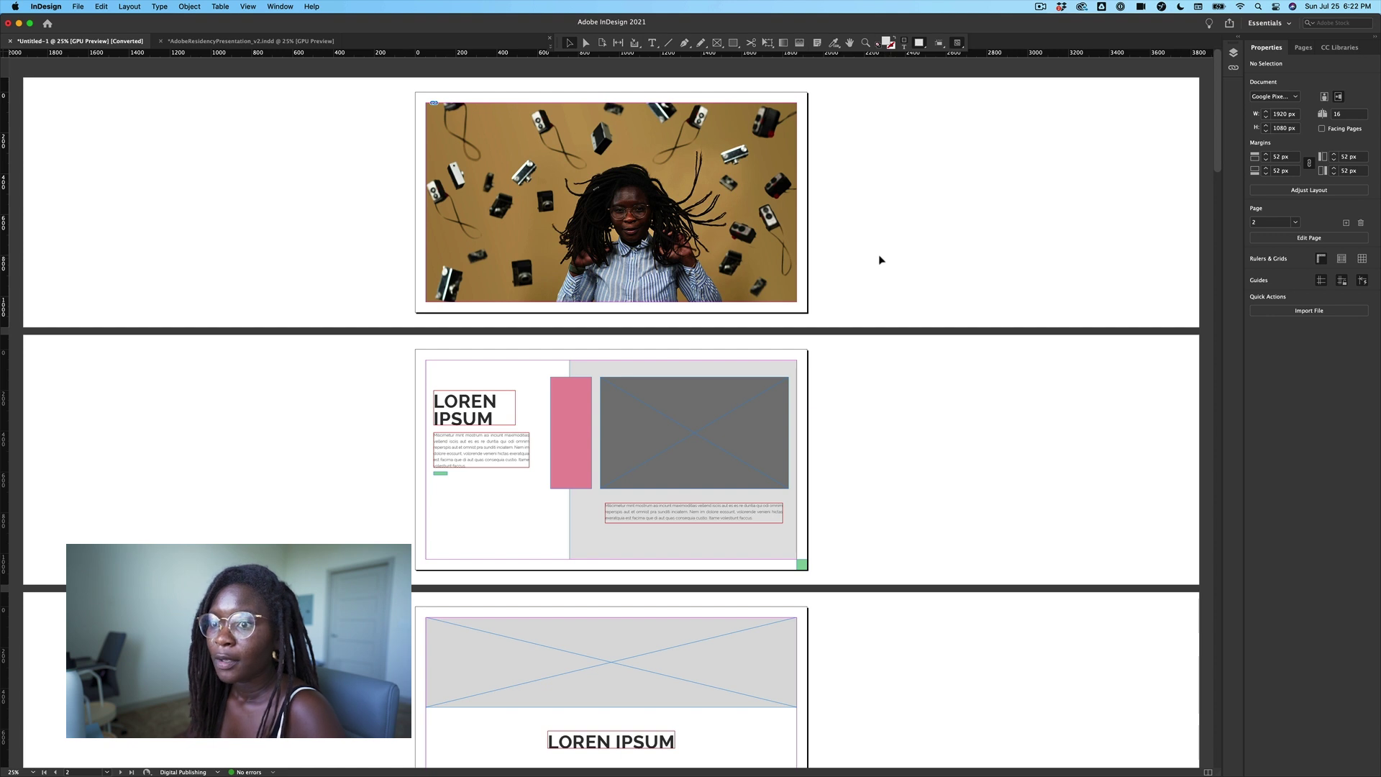
pyautogui.click(610, 202)
pyautogui.click(609, 200)
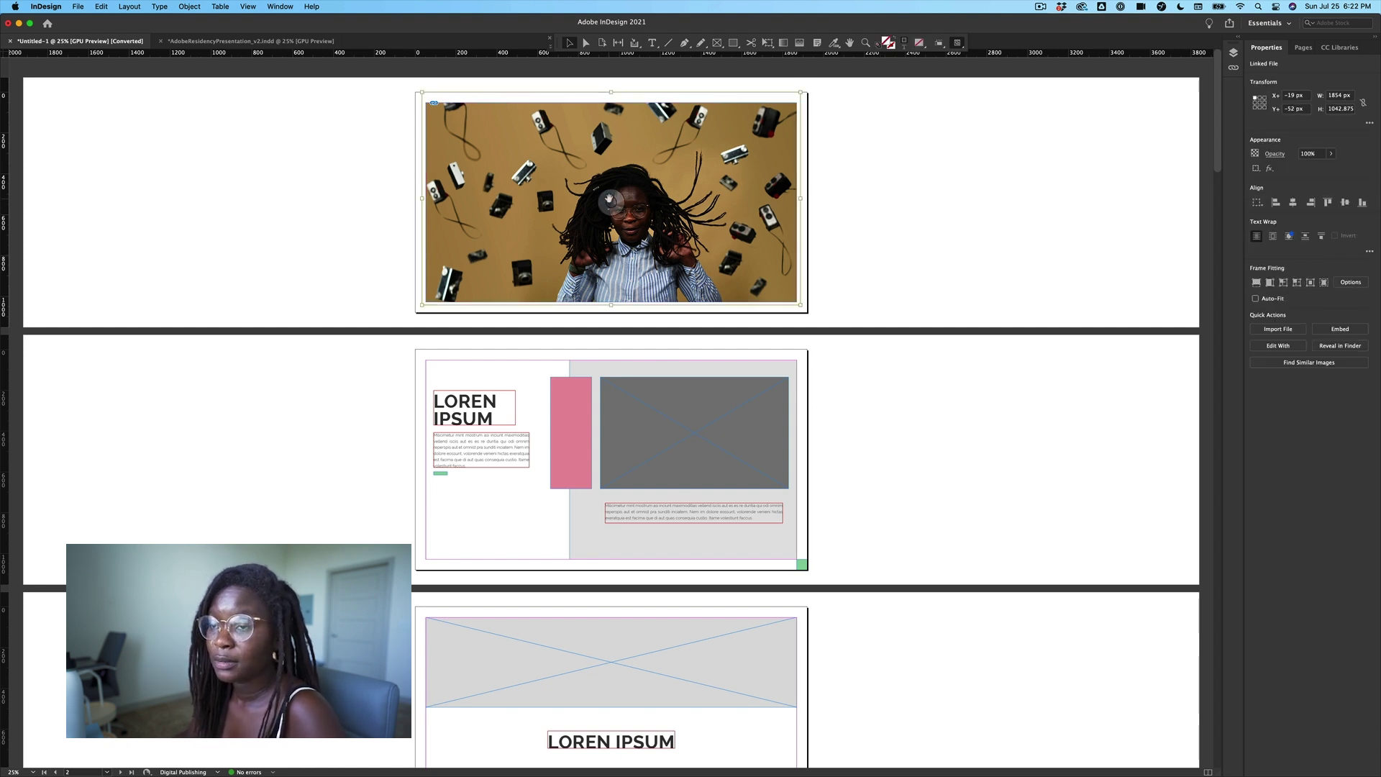
pyautogui.press('=')
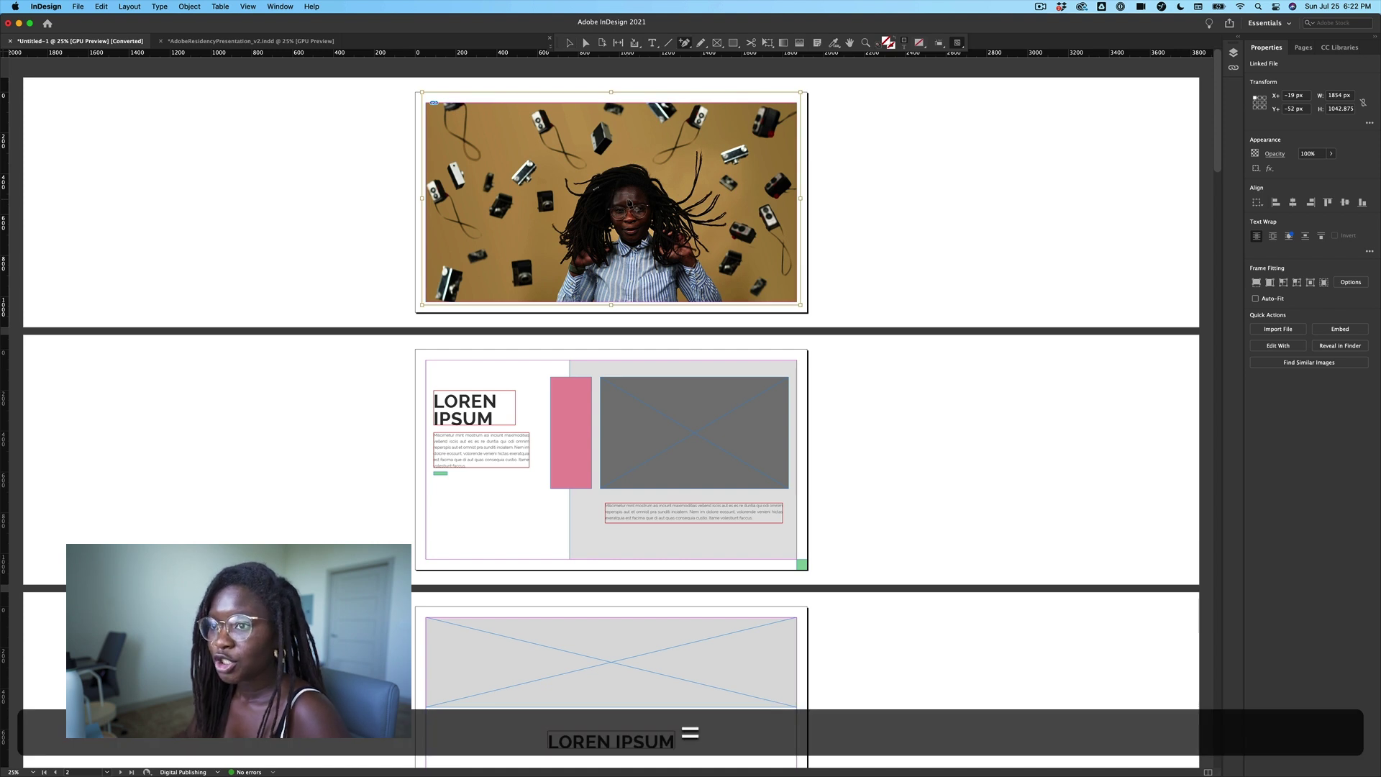
# - Move the photo slightly down within its frame
pyautogui.press('a')
pyautogui.click(569, 43)
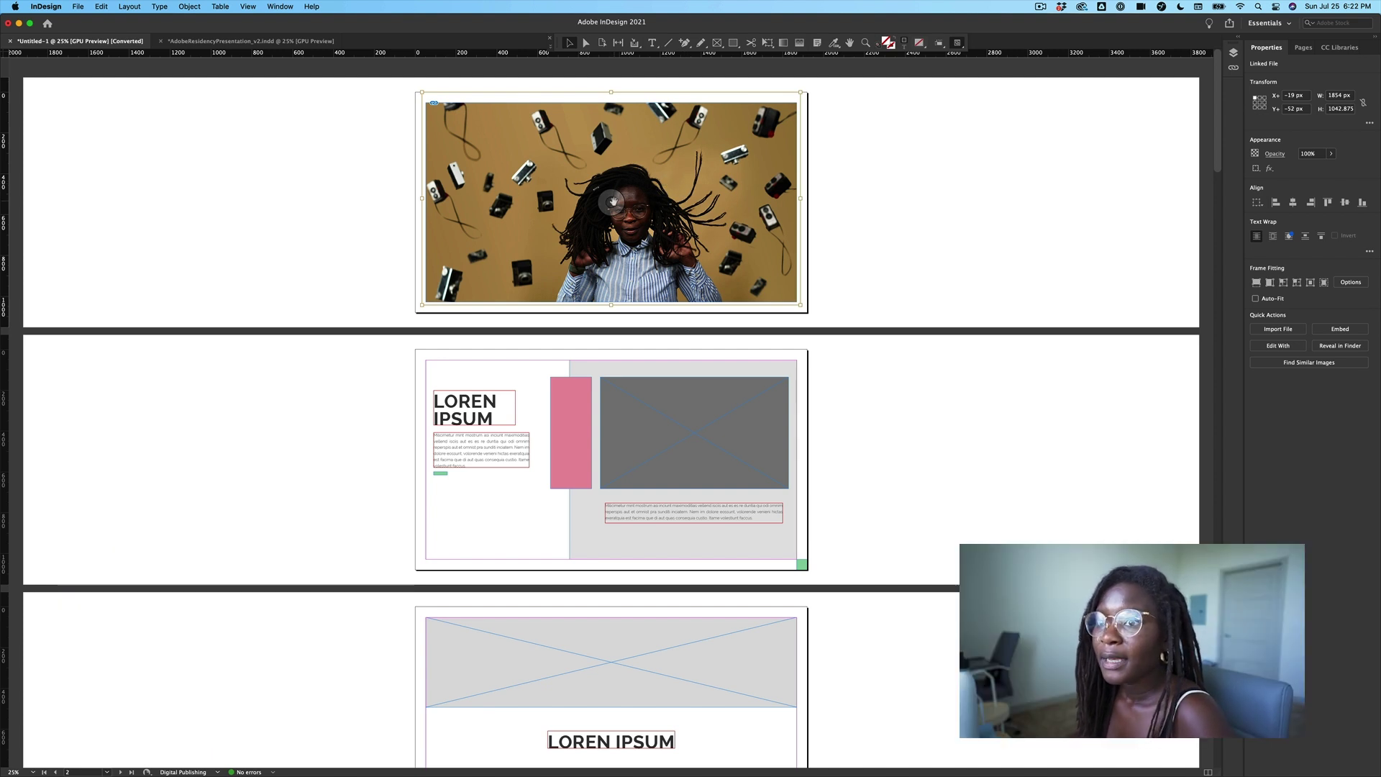
pyautogui.moveTo(609, 202); pyautogui.dragTo(608, 219)
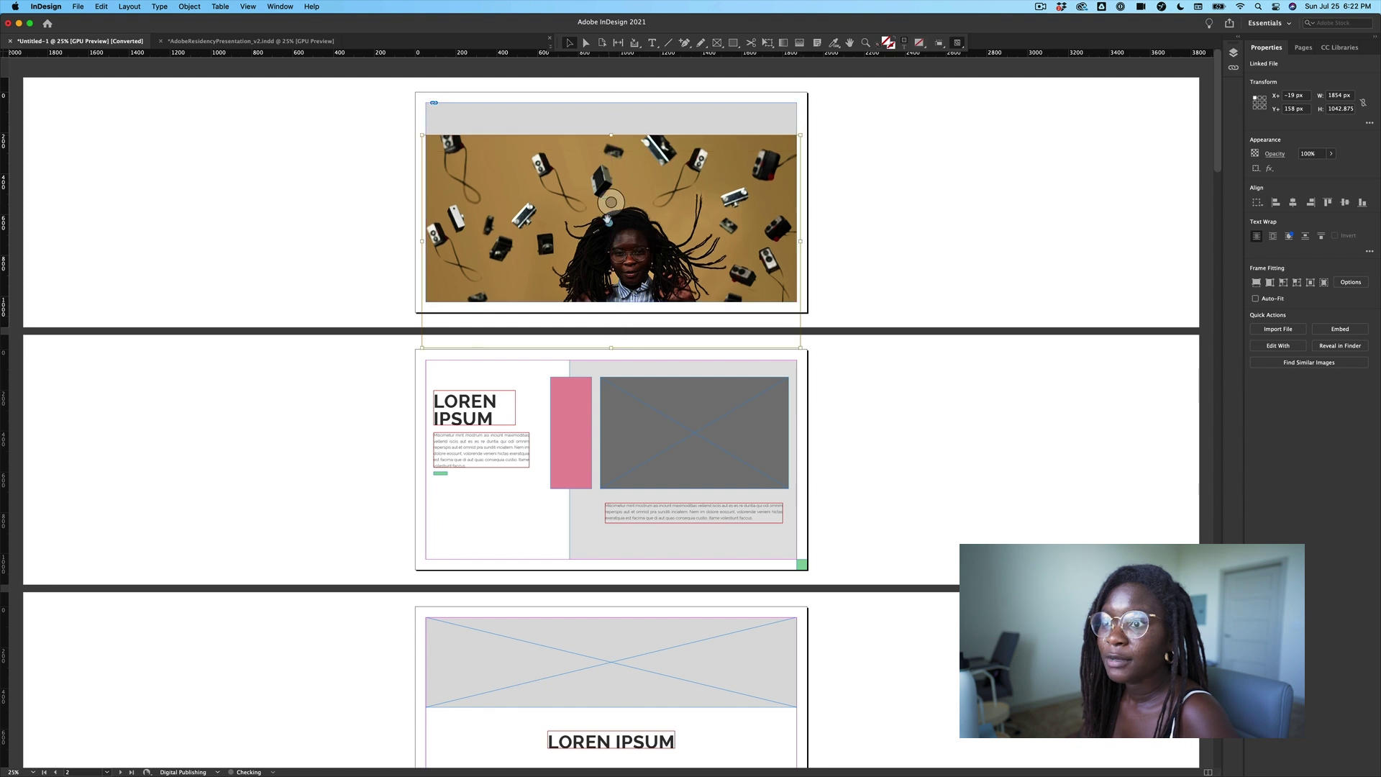
pyautogui.click(614, 101)
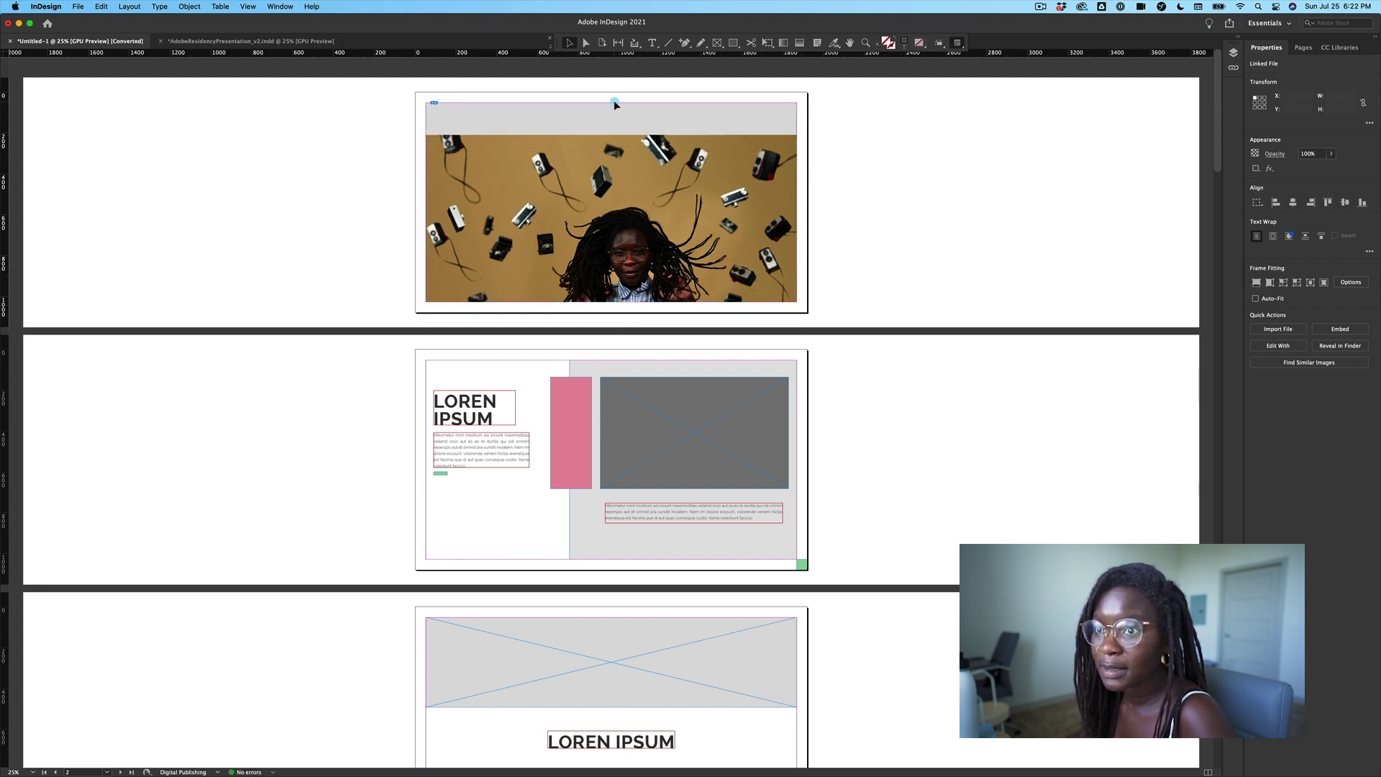
# - Crop the photo frame from both sides into a portrait shape and move it to the slide's right edge
pyautogui.click(611, 109)
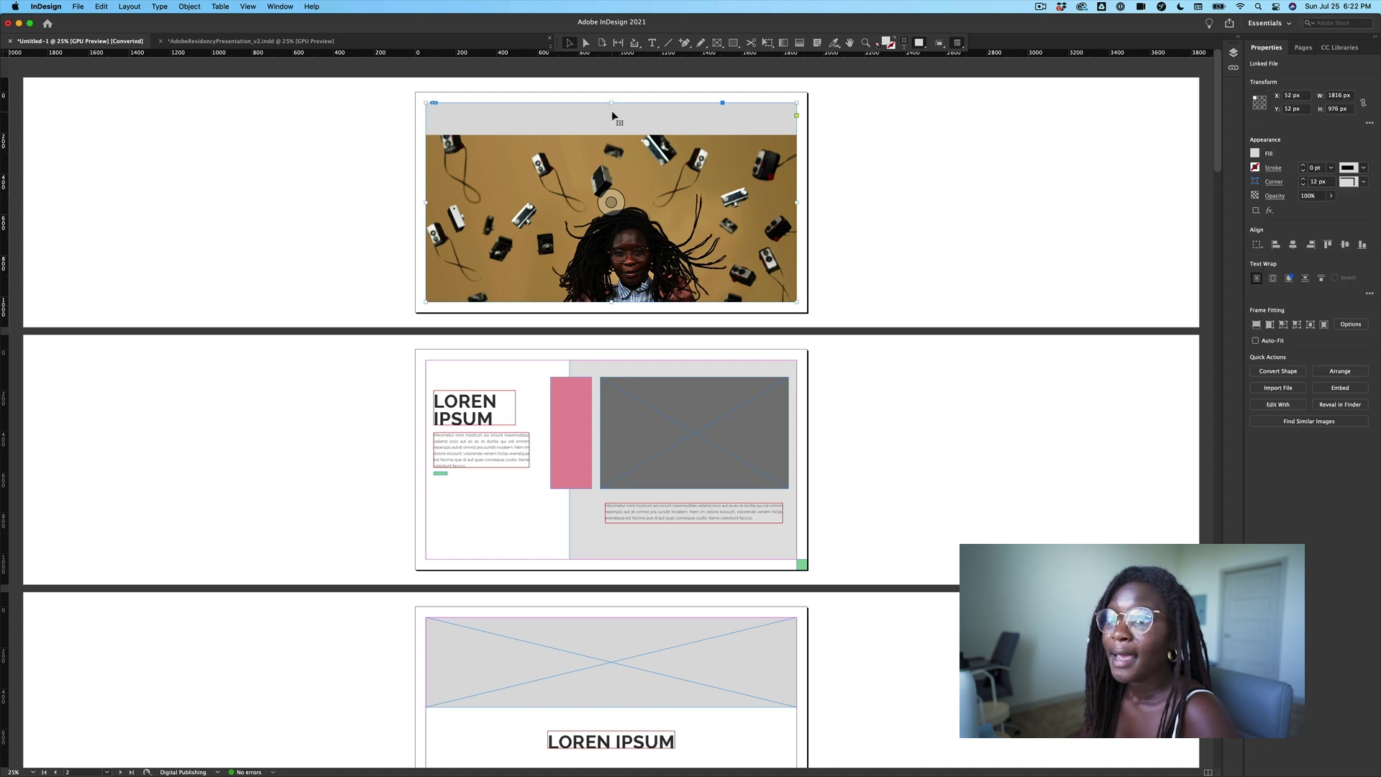
pyautogui.moveTo(424, 202); pyautogui.dragTo(515, 202)
pyautogui.moveTo(796, 205); pyautogui.dragTo(691, 204)
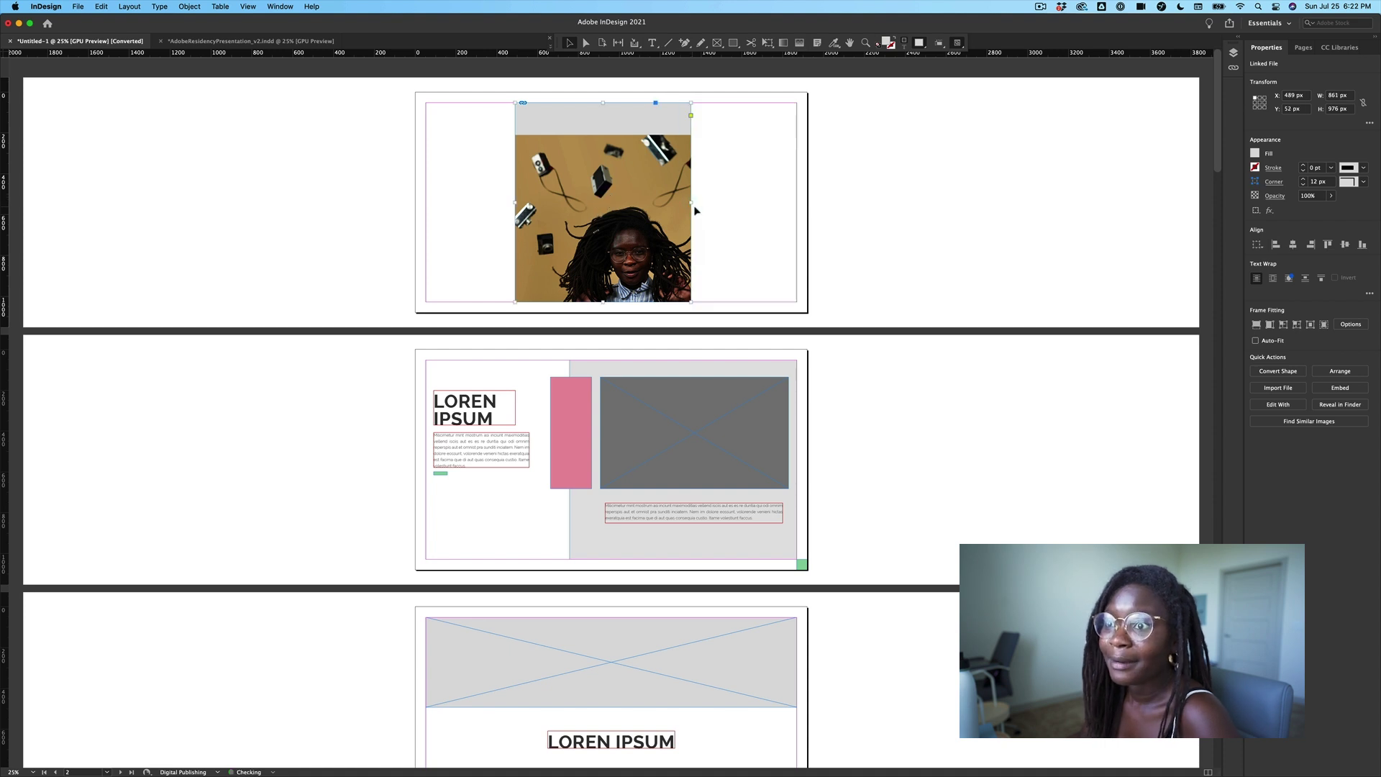
pyautogui.moveTo(603, 202)
pyautogui.mouseDown()
pyautogui.moveTo(571, 154)
pyautogui.moveTo(601, 192)
pyautogui.mouseUp()
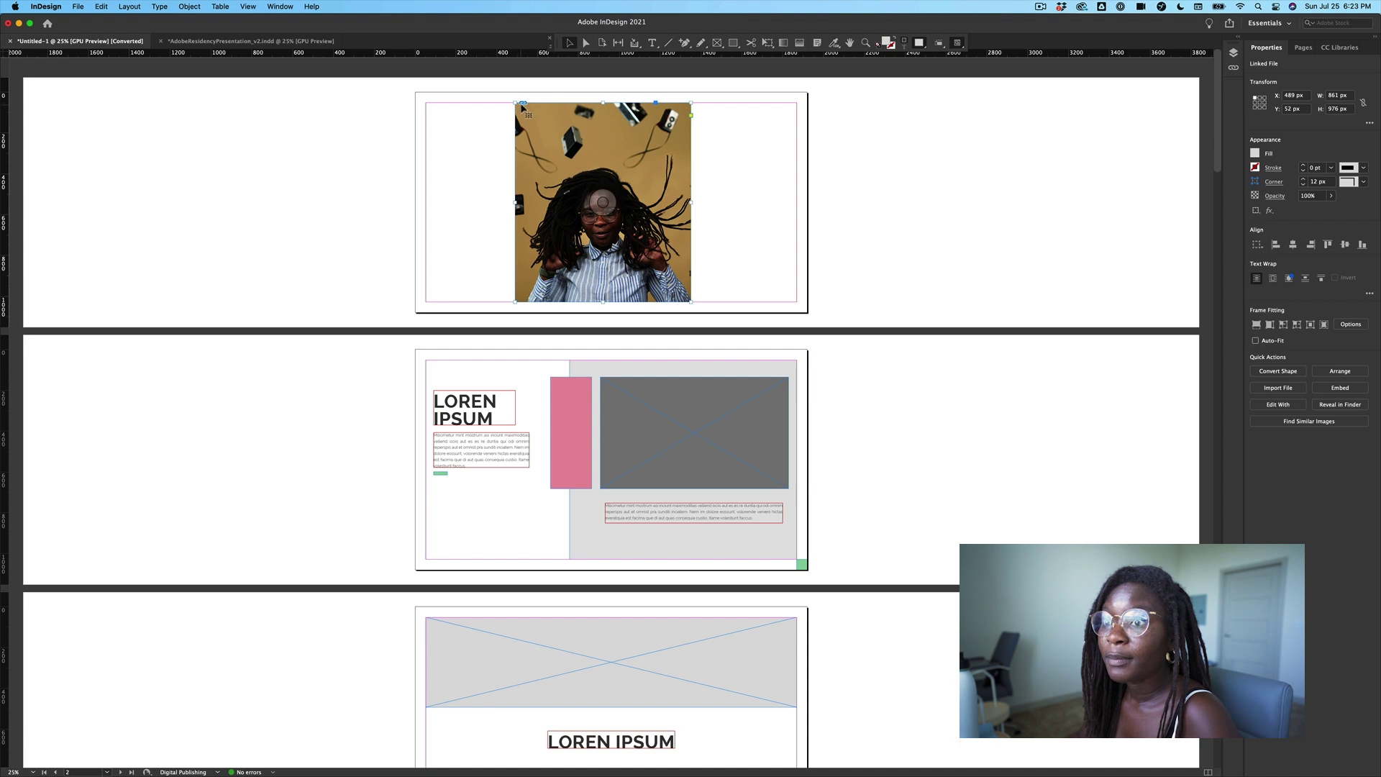
pyautogui.moveTo(548, 116); pyautogui.dragTo(653, 121)
pyautogui.click(900, 175)
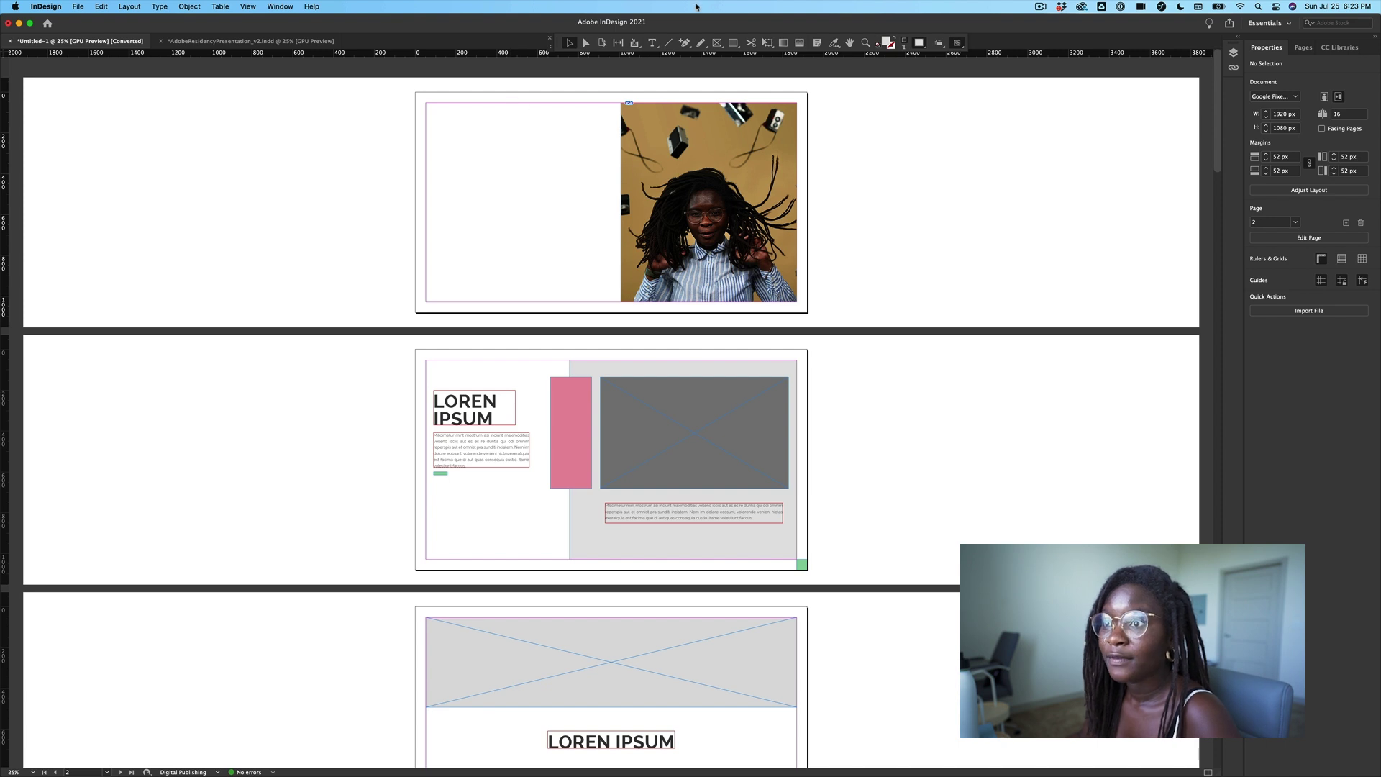
# - Draw a text frame on the slide's left half and type the presenter's full name
pyautogui.click(653, 43)
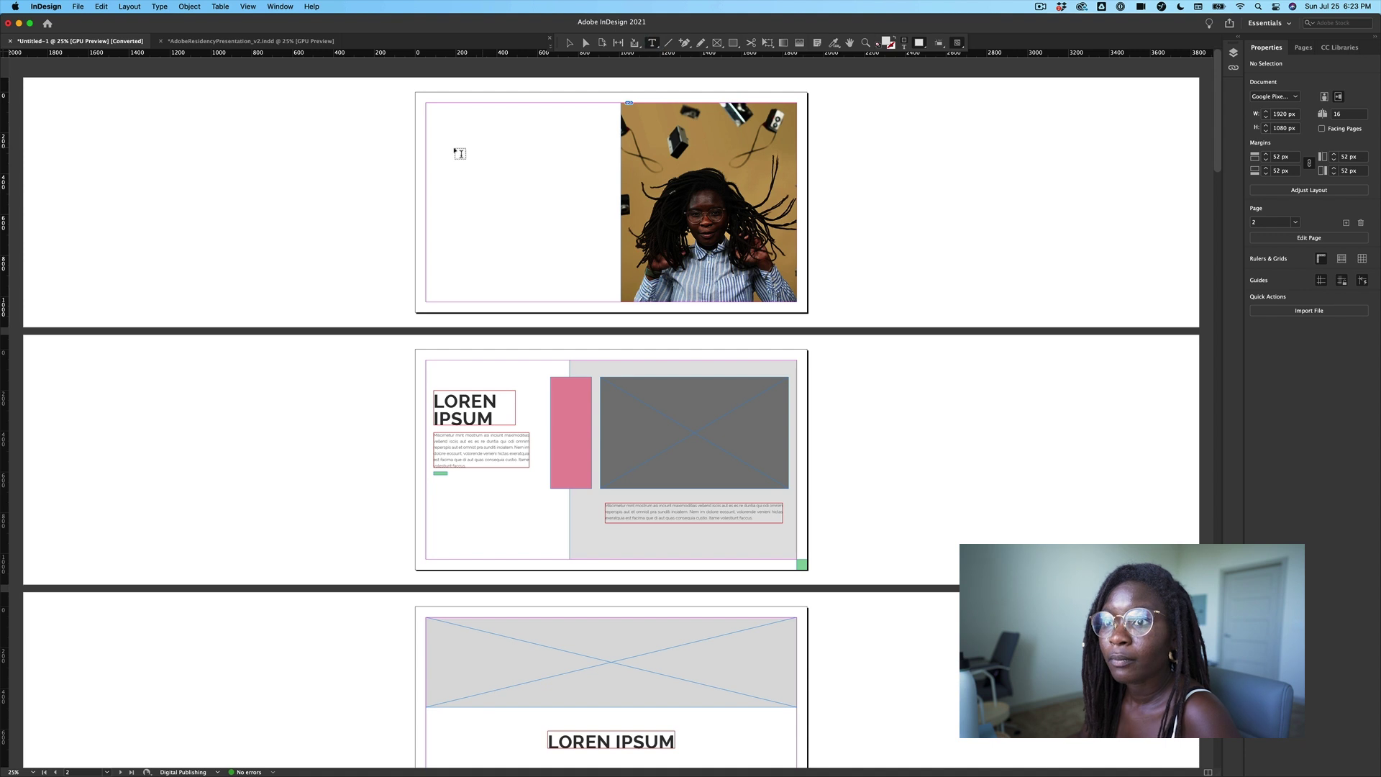
pyautogui.moveTo(429, 137); pyautogui.dragTo(611, 258)
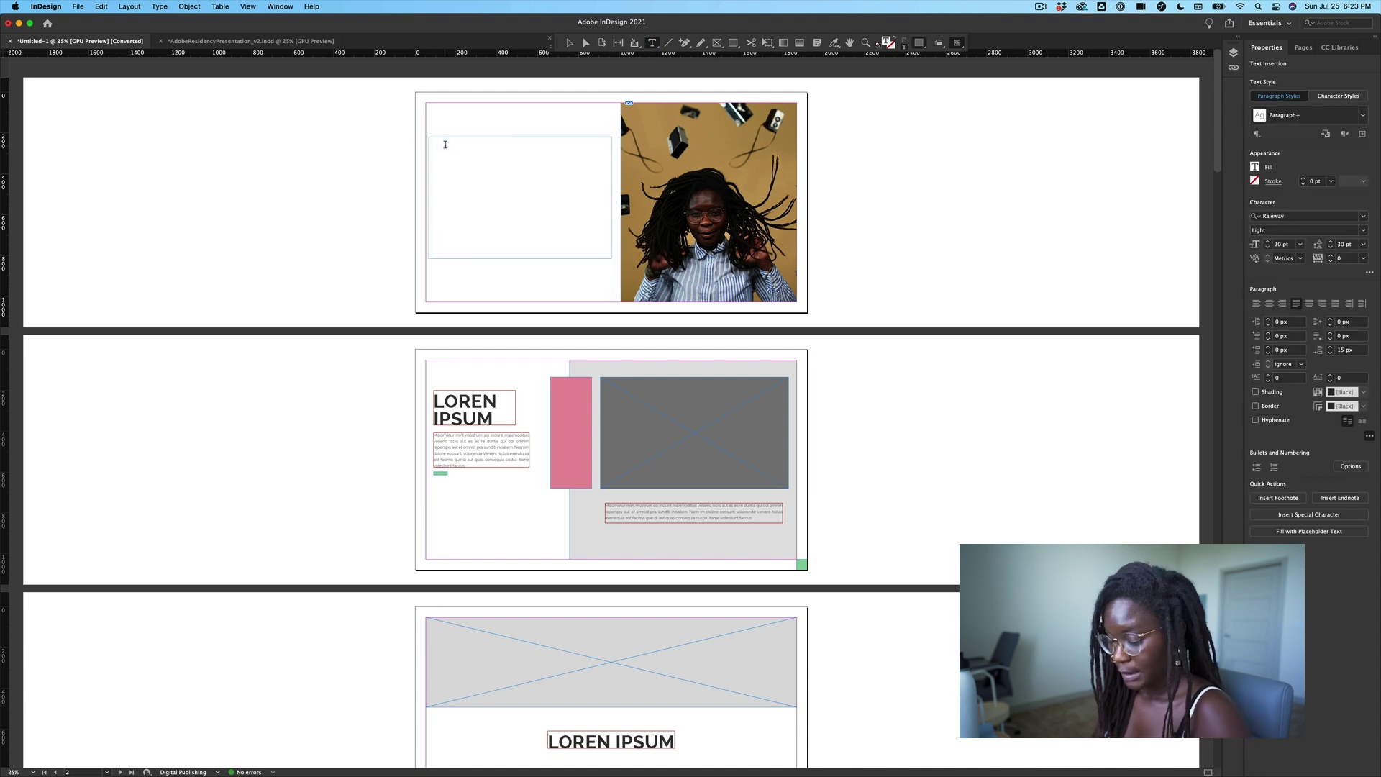
pyautogui.write('Haleece Narvaez')
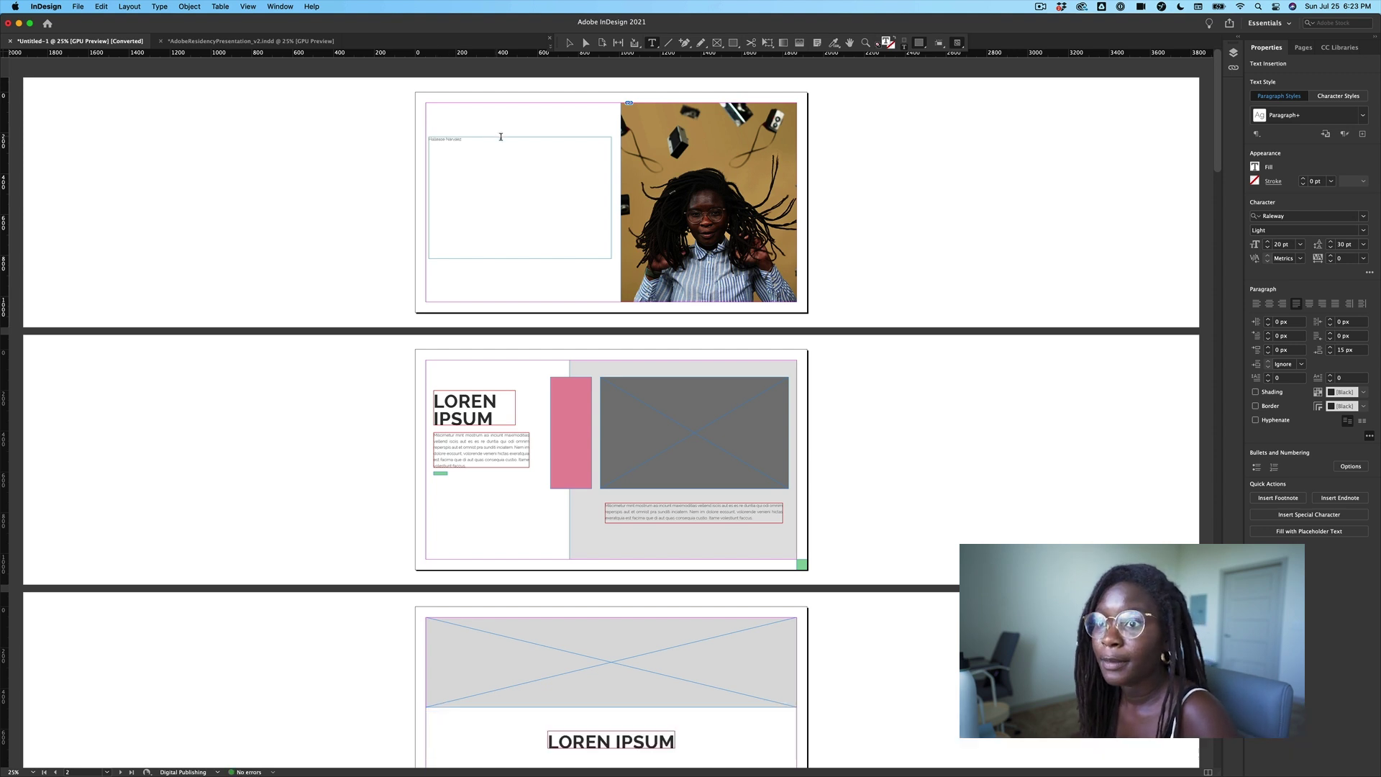
pyautogui.moveTo(462, 139); pyautogui.dragTo(403, 139)
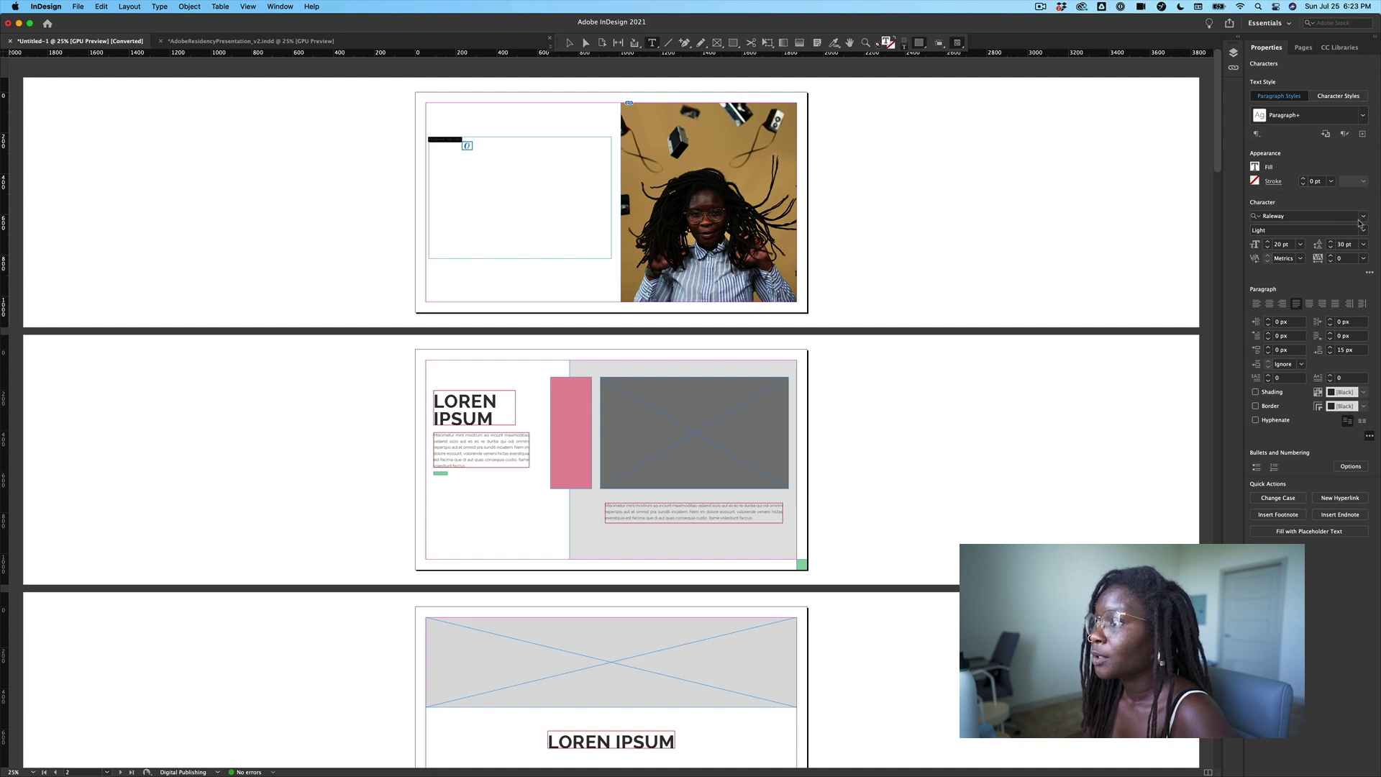
# - Set the name to 60 pt Bold
pyautogui.click(1299, 244)
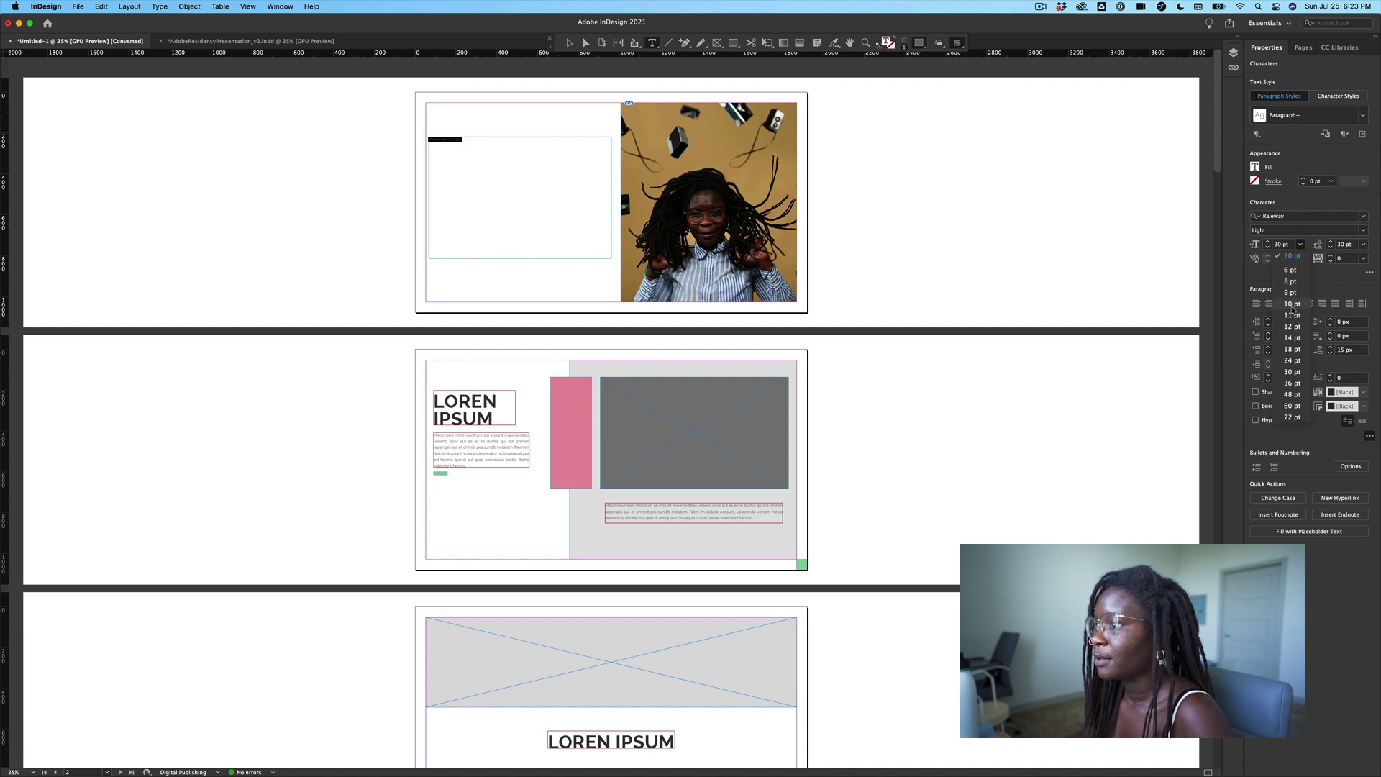
pyautogui.click(1292, 394)
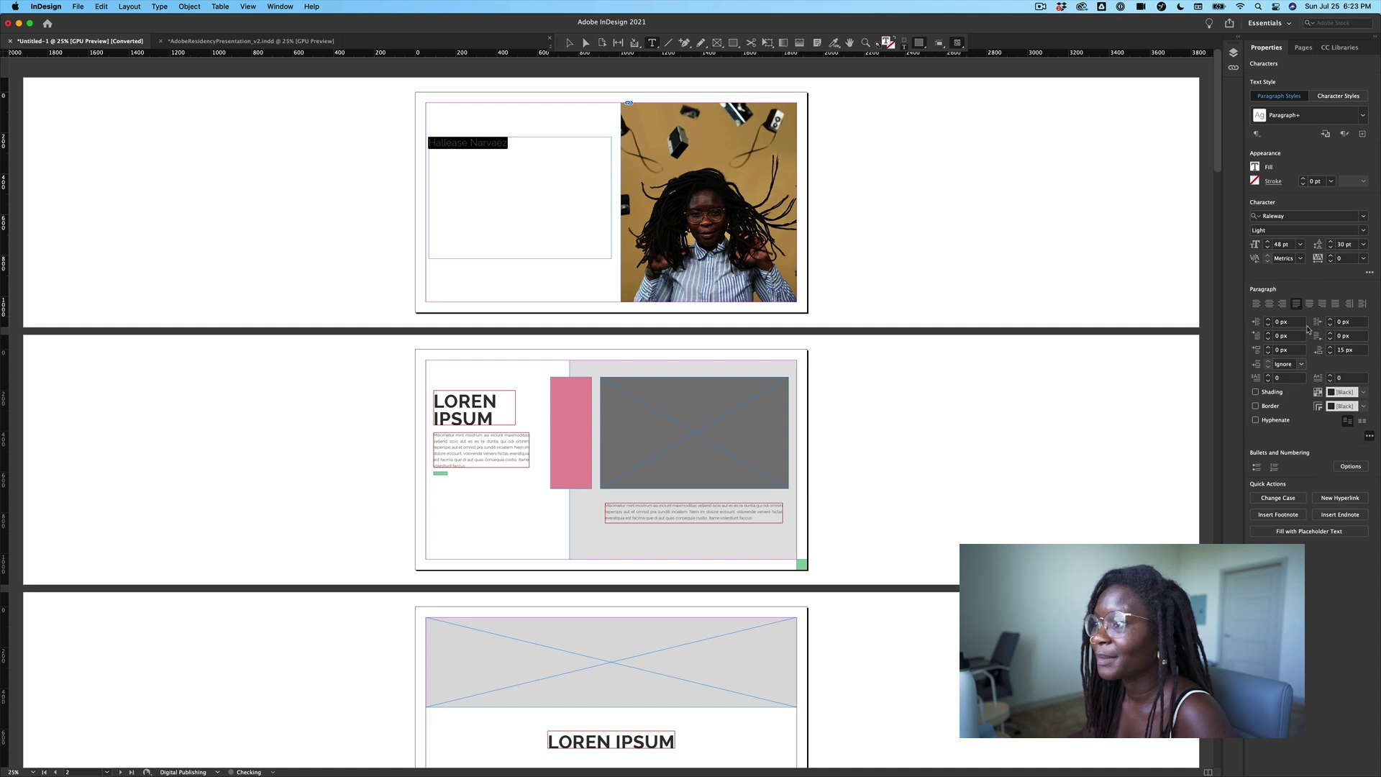
pyautogui.click(1299, 245)
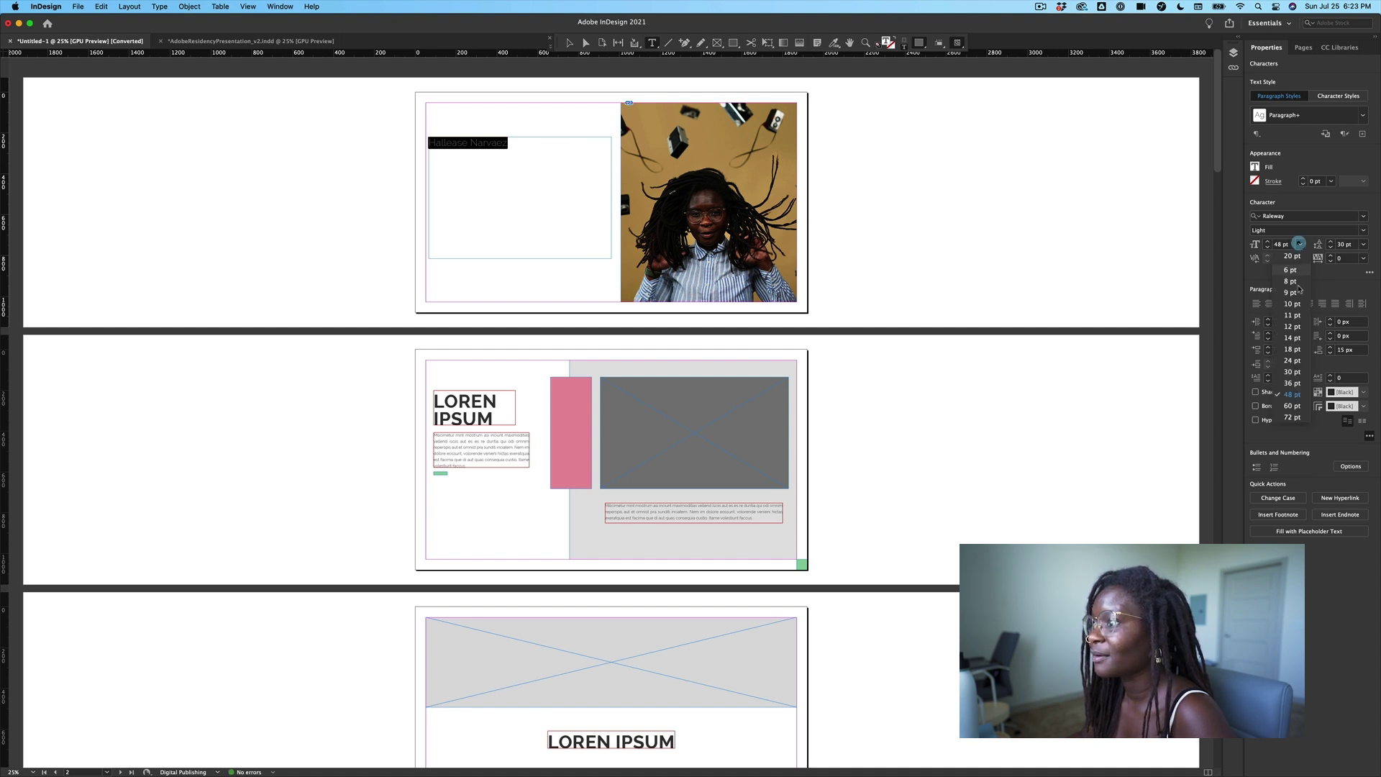
pyautogui.click(1294, 411)
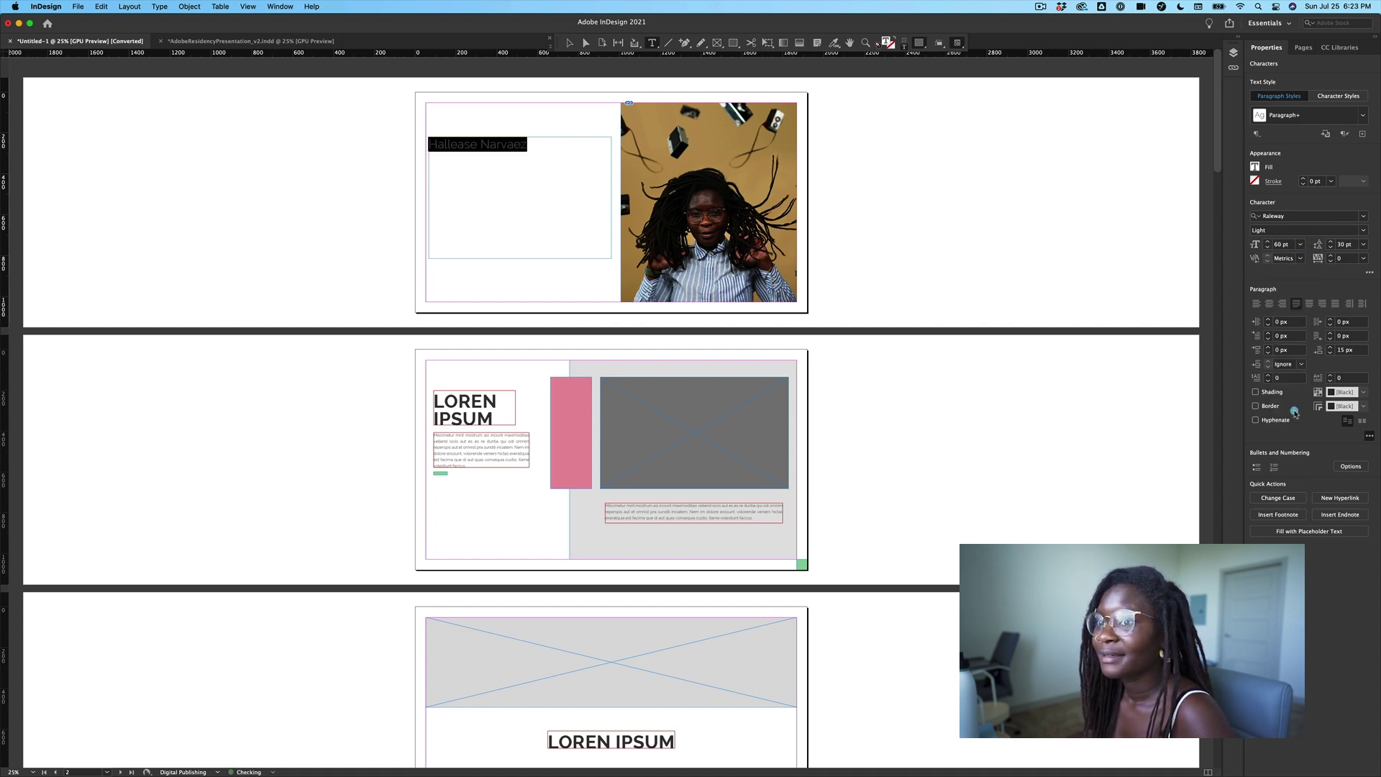
pyautogui.click(1327, 231)
pyautogui.click(1321, 279)
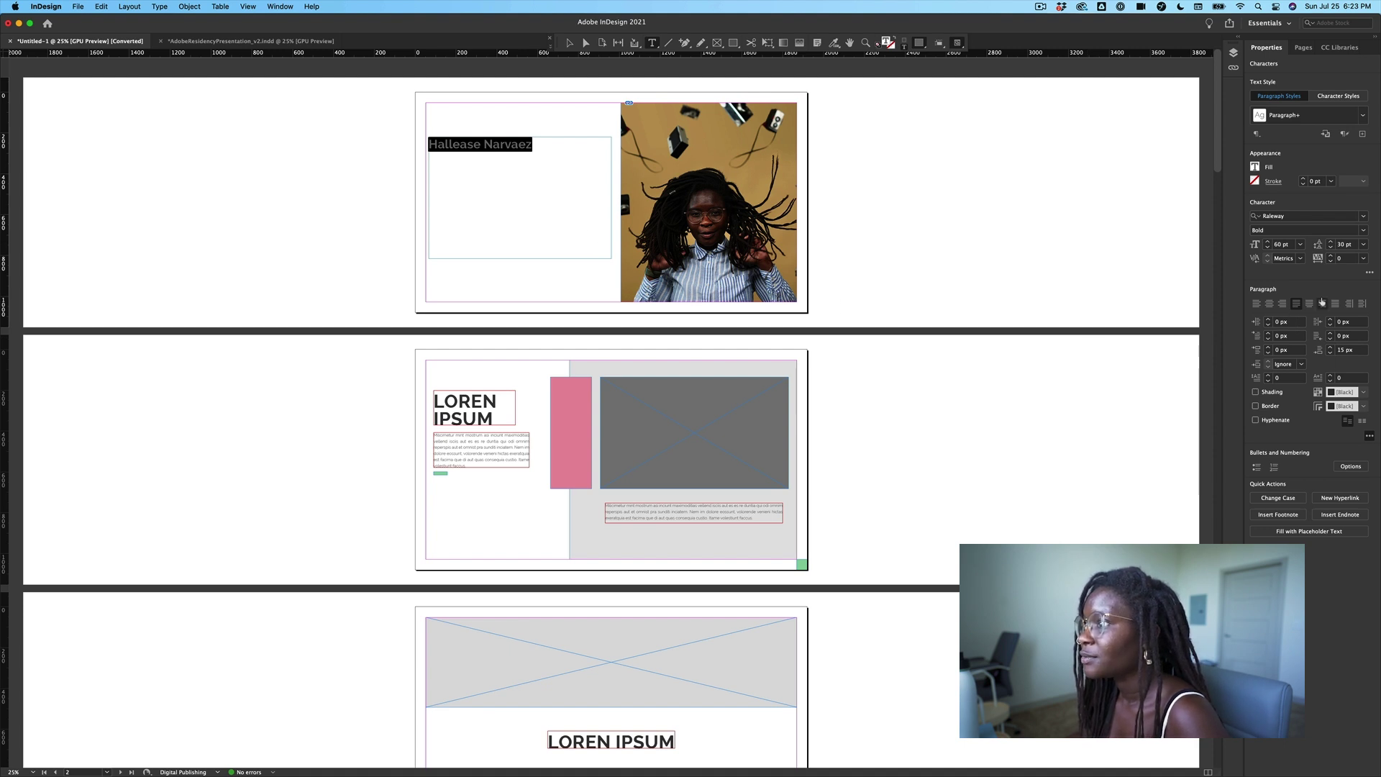
# - Retype the presenter's name in all capitals, correcting the last letter
pyautogui.click(544, 141)
pyautogui.moveTo(539, 142); pyautogui.dragTo(429, 144)
pyautogui.write('HALLEASE NARVAEX')
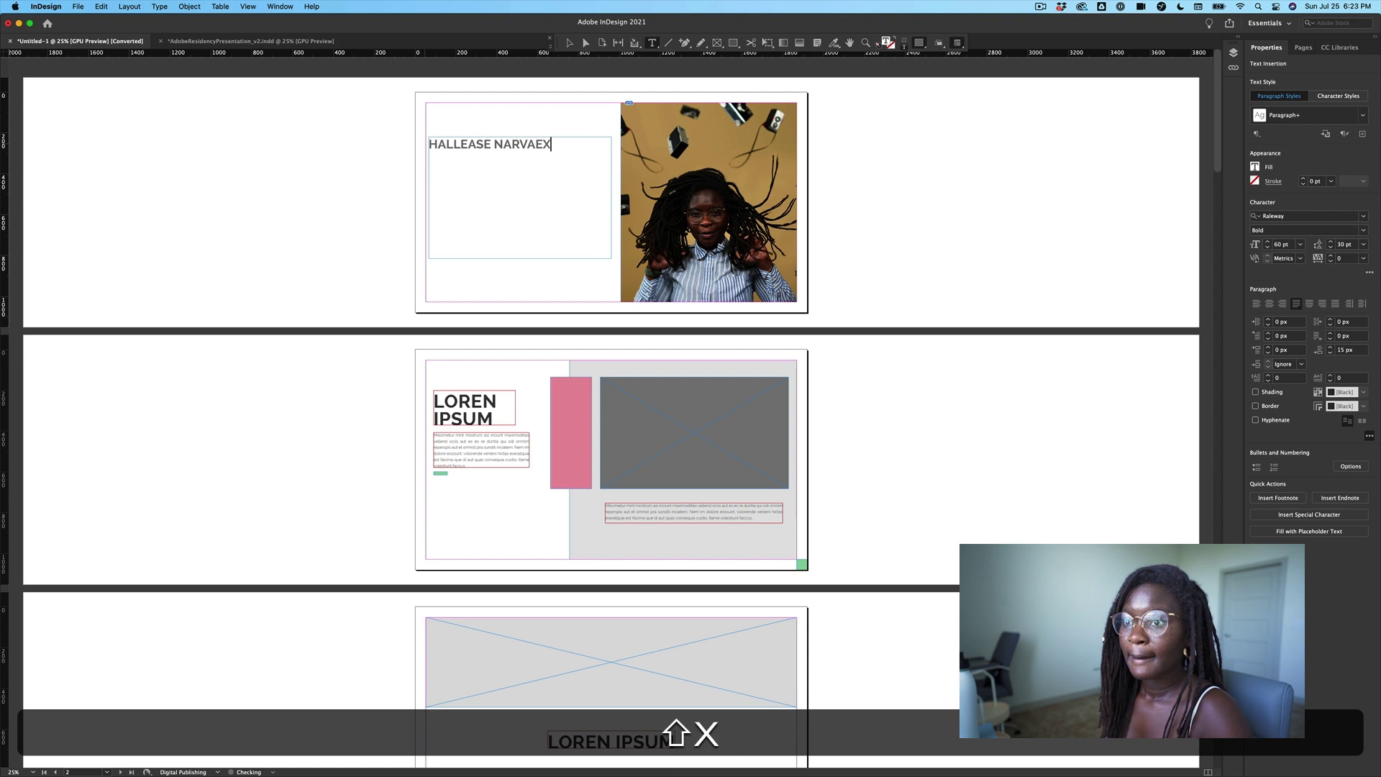
pyautogui.press('BackSpace')
pyautogui.write('Z')
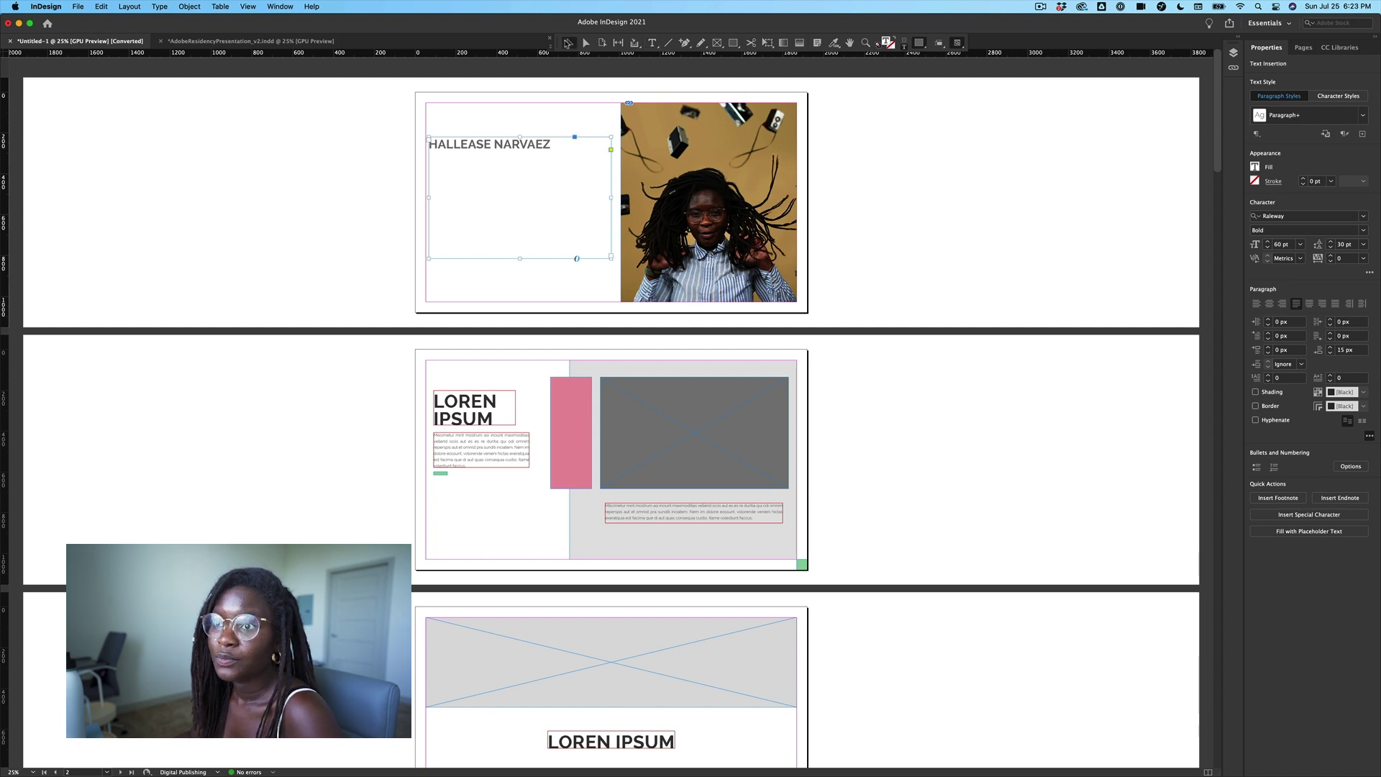
# - Resize the name frame to 639 px wide and one line high, and centre the name
pyautogui.press('Escape')
pyautogui.moveTo(609, 196); pyautogui.dragTo(558, 197)
pyautogui.moveTo(496, 257); pyautogui.dragTo(545, 128)
pyautogui.tripleClick(545, 126)
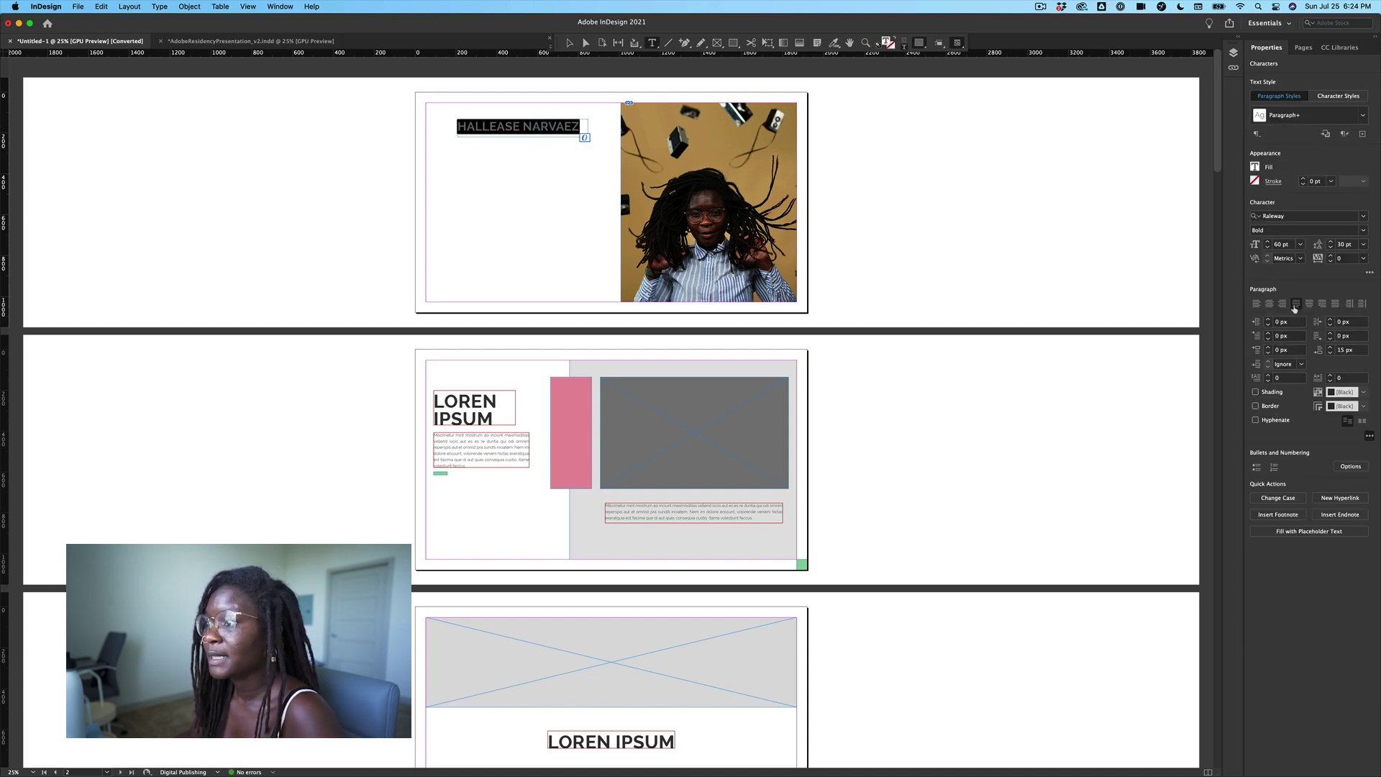
pyautogui.click(1269, 305)
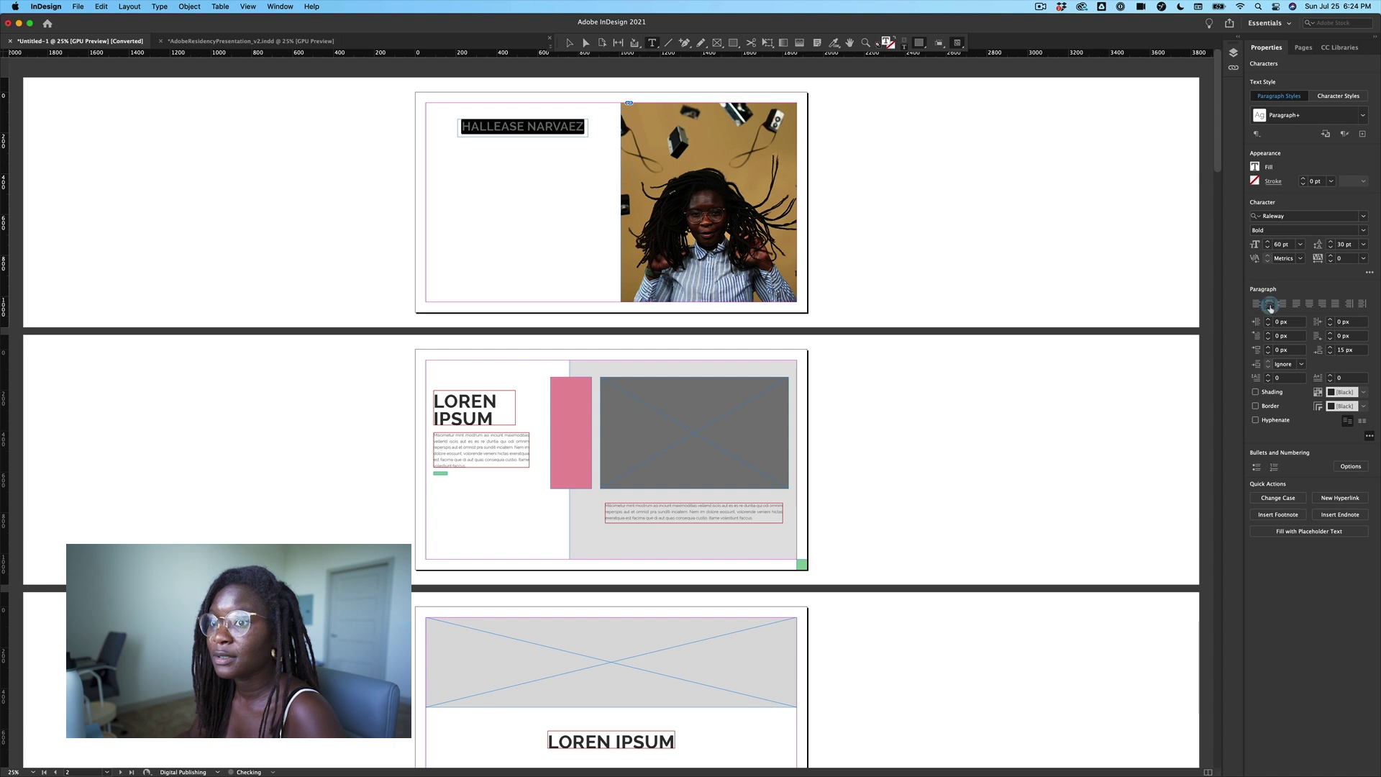
# - Move the name frame up toward the top of the slide
pyautogui.click(569, 43)
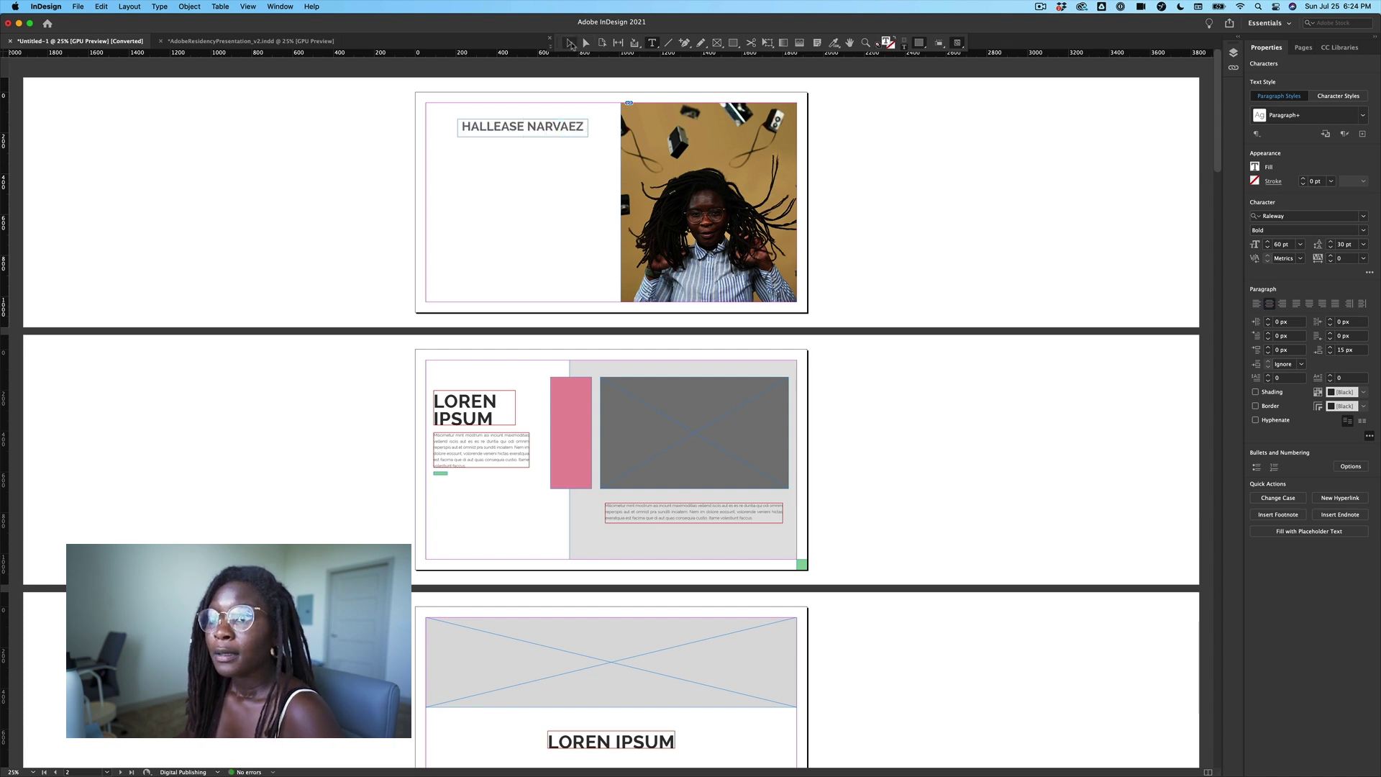
pyautogui.moveTo(549, 129); pyautogui.dragTo(543, 111)
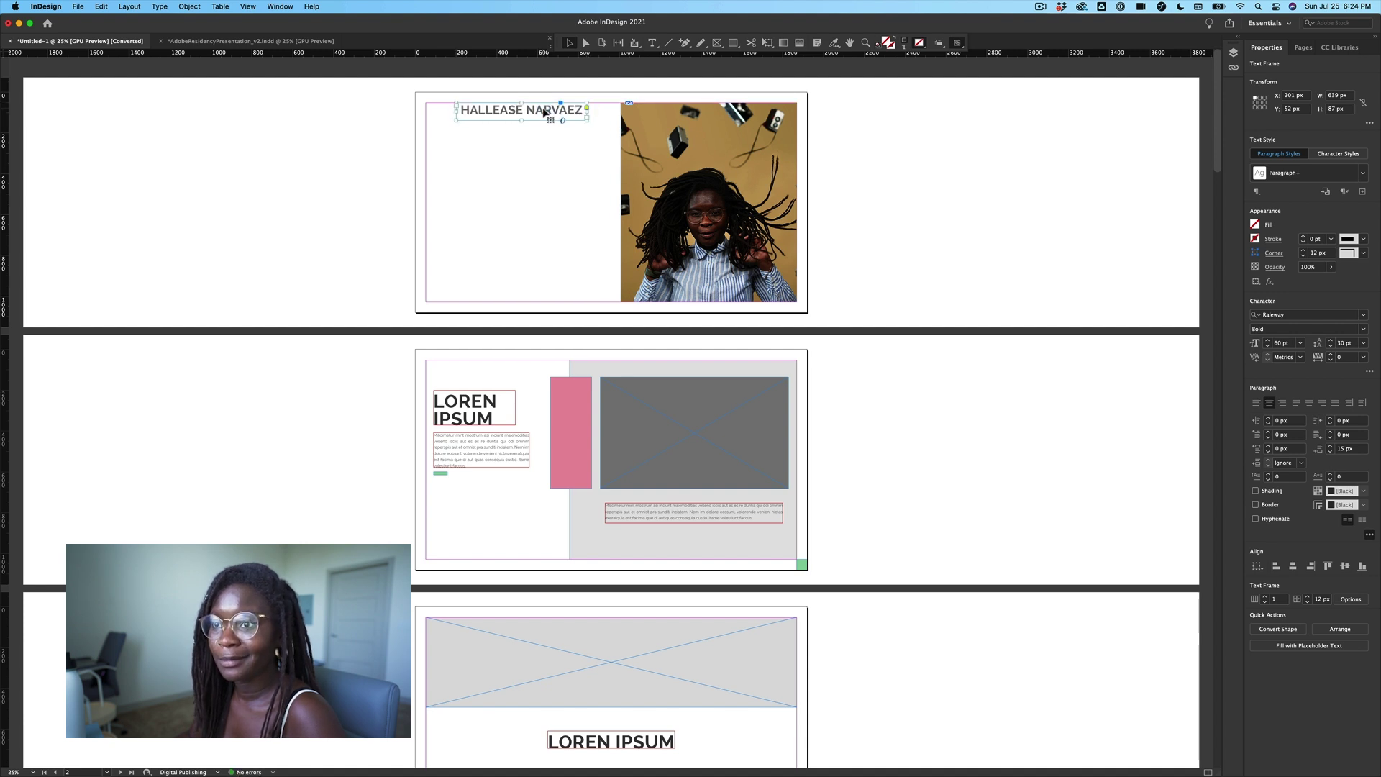
pyautogui.click(477, 189)
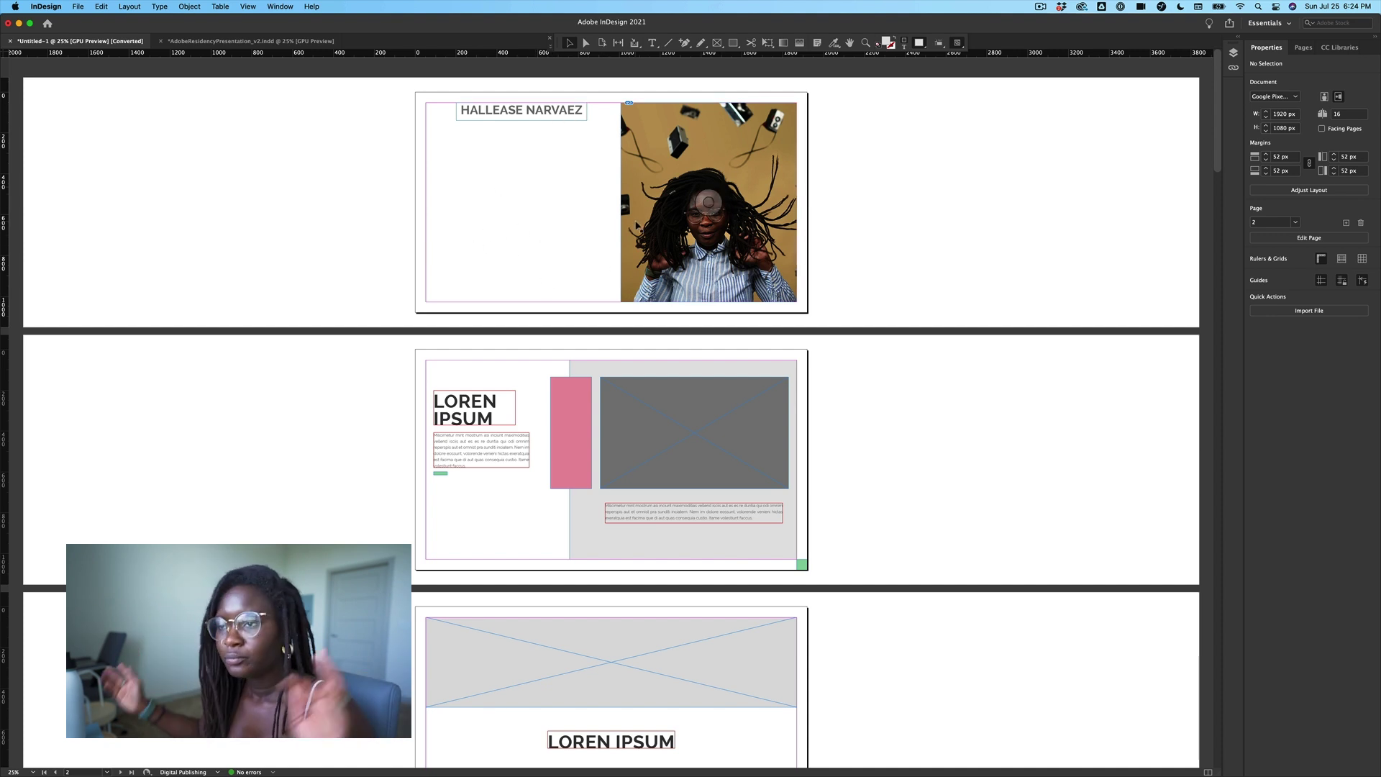
pyautogui.click(731, 155)
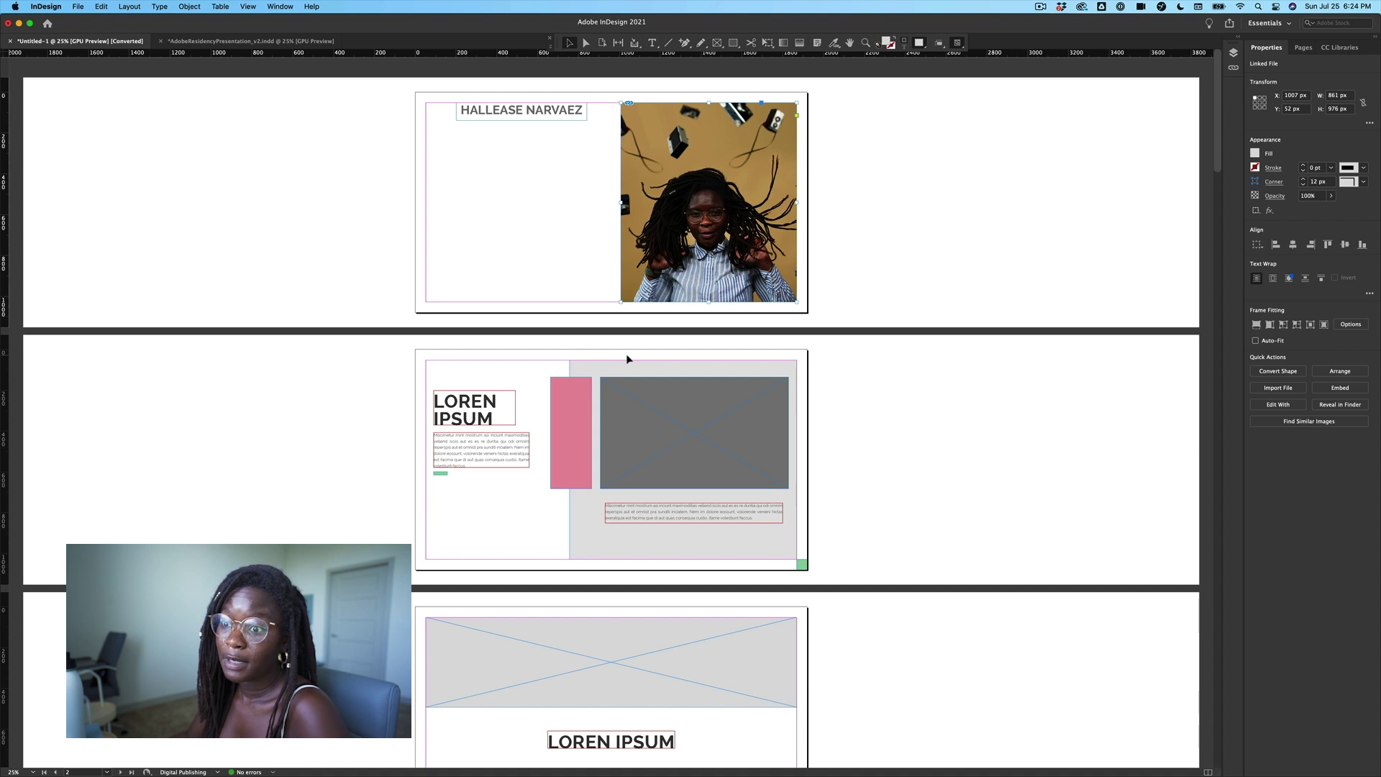
# - Copy page 2's pink vertical bar onto the first slide, then select the blue bar in AdobeResidencyPresentation_v2
pyautogui.click(576, 405)
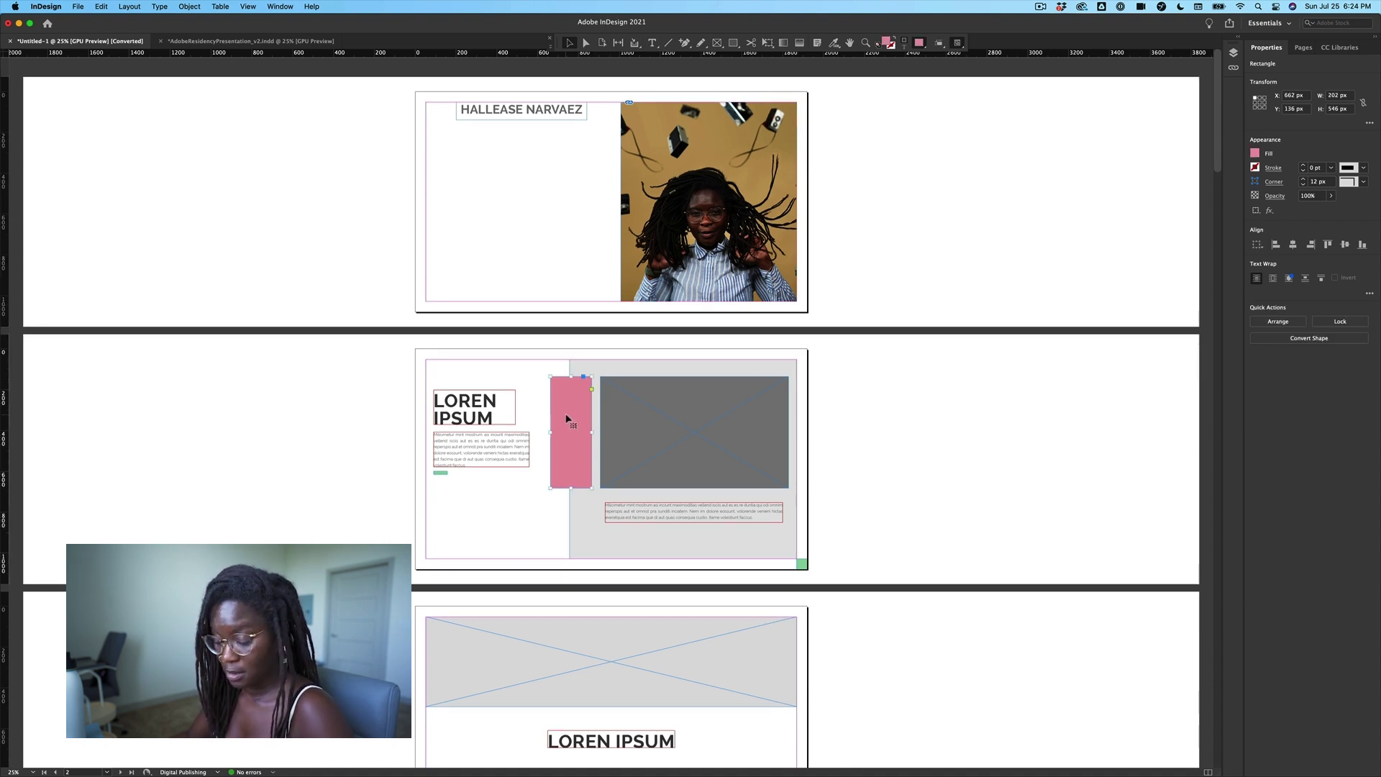
pyautogui.press('super+c')
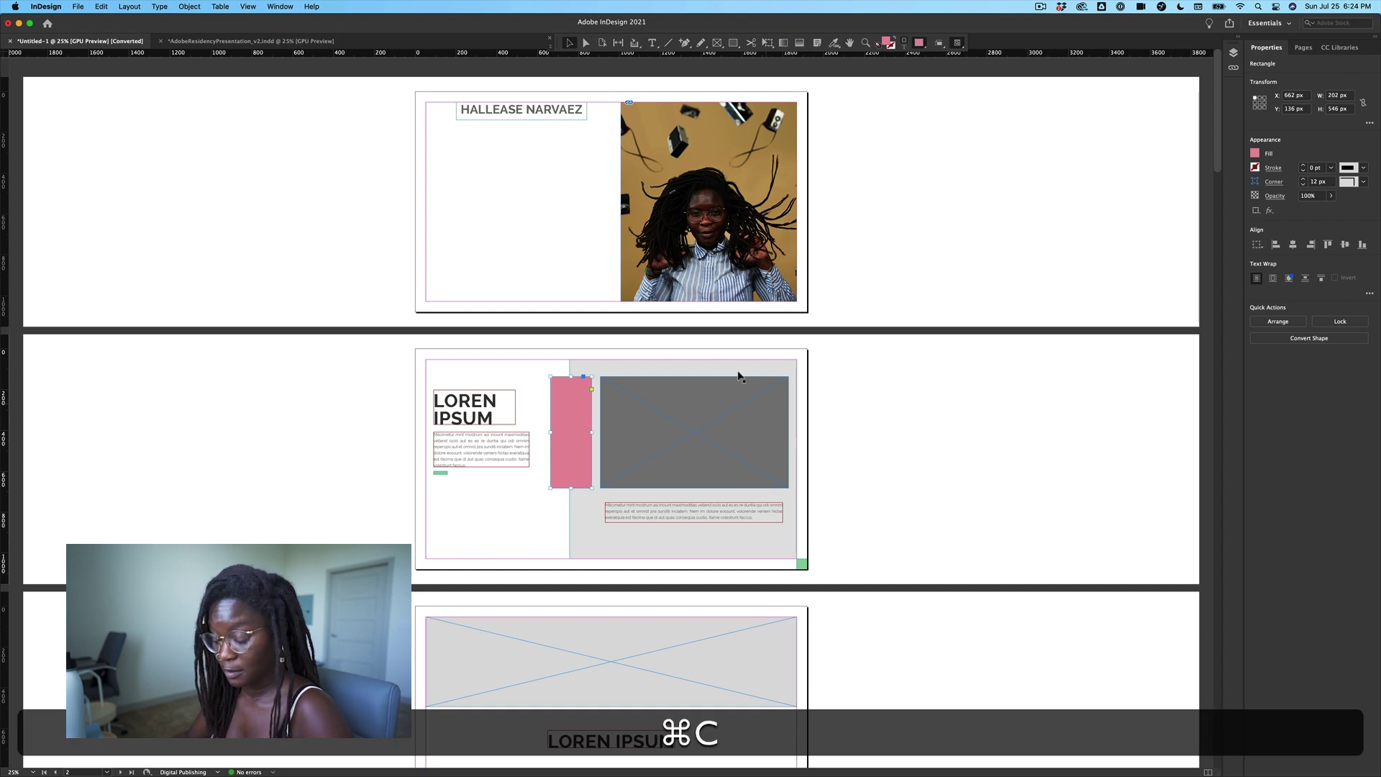
pyautogui.click(476, 155)
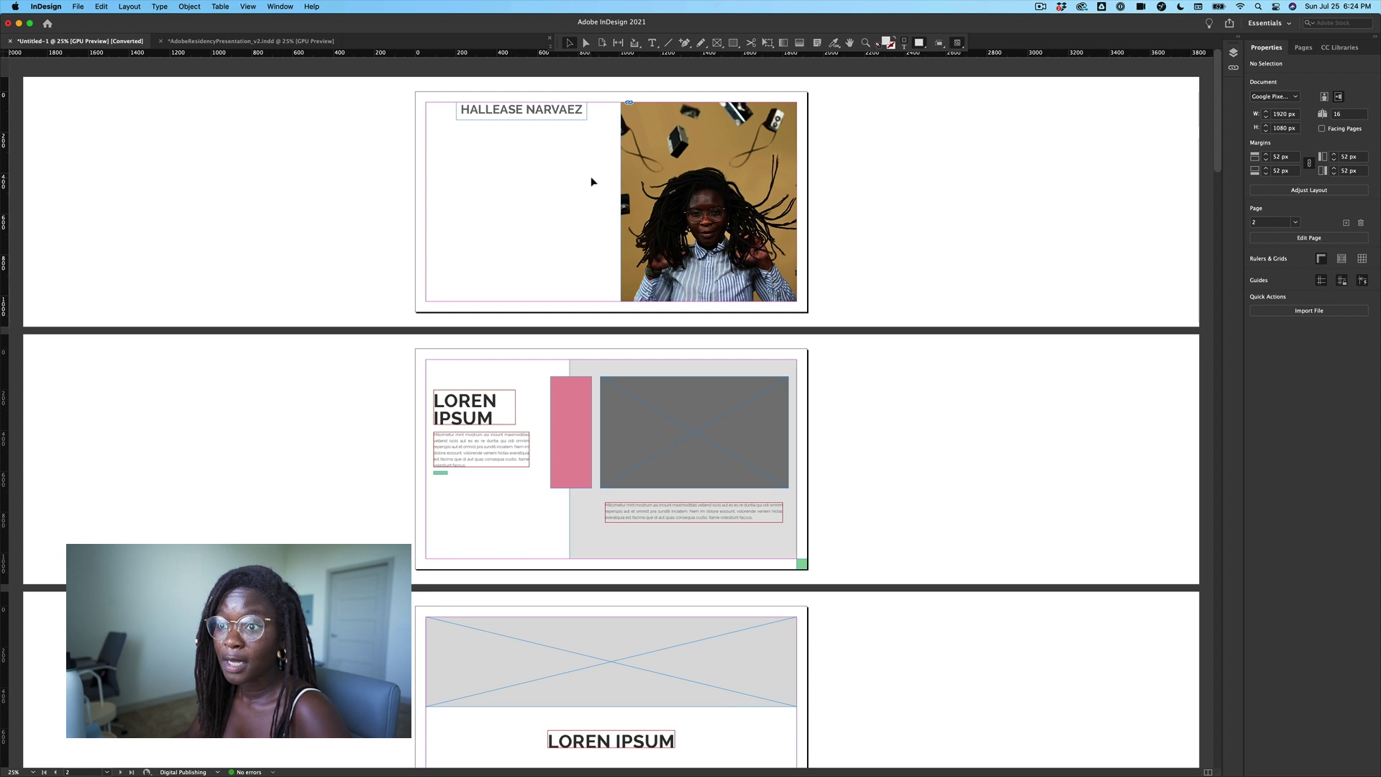
pyautogui.press('super+v')
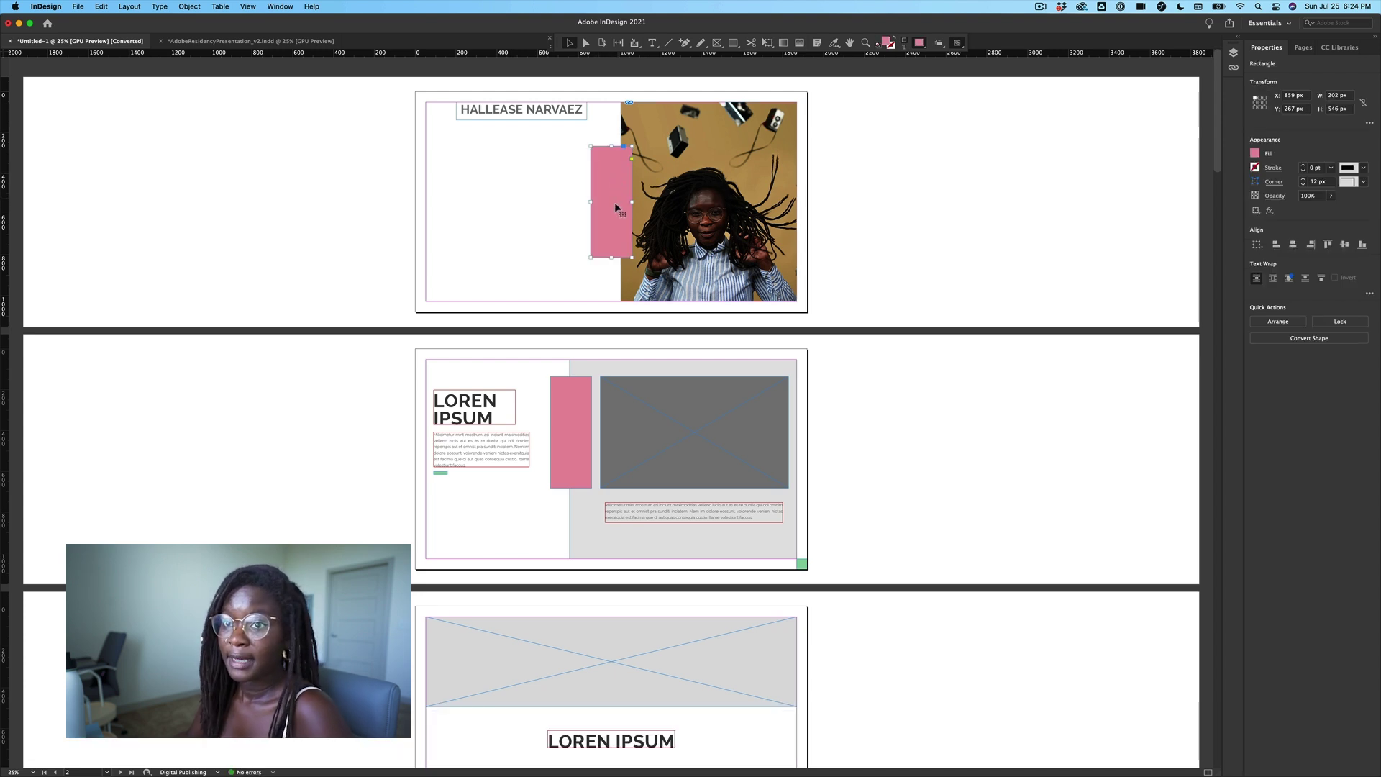
pyautogui.click(238, 40)
pyautogui.click(579, 389)
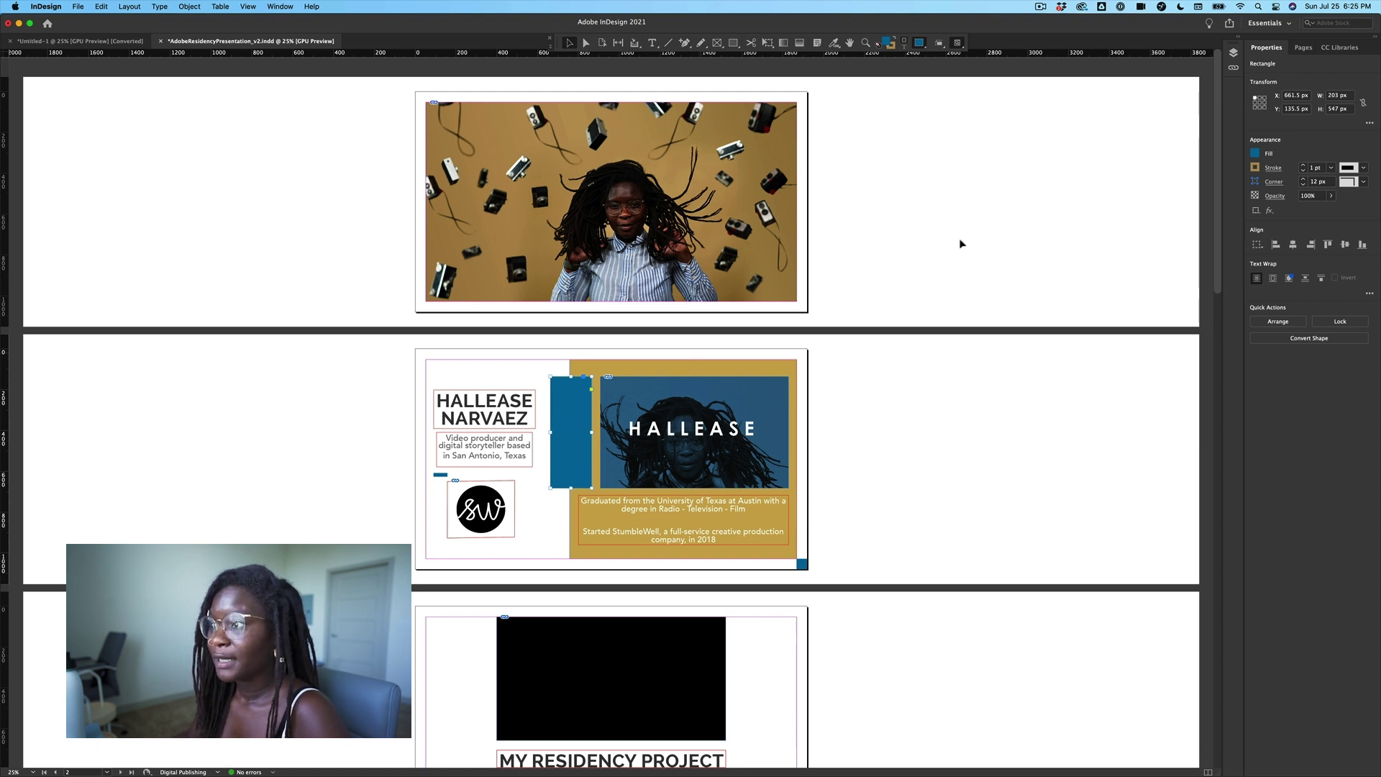
# - Copy the reference blue bar's hex colour 007dae from its Color Picker
pyautogui.click(1256, 156)
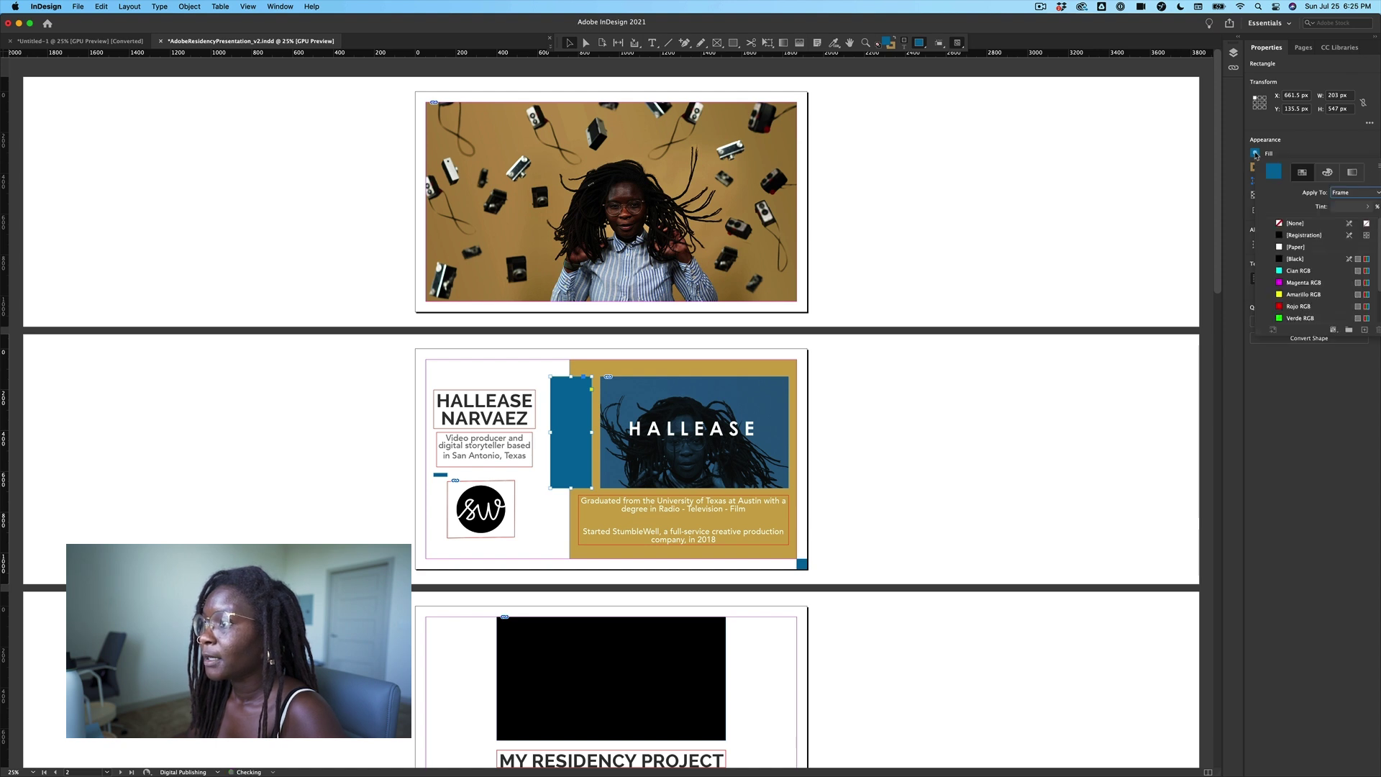
pyautogui.doubleClick(1260, 174)
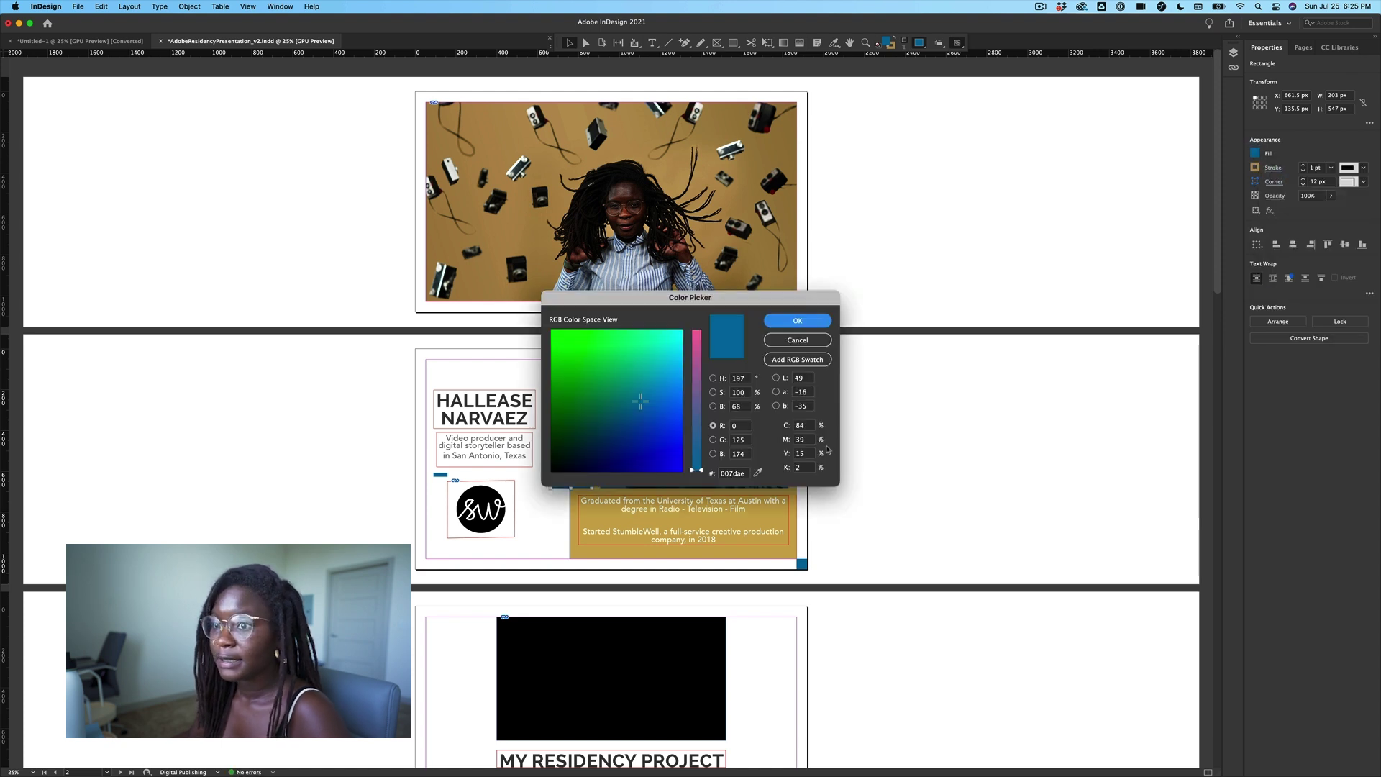
pyautogui.doubleClick(741, 474)
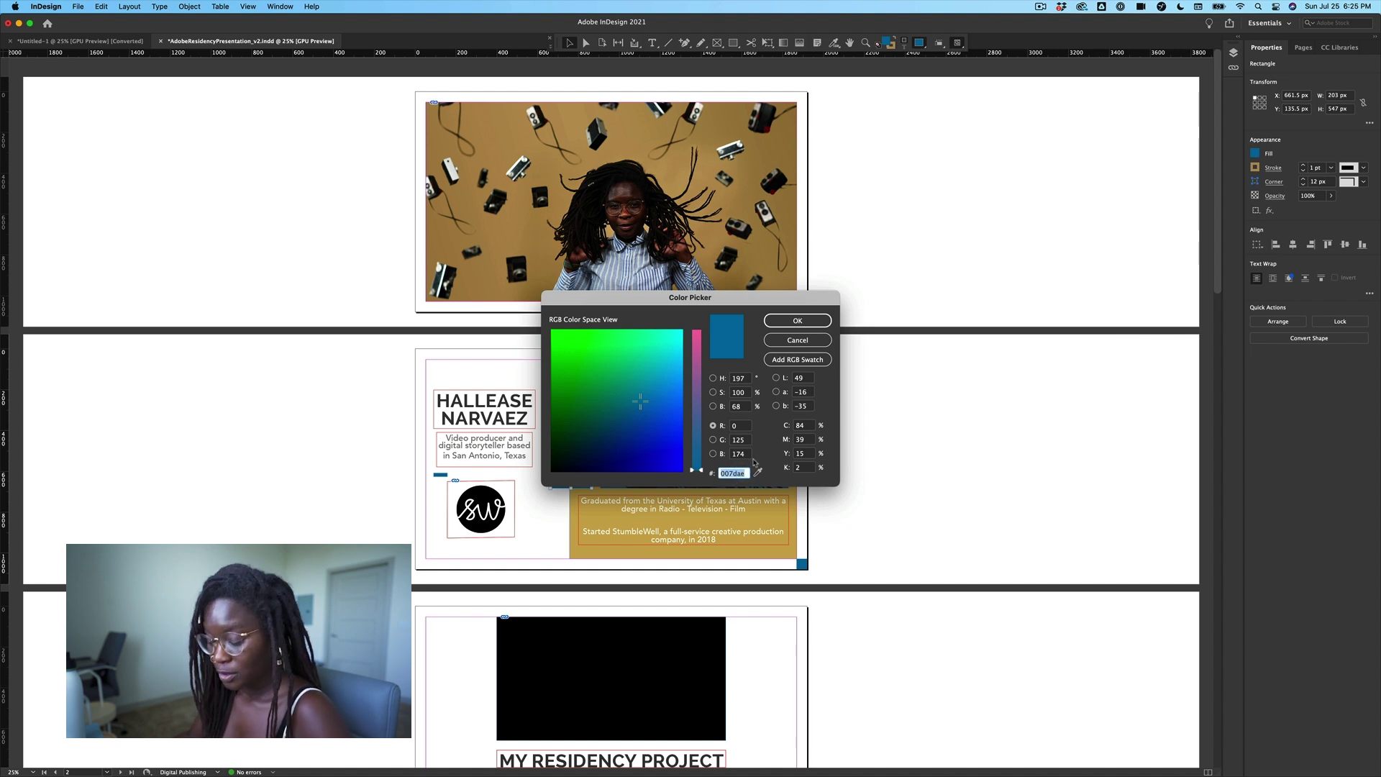
pyautogui.press('super+c')
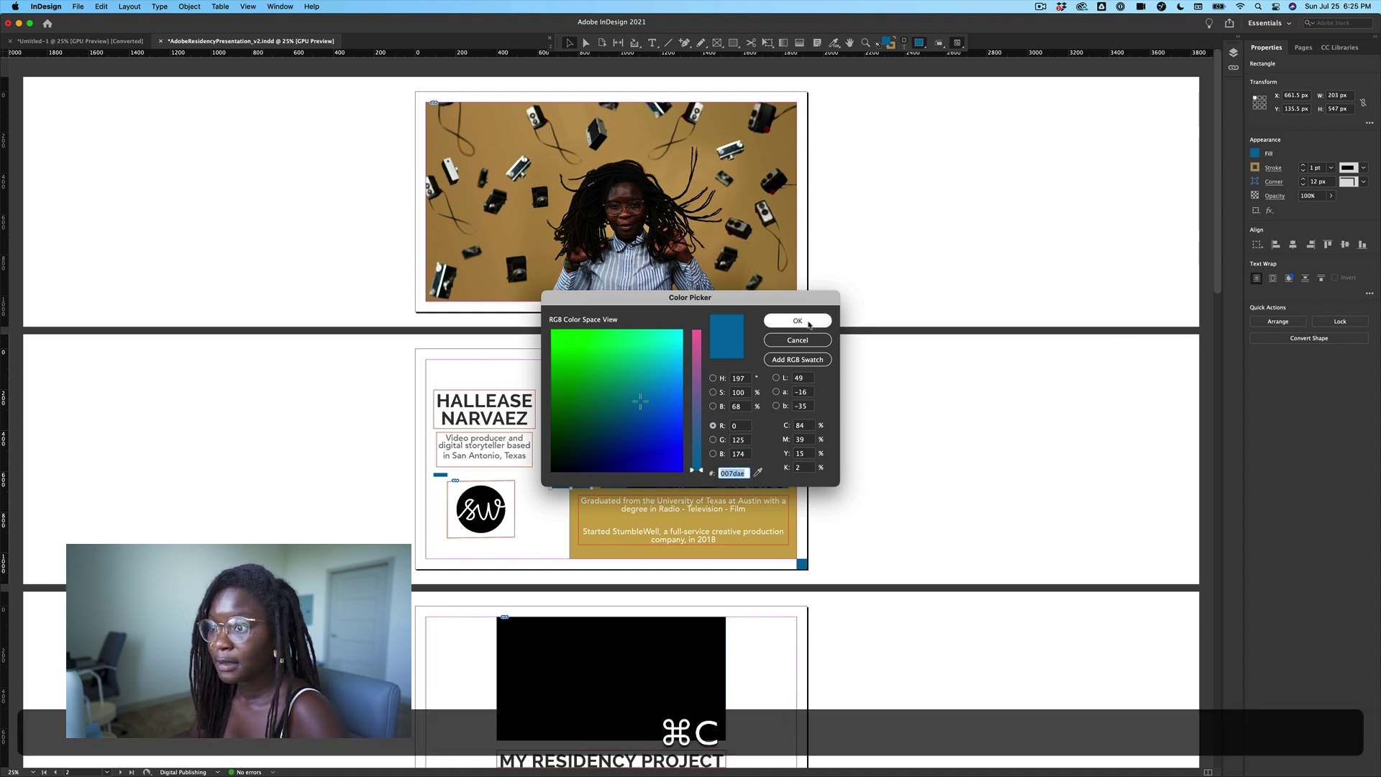
pyautogui.click(798, 321)
# - In Untitled-1, replace the pasted bar's ed9fae fill with 007dae and move the name down beside it
pyautogui.click(79, 41)
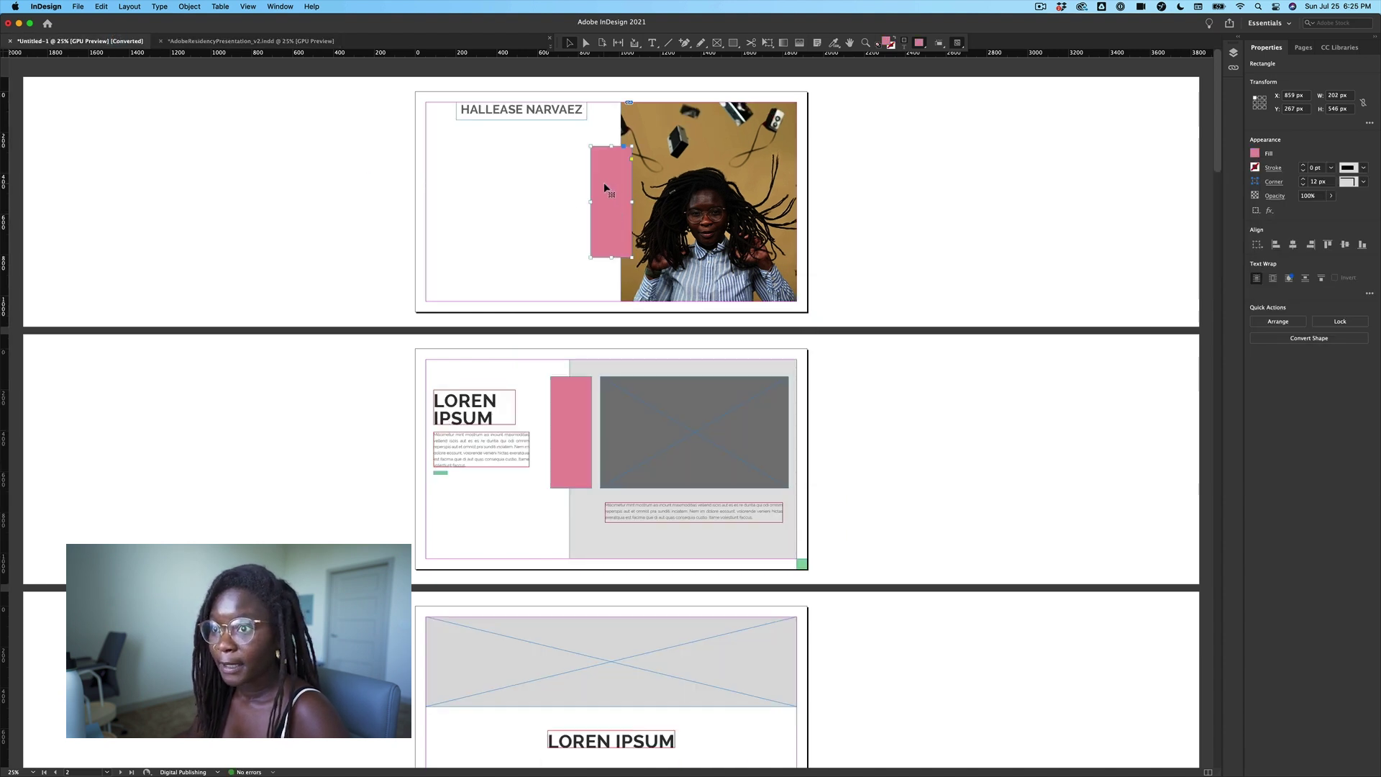
pyautogui.click(1254, 154)
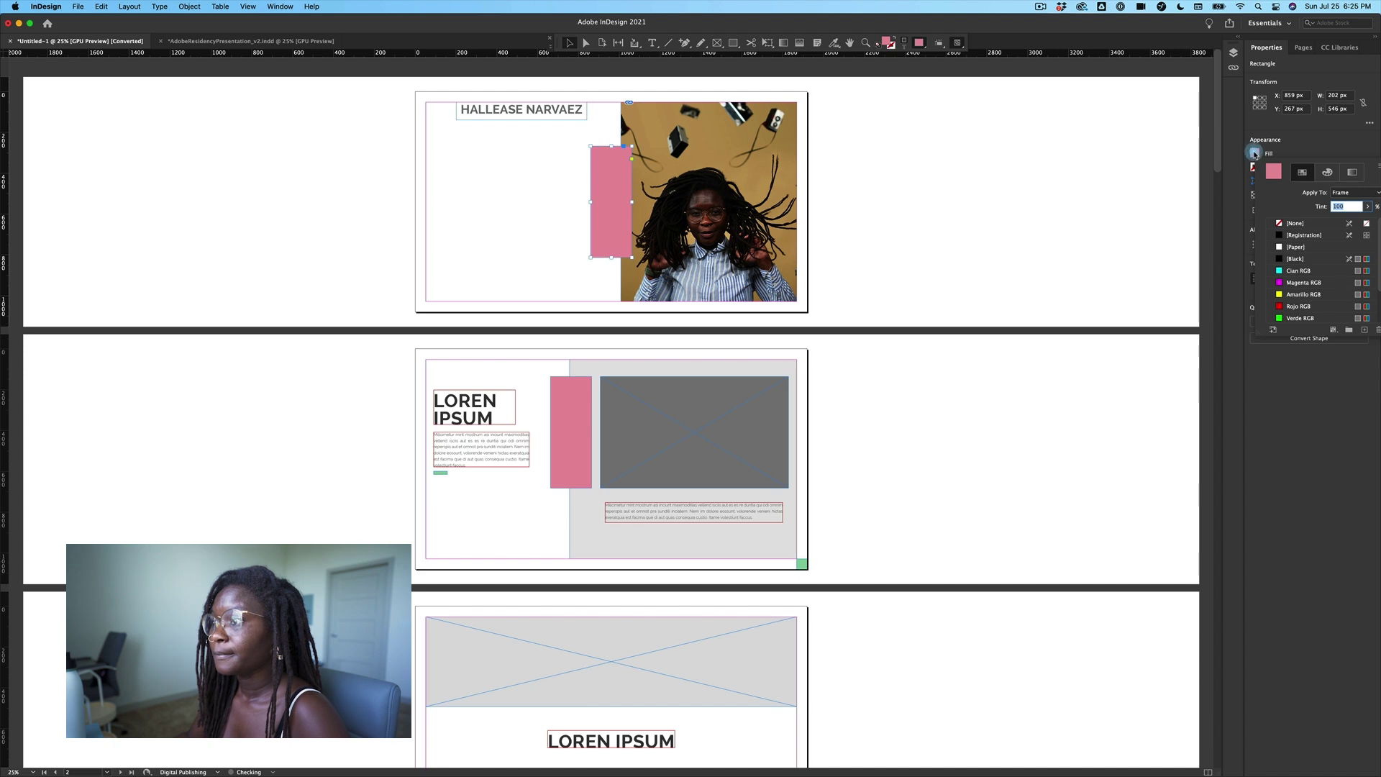
pyautogui.doubleClick(1255, 154)
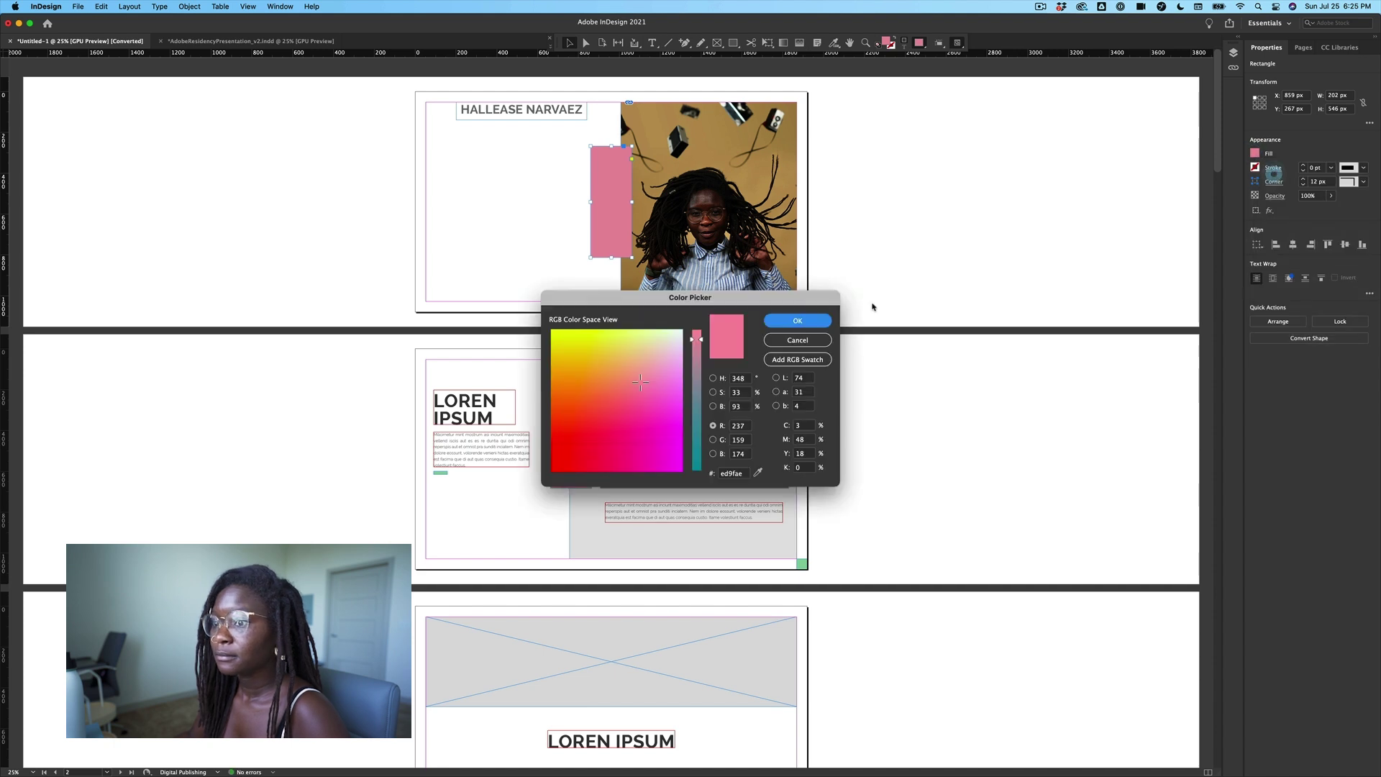
pyautogui.doubleClick(741, 478)
pyautogui.press('super+v')
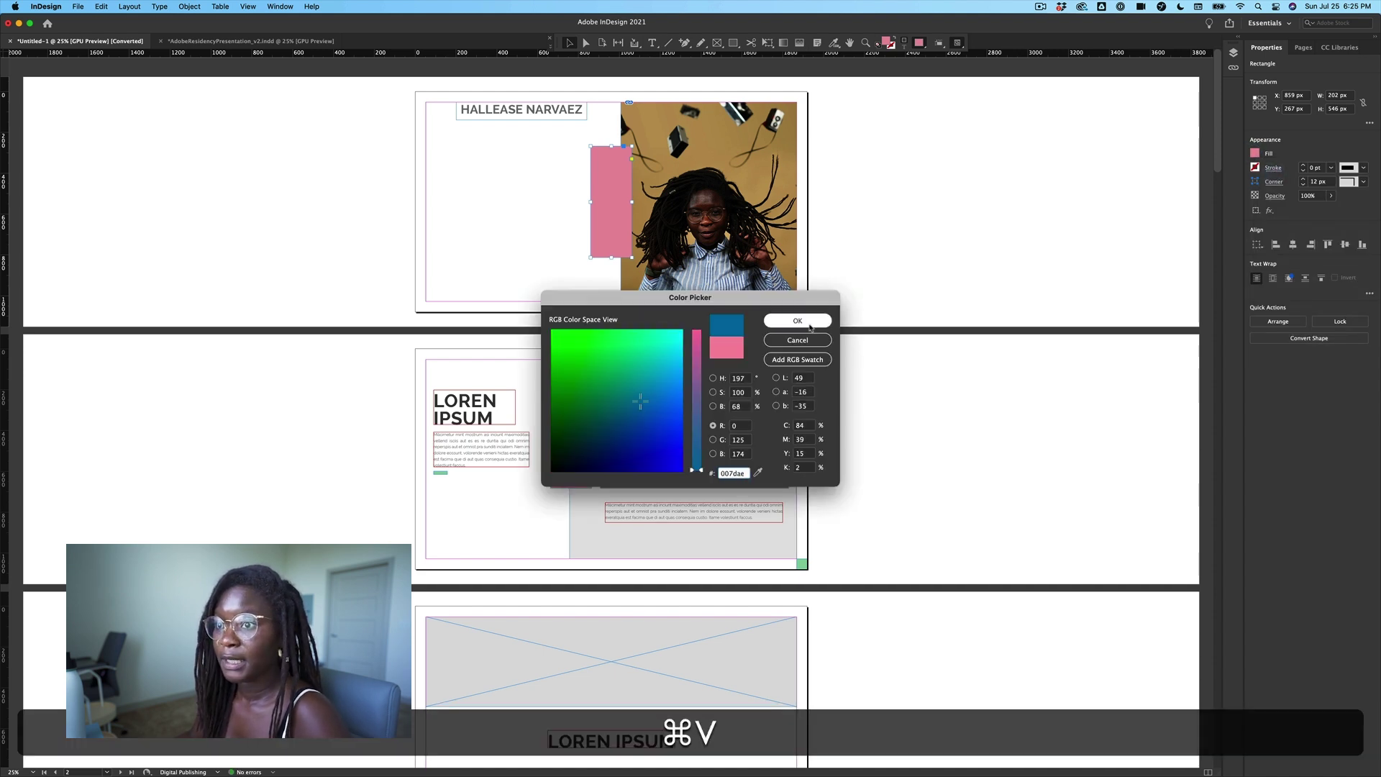
pyautogui.click(809, 328)
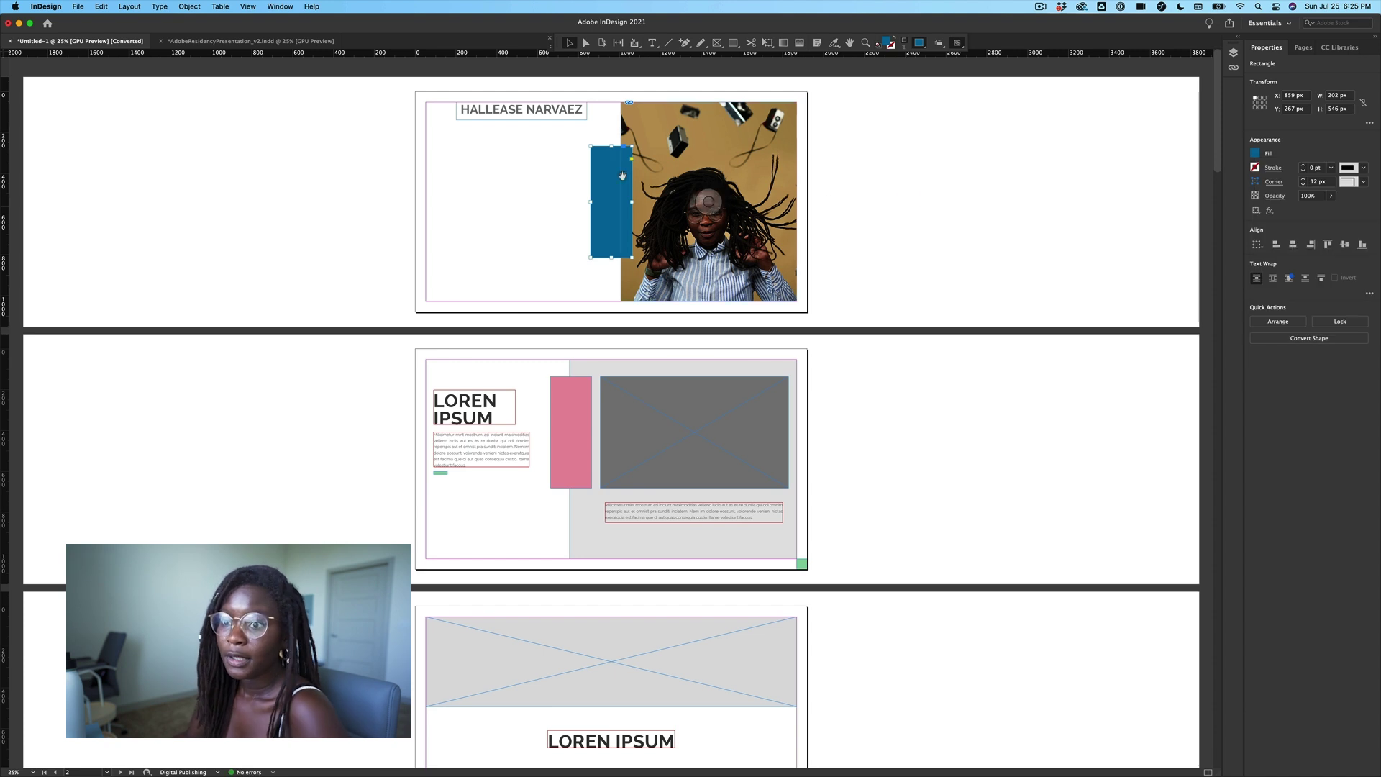
pyautogui.moveTo(530, 109); pyautogui.dragTo(515, 142)
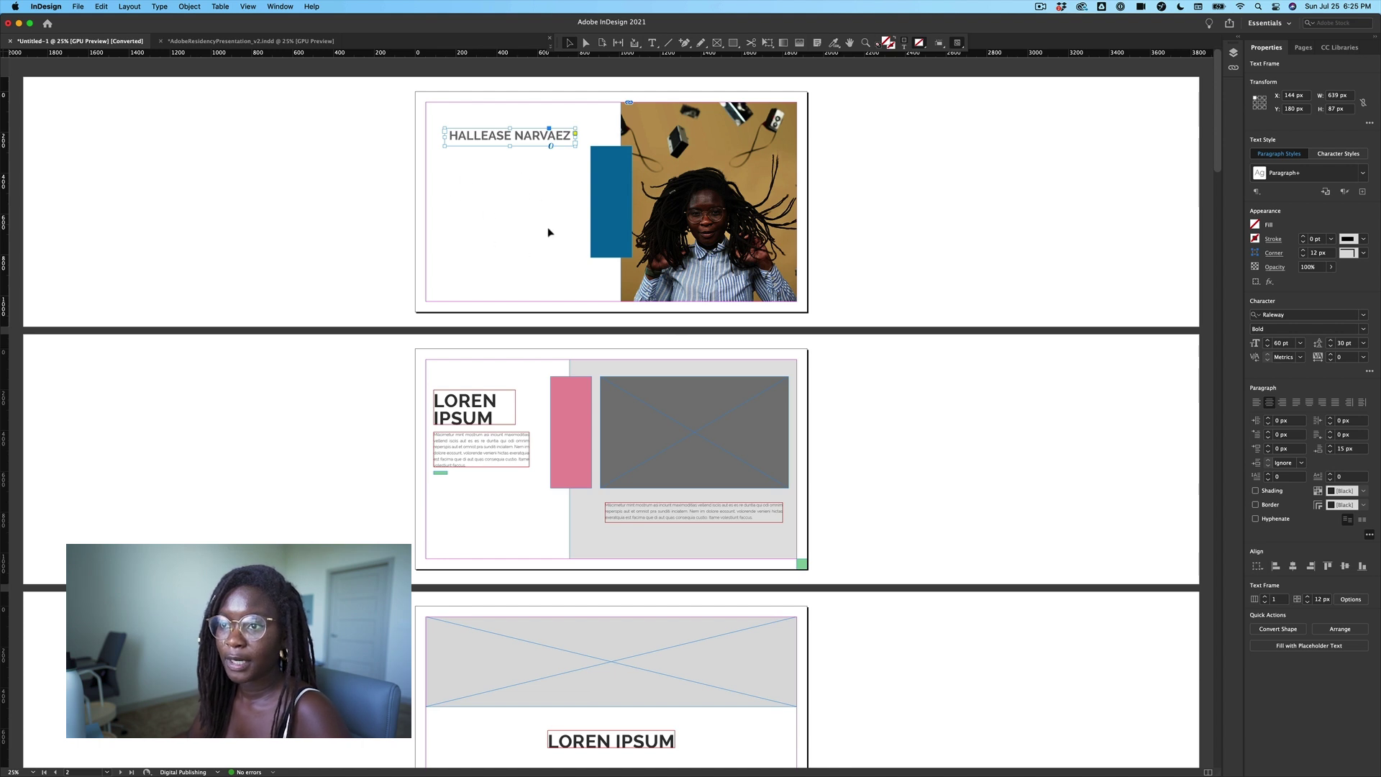
# - Zoom to 50% and compare Untitled-1 against the AdobeResidencyPresentation_v2 document
pyautogui.click(914, 192)
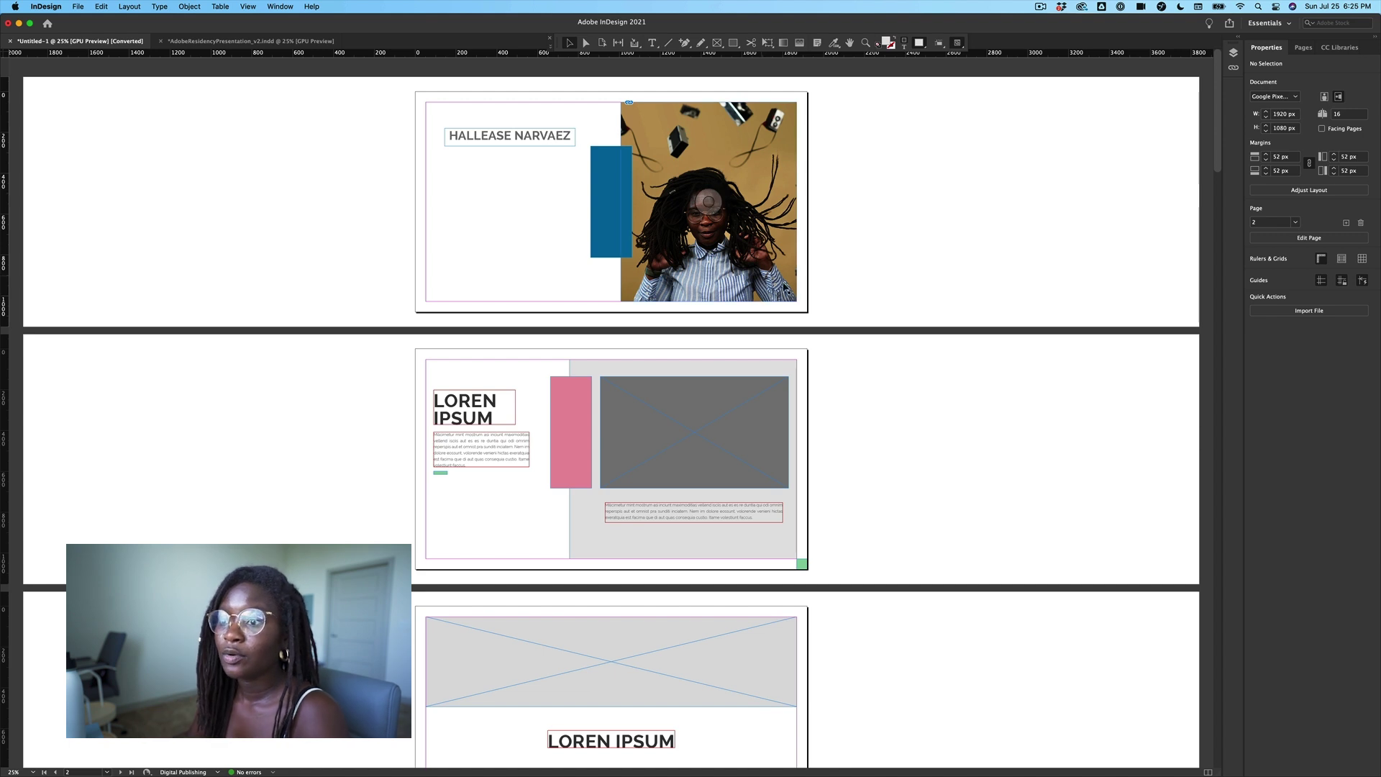
pyautogui.scroll(-2, 789, 424)
pyautogui.scroll(2, 788, 424)
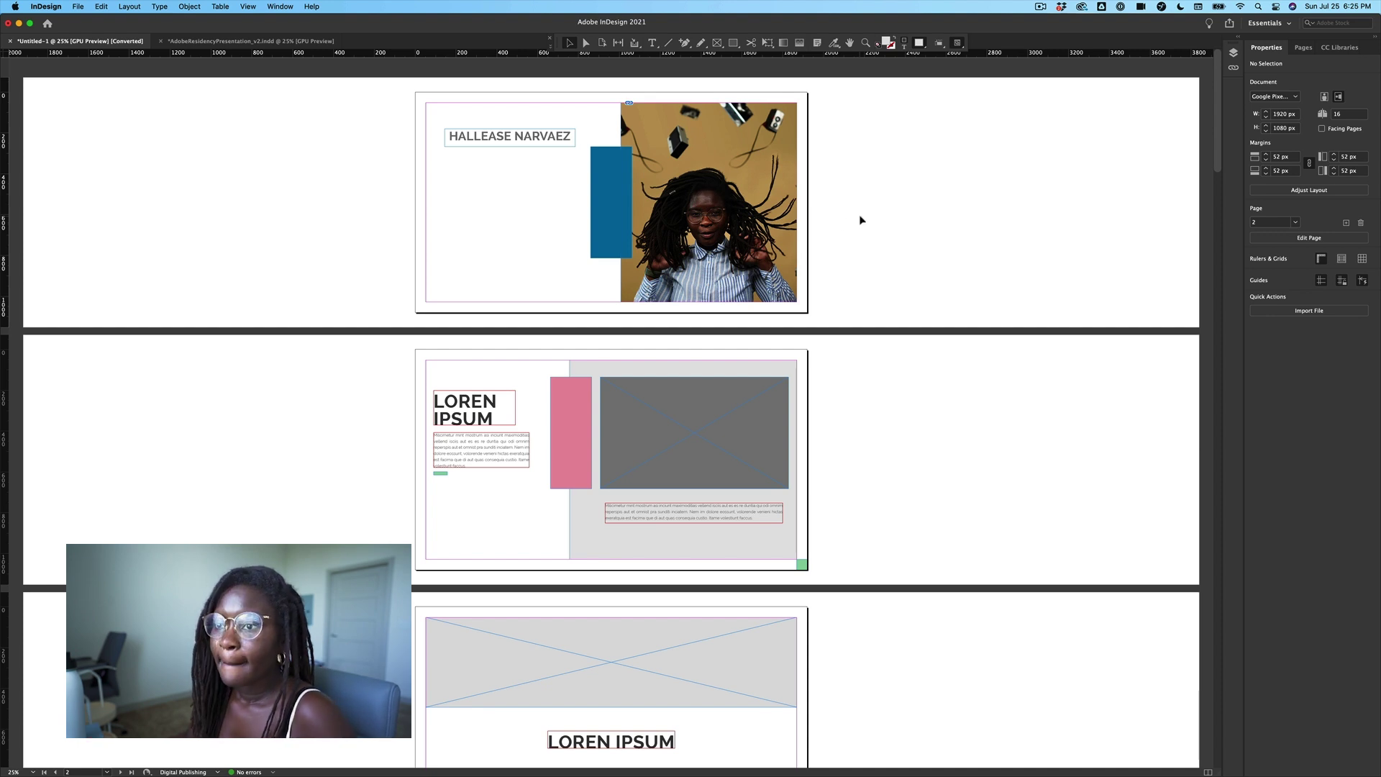
pyautogui.scroll(-3, 860, 219)
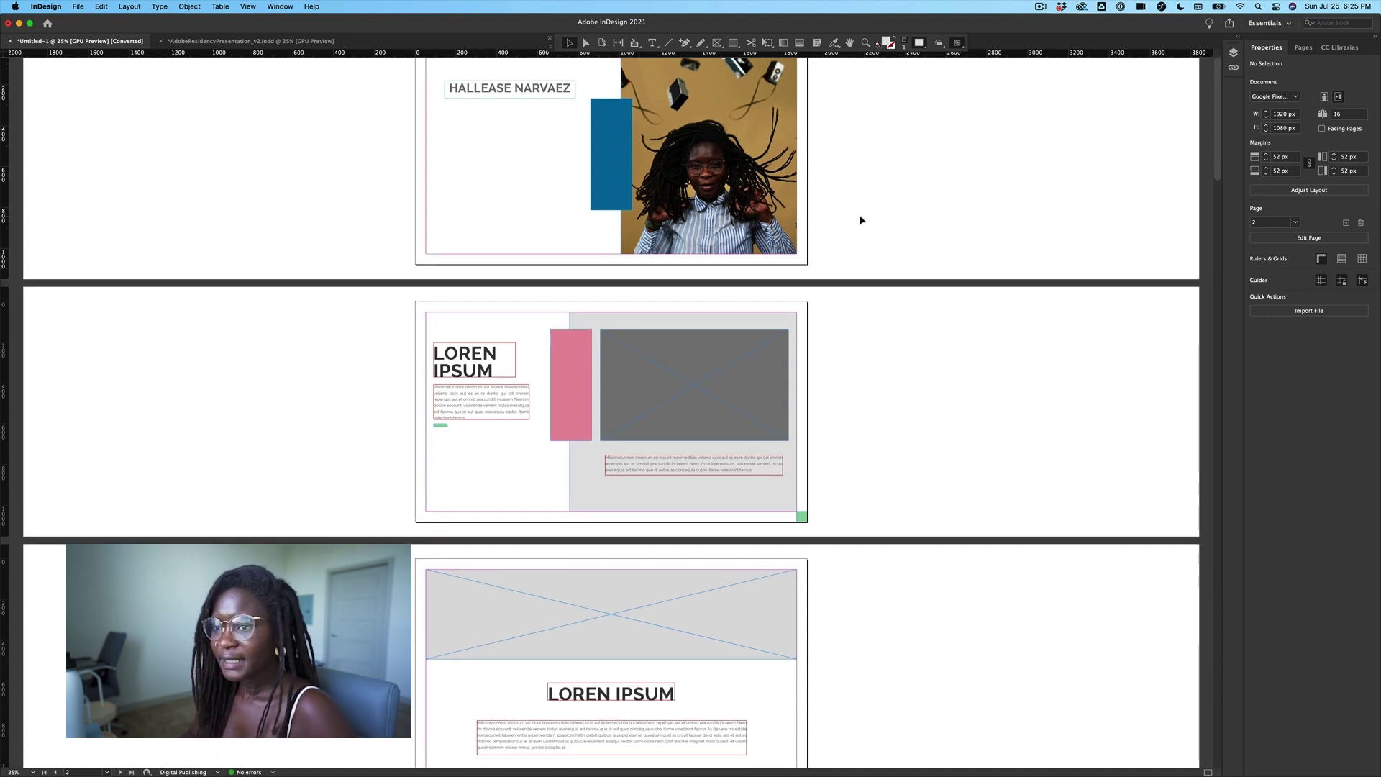
pyautogui.press('super+equal')
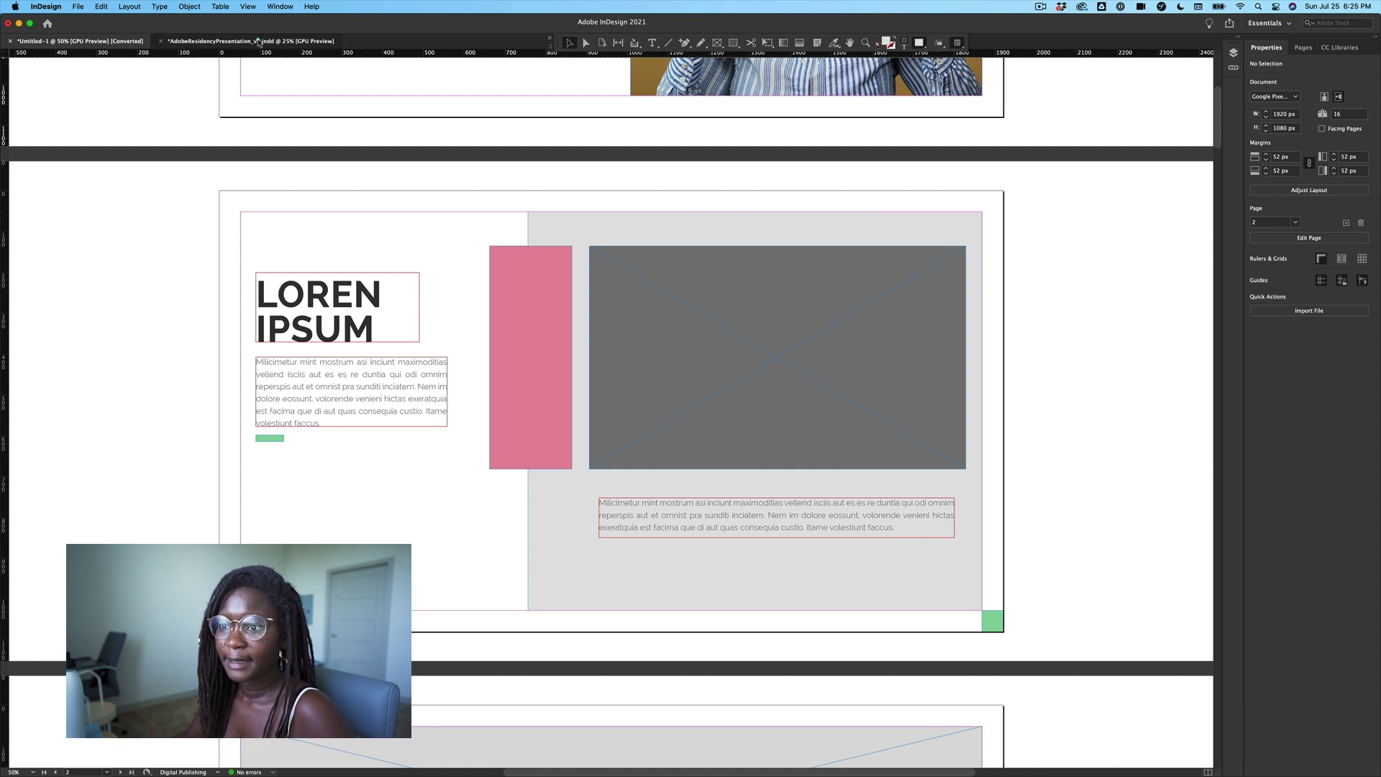
pyautogui.click(259, 42)
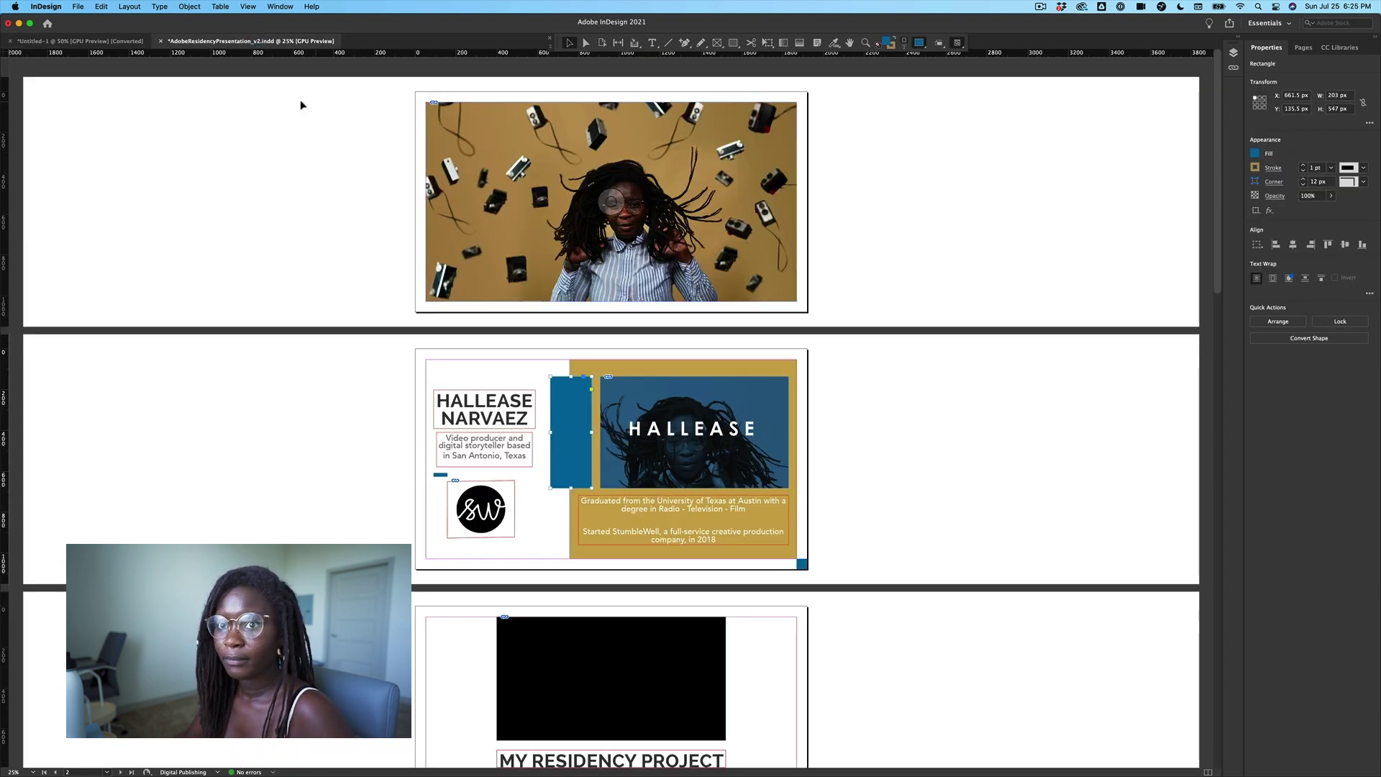
pyautogui.click(108, 41)
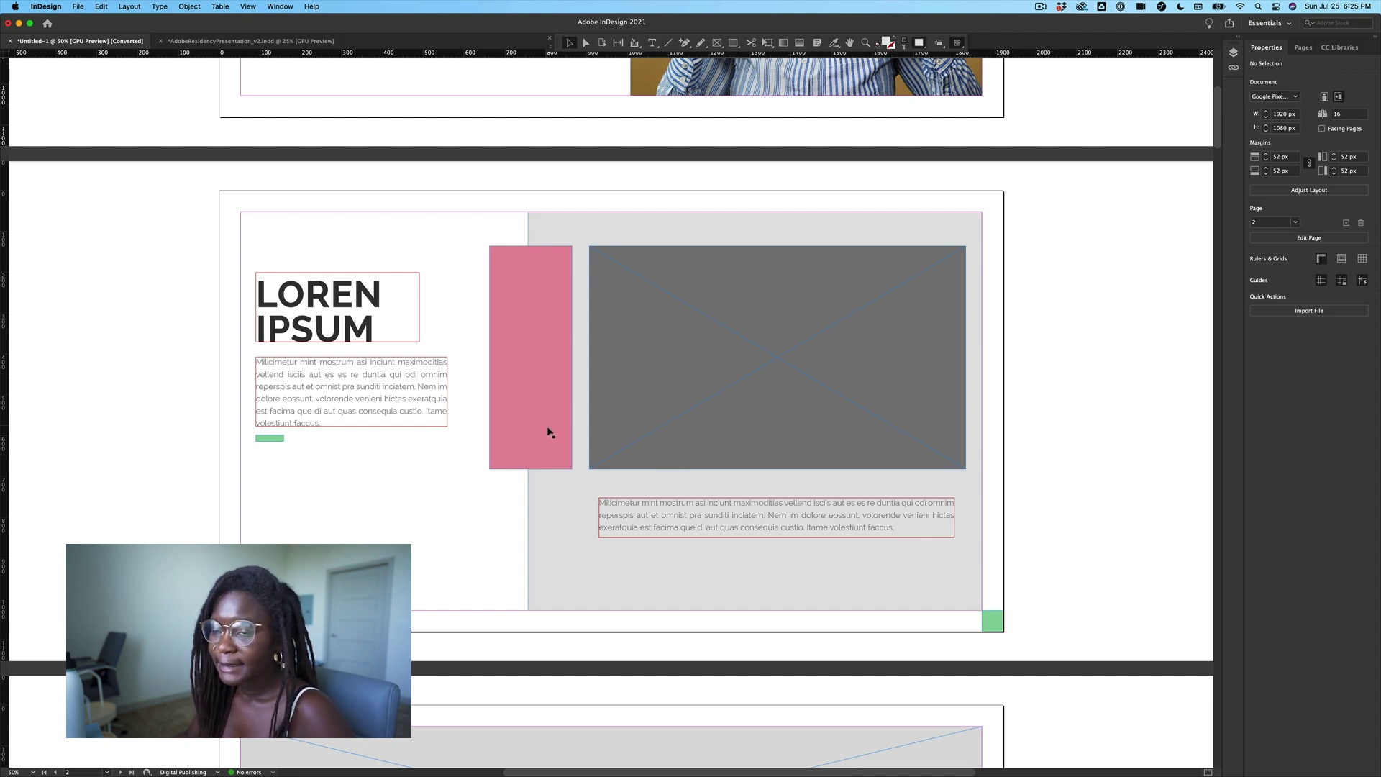
pyautogui.scroll(2, 549, 433)
pyautogui.scroll(-1, 539, 432)
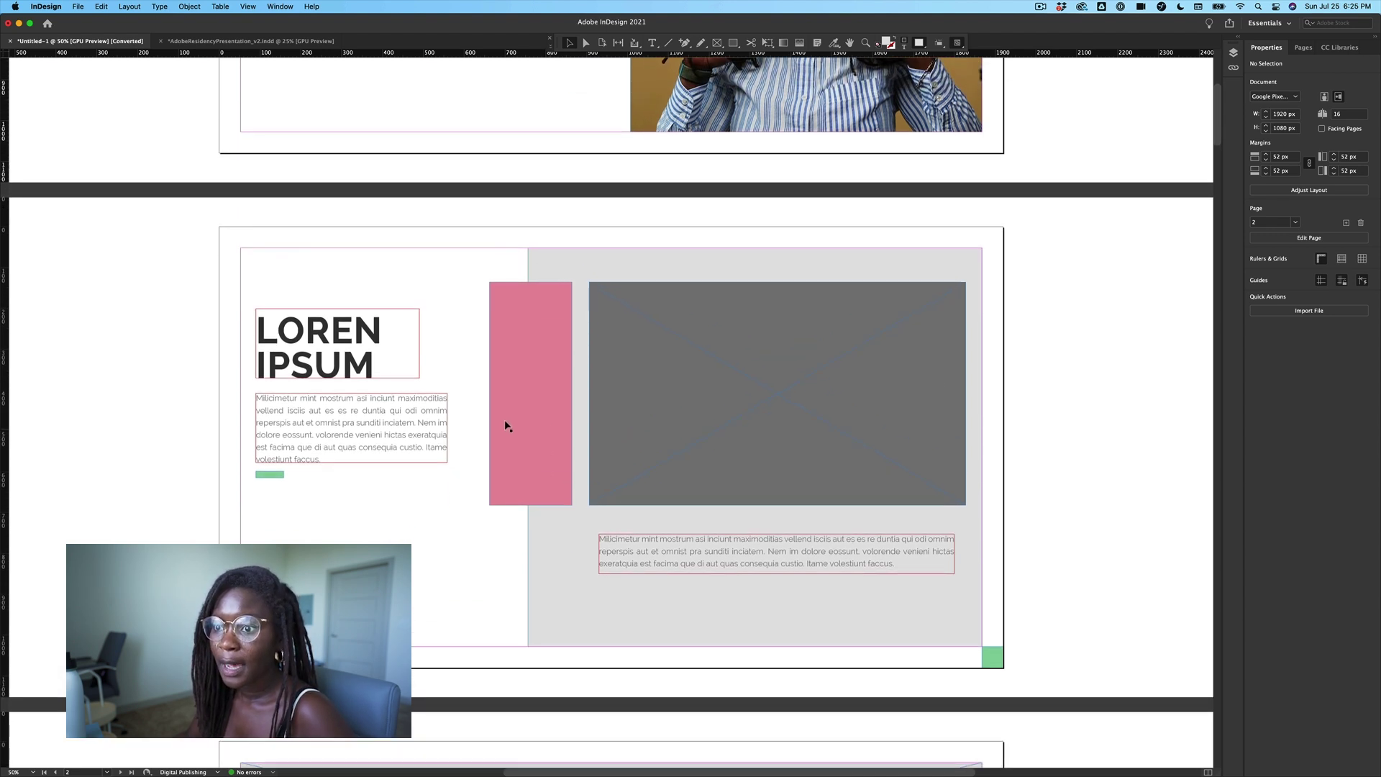
# - Change the second slide's pink vertical strip fill to hex 007dae
pyautogui.click(531, 414)
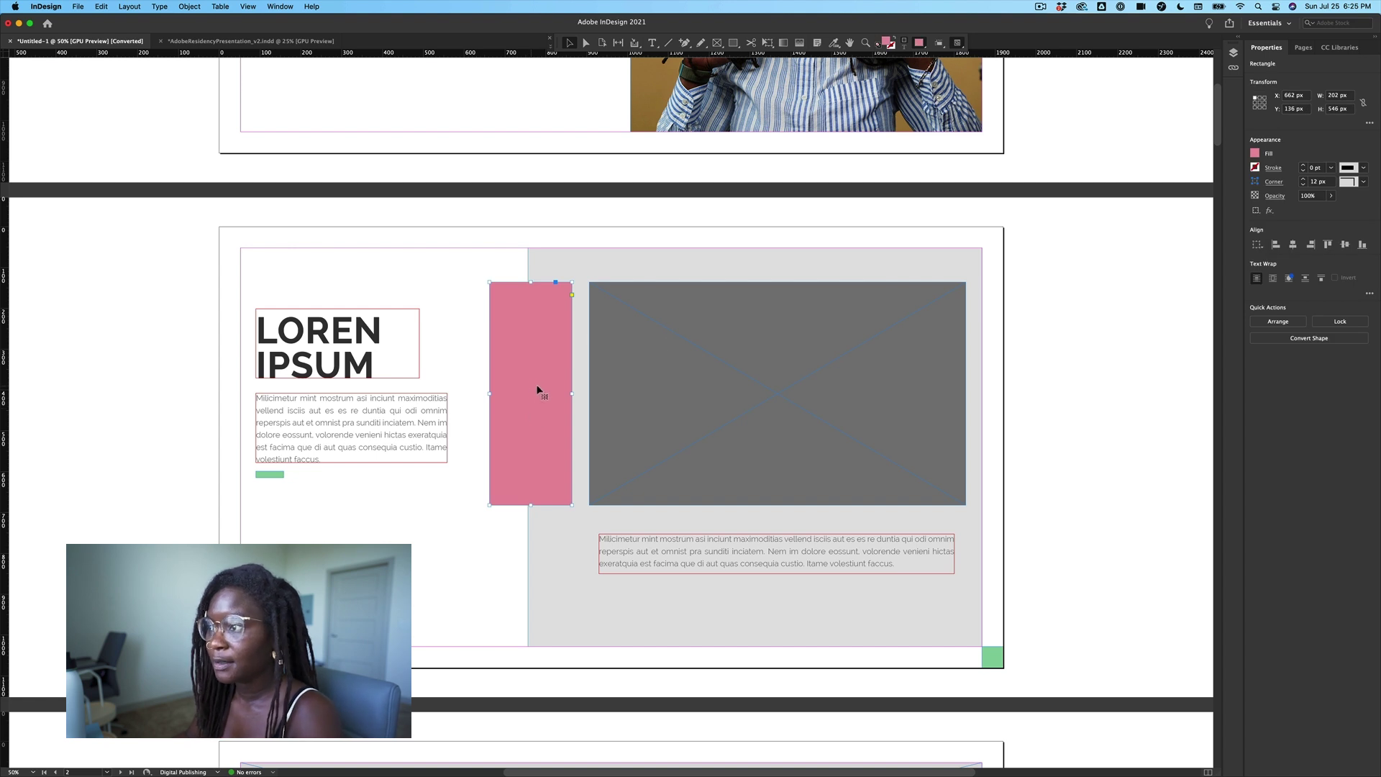
pyautogui.doubleClick(1255, 153)
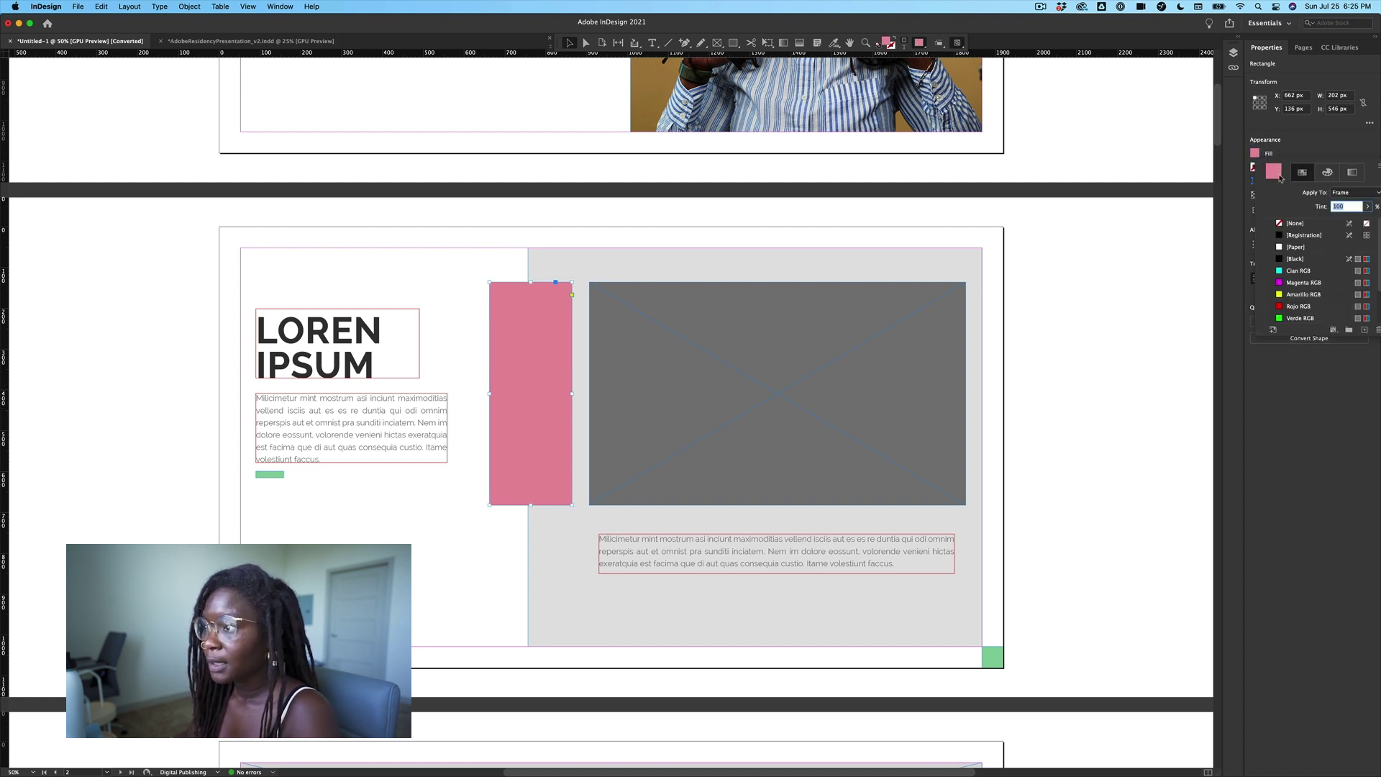
pyautogui.doubleClick(729, 471)
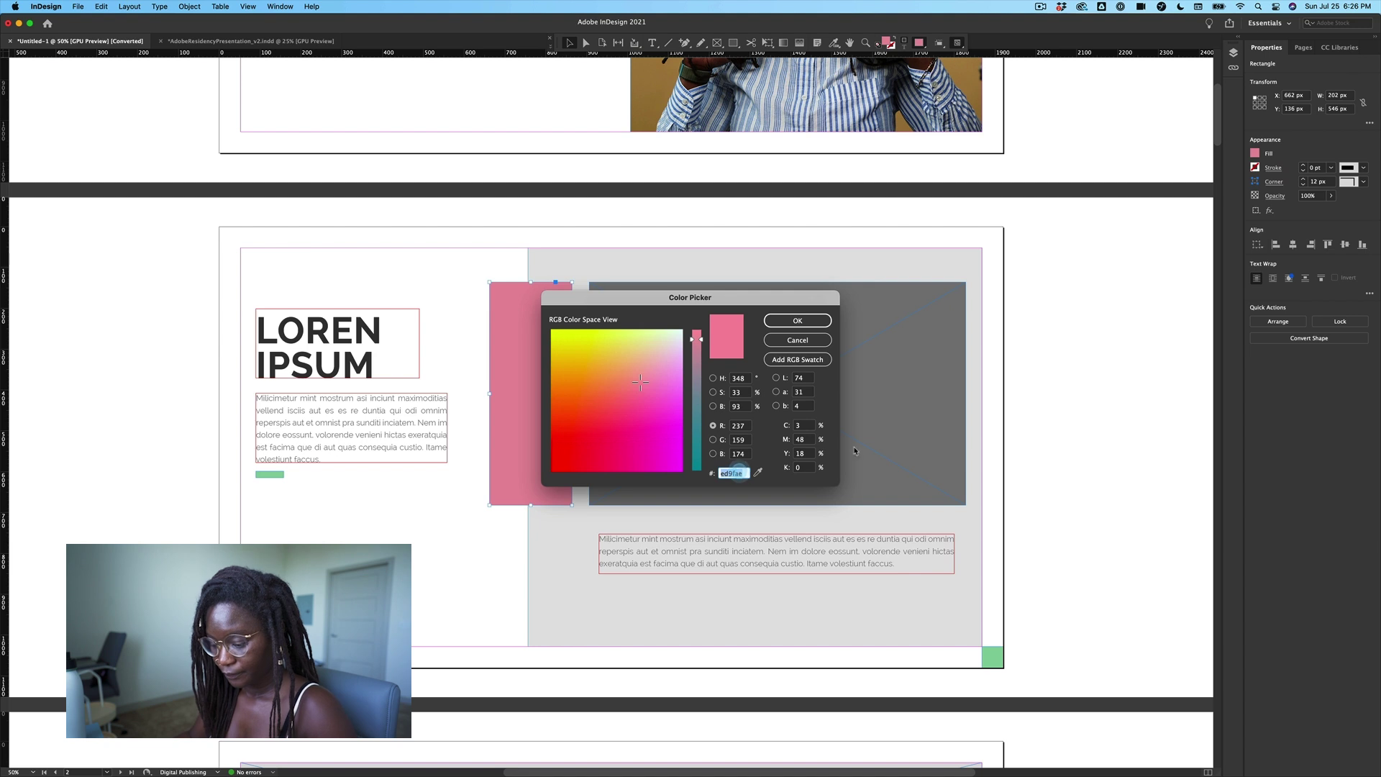
pyautogui.press('super+v')
pyautogui.click(797, 320)
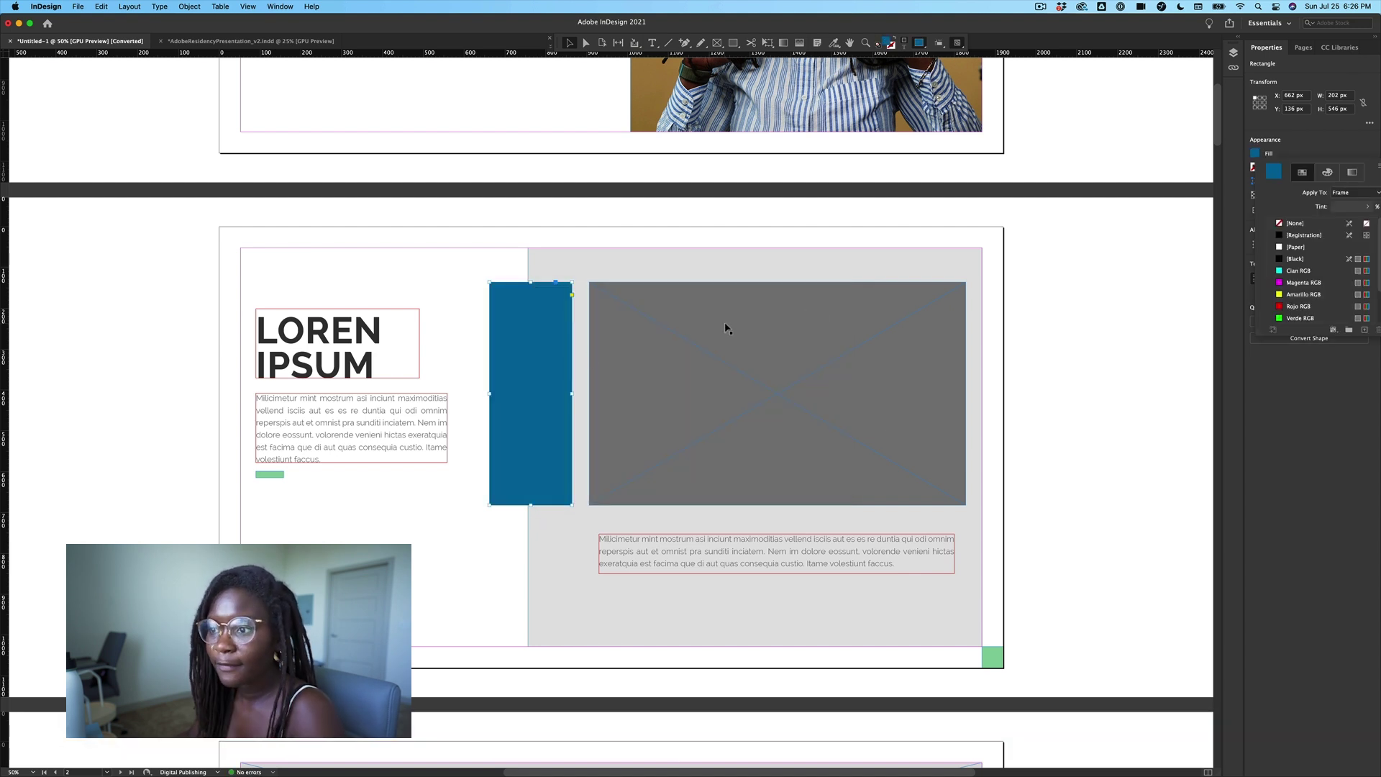
pyautogui.click(727, 270)
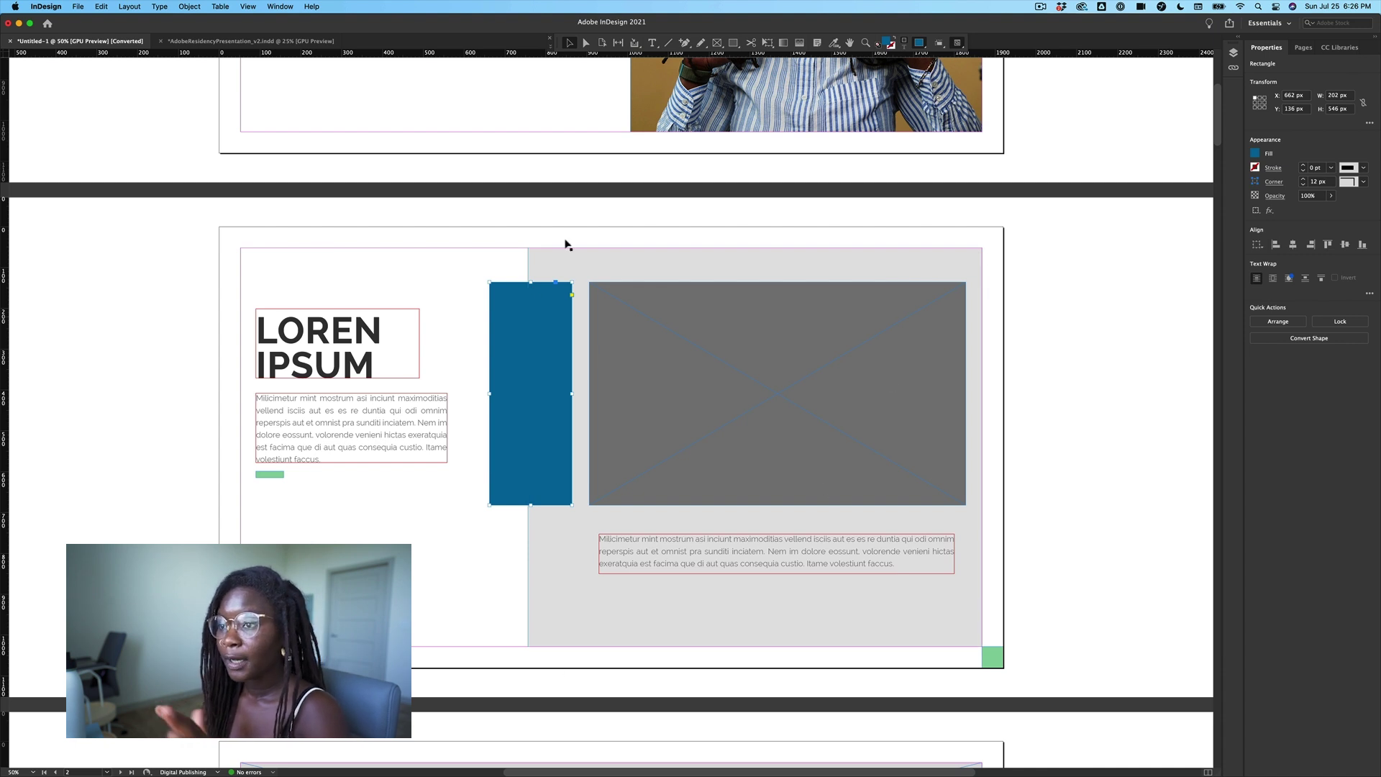
# - Select the grey background panel and copy the gold hex d6b760 from the reference presentation
pyautogui.click(842, 380)
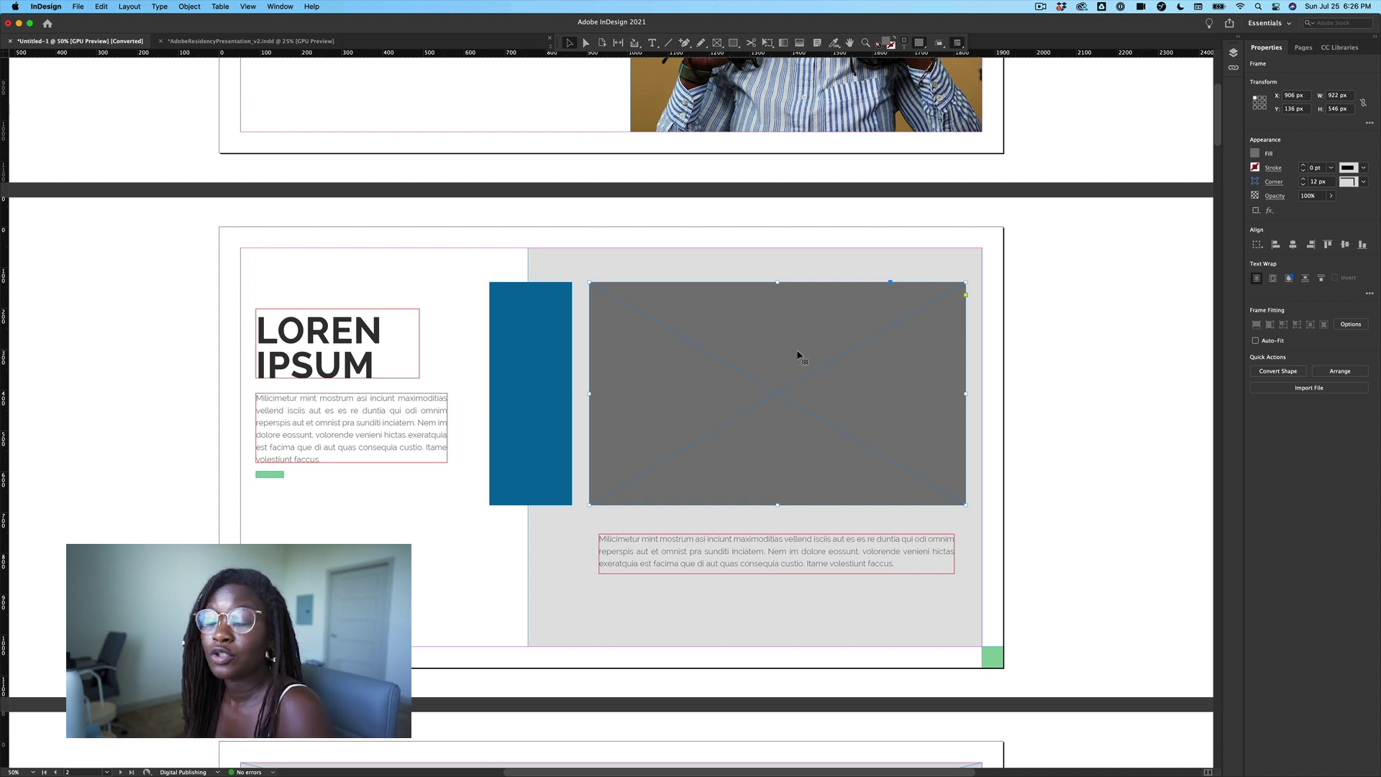
pyautogui.click(816, 265)
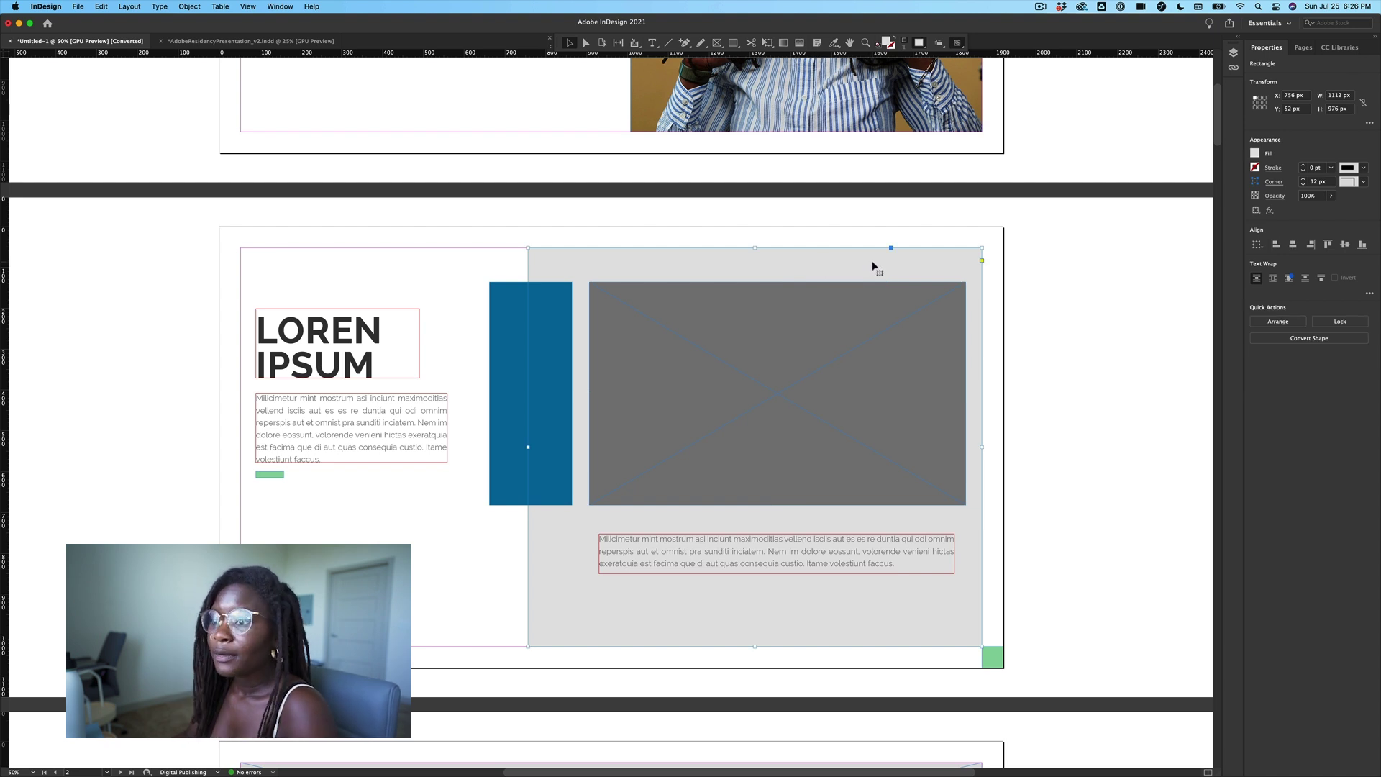
pyautogui.click(284, 41)
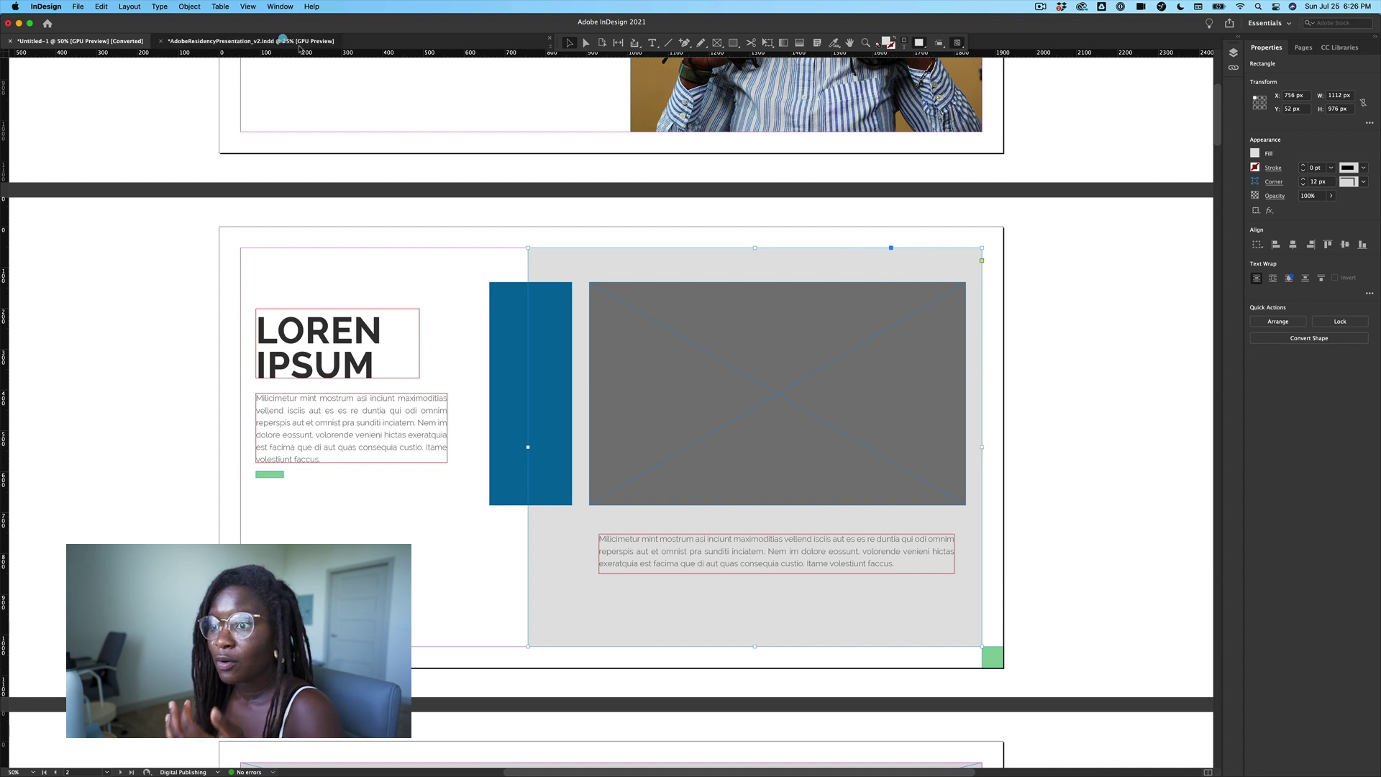
pyautogui.click(1255, 153)
pyautogui.doubleClick(1255, 153)
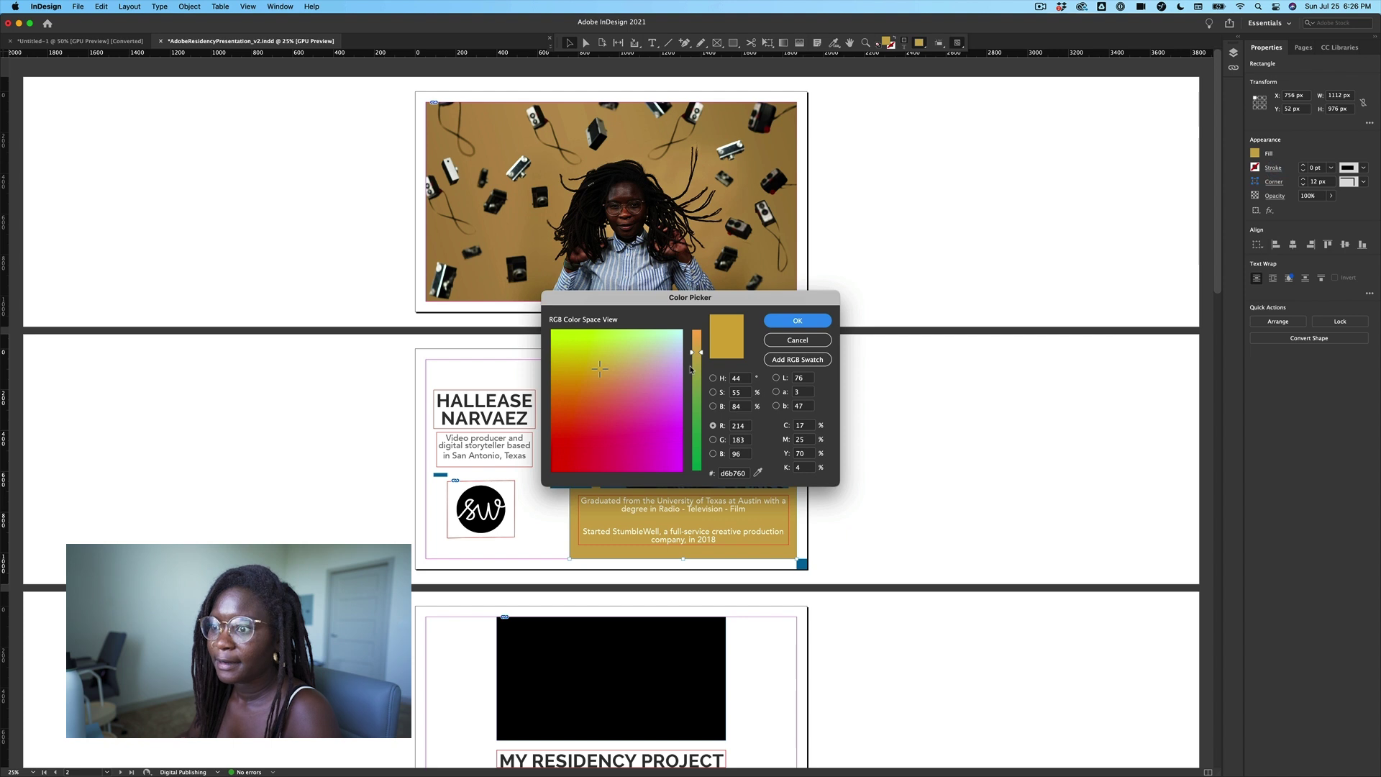
pyautogui.doubleClick(737, 473)
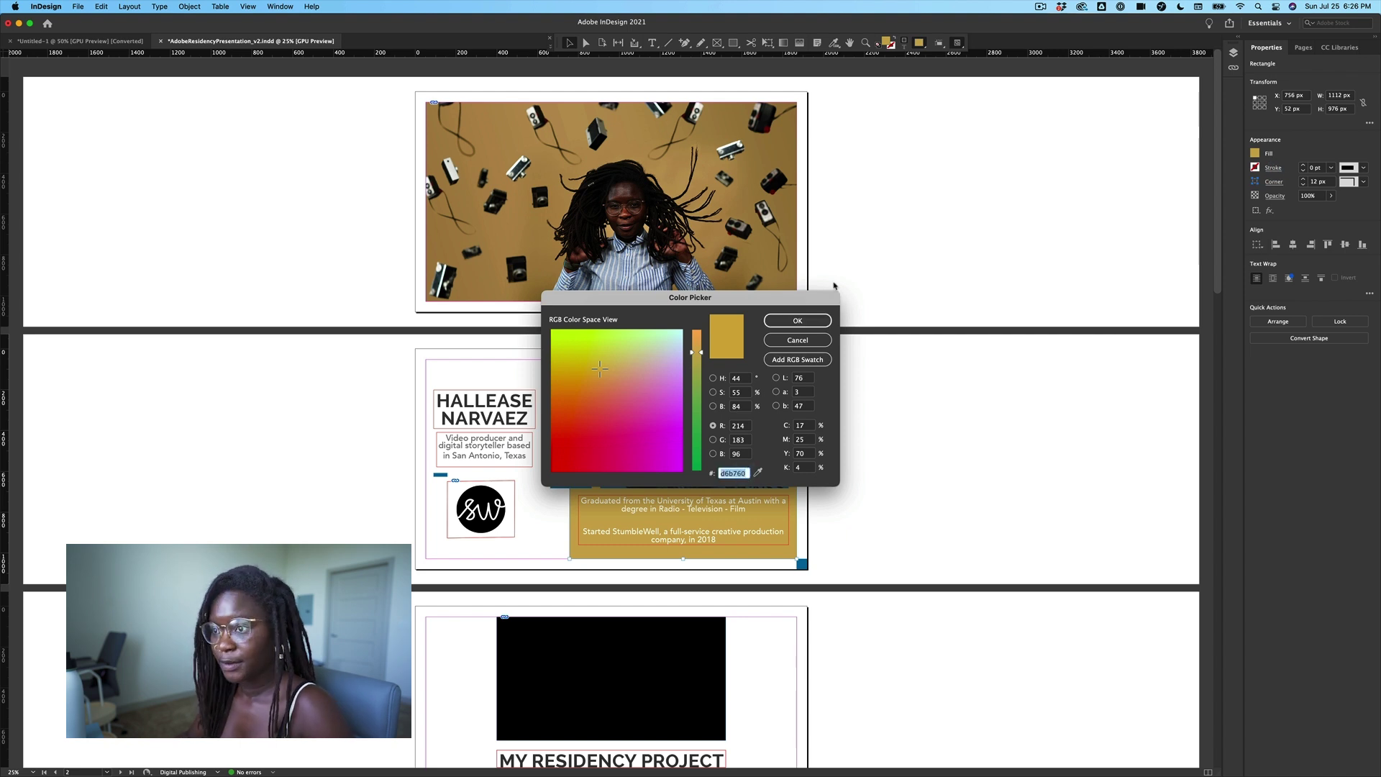
pyautogui.press('super+c')
pyautogui.click(798, 321)
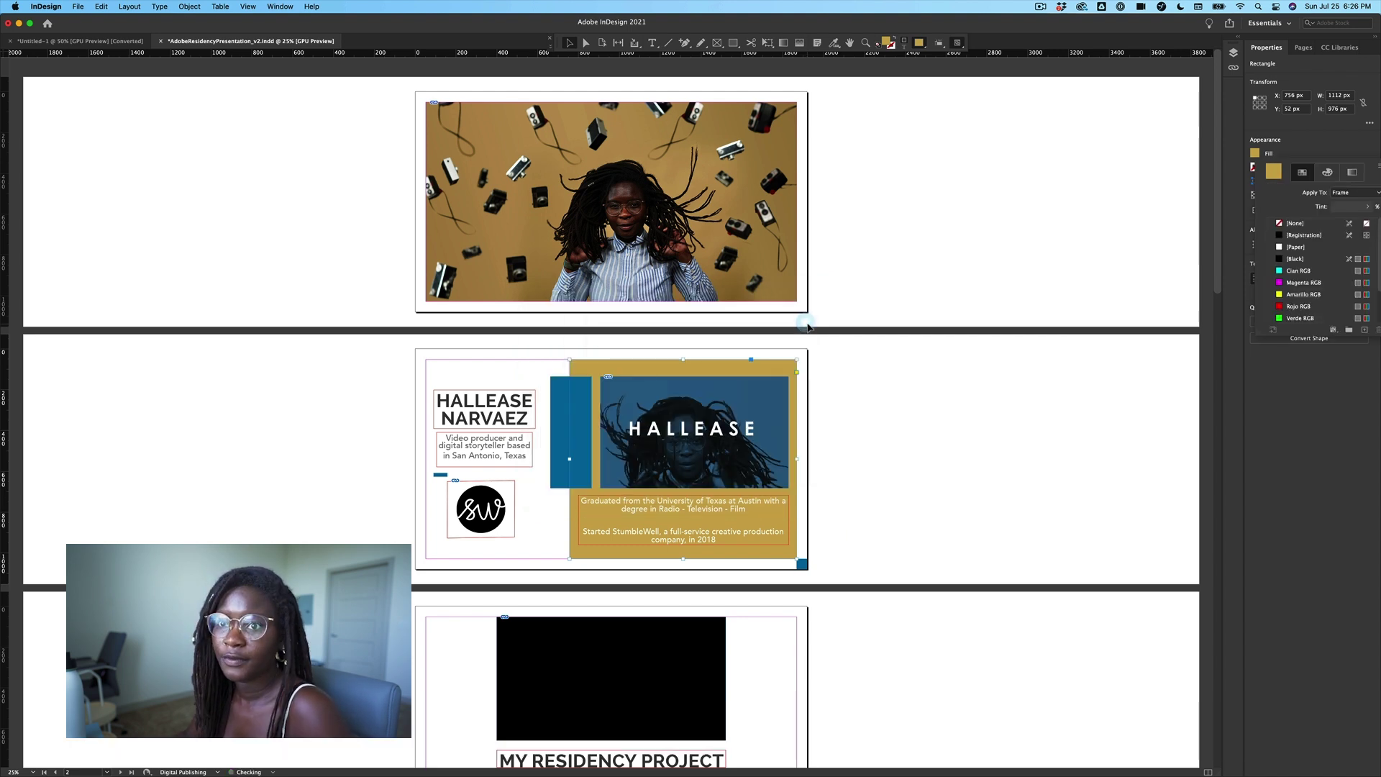
# - Replace the panel's 8c8c8c fill with gold d6b760 in Untitled-1
pyautogui.click(107, 41)
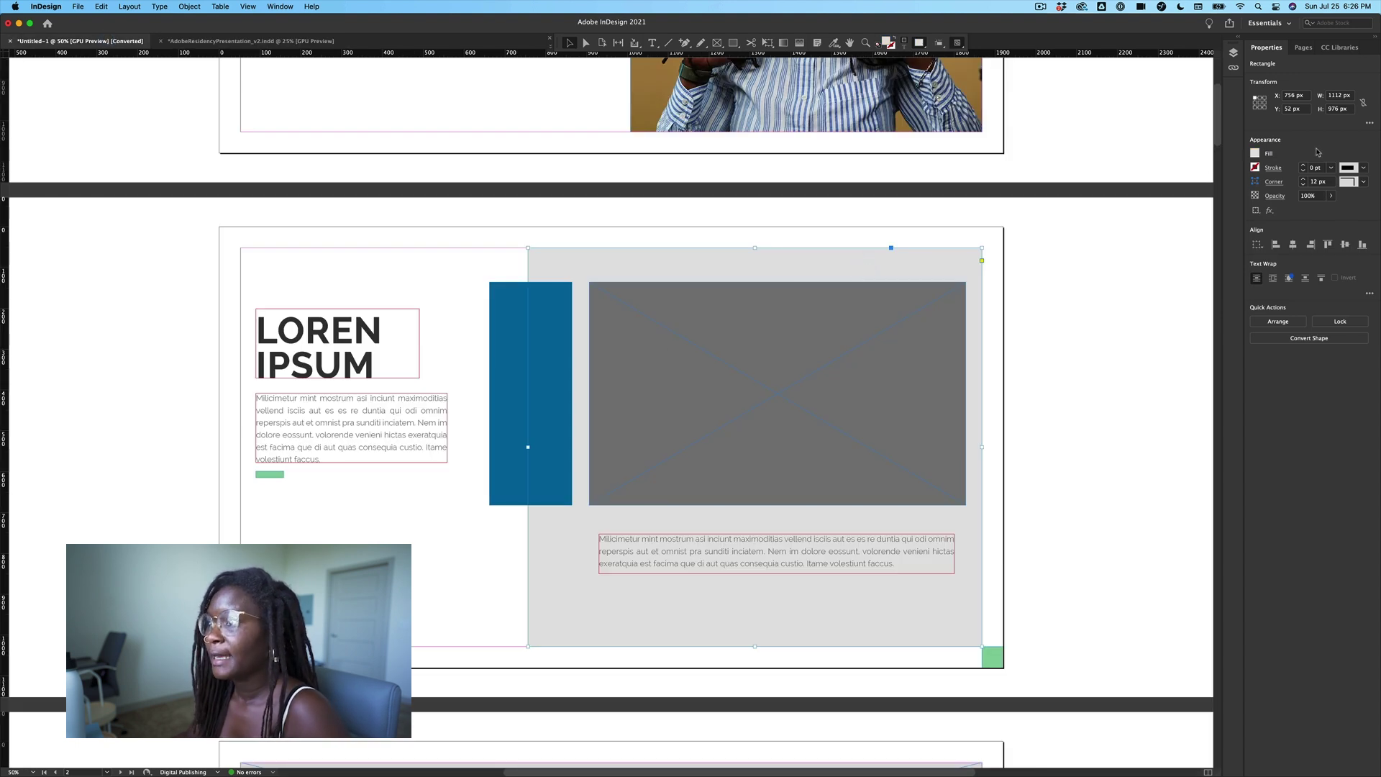
pyautogui.click(1255, 154)
pyautogui.keyDown('shift'); pyautogui.click(1255, 153); pyautogui.keyUp('shift')
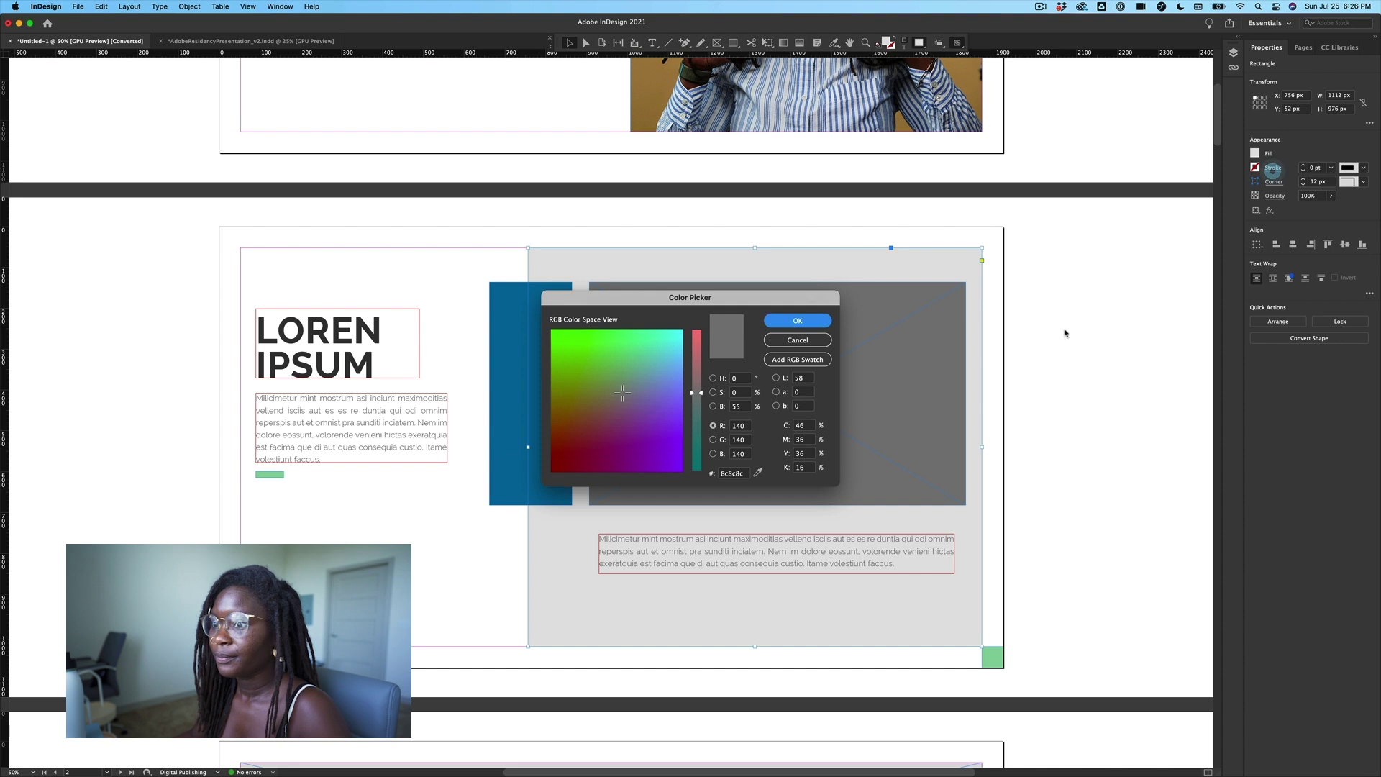
pyautogui.doubleClick(733, 474)
pyautogui.press('super+v')
pyautogui.press('super+v')
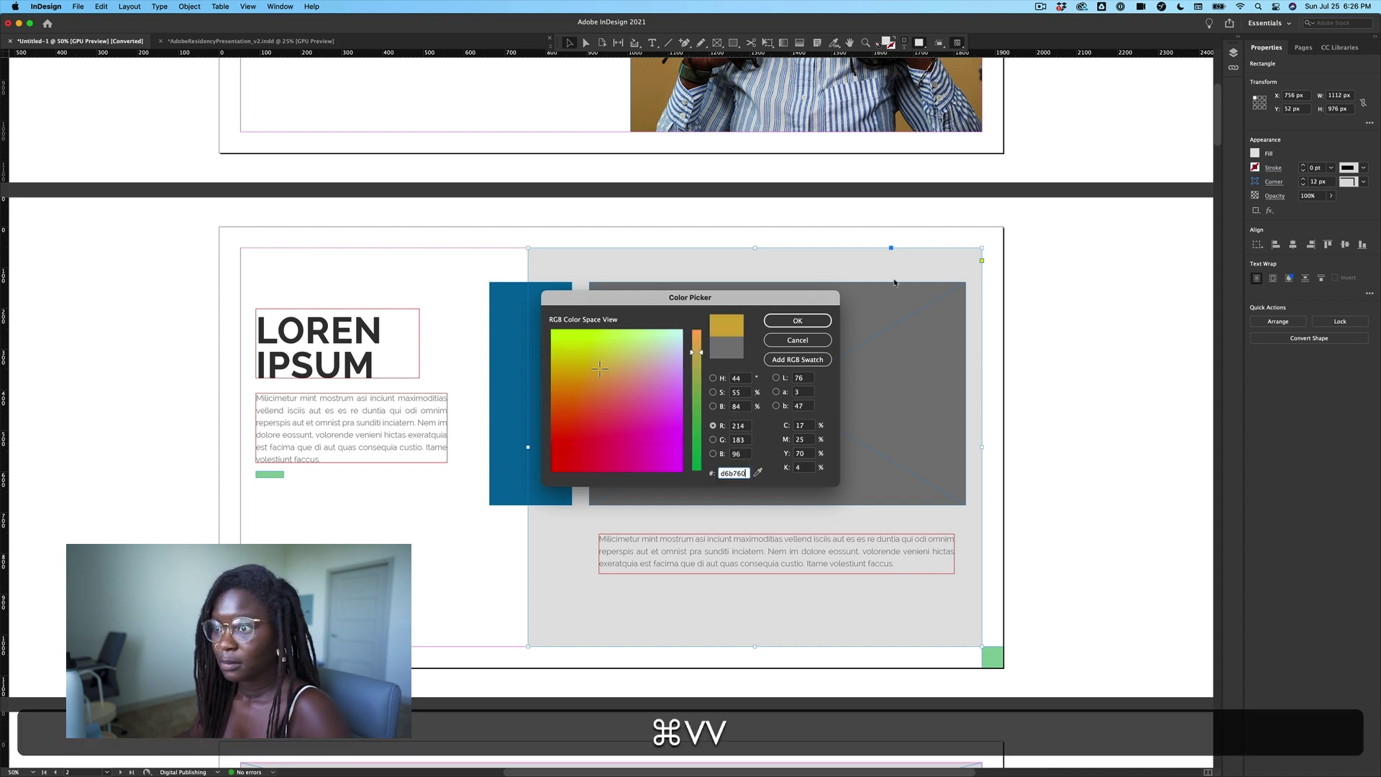
pyautogui.click(798, 321)
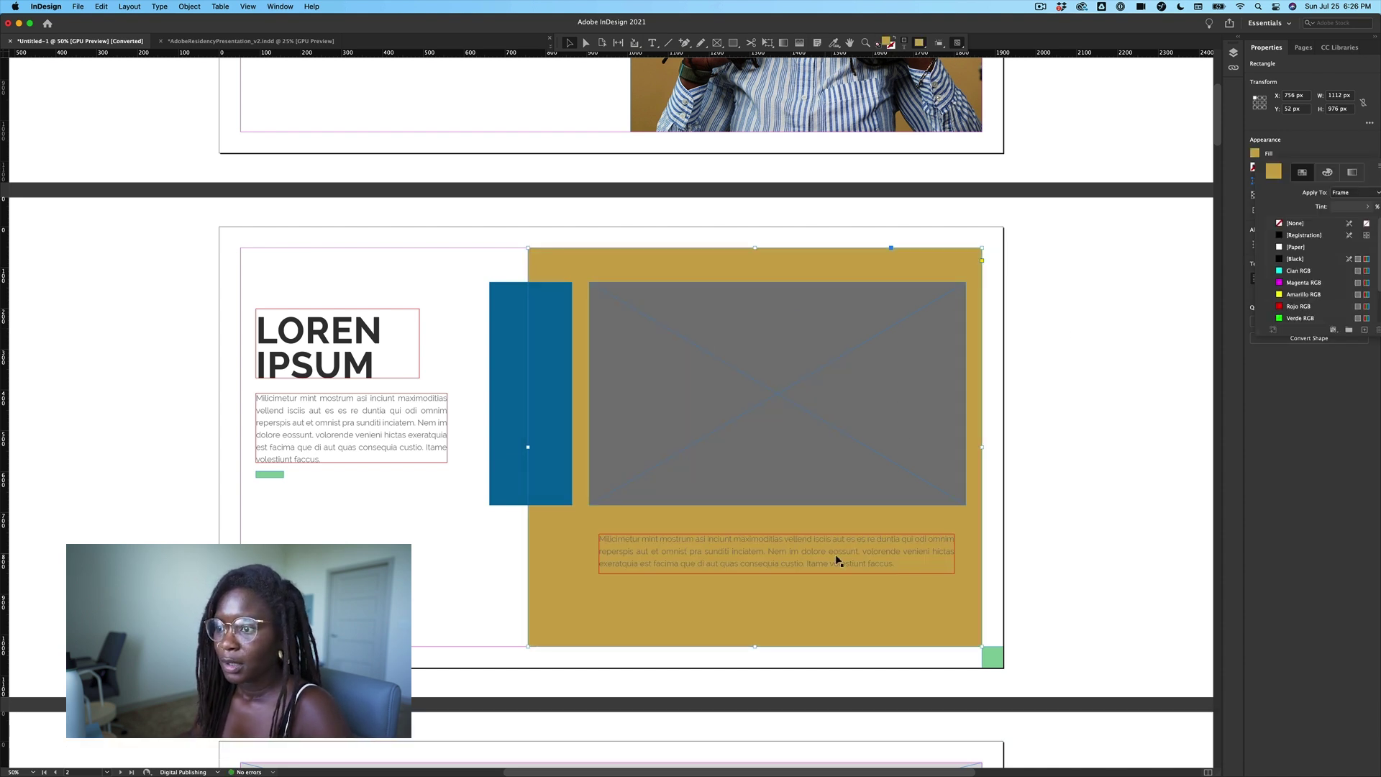
pyautogui.click(761, 392)
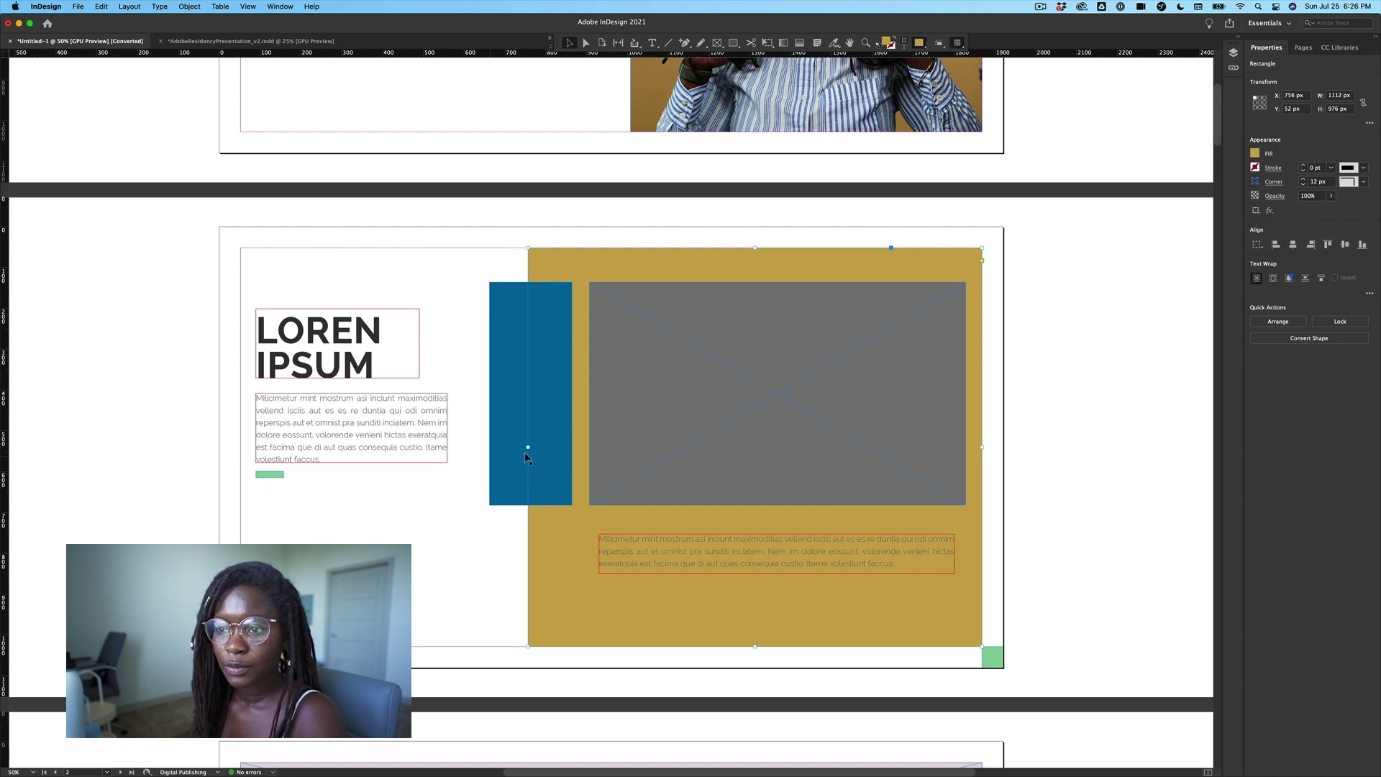
# - Copy the blue strip's fill hex value 007dae from its Color Picker
pyautogui.click(495, 381)
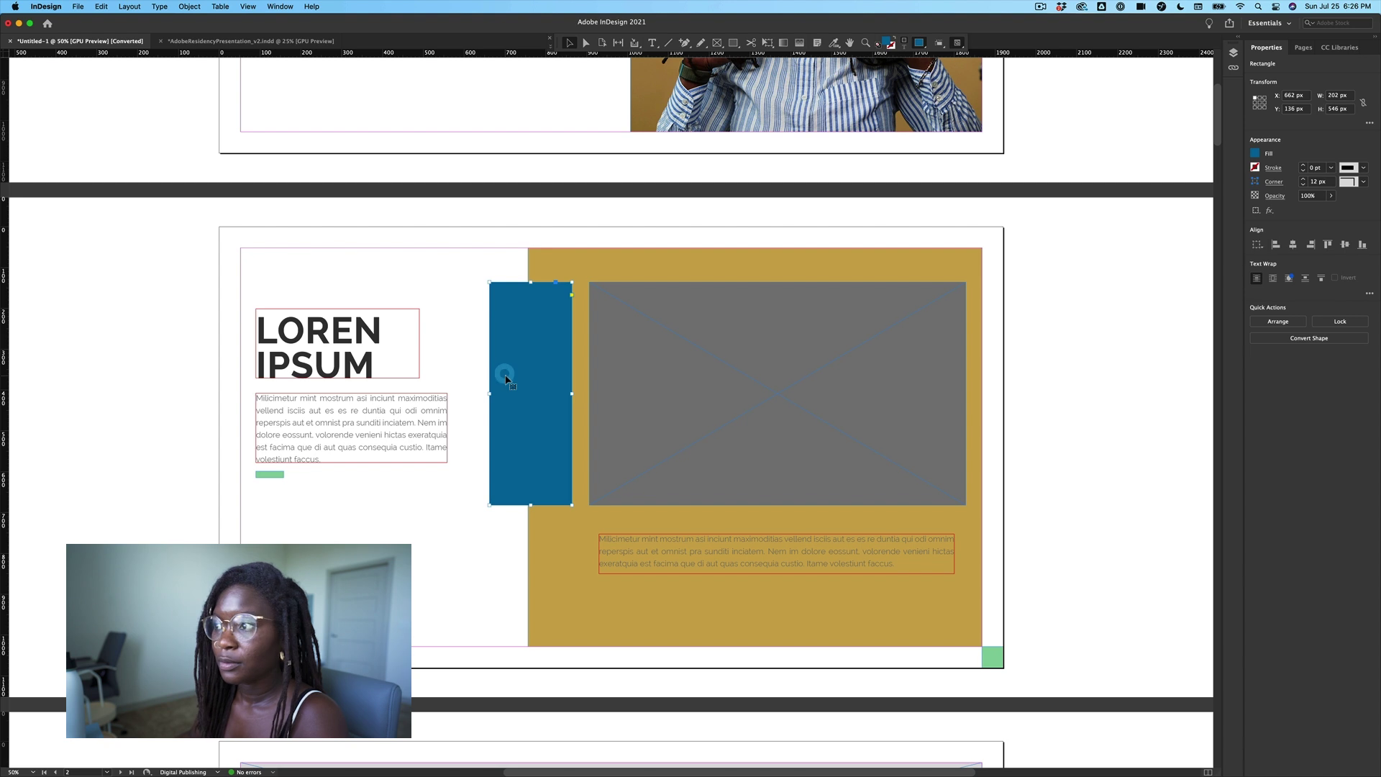
pyautogui.click(1255, 154)
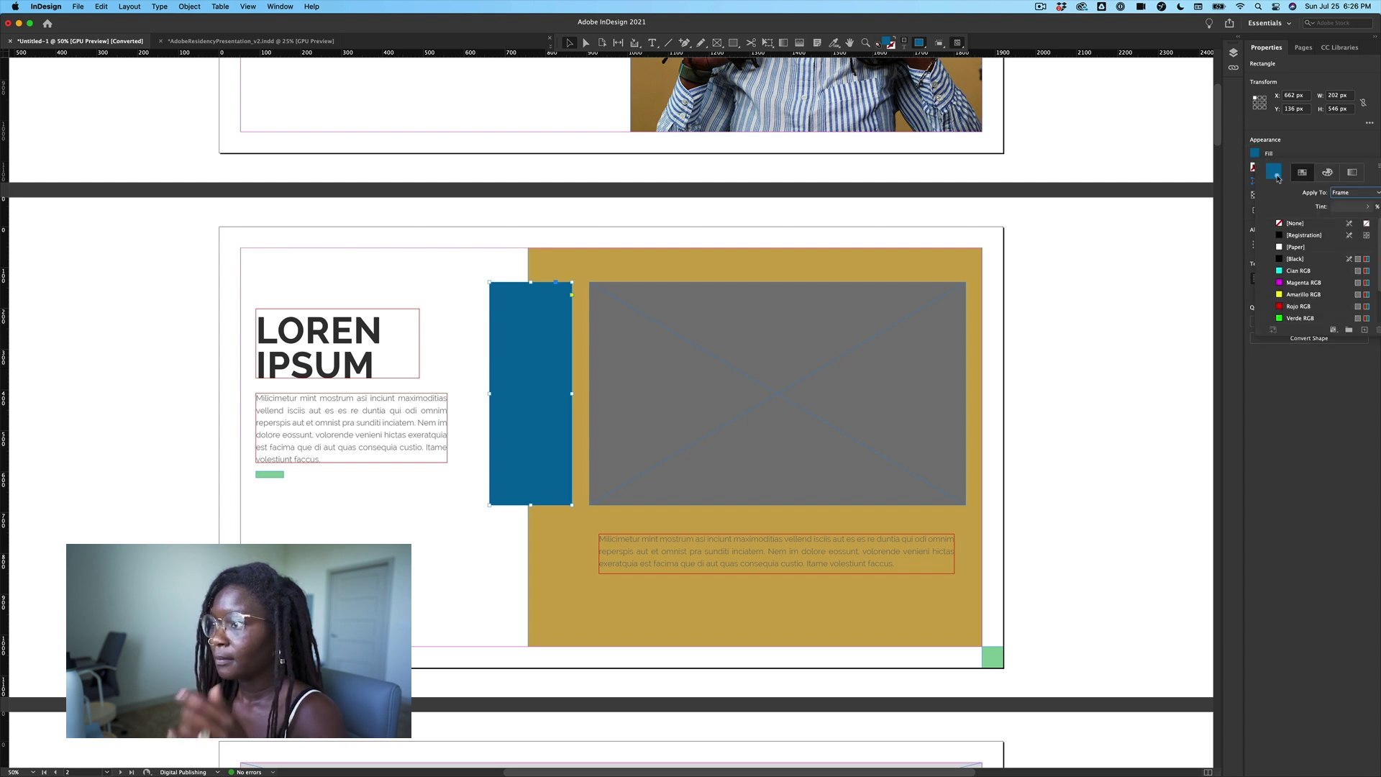
pyautogui.doubleClick(1255, 154)
pyautogui.doubleClick(746, 474)
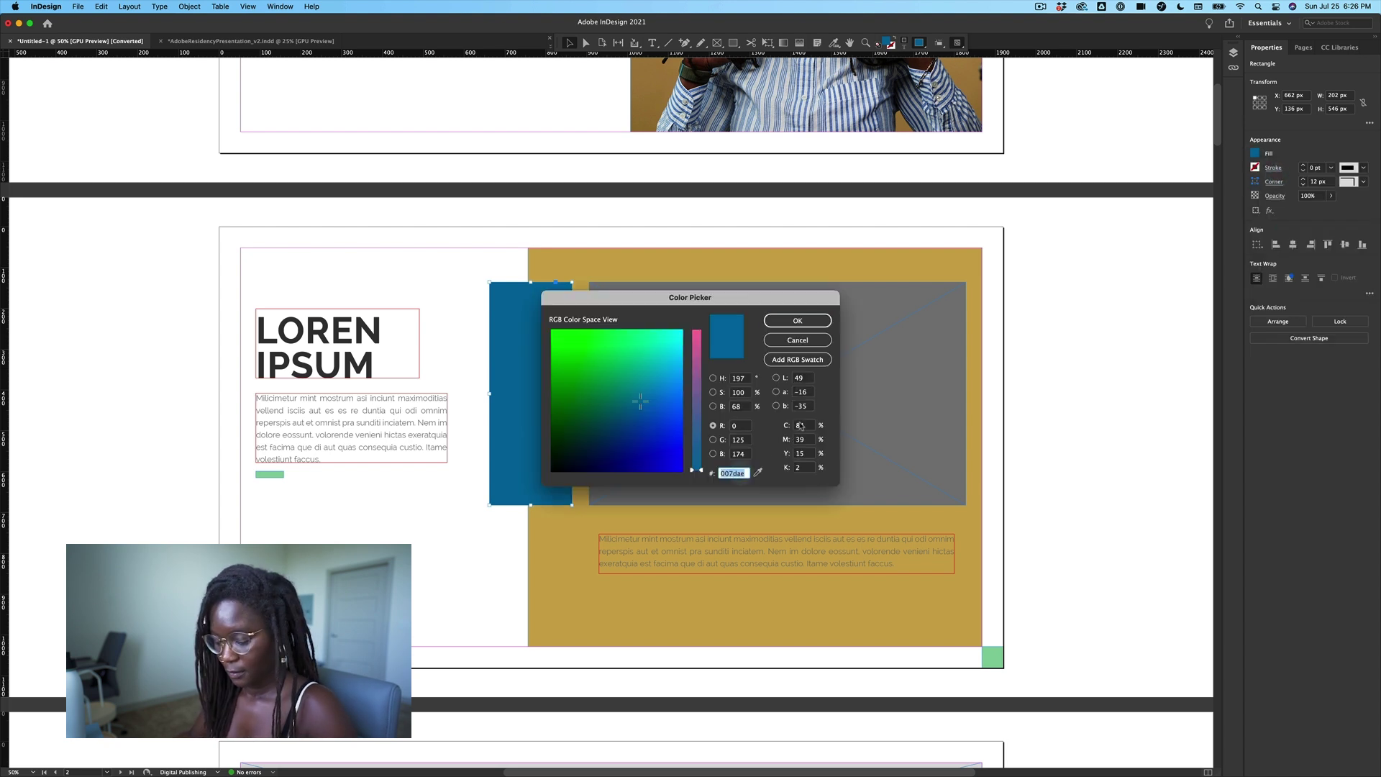
pyautogui.press('super+c')
pyautogui.click(795, 320)
# - Recolour the small green bar under the body text from 96d6ae to blue 007dae
pyautogui.click(270, 474)
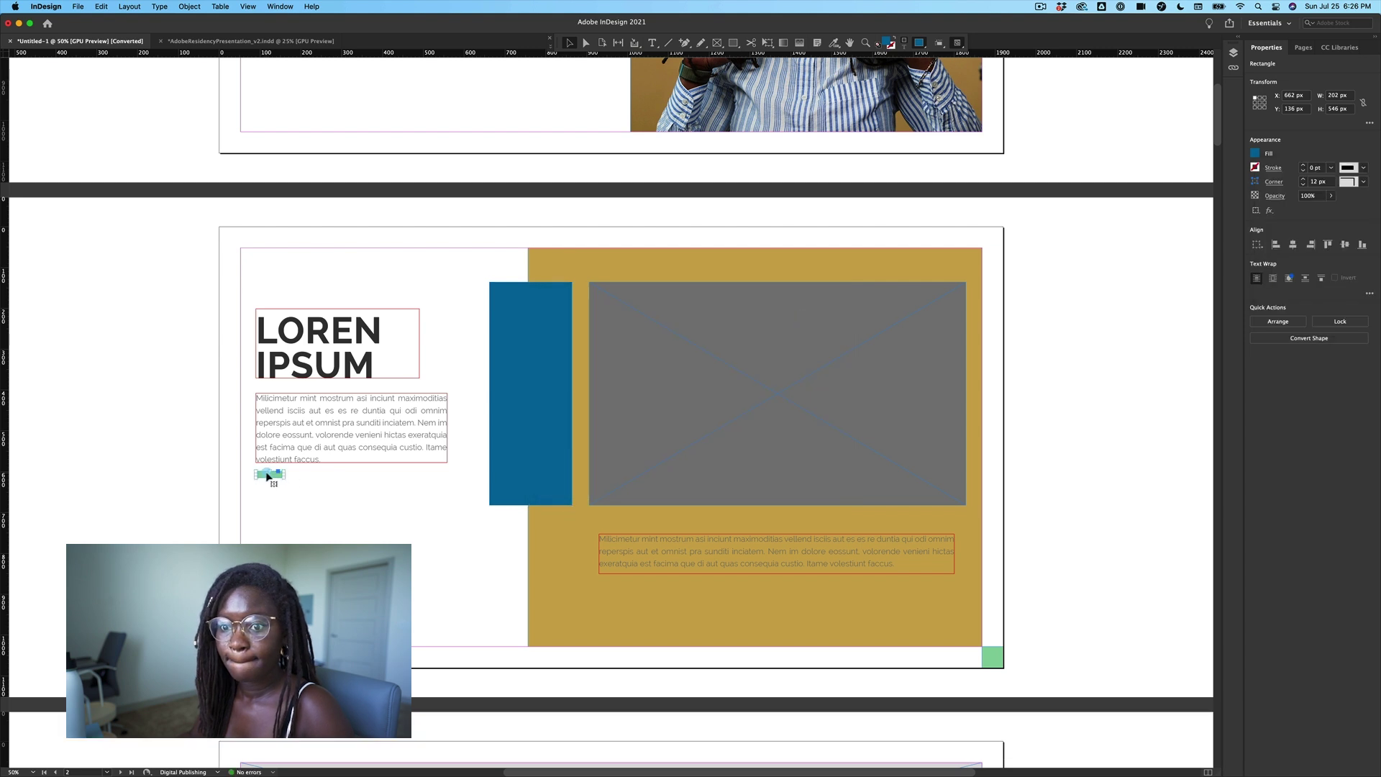
pyautogui.click(1256, 153)
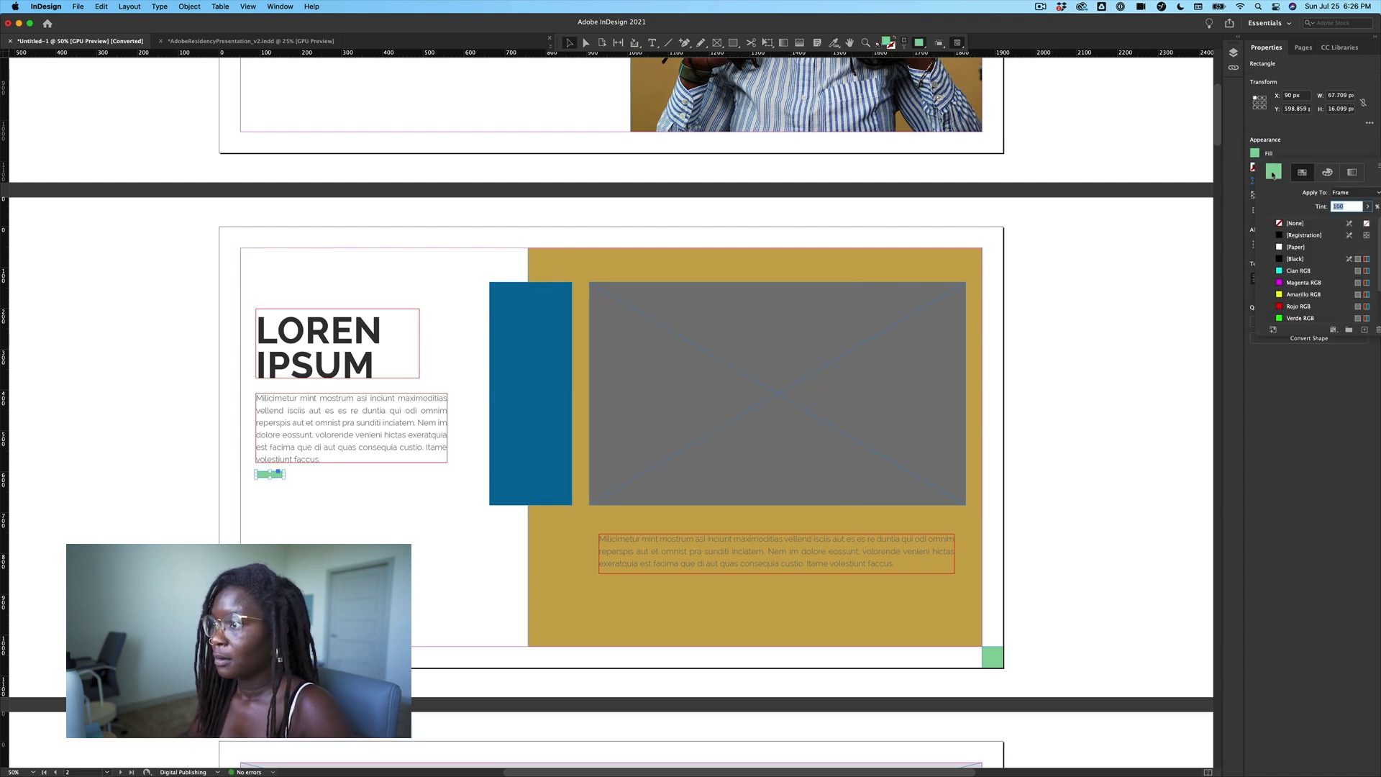
pyautogui.doubleClick(1255, 153)
pyautogui.doubleClick(733, 473)
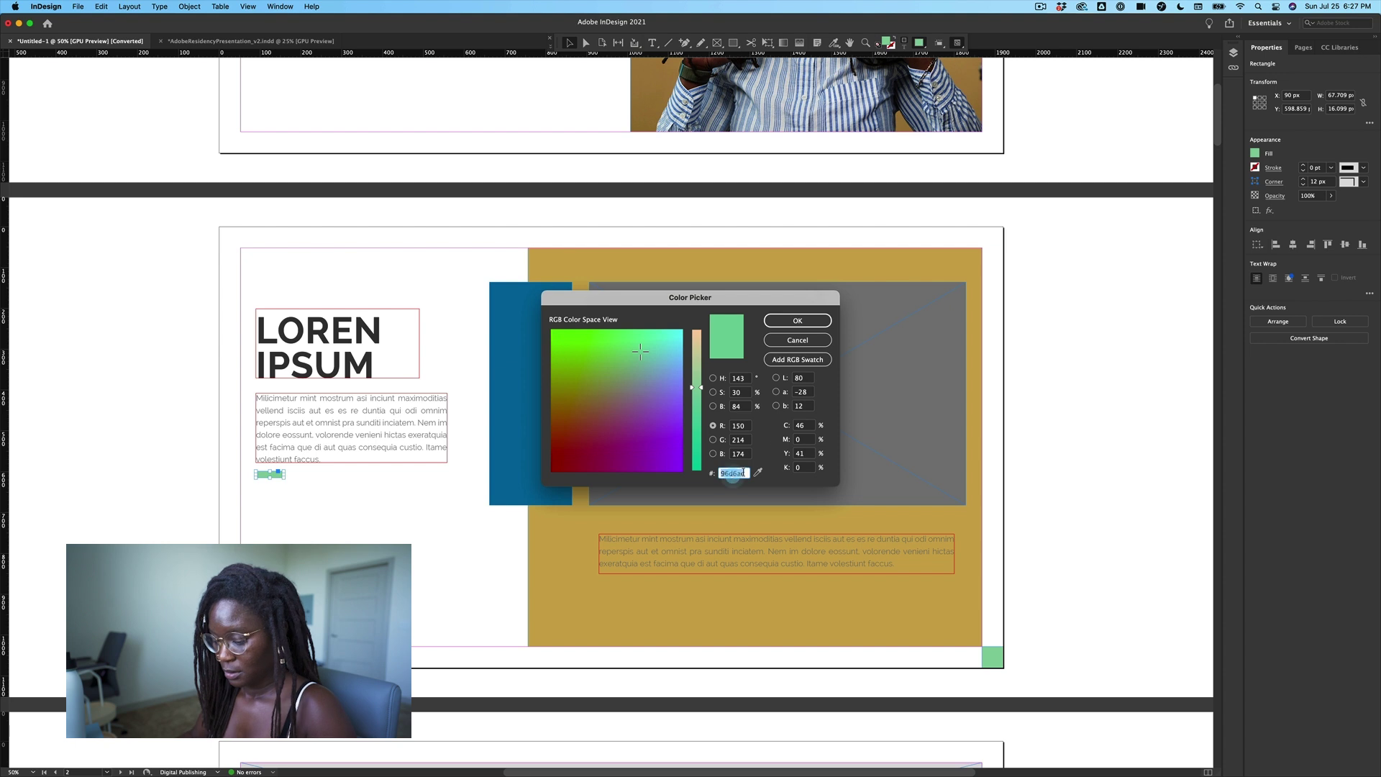
pyautogui.press('super+v')
pyautogui.click(797, 320)
pyautogui.click(996, 658)
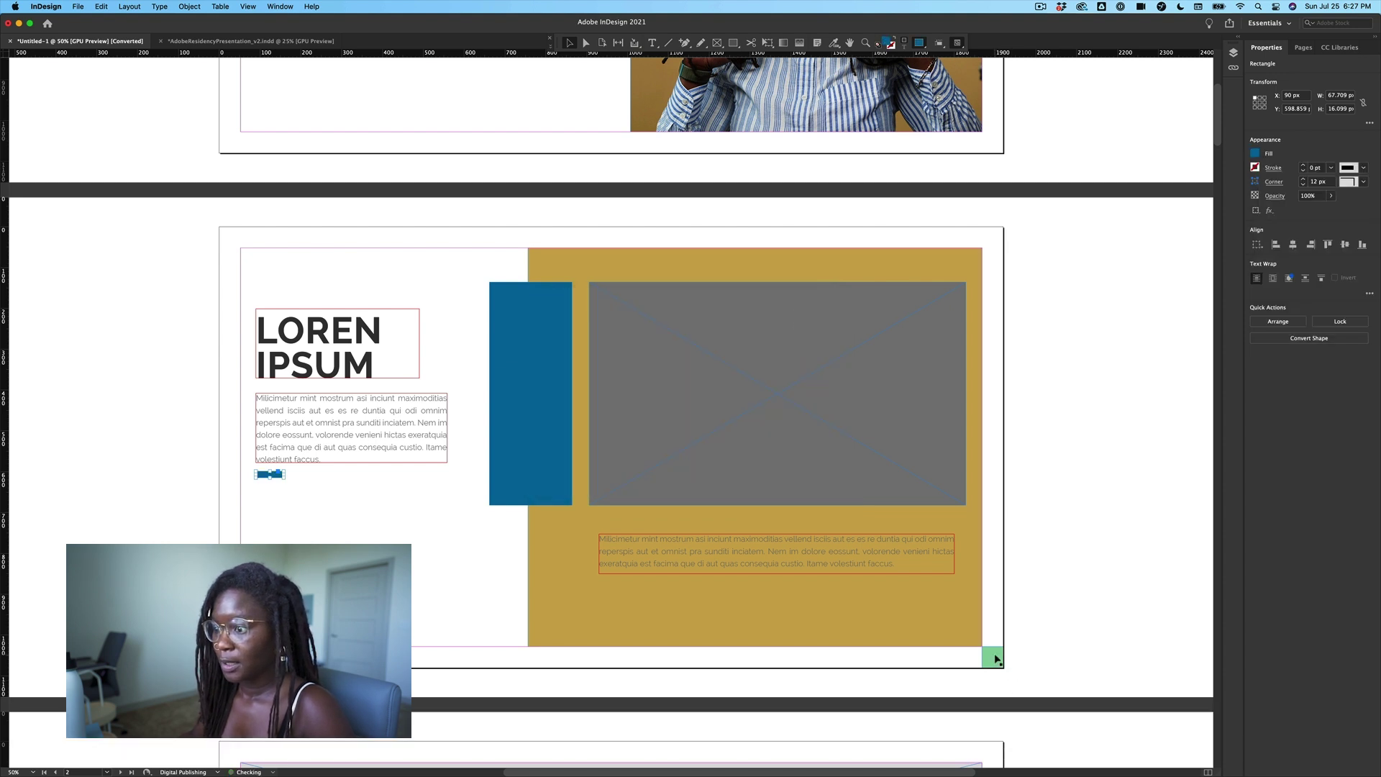
# - Recolour the green square at the page corner to blue 007dae
pyautogui.click(995, 659)
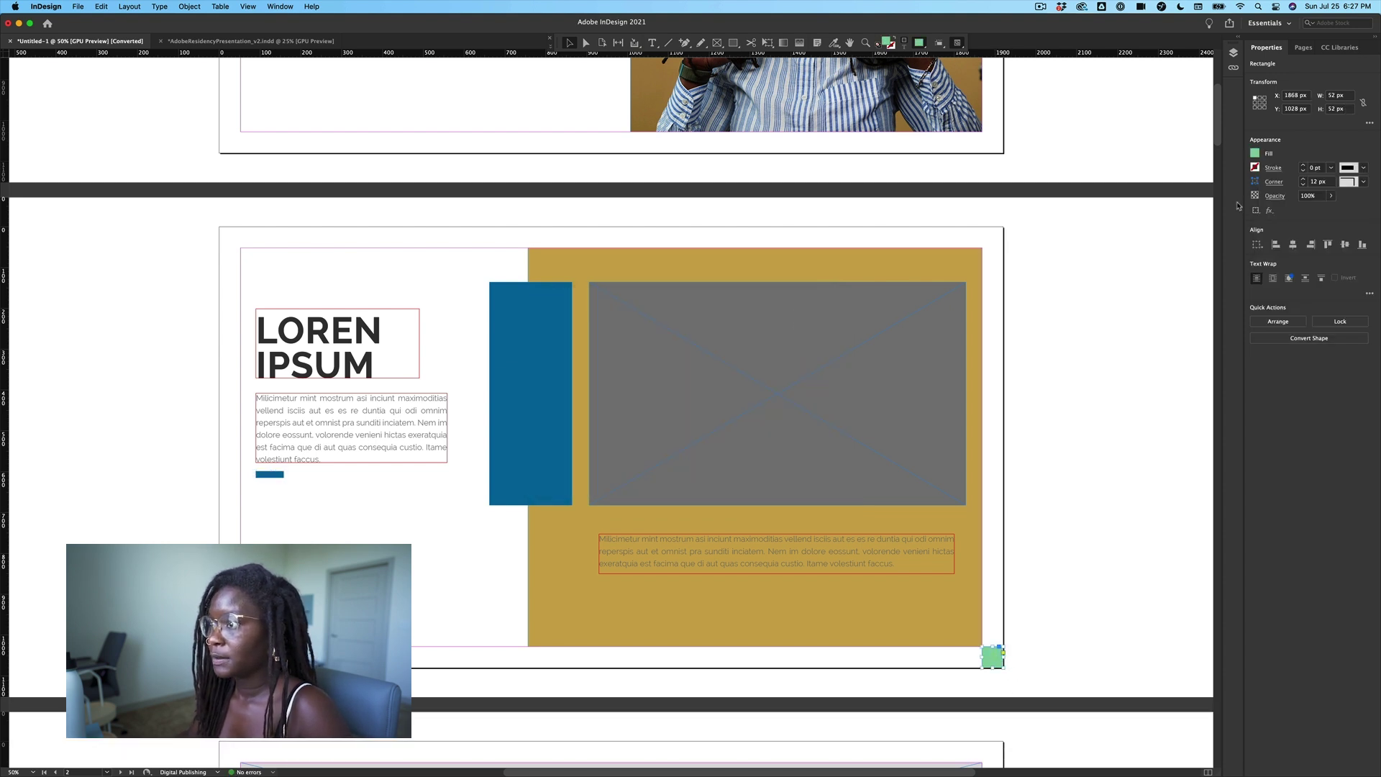
pyautogui.click(1255, 153)
pyautogui.click(1278, 177)
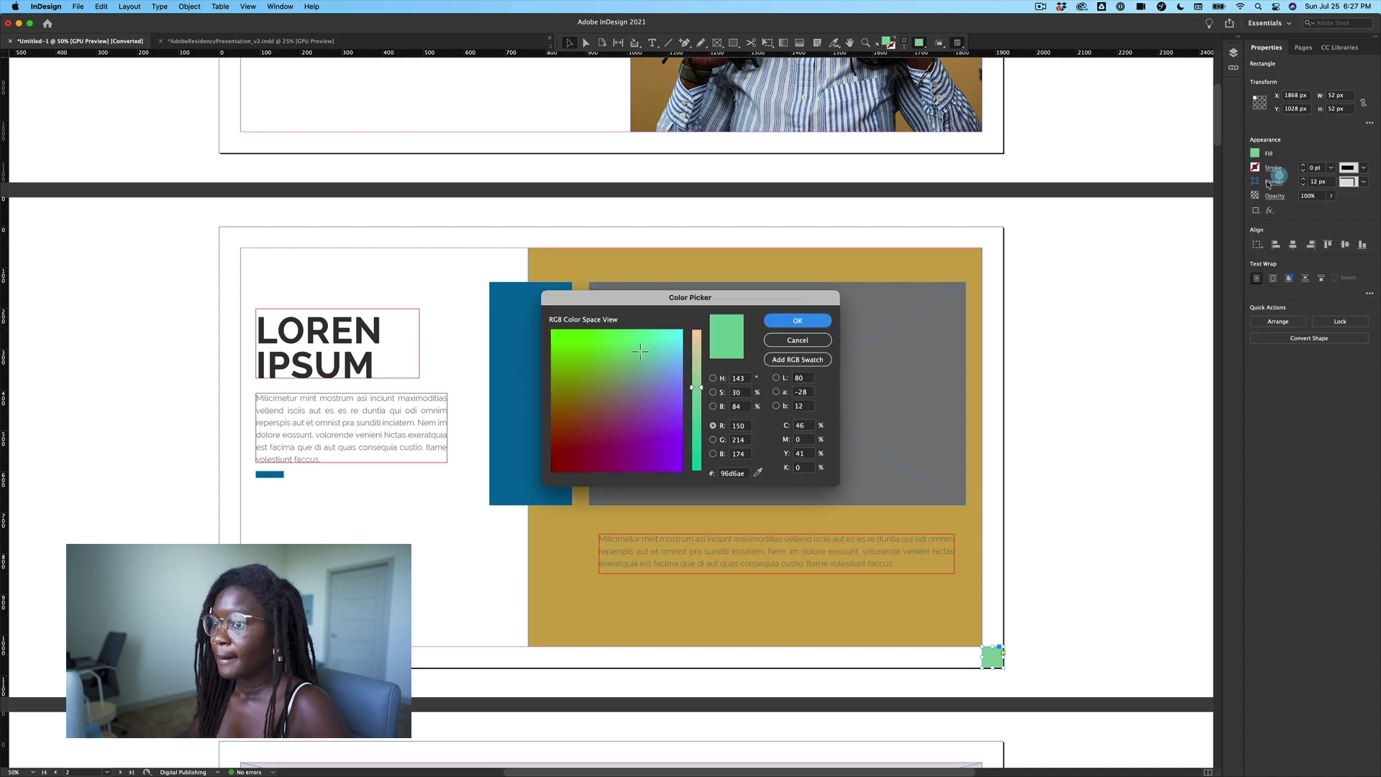
pyautogui.doubleClick(745, 474)
pyautogui.press('cmd+v')
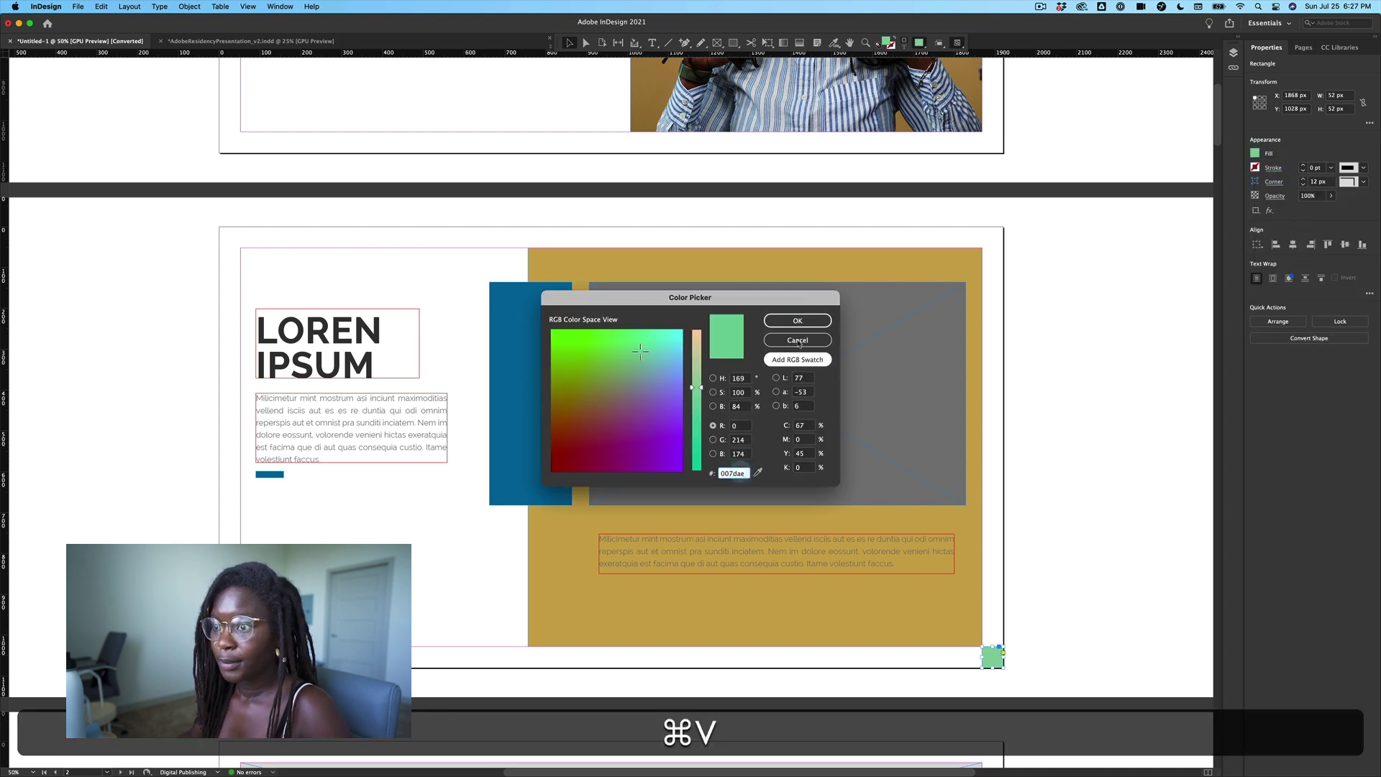
pyautogui.click(799, 320)
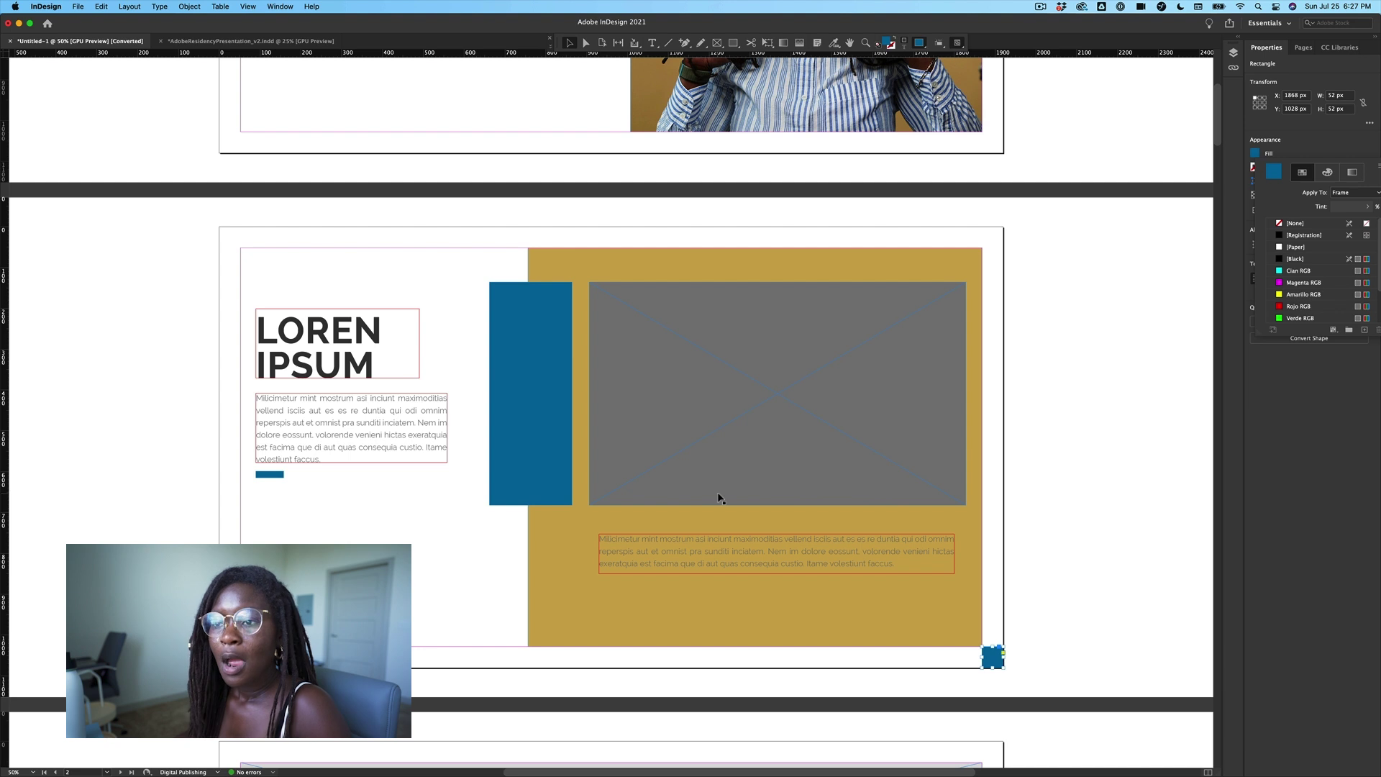
pyautogui.press('Escape')
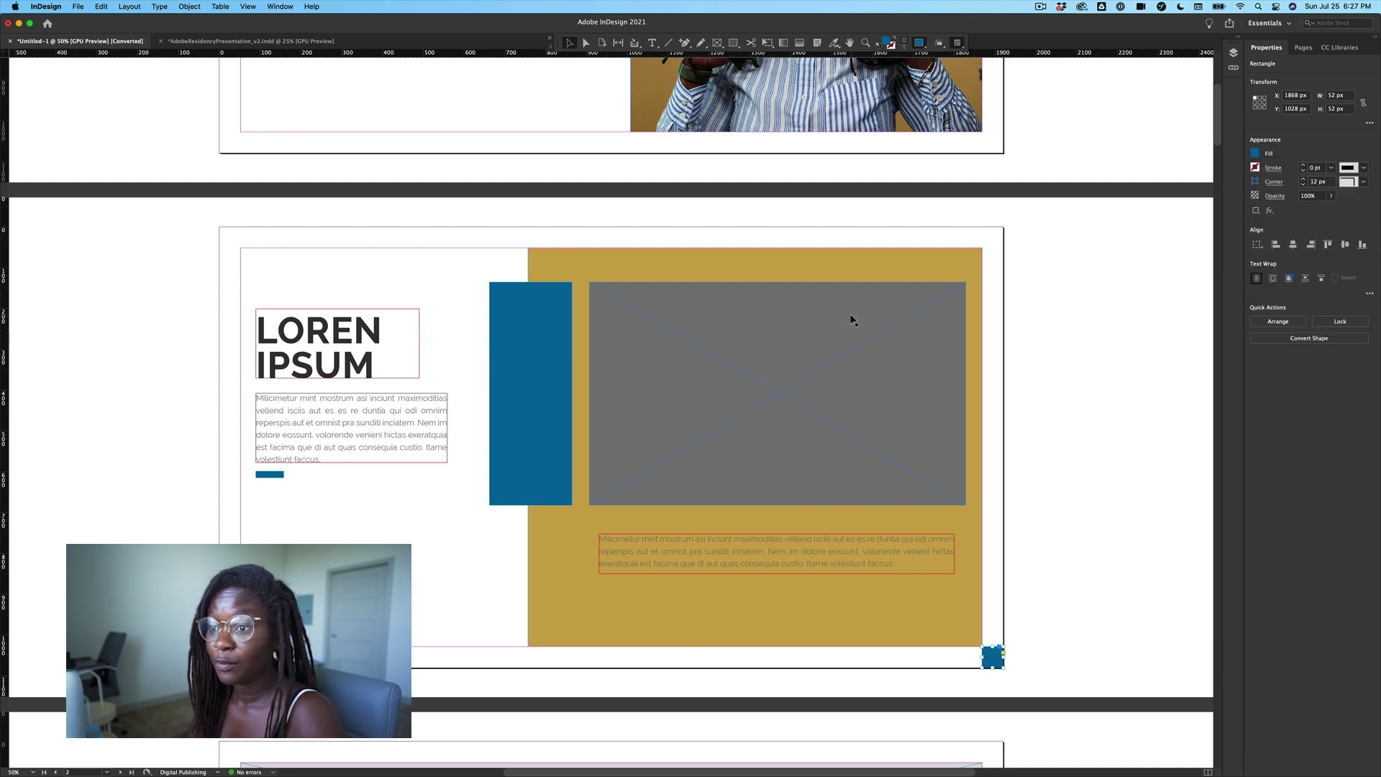
# - Bring up Adobe Media Encoder and centre its window over the layout
pyautogui.scroll(1, 820, 337)
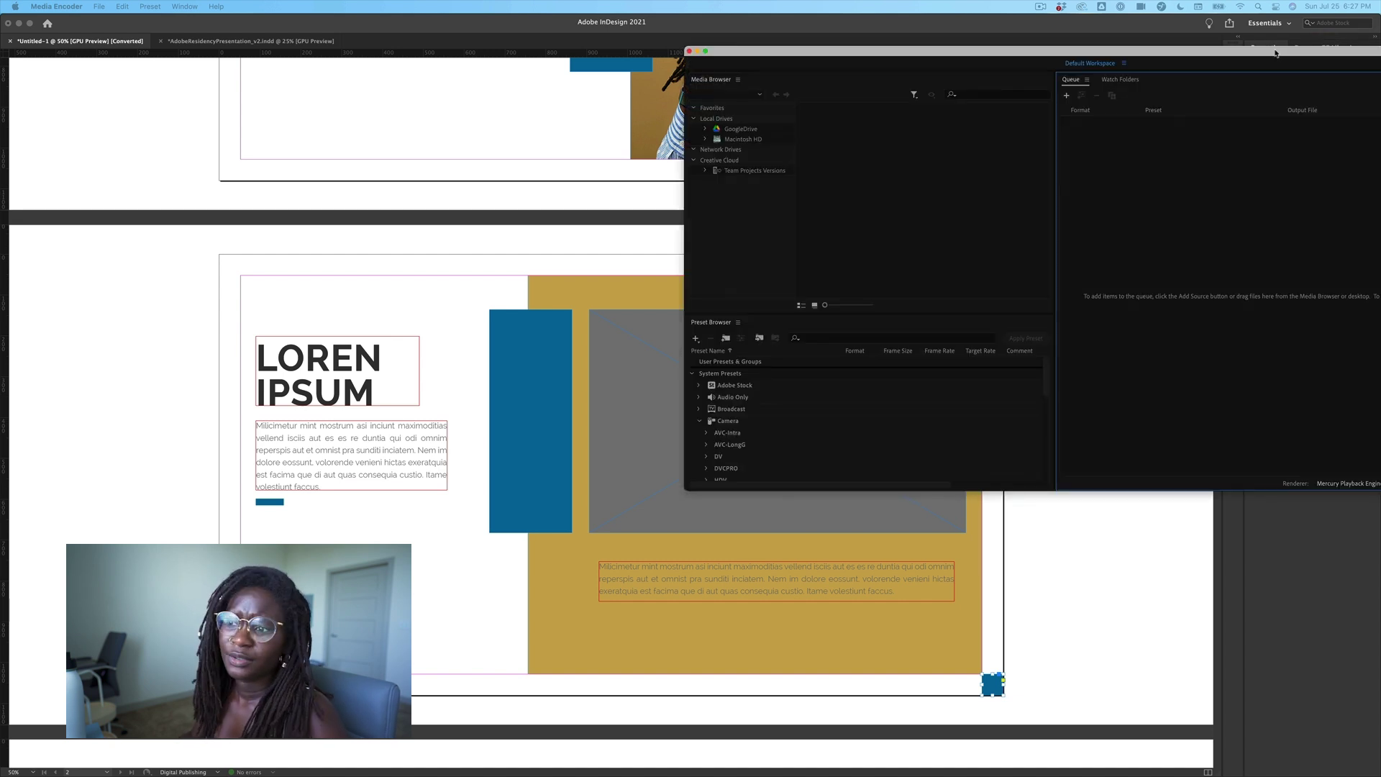
pyautogui.moveTo(1270, 61); pyautogui.dragTo(827, 169)
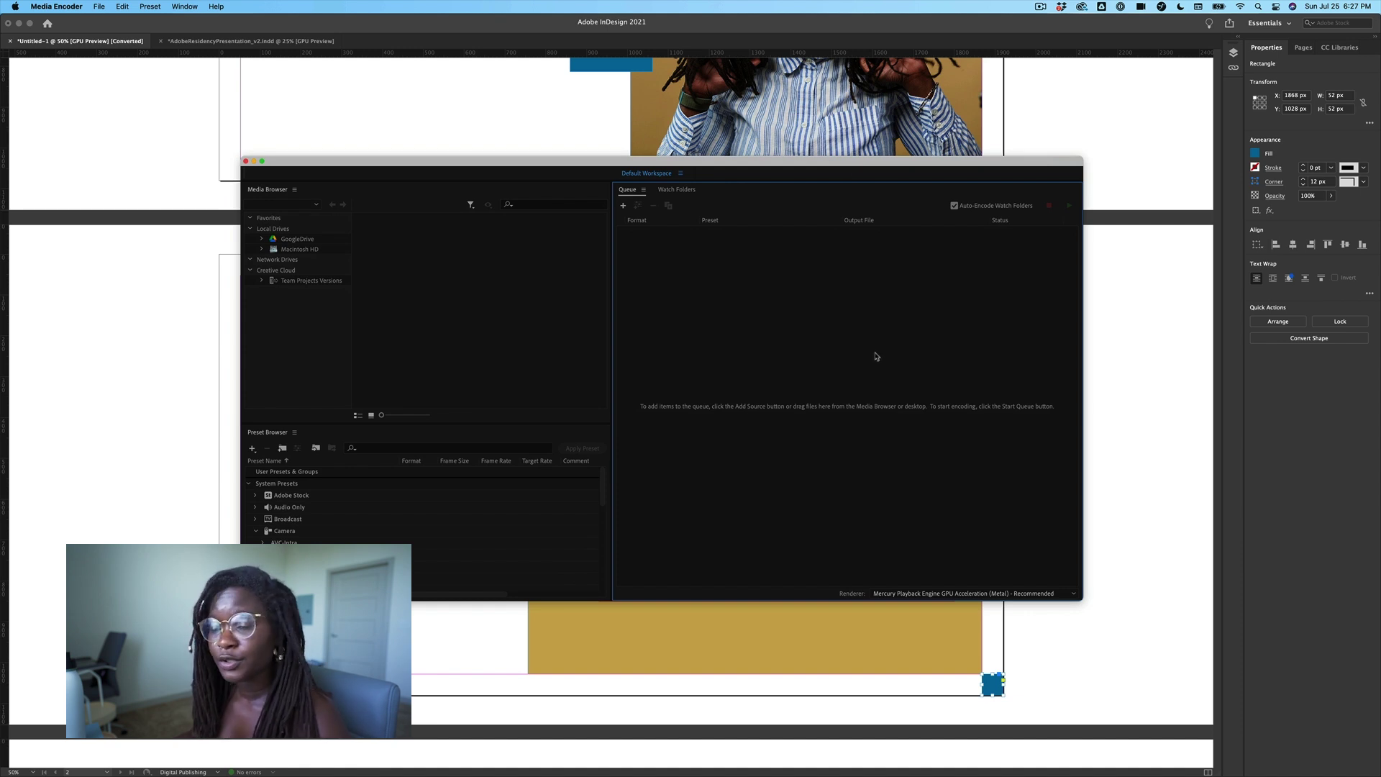
pyautogui.moveTo(832, 754)
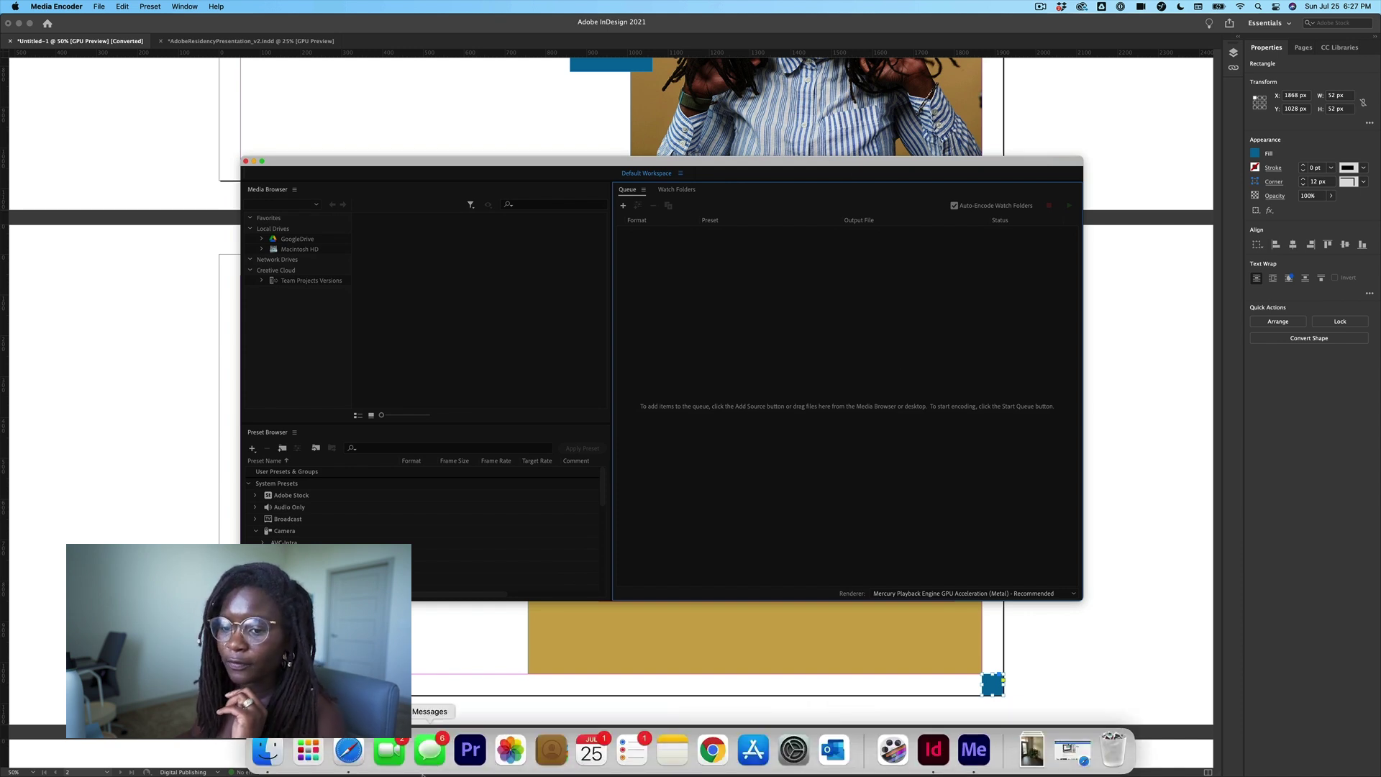
# - Open the Adobe Presentation folder in Finder and expand ASSETS to list its files
pyautogui.click(269, 750)
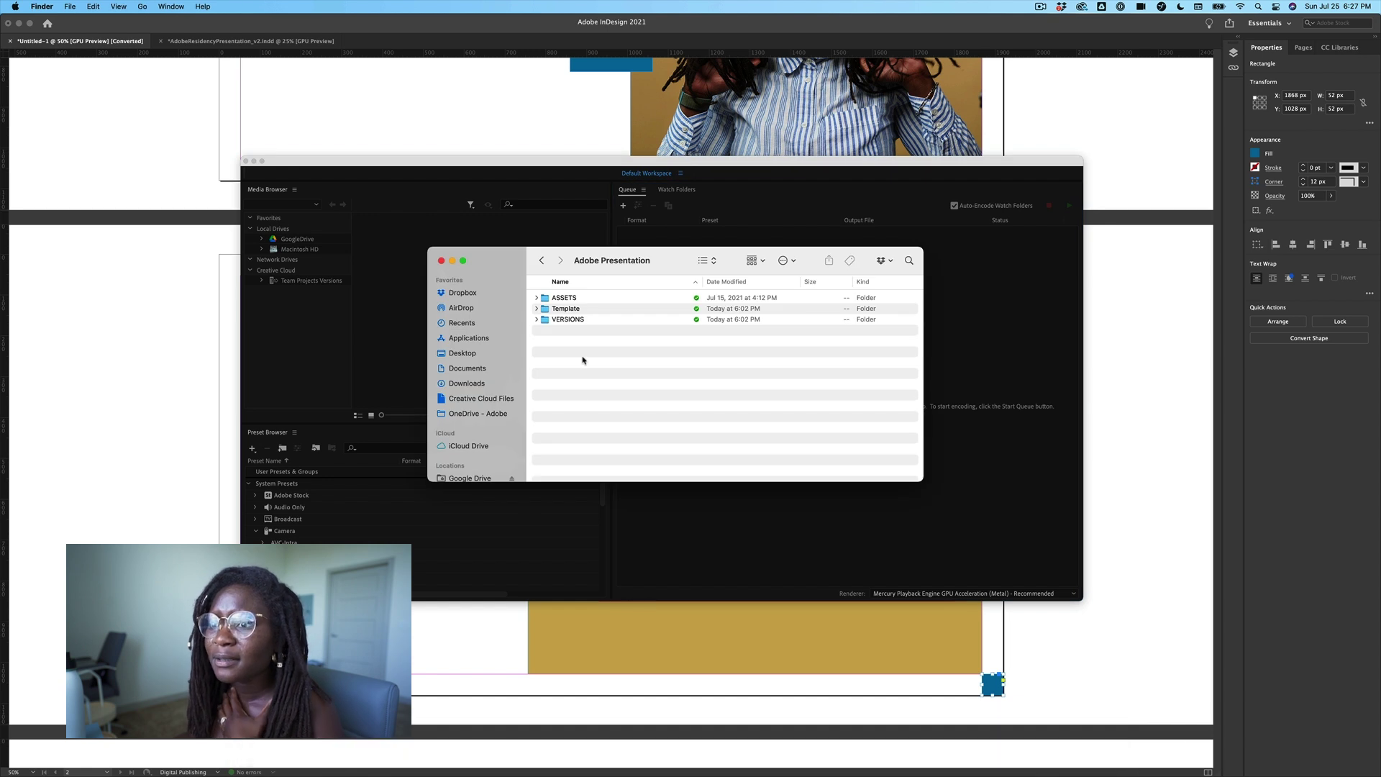
pyautogui.click(536, 298)
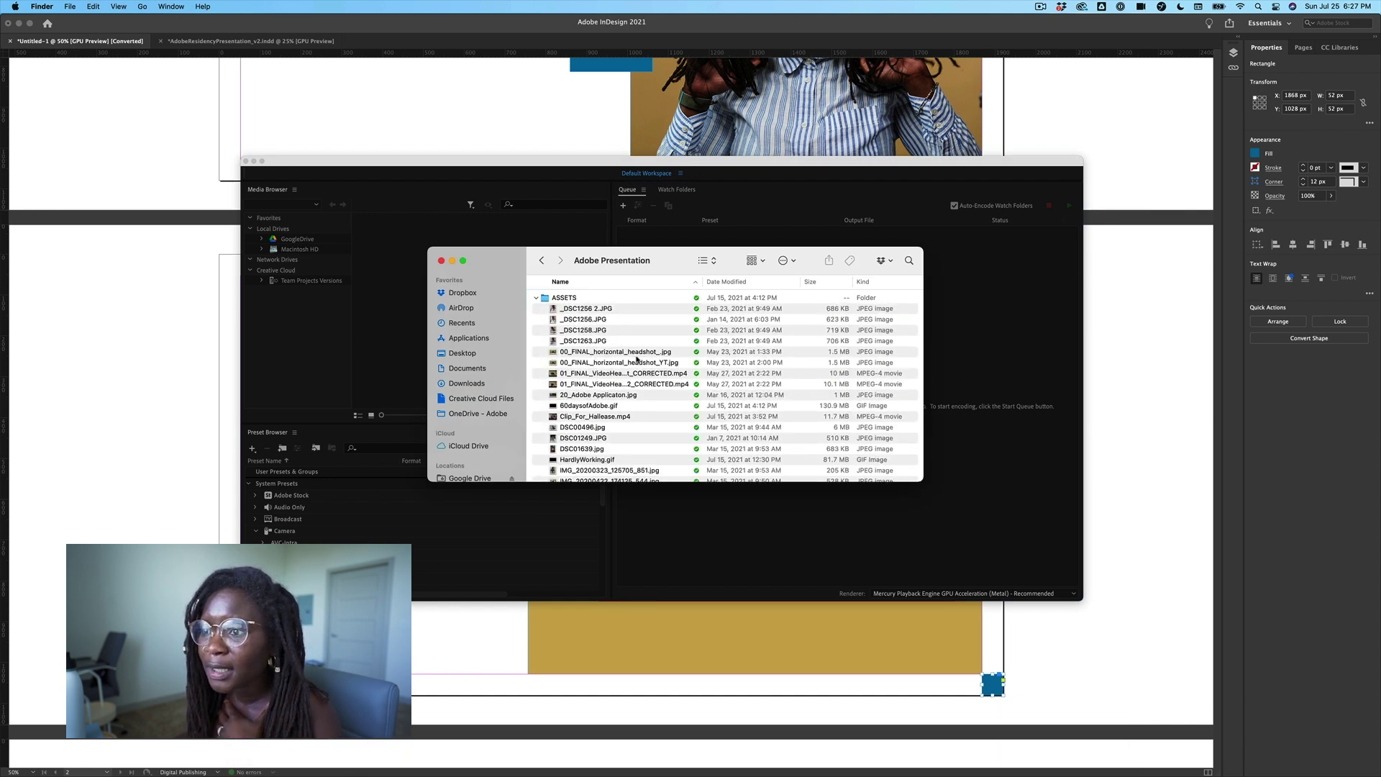
pyautogui.scroll(-1, 636, 359)
pyautogui.scroll(-3, 637, 357)
pyautogui.scroll(5, 640, 359)
# - Preview 01_FINAL_VideoHeadshot_v2_CORRECTED.mp4 and drag it into the Media Encoder queue
pyautogui.click(643, 355)
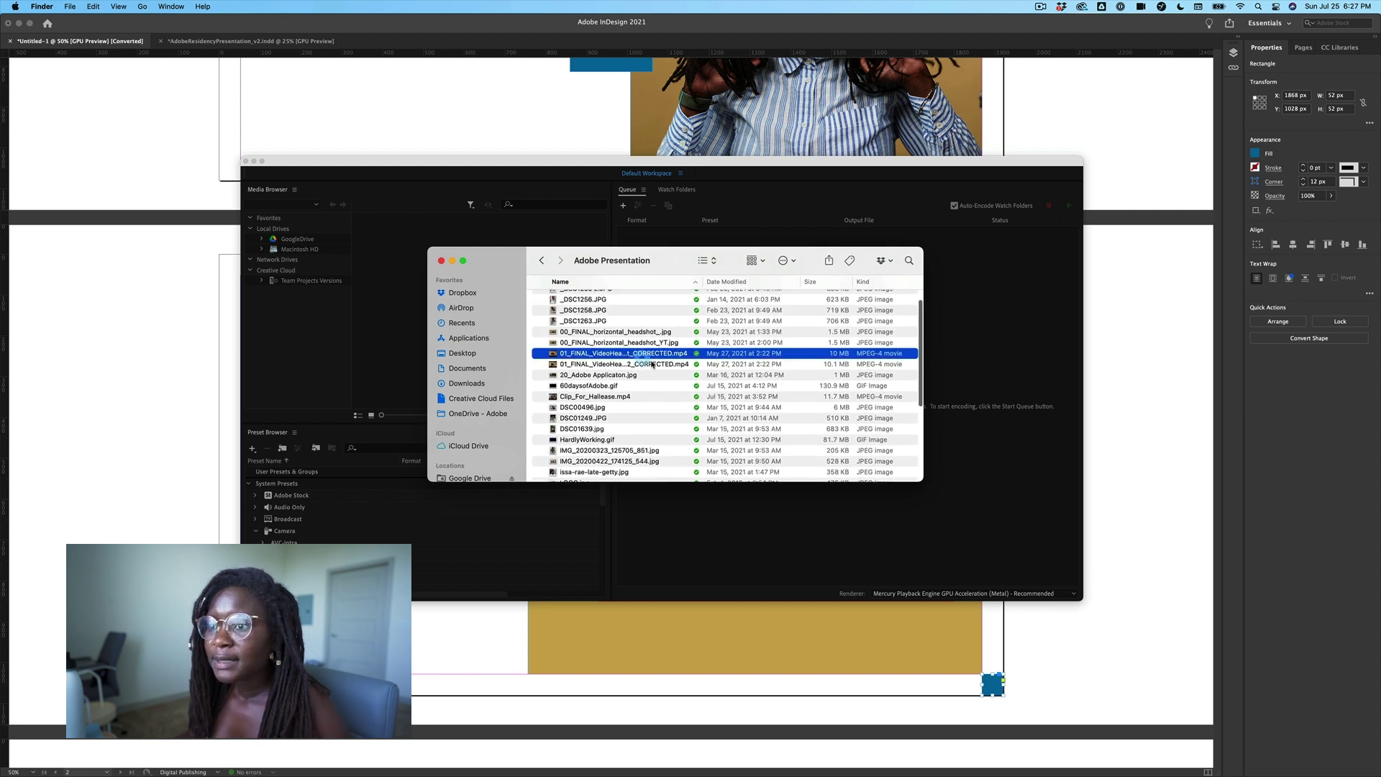
pyautogui.click(644, 364)
pyautogui.press('space')
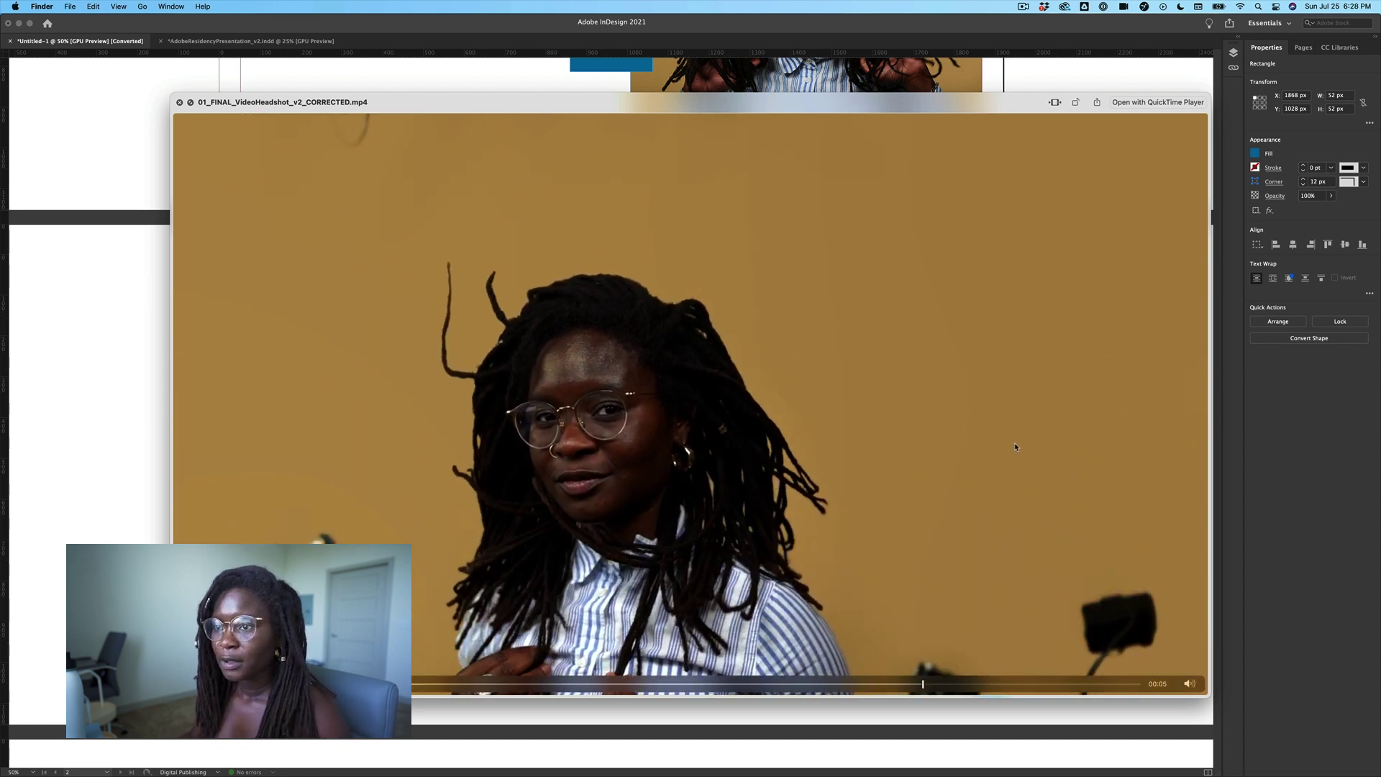
pyautogui.press('space')
pyautogui.moveTo(604, 248); pyautogui.dragTo(934, 266)
pyautogui.moveTo(972, 382); pyautogui.dragTo(764, 248)
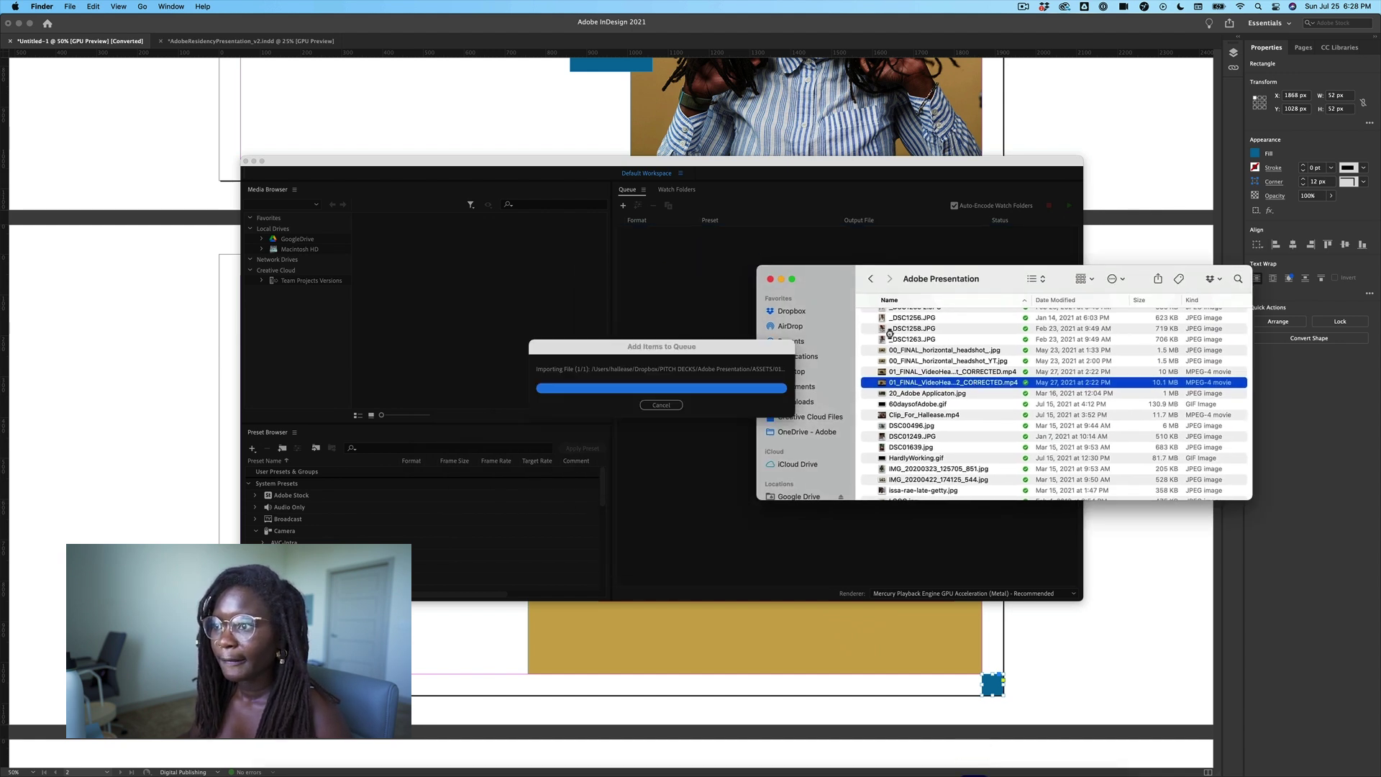
# - Search presets for 'gif', apply Animated GIF (Match Source) to the headshot clip, and open its settings
pyautogui.click(770, 279)
pyautogui.click(850, 299)
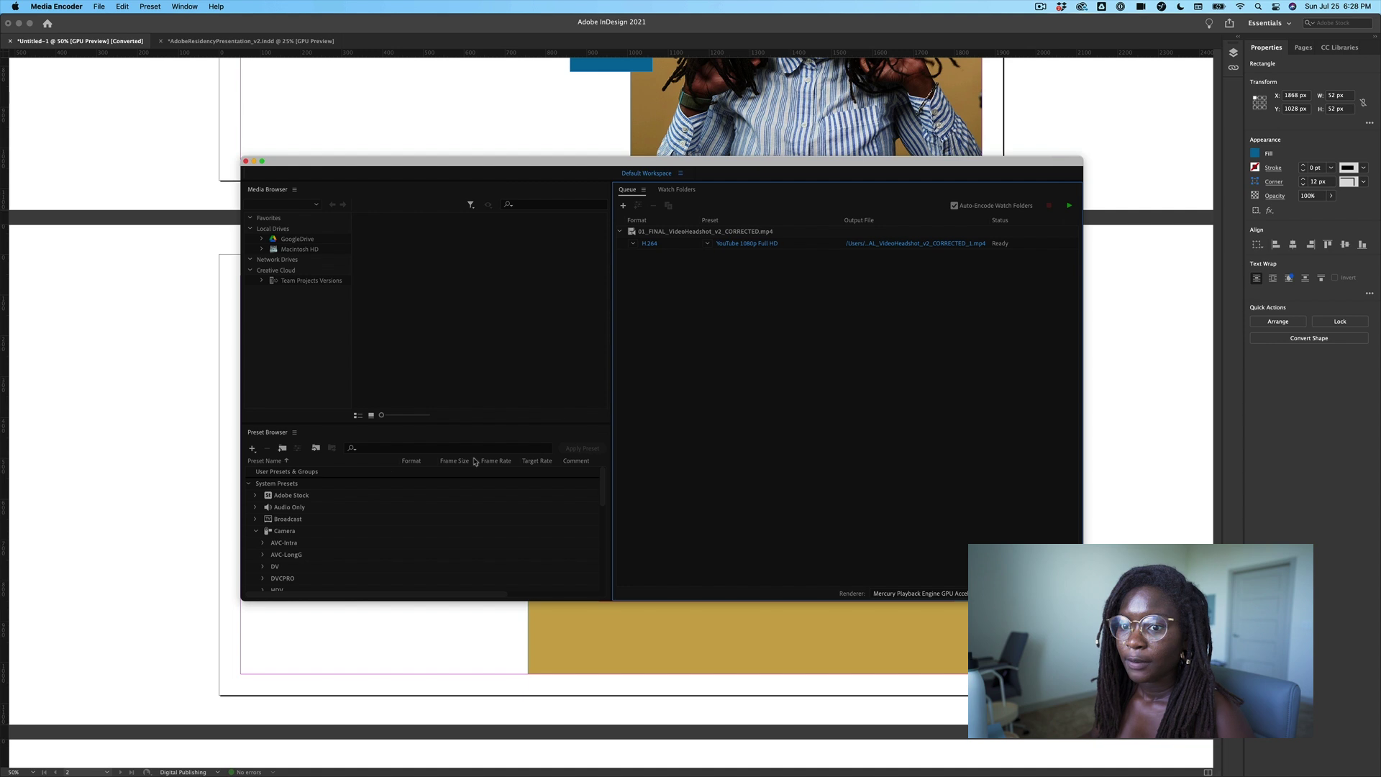
pyautogui.click(419, 447)
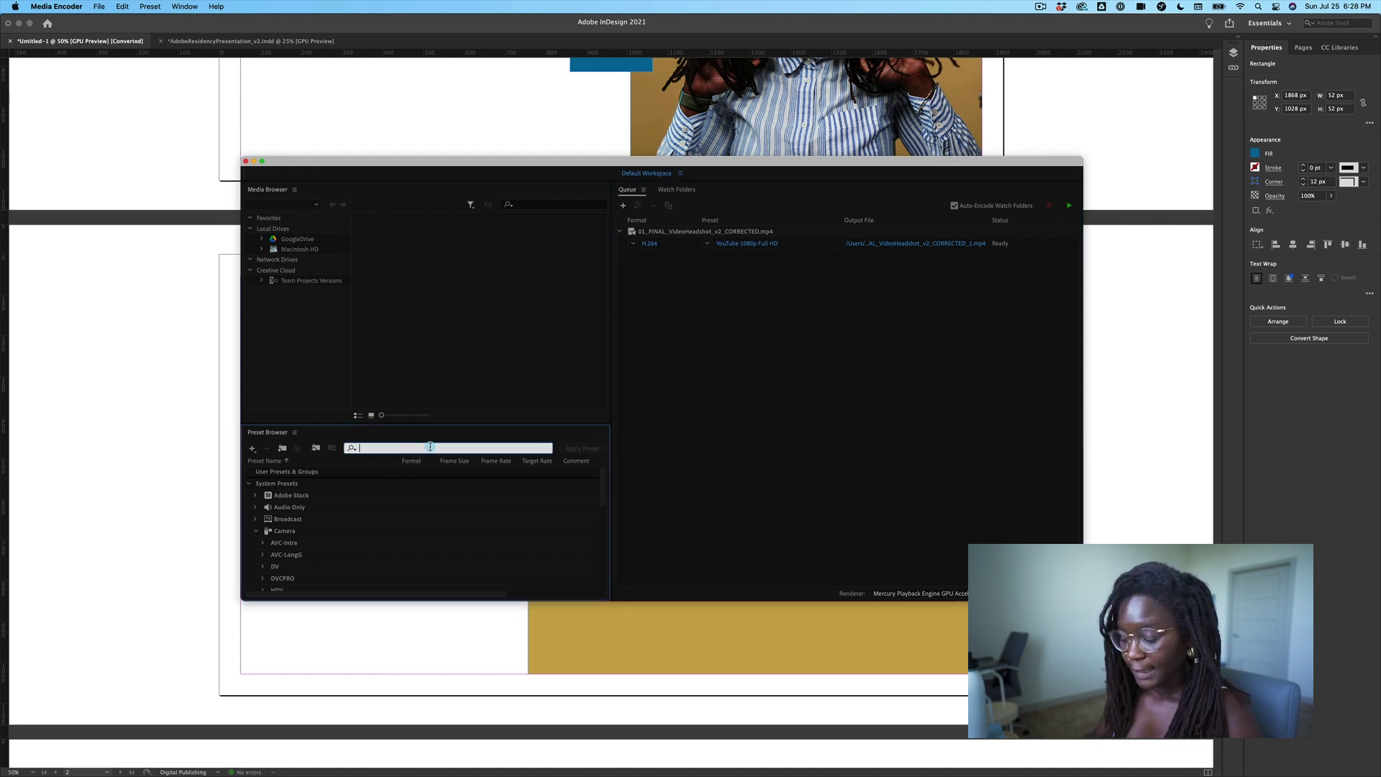
pyautogui.write('gif')
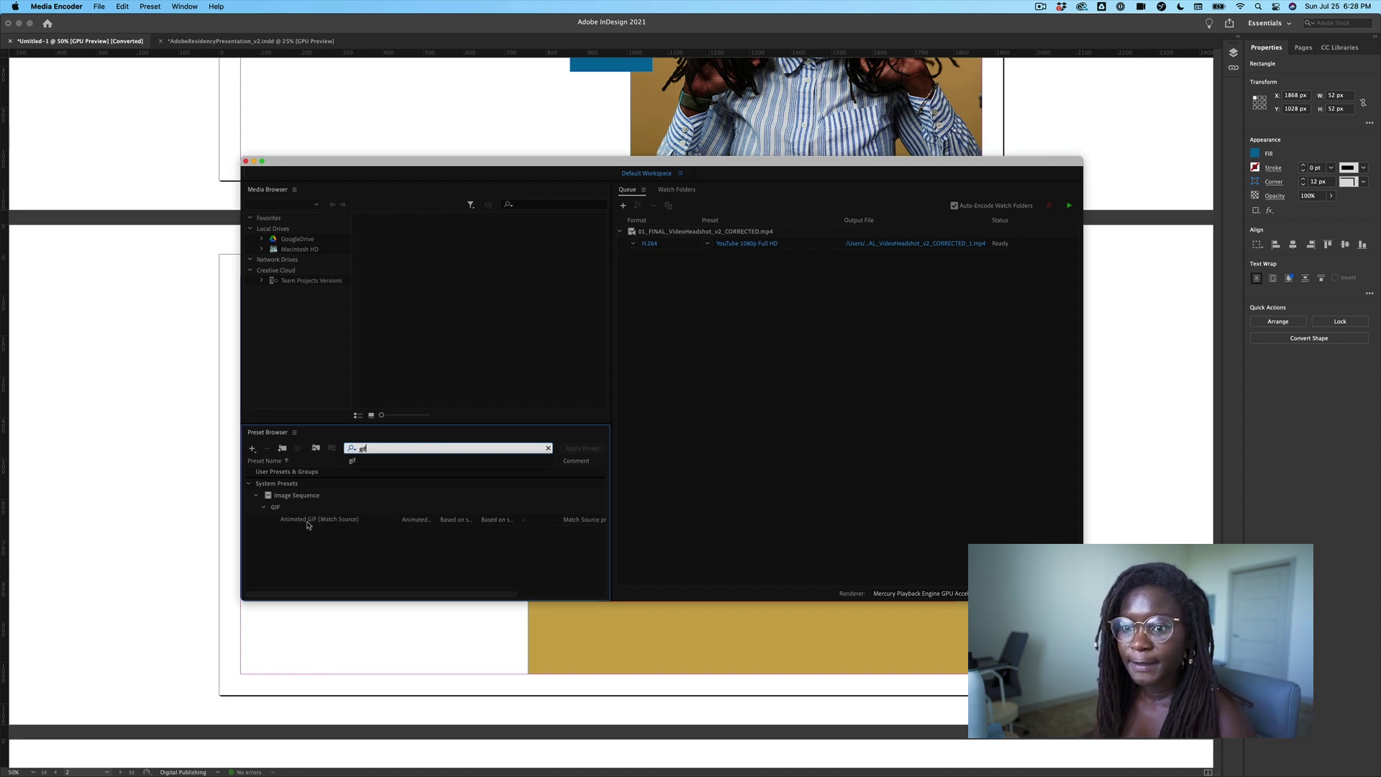
pyautogui.moveTo(331, 524); pyautogui.dragTo(756, 243)
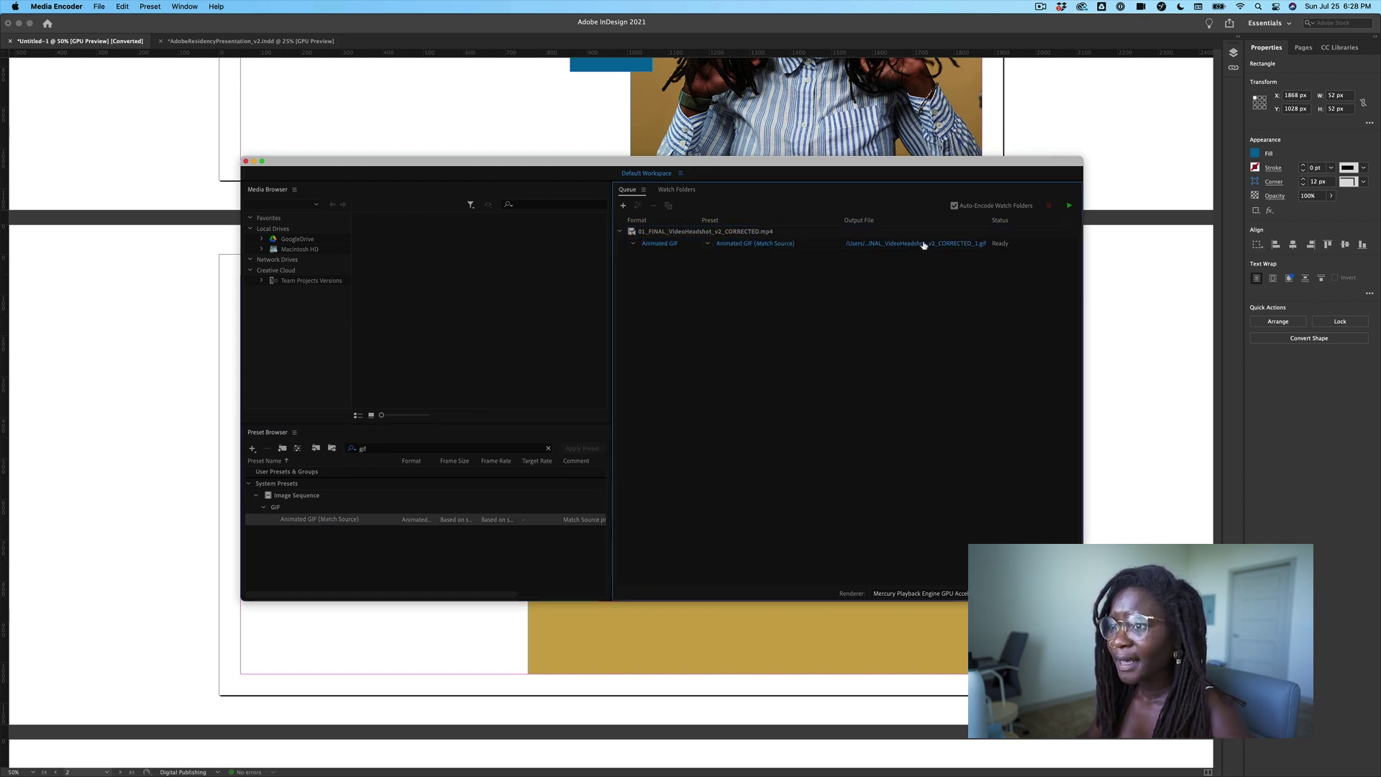
pyautogui.click(767, 244)
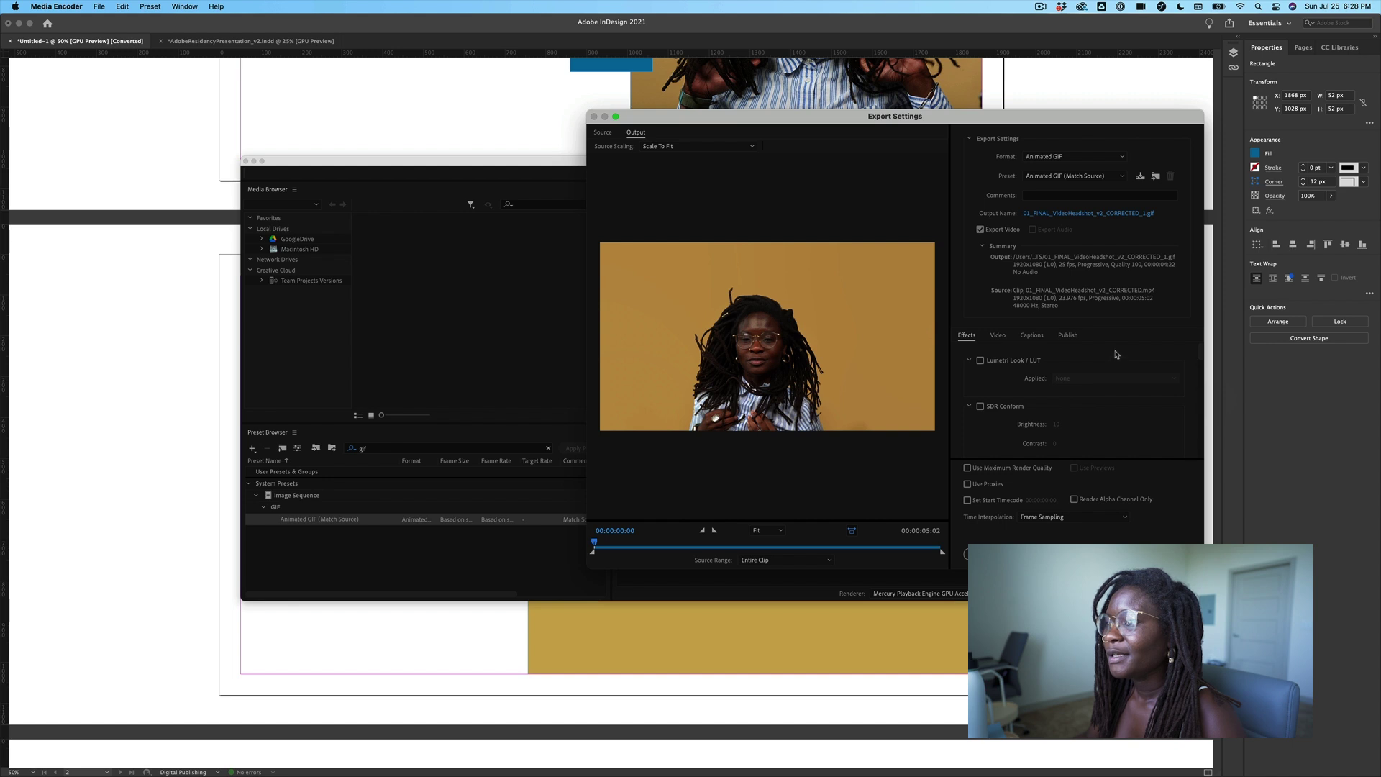
# - Set the GIF quality to 59 and a custom frame size of 800×450
pyautogui.click(997, 336)
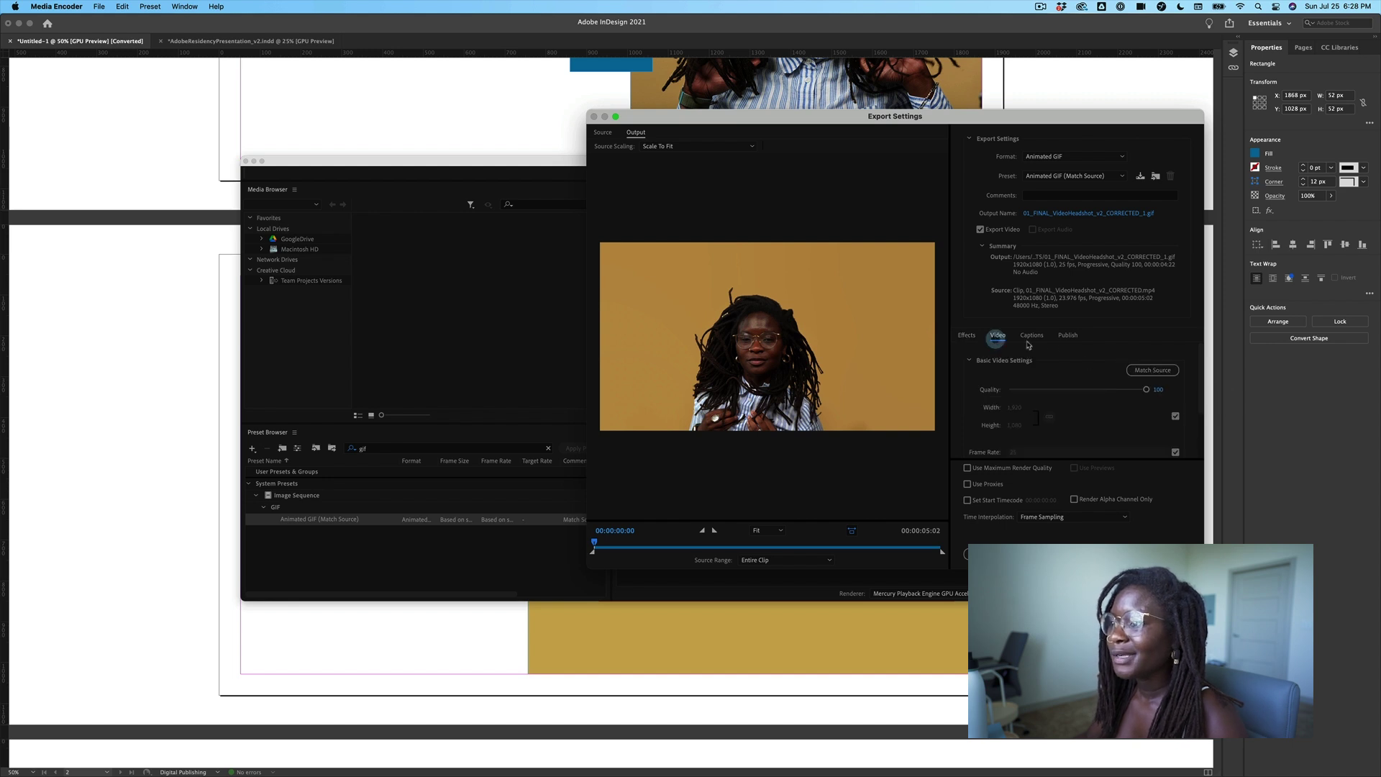
pyautogui.moveTo(1136, 391); pyautogui.dragTo(1122, 392)
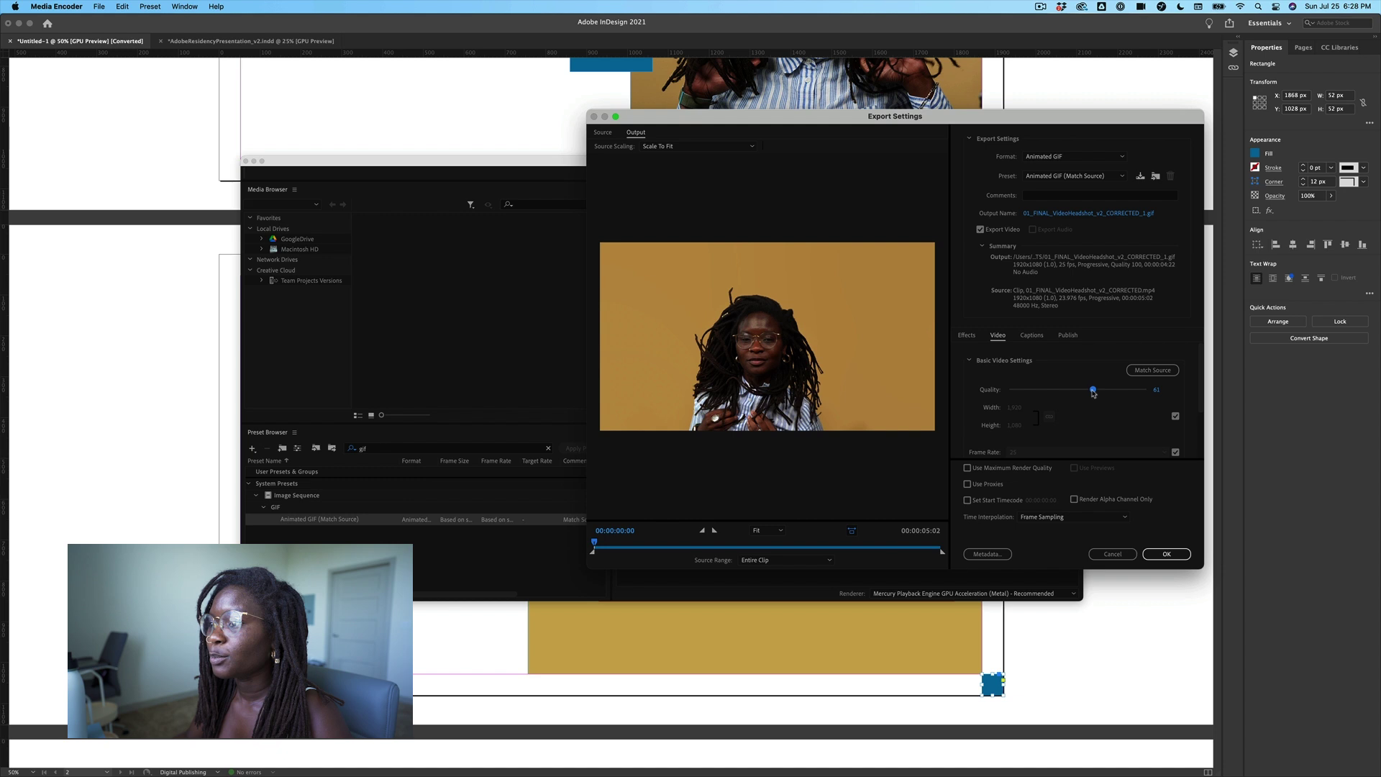
pyautogui.moveTo(1093, 392); pyautogui.dragTo(1090, 394)
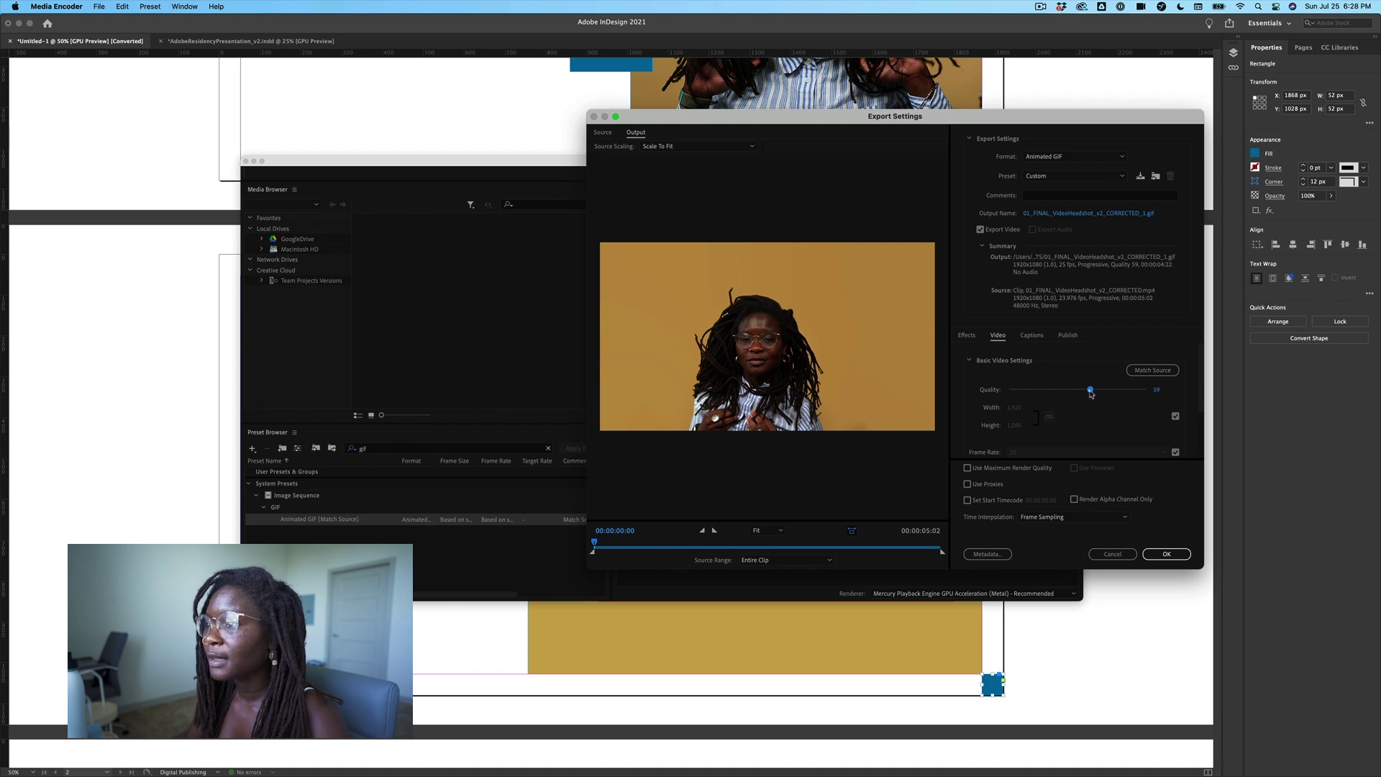
pyautogui.click(1175, 417)
pyautogui.click(1014, 408)
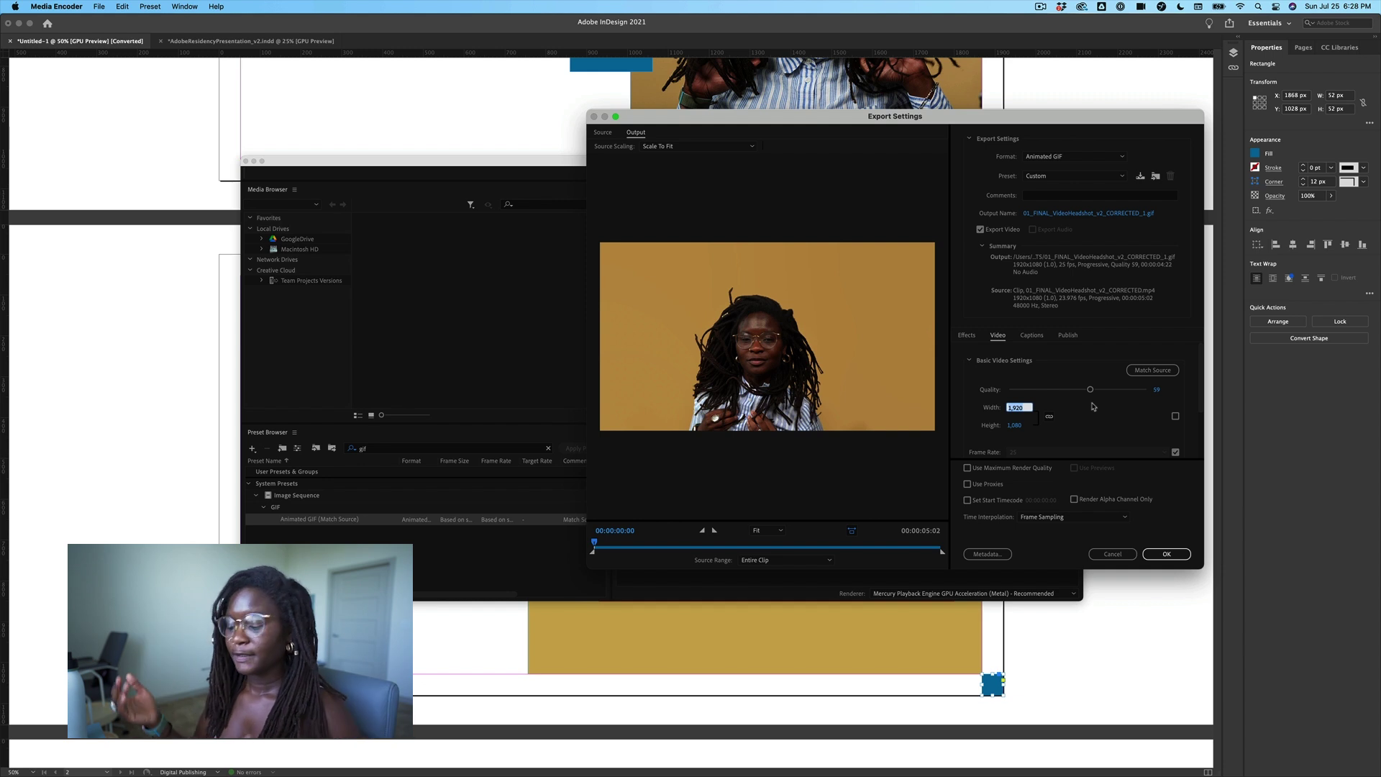
pyautogui.write('800')
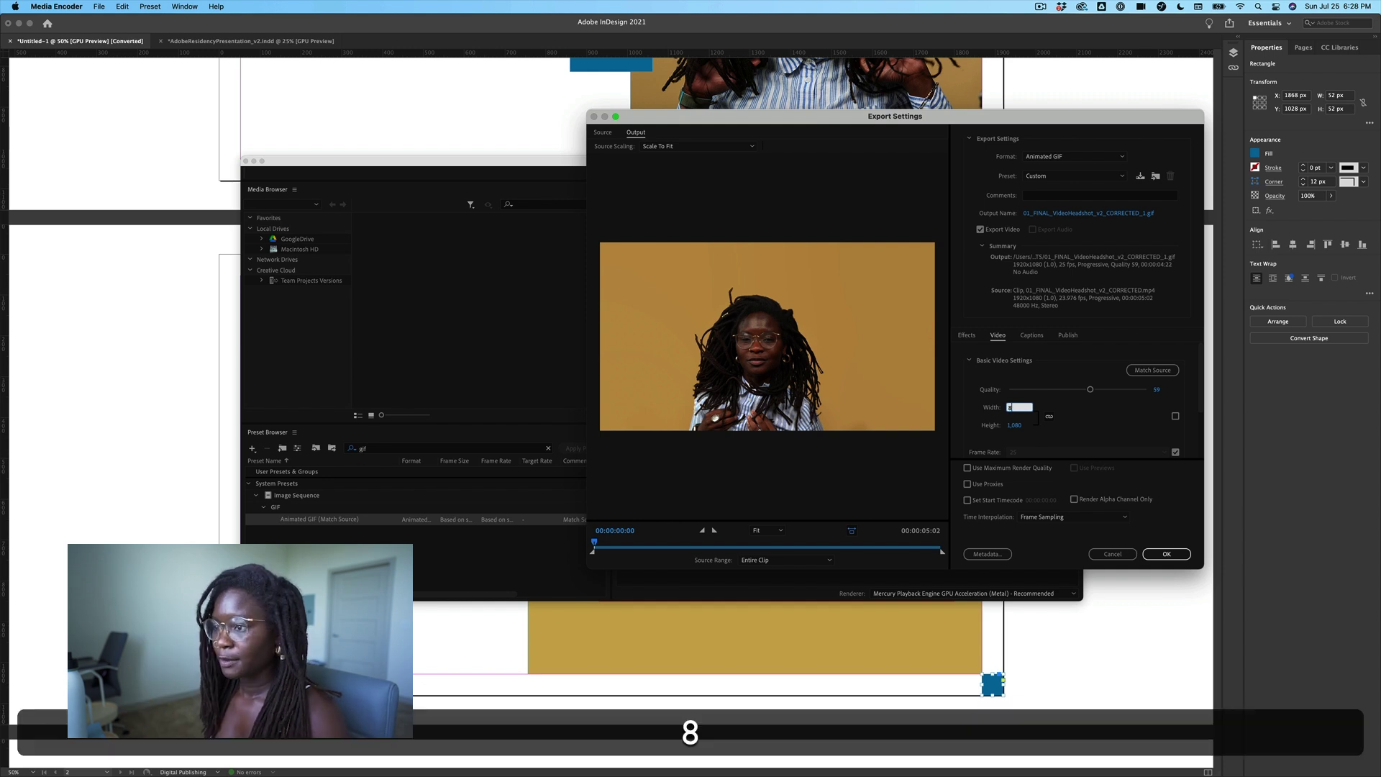
pyautogui.click(1111, 401)
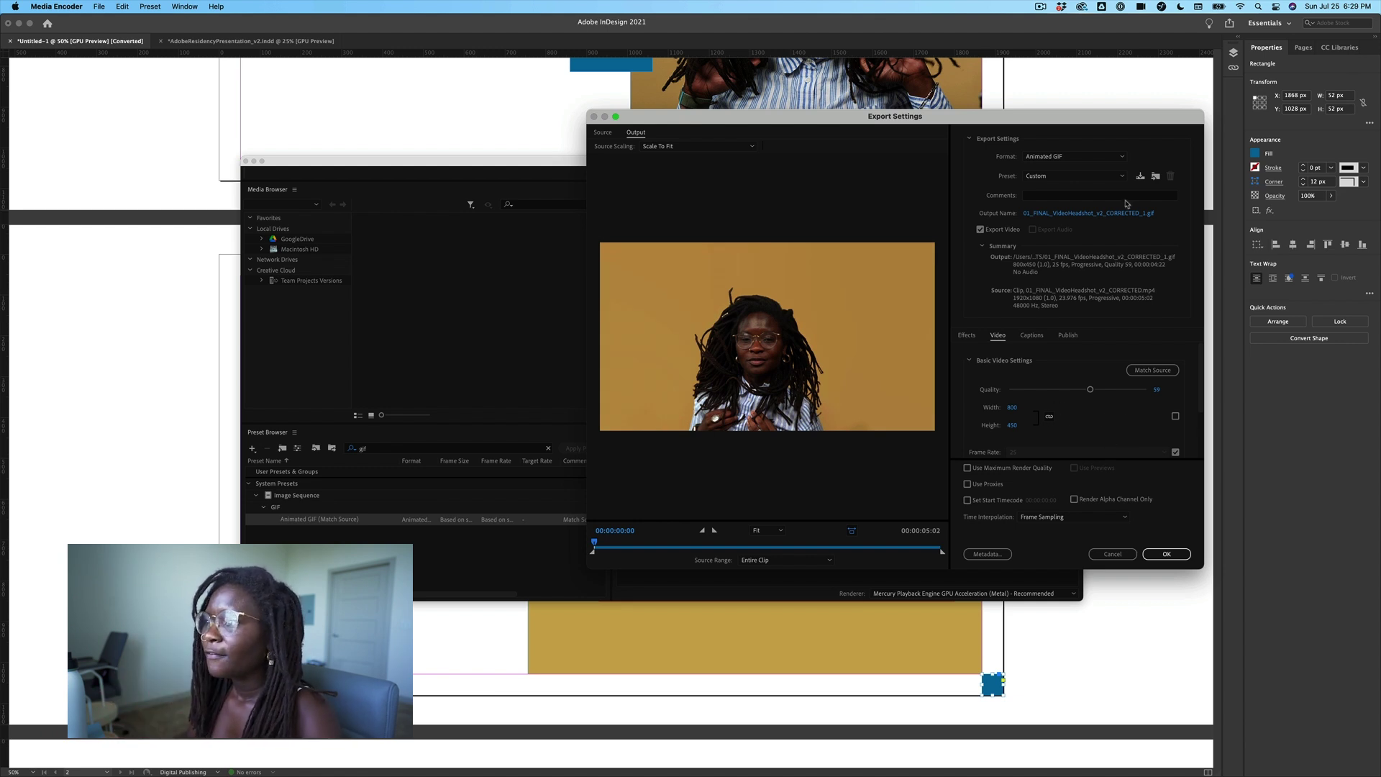
# - Save the output as Sample Gif.gif on the Desktop and start encoding the queue
pyautogui.press('Return')
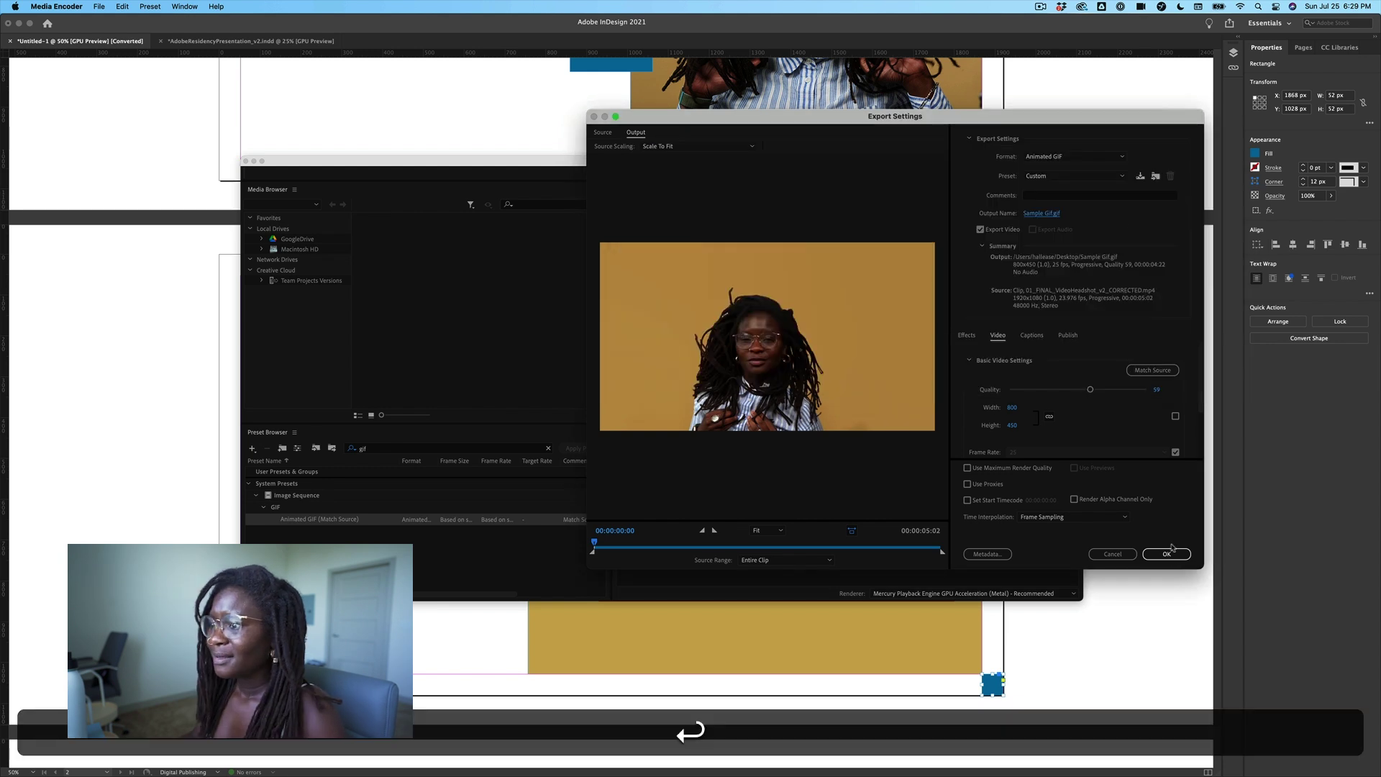
pyautogui.click(1165, 553)
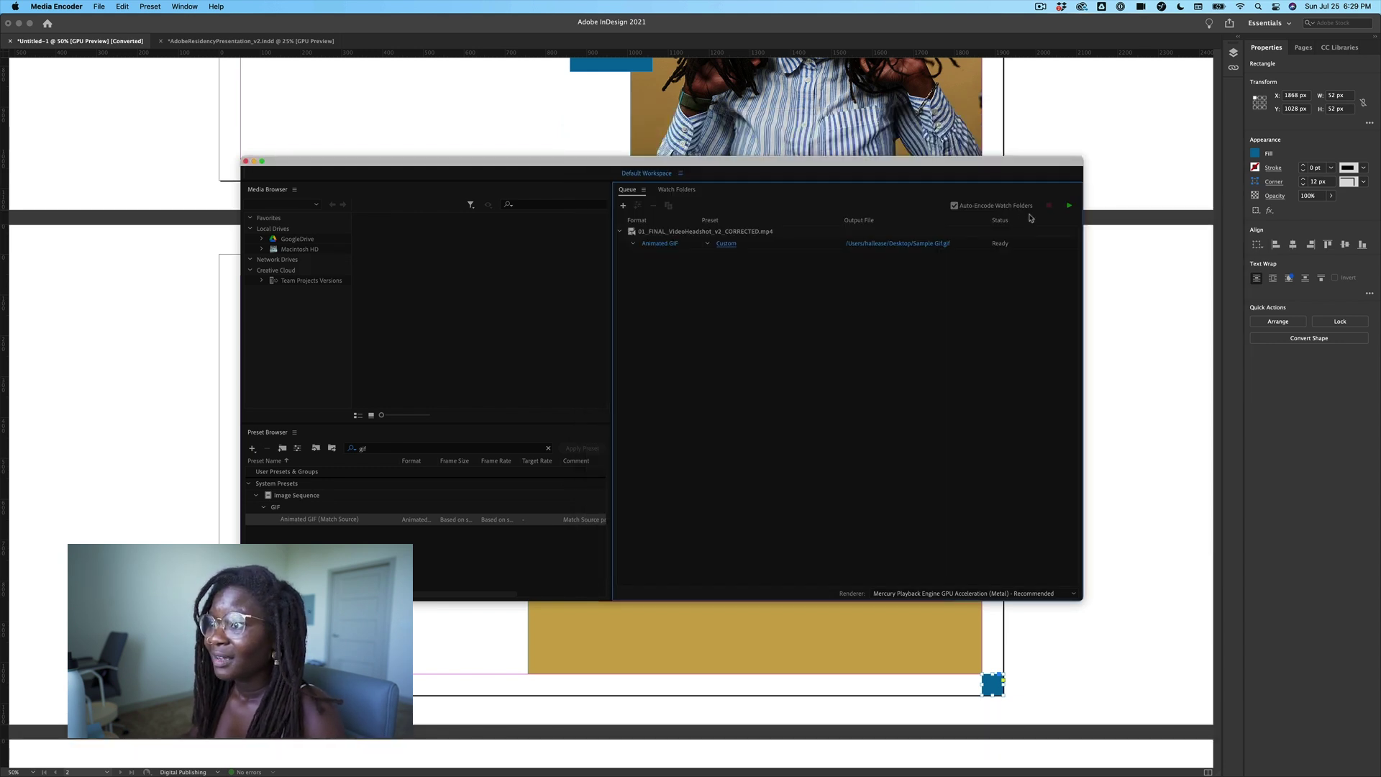
pyautogui.click(1067, 207)
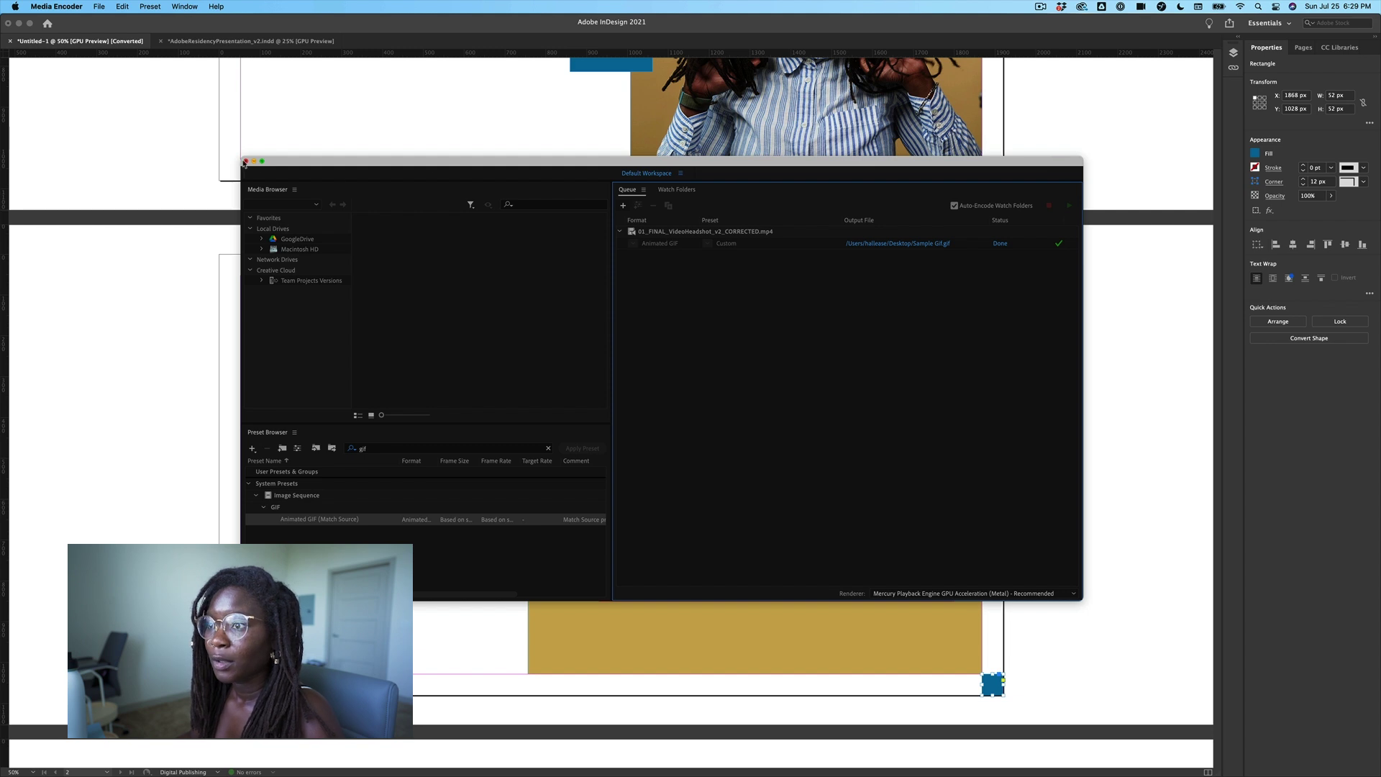
# - Hide Media Encoder, preview the finished Sample Gif.gif, then return to the InDesign layout
pyautogui.press('super+q')
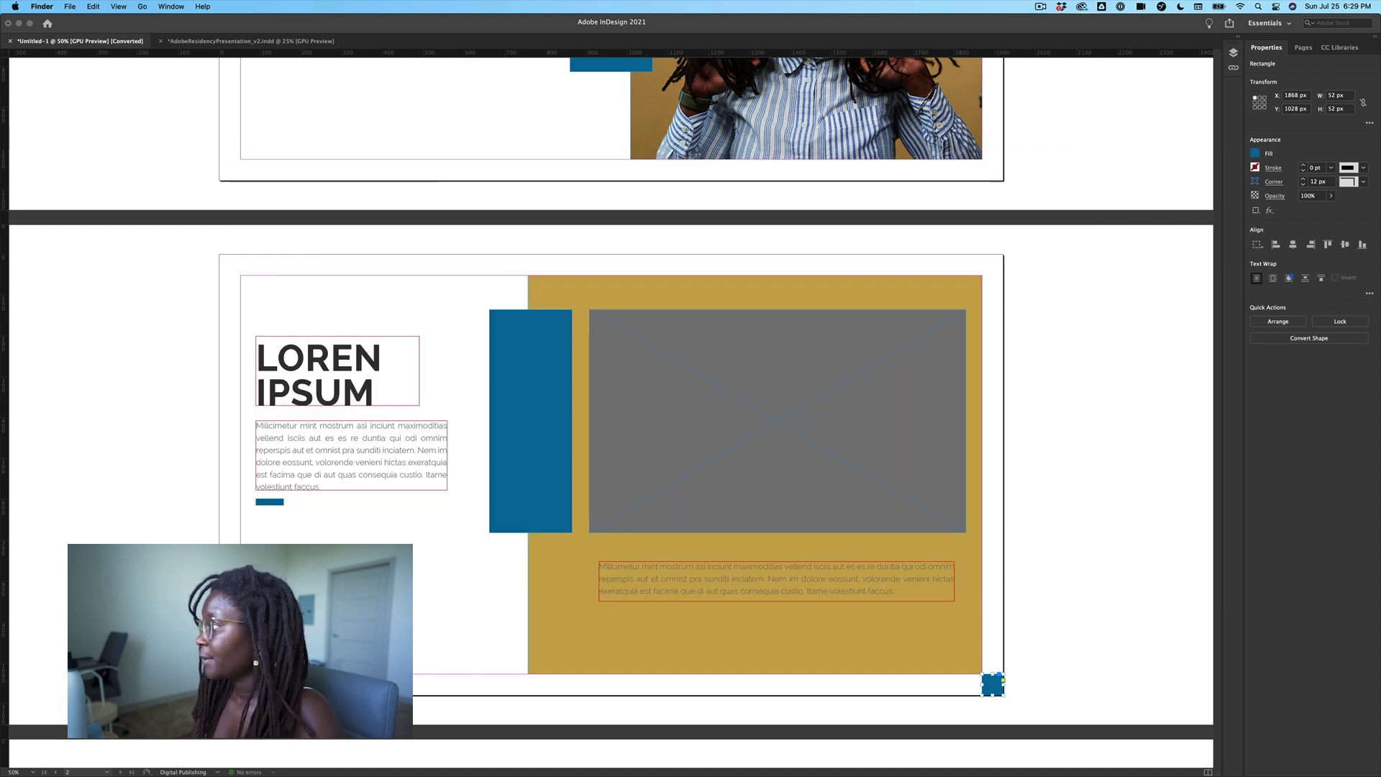
pyautogui.press('space')
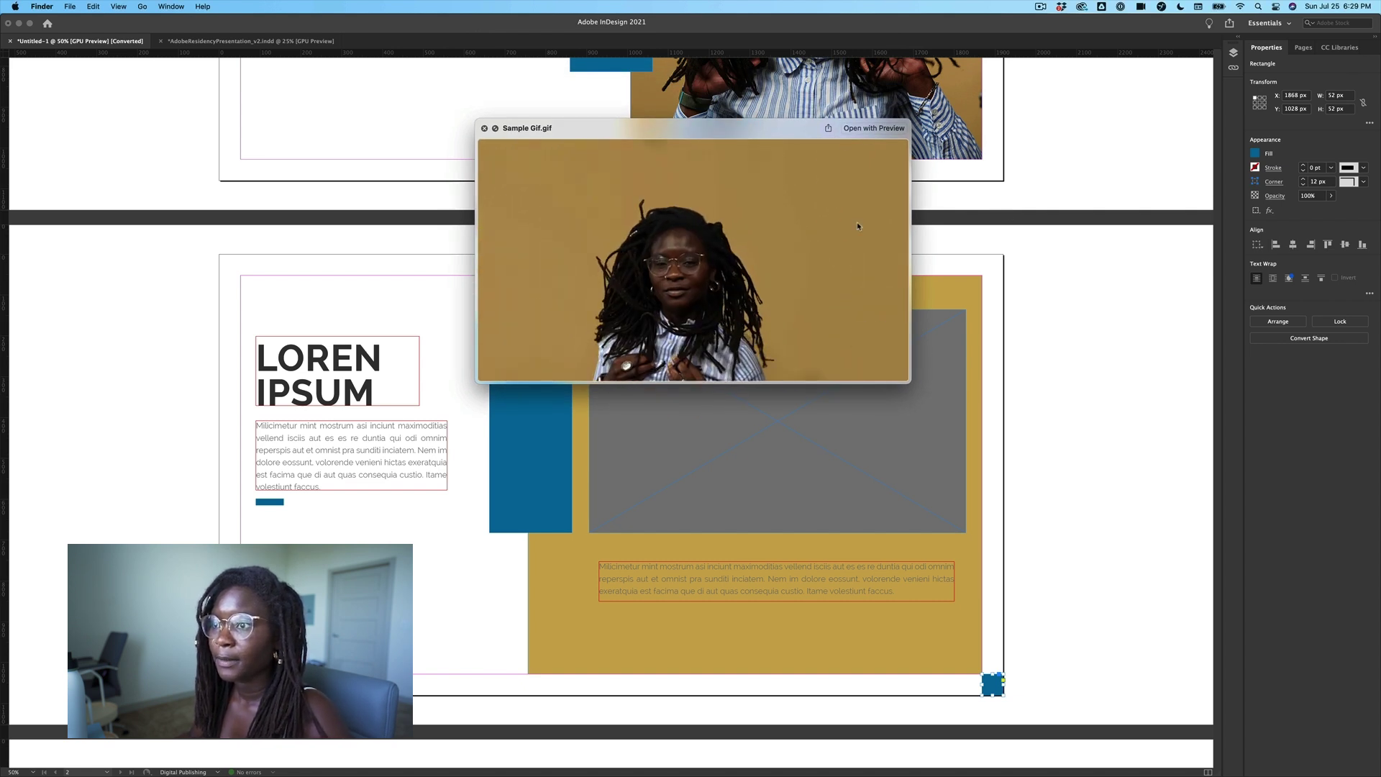
pyautogui.press('space')
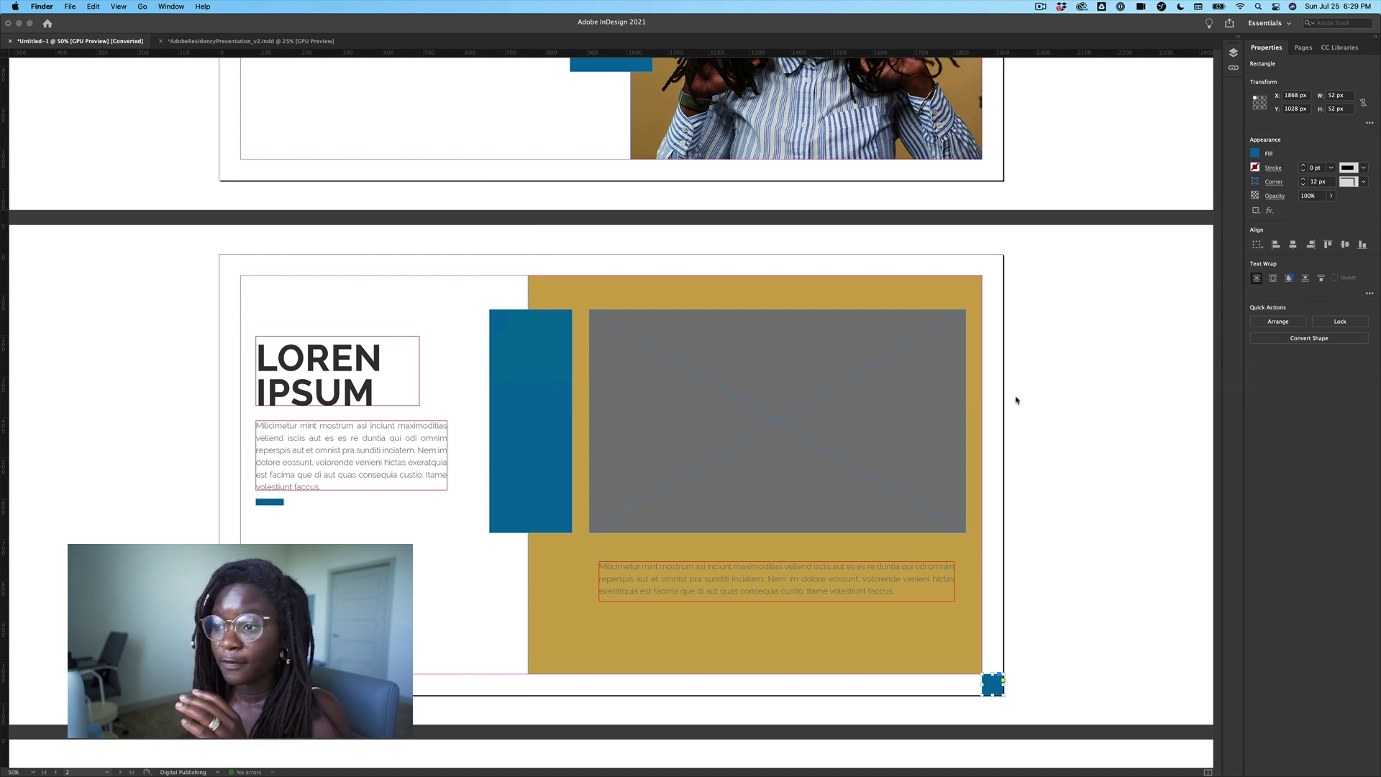
pyautogui.click(839, 408)
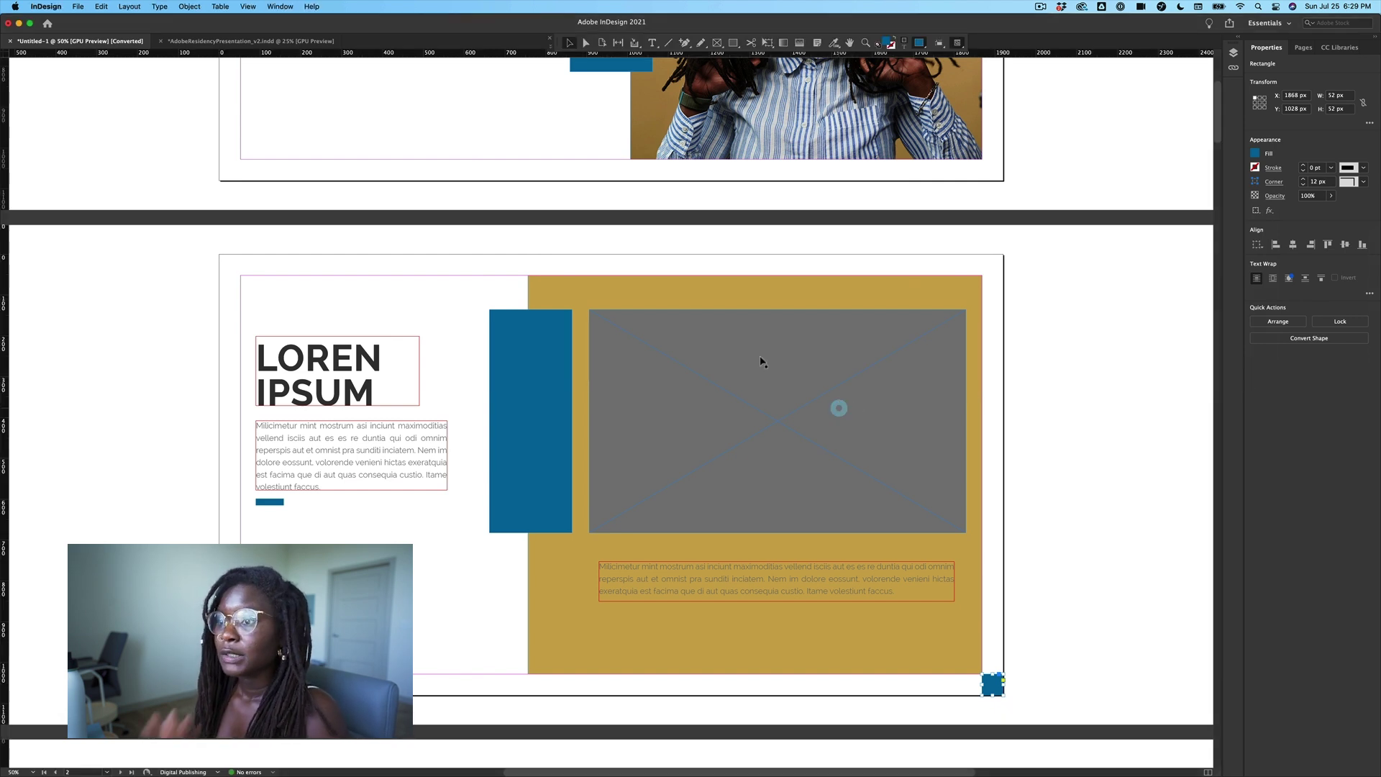
# - Place Opener2021.gif from ASSETS into the grey image placeholder frame after previewing it
pyautogui.click(766, 357)
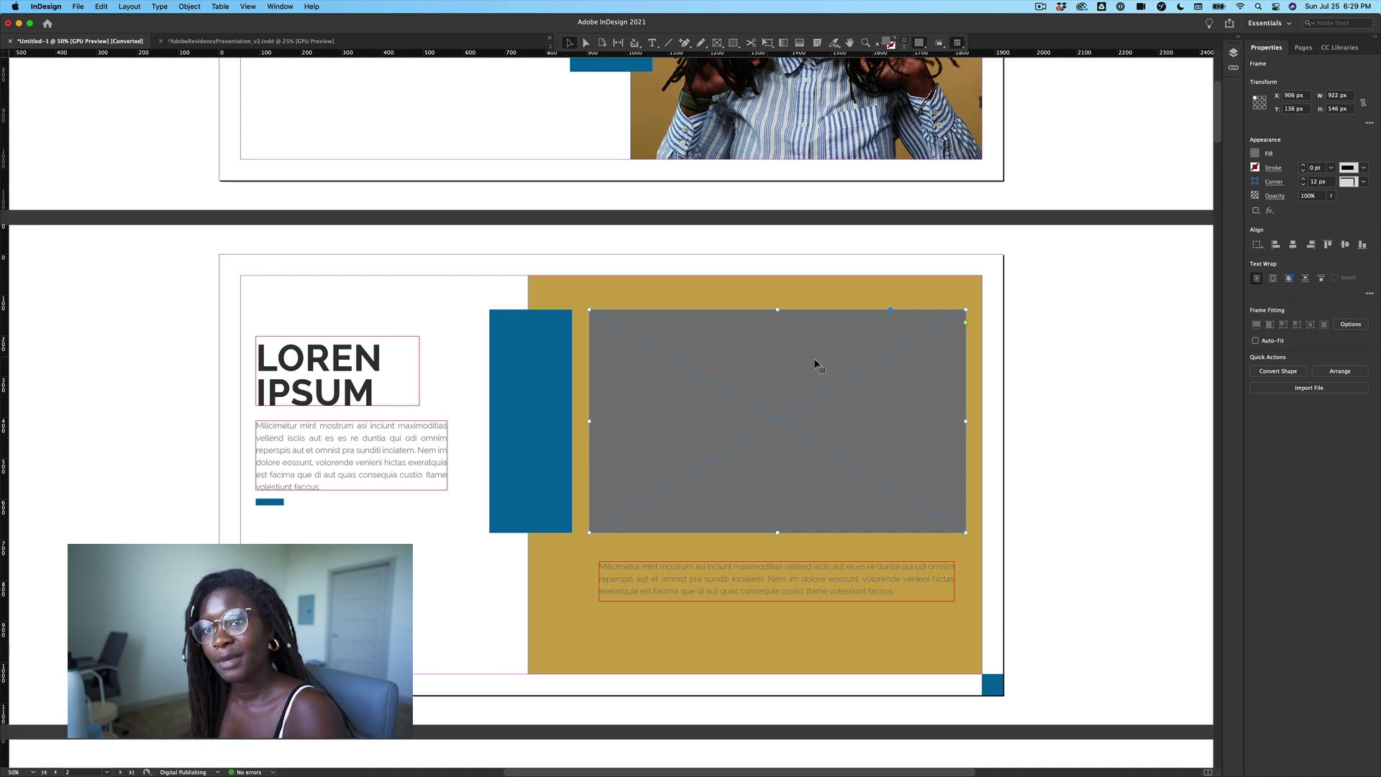
pyautogui.click(75, 7)
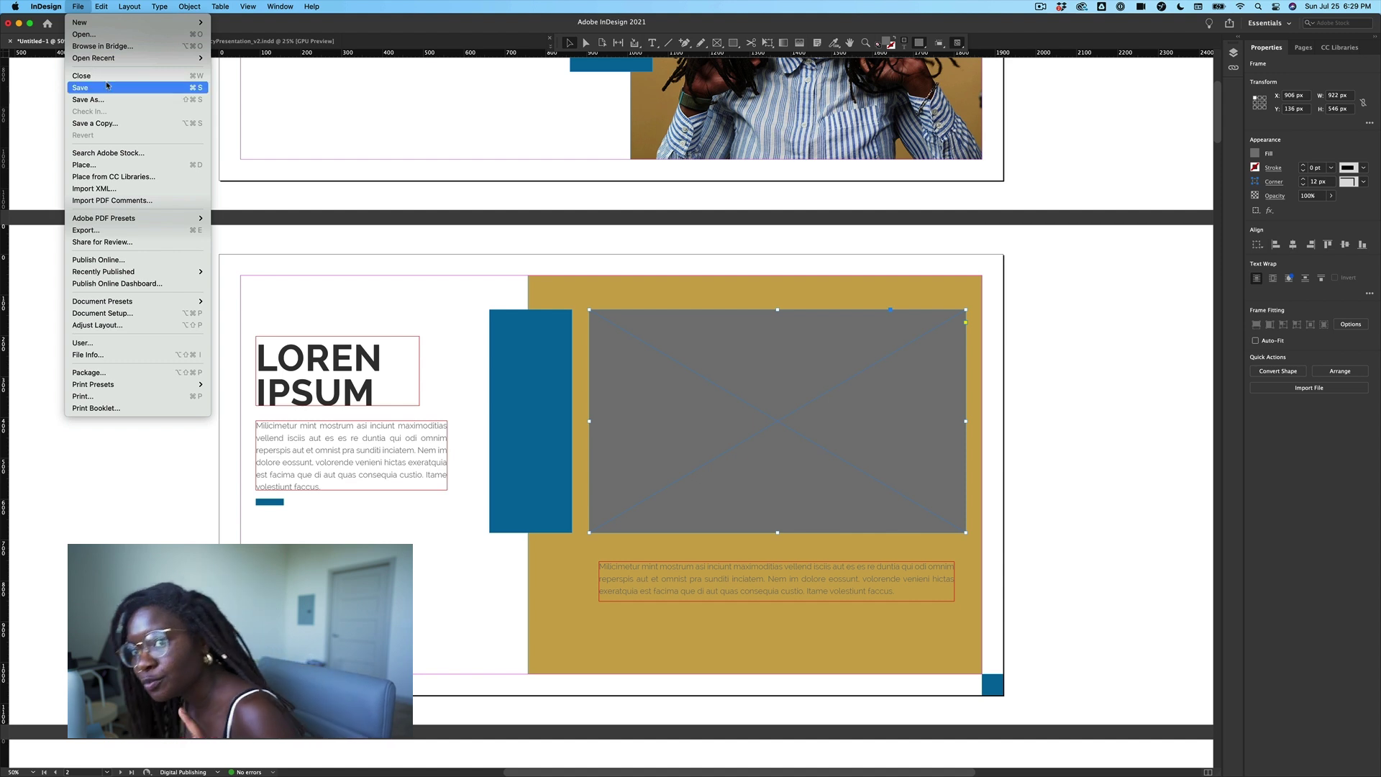
pyautogui.moveTo(151, 270)
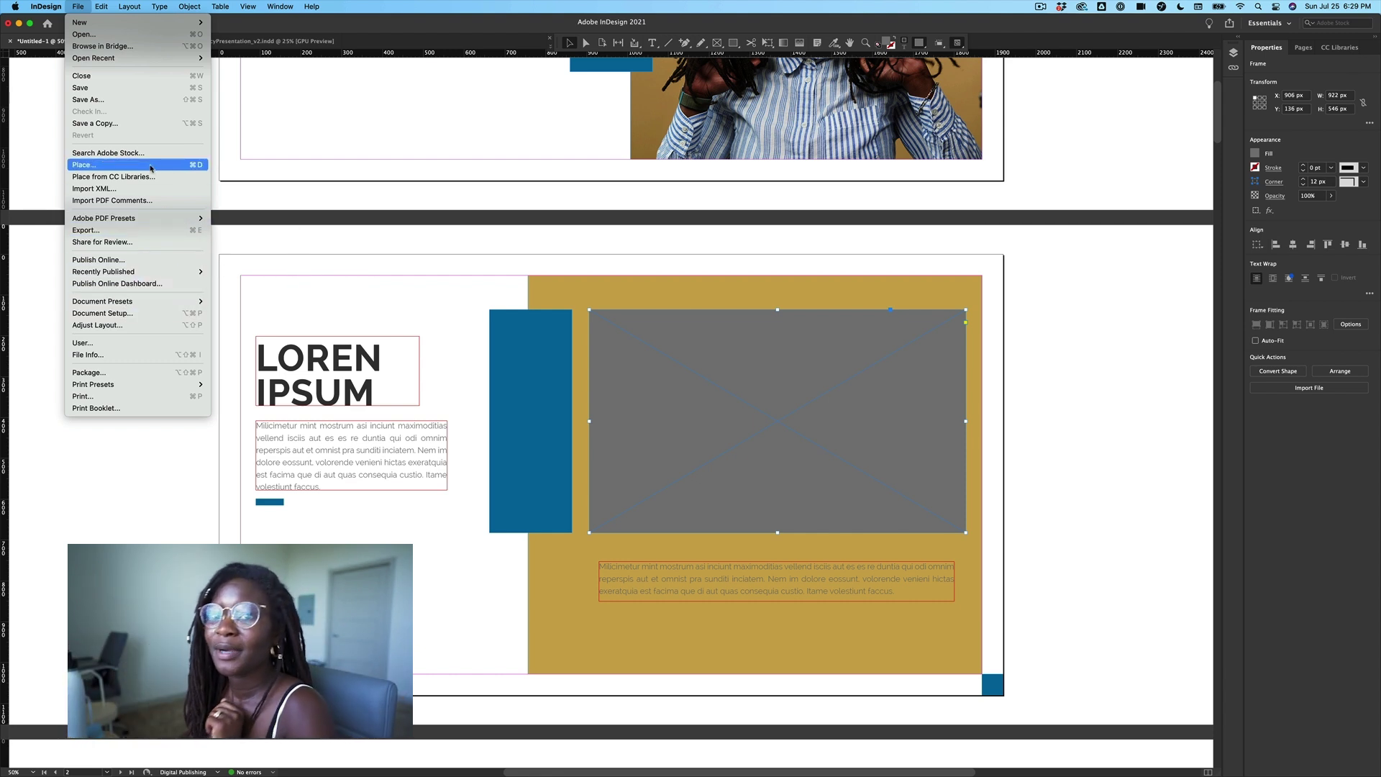
pyautogui.click(151, 166)
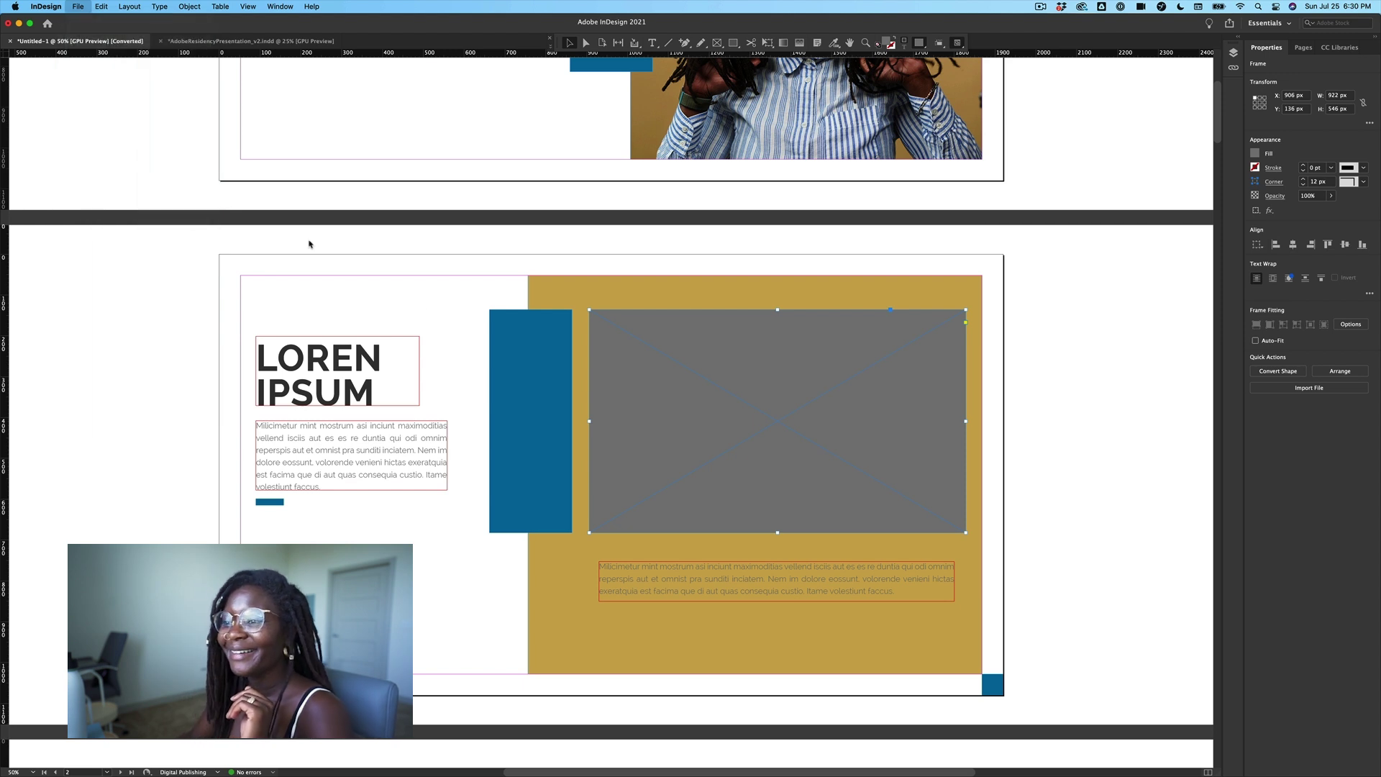
pyautogui.scroll(-3, 847, 243)
pyautogui.scroll(-3, 849, 240)
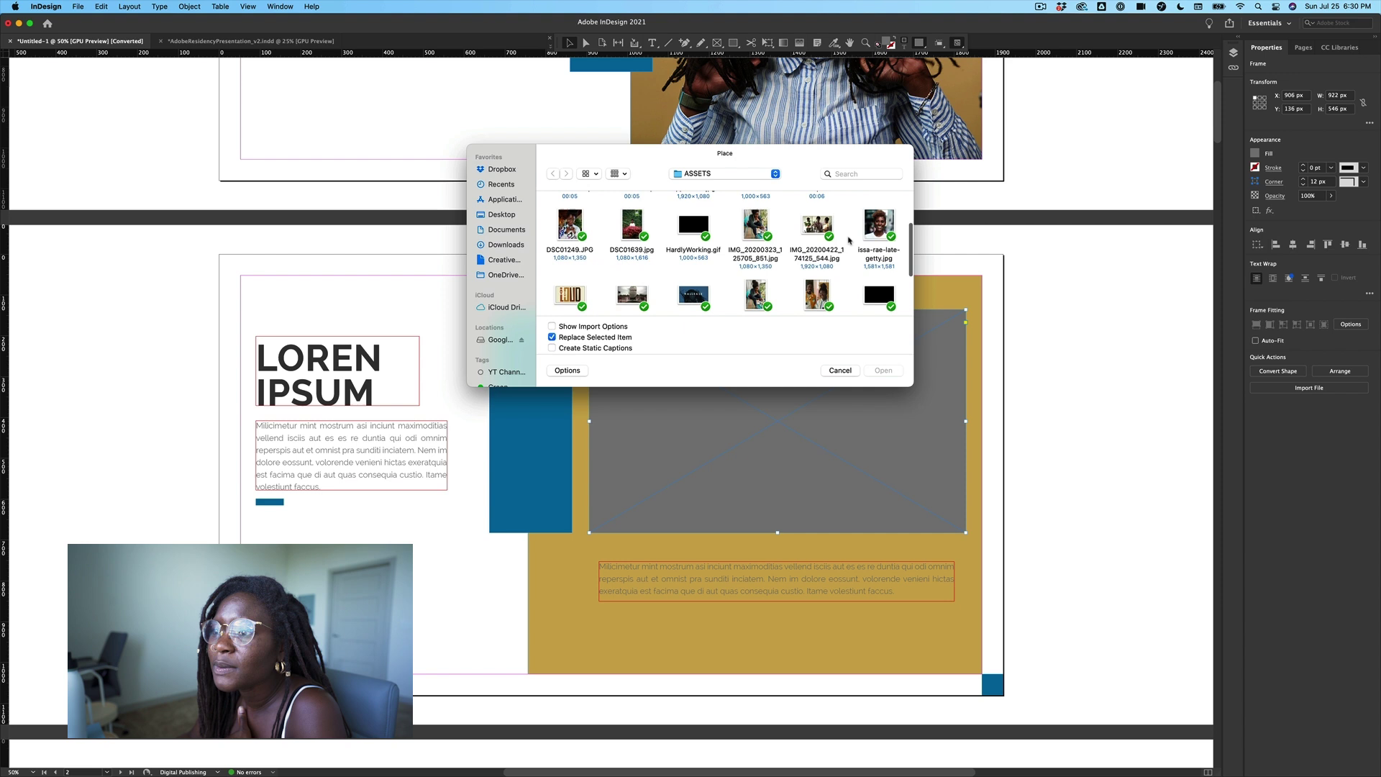
pyautogui.click(692, 263)
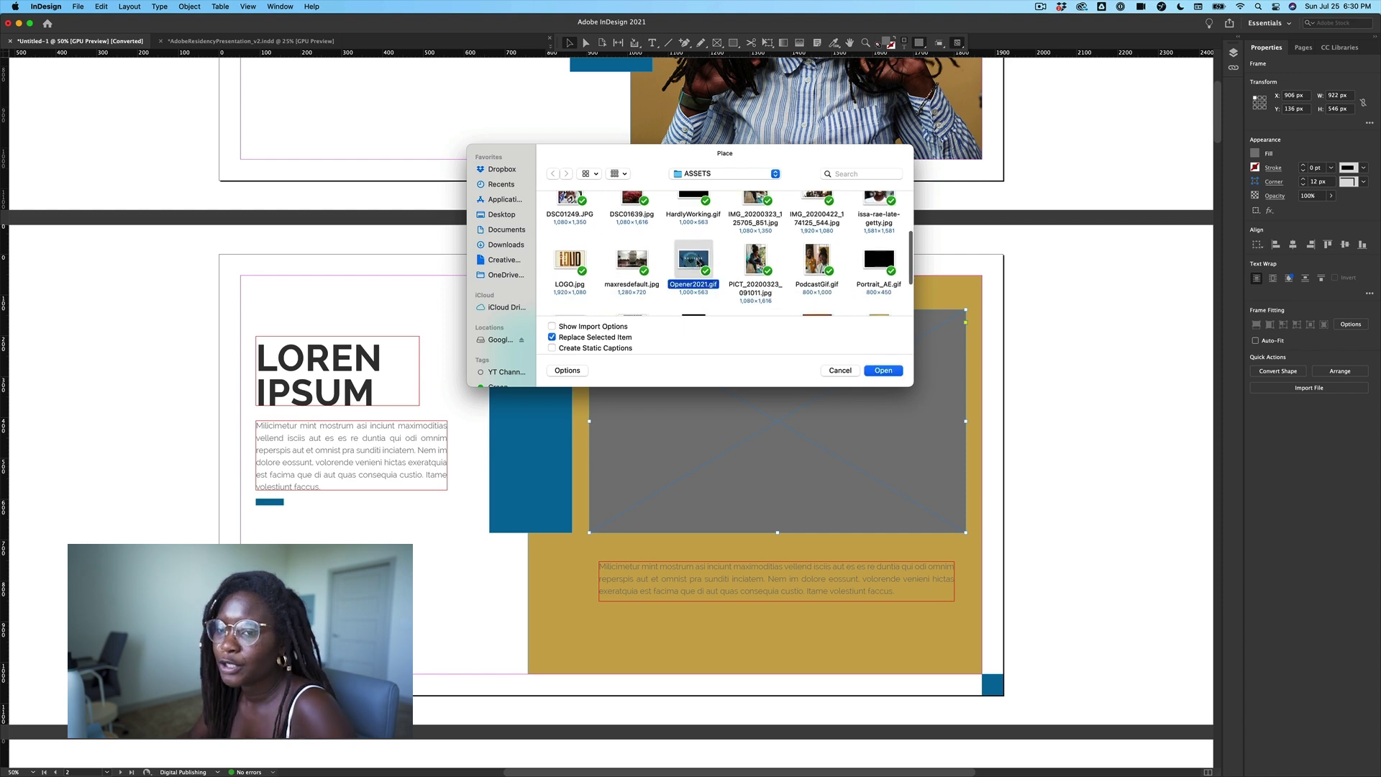
pyautogui.press('space')
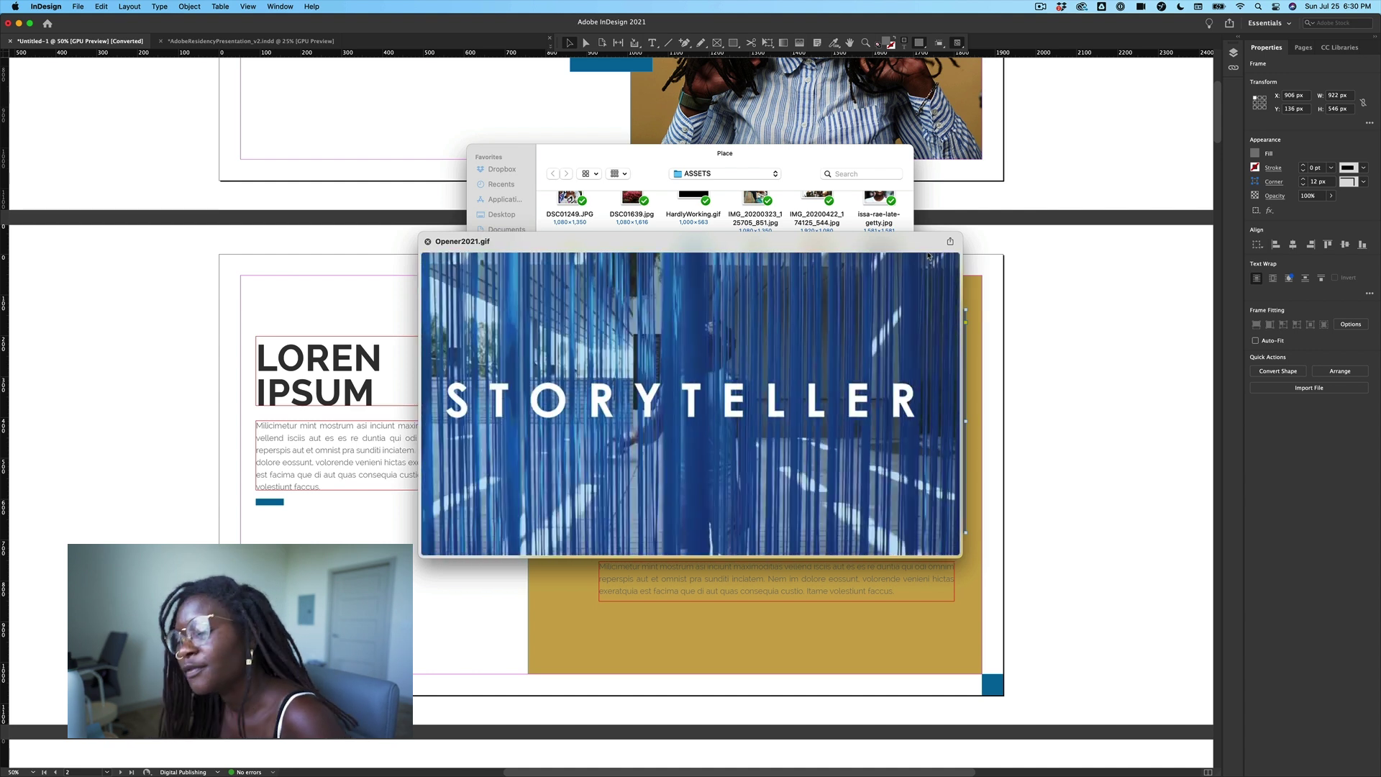
pyautogui.press('space')
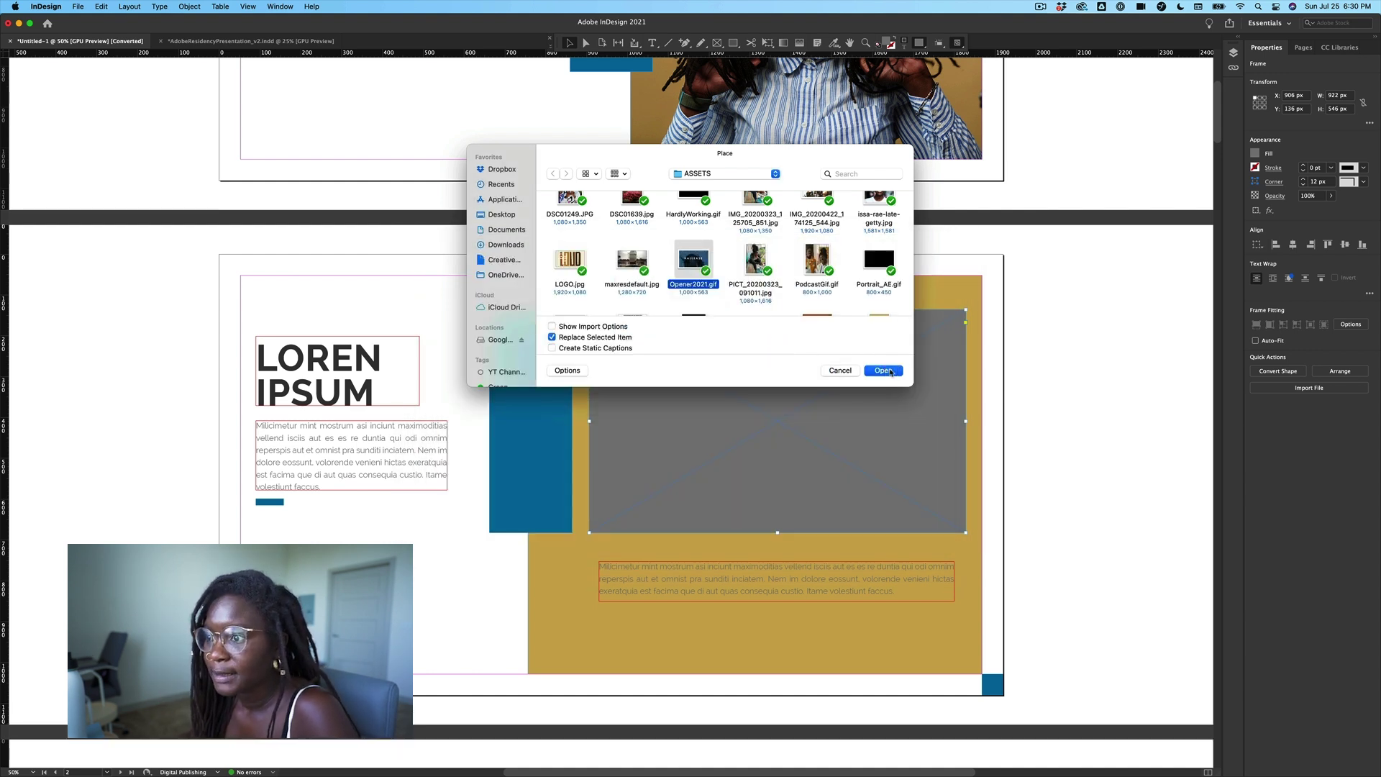
pyautogui.click(887, 370)
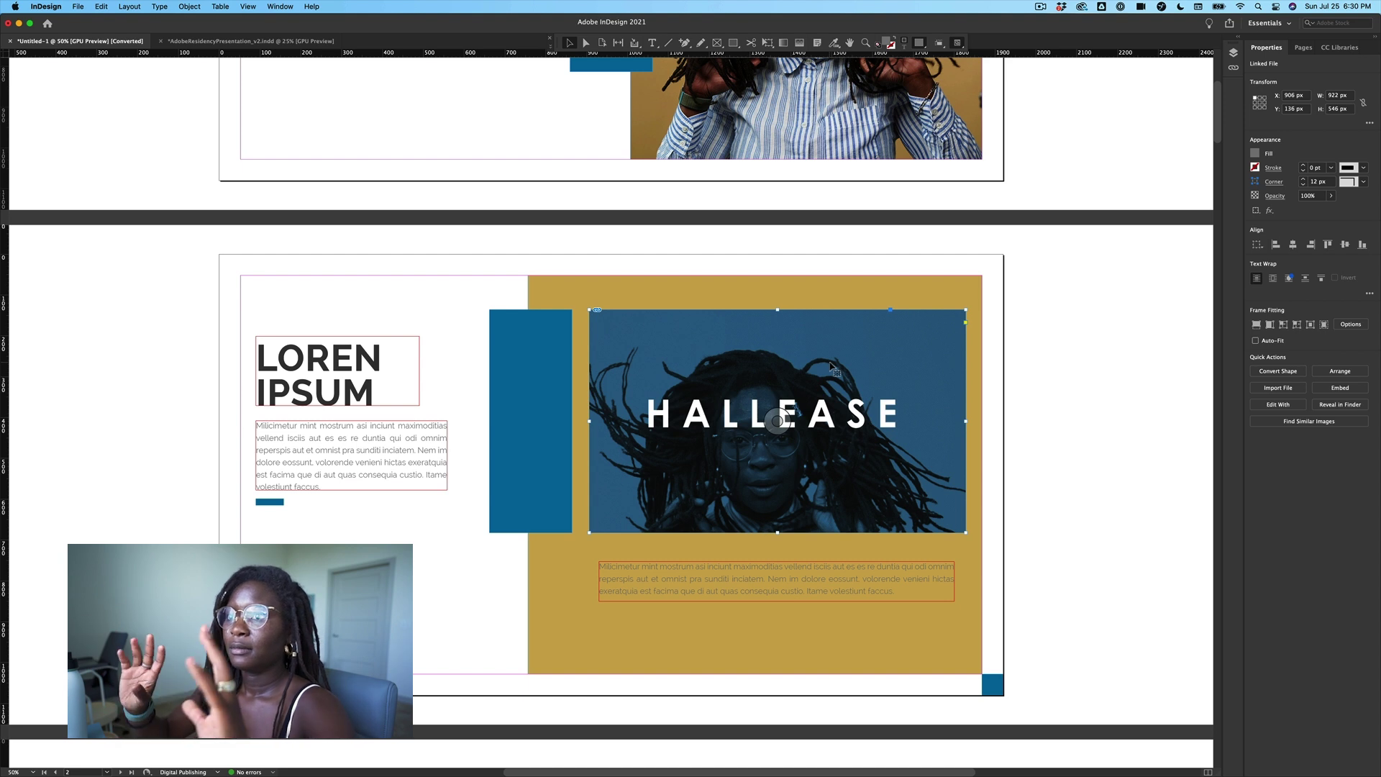
# - Nudge the photo slightly down within its frame
pyautogui.click(777, 420)
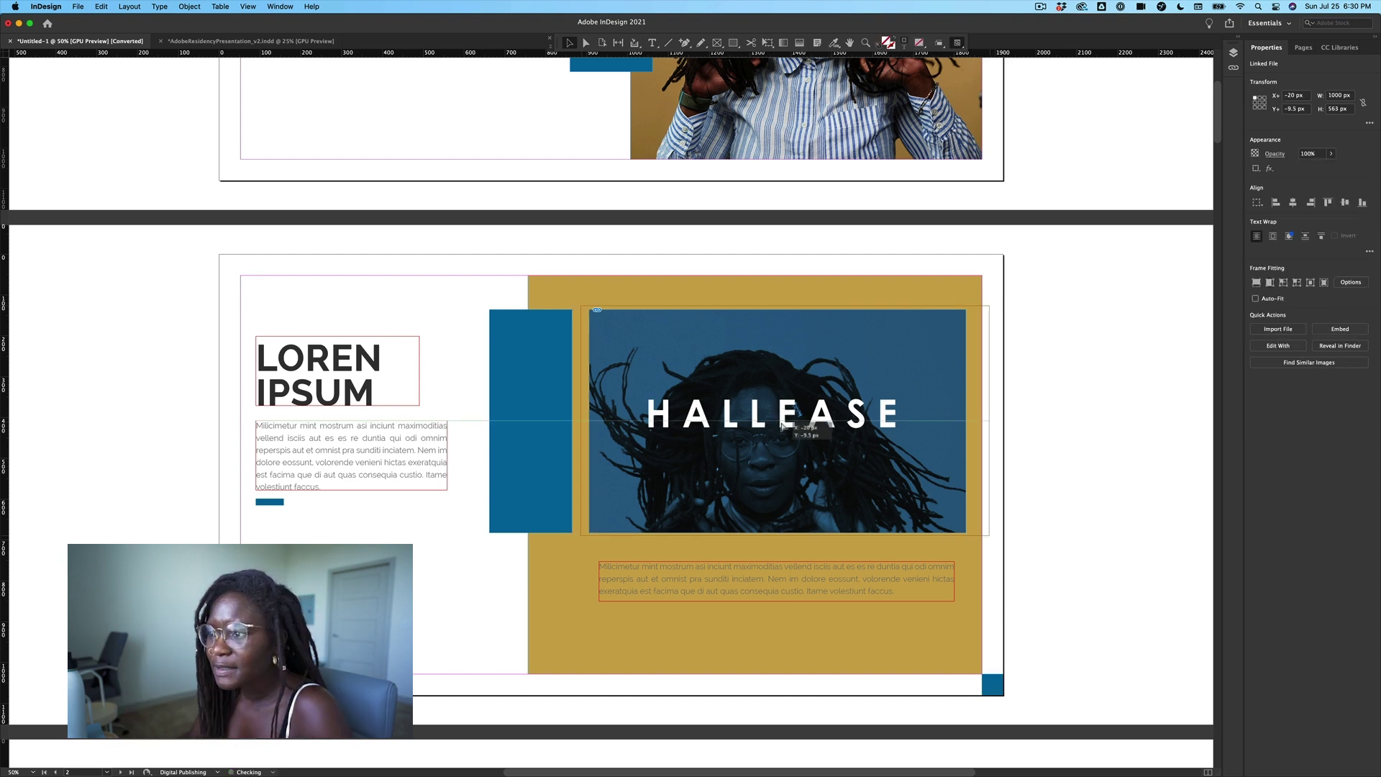
pyautogui.moveTo(780, 423); pyautogui.dragTo(779, 422)
pyautogui.click(1112, 448)
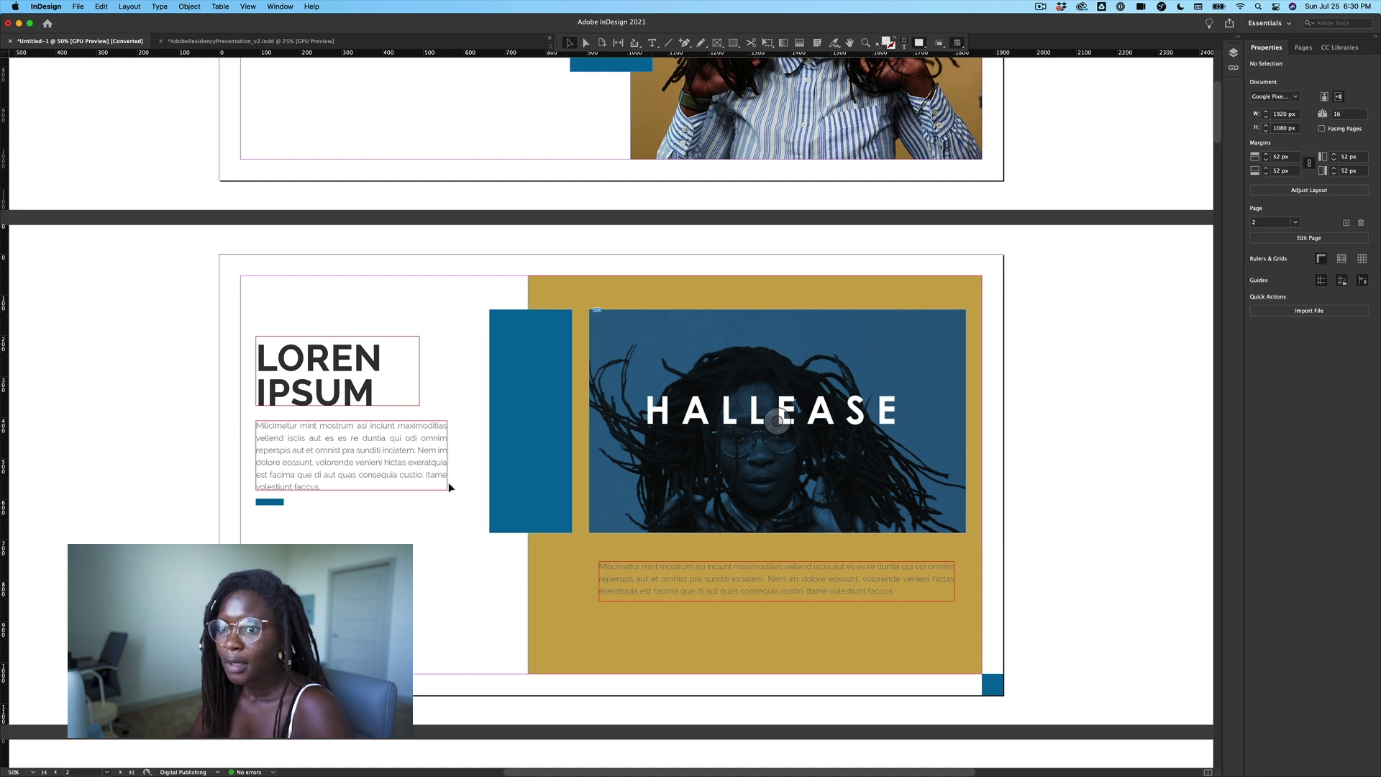
# - Replace the LOREN IPSUM heading with the subject's full name
pyautogui.press('t')
pyautogui.moveTo(377, 394); pyautogui.dragTo(240, 344)
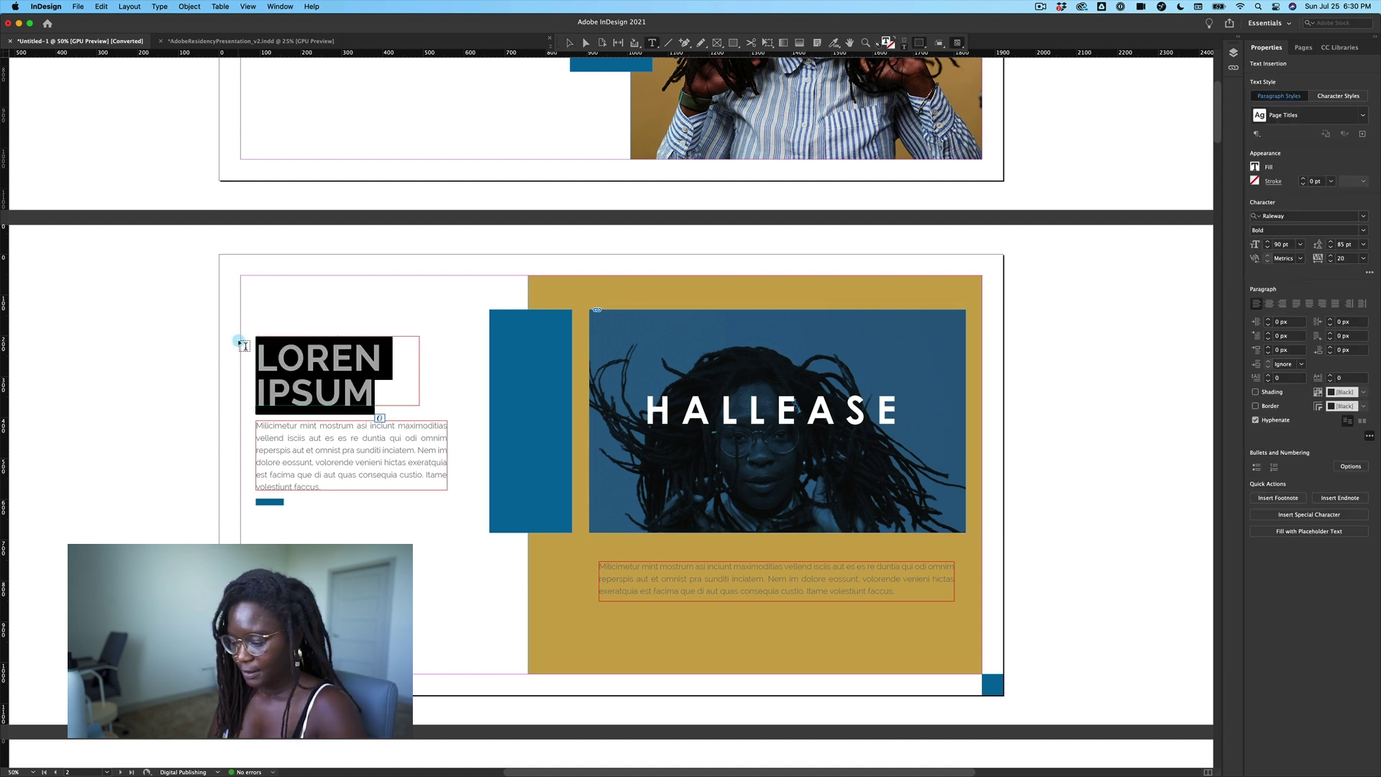
pyautogui.write('HALLEASE BAR')
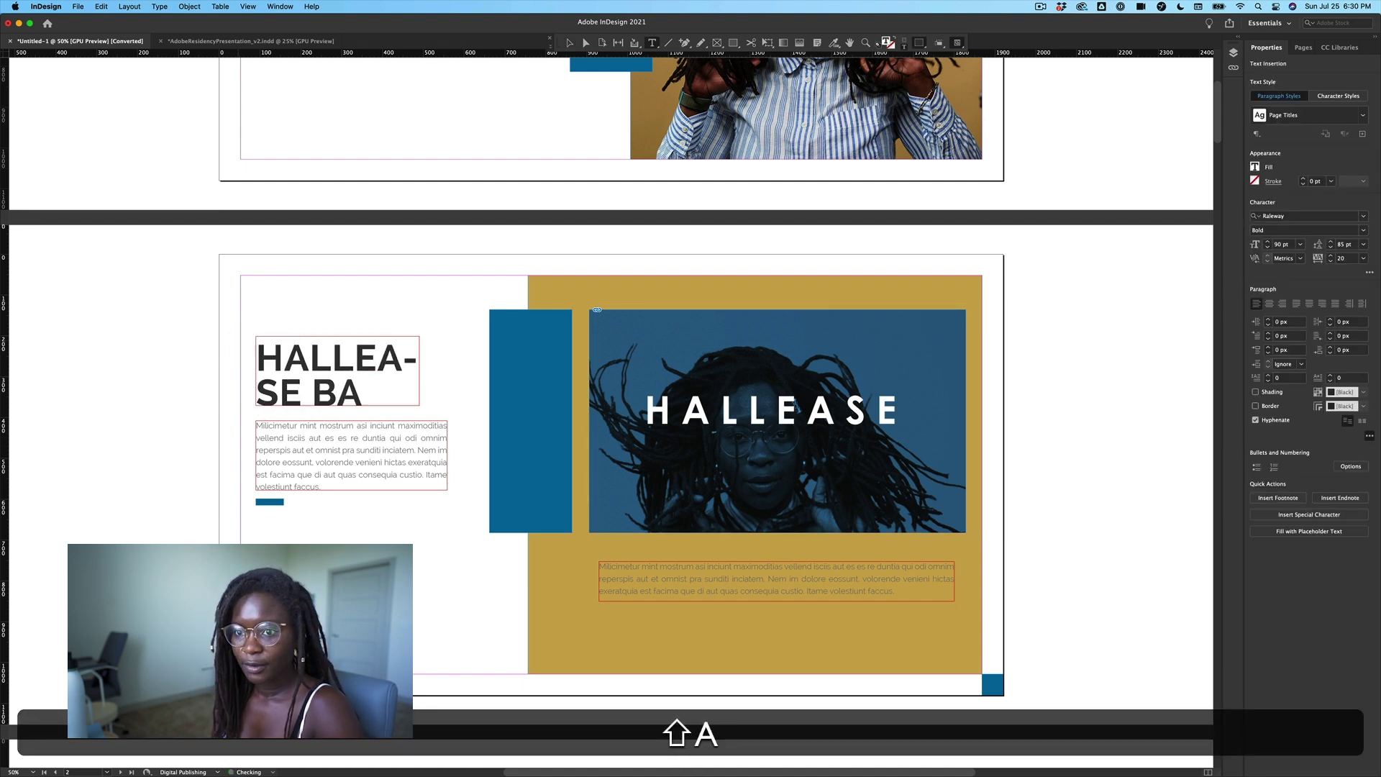
pyautogui.press('BackSpace')
pyautogui.press('BackSpace')
pyautogui.press('BackSpace')
pyautogui.press('BackSpace')
pyautogui.write('NARVAE')
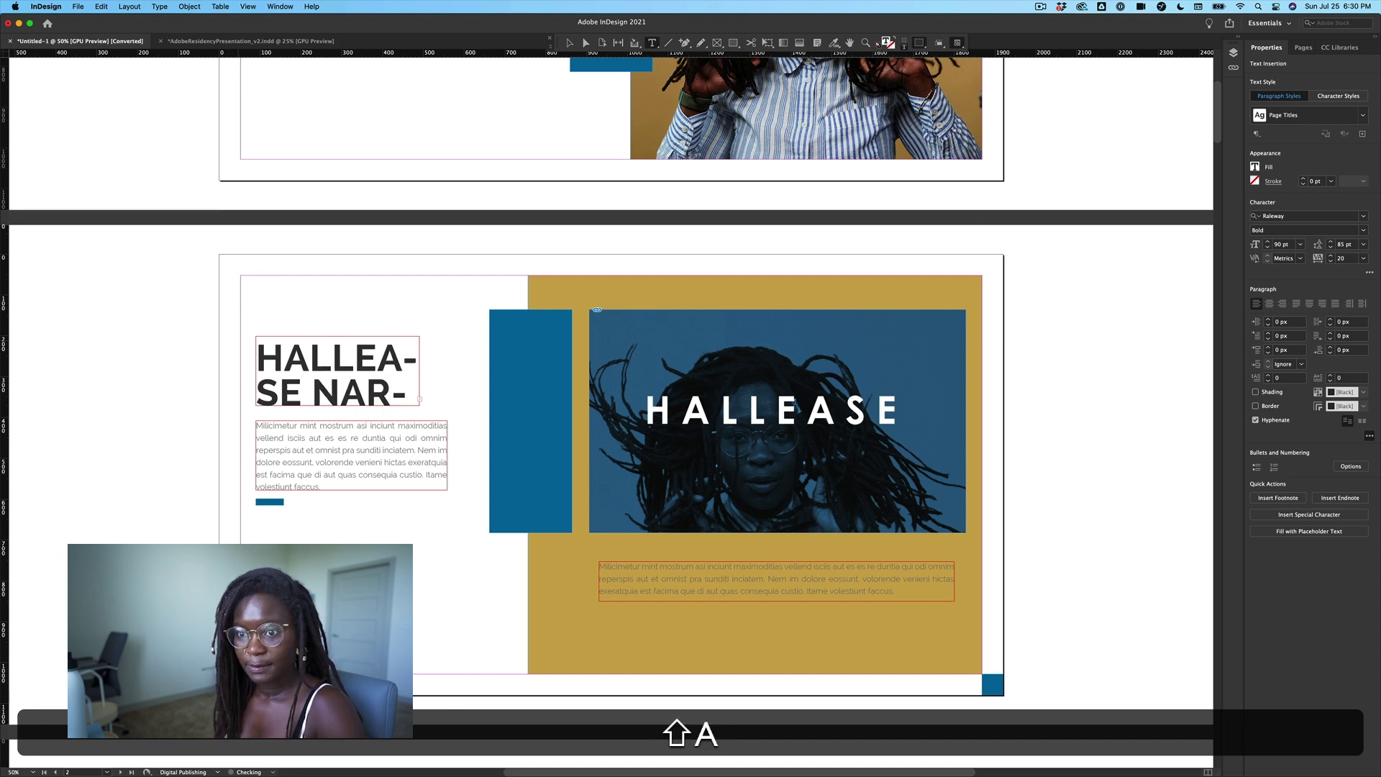
pyautogui.write('Z')
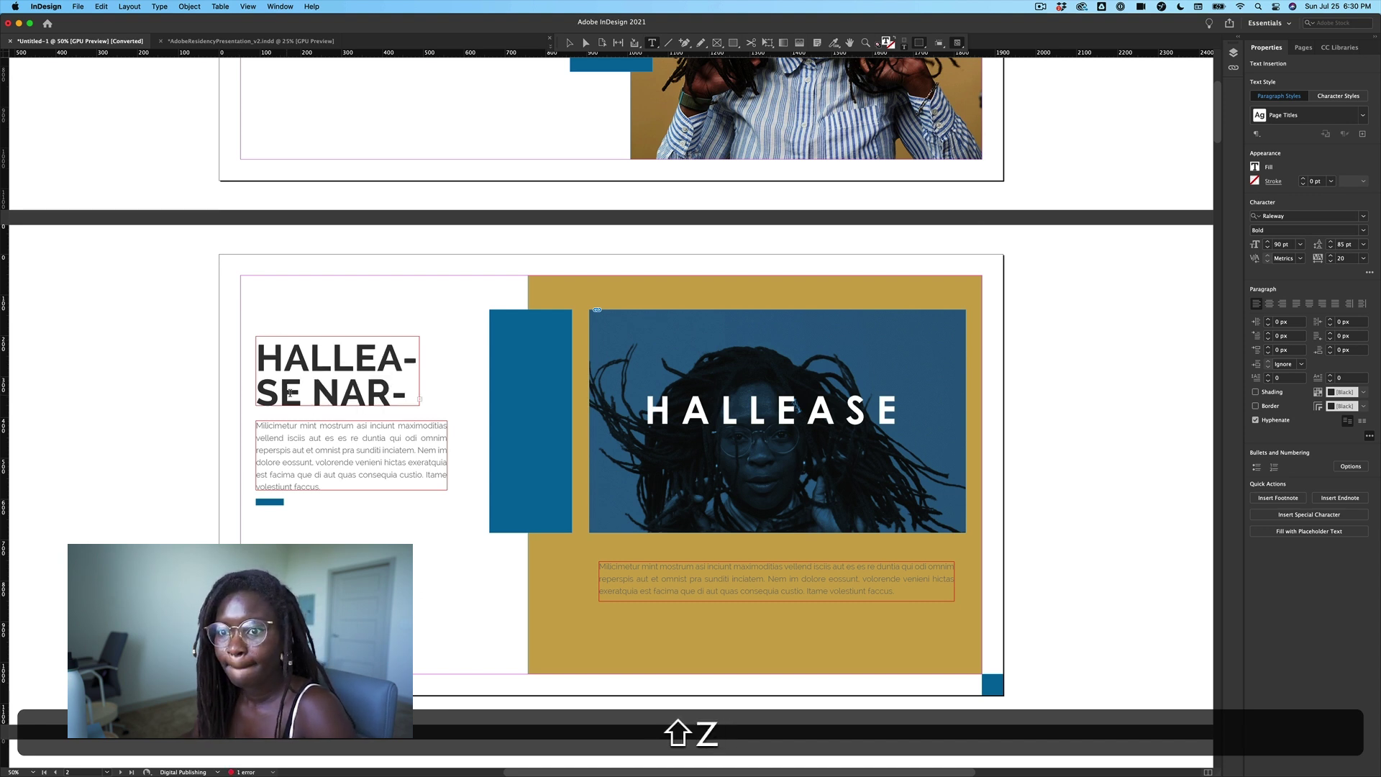
pyautogui.press('Escape')
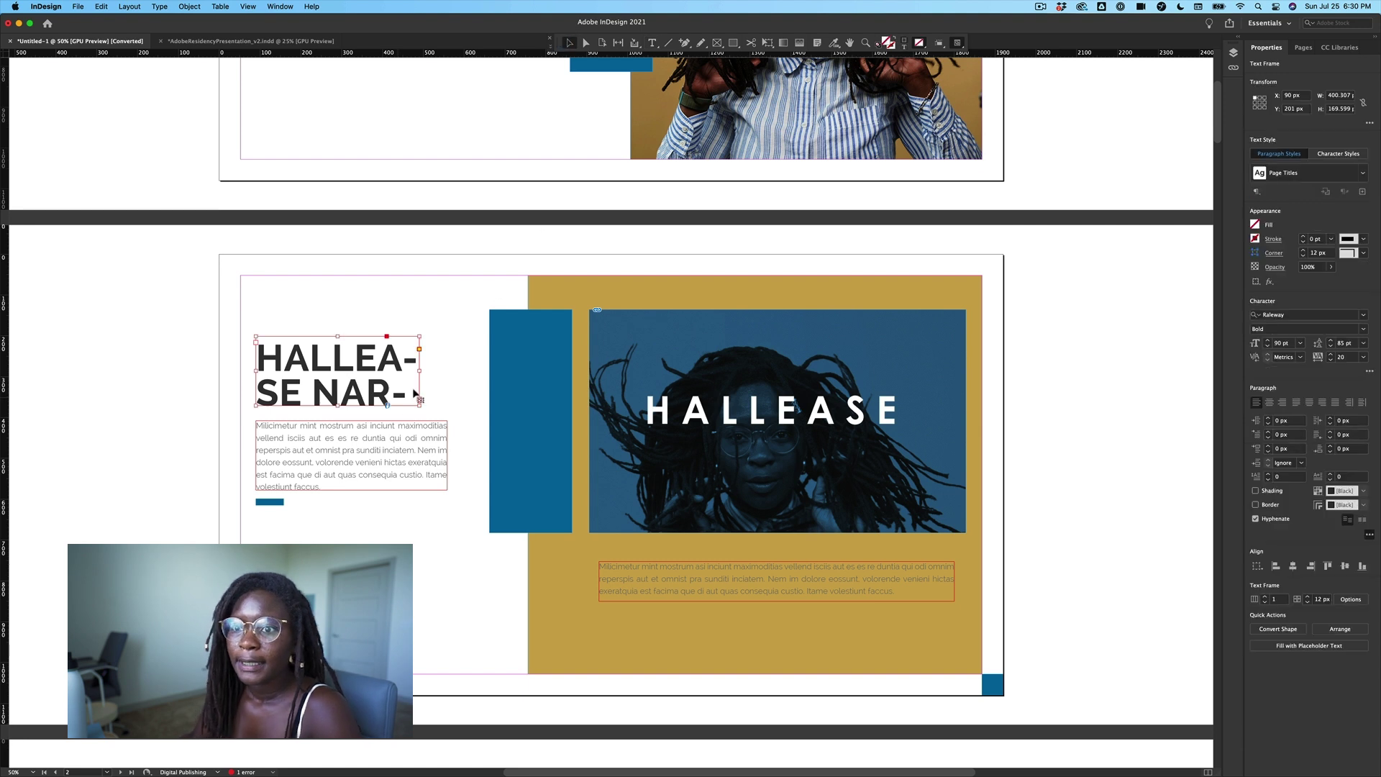
# - Widen the name heading frame, raise it toward the page top, and center its text
pyautogui.moveTo(417, 371); pyautogui.dragTo(478, 370)
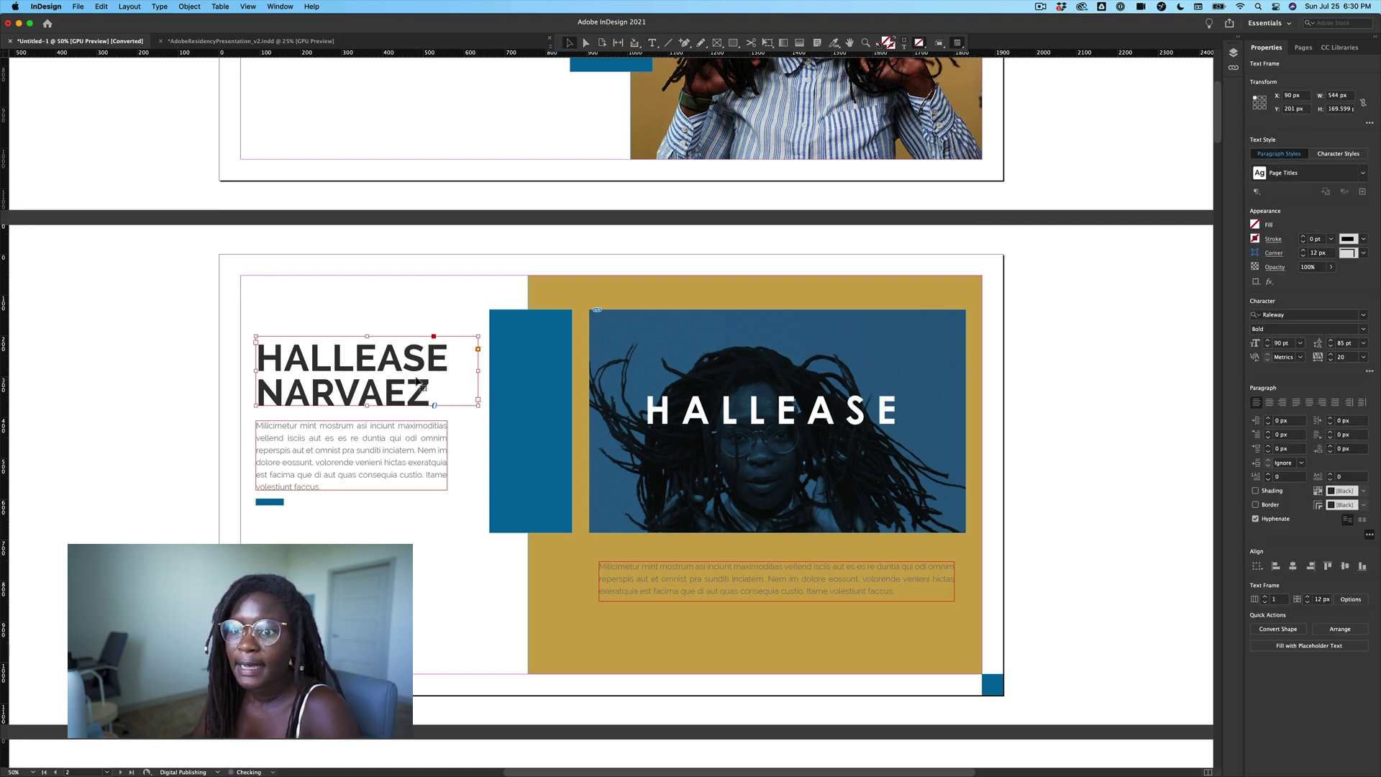
pyautogui.moveTo(374, 351); pyautogui.dragTo(374, 308)
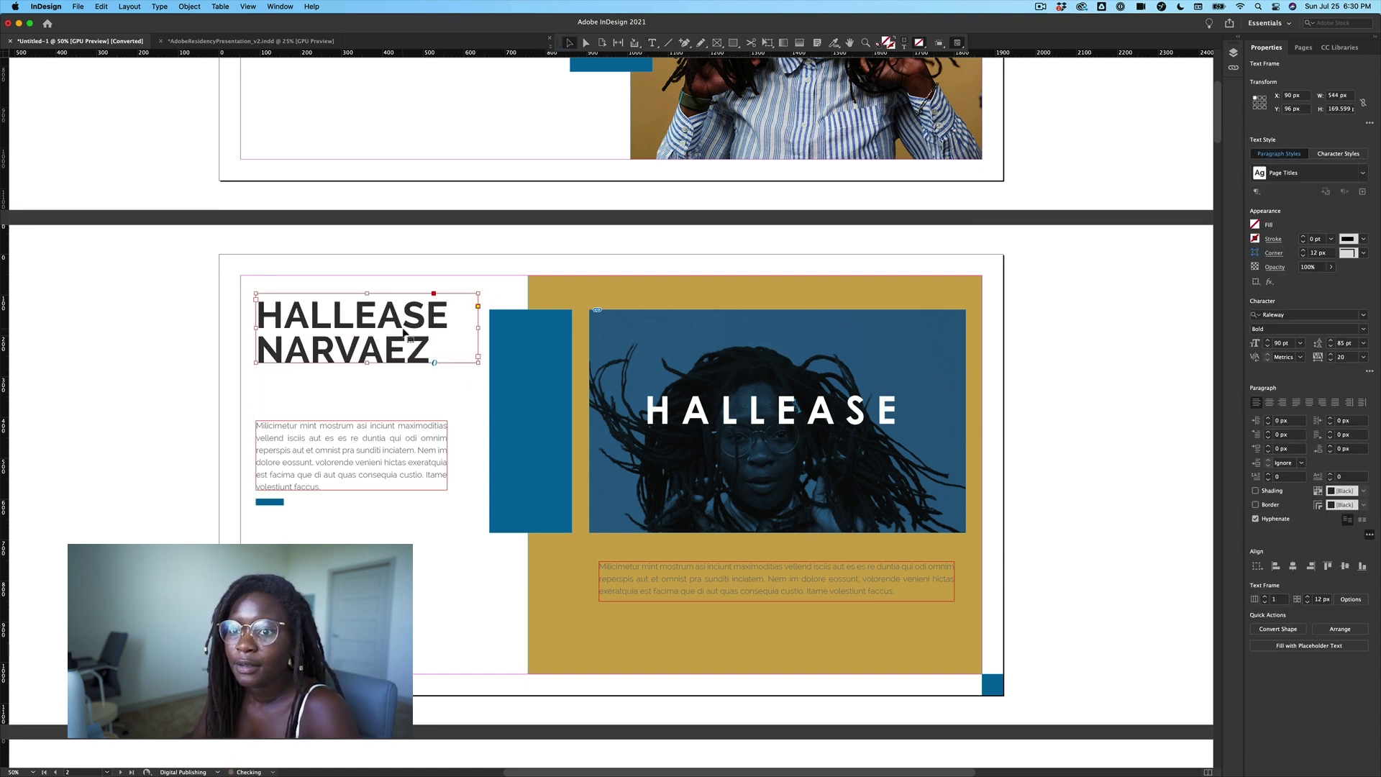
pyautogui.doubleClick(429, 352)
pyautogui.moveTo(429, 352); pyautogui.dragTo(257, 308)
pyautogui.click(1269, 304)
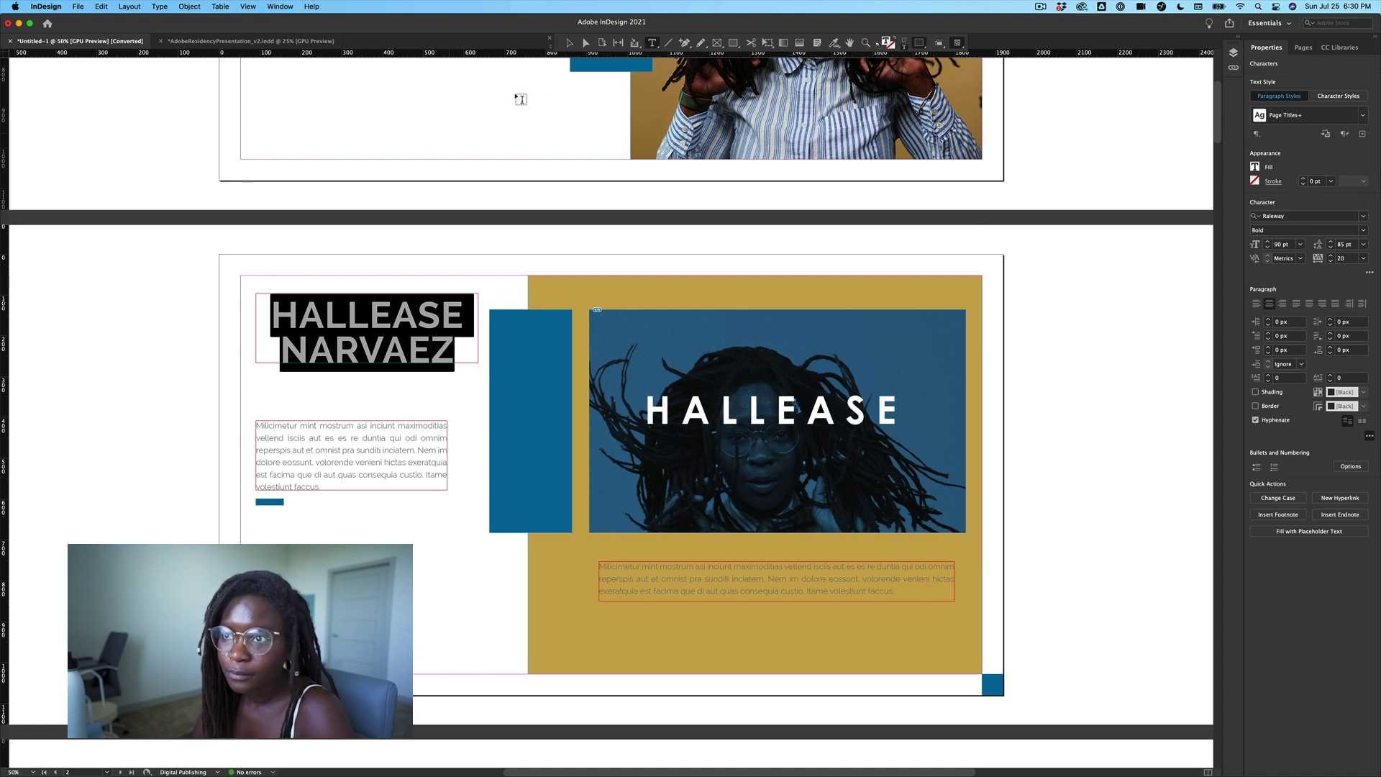
pyautogui.press('Escape')
pyautogui.moveTo(396, 327); pyautogui.dragTo(396, 333)
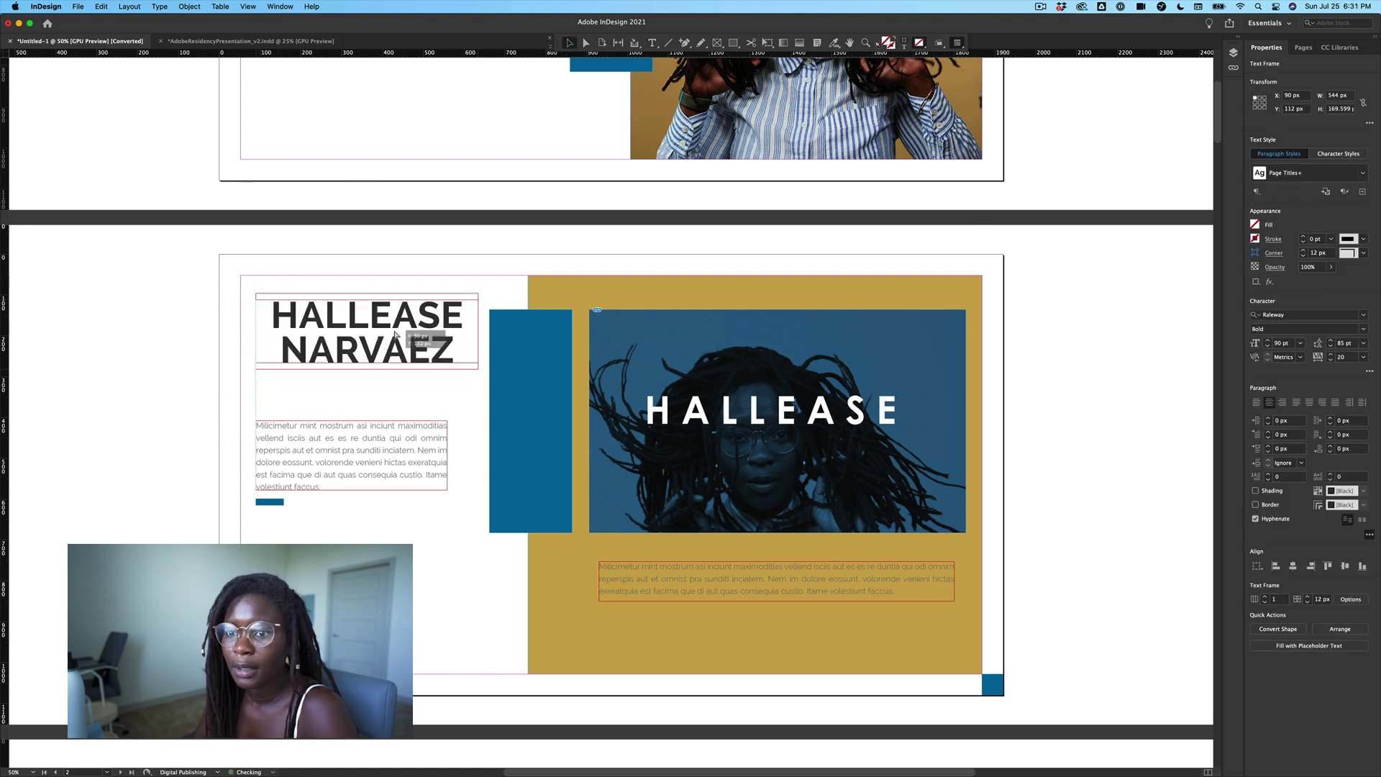
# - Replace the body text with 'Digital storyteller and video producer currently based in San Antonio, Texas'
pyautogui.click(340, 485)
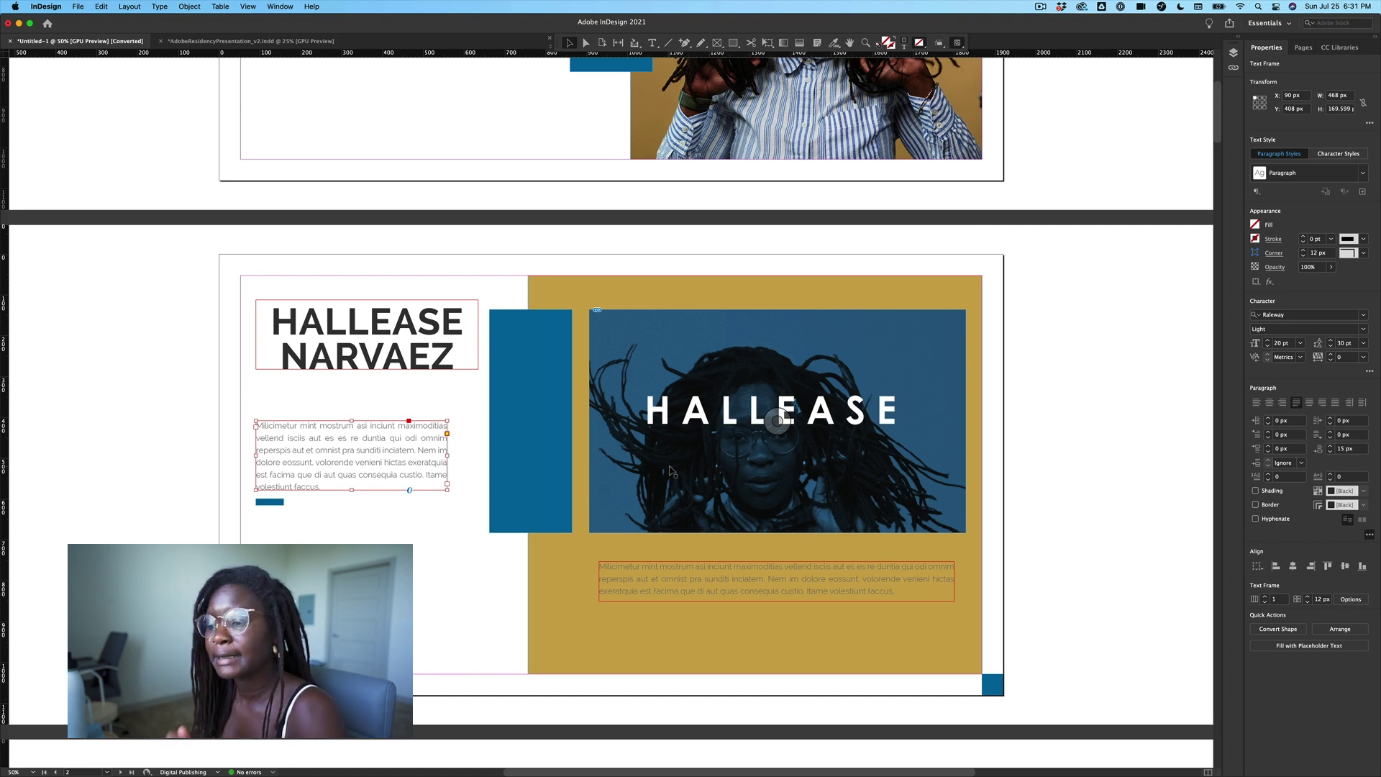
pyautogui.doubleClick(332, 484)
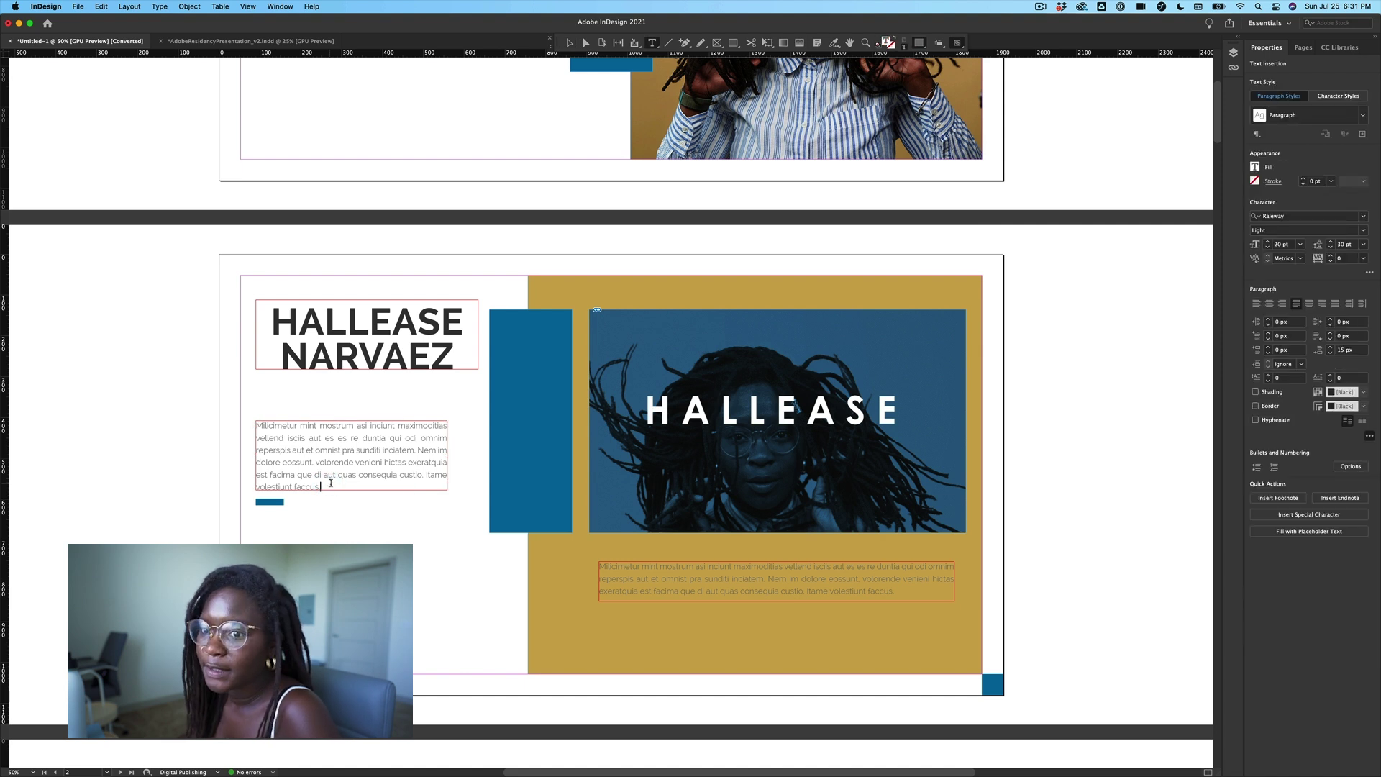
pyautogui.press('super+a')
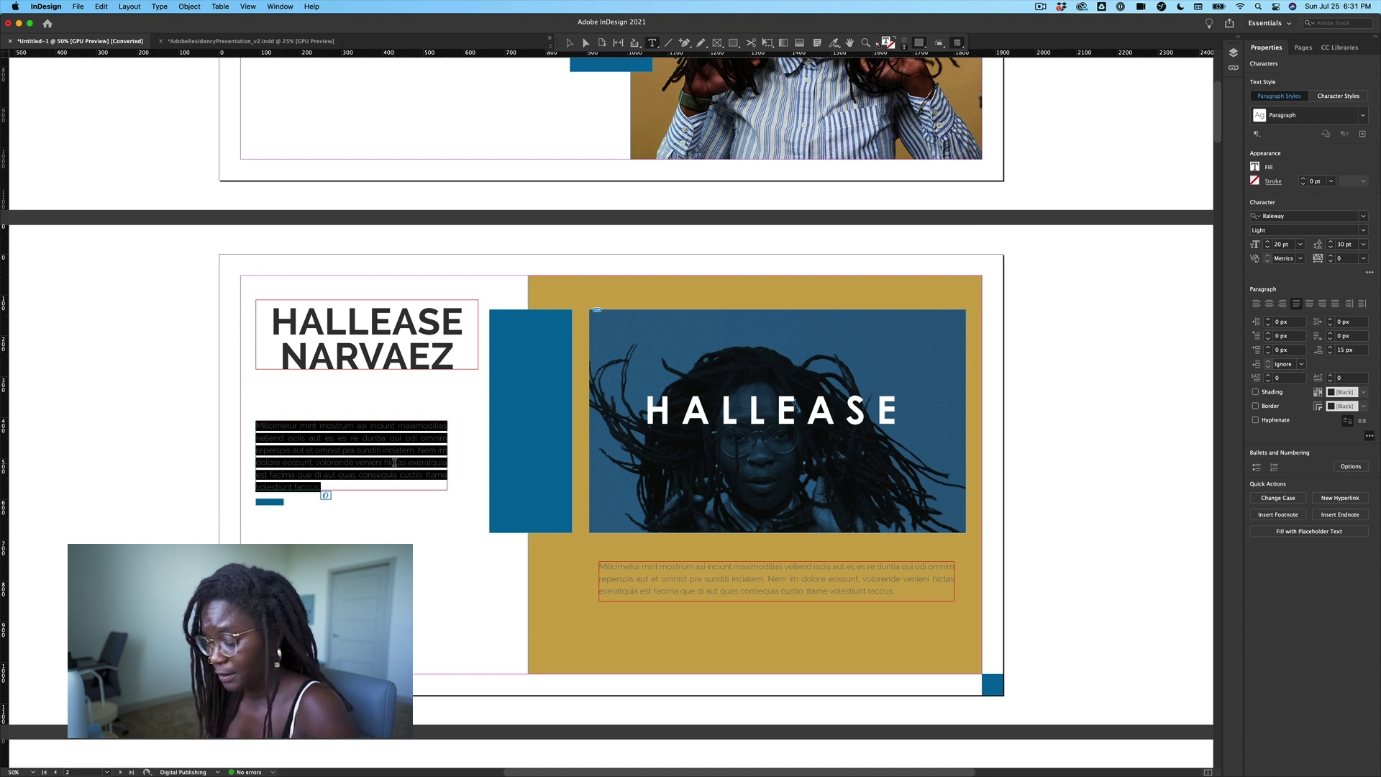
pyautogui.write('I')
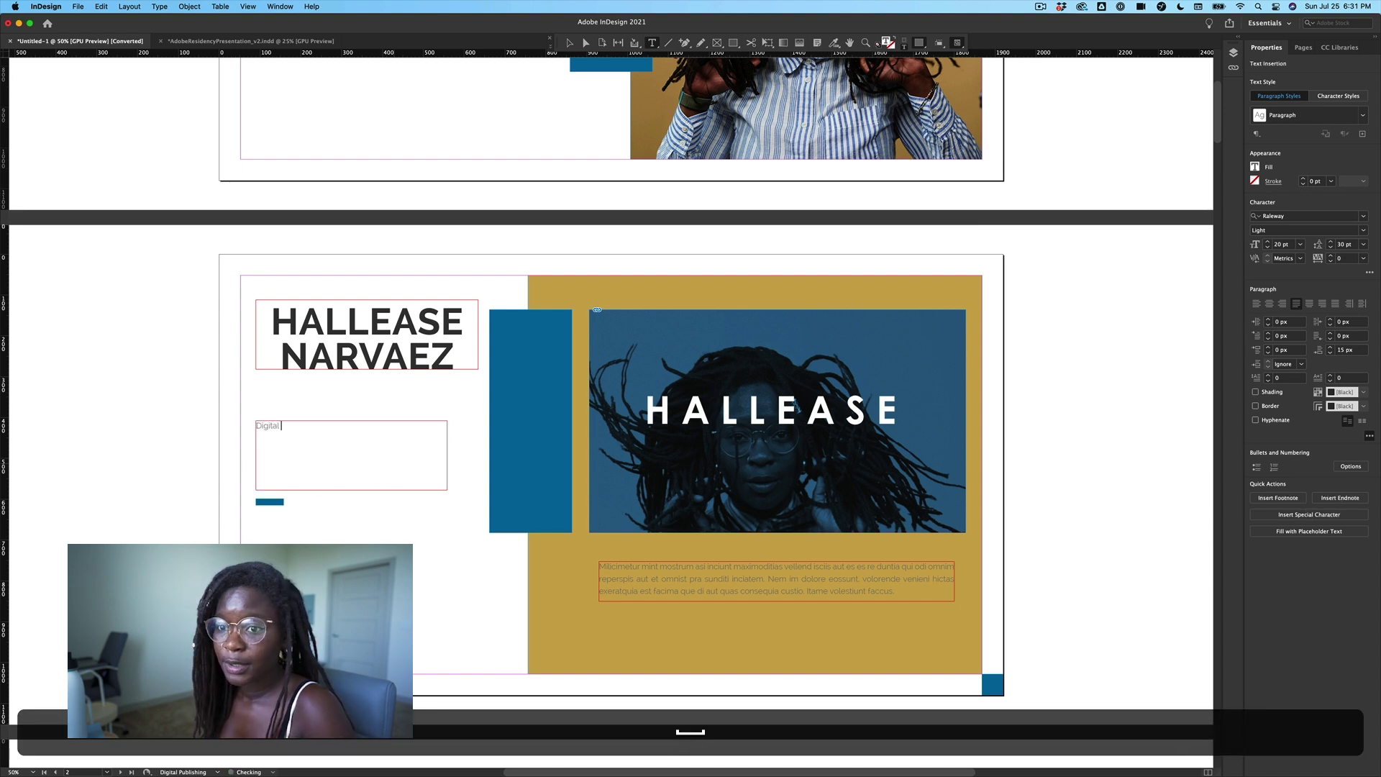
pyautogui.write('yteller and vi')
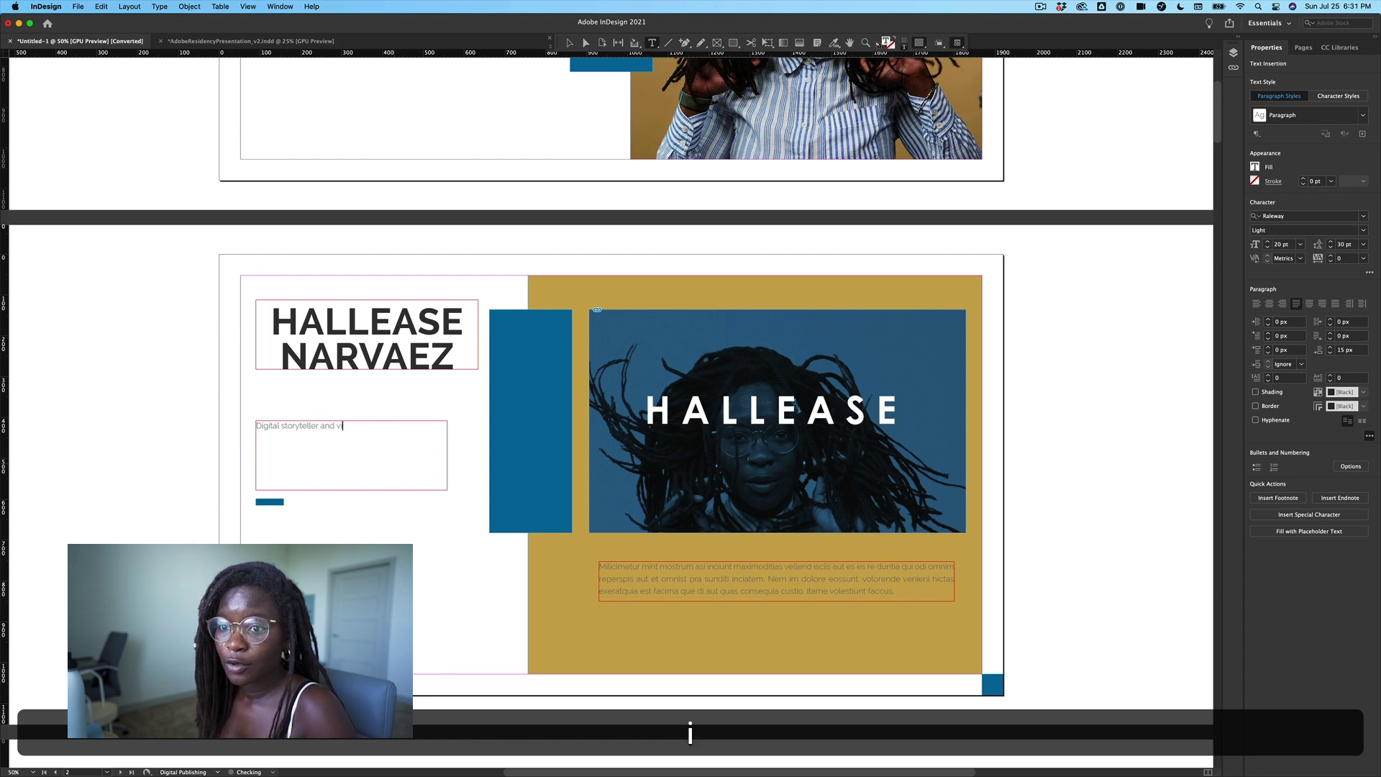
pyautogui.write('deo producer c')
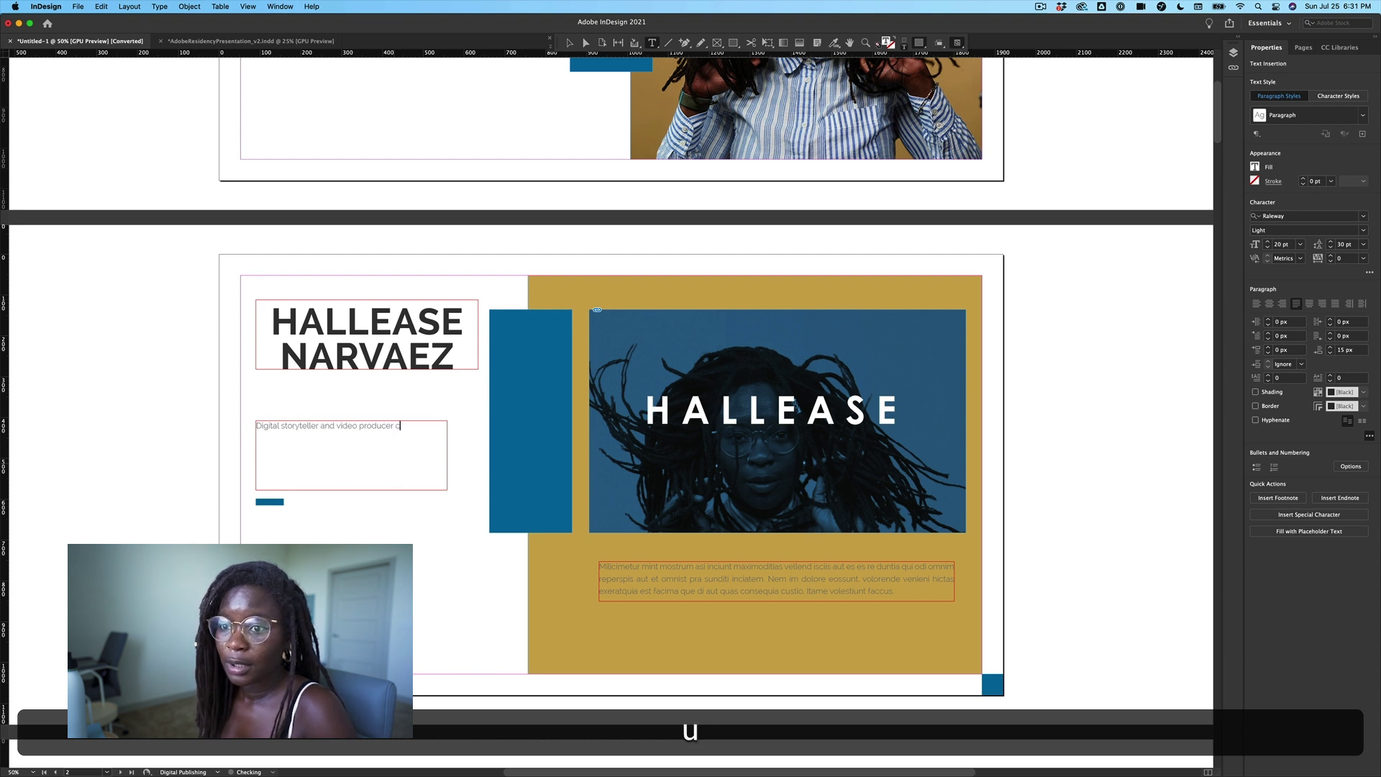
pyautogui.write('urrently based in Sa')
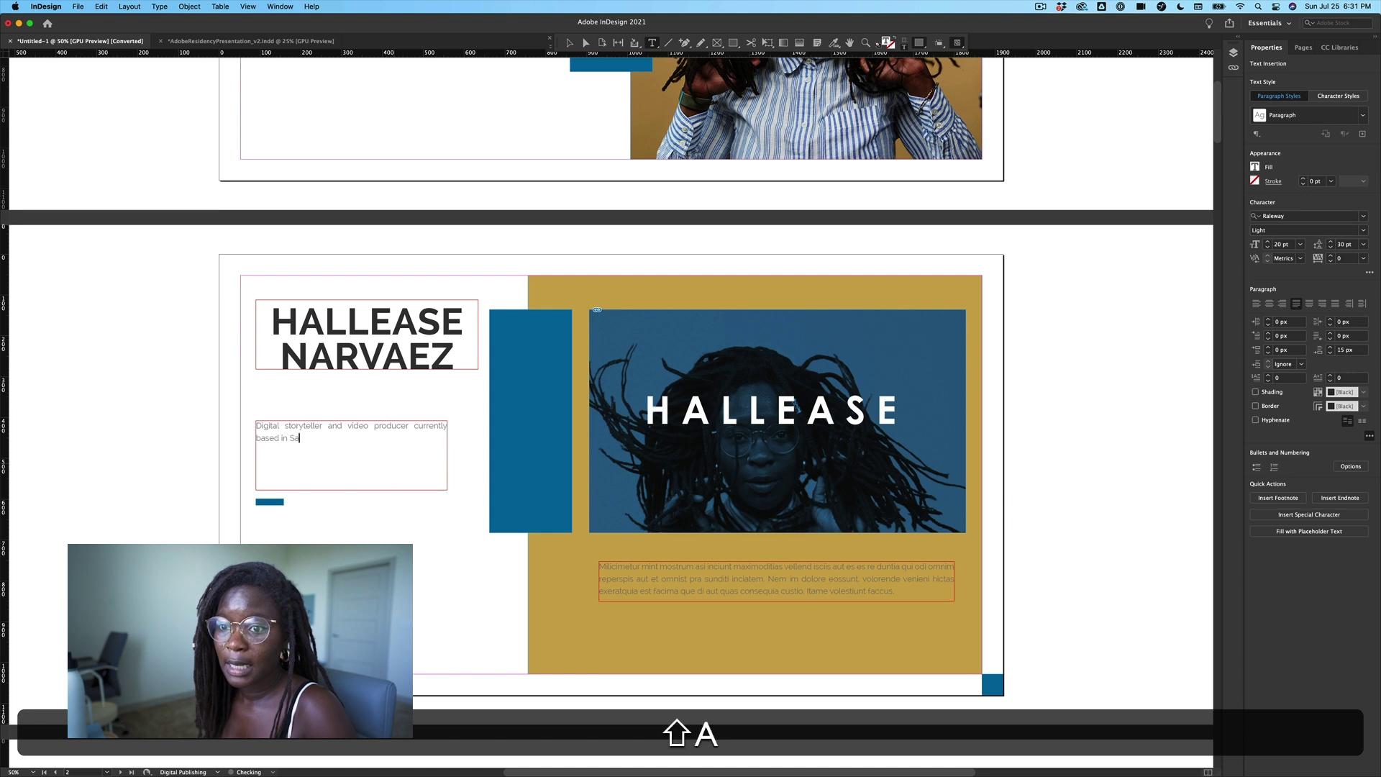
pyautogui.write('n Antonio, Texas')
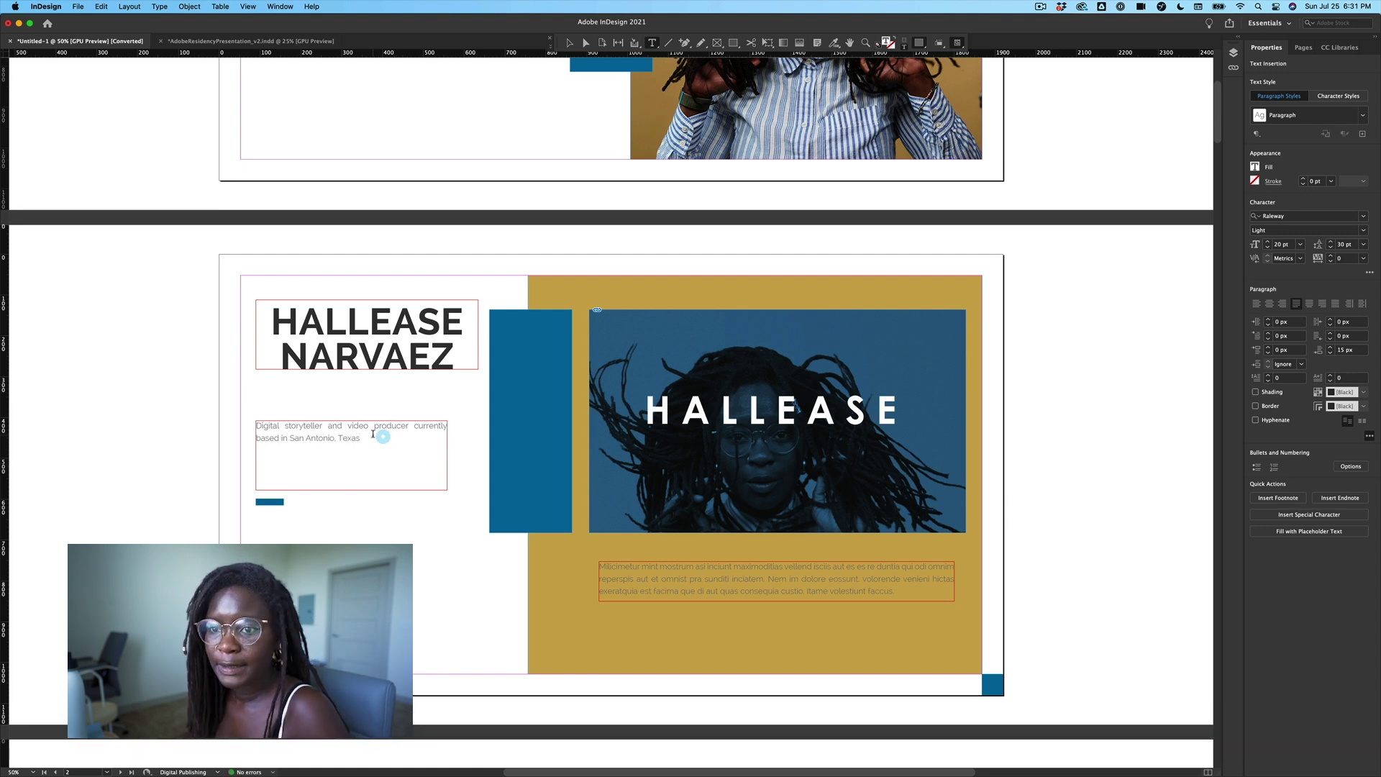
pyautogui.moveTo(373, 434); pyautogui.dragTo(254, 423)
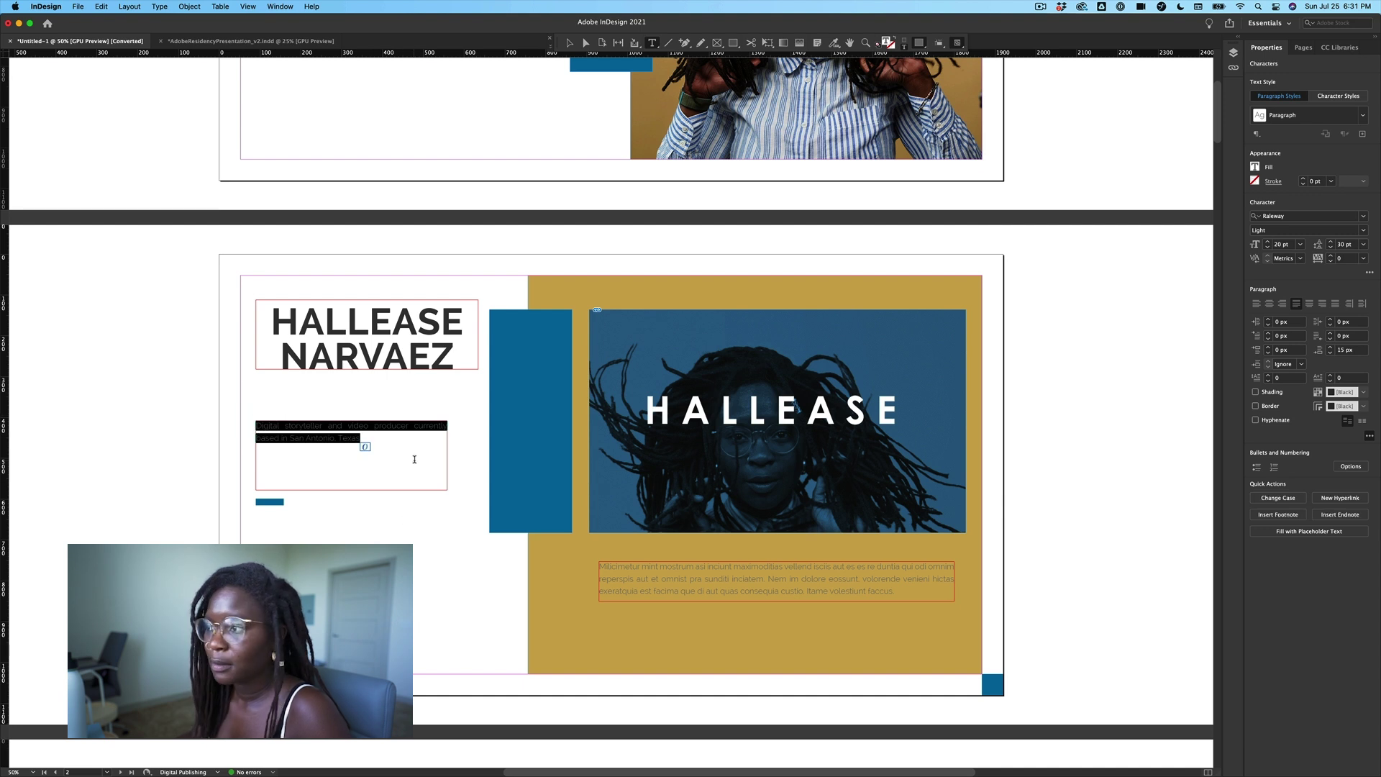
# - Set the bio text to Seravek Bold at 36 pt
pyautogui.click(1300, 247)
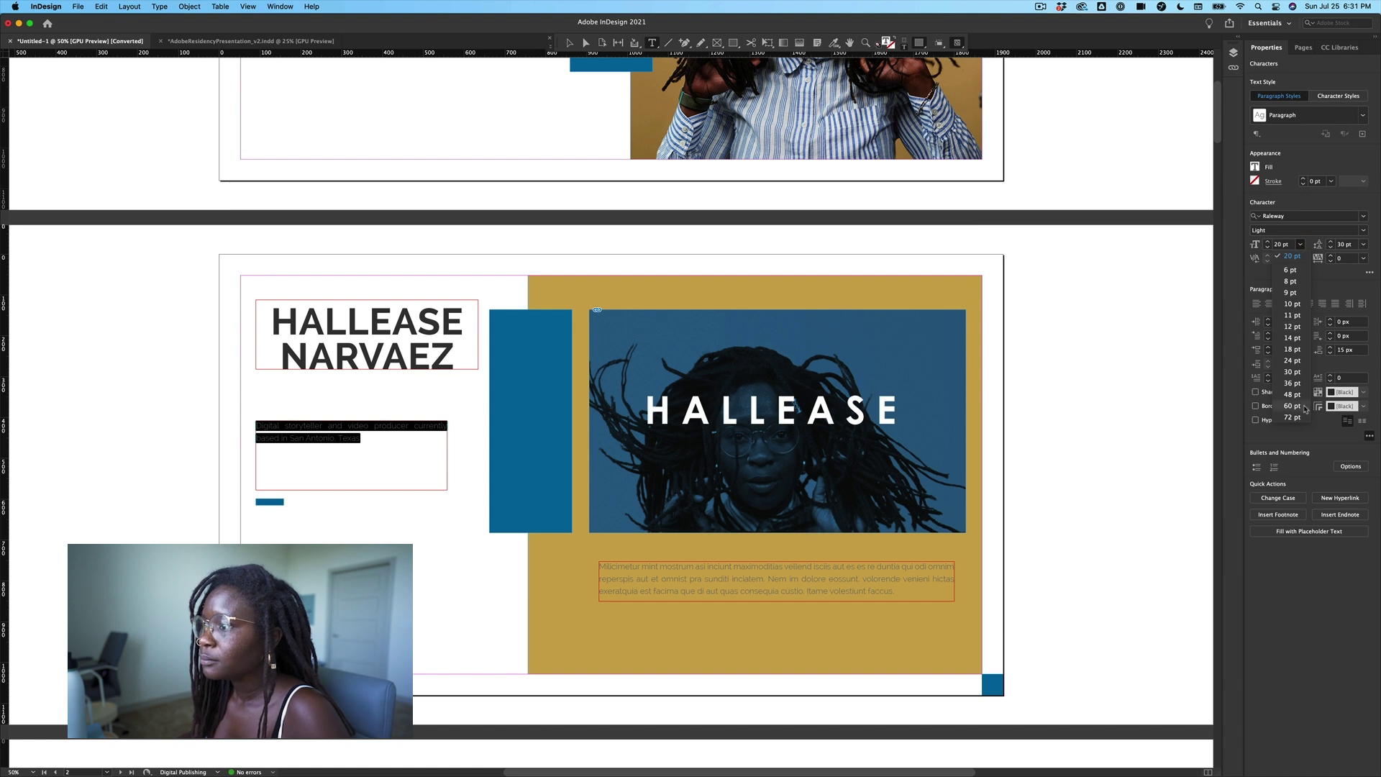
pyautogui.click(1292, 384)
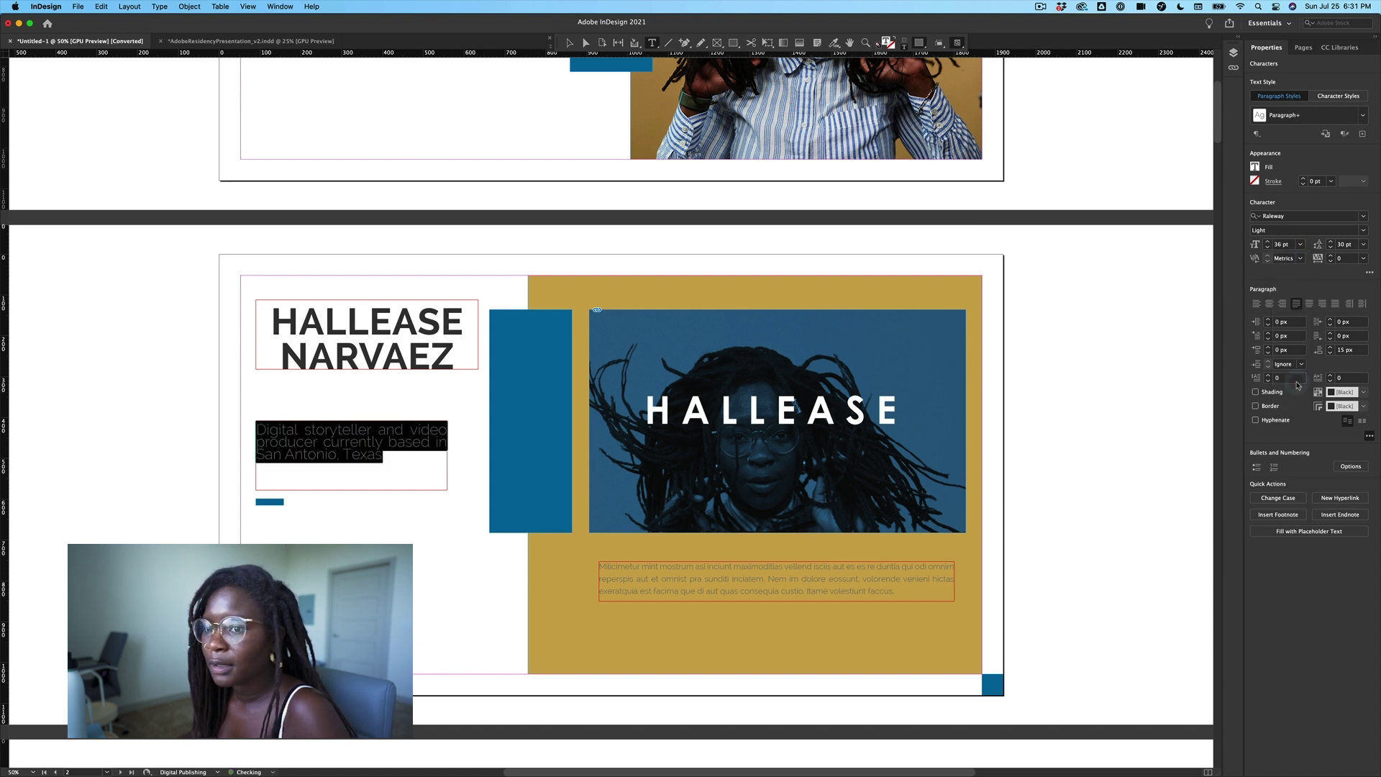
pyautogui.click(1300, 245)
pyautogui.click(1297, 386)
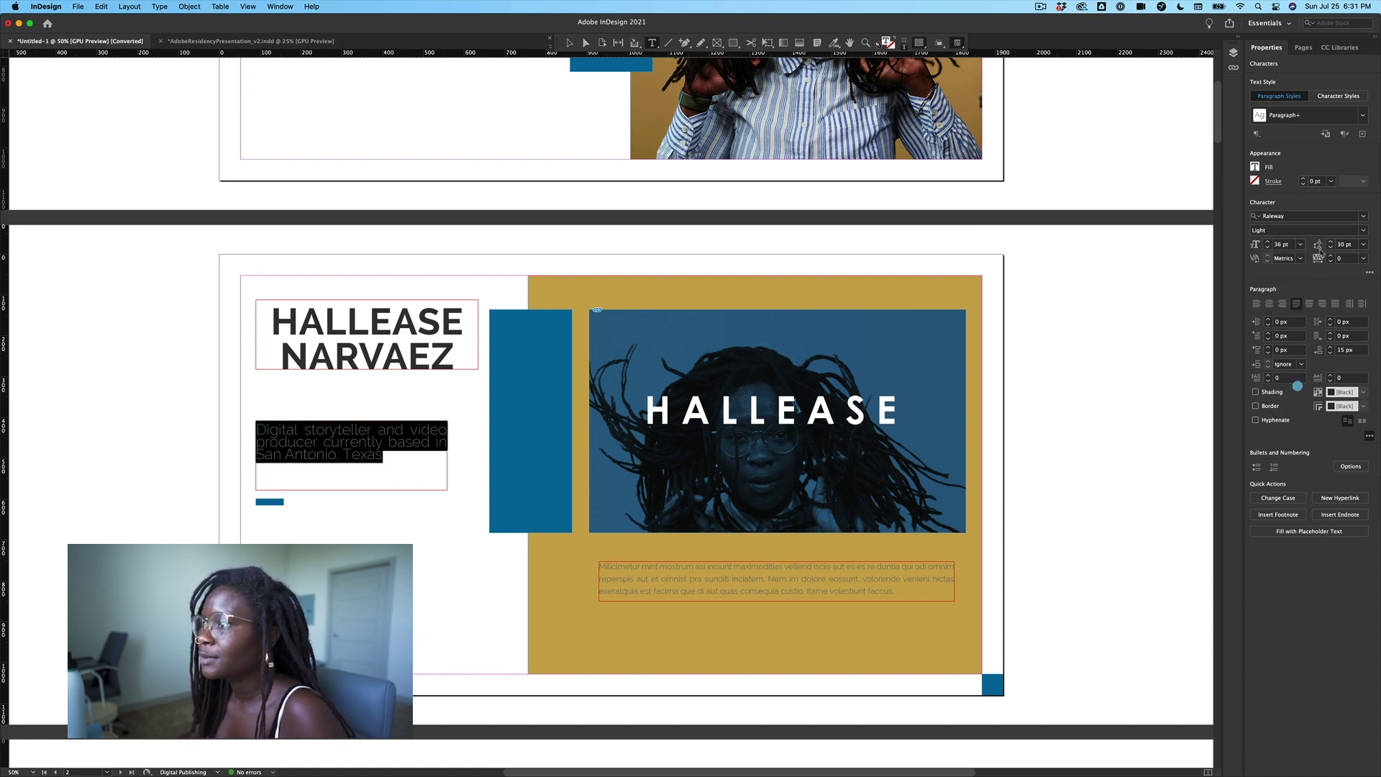
pyautogui.click(1362, 217)
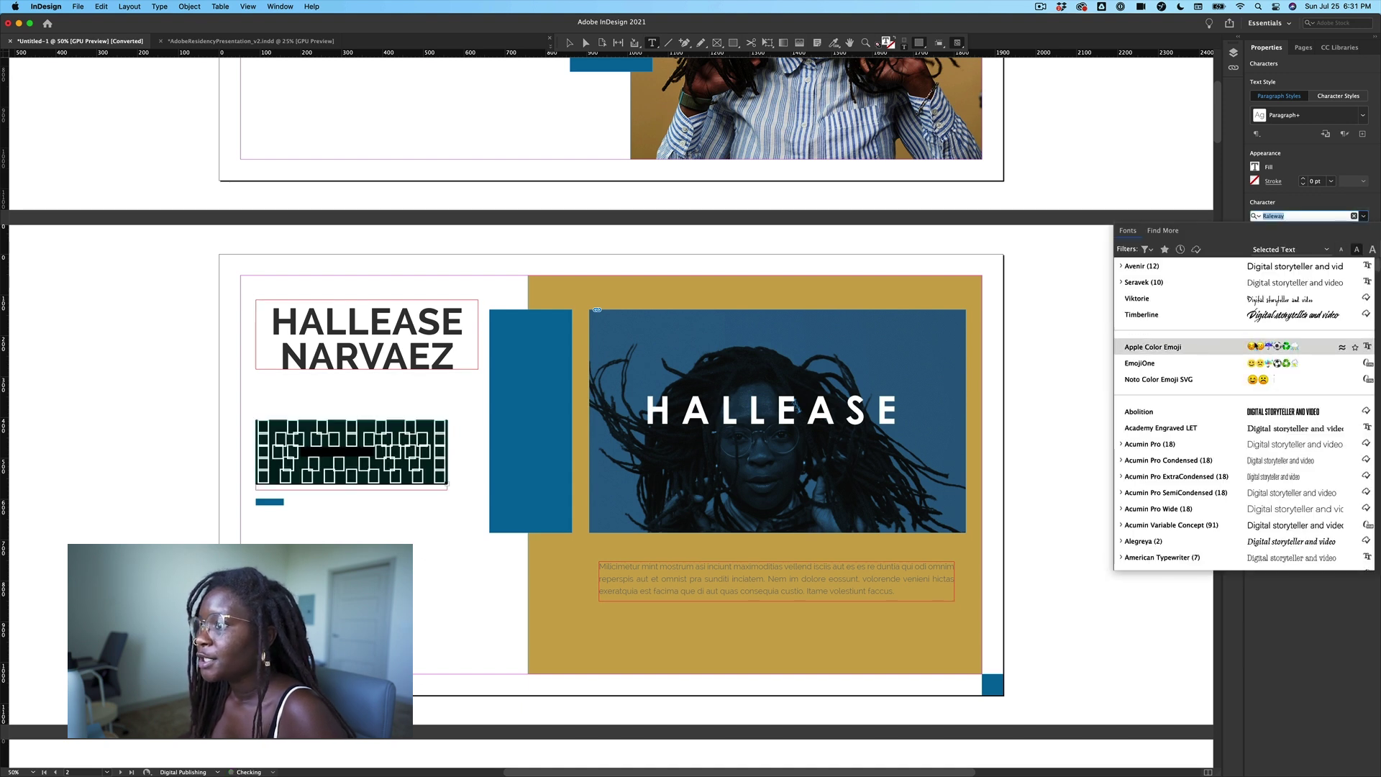
pyautogui.click(1144, 283)
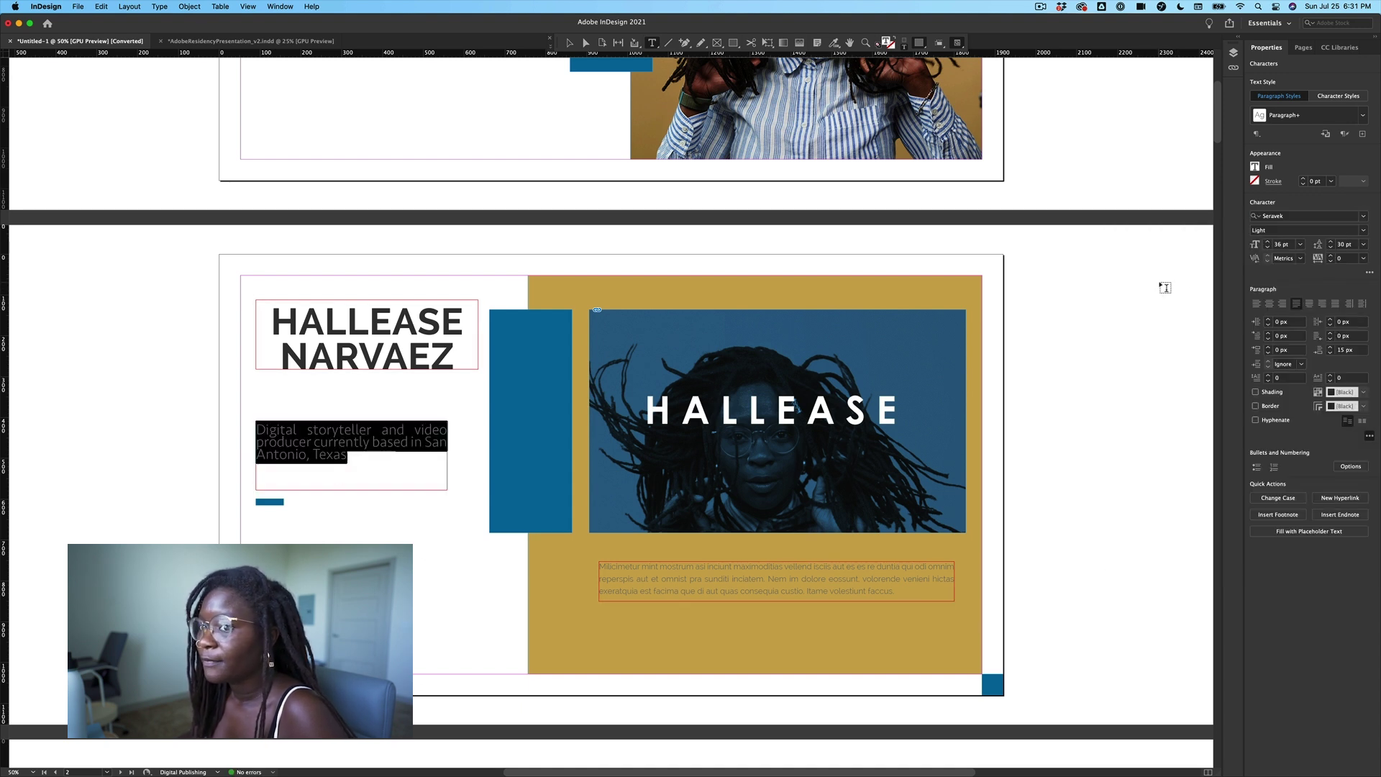
pyautogui.click(1357, 230)
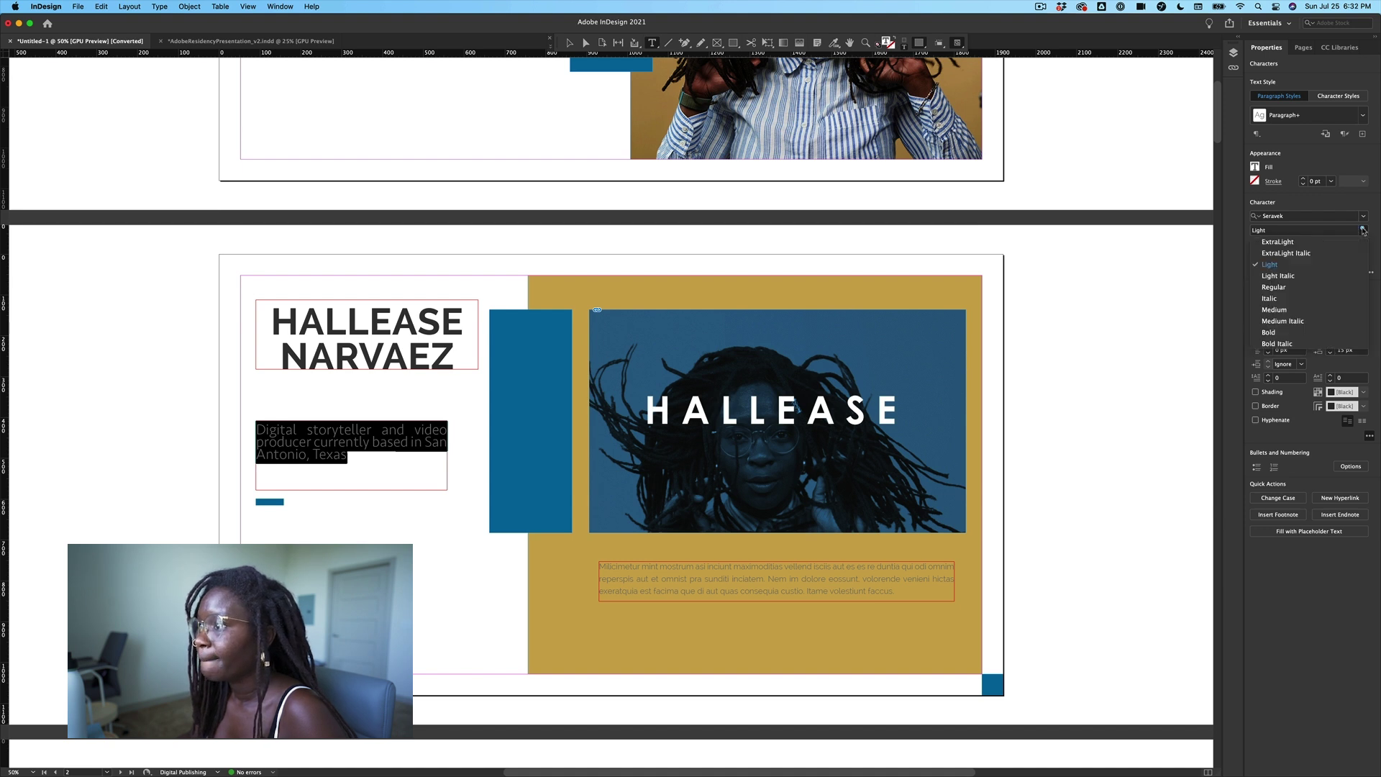
pyautogui.click(1298, 332)
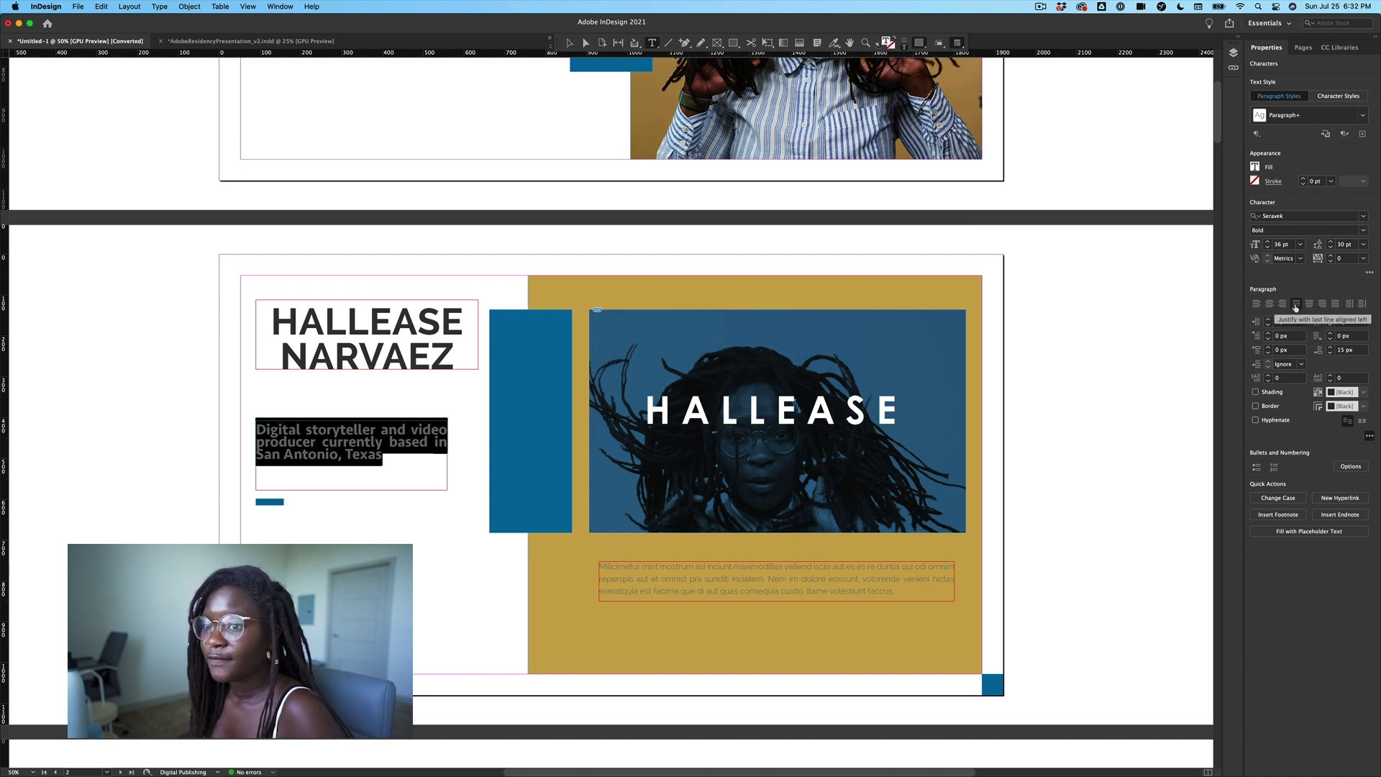
# - Center the bio text and give it 36 pt leading
pyautogui.click(1255, 305)
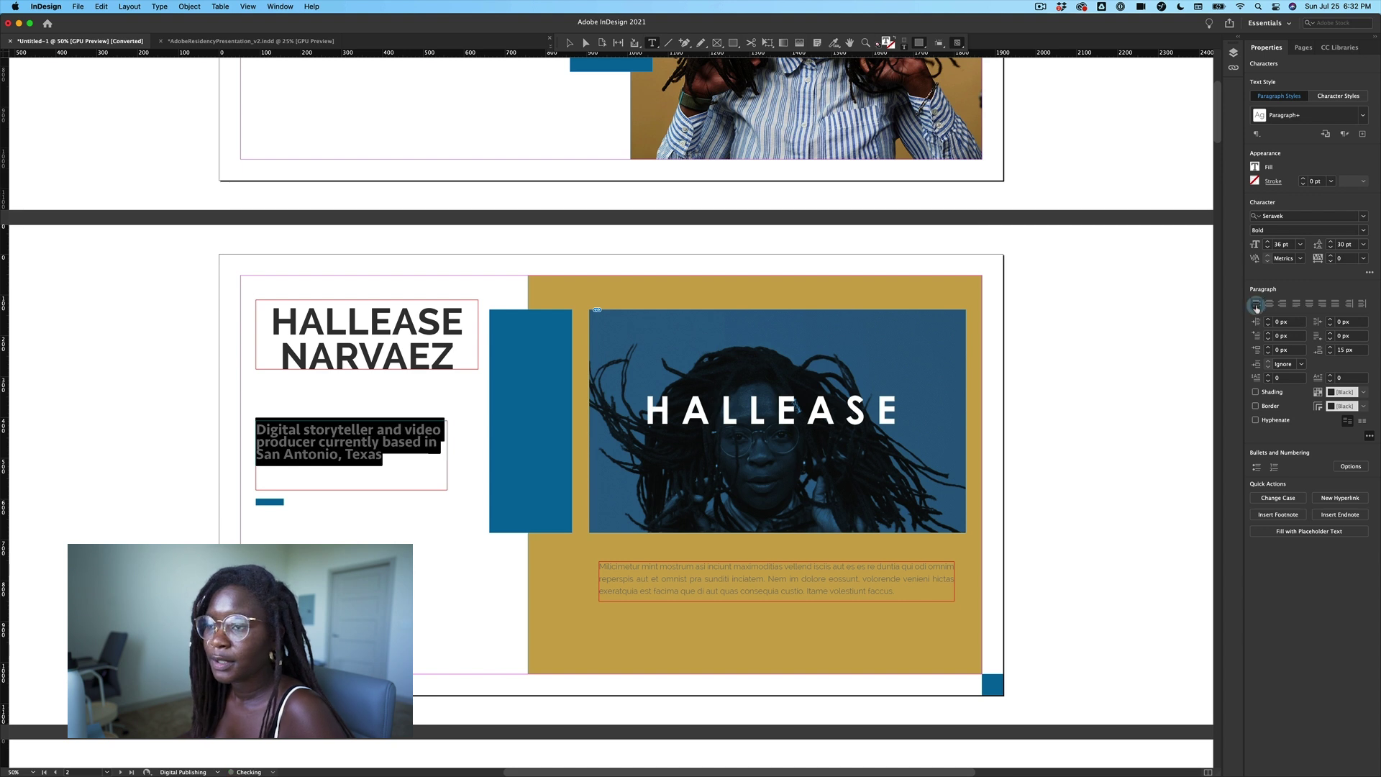
pyautogui.click(1272, 305)
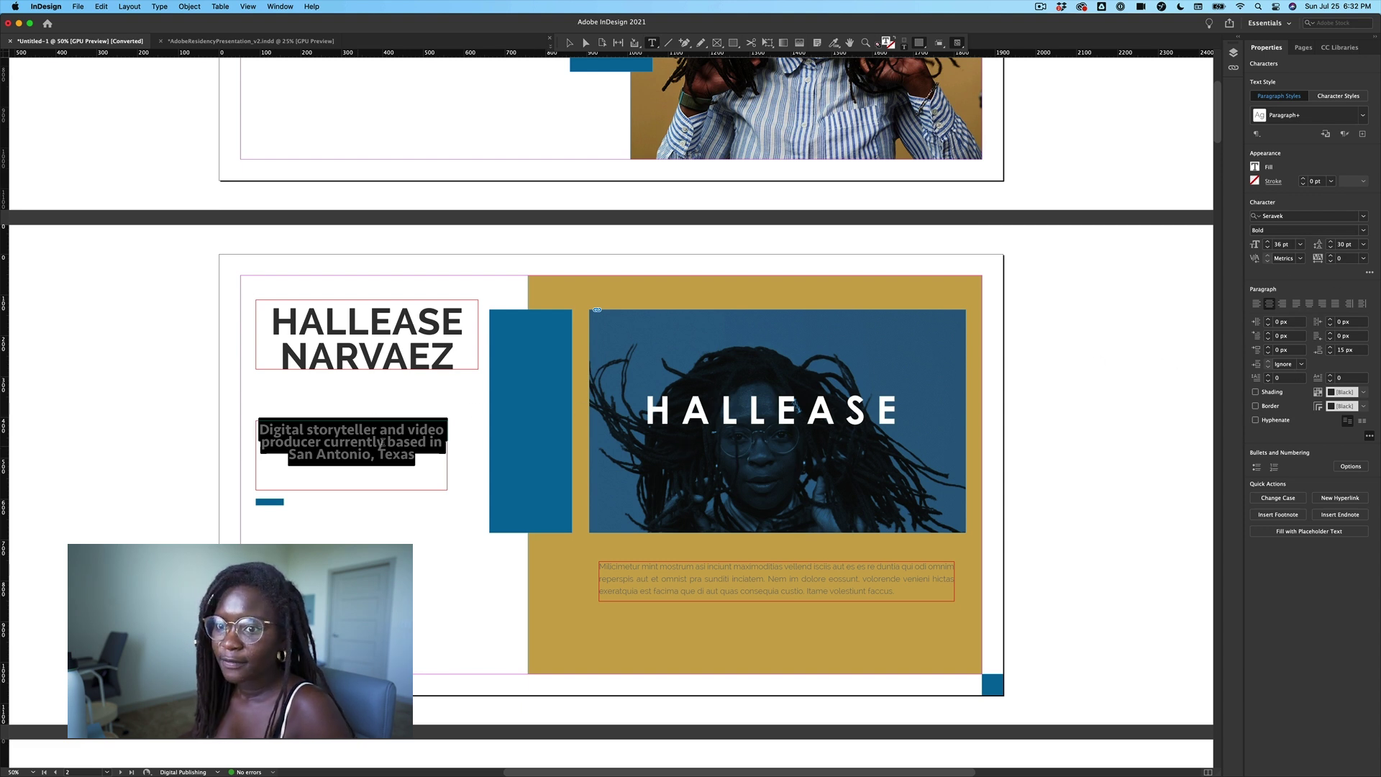
pyautogui.doubleClick(1342, 245)
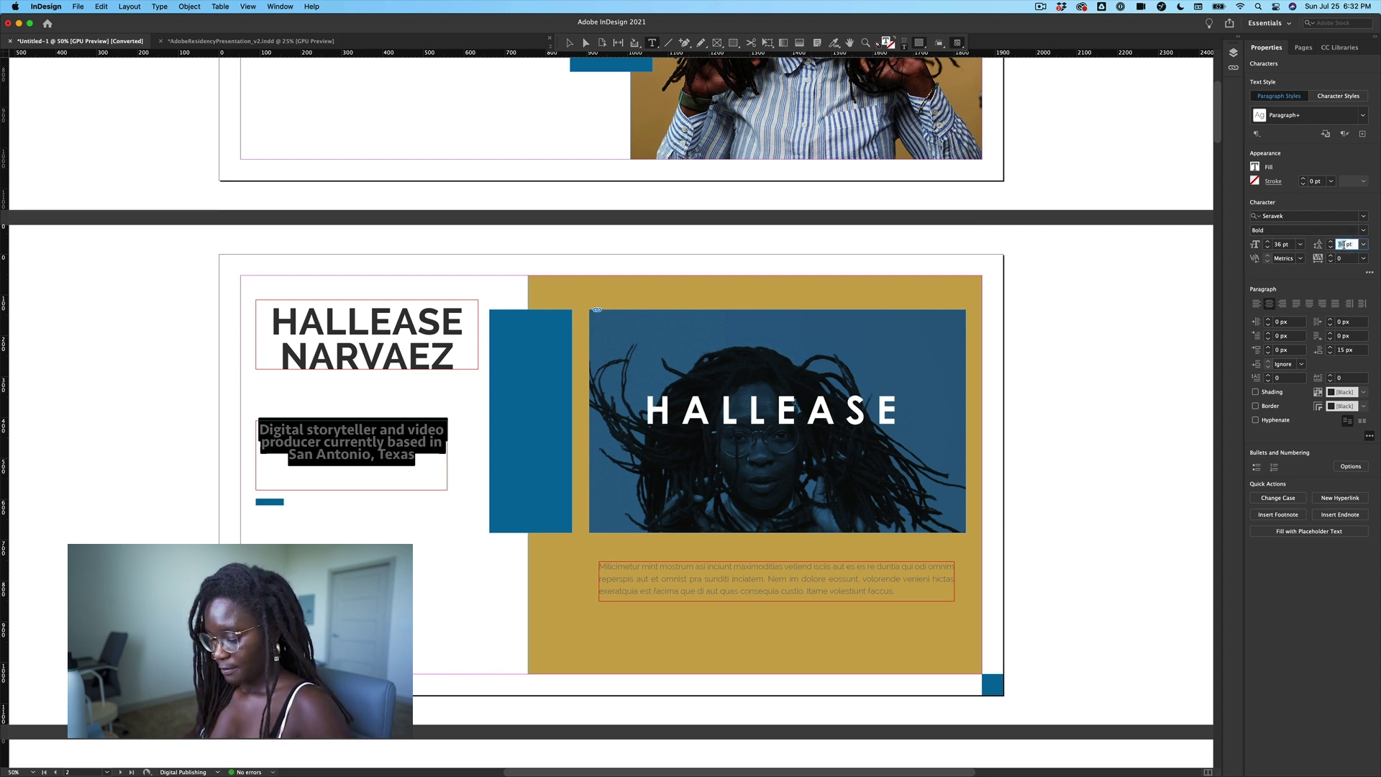
pyautogui.write('36')
pyautogui.press('Return')
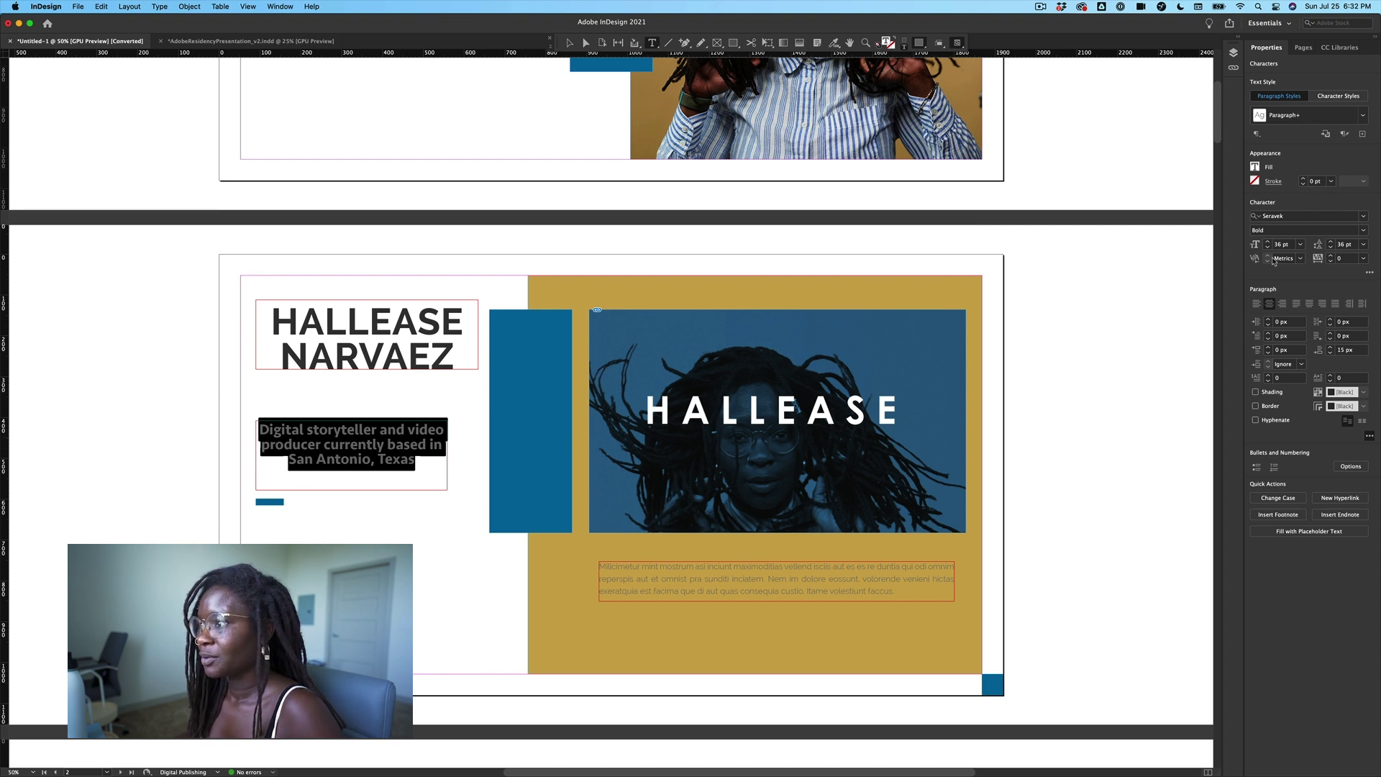
# - Increase the bio text to 48 pt size with 48 pt leading
pyautogui.click(1298, 245)
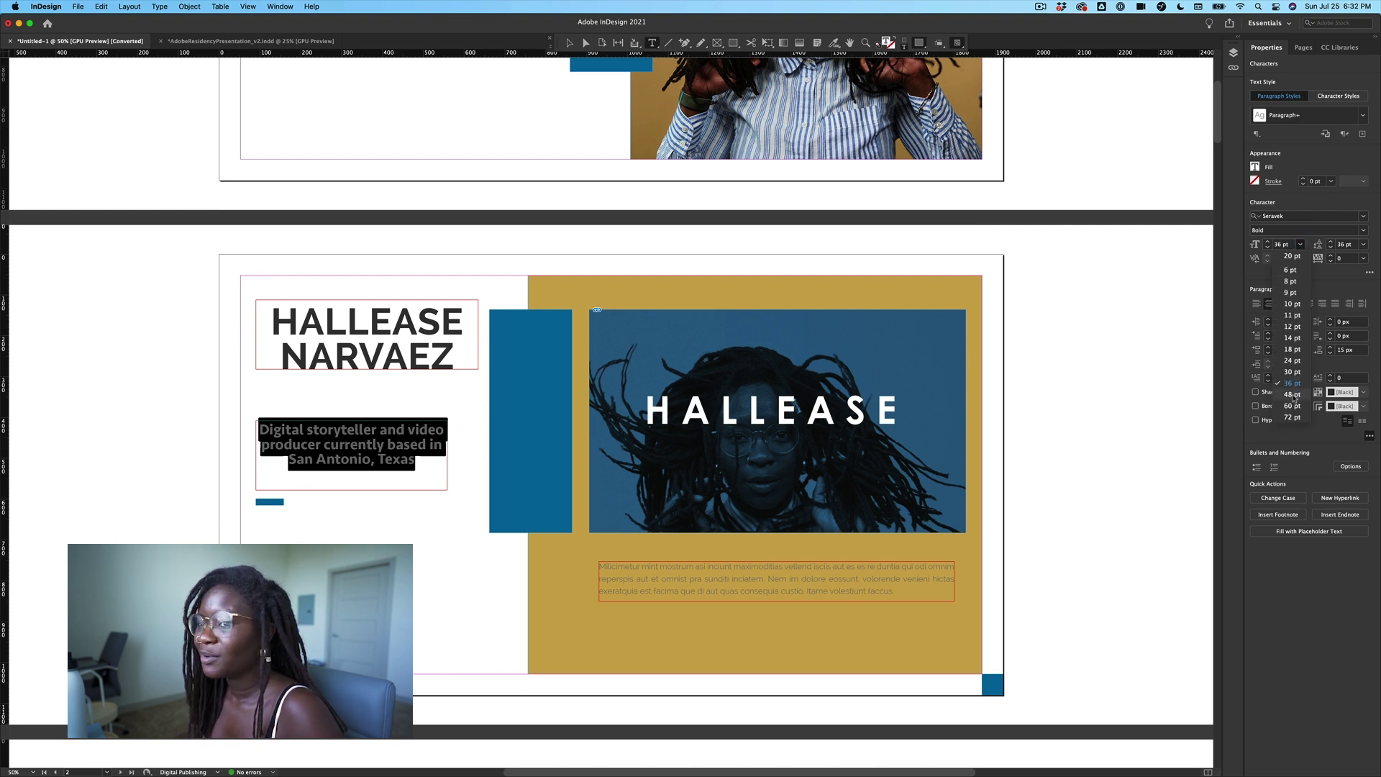
pyautogui.click(1292, 398)
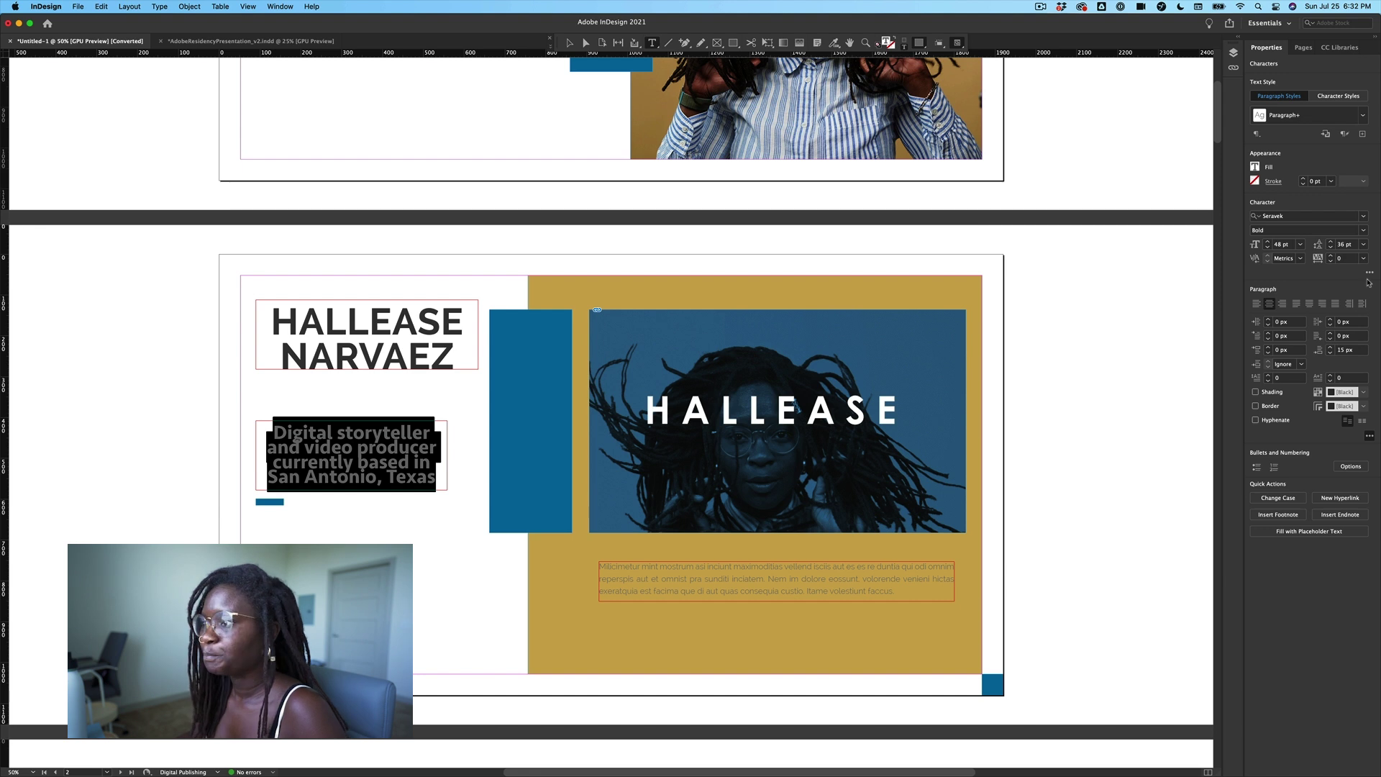
pyautogui.click(1364, 245)
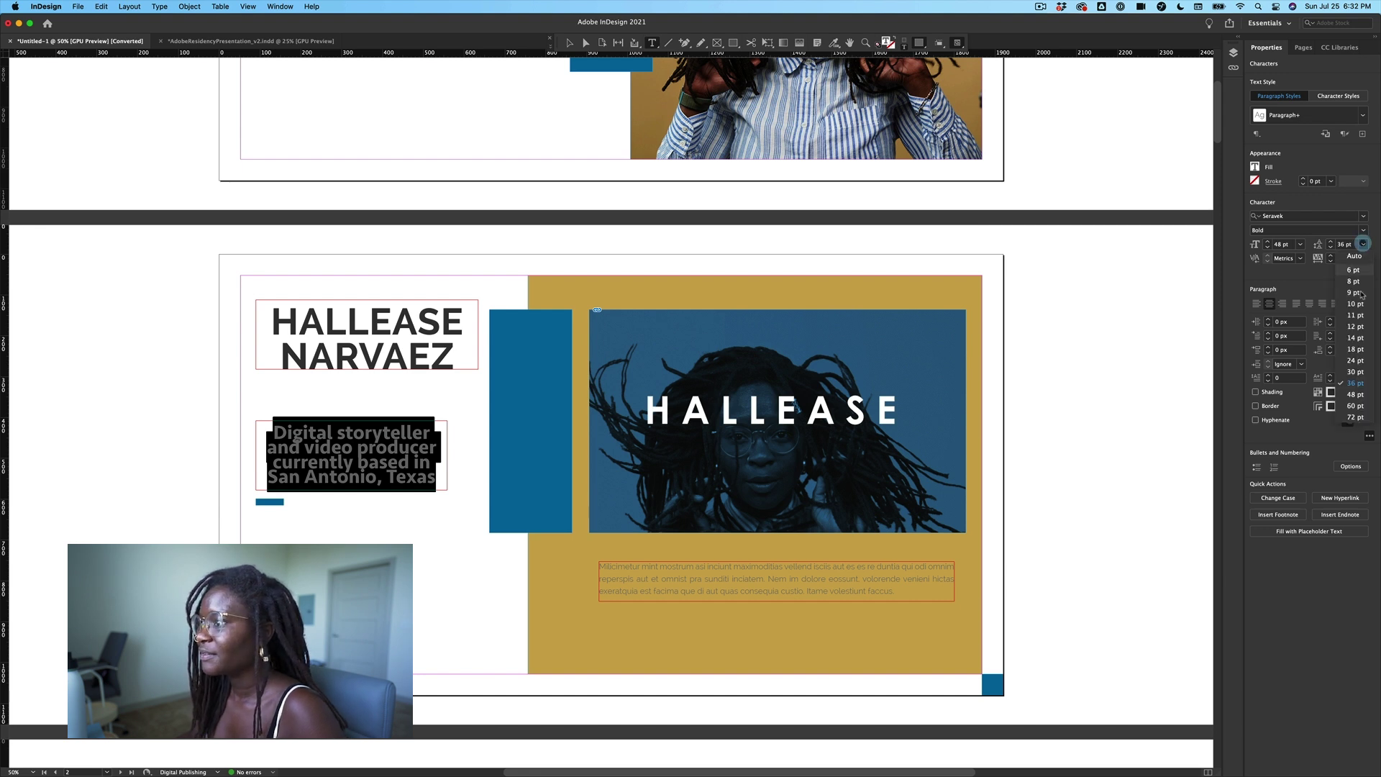
pyautogui.click(1352, 397)
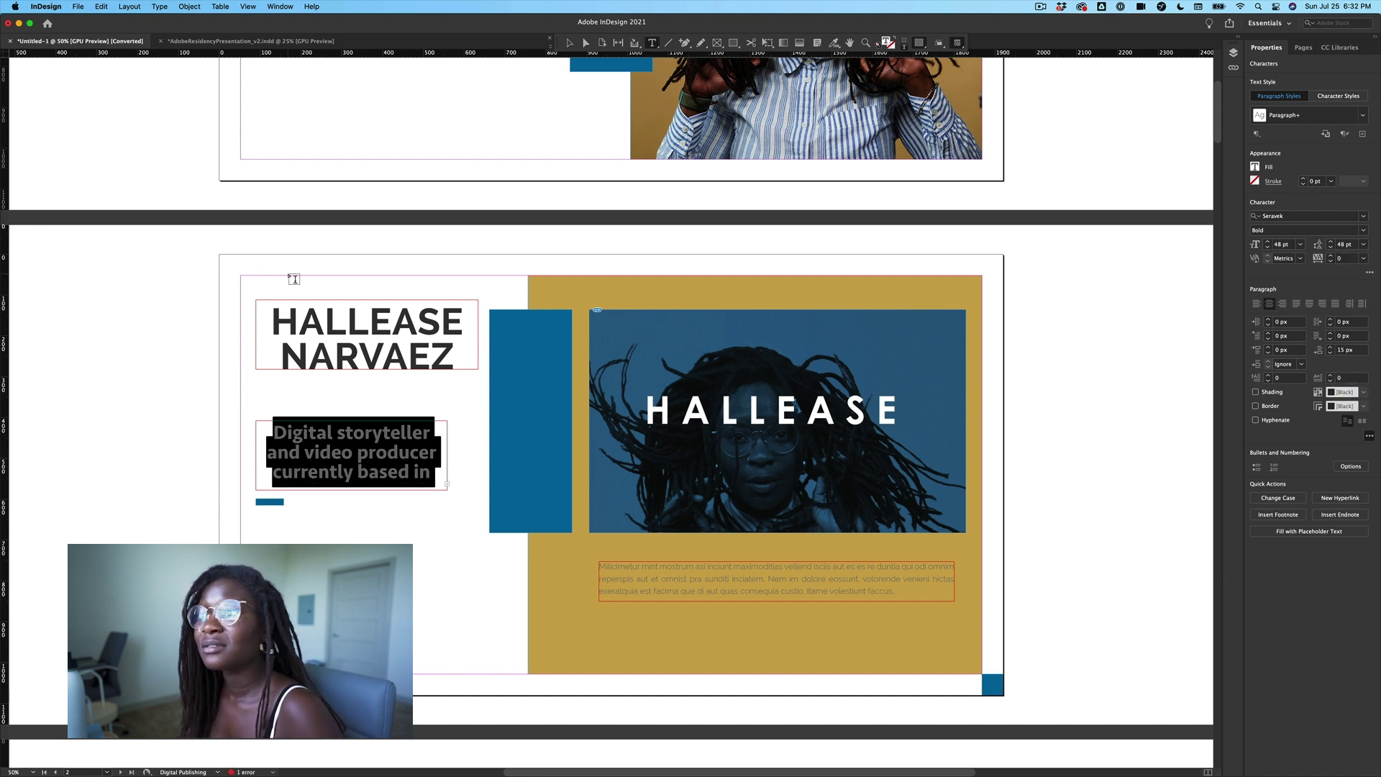
pyautogui.click(576, 42)
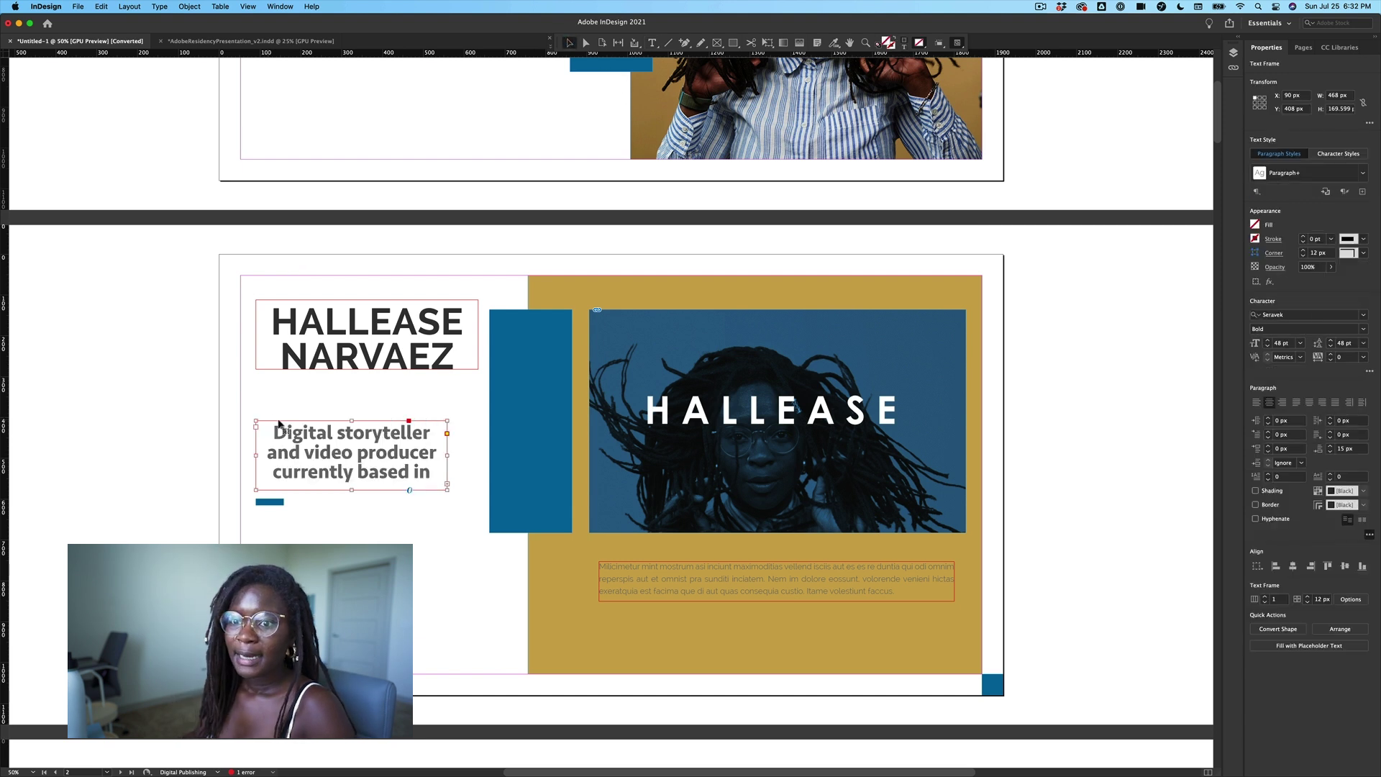
# - Move the subtitle frame up under the name and stretch it until San Antonio, Texas shows
pyautogui.moveTo(328, 441); pyautogui.dragTo(344, 407)
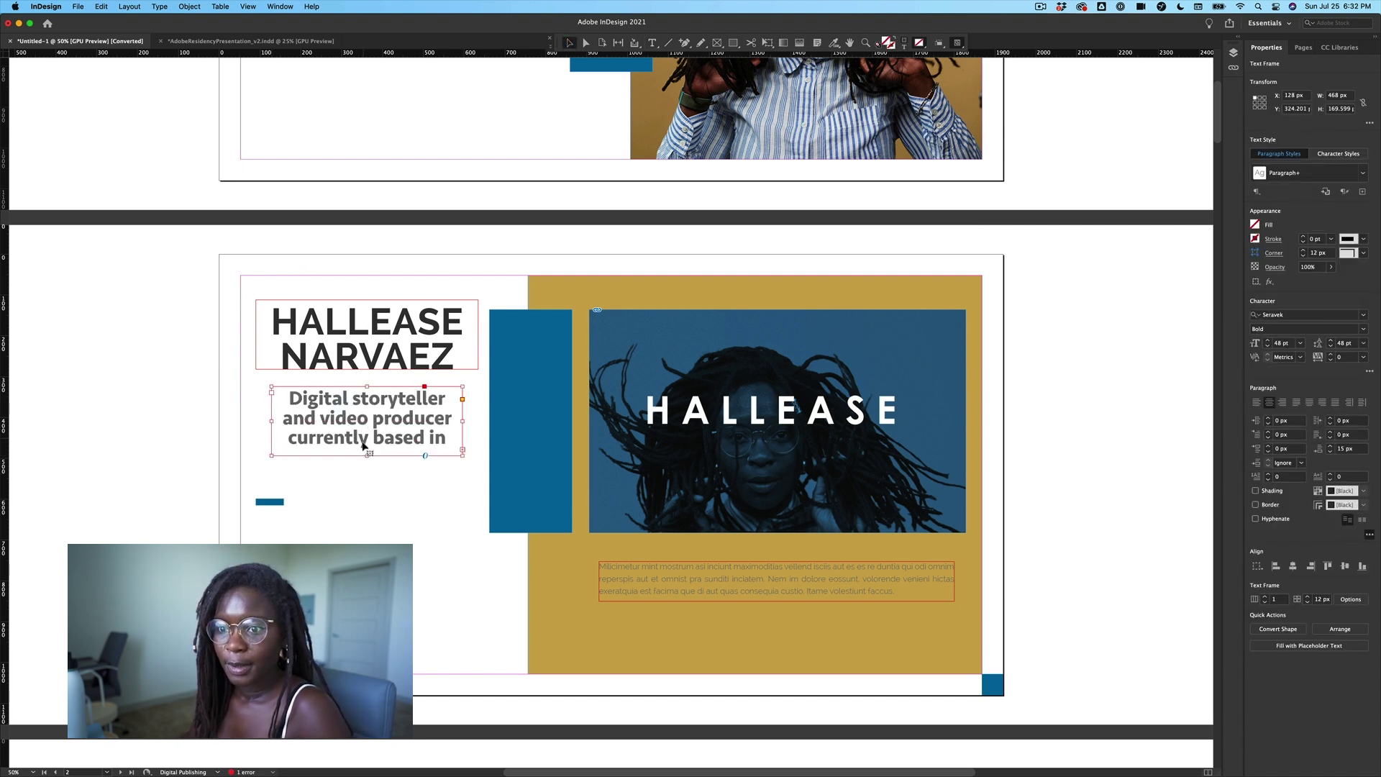
pyautogui.moveTo(368, 457); pyautogui.dragTo(368, 494)
pyautogui.moveTo(463, 439); pyautogui.dragTo(478, 439)
pyautogui.moveTo(271, 439); pyautogui.dragTo(255, 439)
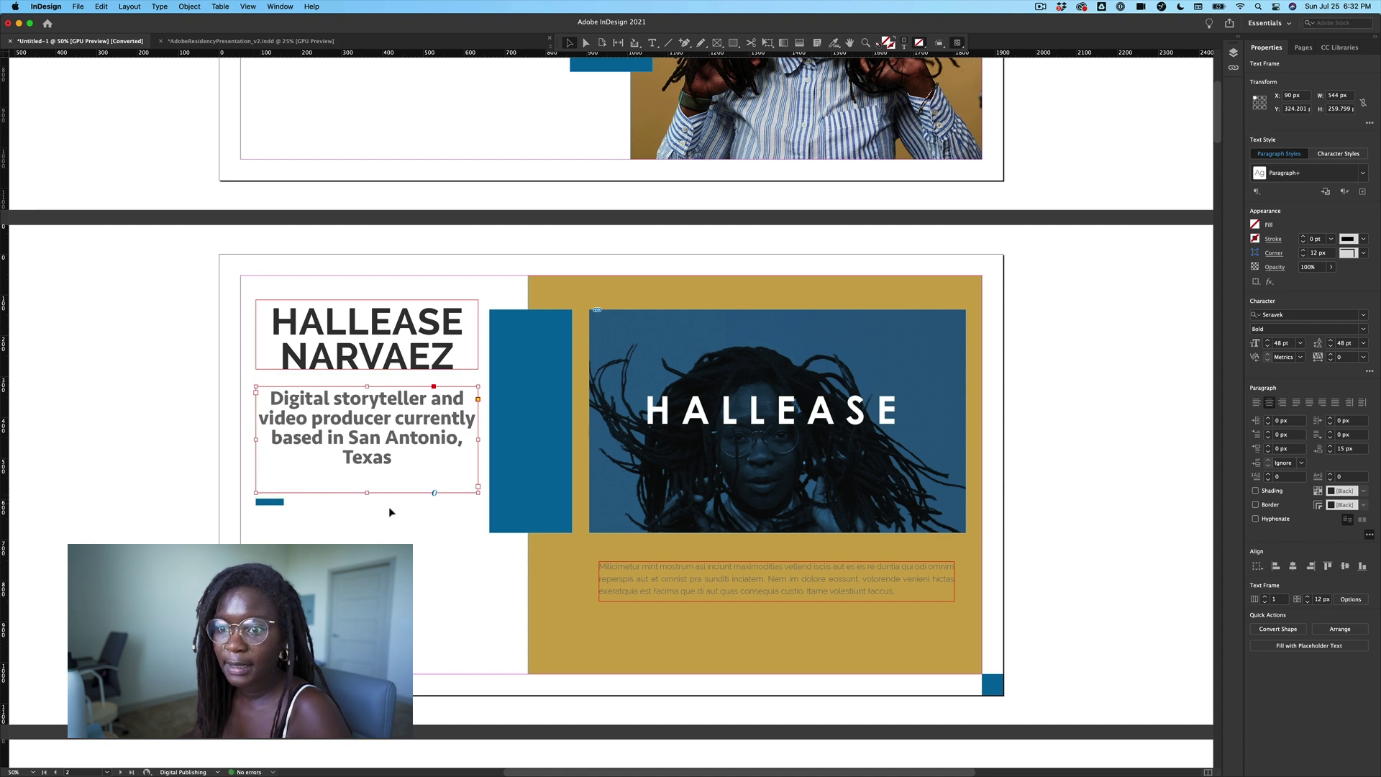
pyautogui.moveTo(366, 493); pyautogui.dragTo(367, 474)
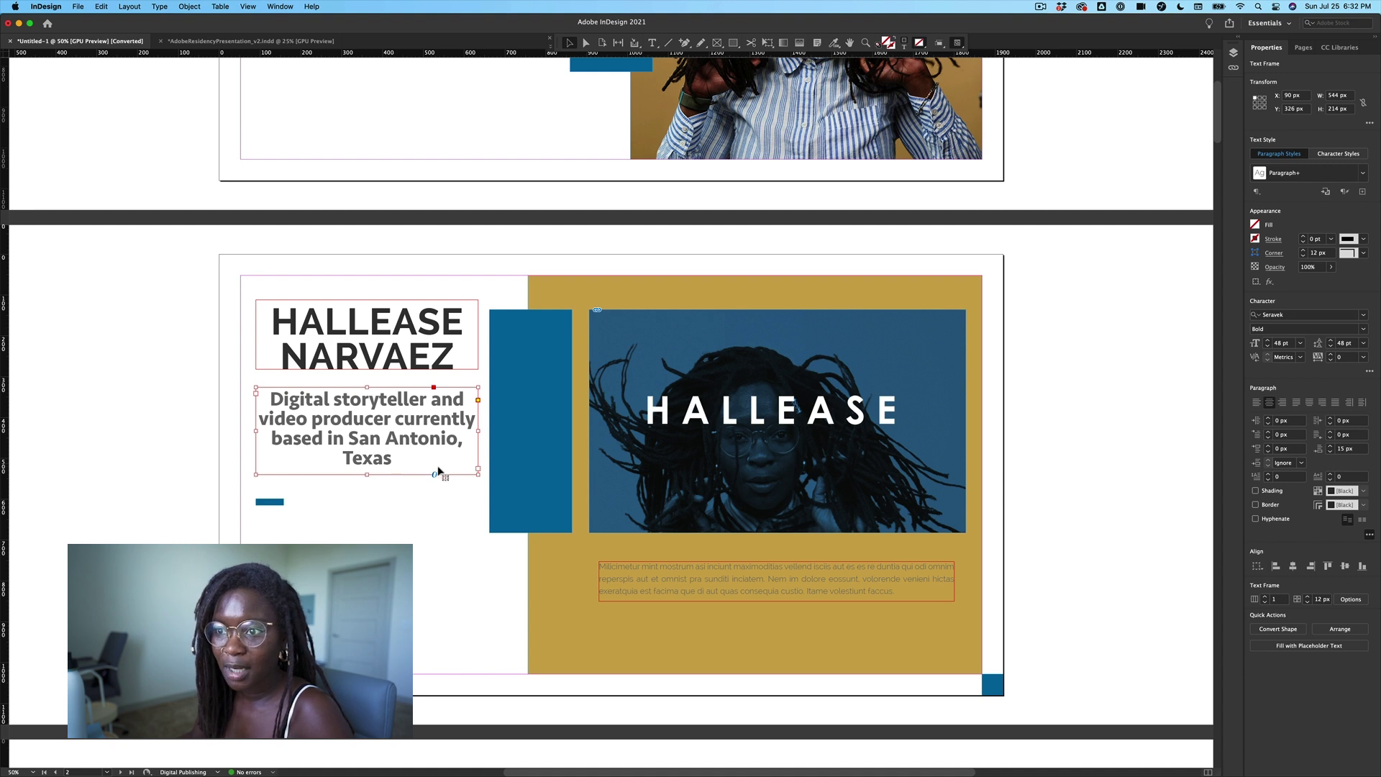
# - Try raising the small blue bar, undo it, then select the gold panel's placeholder paragraph
pyautogui.click(269, 503)
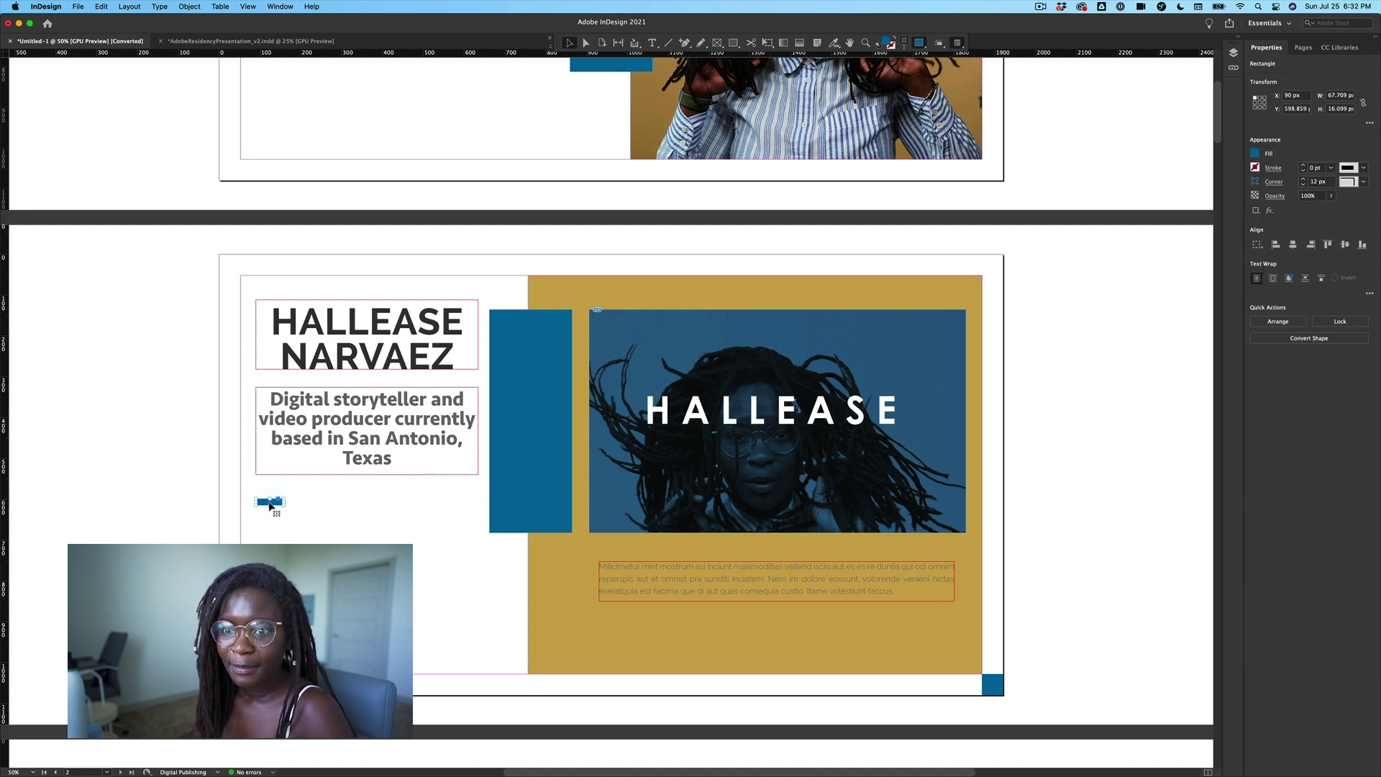
pyautogui.moveTo(274, 505); pyautogui.dragTo(278, 483)
pyautogui.click(399, 538)
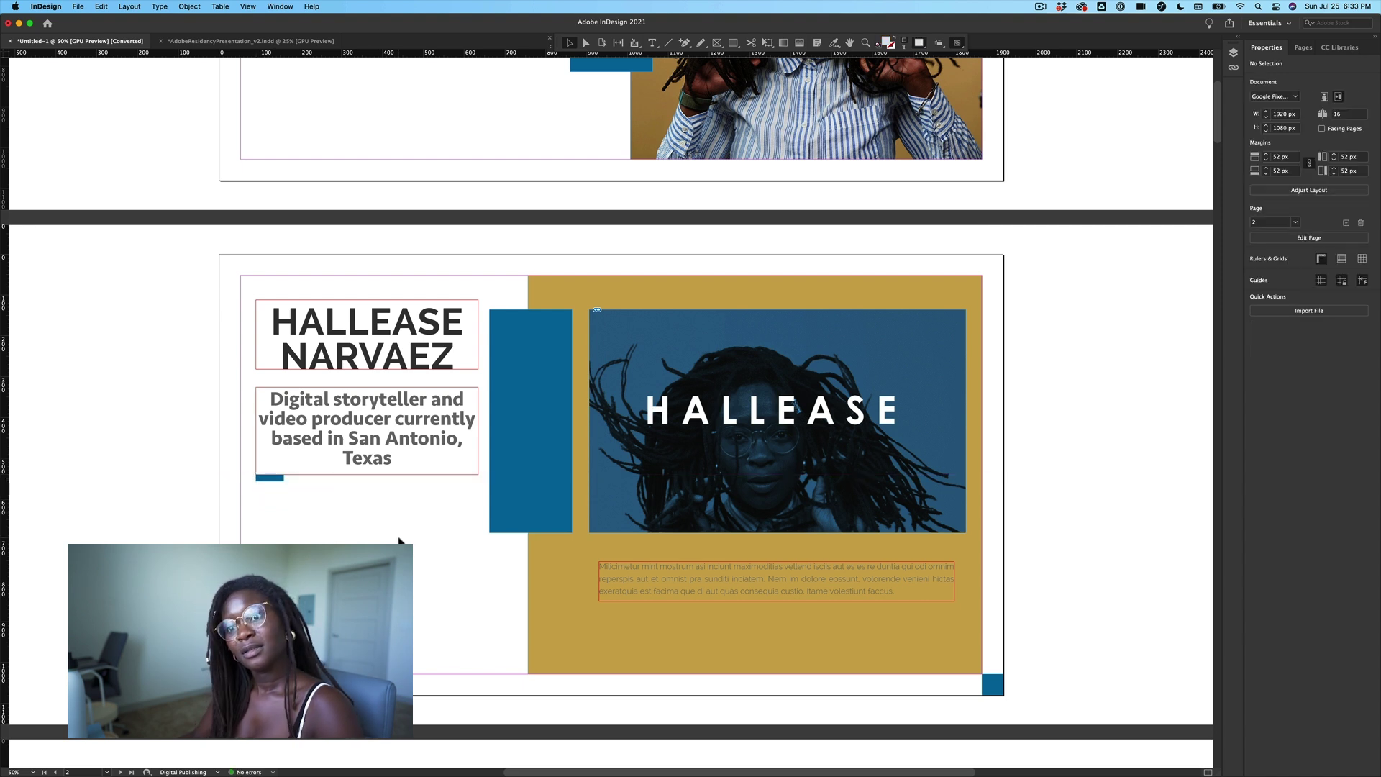
pyautogui.press('super+shift+z')
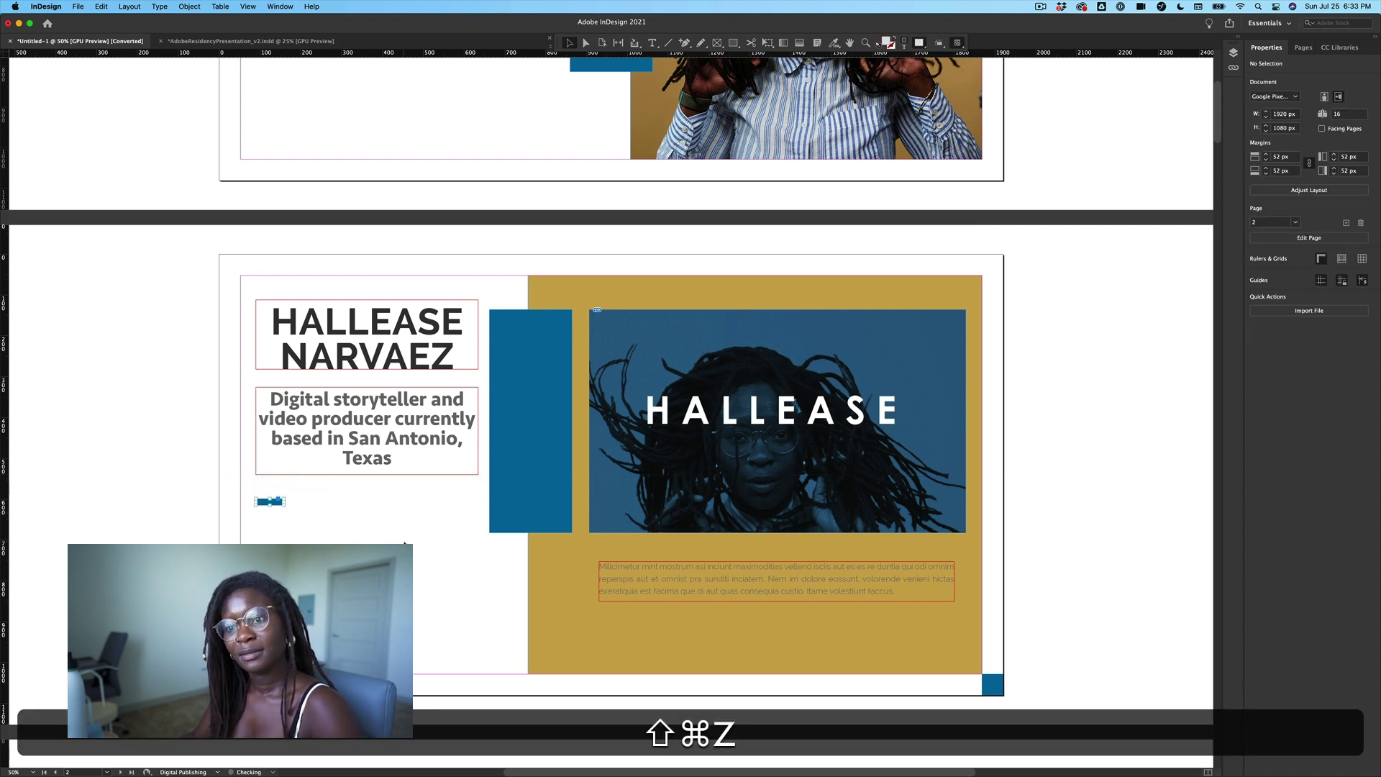
pyautogui.click(410, 541)
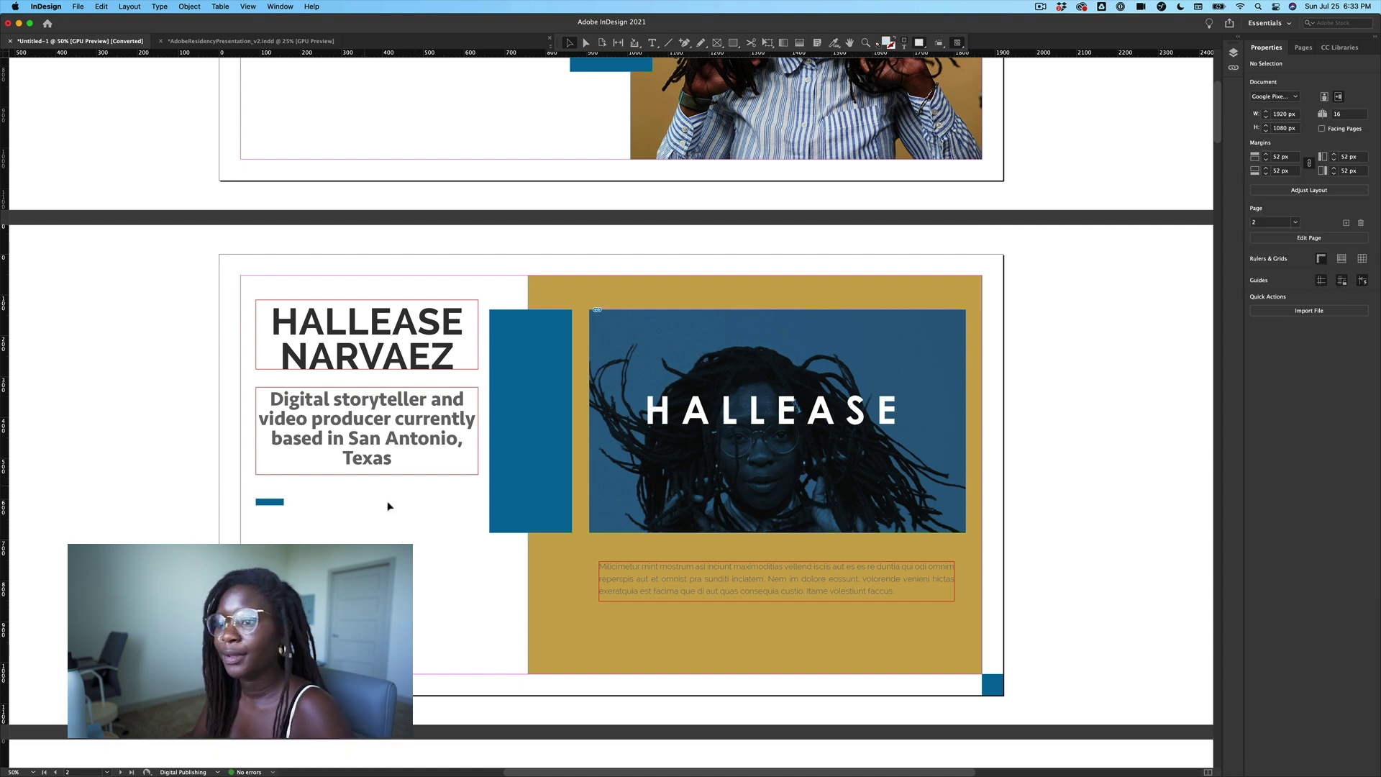
pyautogui.doubleClick(847, 591)
pyautogui.moveTo(894, 591); pyautogui.dragTo(585, 566)
# - Replace the placeholder with 'Graduated from the University of Texas at Austin with a BS in Radio-Television-Film'
pyautogui.press('BackSpace')
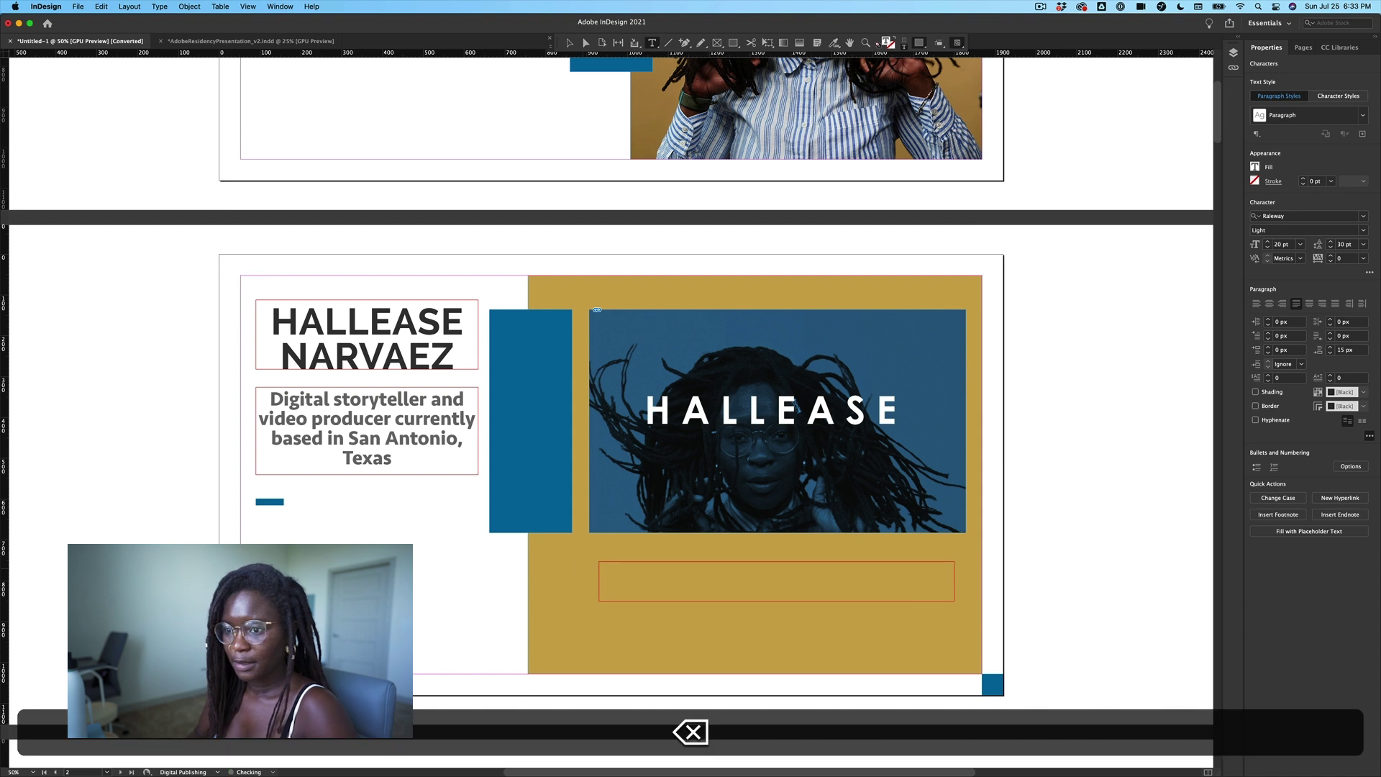
pyautogui.write('R')
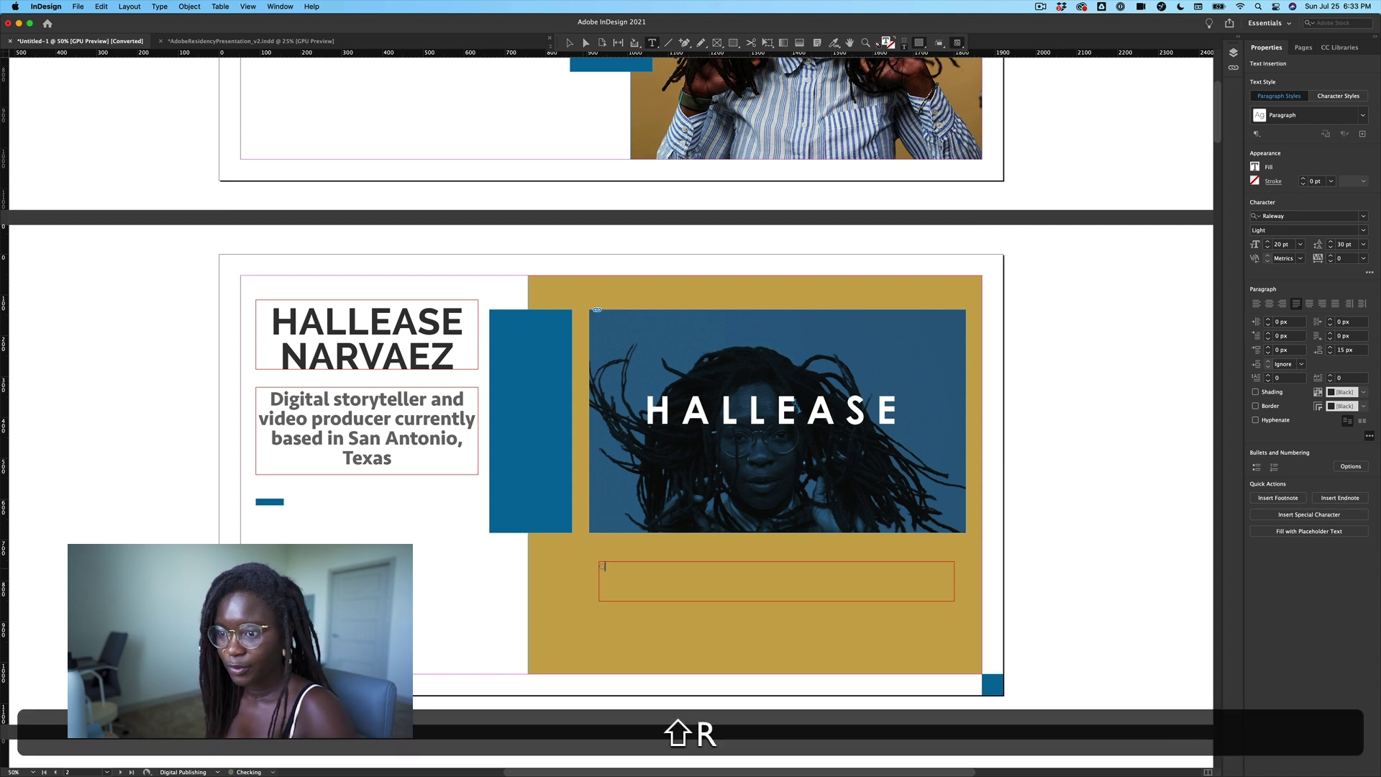
pyautogui.write('raduated from ')
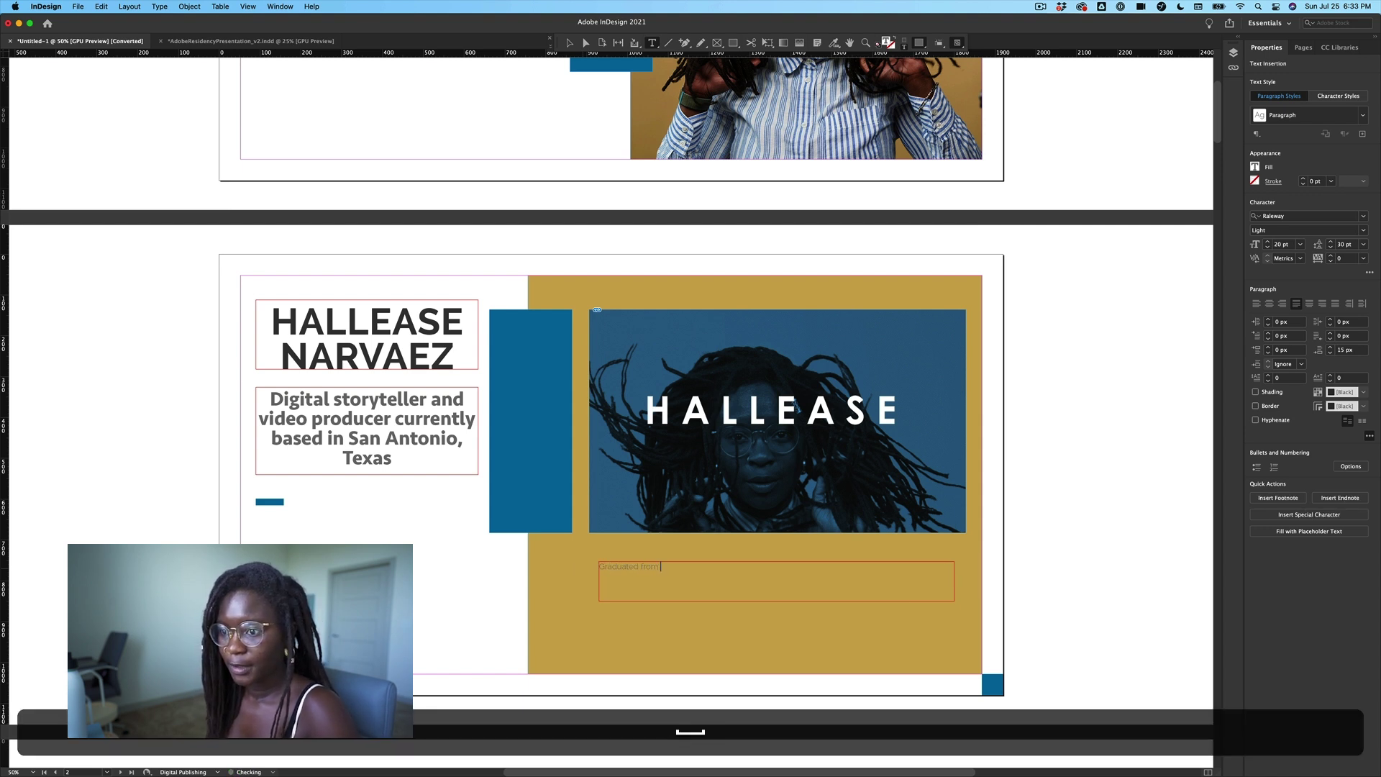
pyautogui.write('the University of Te')
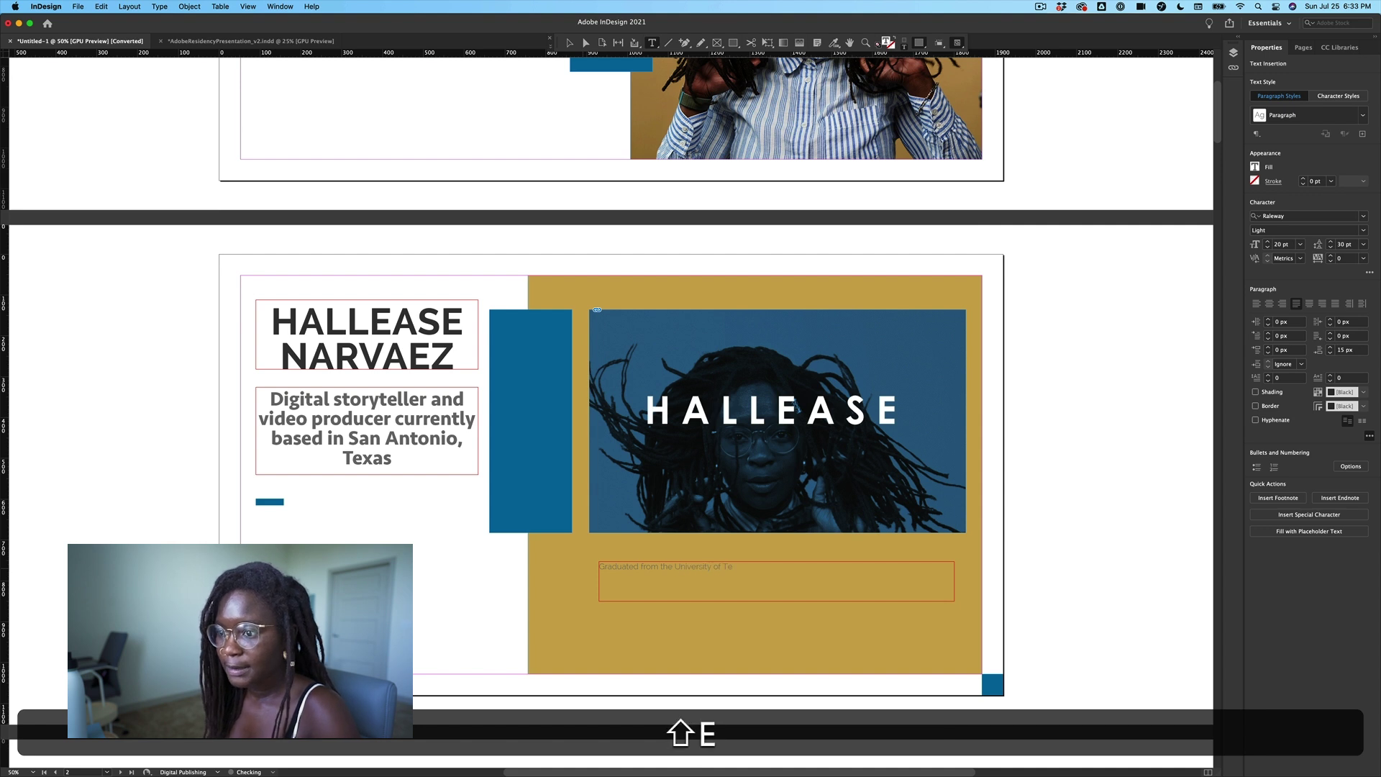
pyautogui.write('xas at Austin')
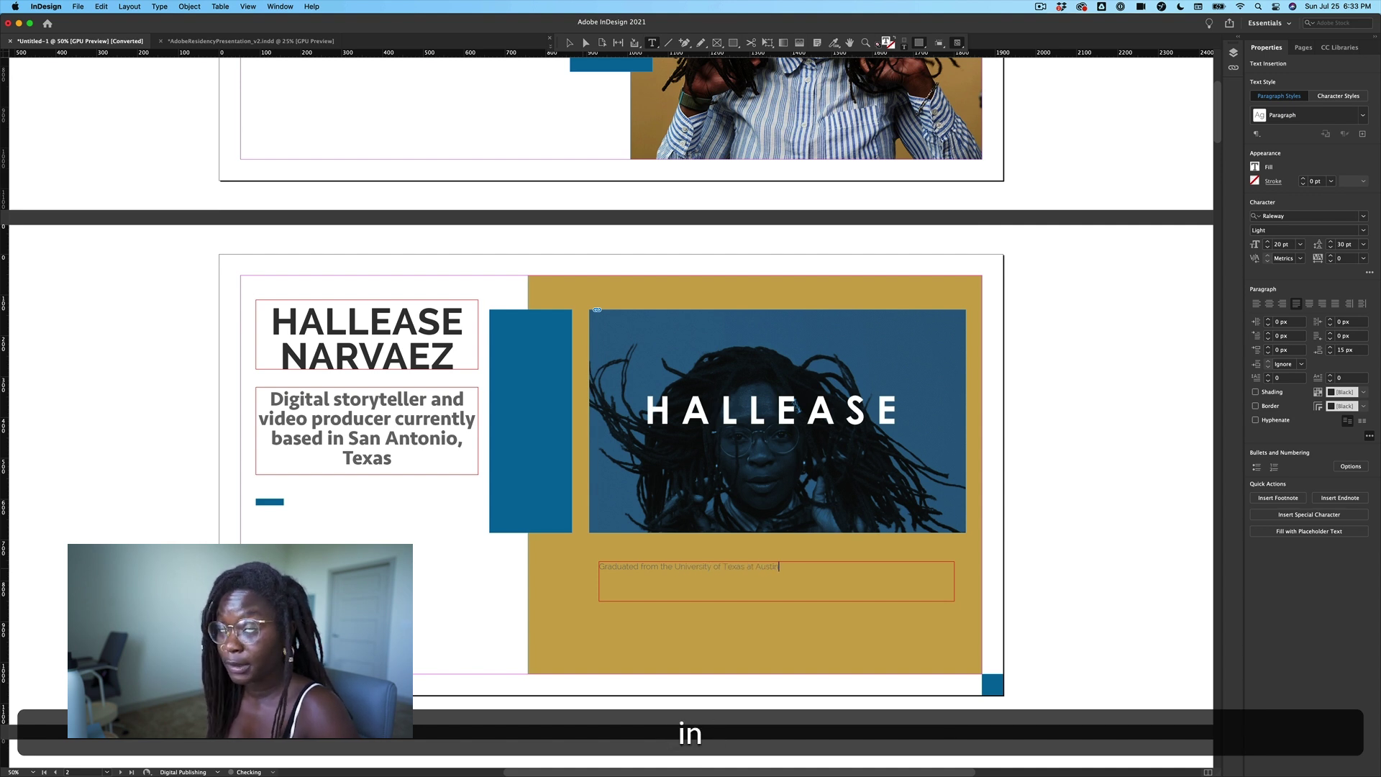
pyautogui.write(' in')
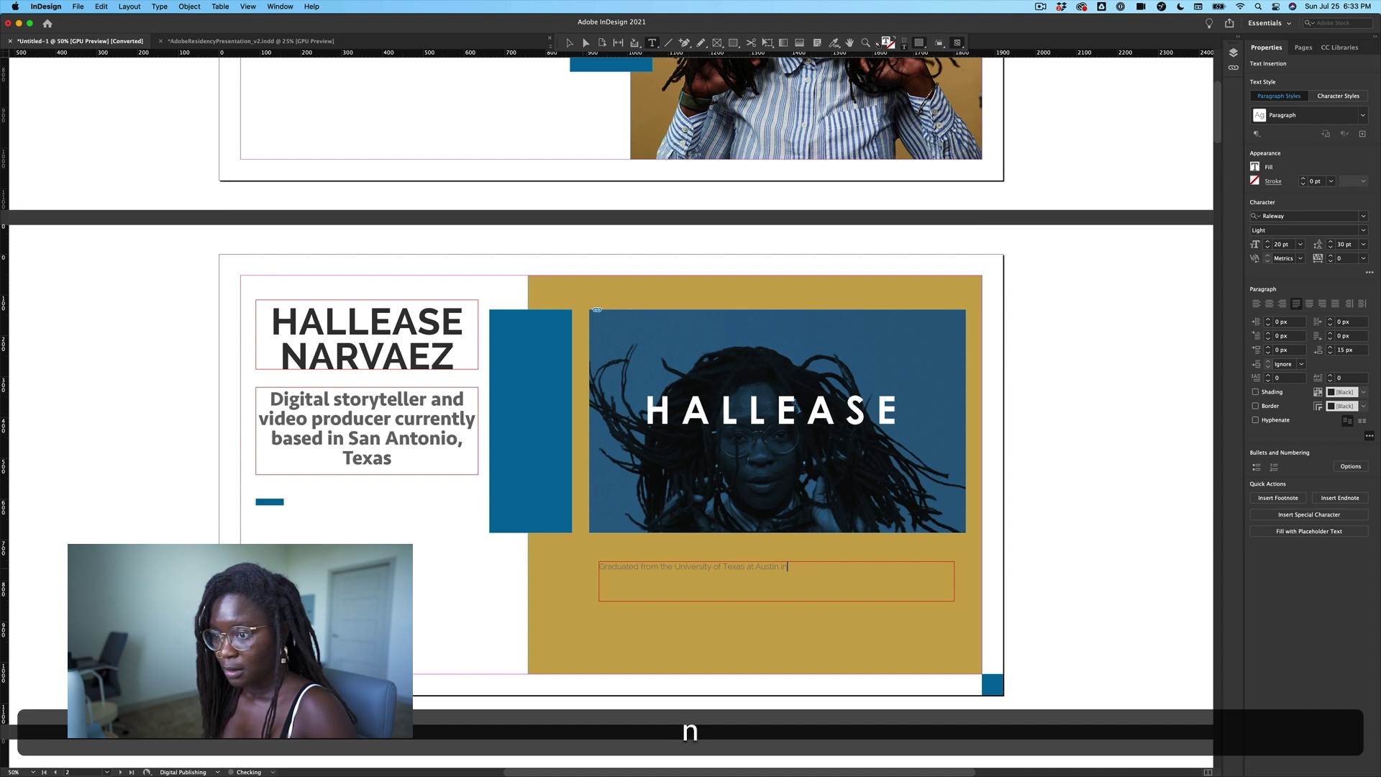
pyautogui.press('BackSpace')
pyautogui.press('BackSpace')
pyautogui.write('with')
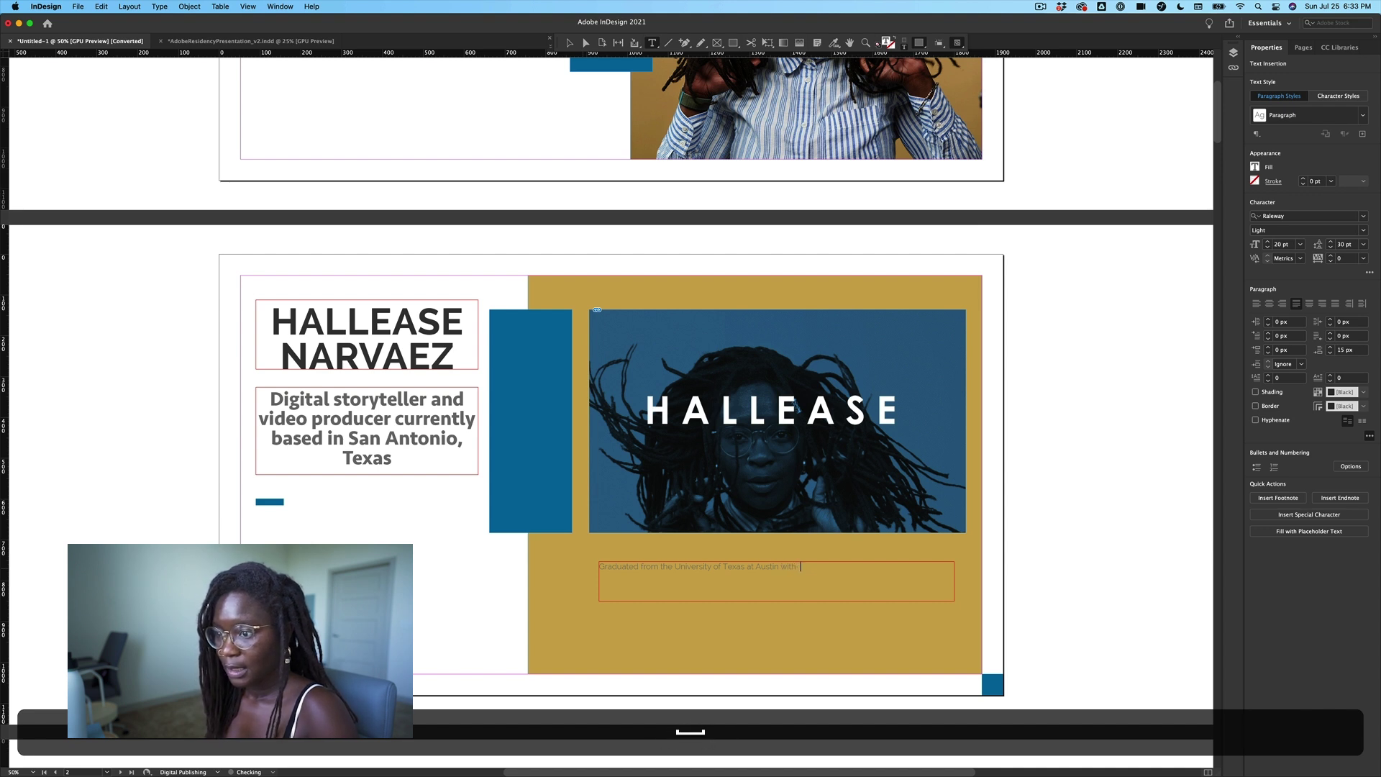
pyautogui.press('BackSpace')
pyautogui.write('a BS in Radio - Television - Film')
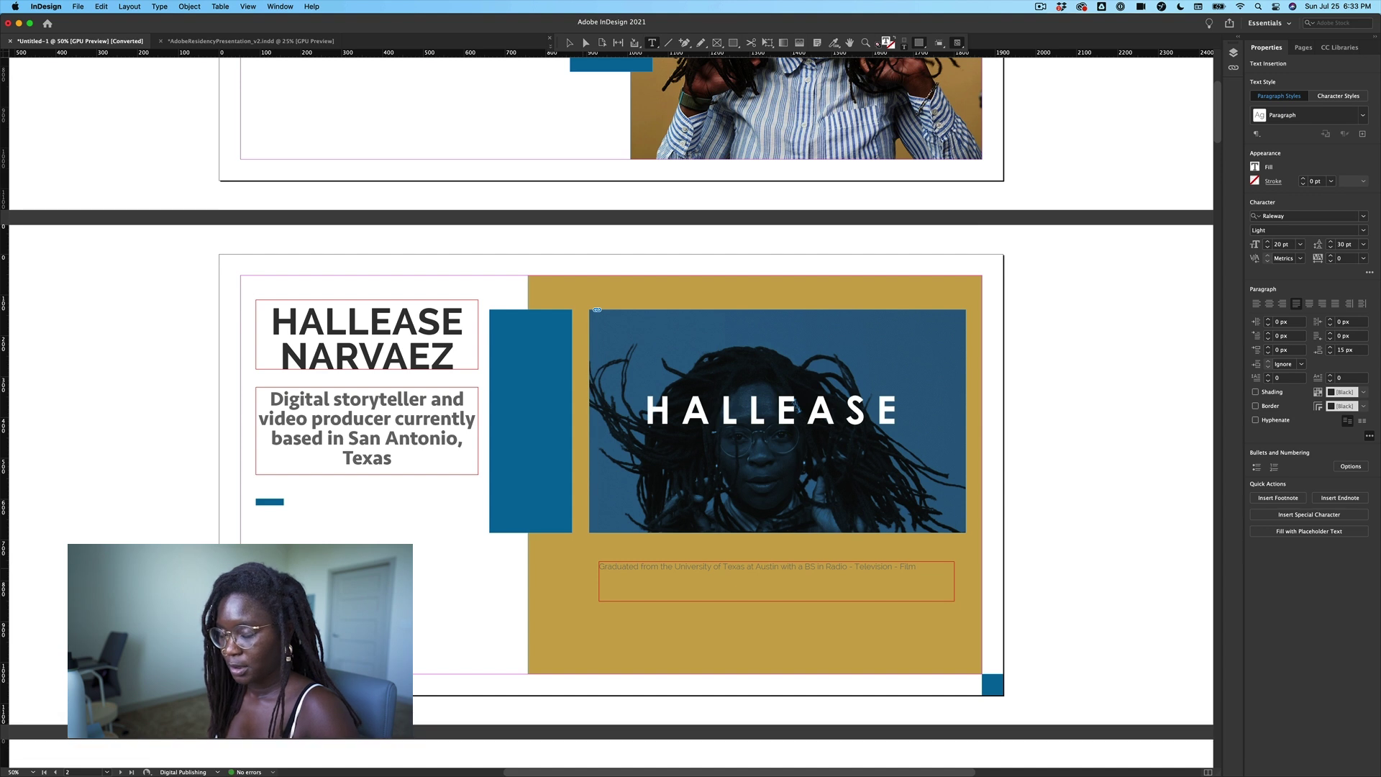
# - Add 'Started StumbleWell, a full service creative production company, in 2018'
pyautogui.write('Started')
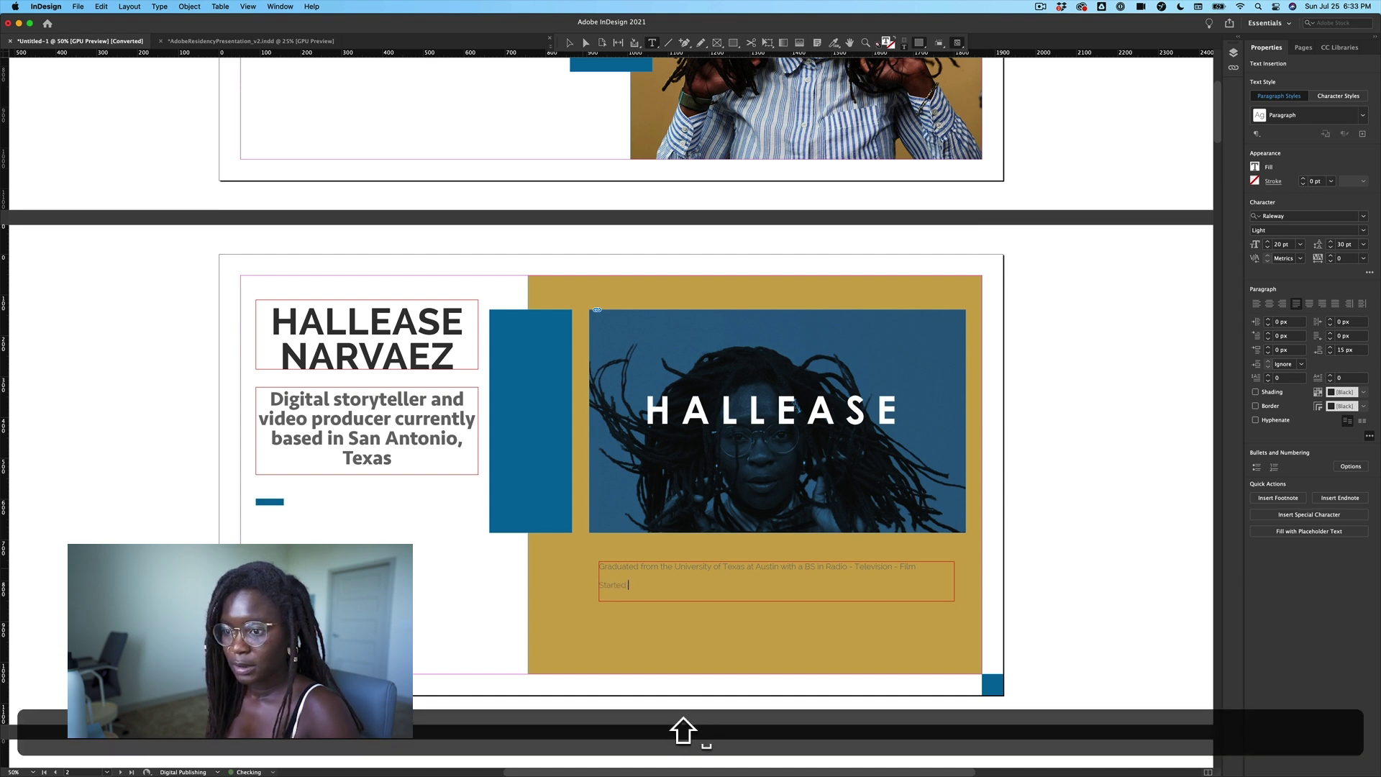
pyautogui.write(' StumbleWell')
pyautogui.press('BackSpace')
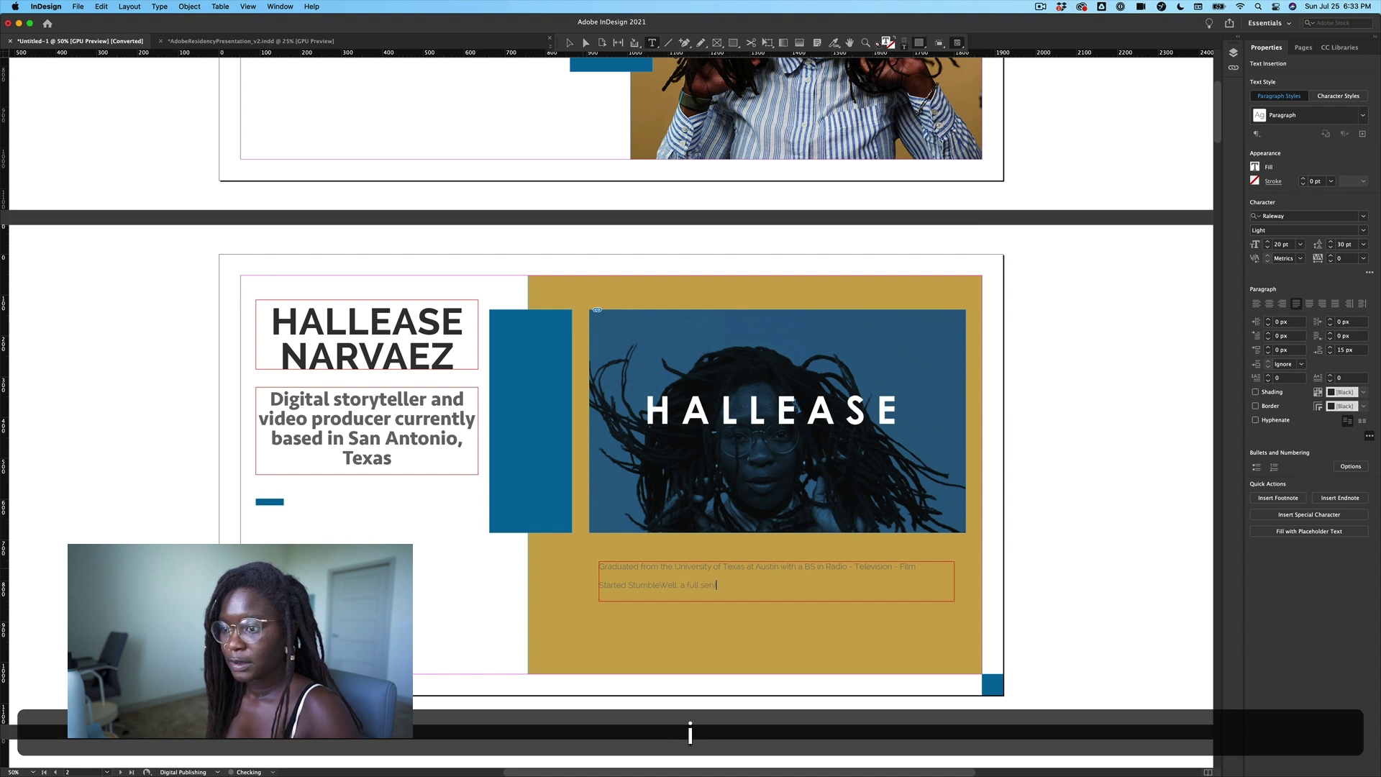
pyautogui.write(', a full service creative')
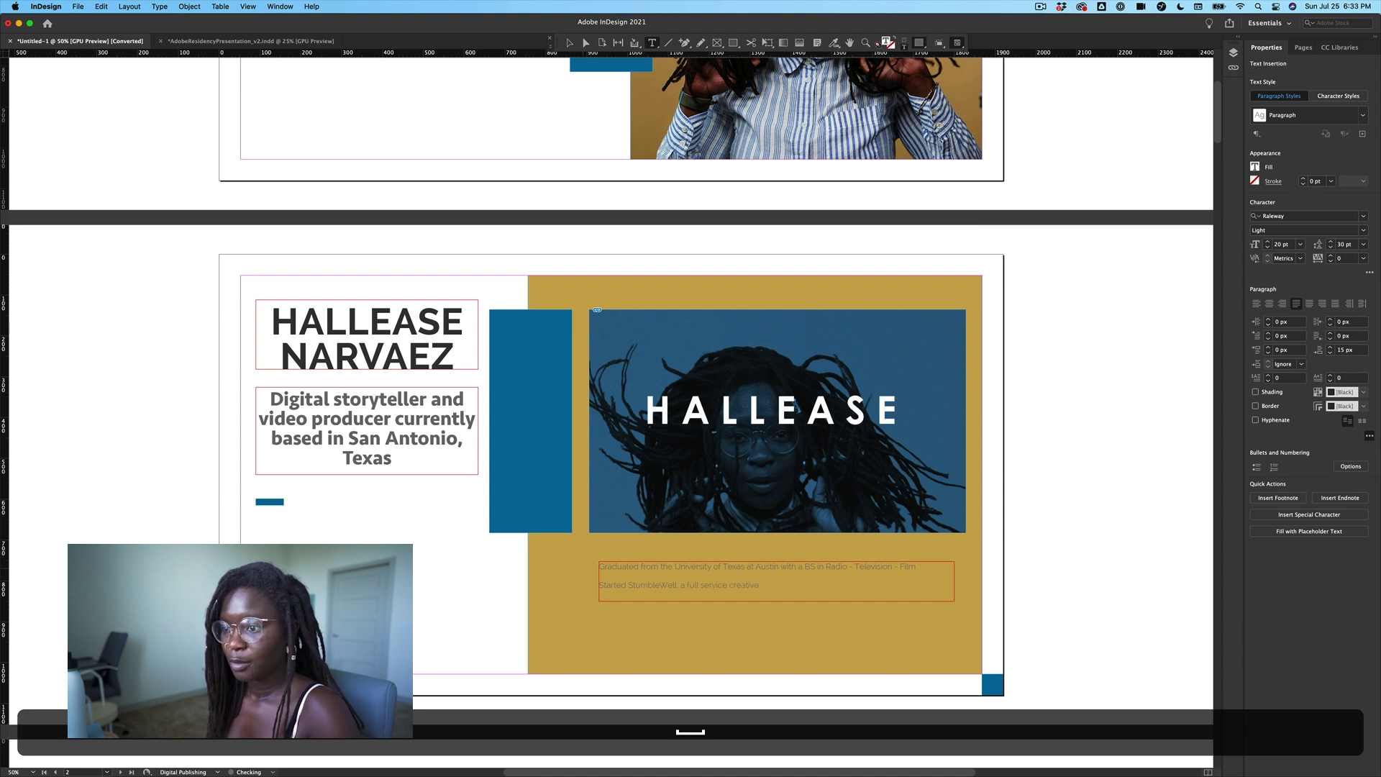
pyautogui.write(' production compan')
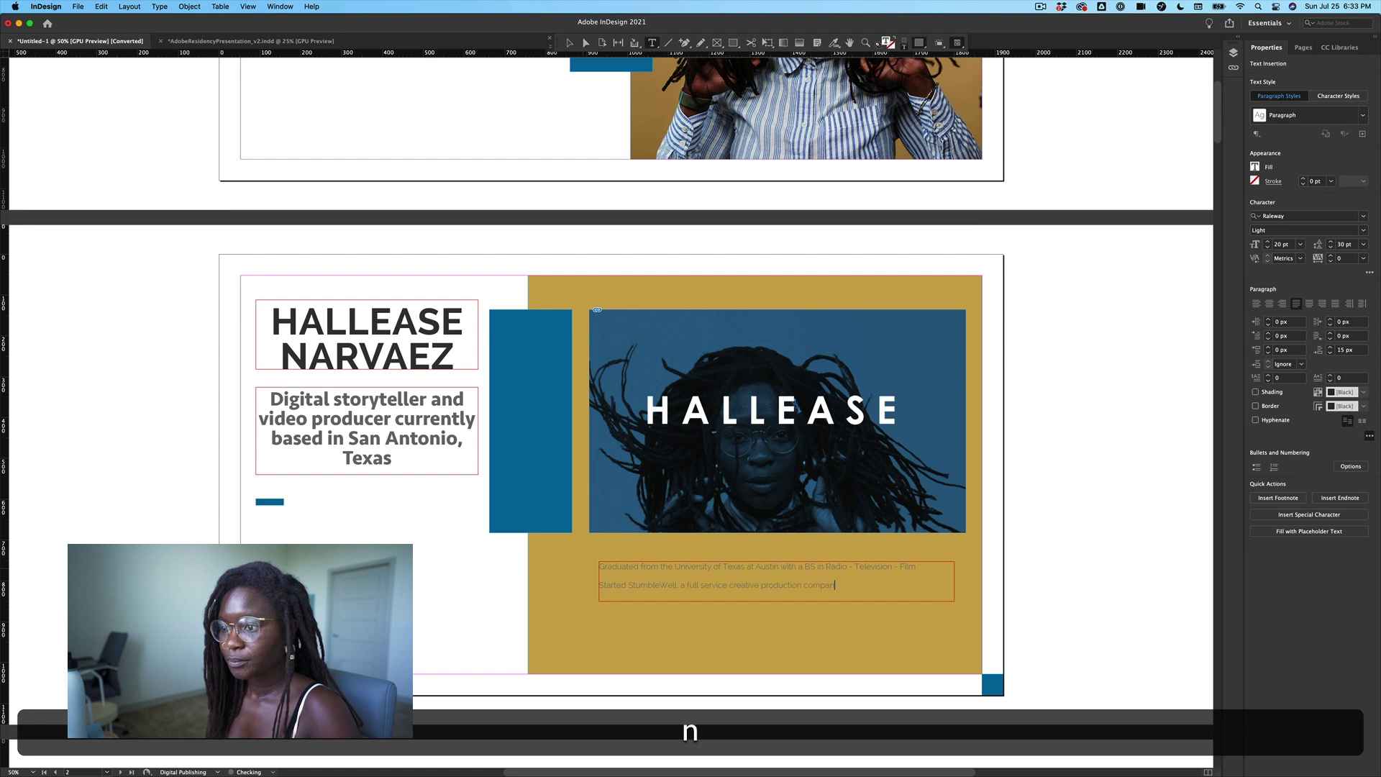
pyautogui.write('y. in 2018')
# - Set both lines of the bio text to Avenir Black
pyautogui.moveTo(867, 586); pyautogui.dragTo(598, 567)
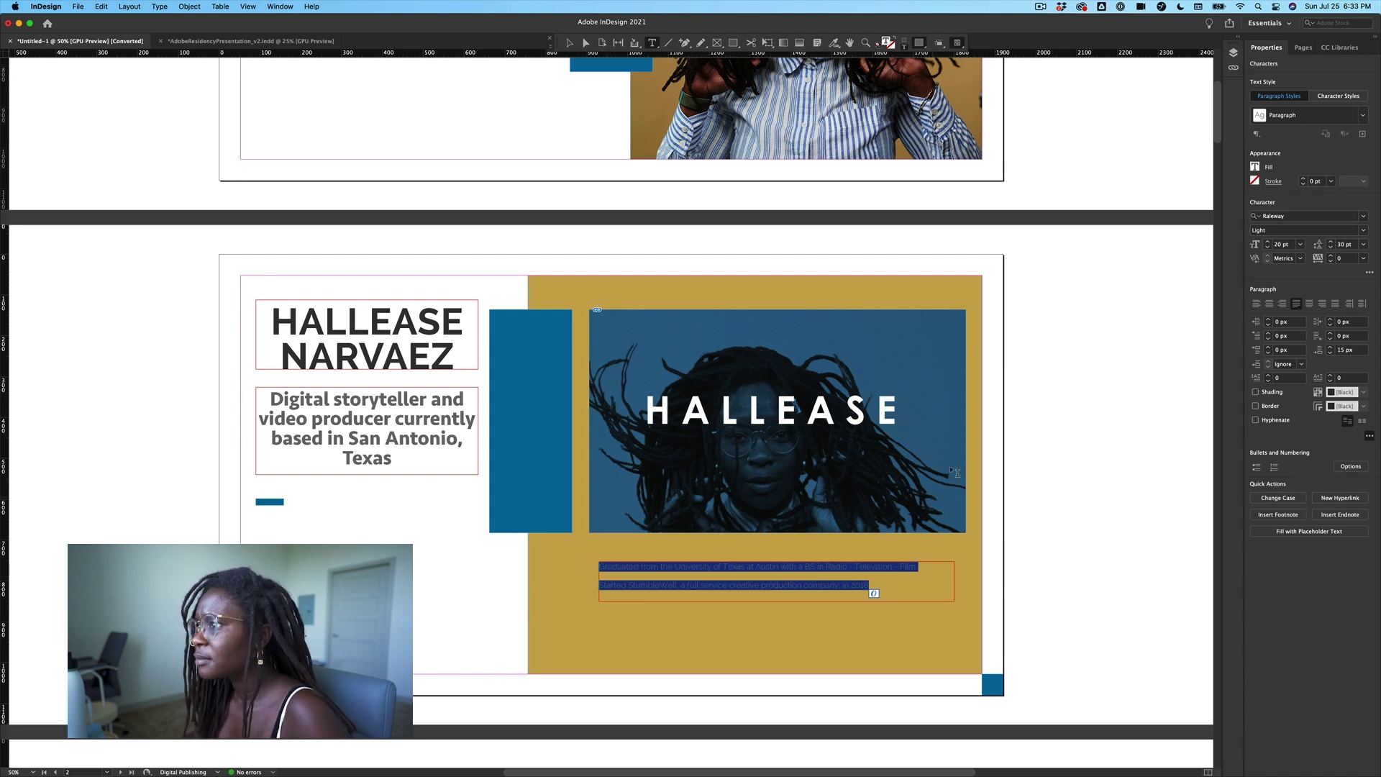
pyautogui.click(1361, 215)
pyautogui.scroll(-10, 1247, 331)
pyautogui.scroll(15, 1222, 317)
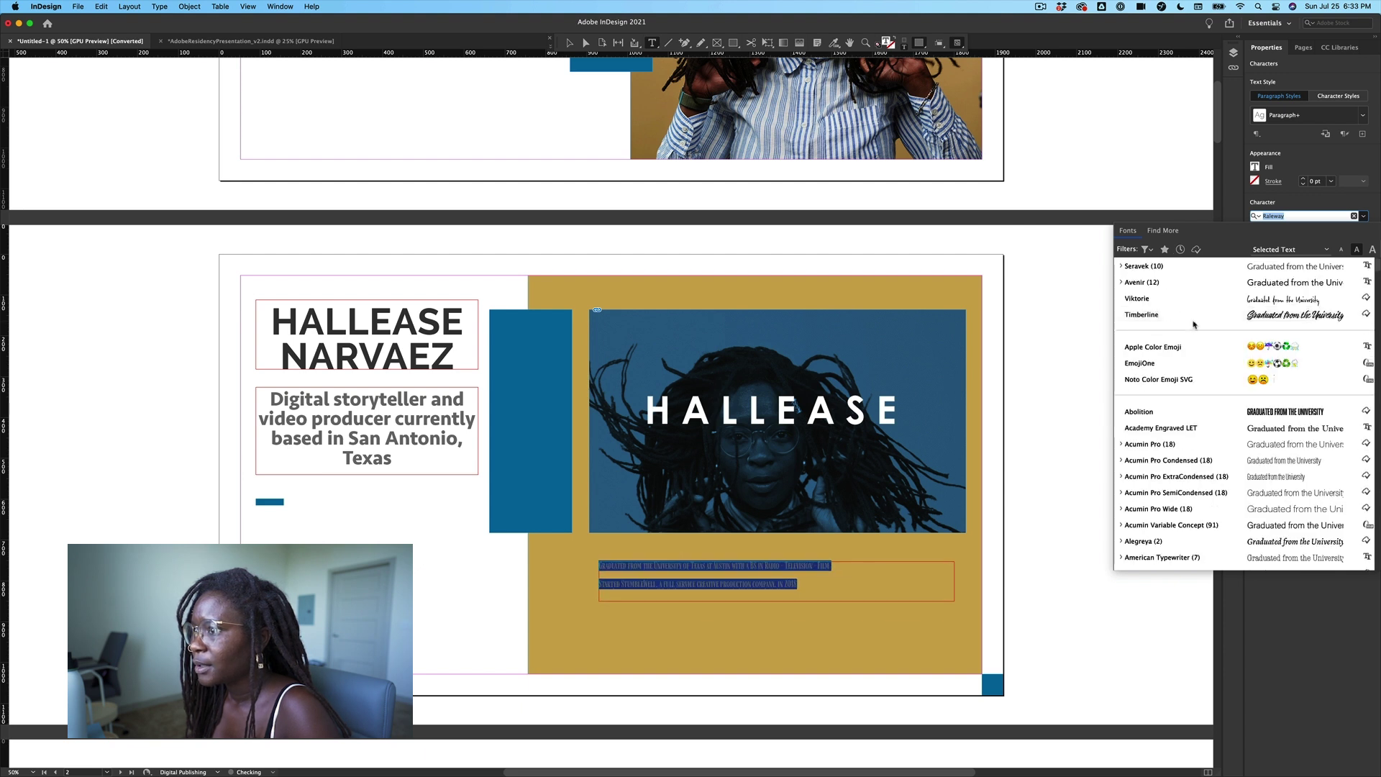
pyautogui.scroll(-1, 1165, 281)
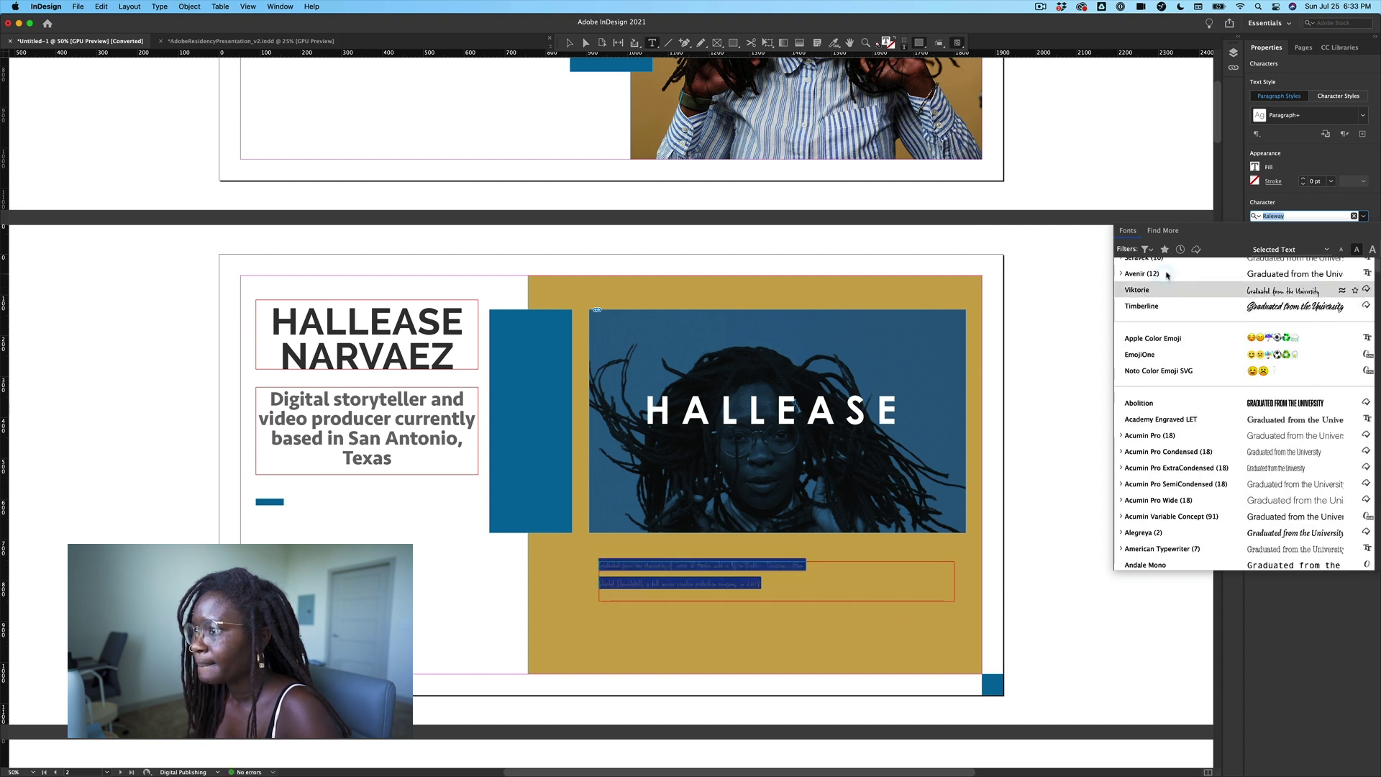
pyautogui.click(1167, 274)
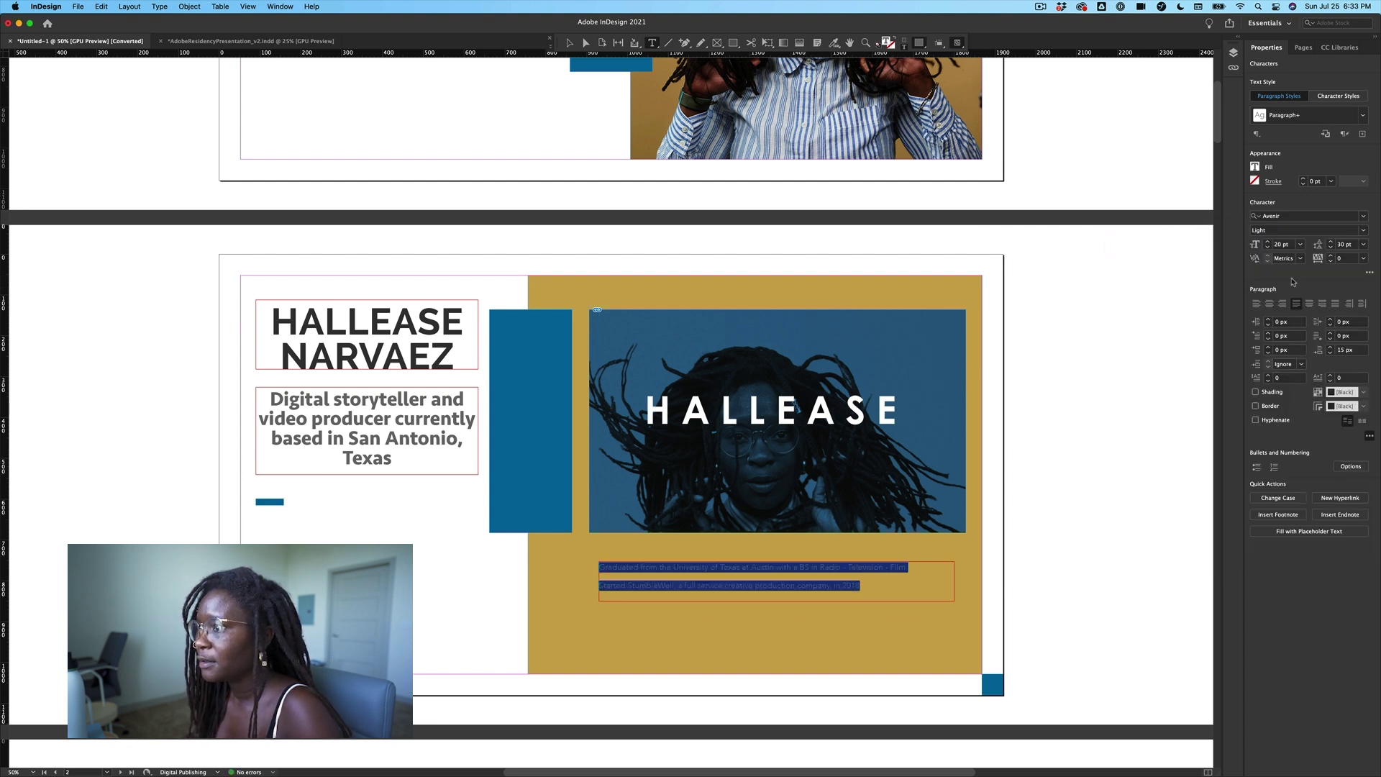
pyautogui.click(1364, 231)
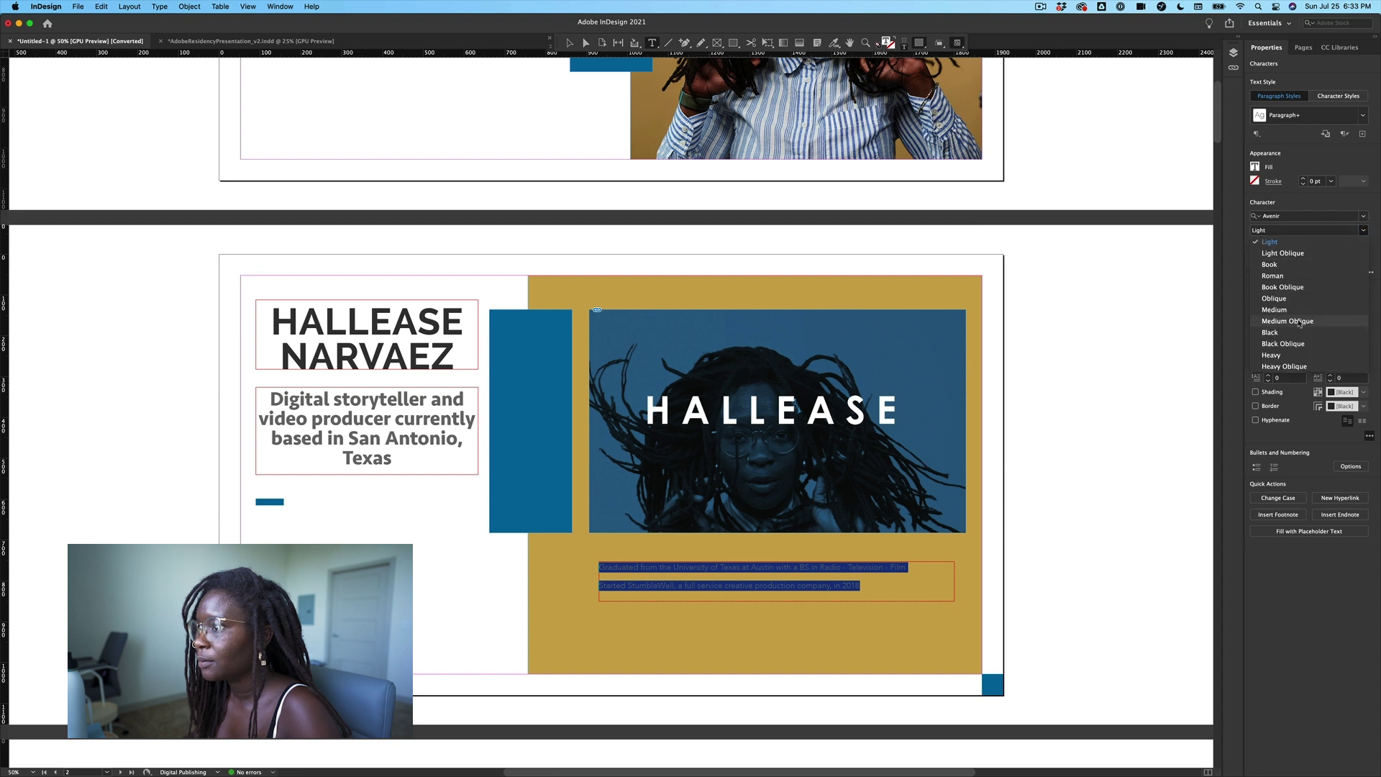
pyautogui.click(1330, 352)
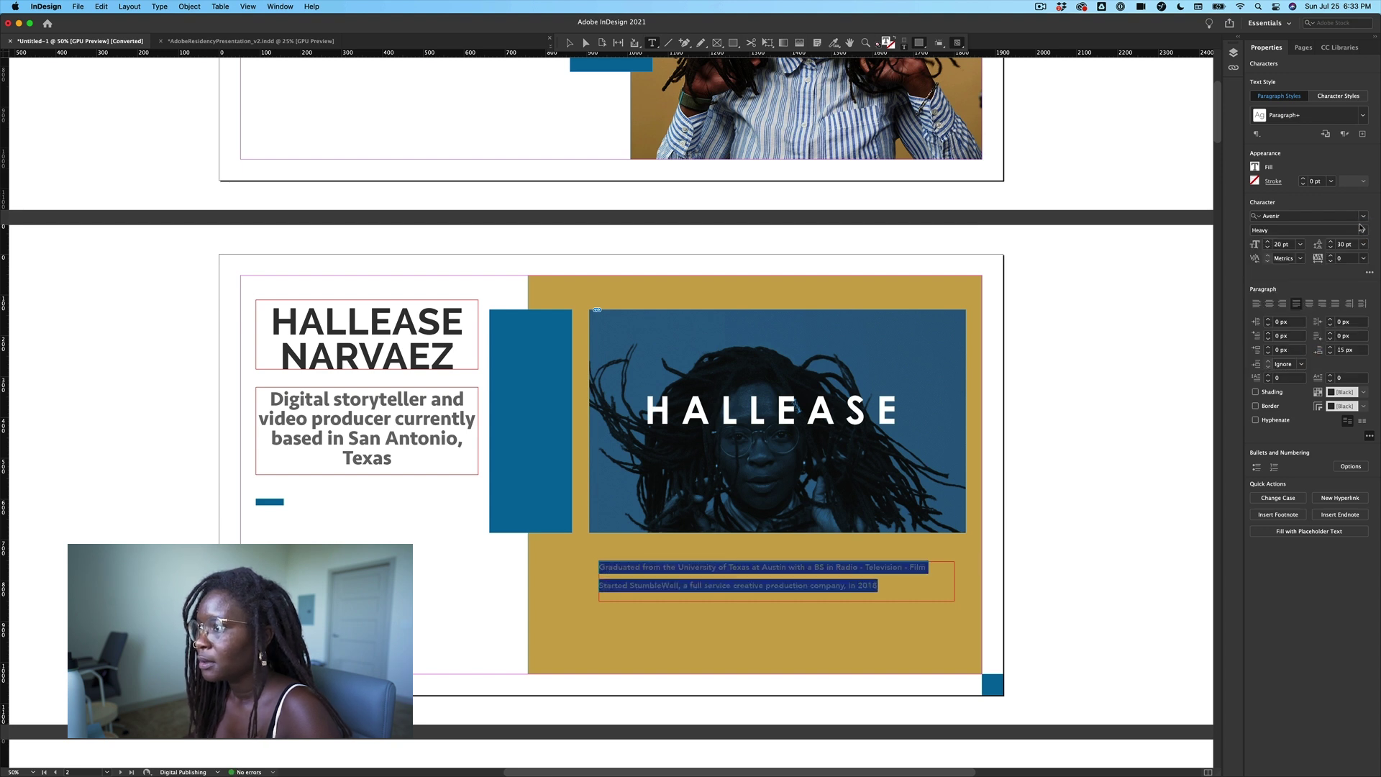
pyautogui.click(1362, 230)
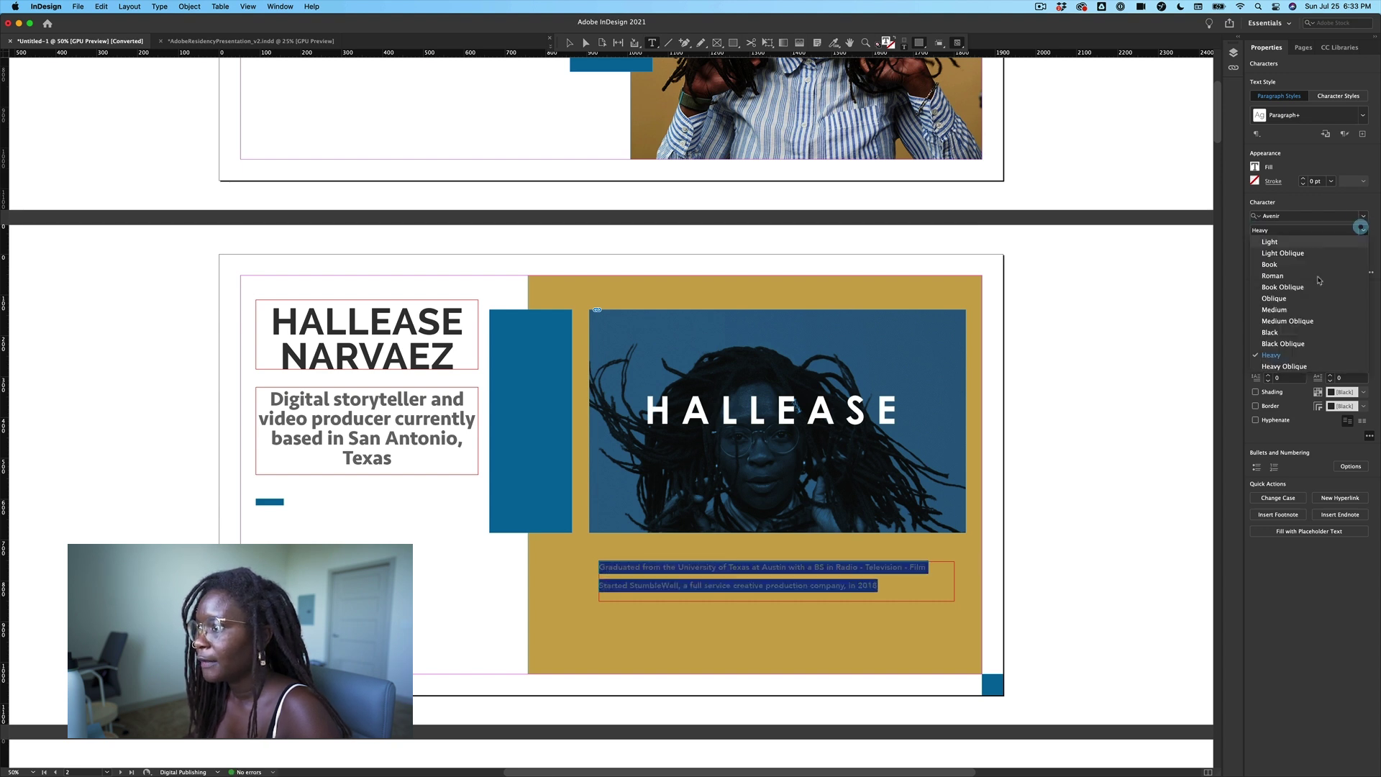
pyautogui.click(1301, 330)
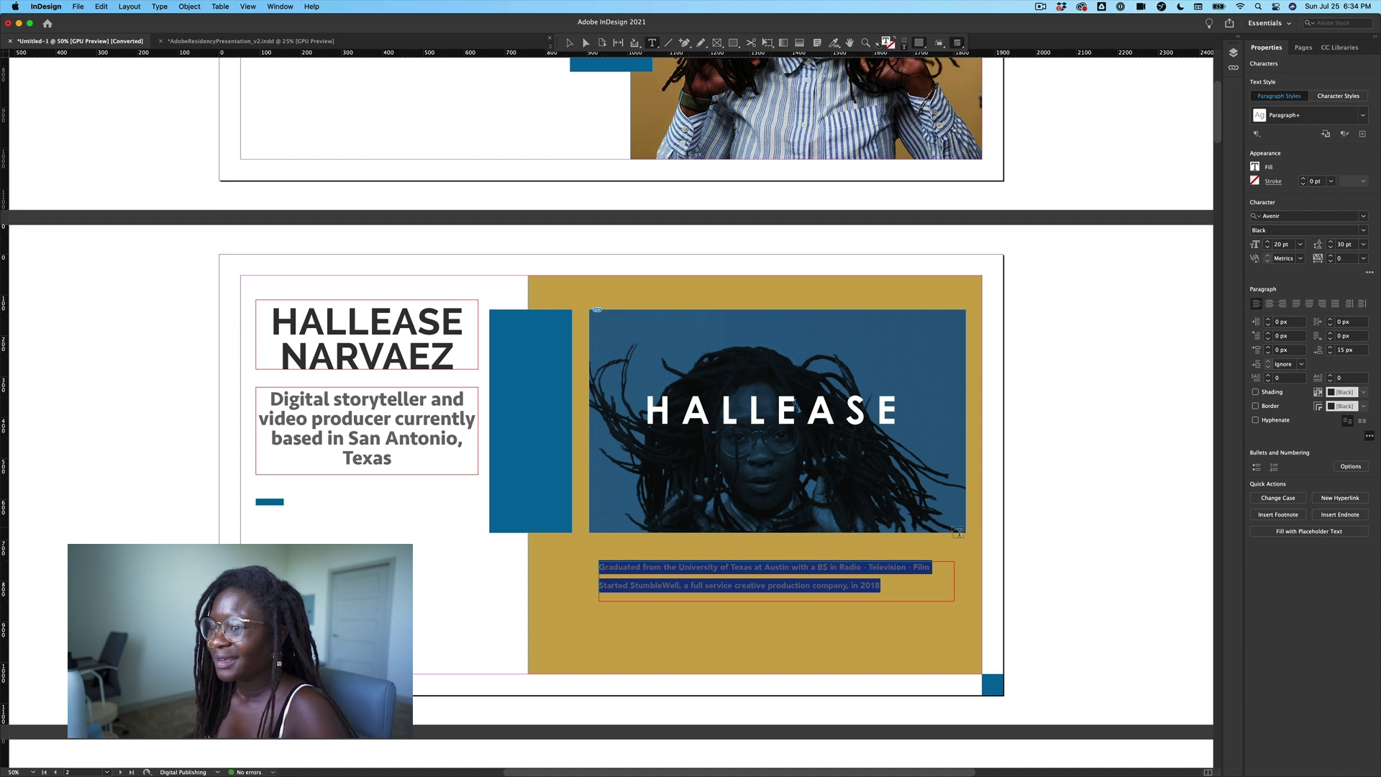
# - Center the bio paragraphs and enlarge them to 30 pt
pyautogui.click(1271, 304)
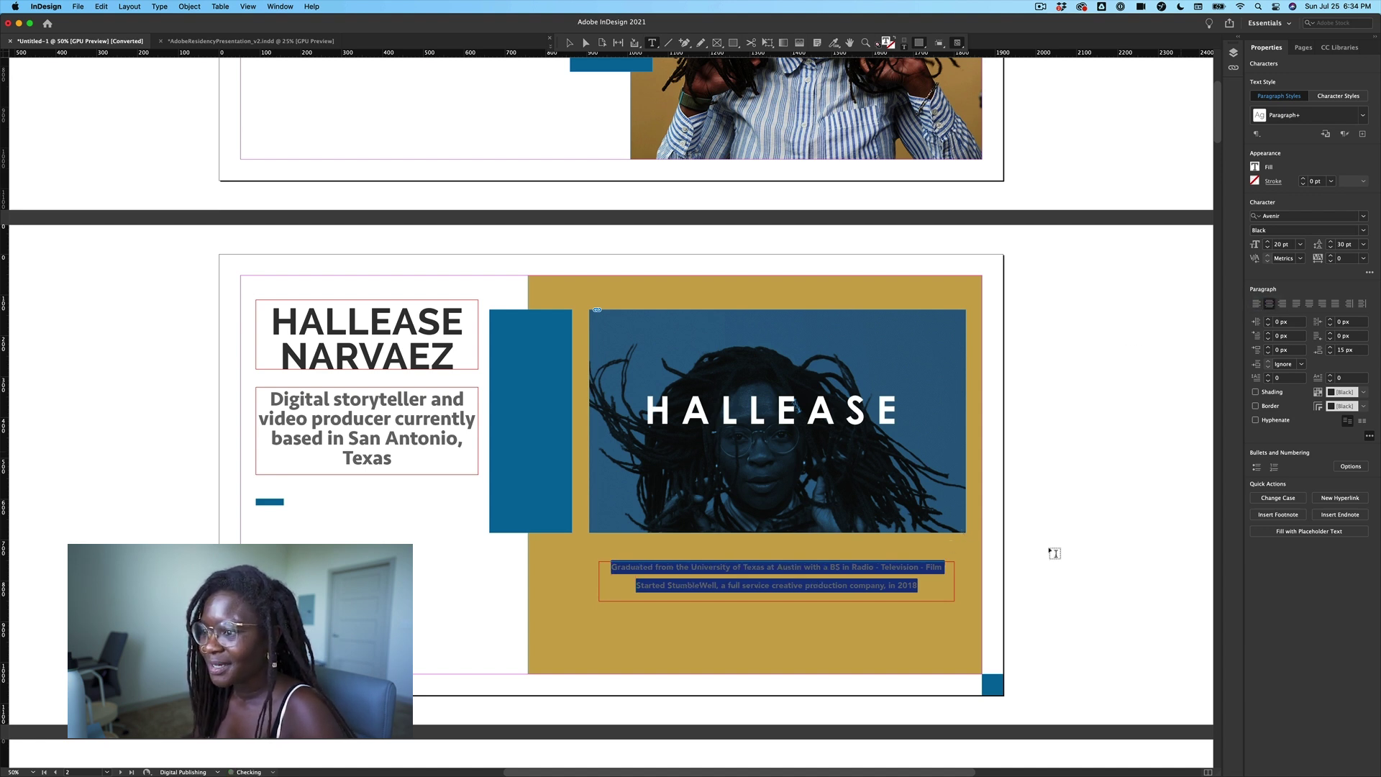
pyautogui.click(1299, 244)
pyautogui.click(1292, 371)
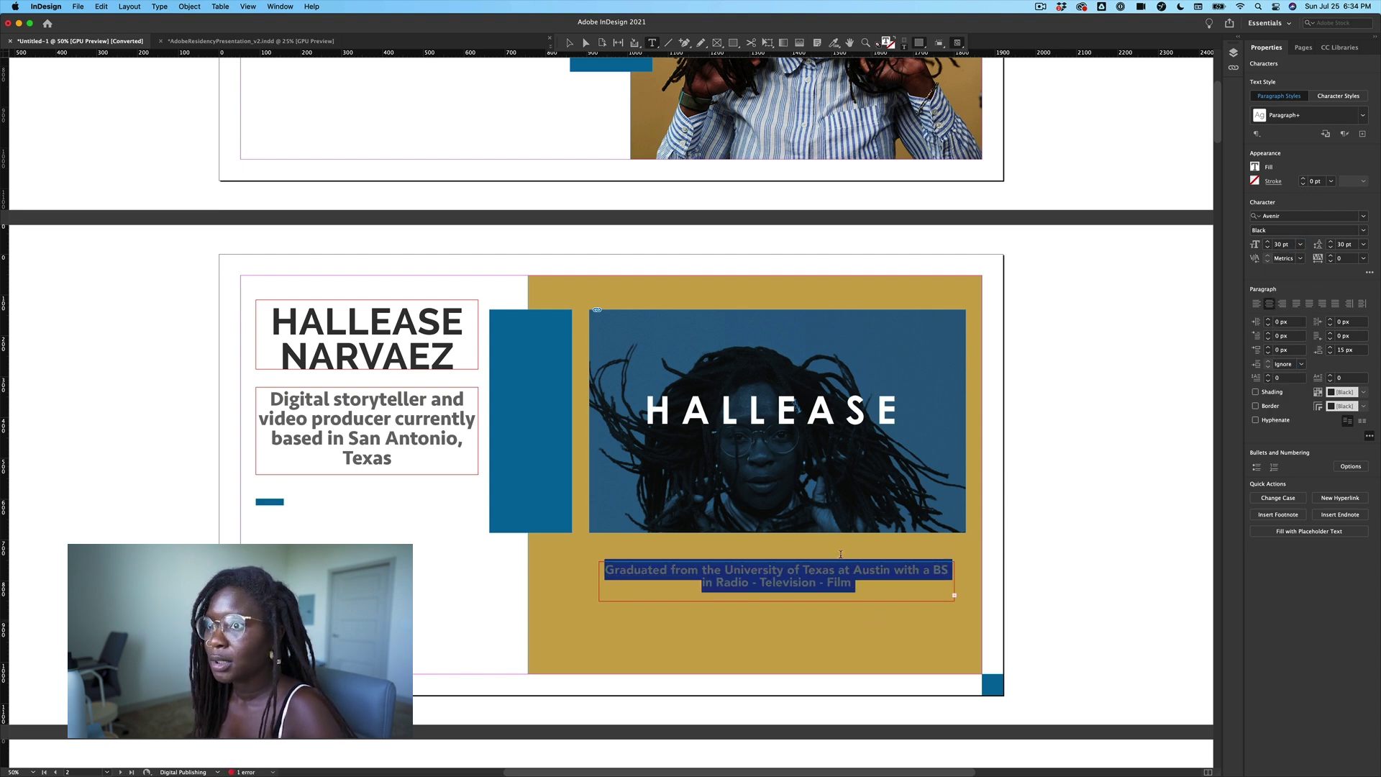
pyautogui.click(568, 42)
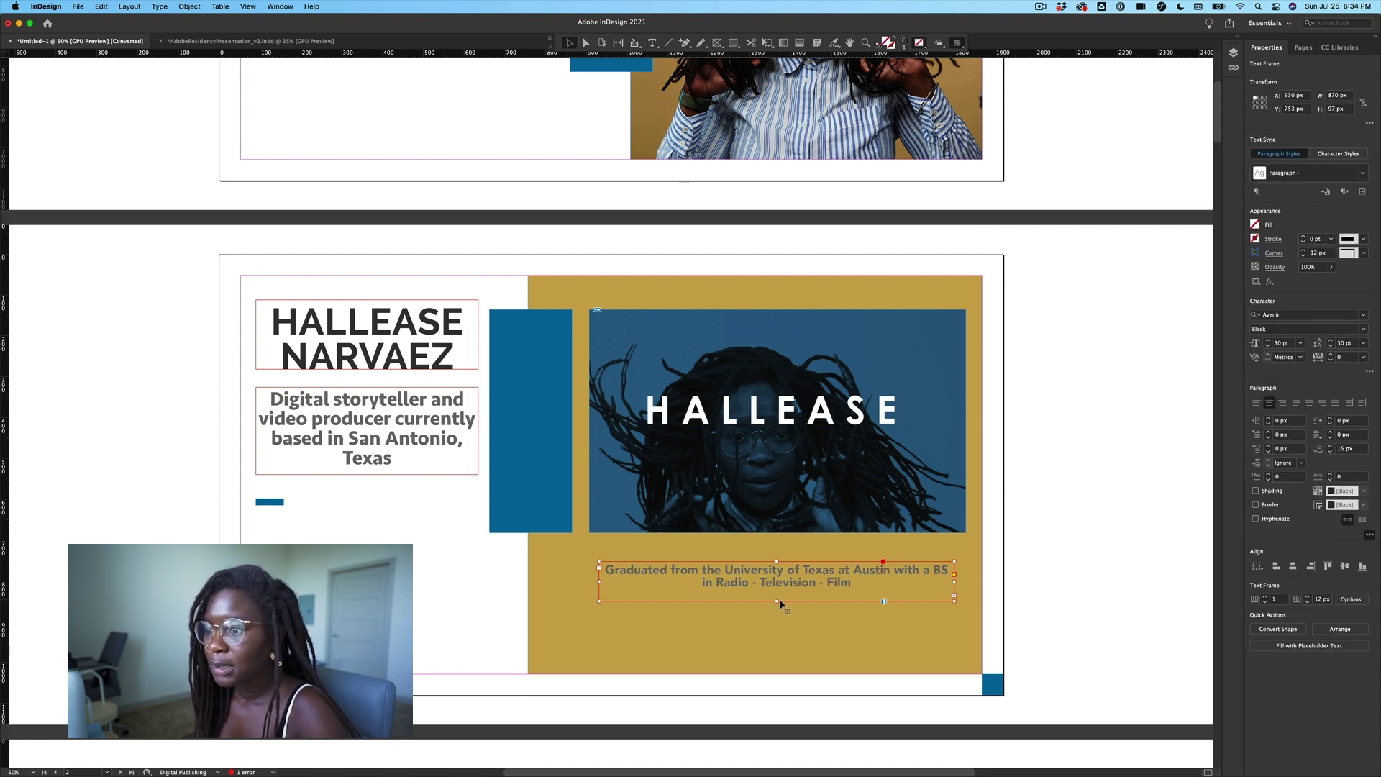
# - Extend the bio frame to reveal the StumbleWell line and add a blank line after 'Film'
pyautogui.moveTo(777, 601); pyautogui.dragTo(787, 652)
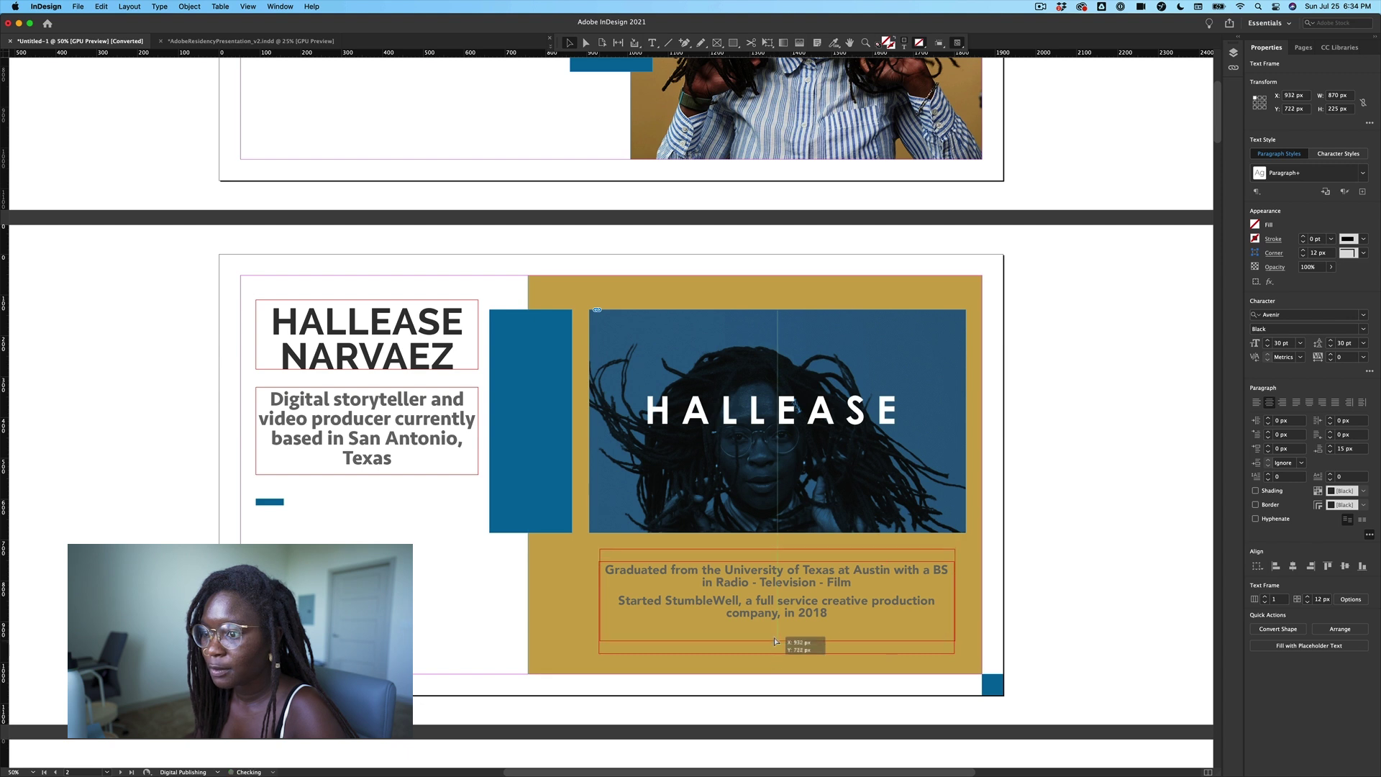
pyautogui.moveTo(774, 637); pyautogui.dragTo(820, 594)
pyautogui.press('super+z')
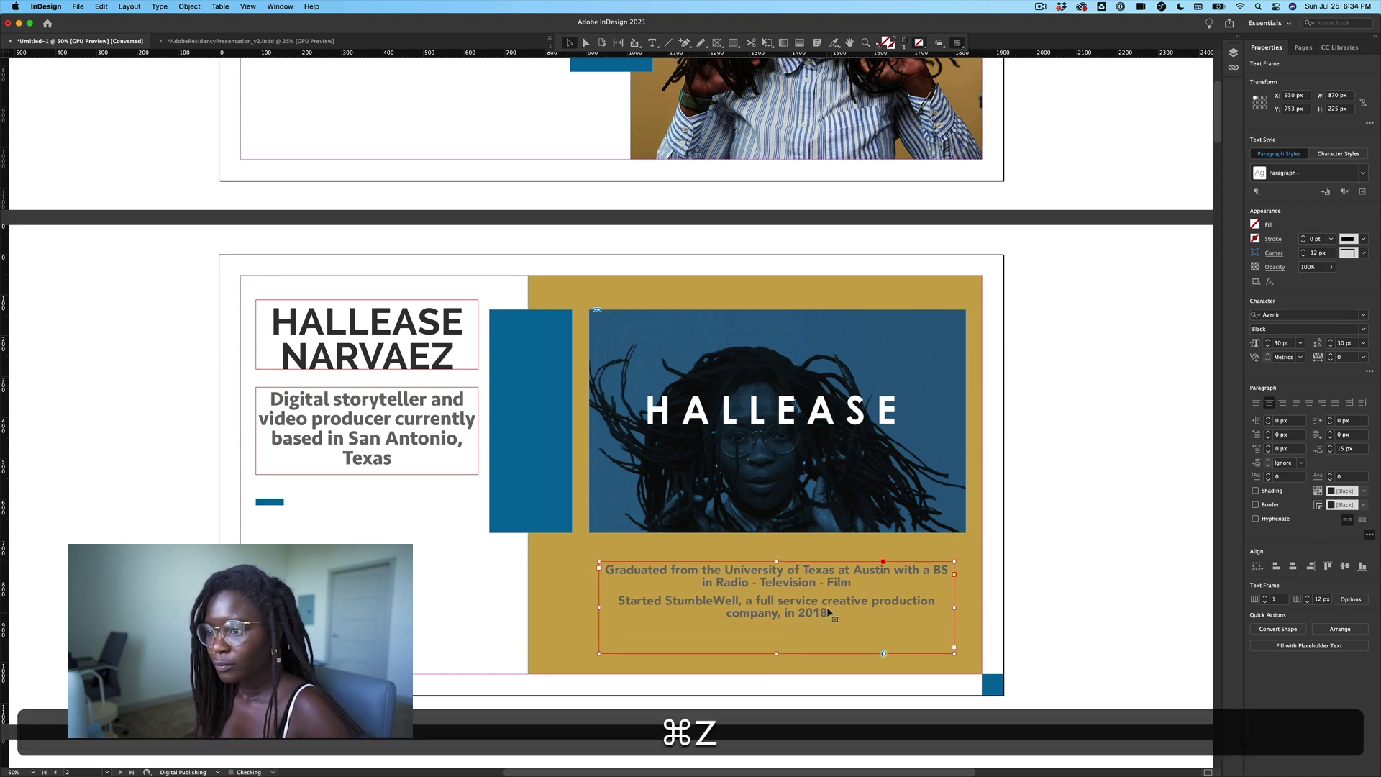
pyautogui.doubleClick(860, 581)
pyautogui.press('Return')
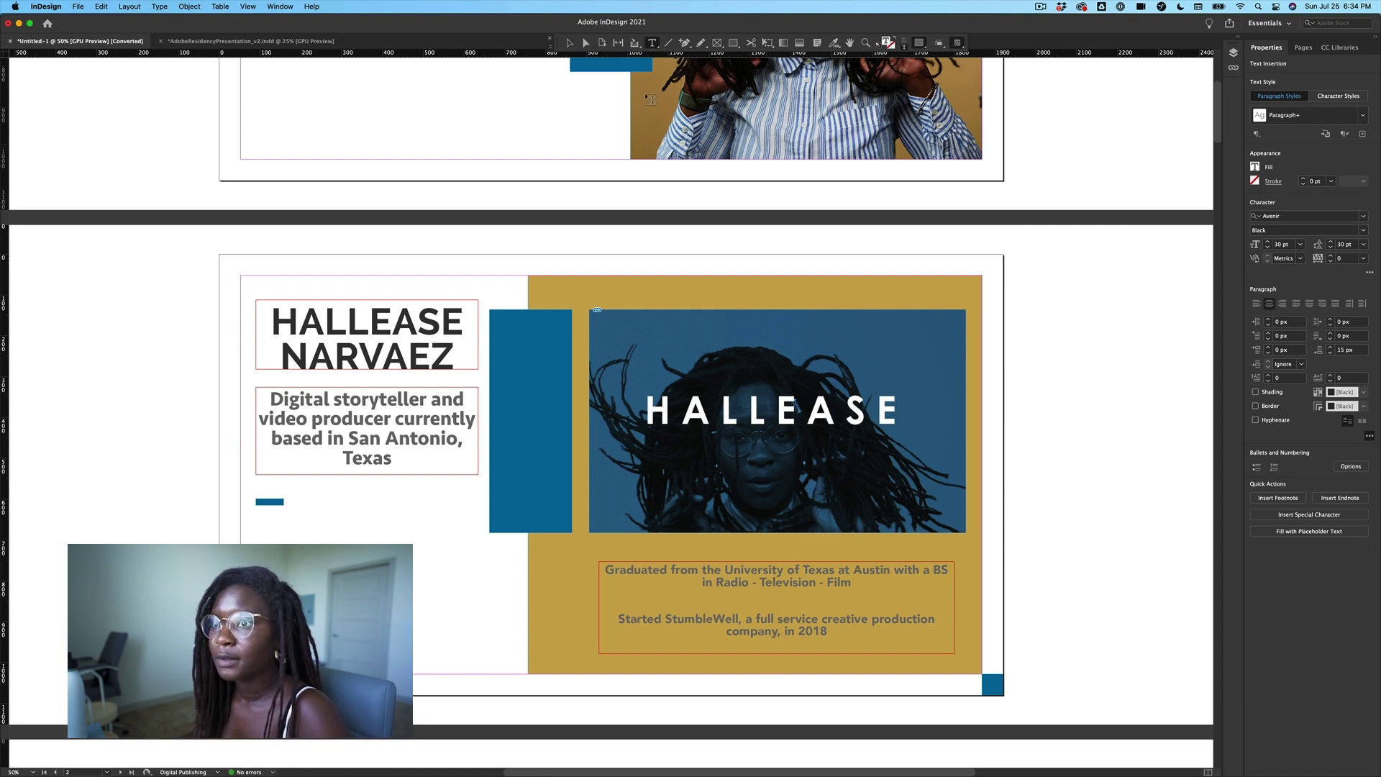
pyautogui.click(569, 43)
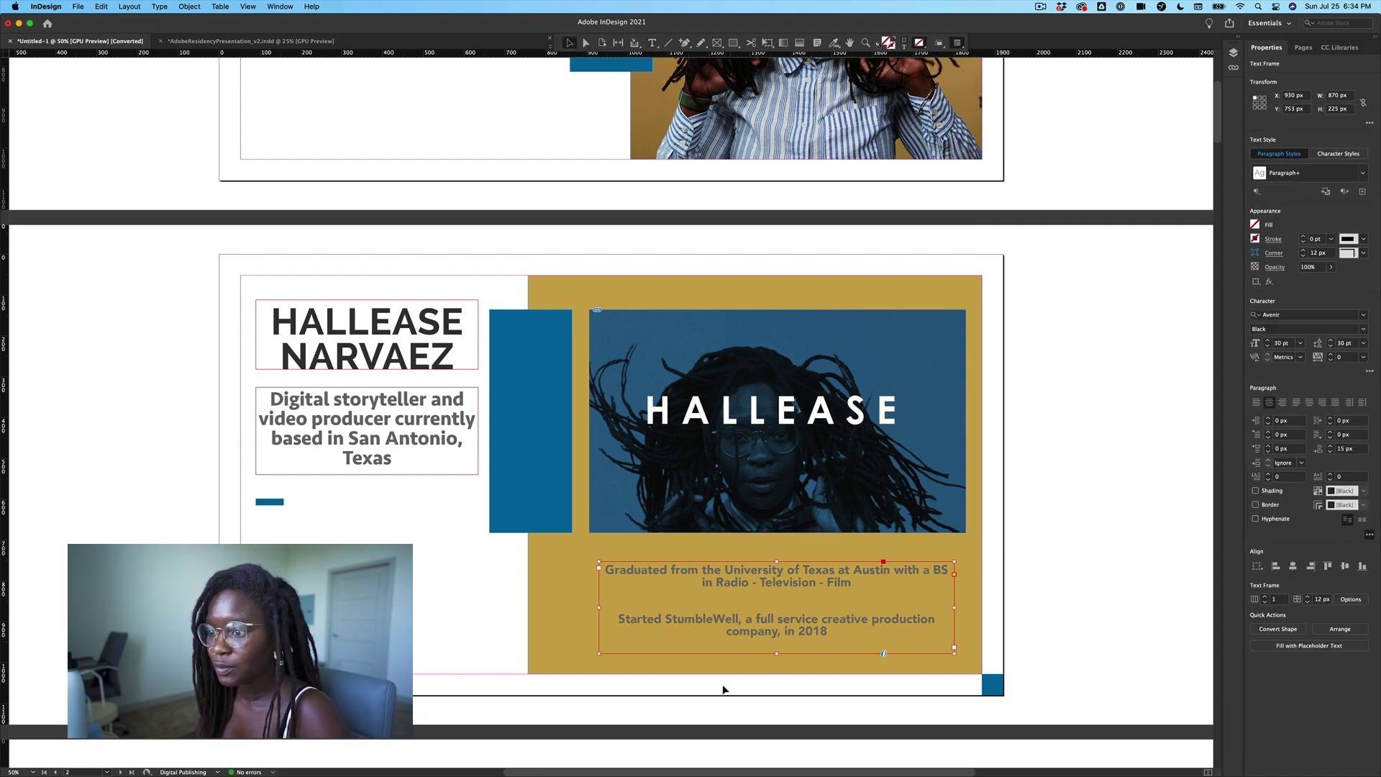
# - Move the bio frame up, widen it across the gold panel, and select its text
pyautogui.moveTo(775, 651); pyautogui.dragTo(775, 644)
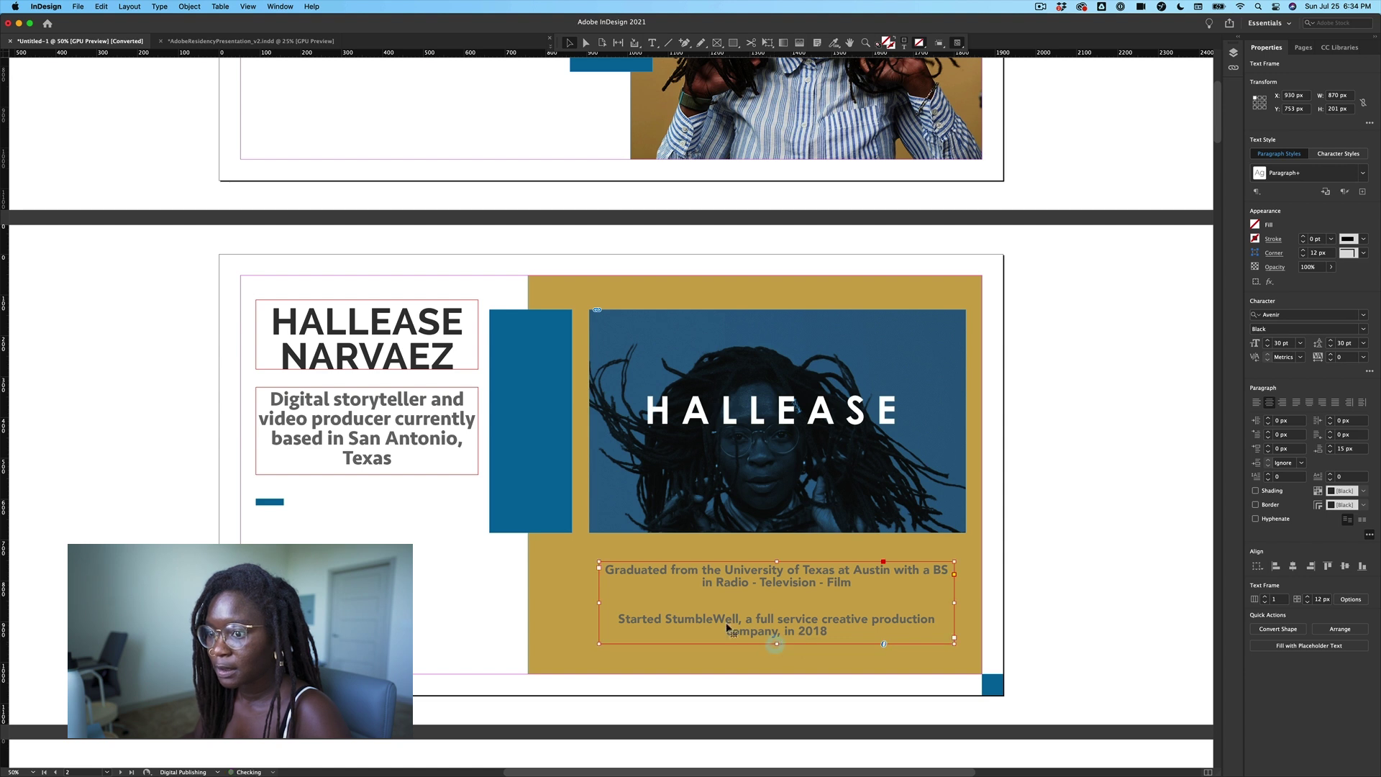
pyautogui.moveTo(712, 570); pyautogui.dragTo(712, 556)
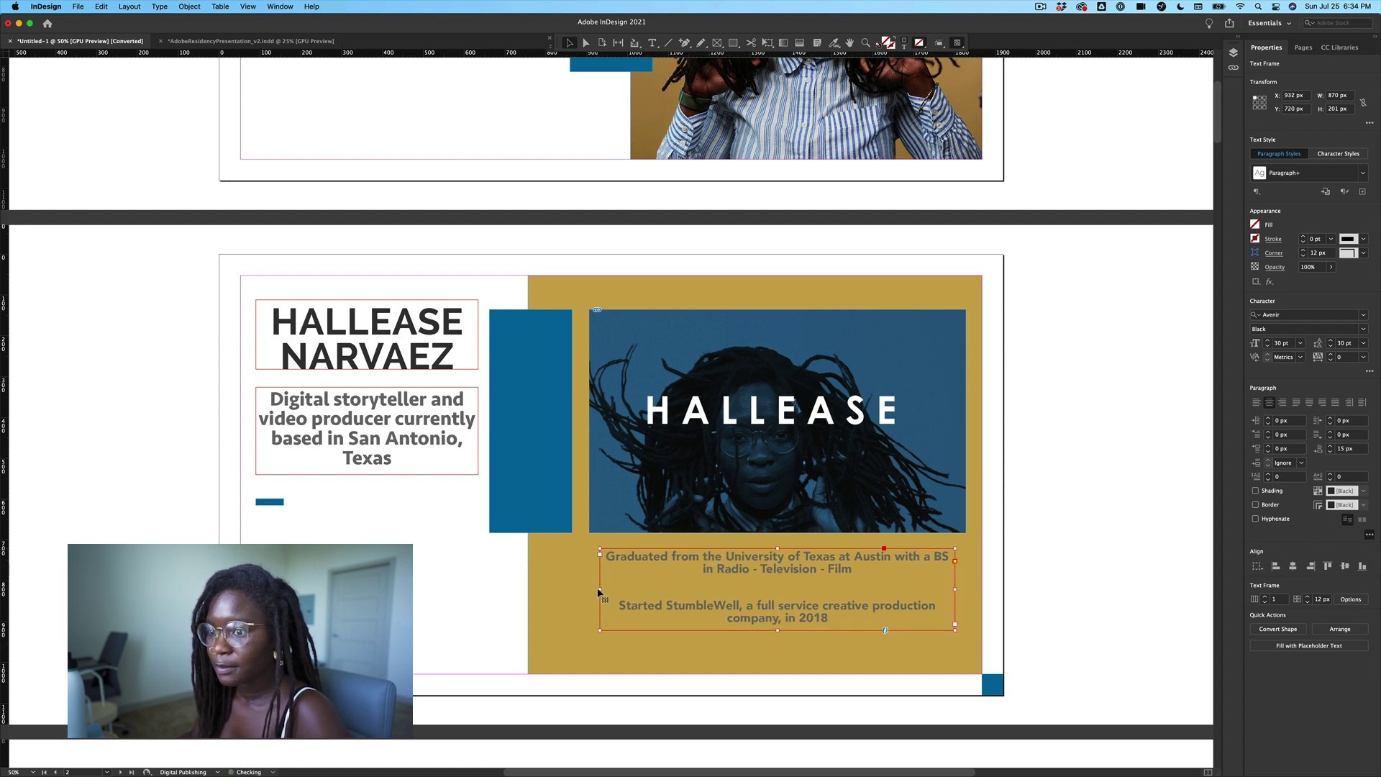
pyautogui.moveTo(600, 589); pyautogui.dragTo(589, 587)
pyautogui.moveTo(954, 588); pyautogui.dragTo(965, 587)
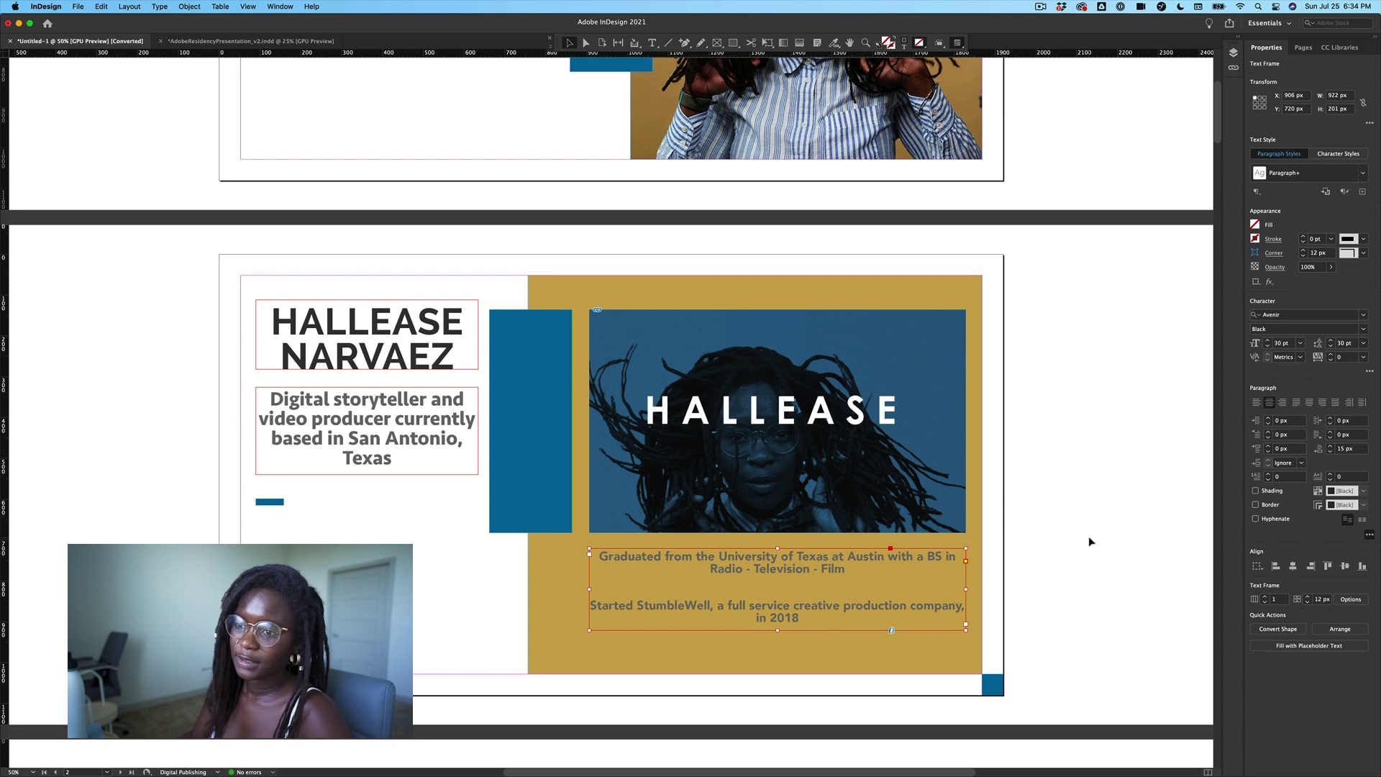
pyautogui.doubleClick(796, 616)
pyautogui.moveTo(799, 617); pyautogui.dragTo(592, 550)
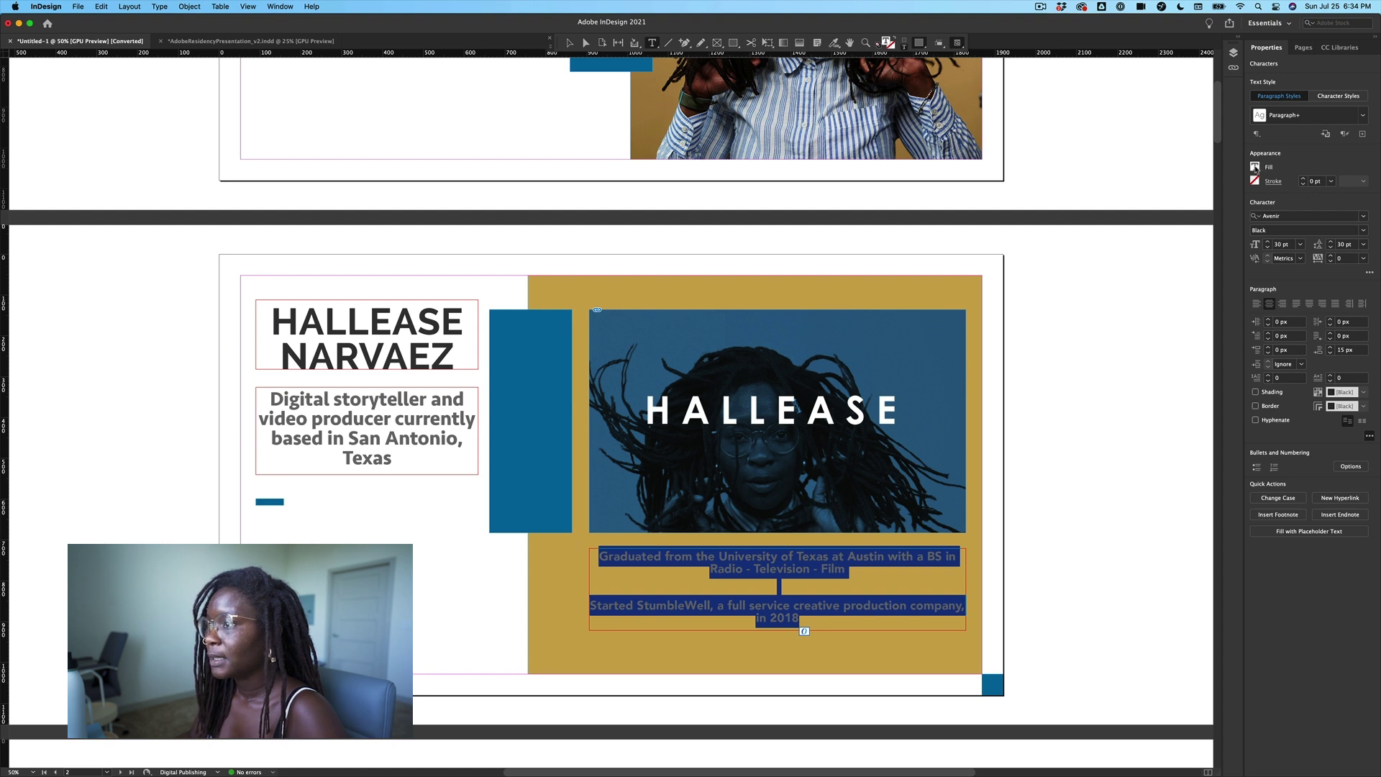
# - Fill both bio lines with white [Paper] and deselect the frame
pyautogui.click(1255, 166)
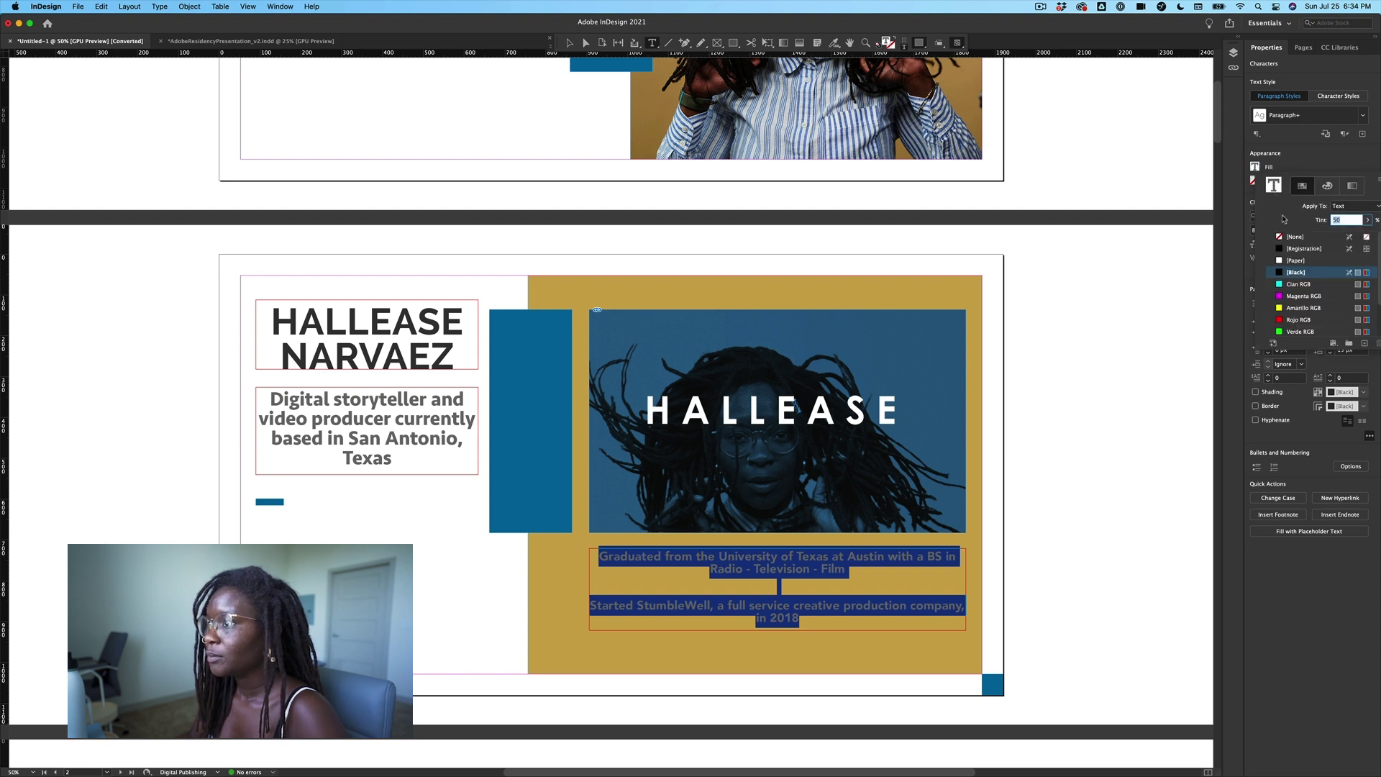
pyautogui.doubleClick(1284, 262)
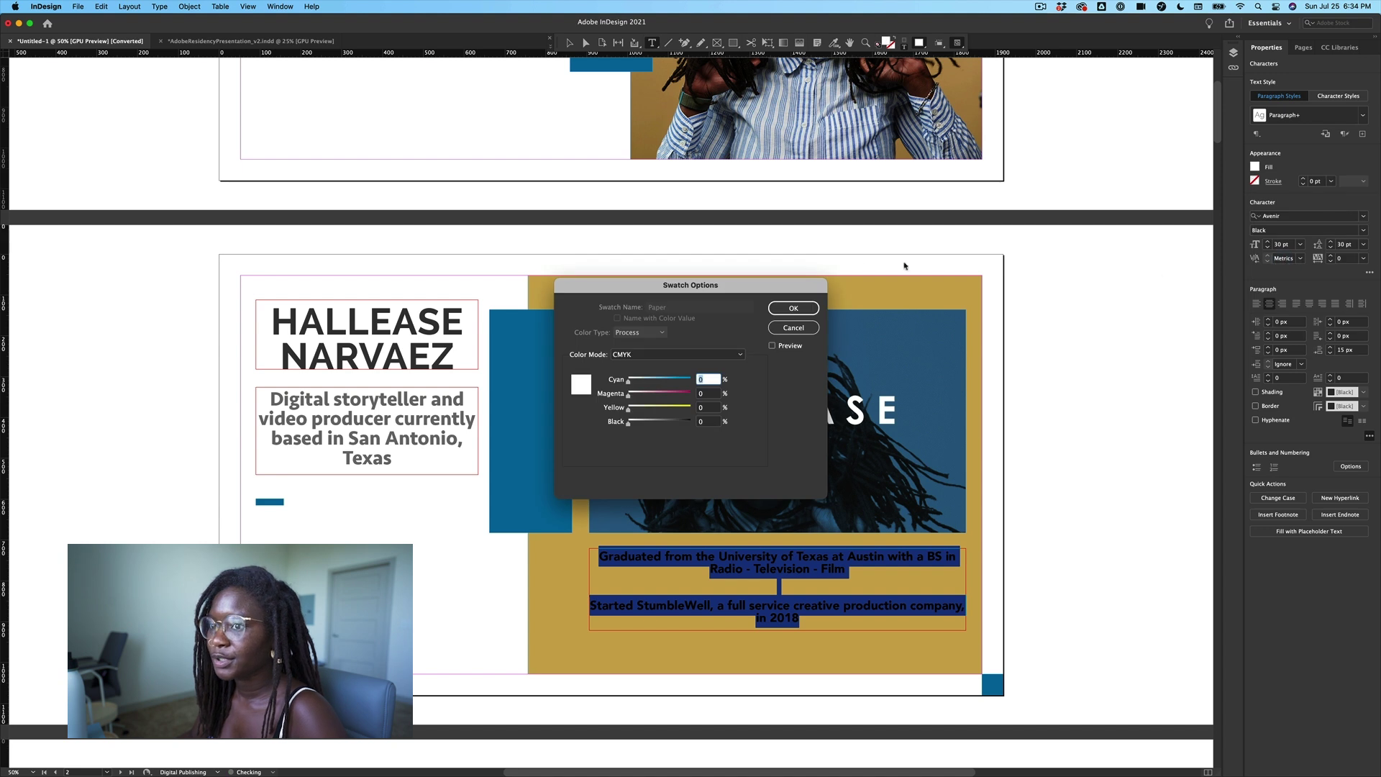
pyautogui.click(794, 308)
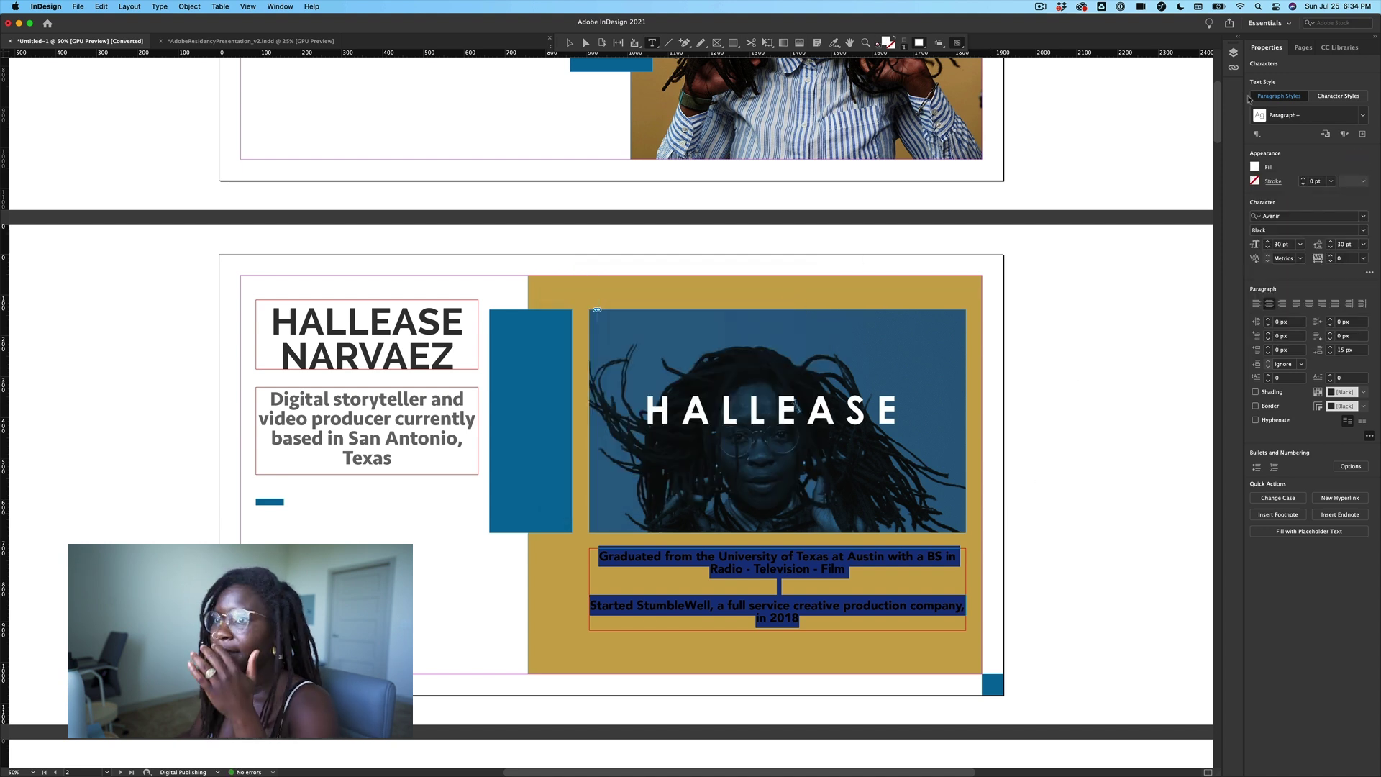
pyautogui.press('Escape')
pyautogui.click(522, 586)
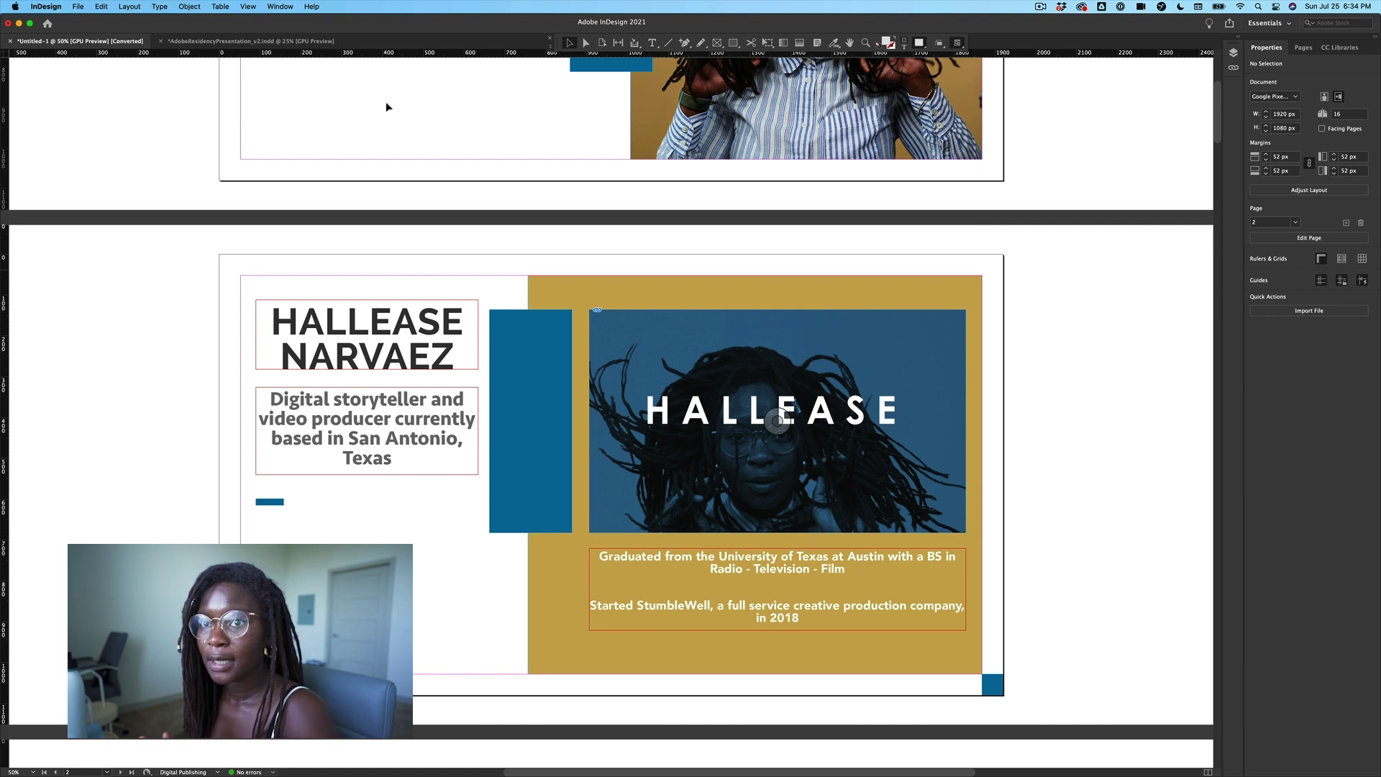
# - Compare against the AdobeResidencyPresentation_v2 bio slide, then return to Untitled-1 and open the File menu
pyautogui.click(250, 41)
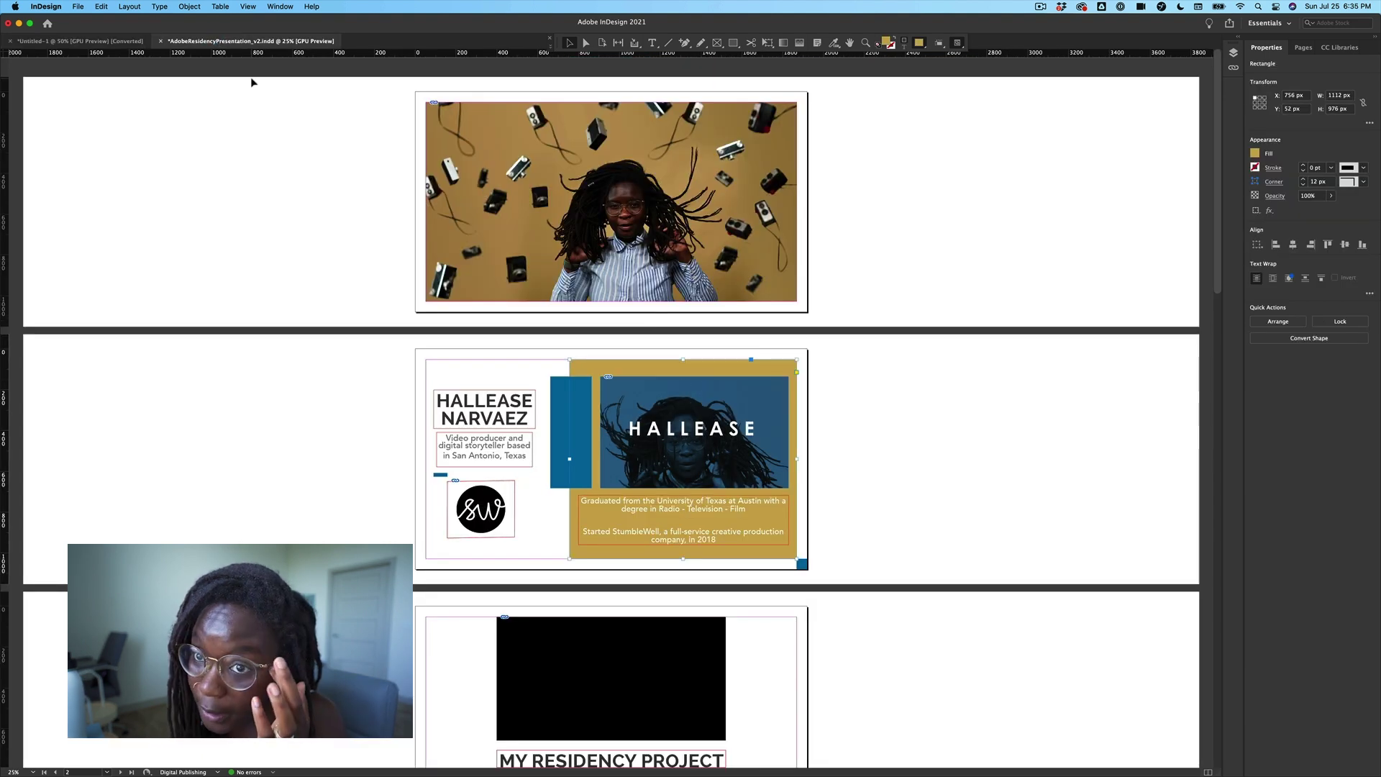
pyautogui.click(79, 41)
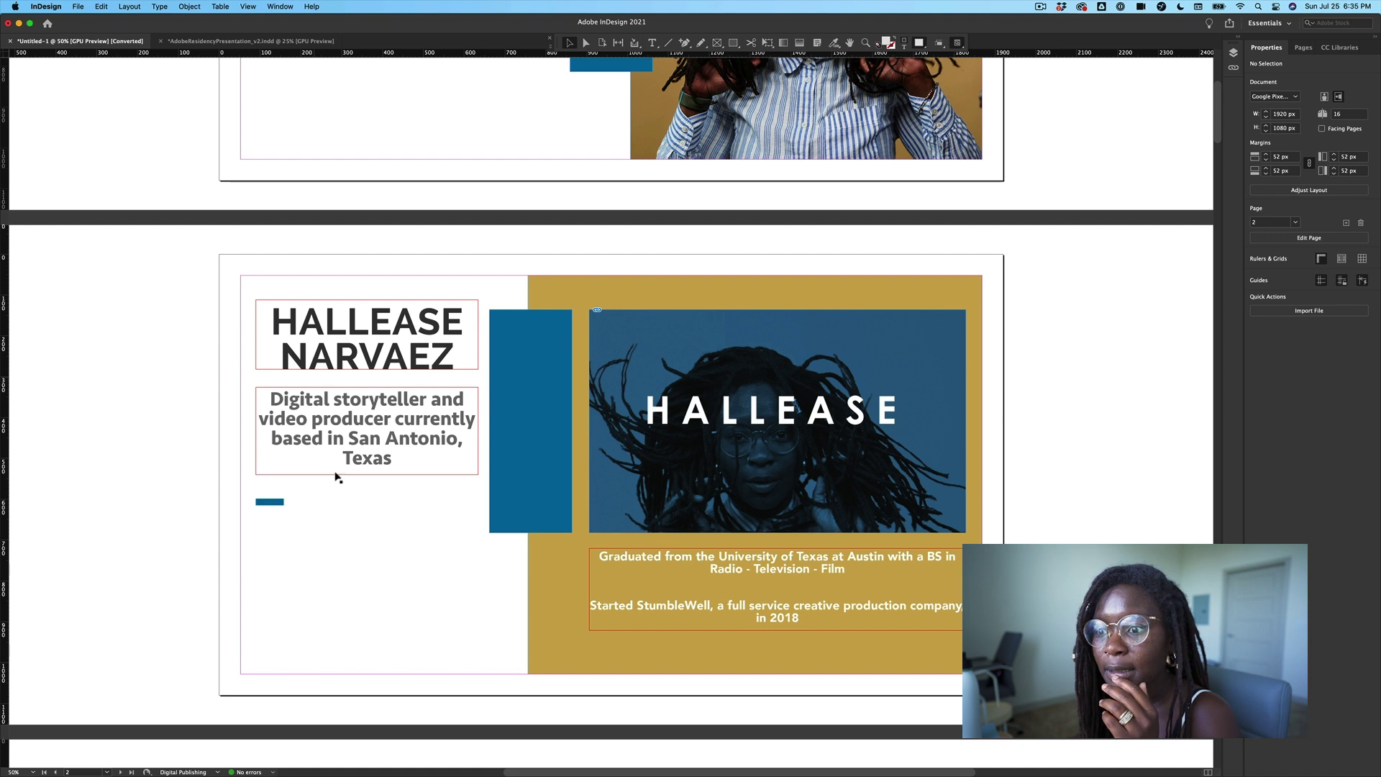
pyautogui.click(421, 548)
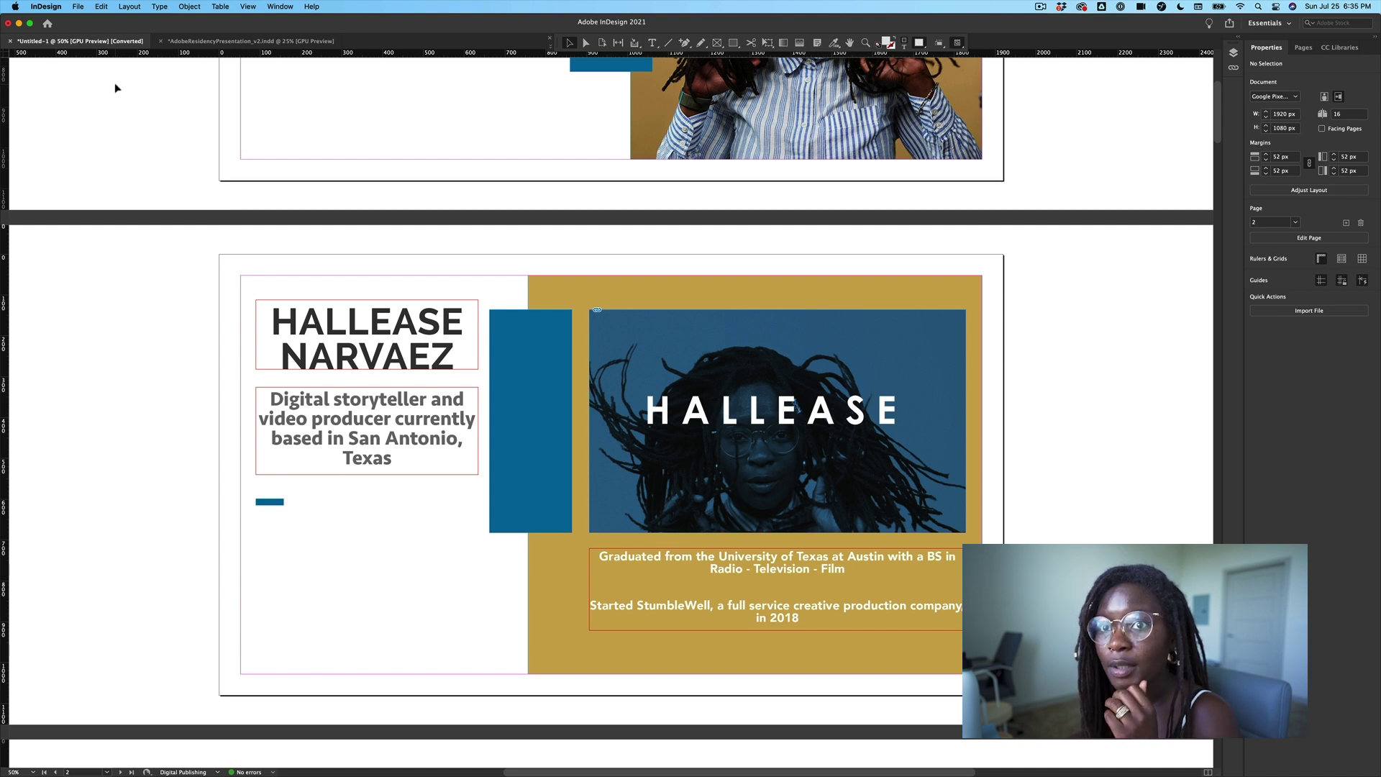
pyautogui.click(78, 6)
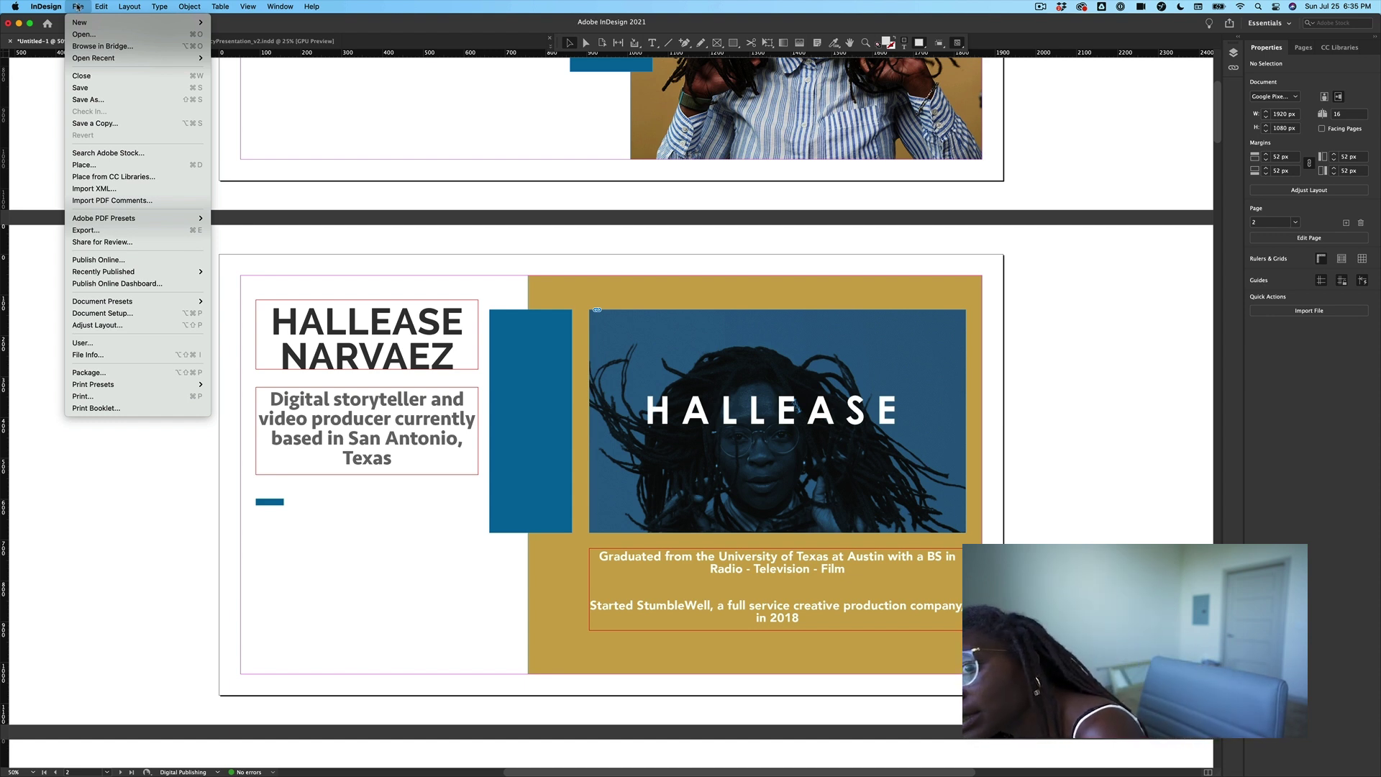
# - Start placing an image and browse to the Documents > _Assets folder
pyautogui.click(98, 167)
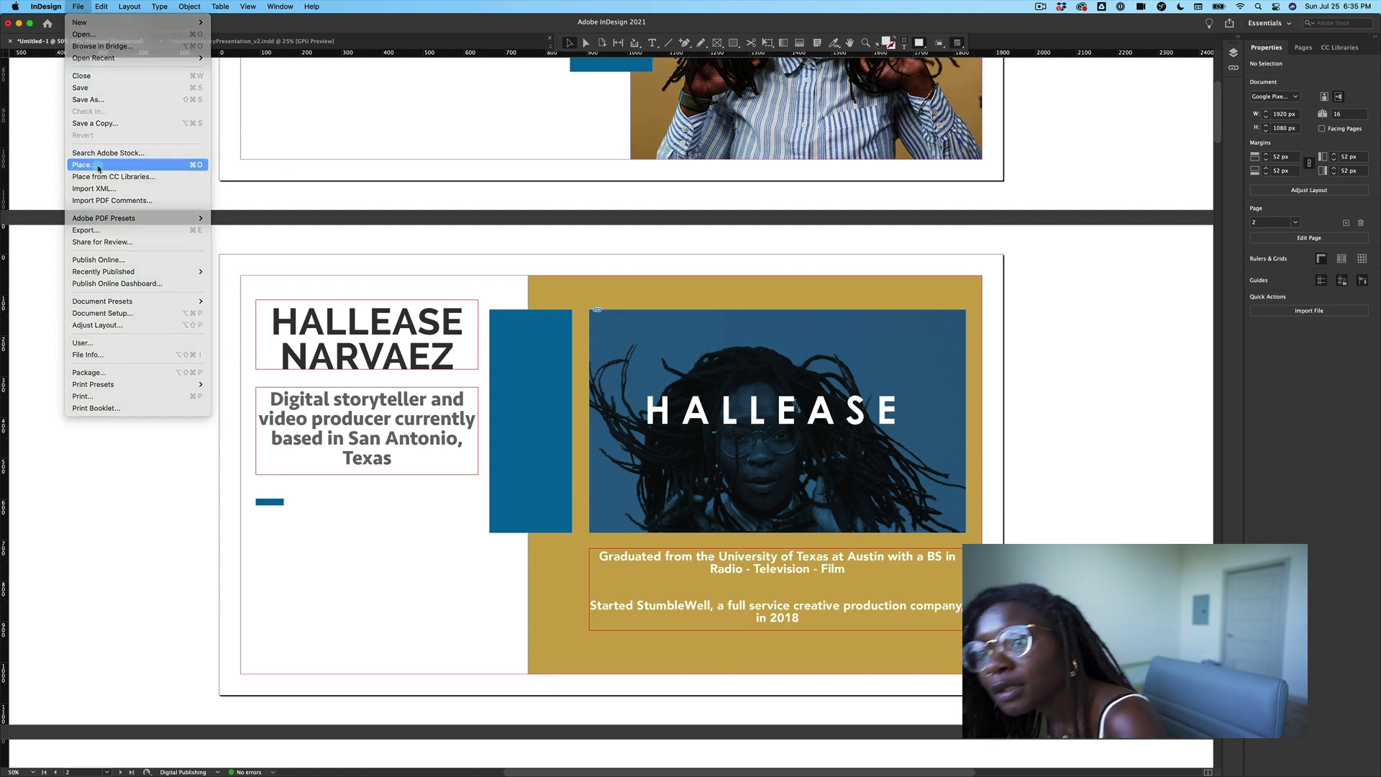
pyautogui.scroll(-10, 764, 250)
pyautogui.scroll(10, 763, 250)
pyautogui.scroll(-5, 764, 250)
pyautogui.scroll(3, 831, 250)
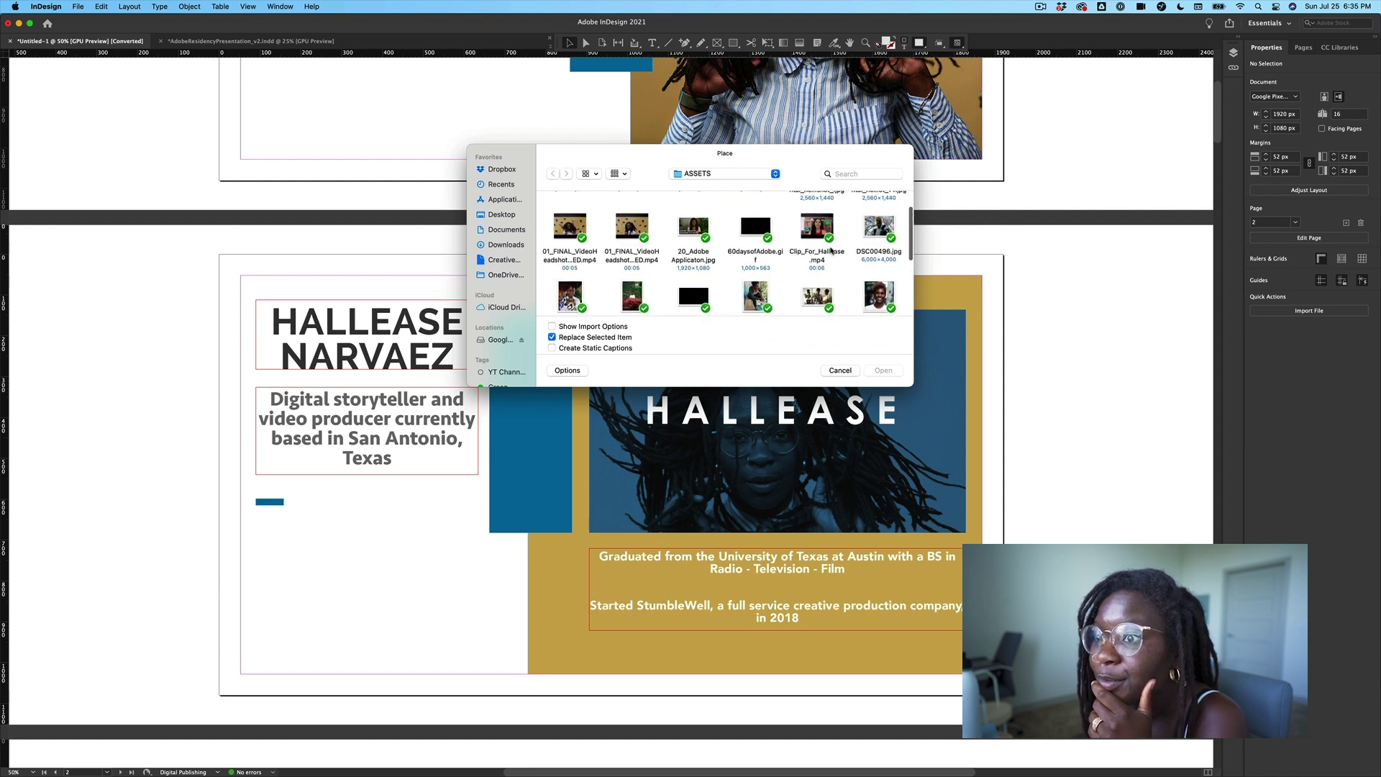
pyautogui.scroll(-10, 827, 251)
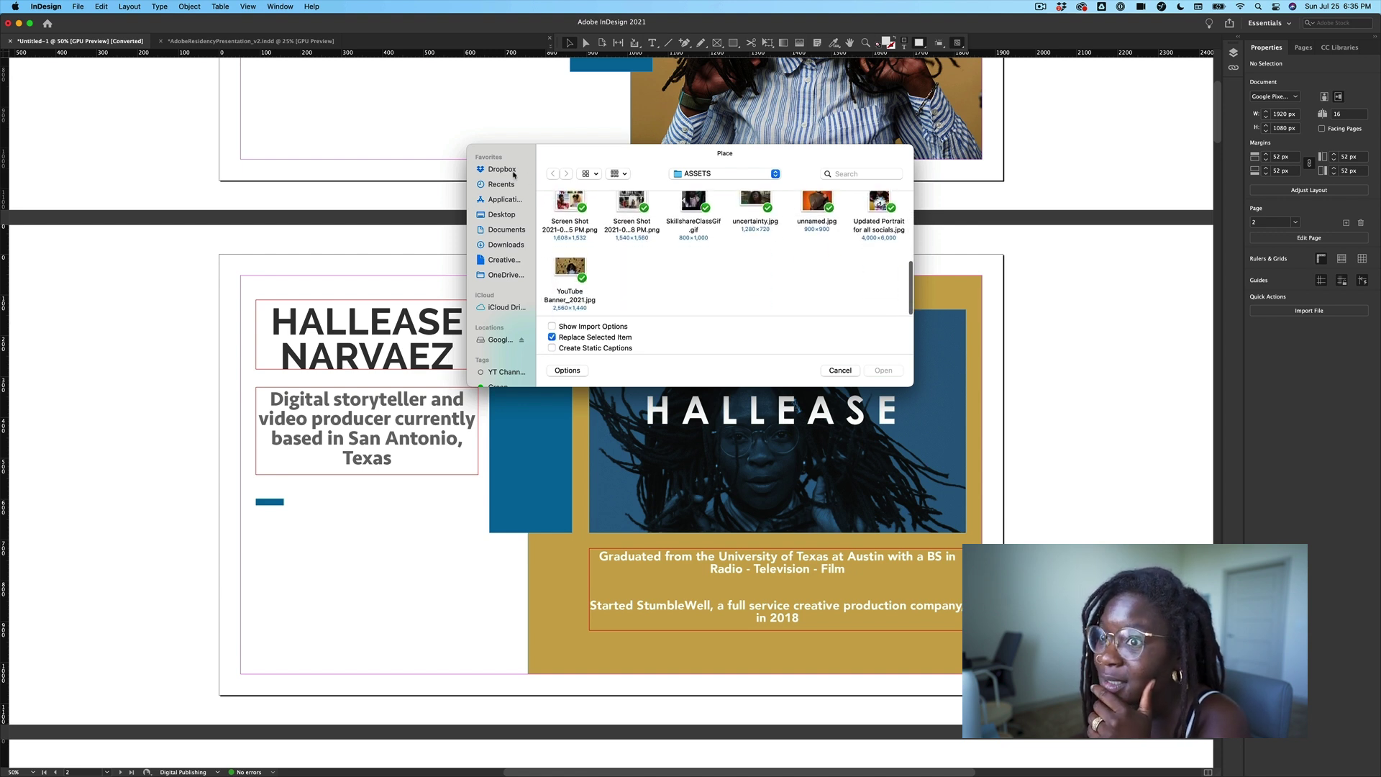
pyautogui.click(507, 231)
pyautogui.doubleClick(570, 222)
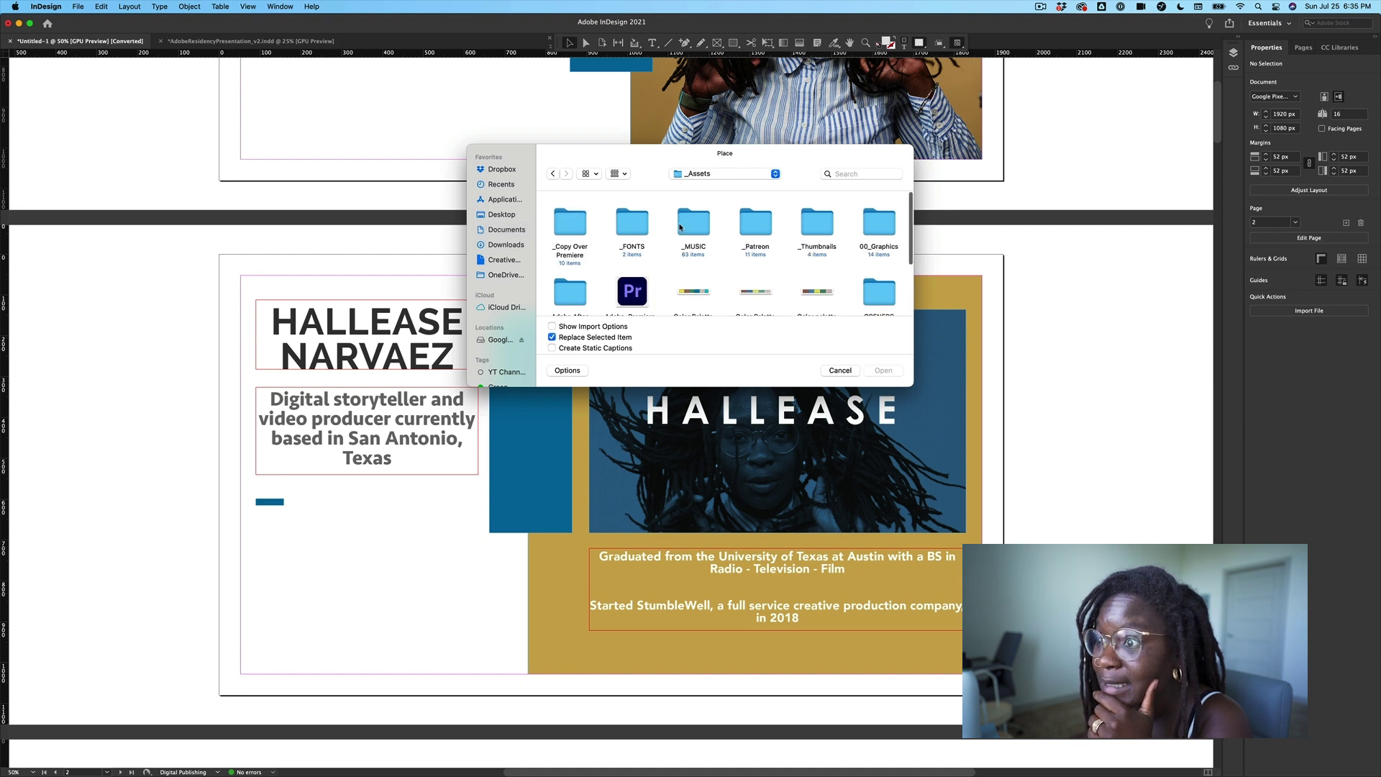
pyautogui.scroll(-5, 775, 243)
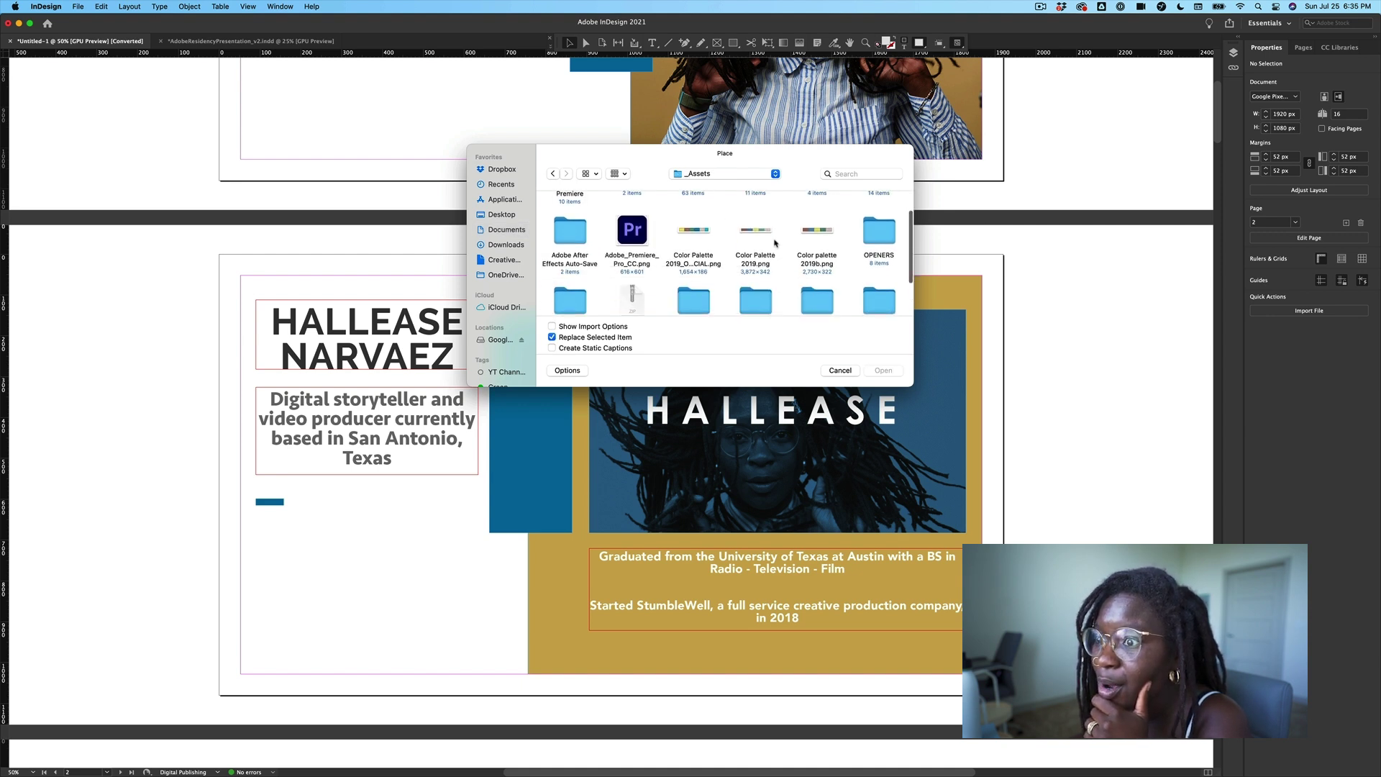
pyautogui.scroll(-2, 775, 244)
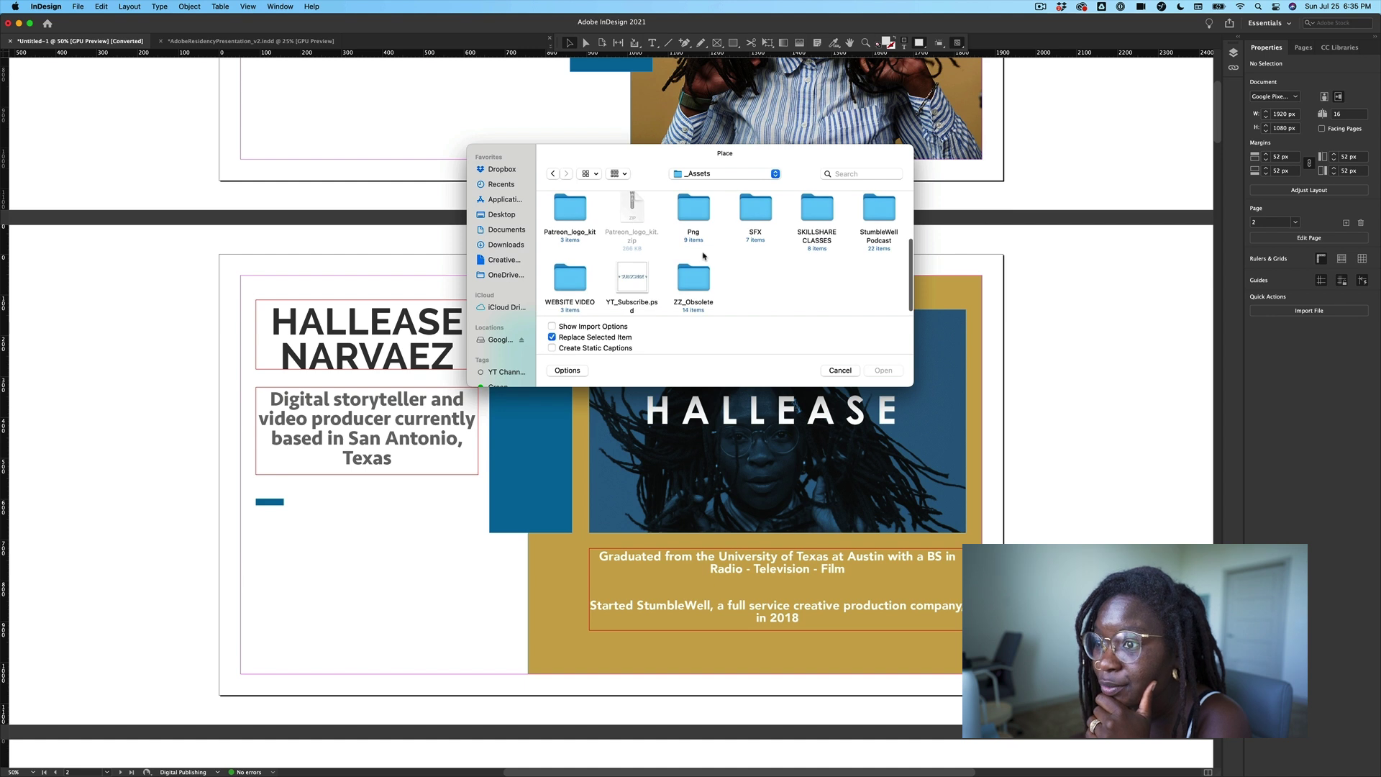
pyautogui.scroll(7, 710, 253)
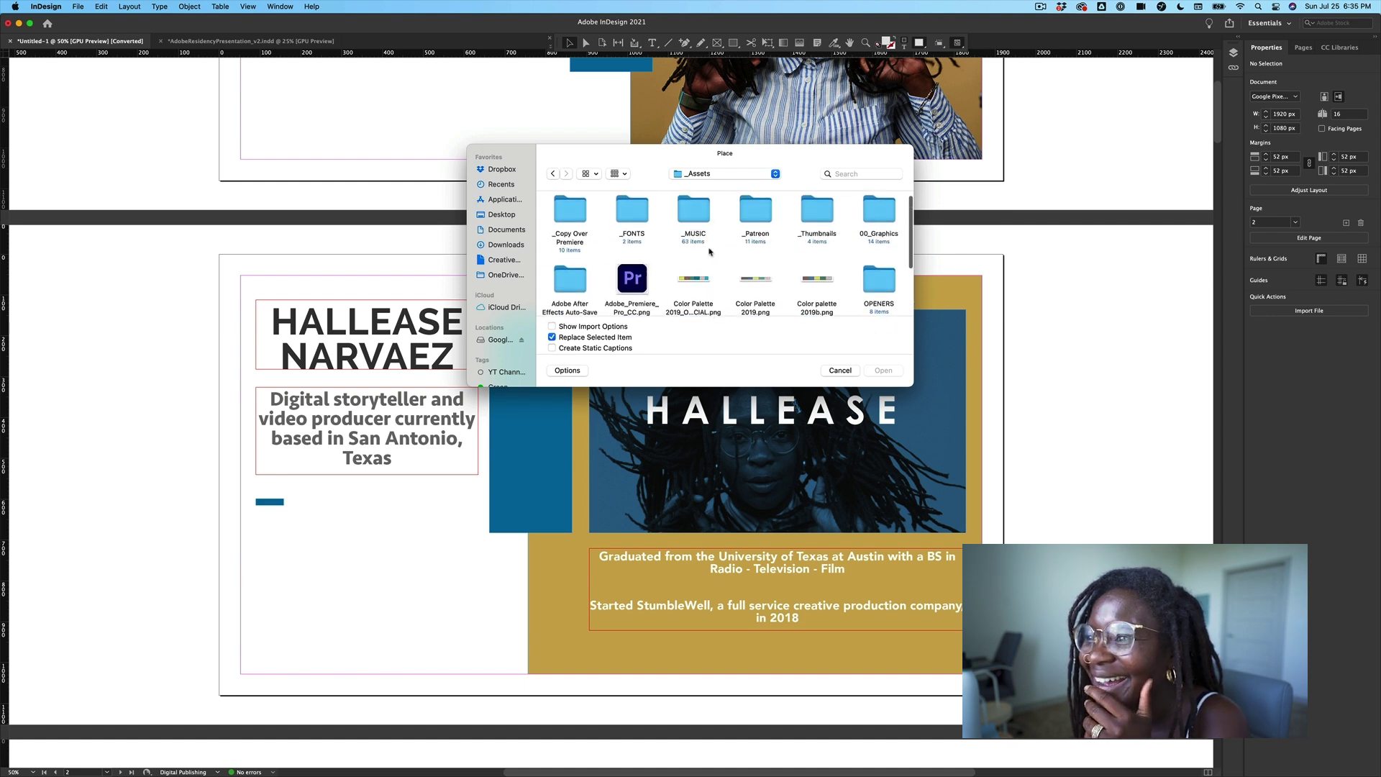
pyautogui.scroll(-1, 711, 252)
pyautogui.scroll(-4, 711, 250)
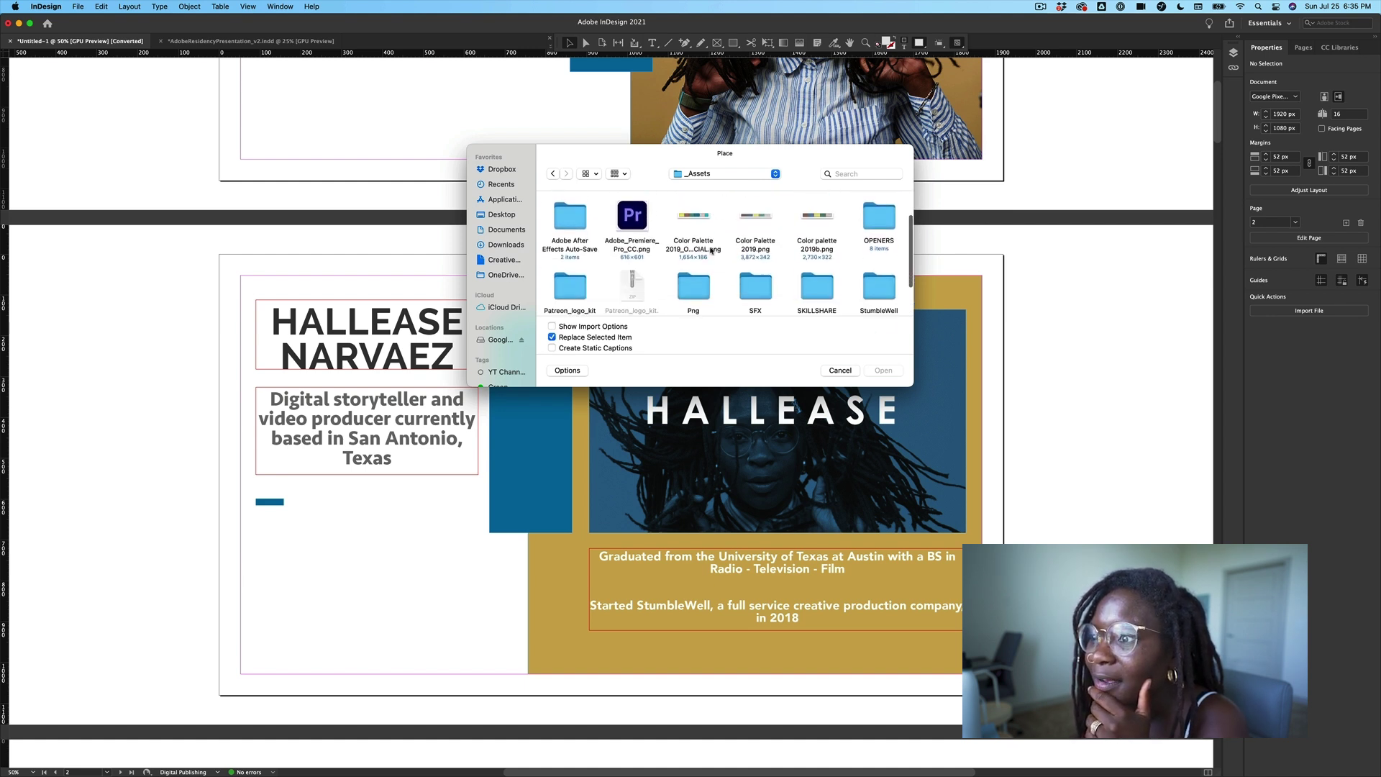
# - Choose the SW mark BGblack PNG from StumbleWell Podcast > _StumbleWell Branding > StumbleWell > PNGs
pyautogui.doubleClick(888, 225)
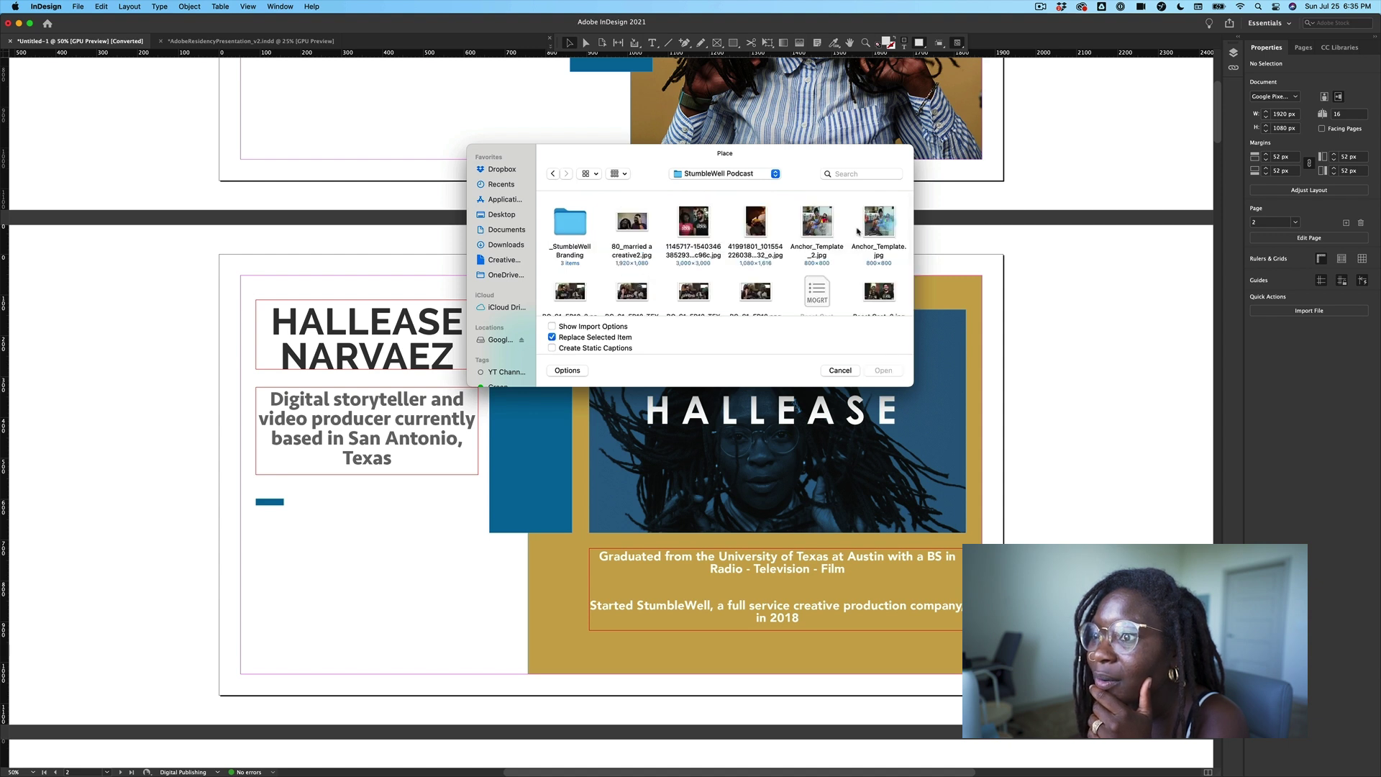
pyautogui.doubleClick(564, 227)
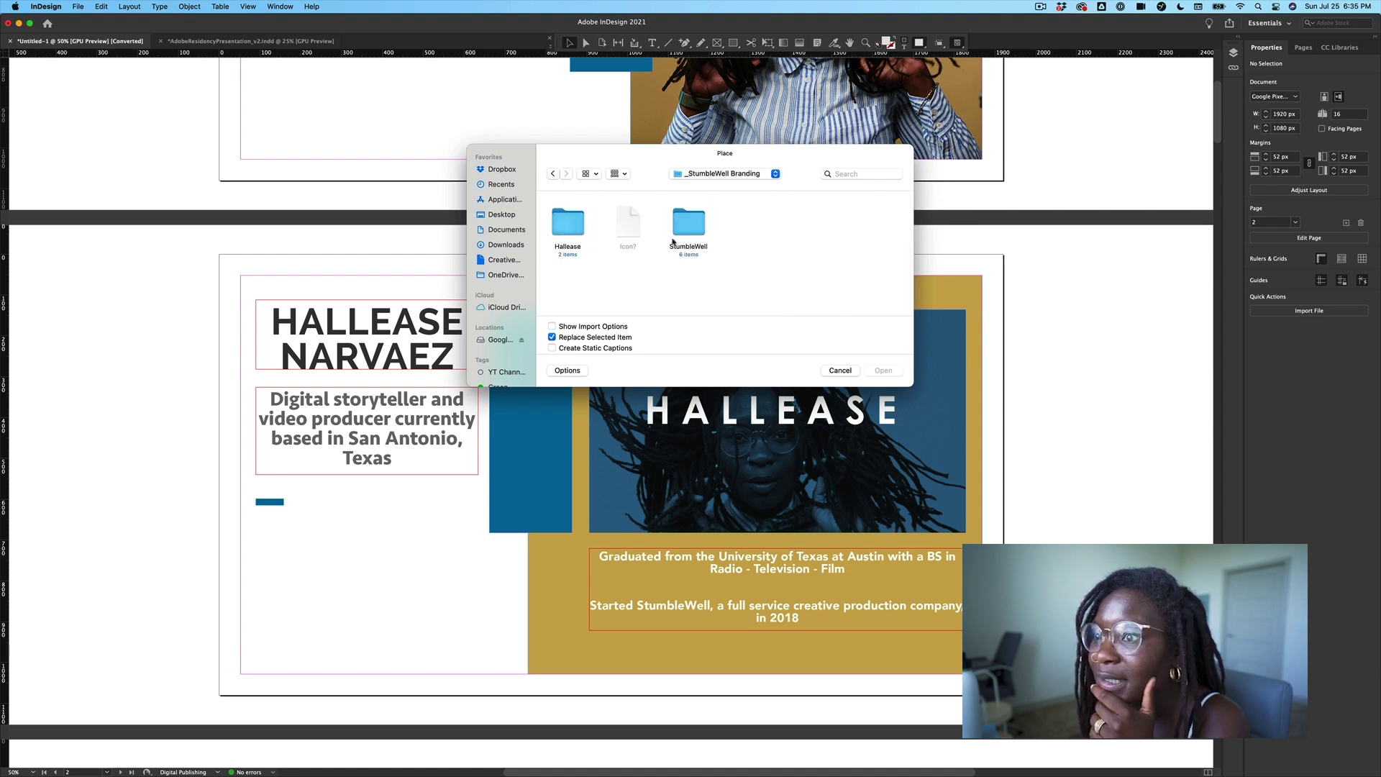
pyautogui.doubleClick(688, 218)
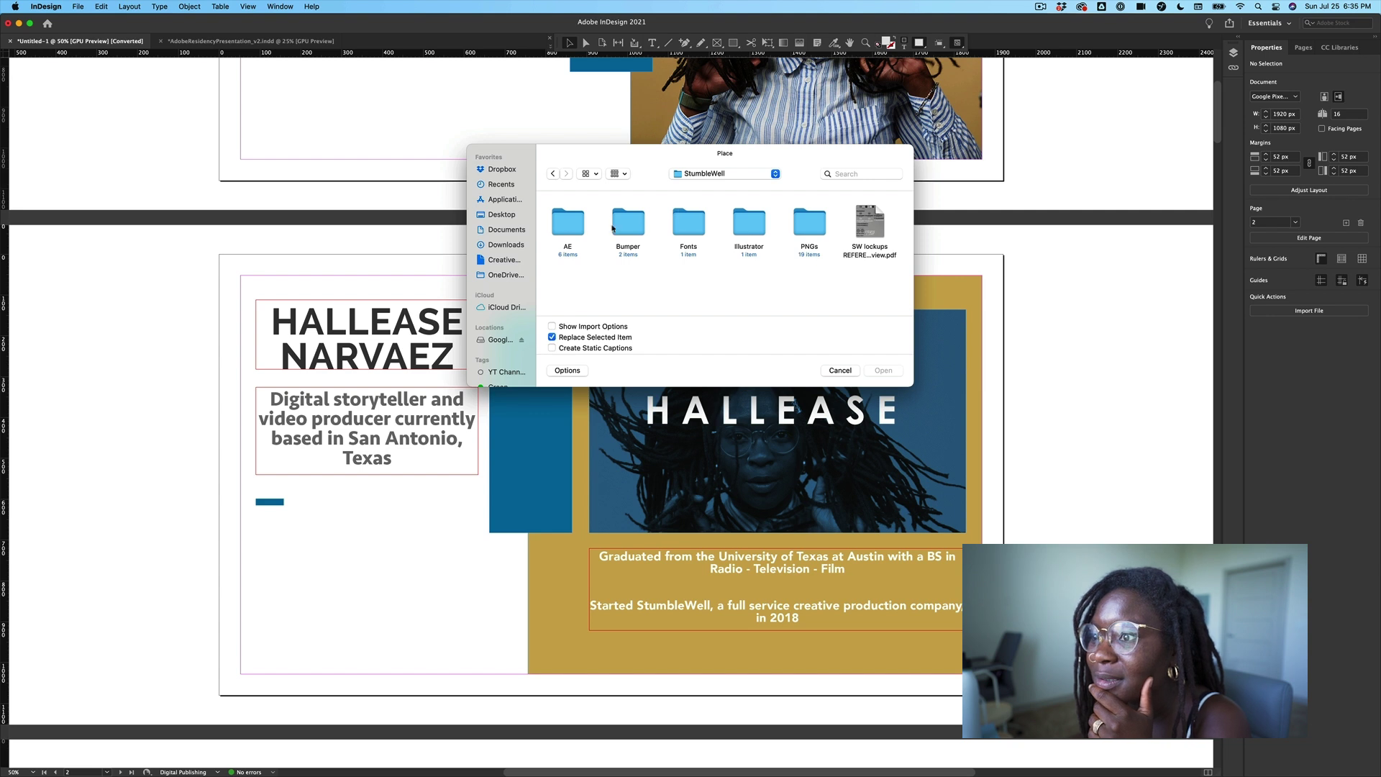
pyautogui.doubleClick(809, 223)
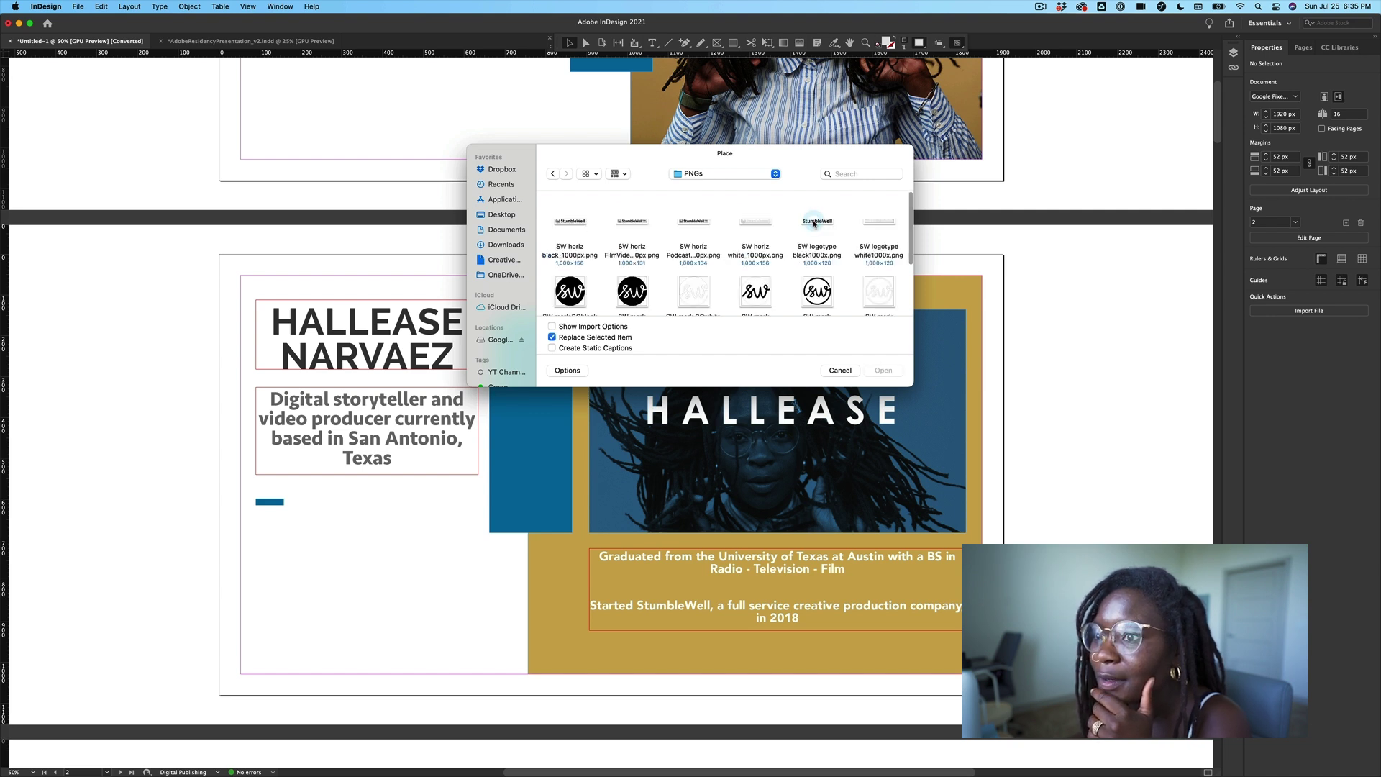
pyautogui.scroll(-2, 629, 260)
pyautogui.click(631, 253)
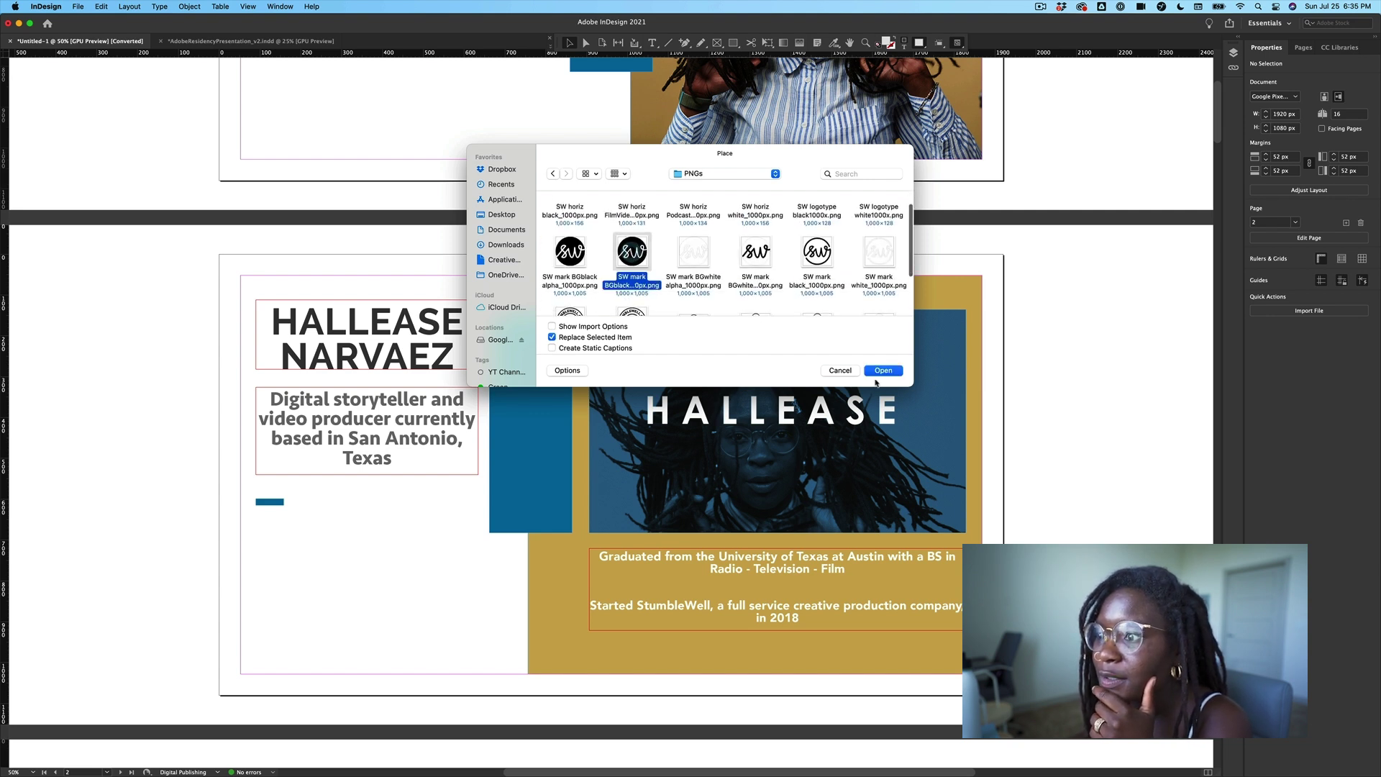
pyautogui.click(883, 370)
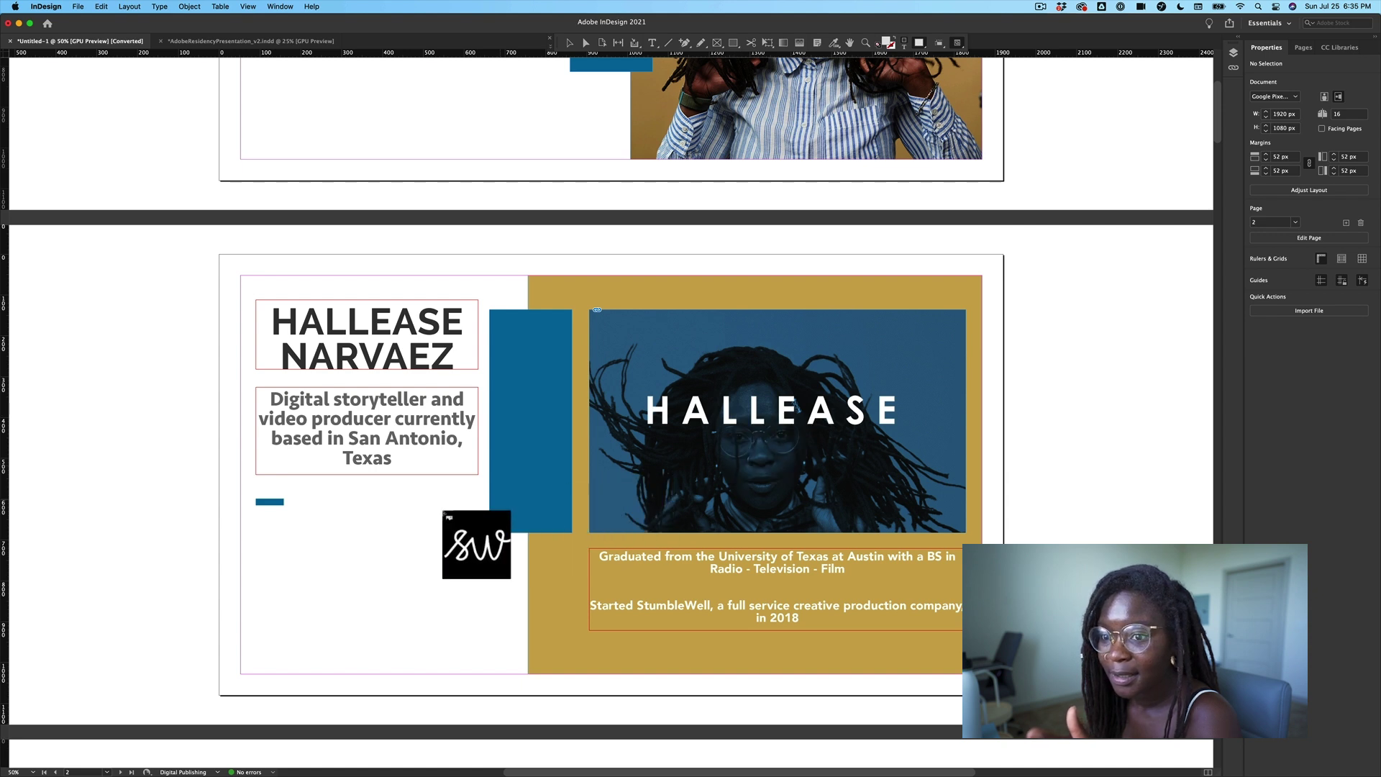
# - Place the SW logo below the blue bar, sizing its frame and shifting it right
pyautogui.click(259, 516)
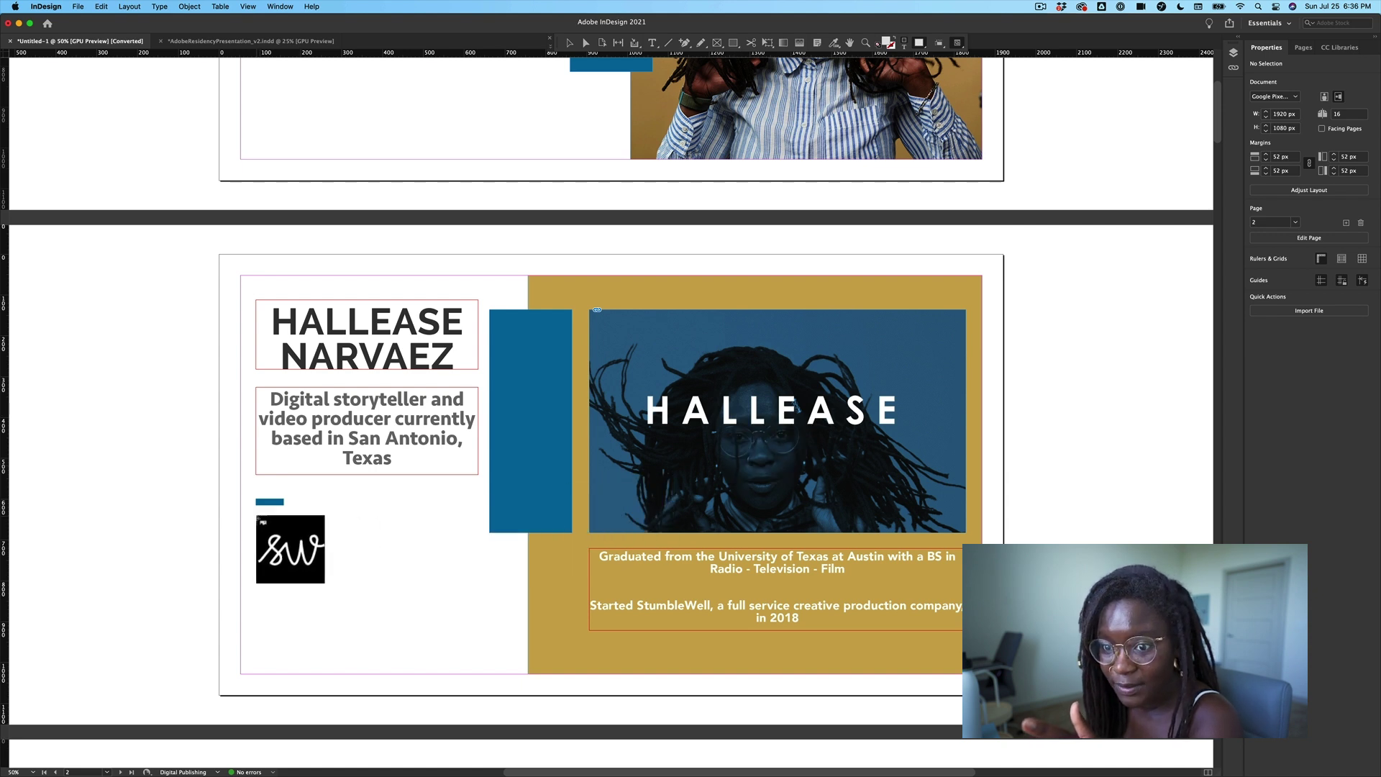
pyautogui.moveTo(262, 518); pyautogui.dragTo(406, 607)
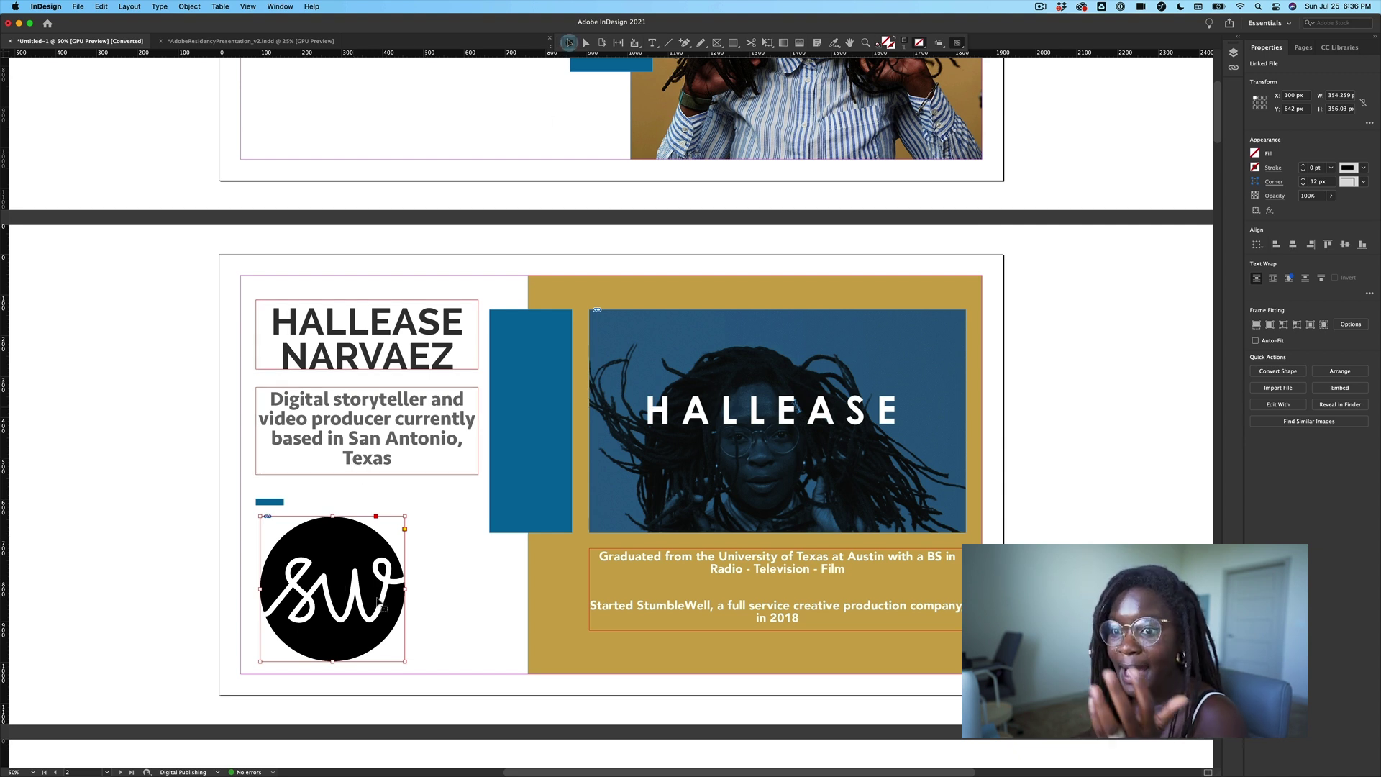
pyautogui.moveTo(329, 538); pyautogui.dragTo(358, 541)
pyautogui.click(474, 538)
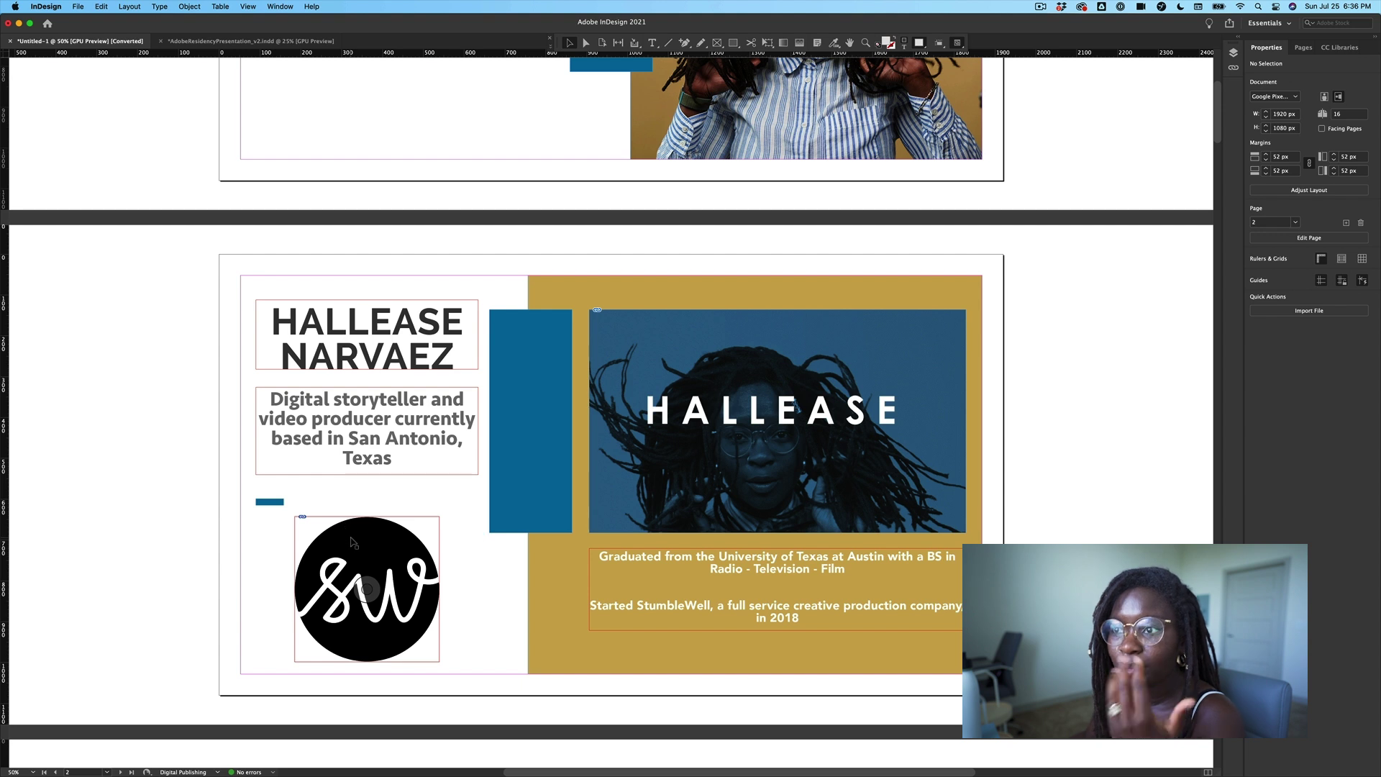
# - Recentre the logo image inside its frame so the full black circle shows
pyautogui.click(414, 574)
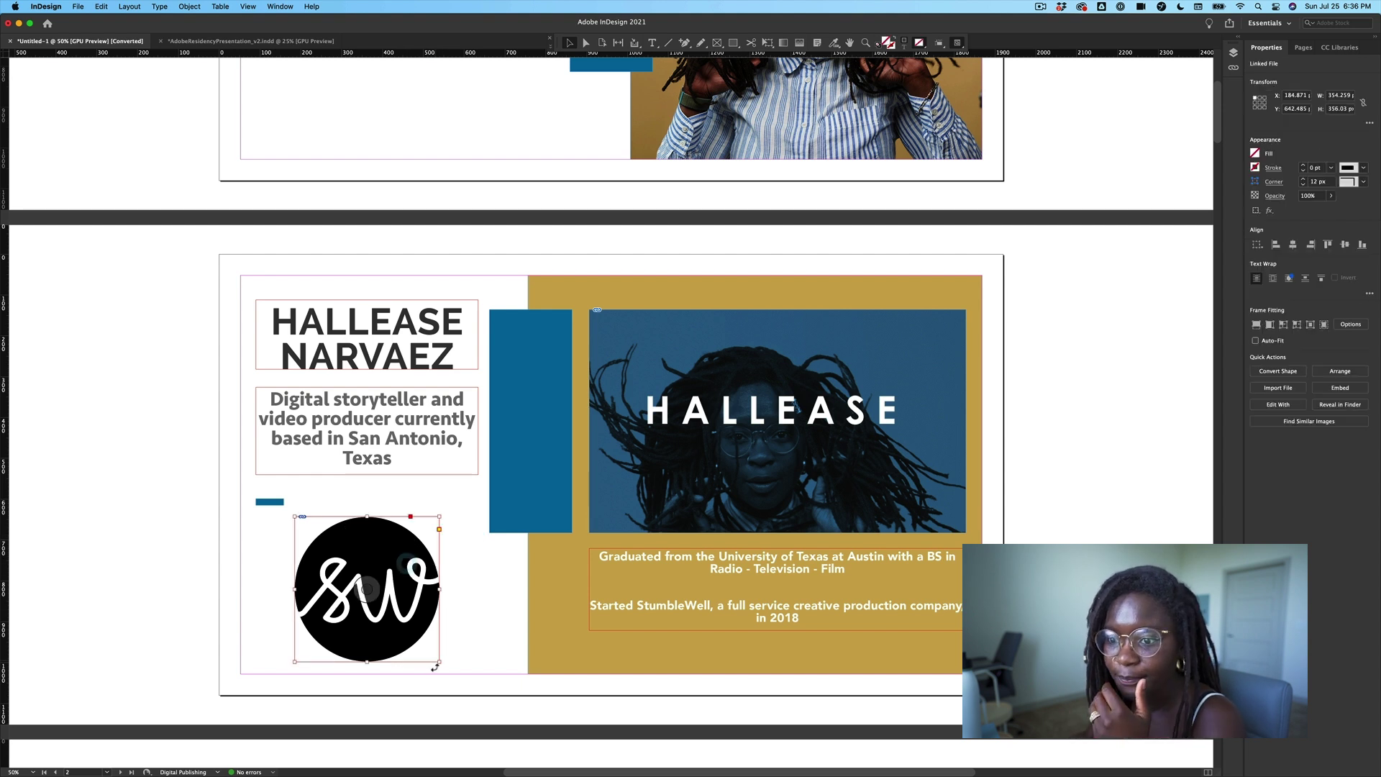
pyautogui.moveTo(365, 590); pyautogui.dragTo(317, 586)
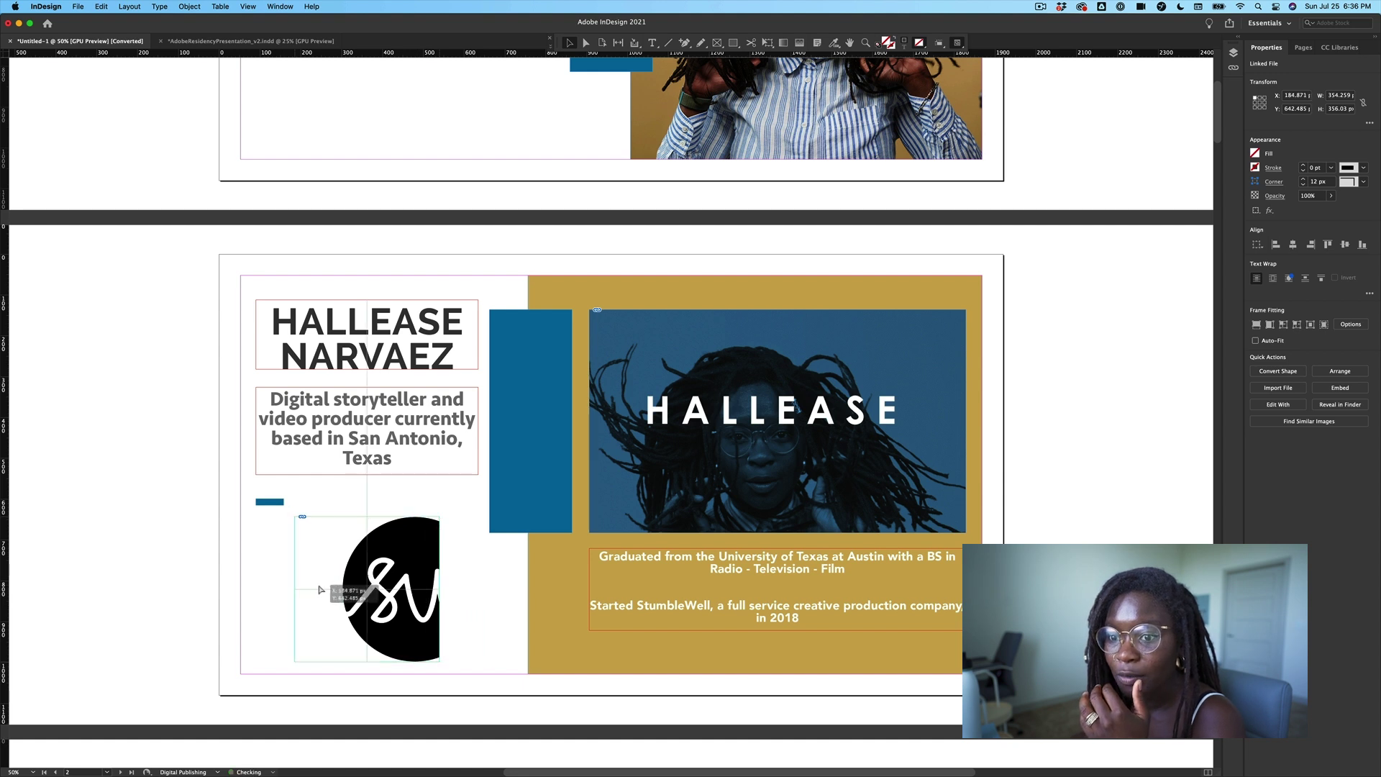
pyautogui.click(366, 589)
pyautogui.moveTo(365, 588); pyautogui.dragTo(460, 589)
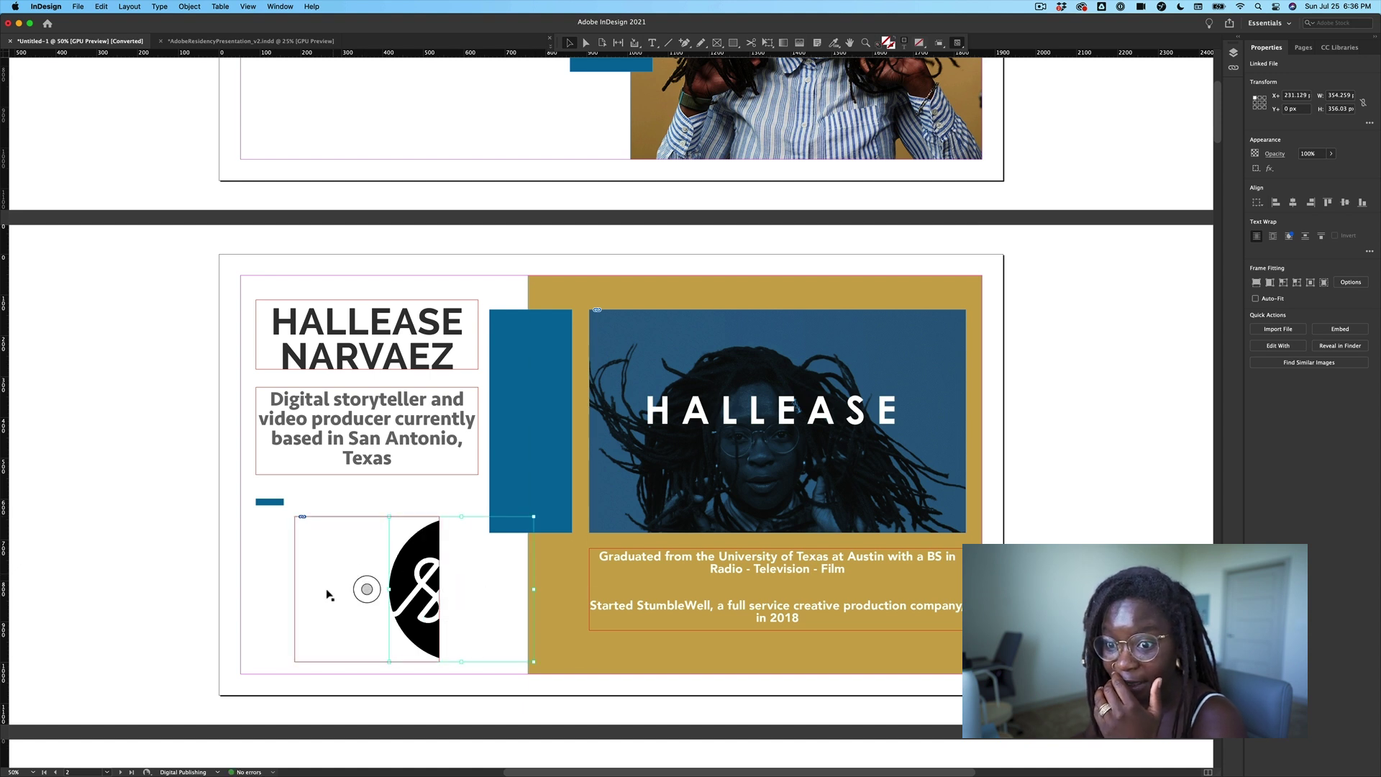
pyautogui.moveTo(367, 589); pyautogui.dragTo(273, 591)
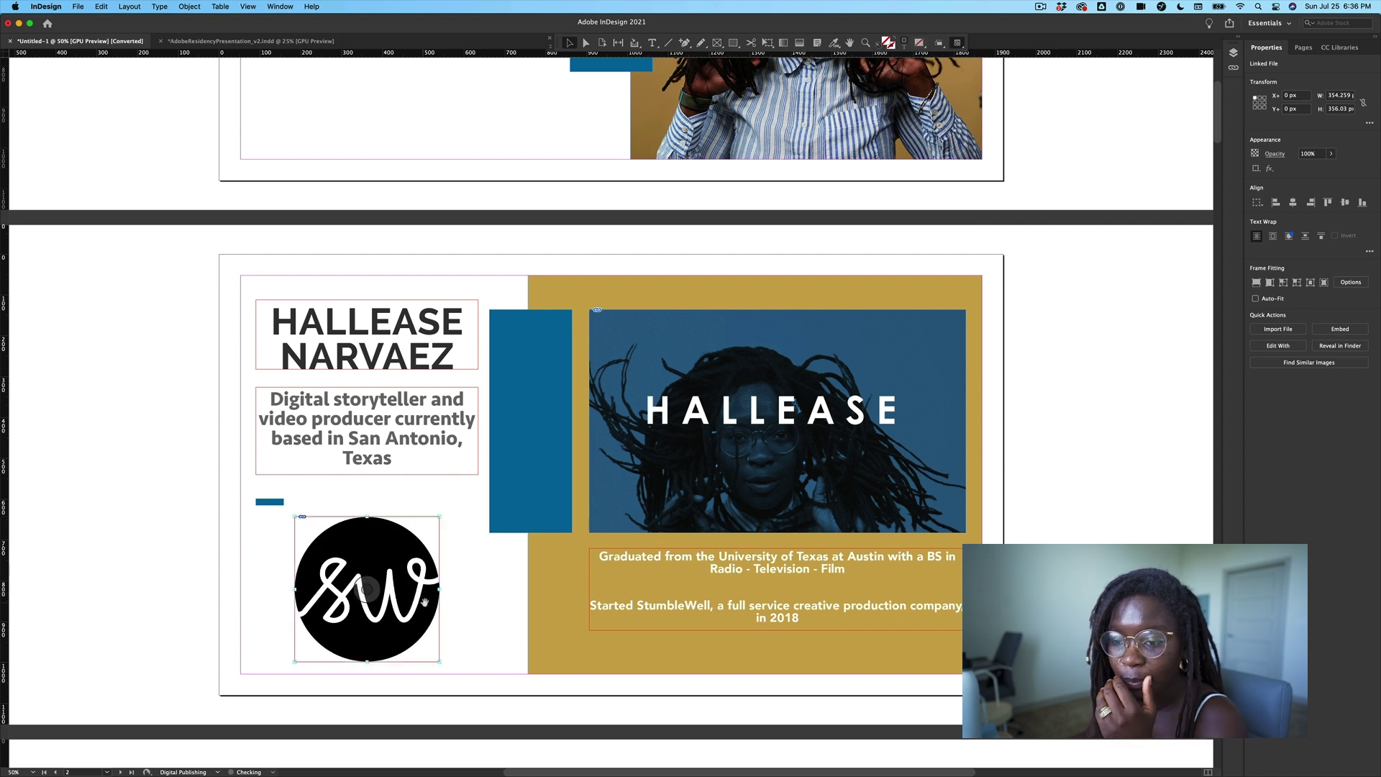
pyautogui.click(465, 588)
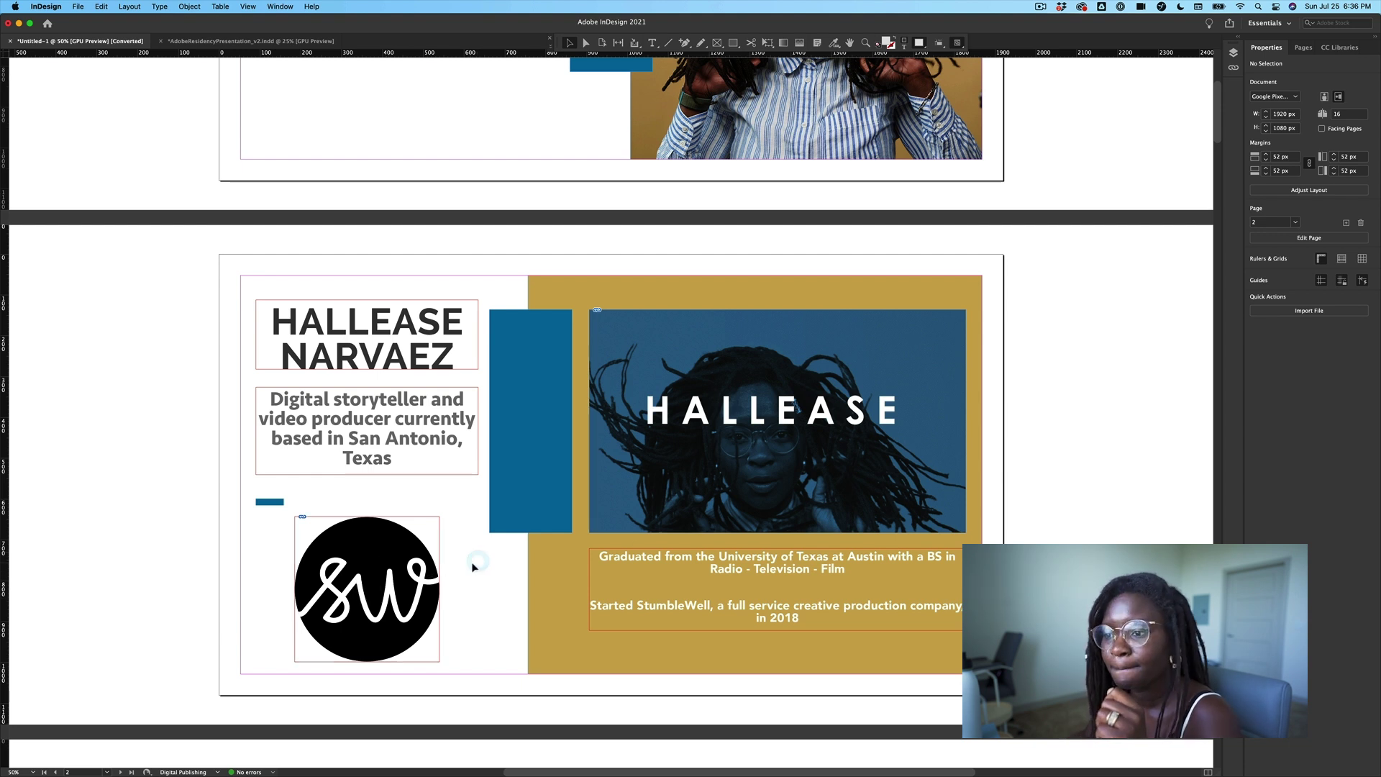
# - Review the AdobeResidencyPresentation_v2 reference document's slides
pyautogui.scroll(-2, 814, 479)
pyautogui.scroll(10, 815, 479)
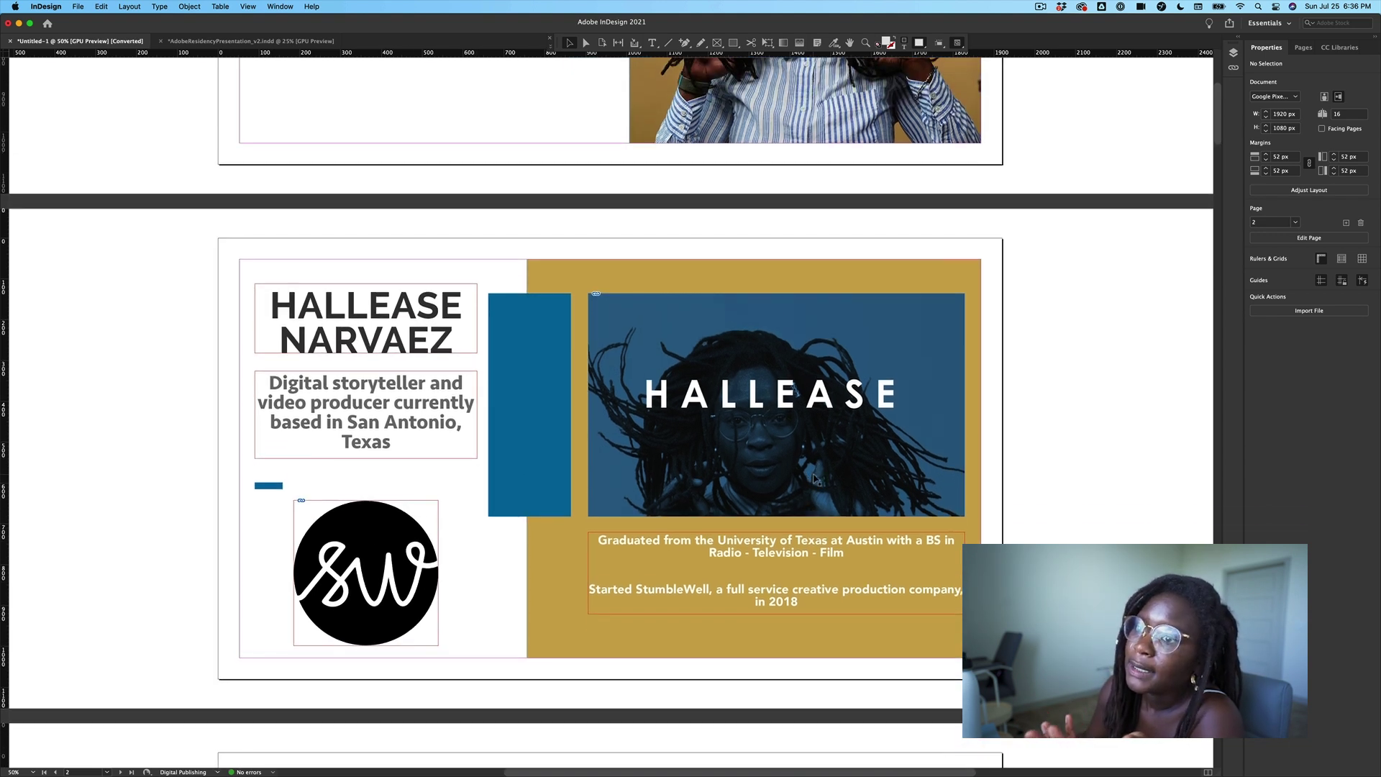
pyautogui.scroll(-10, 815, 480)
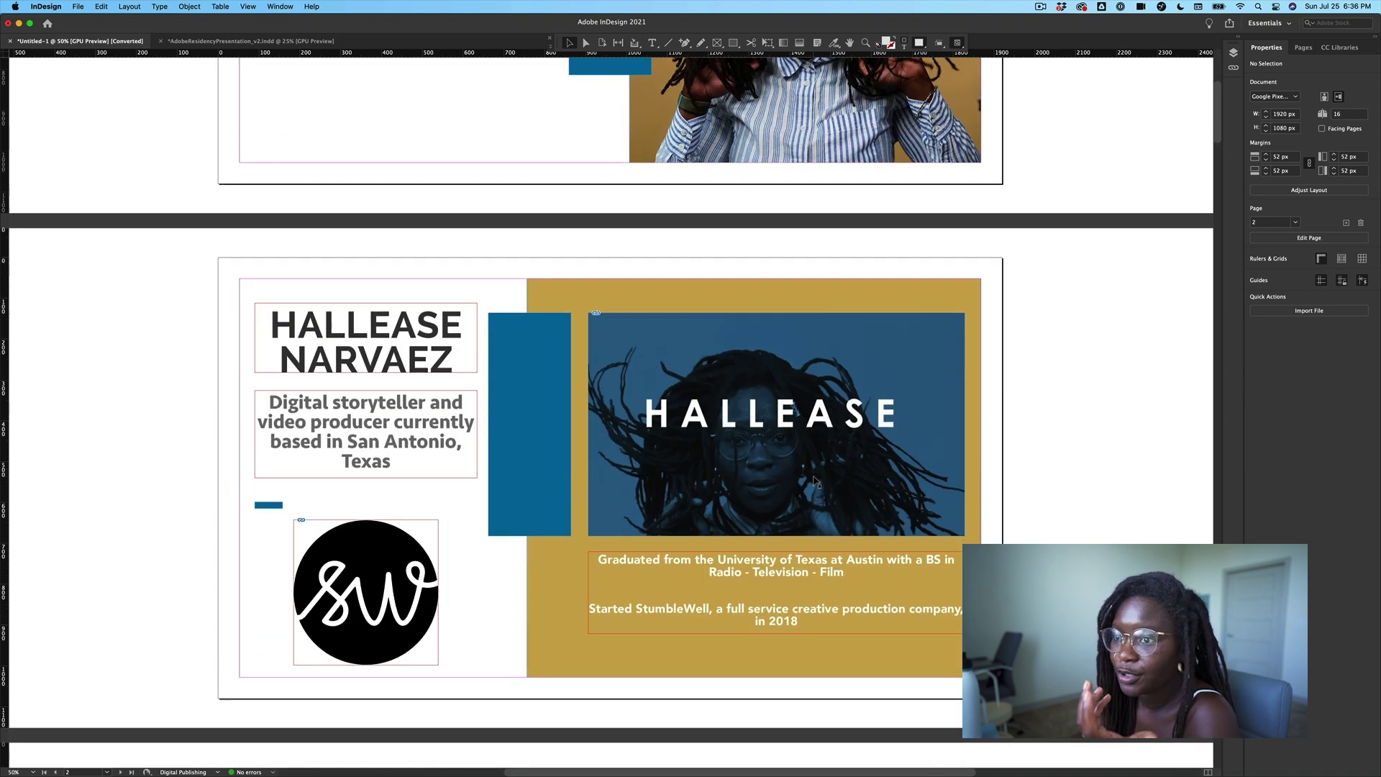
pyautogui.scroll(-5, 815, 480)
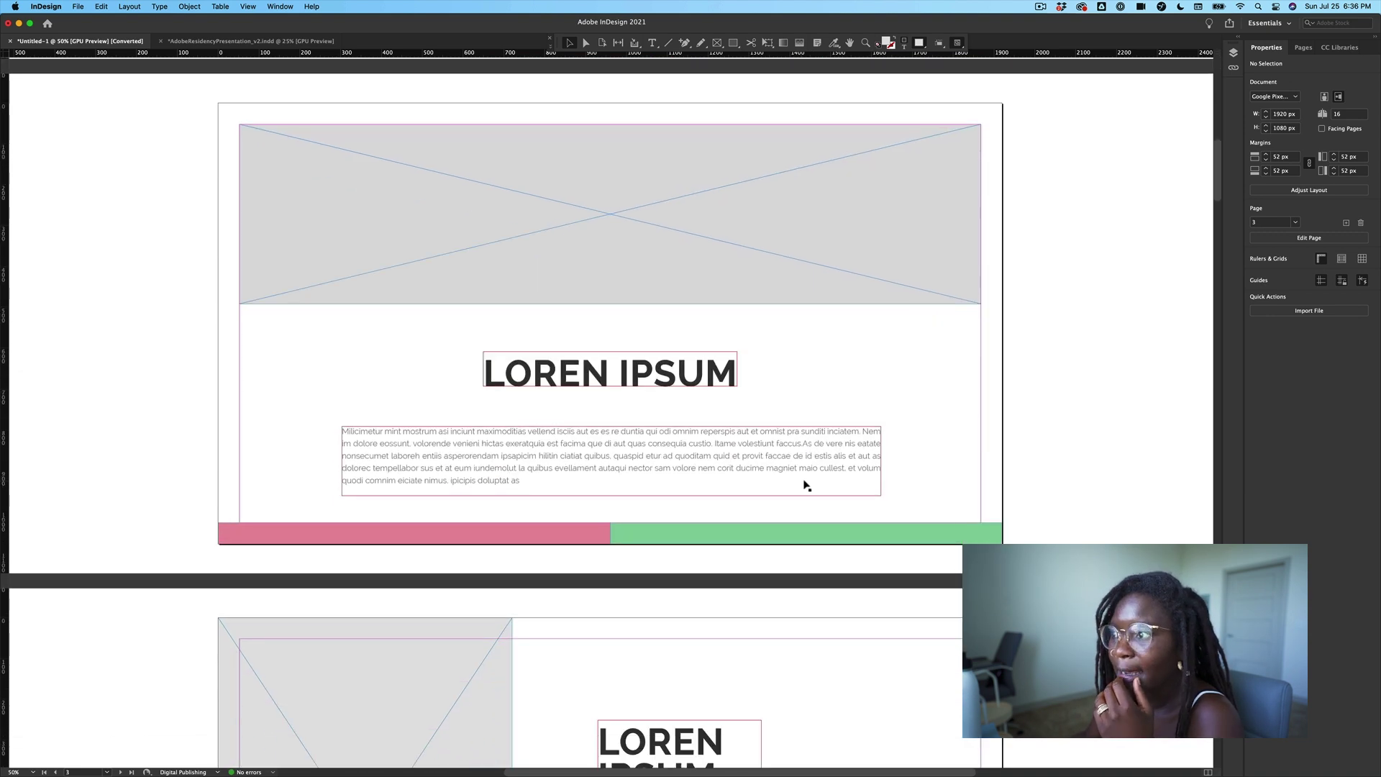
pyautogui.scroll(10, 809, 481)
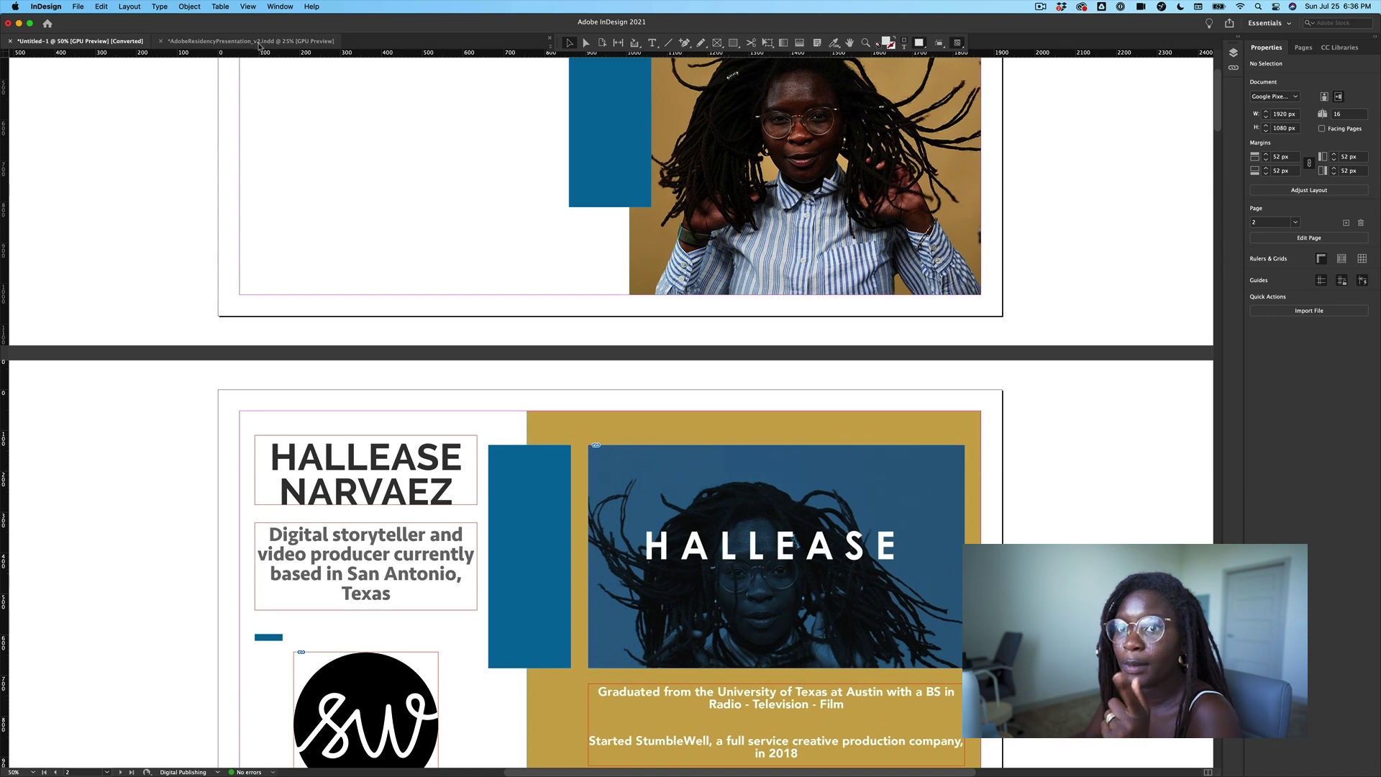
pyautogui.click(257, 41)
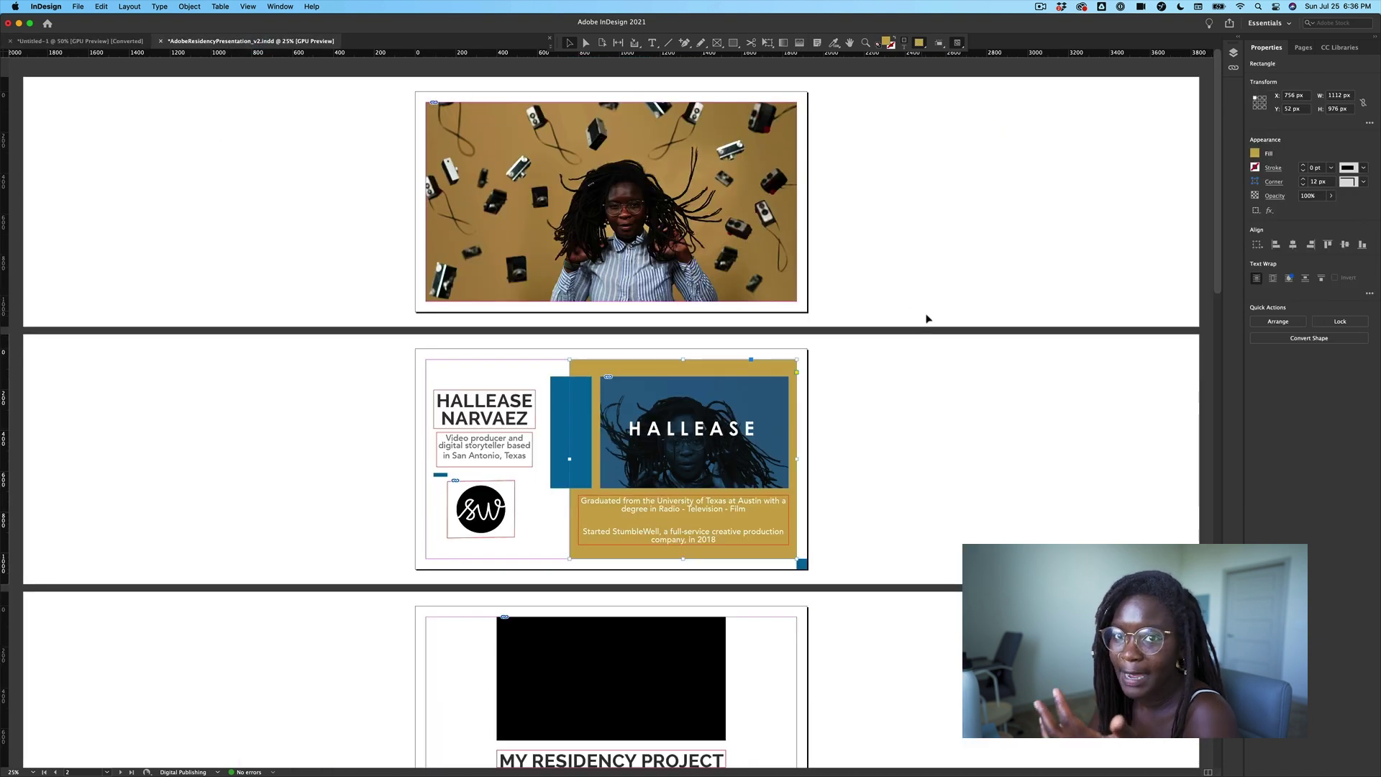
pyautogui.scroll(-10, 925, 319)
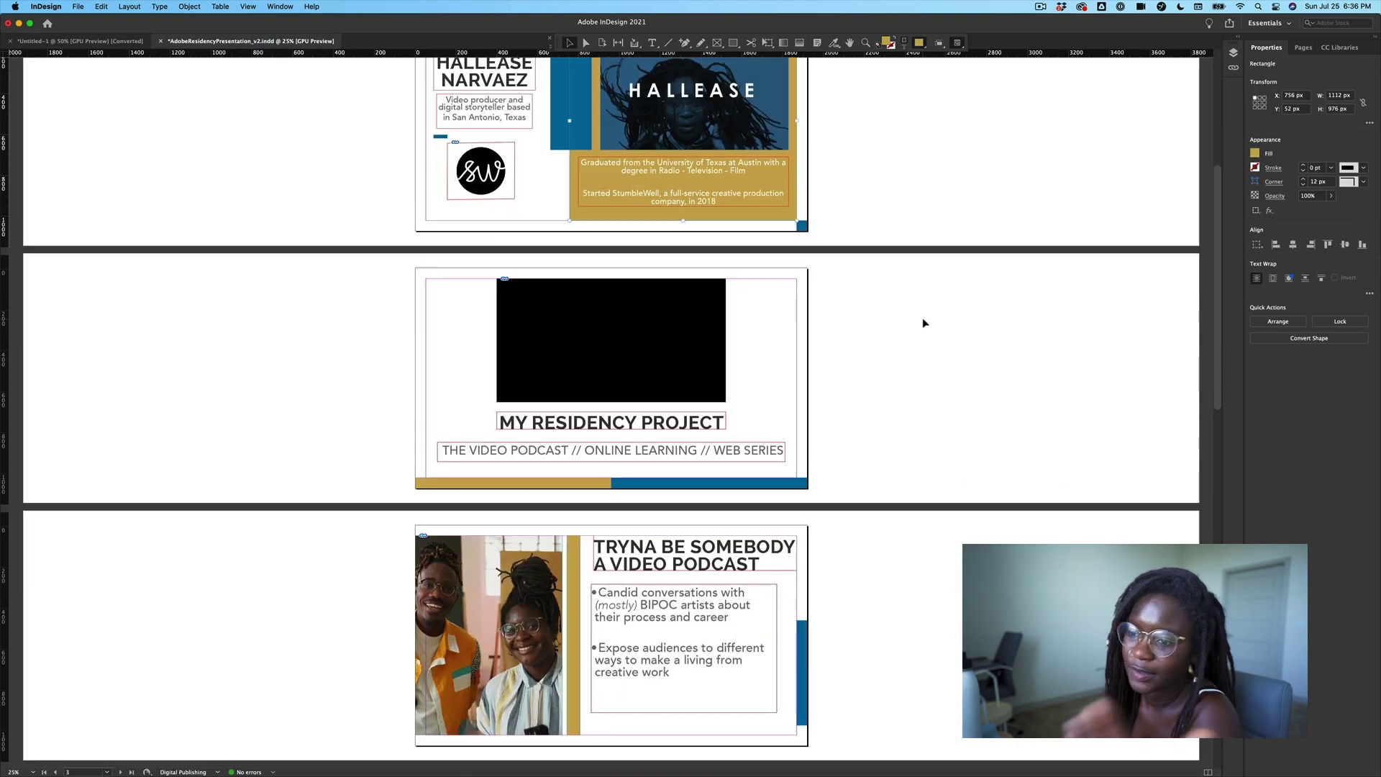
pyautogui.scroll(-5, 923, 320)
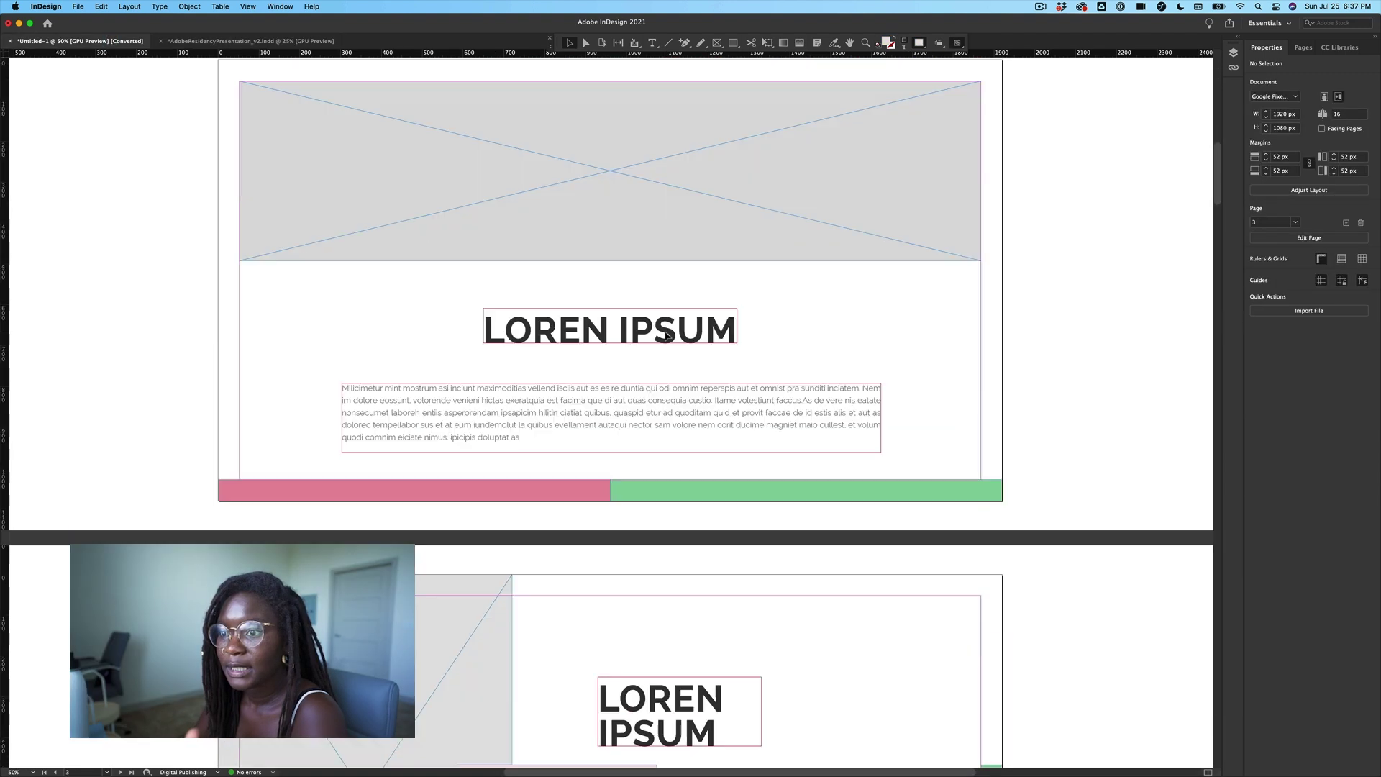
pyautogui.scroll(-5, 666, 336)
pyautogui.scroll(10, 666, 336)
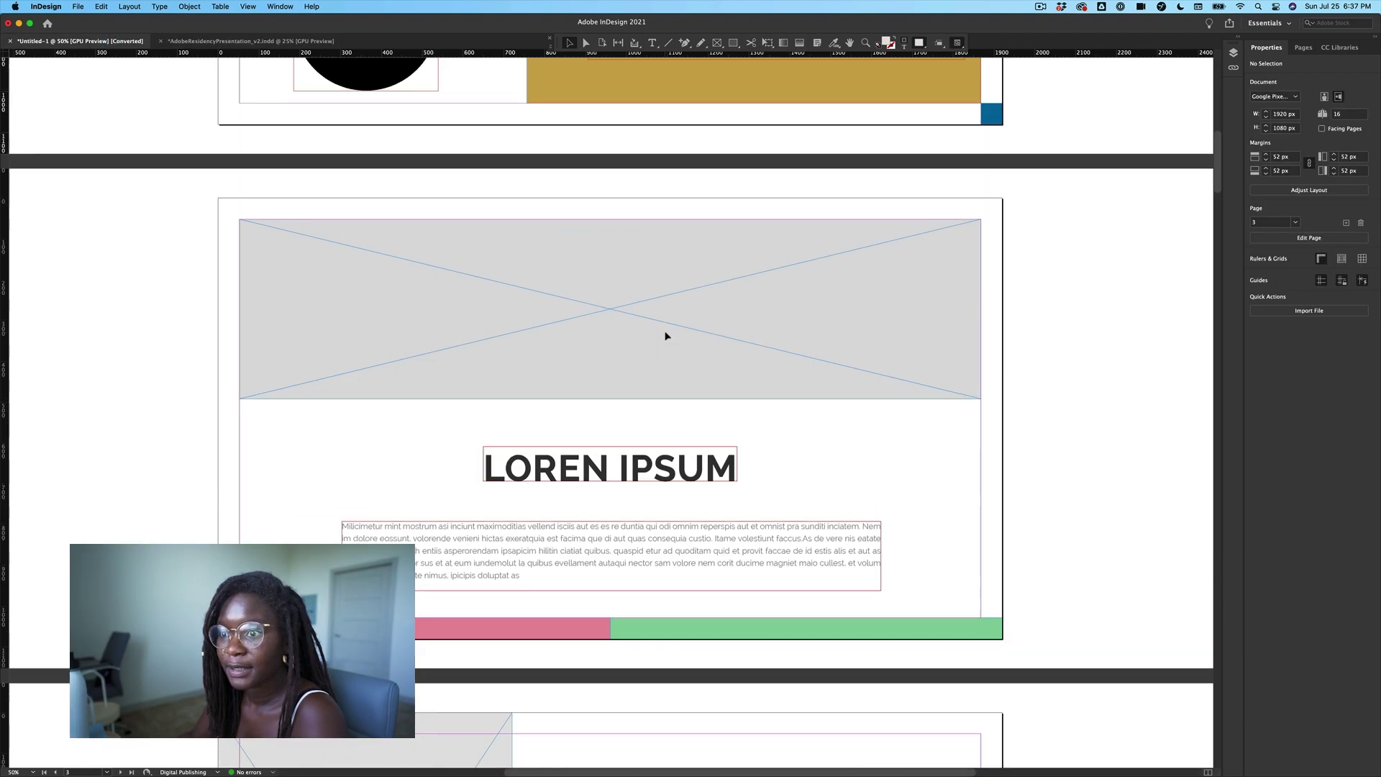
pyautogui.scroll(10, 832, 425)
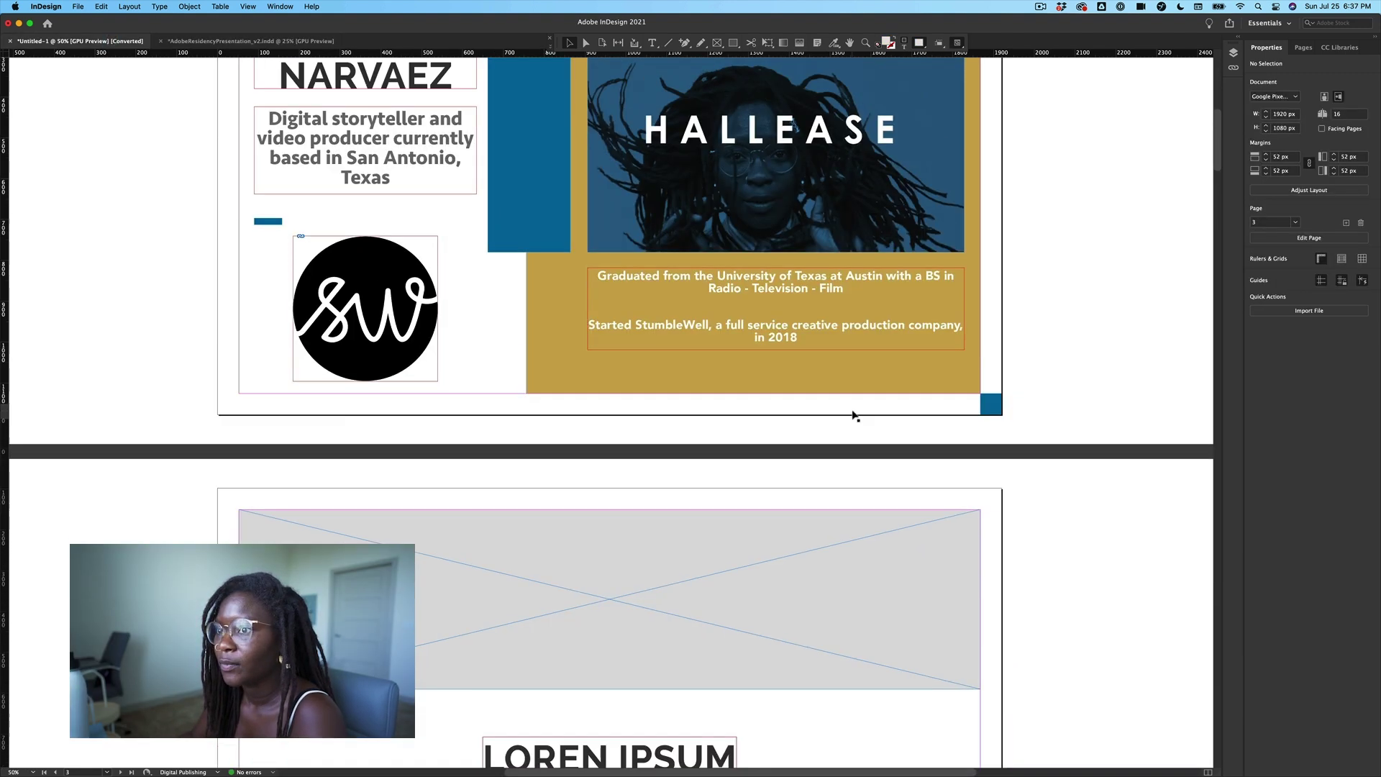
# - Jump to page 4 through the Pages panel
pyautogui.click(1304, 49)
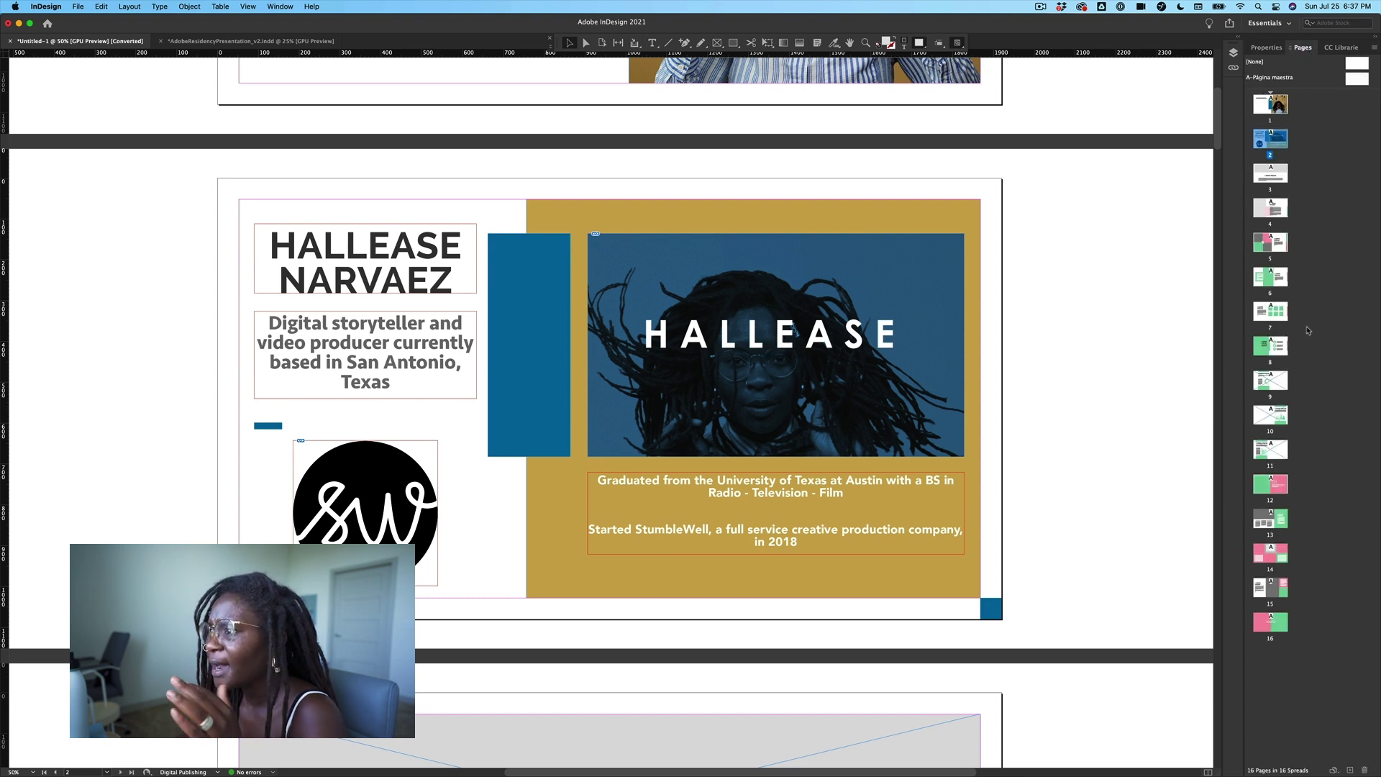
pyautogui.scroll(-5, 917, 284)
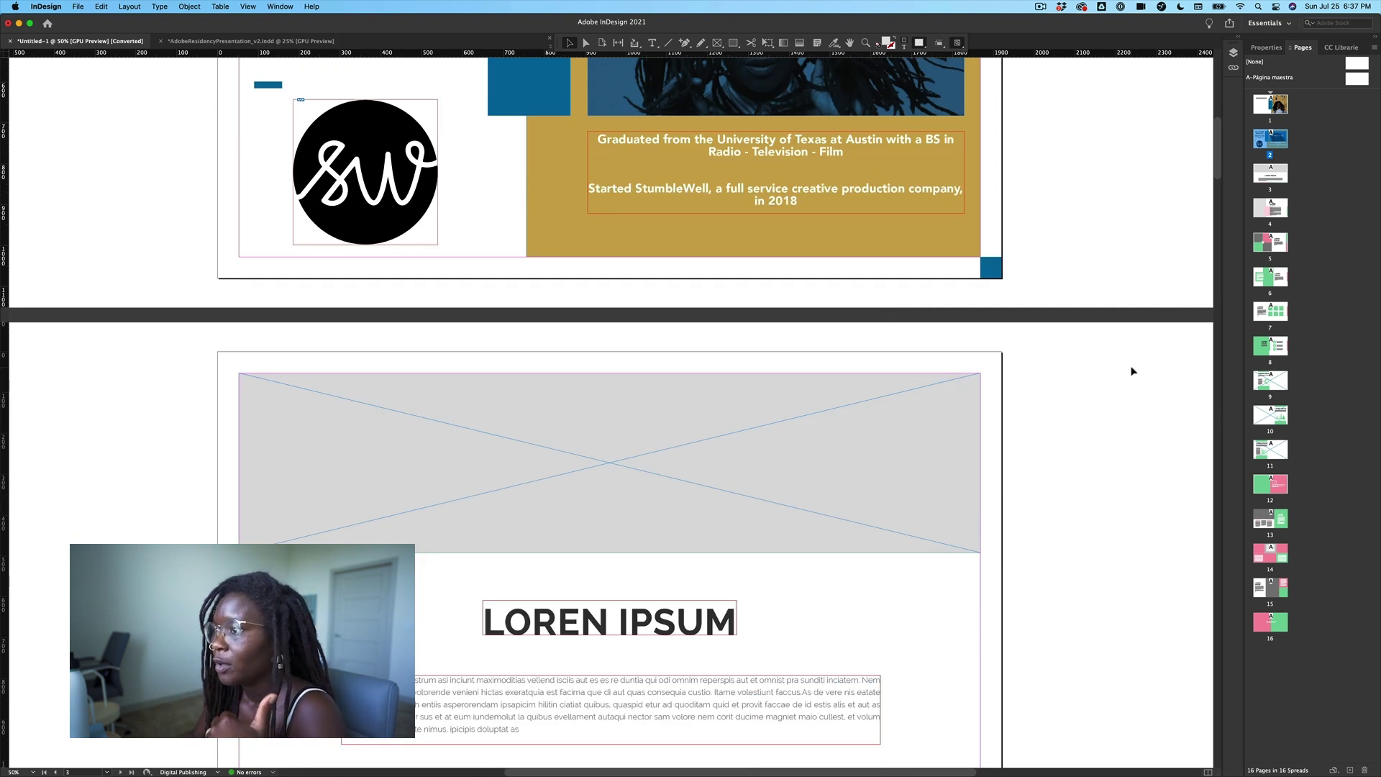
pyautogui.scroll(4, 1131, 370)
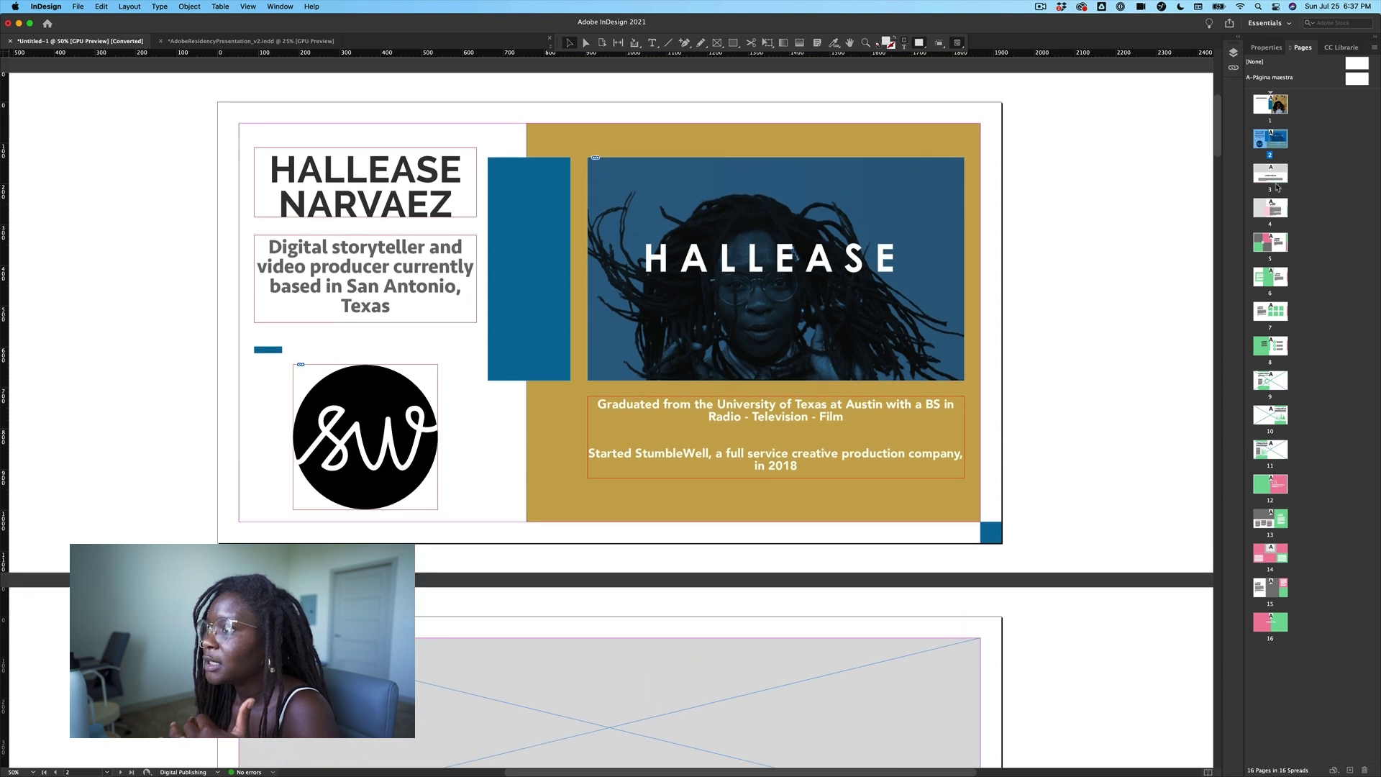
pyautogui.doubleClick(1269, 208)
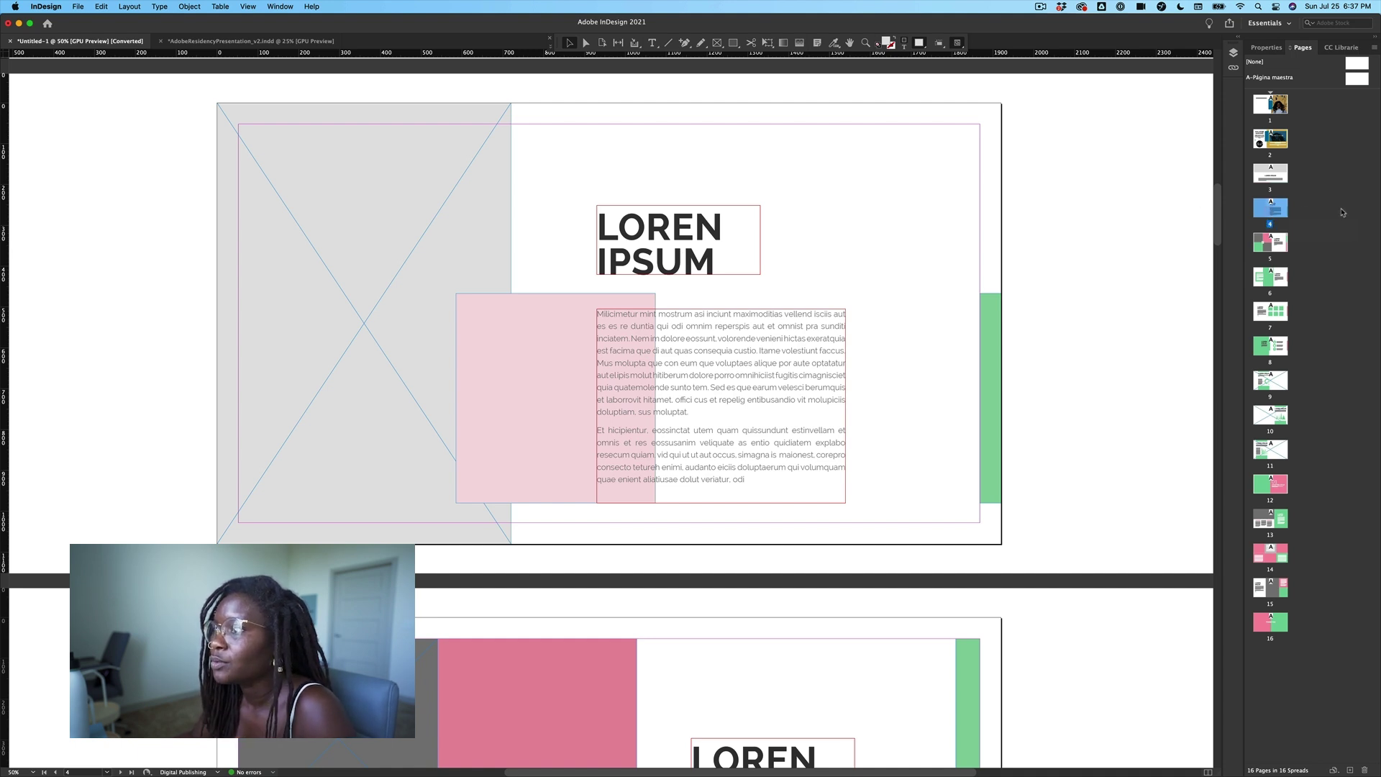
# - Duplicate the page 4 spread and move the copy to follow page 2
pyautogui.rightClick(1267, 211)
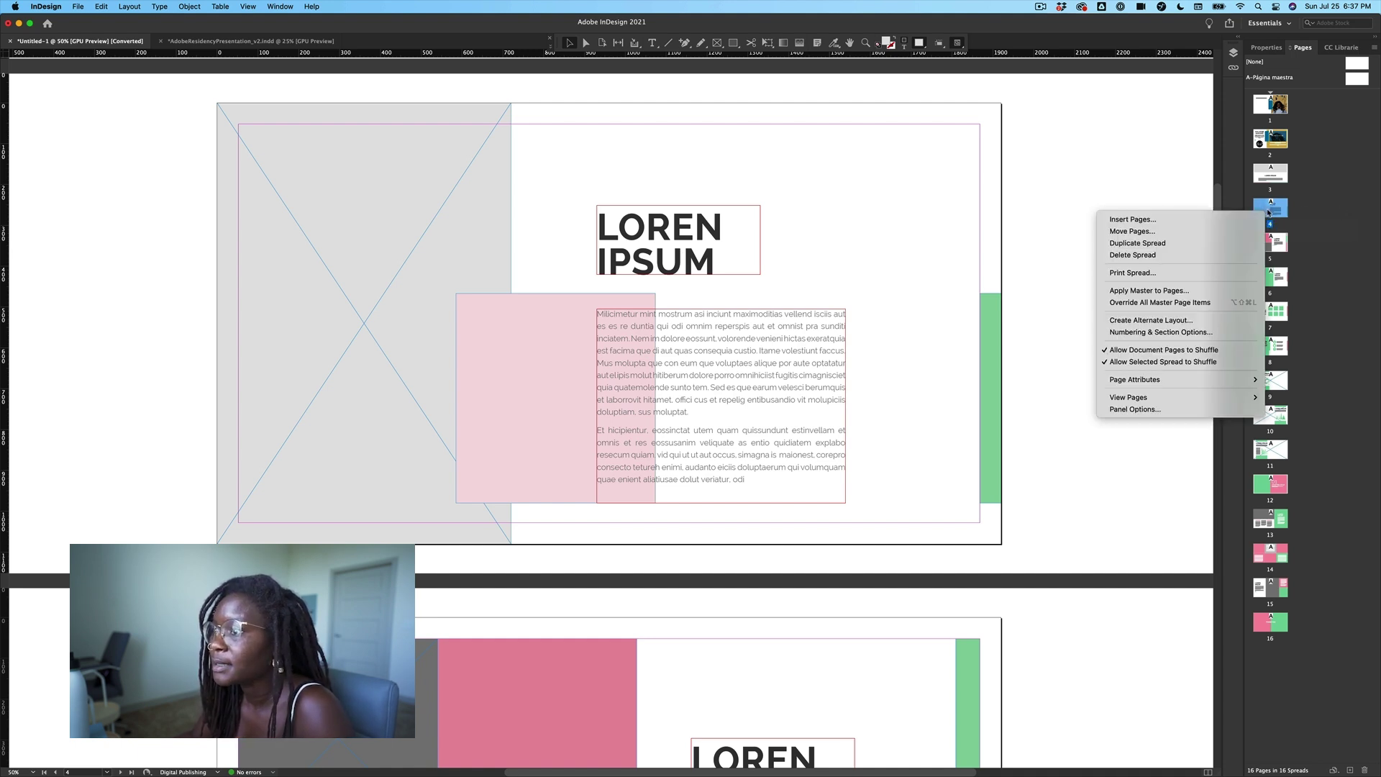
pyautogui.click(1137, 243)
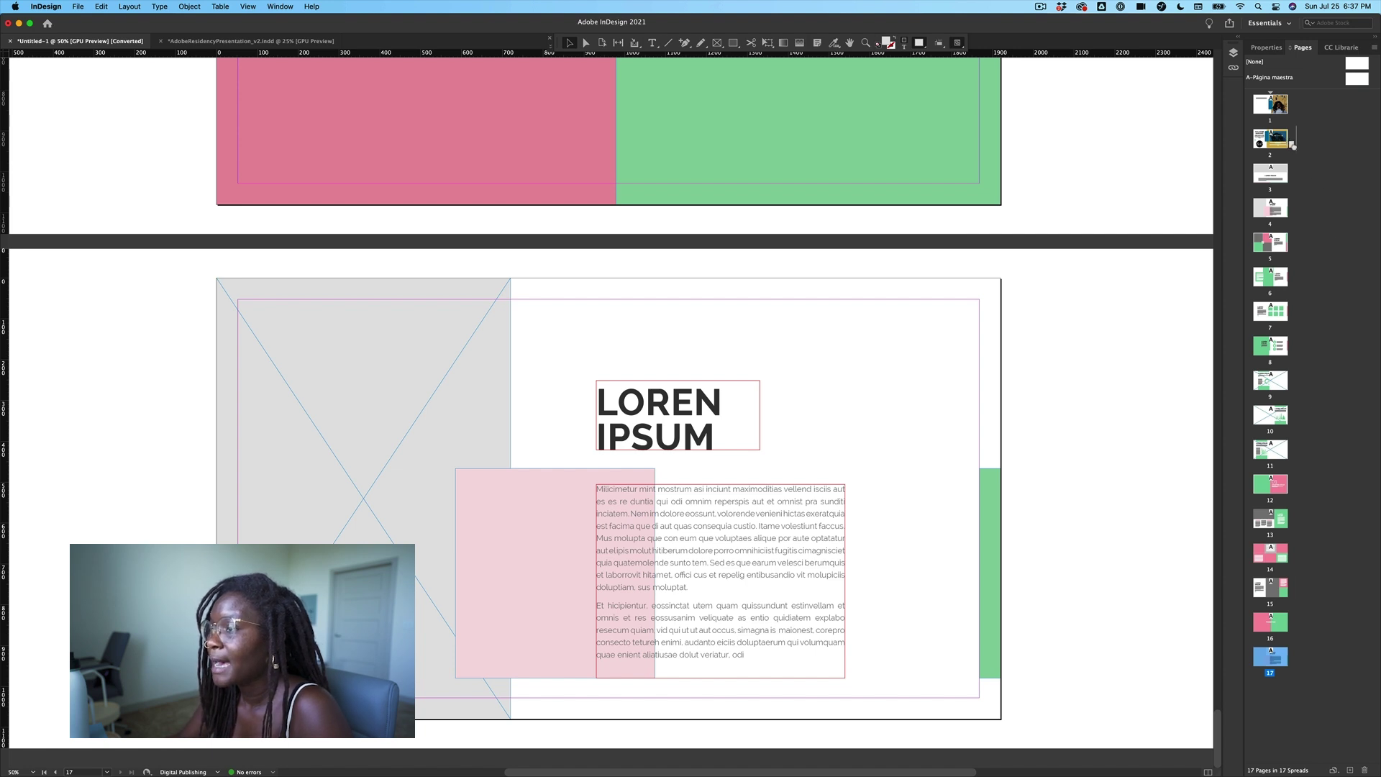
pyautogui.moveTo(1292, 144); pyautogui.dragTo(1293, 146)
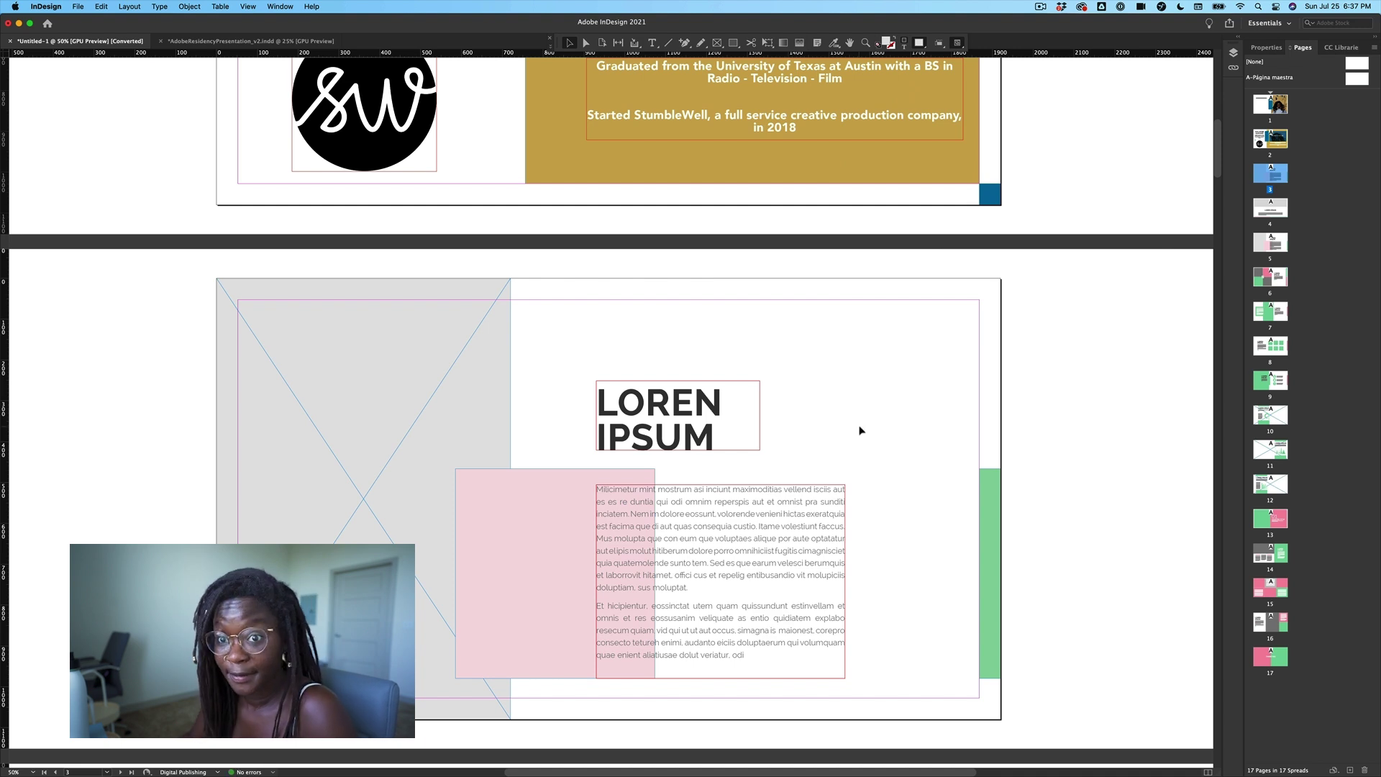
pyautogui.scroll(10, 865, 430)
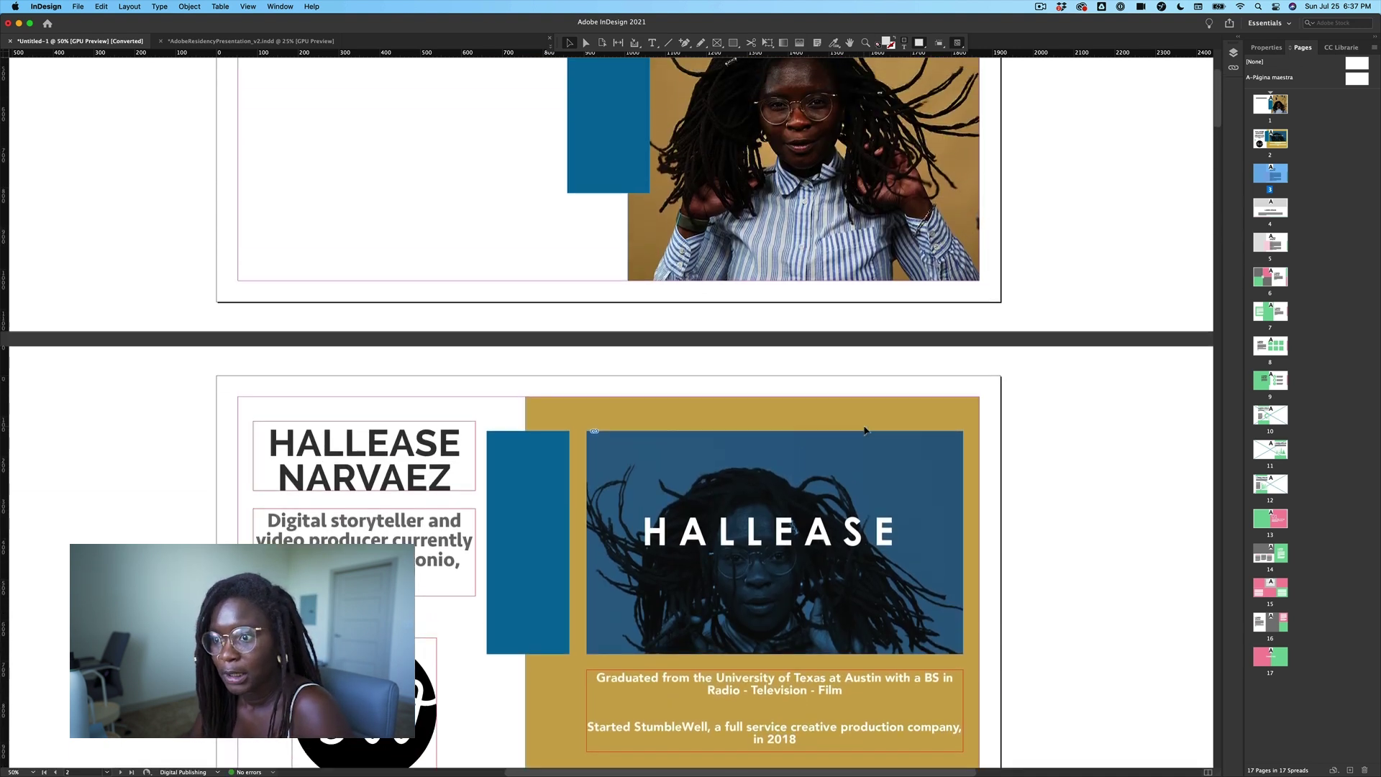
pyautogui.scroll(-6, 865, 430)
pyautogui.scroll(-5, 866, 430)
pyautogui.scroll(7, 866, 430)
pyautogui.scroll(-6, 865, 430)
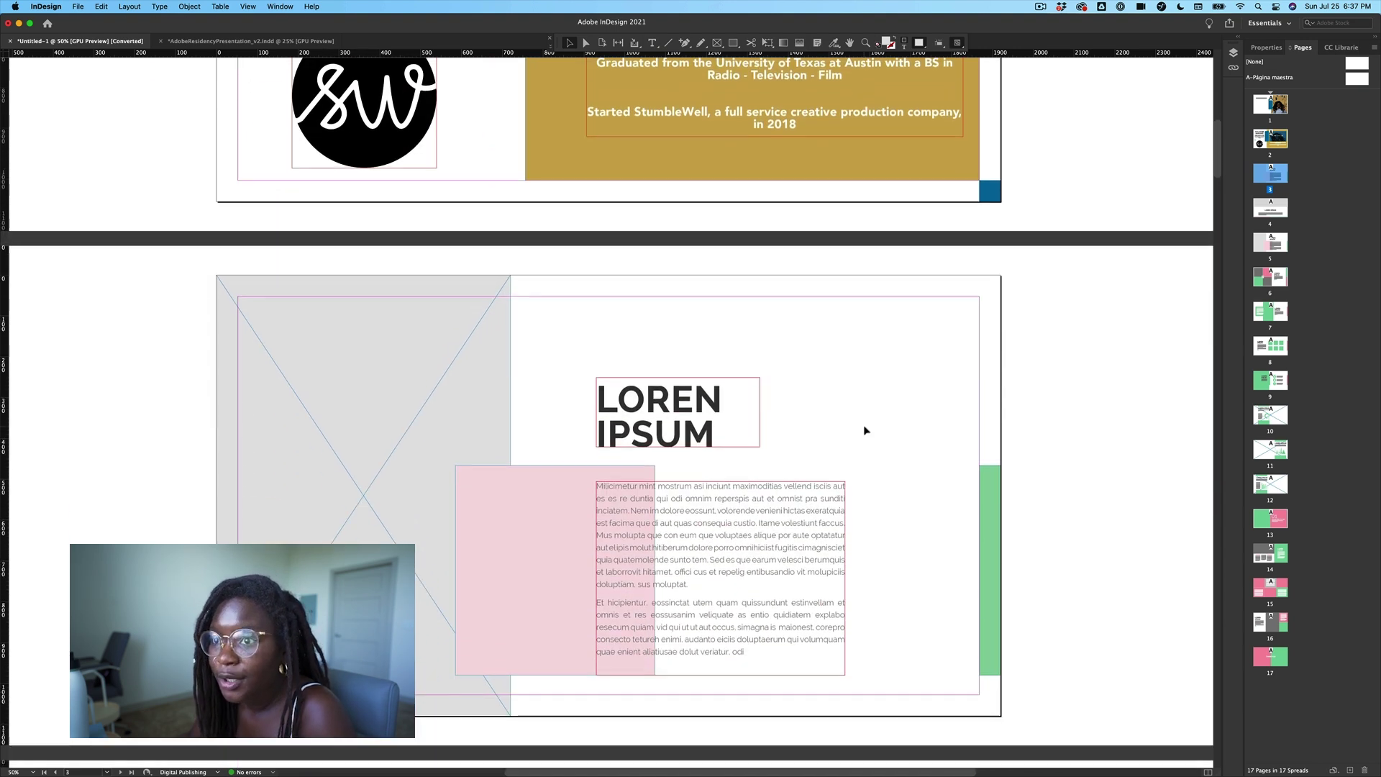
pyautogui.scroll(5, 855, 418)
# - Select the bio slide's blue rectangle and cross-check it against AdobeResidencyPresentation_v2
pyautogui.click(538, 286)
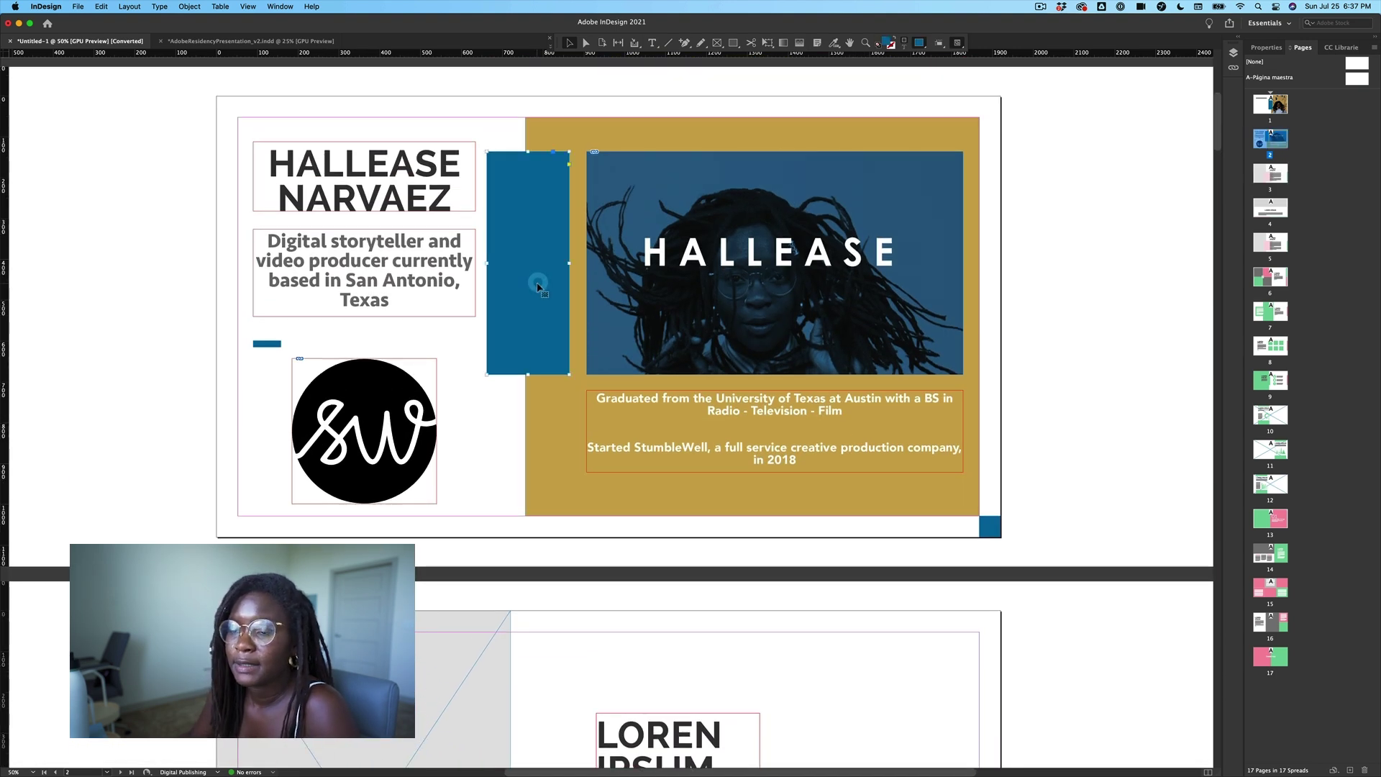
pyautogui.click(286, 41)
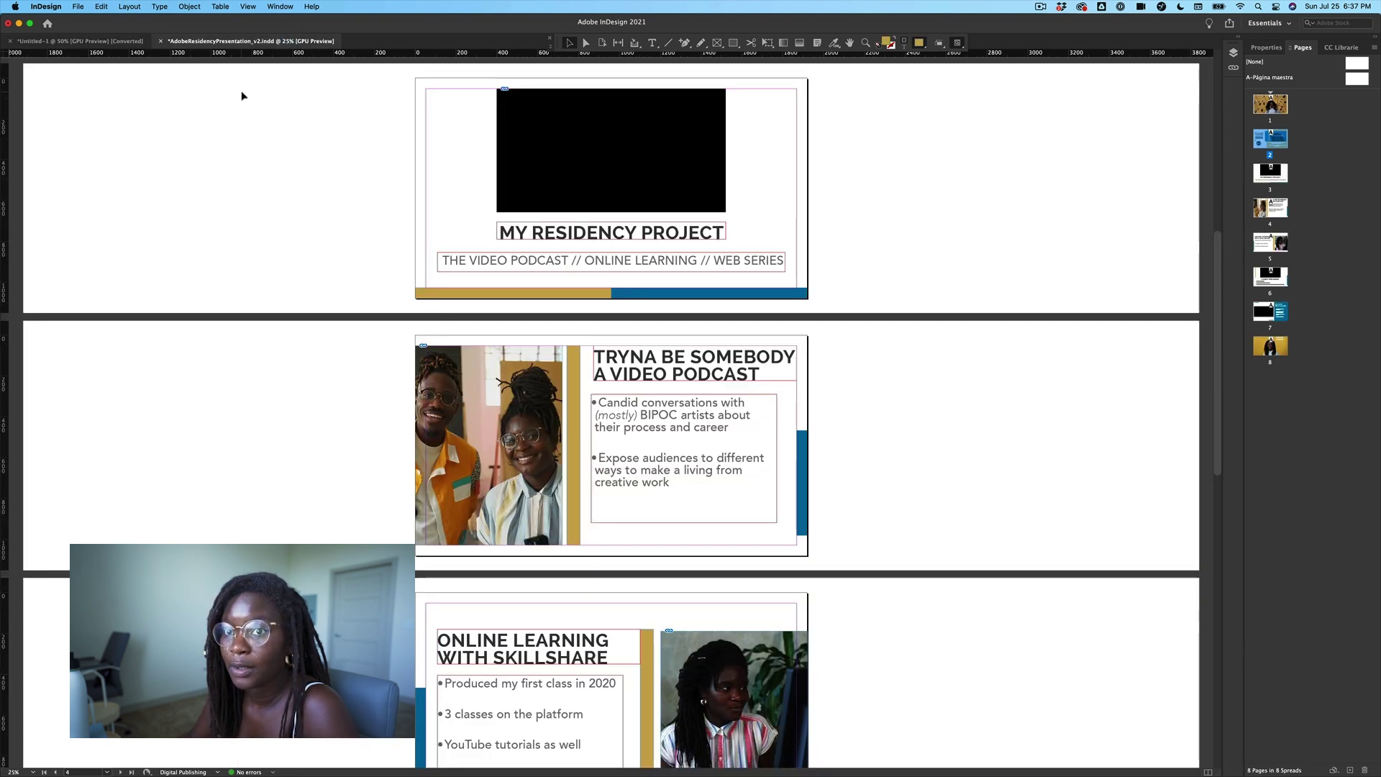
pyautogui.click(119, 42)
pyautogui.scroll(-10, 611, 402)
# - Narrow the pink rectangle into a thin strip running from page top to bottom
pyautogui.click(560, 458)
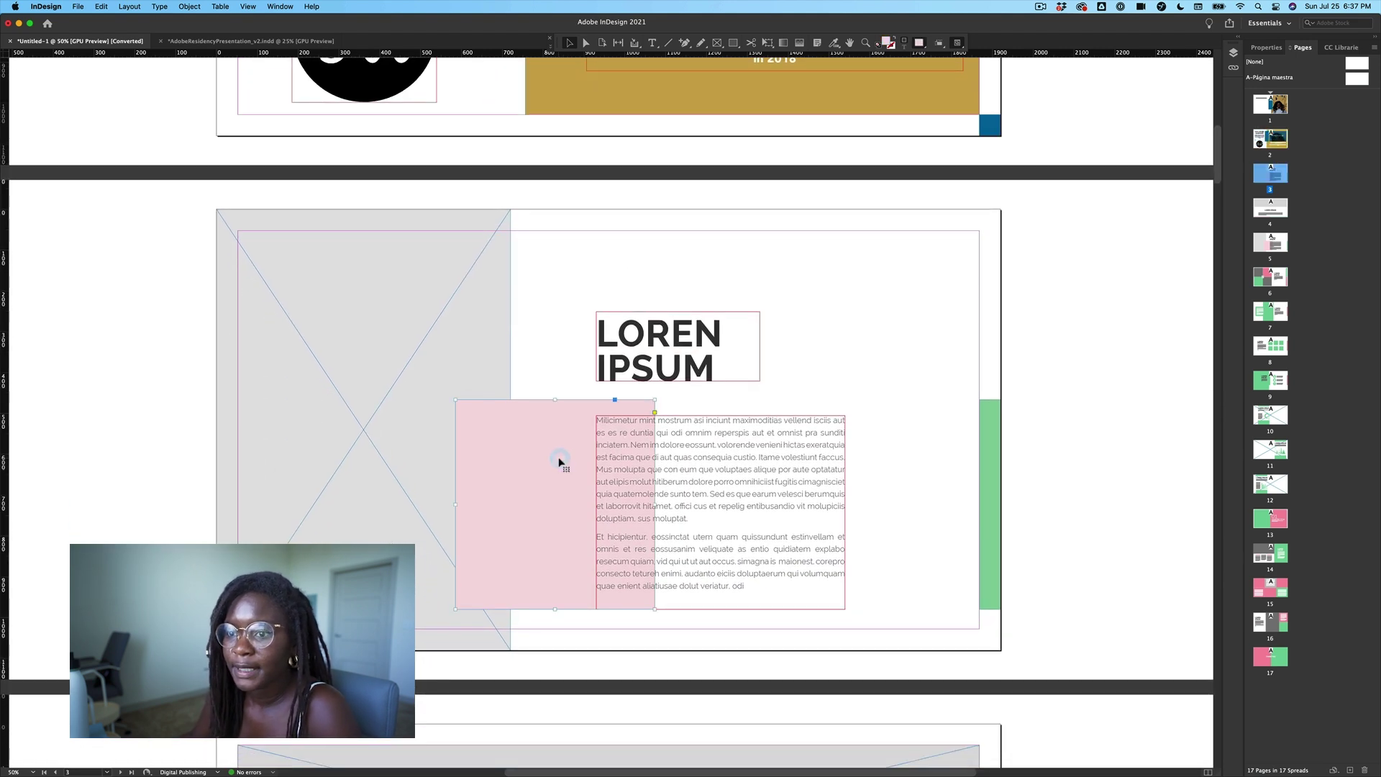
pyautogui.moveTo(456, 502); pyautogui.dragTo(524, 502)
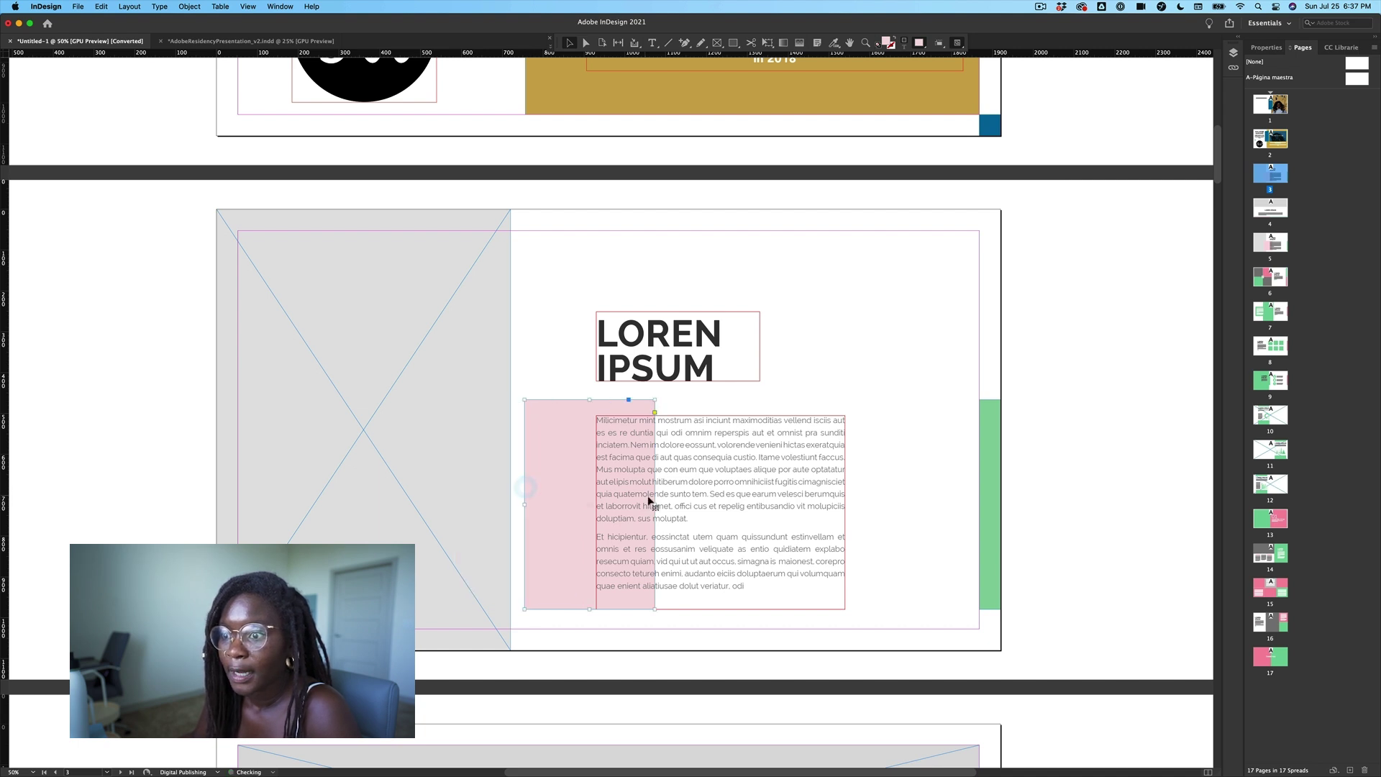
pyautogui.moveTo(654, 504); pyautogui.dragTo(551, 506)
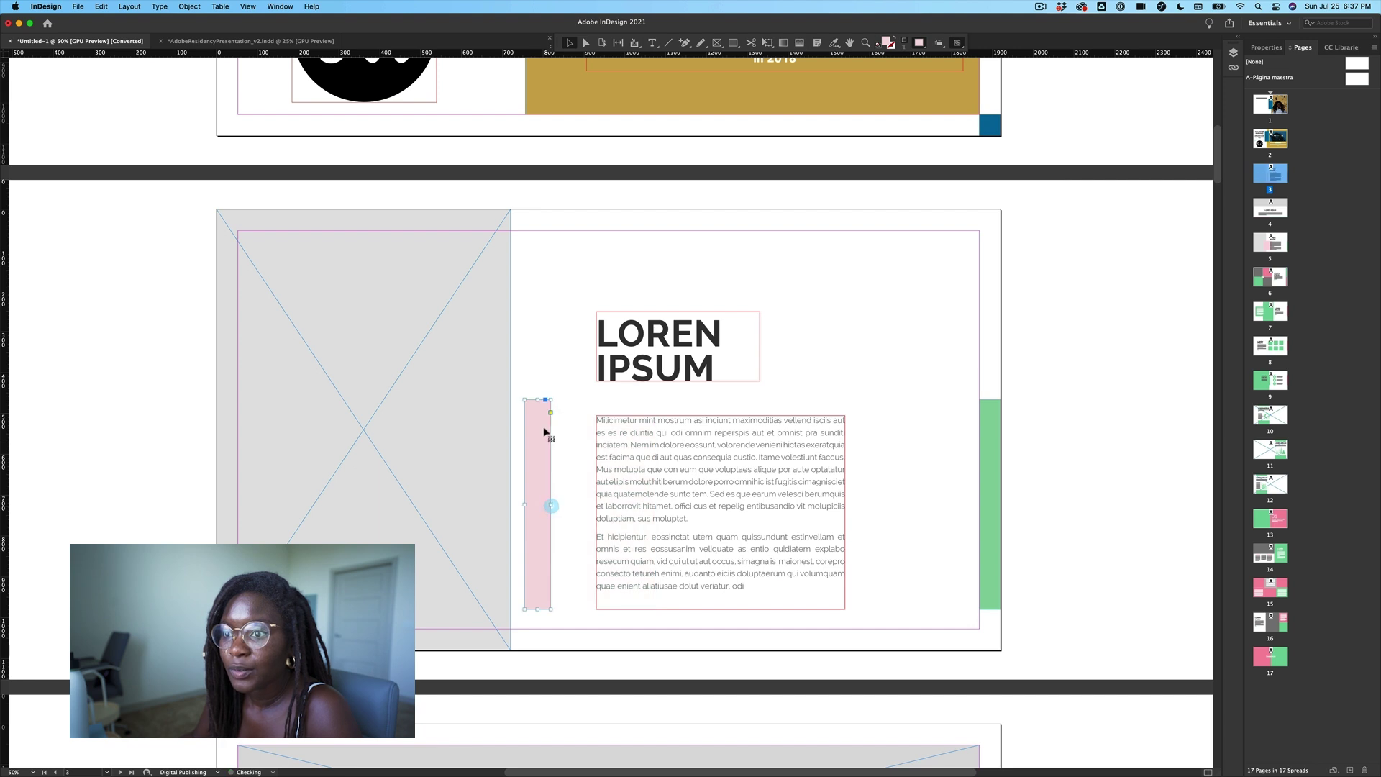
pyautogui.moveTo(536, 394); pyautogui.dragTo(540, 210)
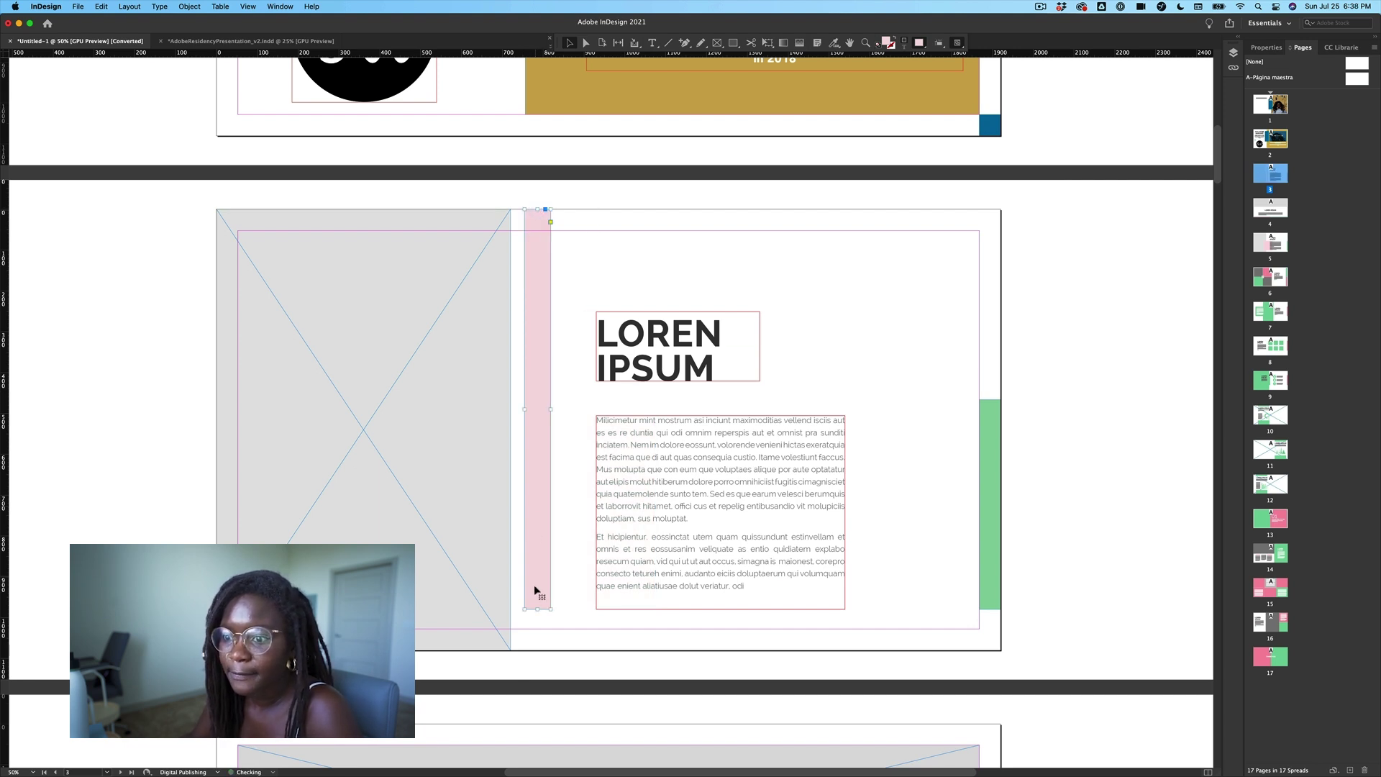
pyautogui.moveTo(536, 608); pyautogui.dragTo(536, 650)
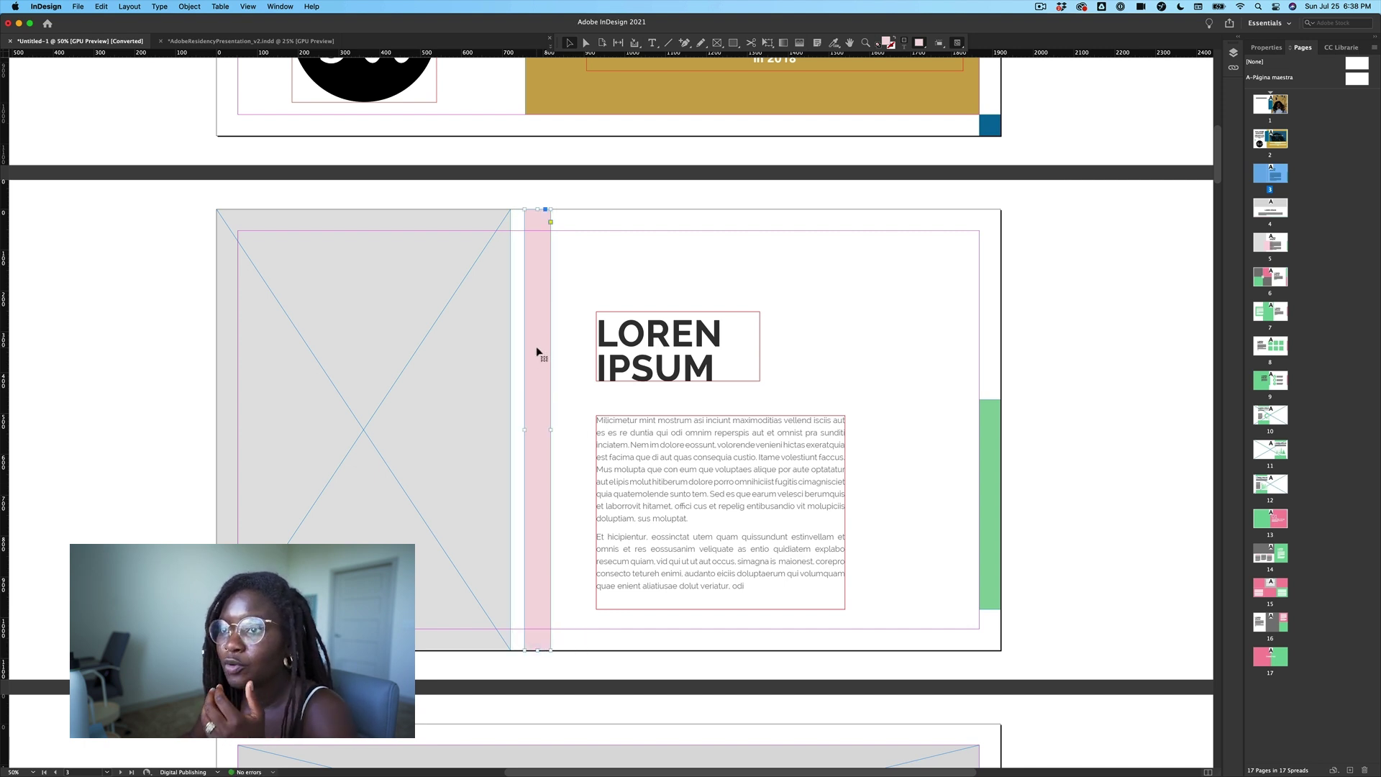
pyautogui.scroll(10, 561, 332)
# - Recolour the pink strip with the bio slide's blue, hex 007dae
pyautogui.click(524, 280)
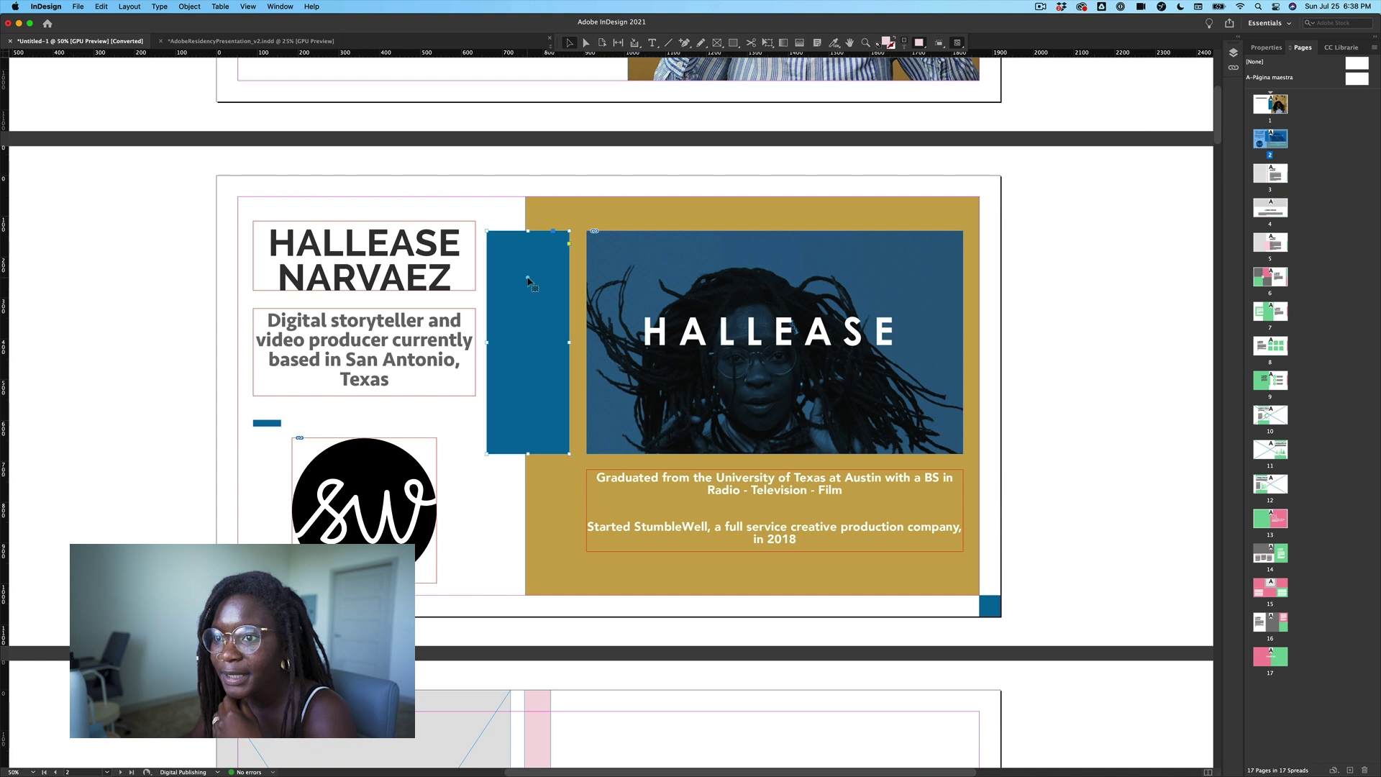
pyautogui.click(1279, 49)
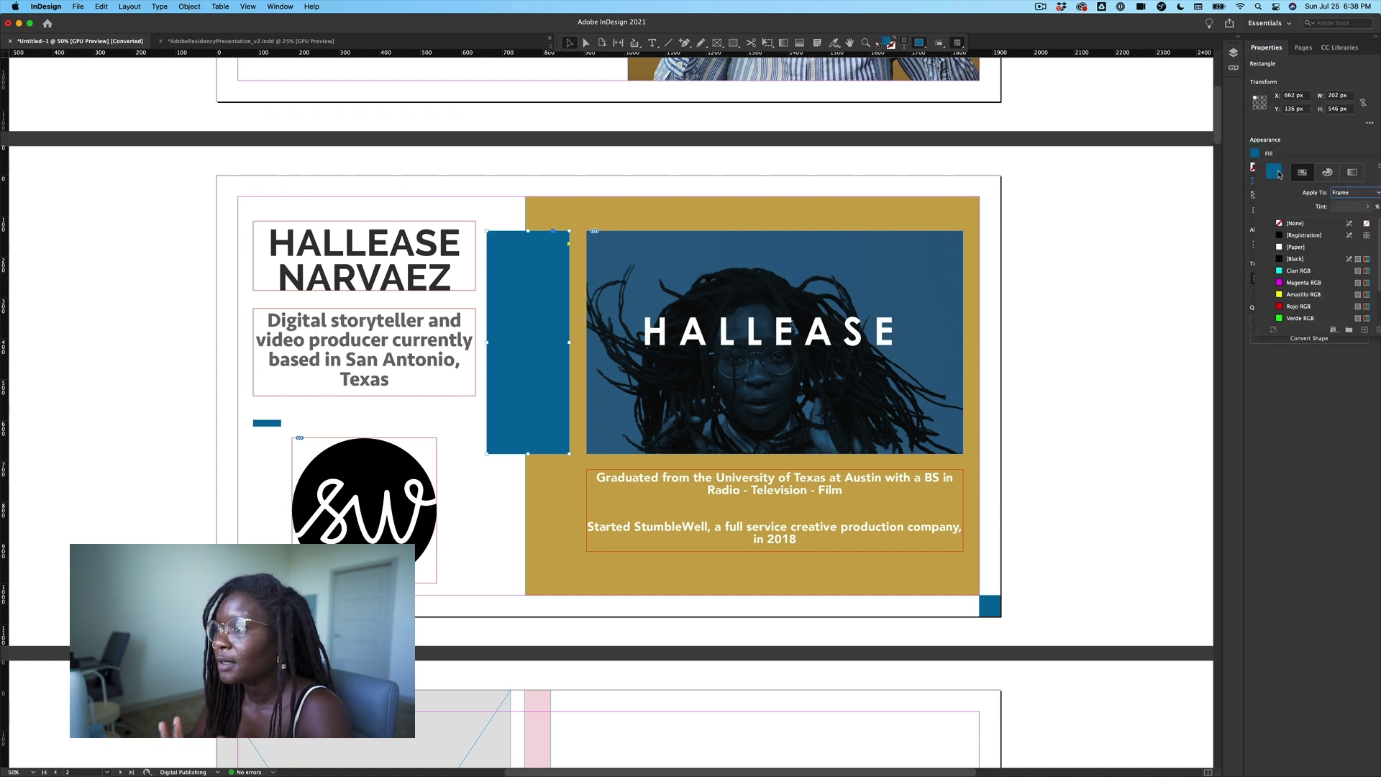
pyautogui.doubleClick(1255, 153)
pyautogui.doubleClick(743, 475)
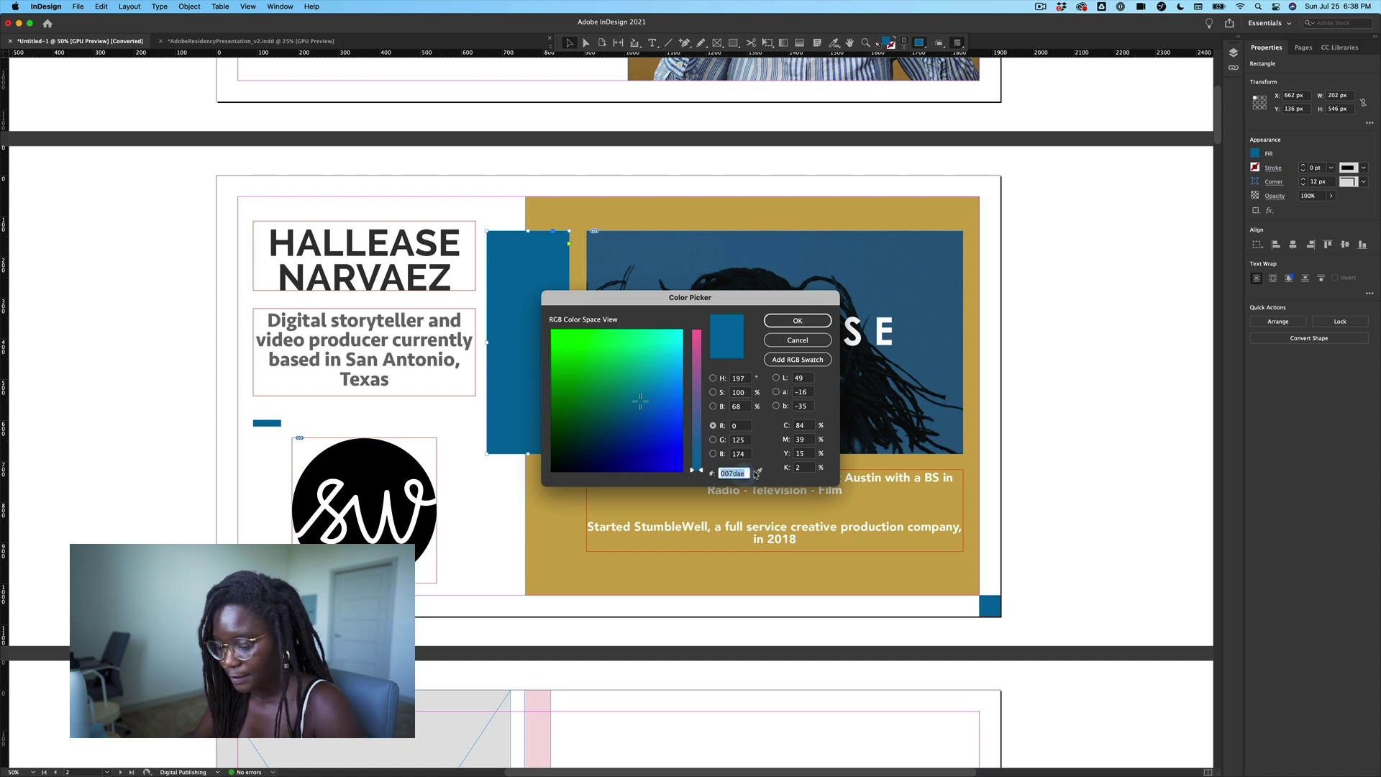
pyautogui.press('super+c')
pyautogui.click(797, 320)
pyautogui.scroll(-5, 704, 427)
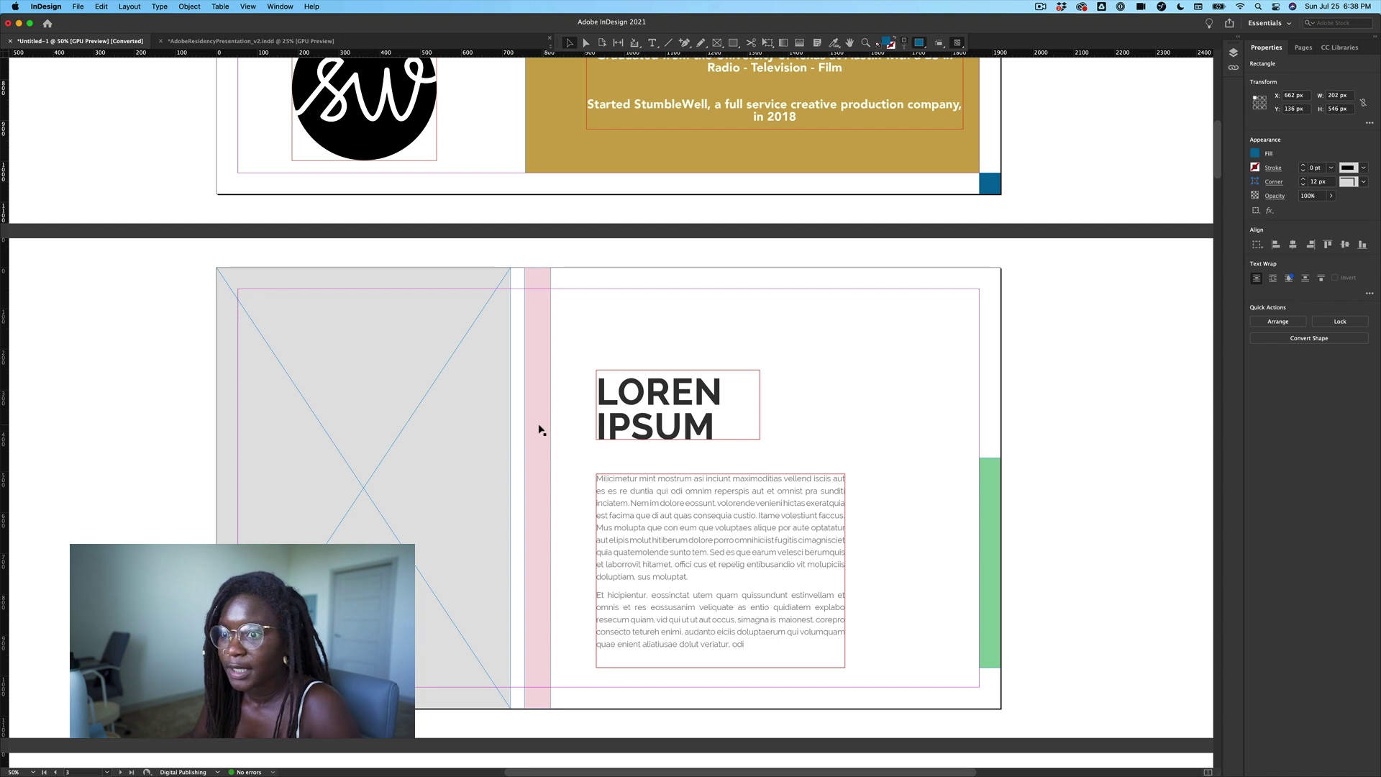
pyautogui.click(547, 429)
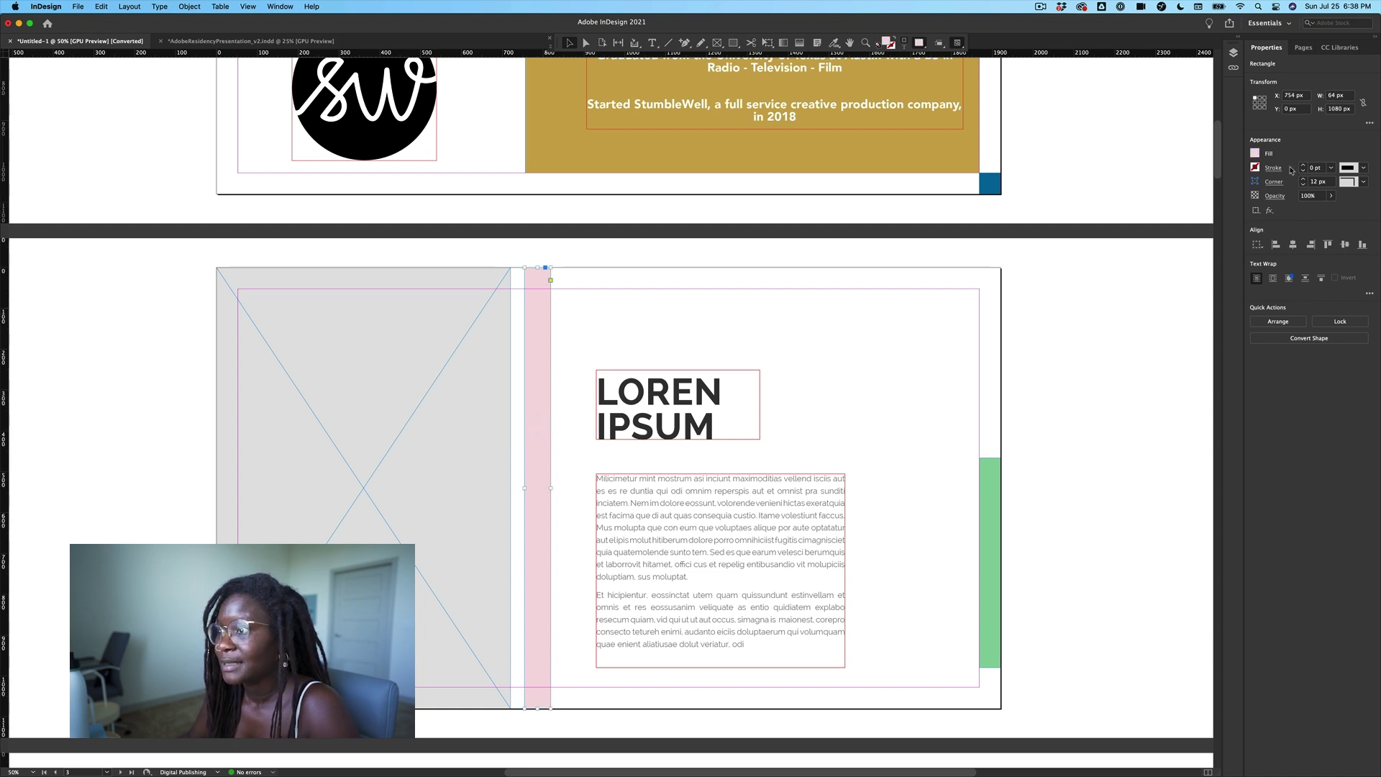
pyautogui.doubleClick(1254, 153)
pyautogui.doubleClick(741, 471)
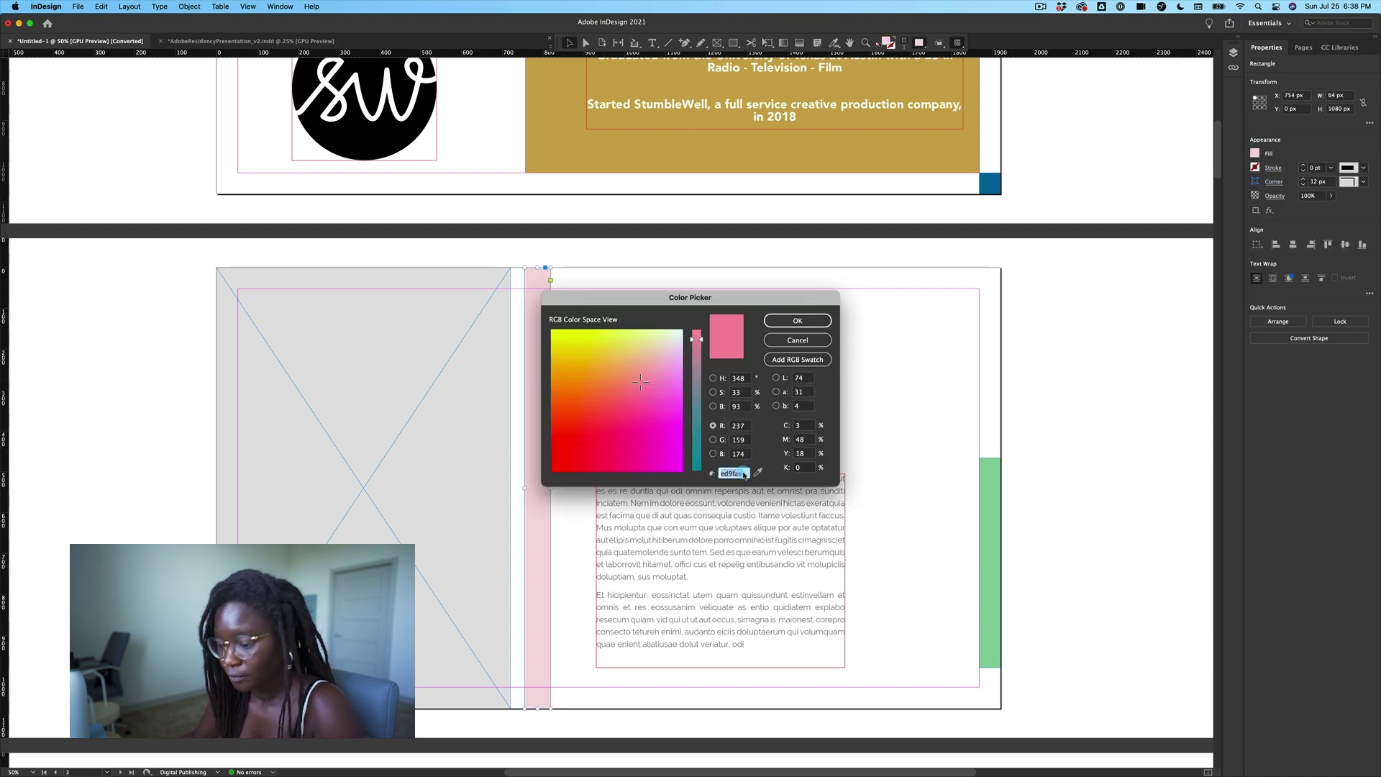
pyautogui.press('super+v')
pyautogui.click(795, 322)
pyautogui.scroll(3, 608, 314)
# - Change the green side bar to the bio slide's gold, hex d6b760
pyautogui.click(904, 288)
pyautogui.click(1255, 153)
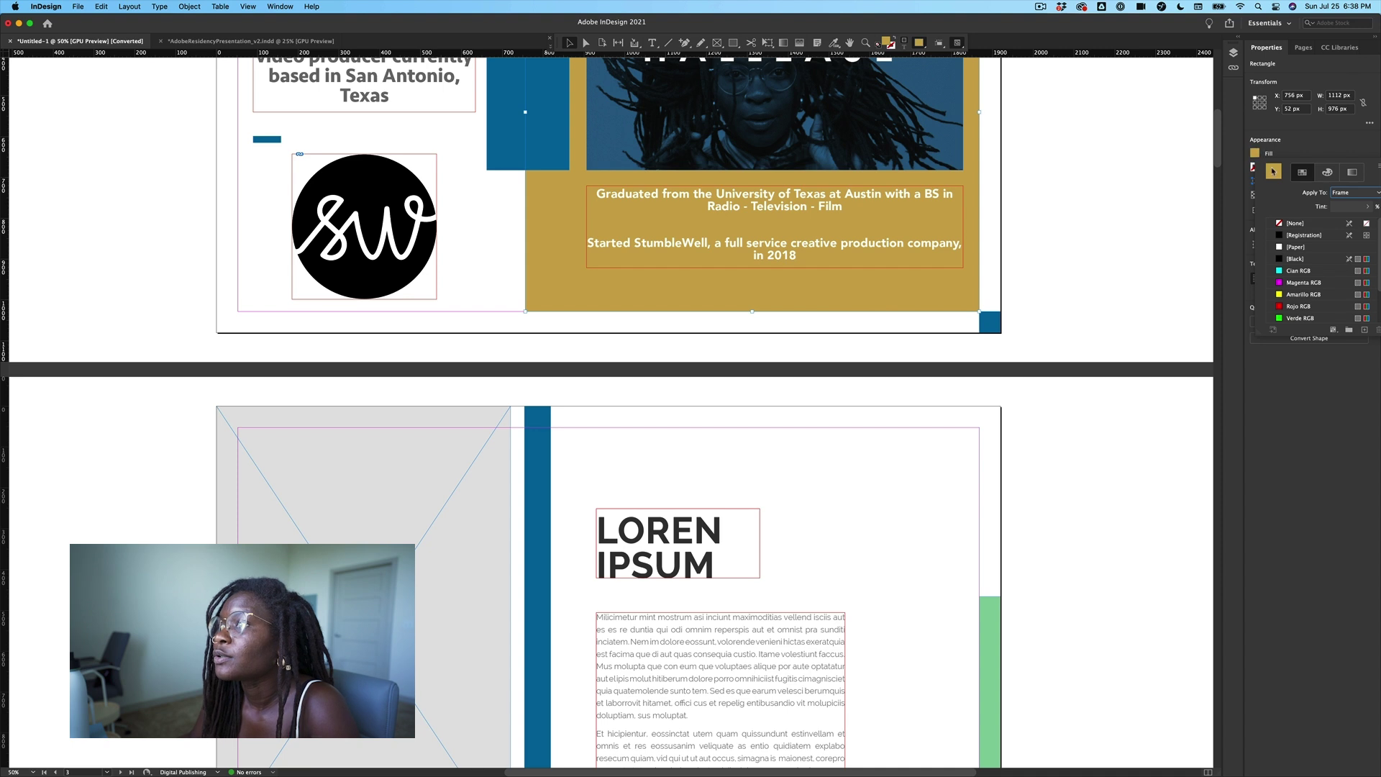
pyautogui.click(1273, 171)
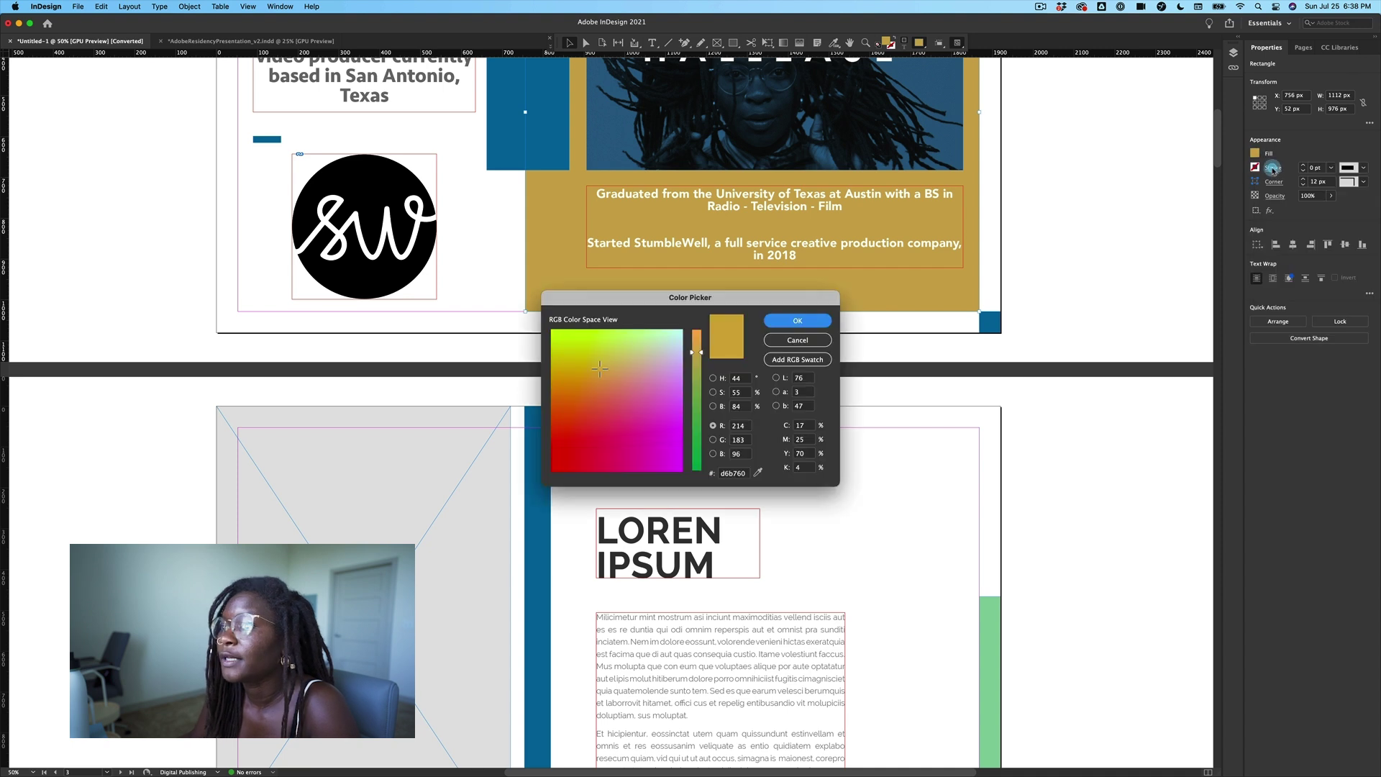
pyautogui.doubleClick(741, 474)
pyautogui.press('super+c')
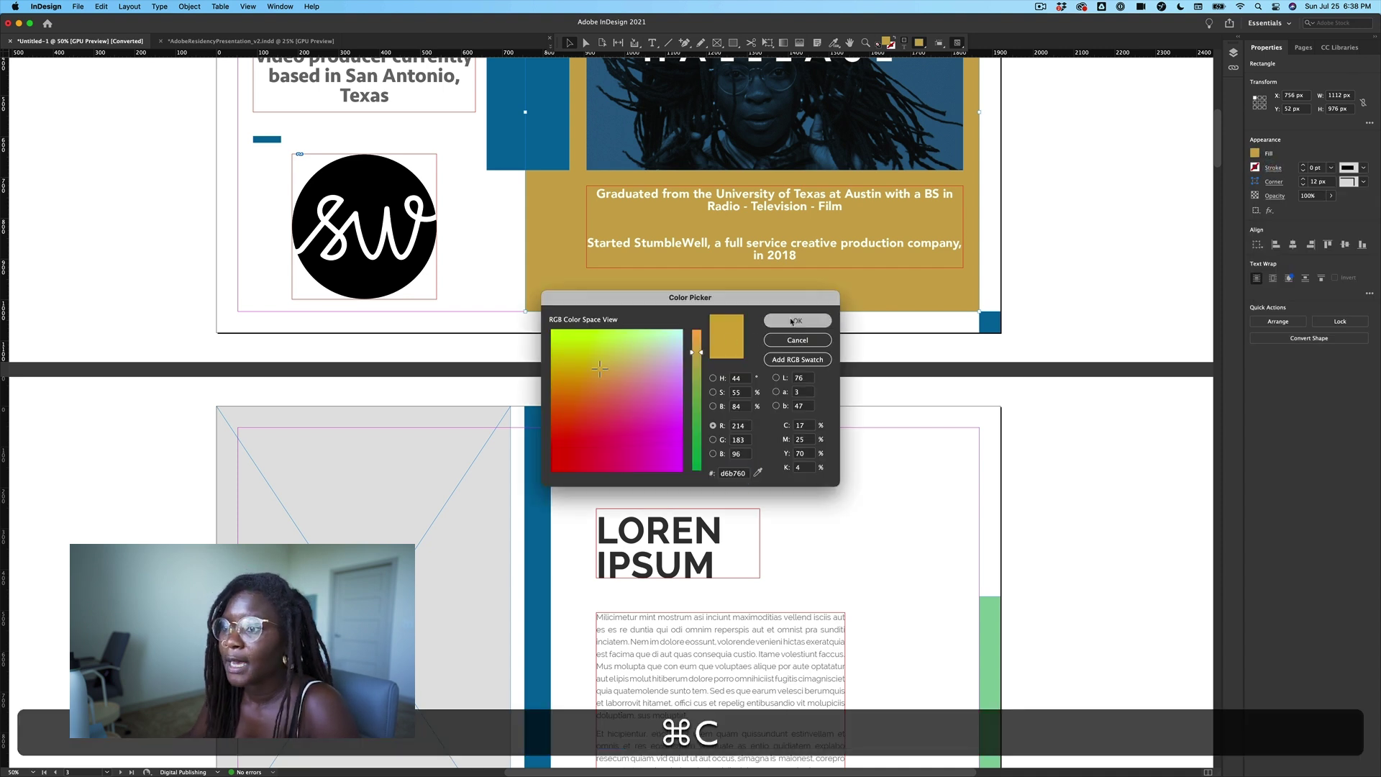
pyautogui.click(795, 321)
pyautogui.scroll(-3, 899, 503)
pyautogui.click(990, 642)
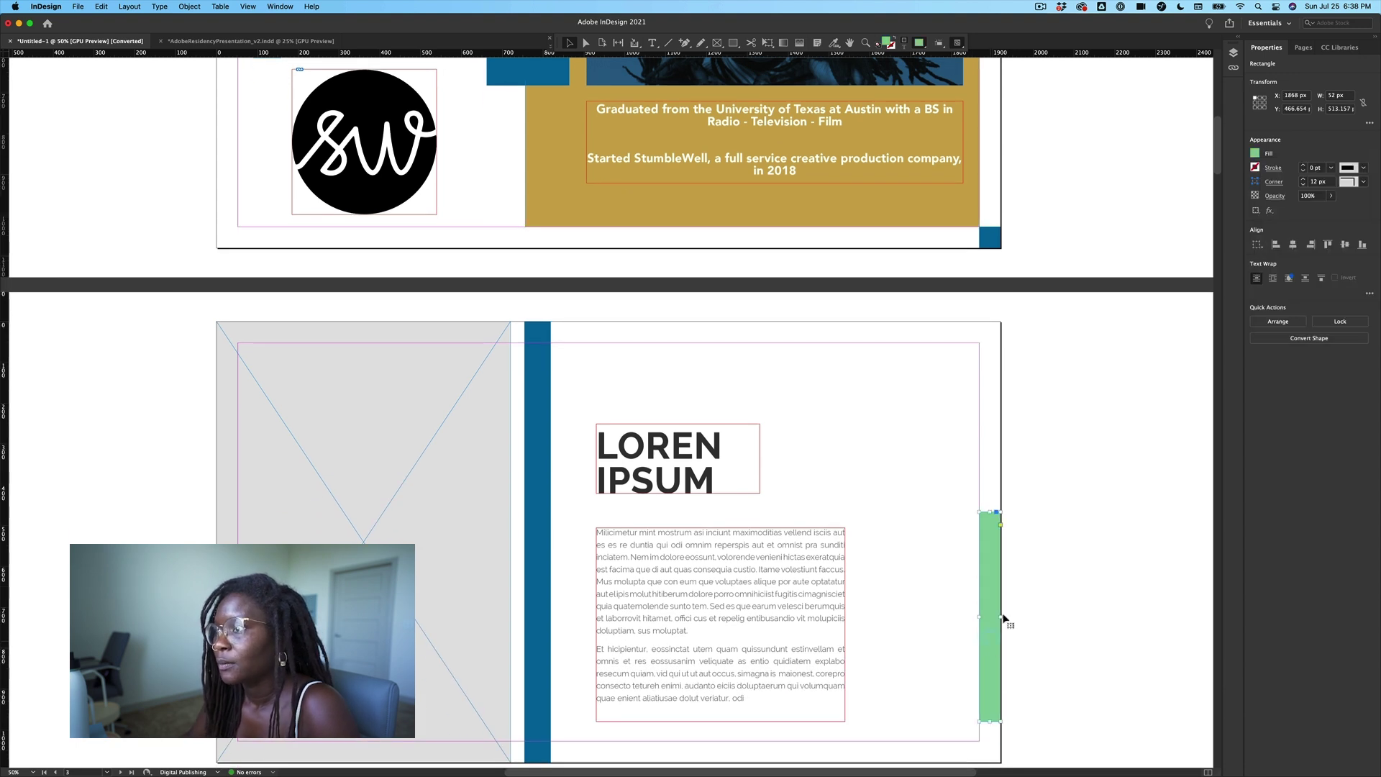
pyautogui.click(1255, 153)
pyautogui.click(1273, 171)
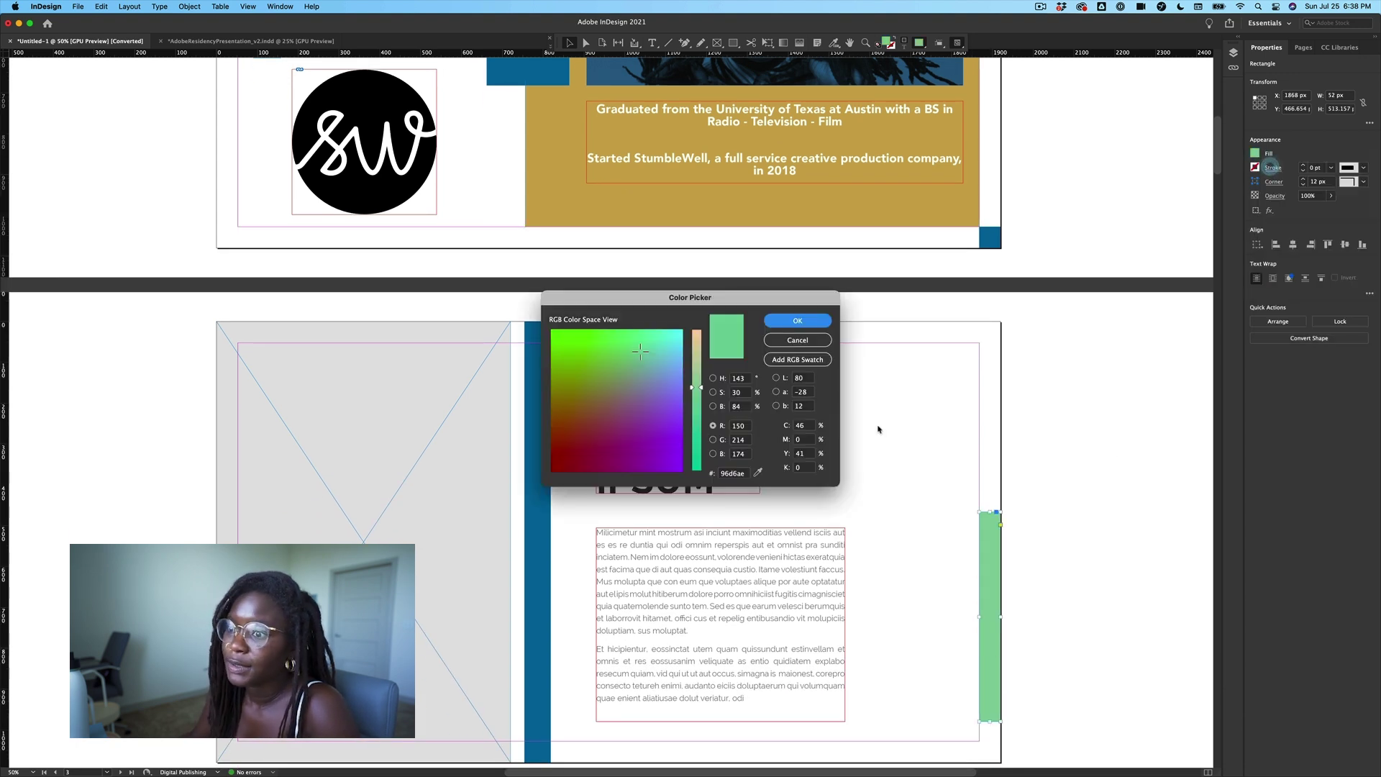
pyautogui.doubleClick(733, 473)
pyautogui.press('super+v')
pyautogui.click(797, 321)
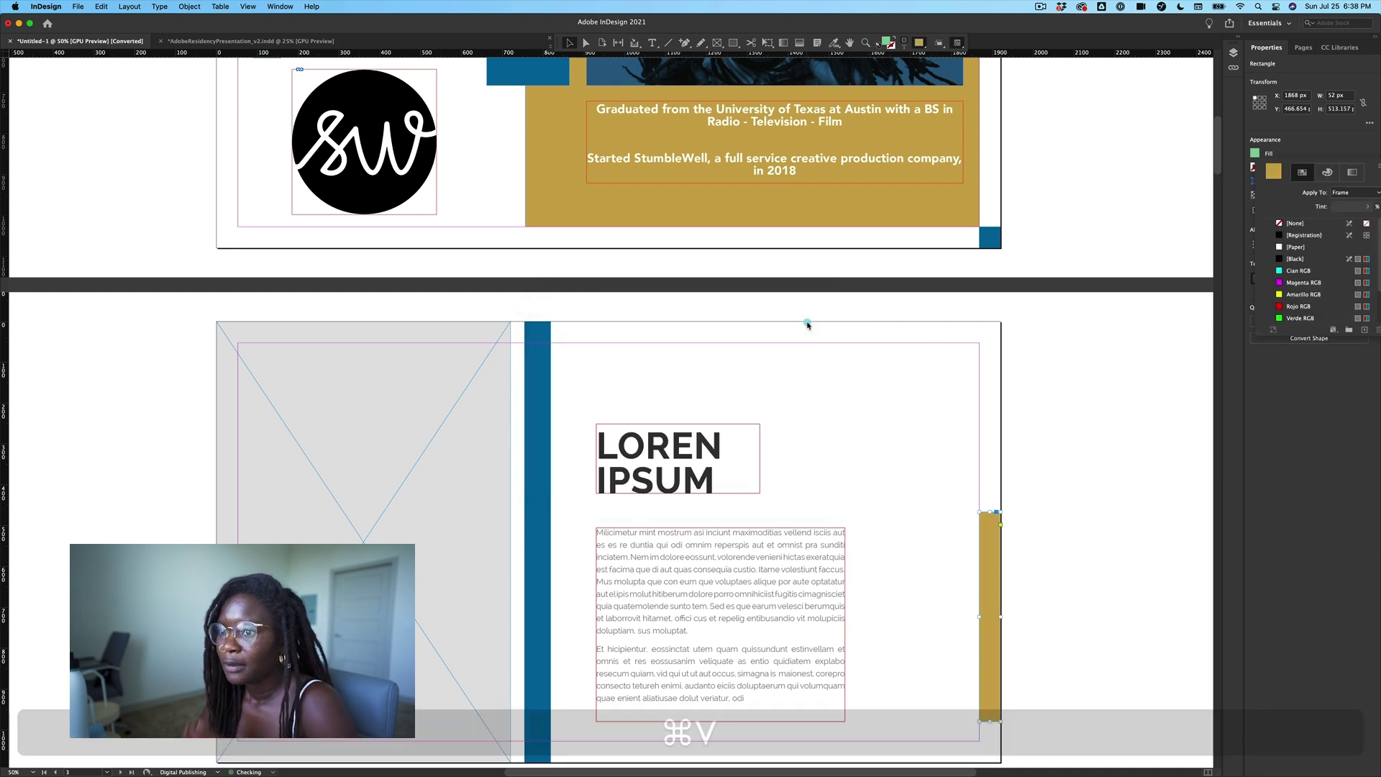
pyautogui.scroll(-3, 856, 408)
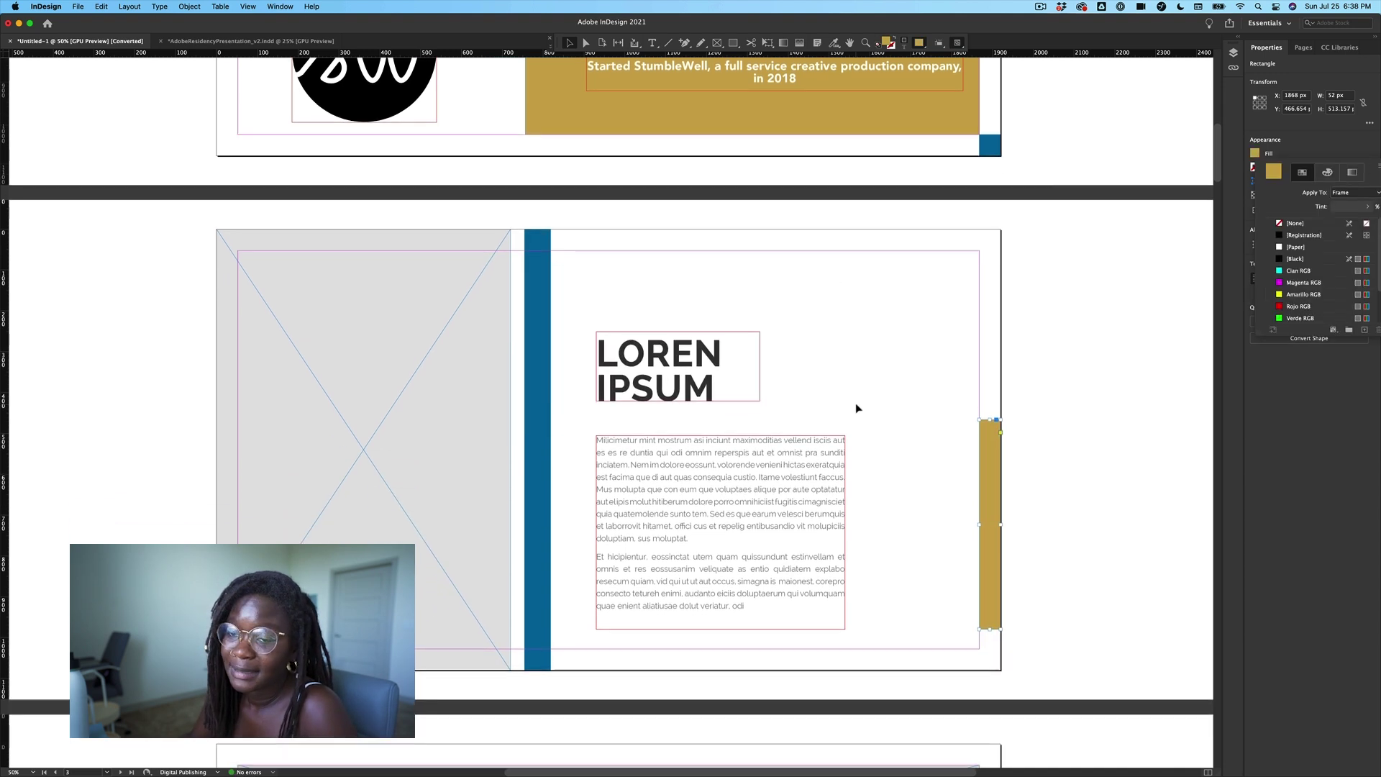
pyautogui.click(400, 351)
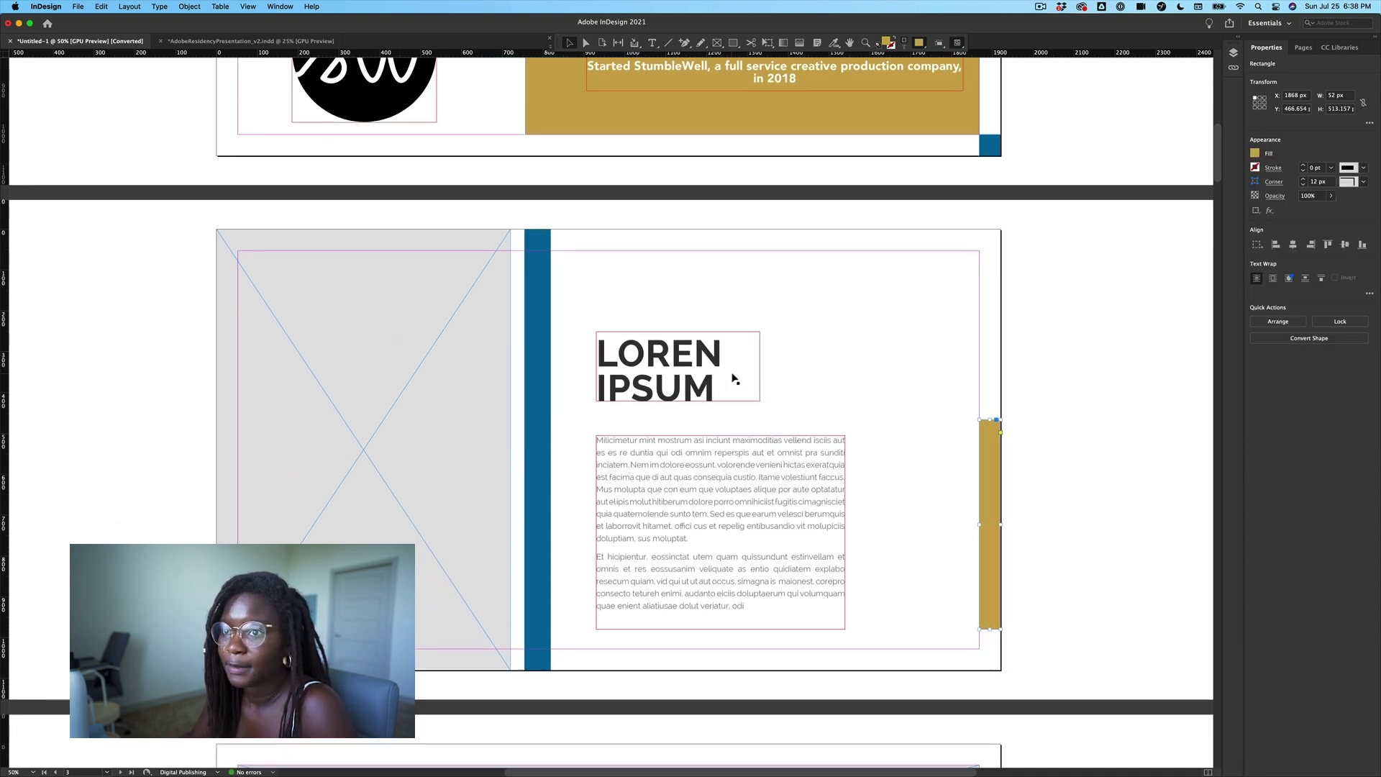
pyautogui.scroll(10, 732, 378)
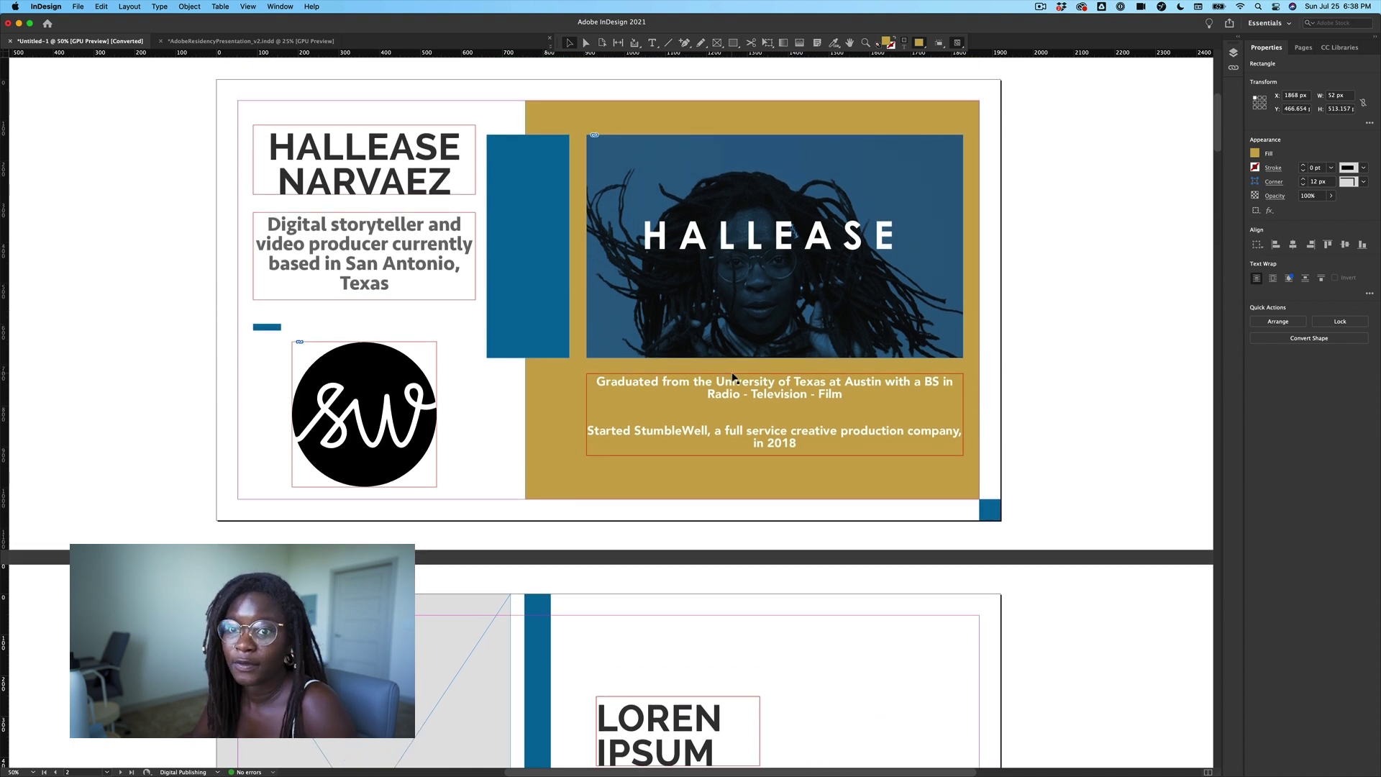
pyautogui.scroll(-8, 734, 367)
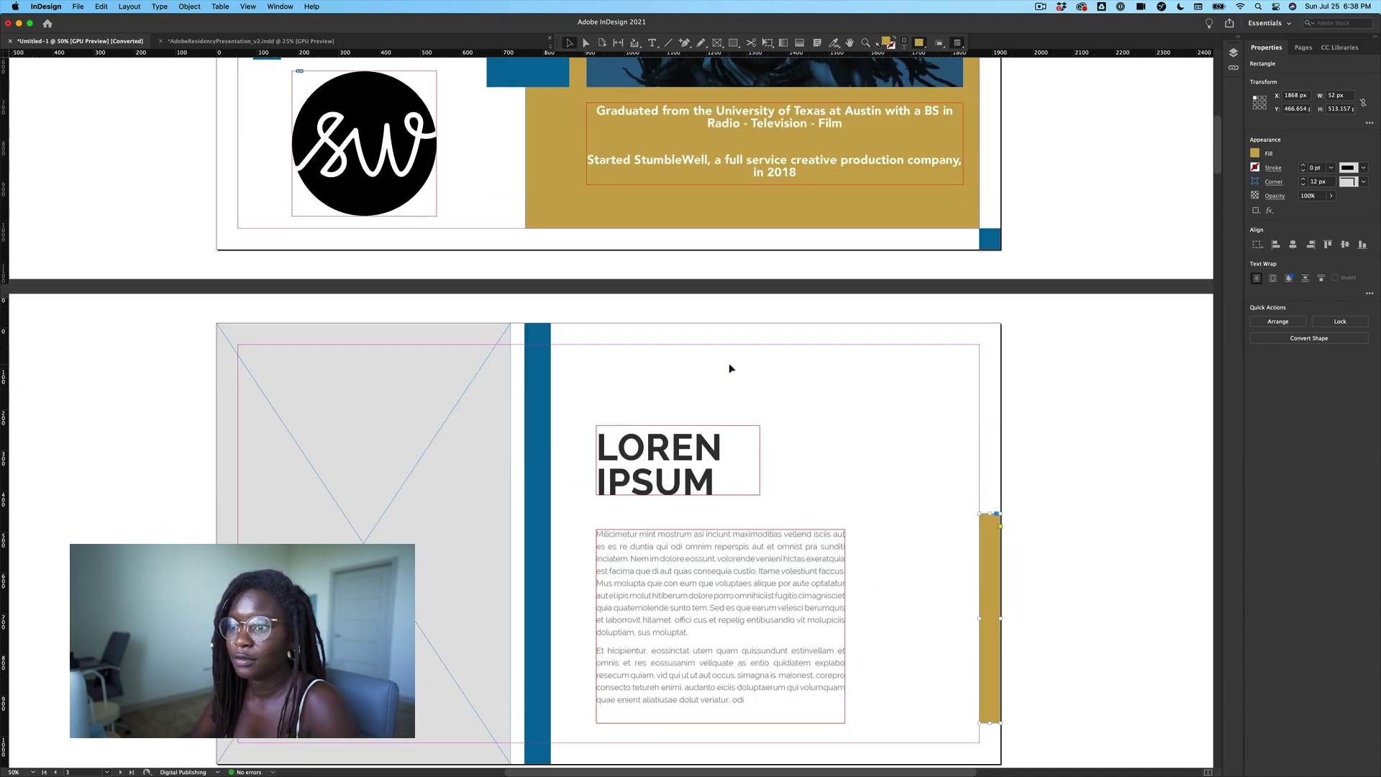
# - Replace the LOREN IPSUM heading with the two-line 'TRYNA BE SOMEBODY A VIDEO PODCAST' title
pyautogui.doubleClick(714, 441)
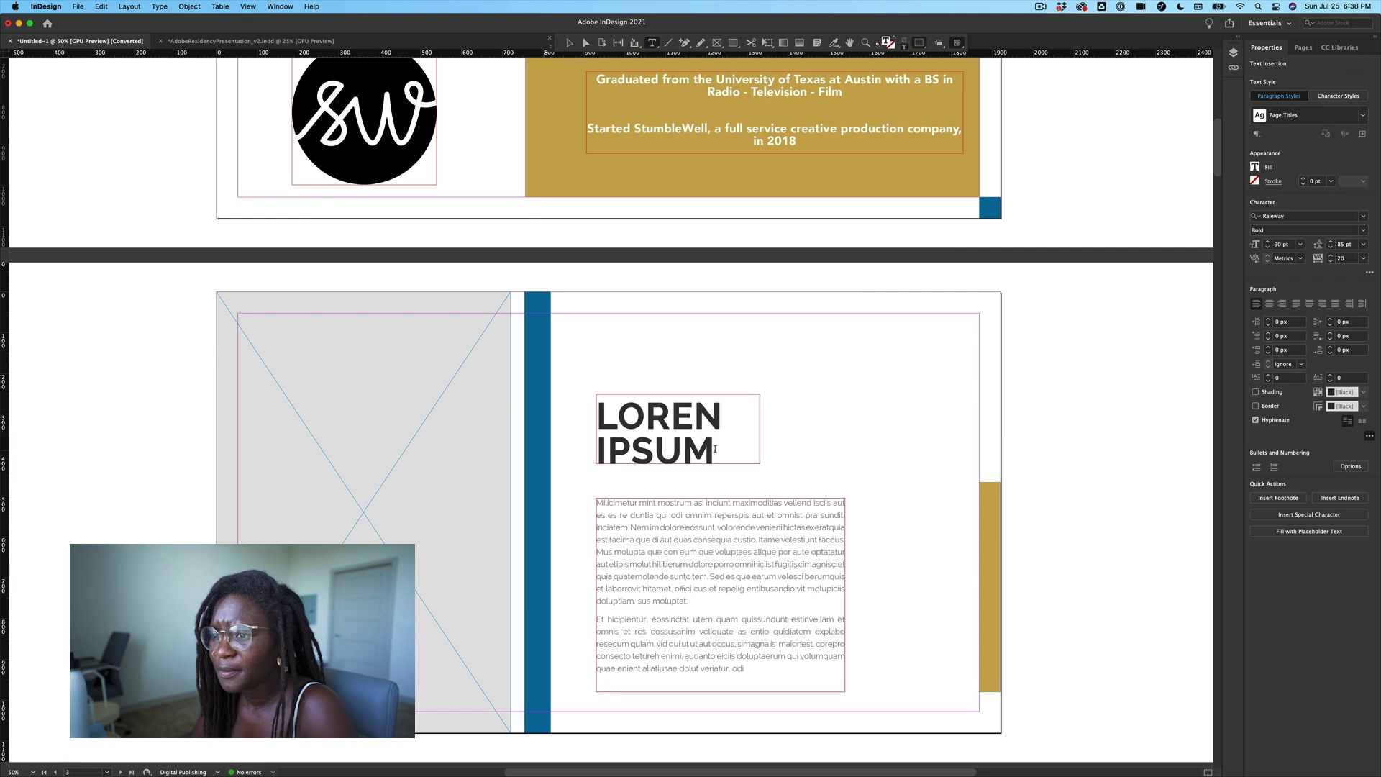
pyautogui.moveTo(714, 440); pyautogui.dragTo(582, 415)
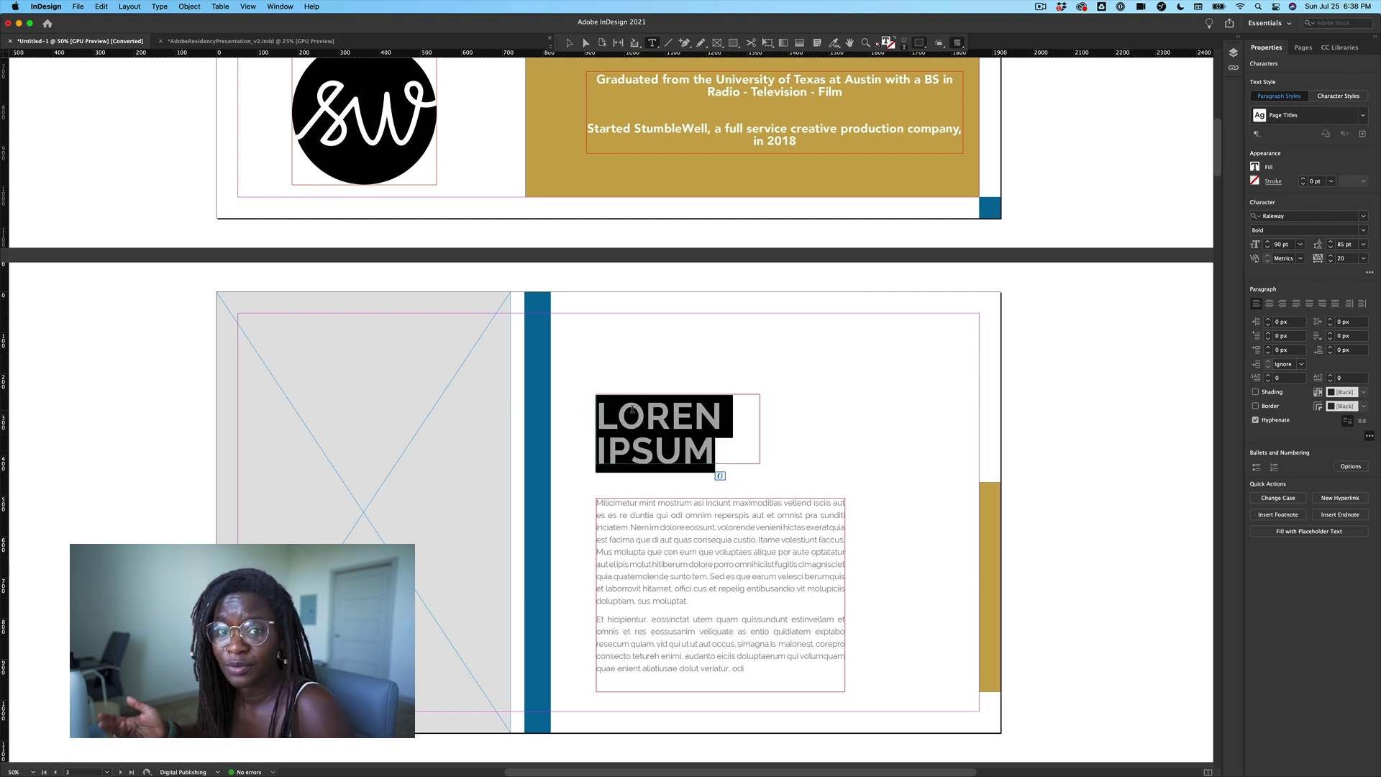
pyautogui.press('BackSpace')
pyautogui.write('TRYNA BE SO-')
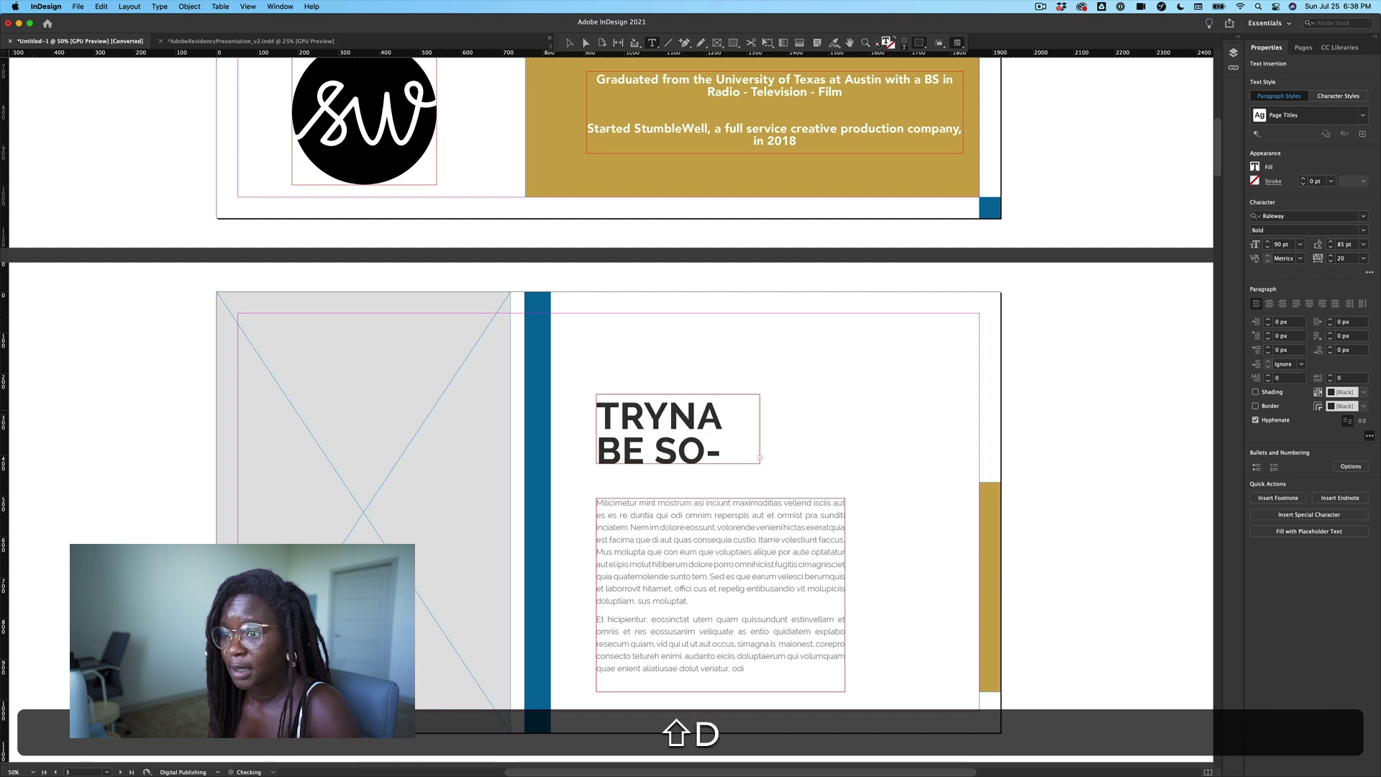
pyautogui.press('Return')
pyautogui.hotkey('shift', 'Return')
pyautogui.write('I AT')
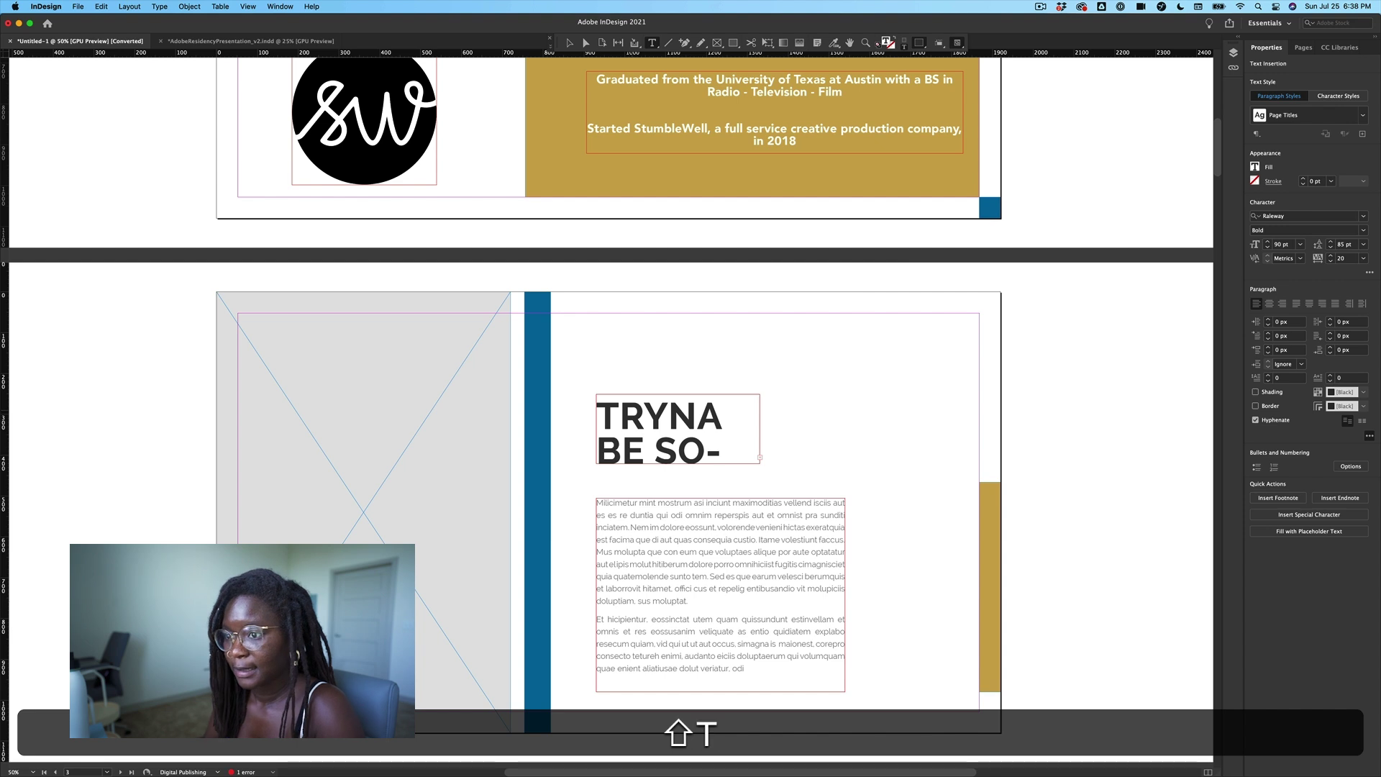
pyautogui.press('Escape')
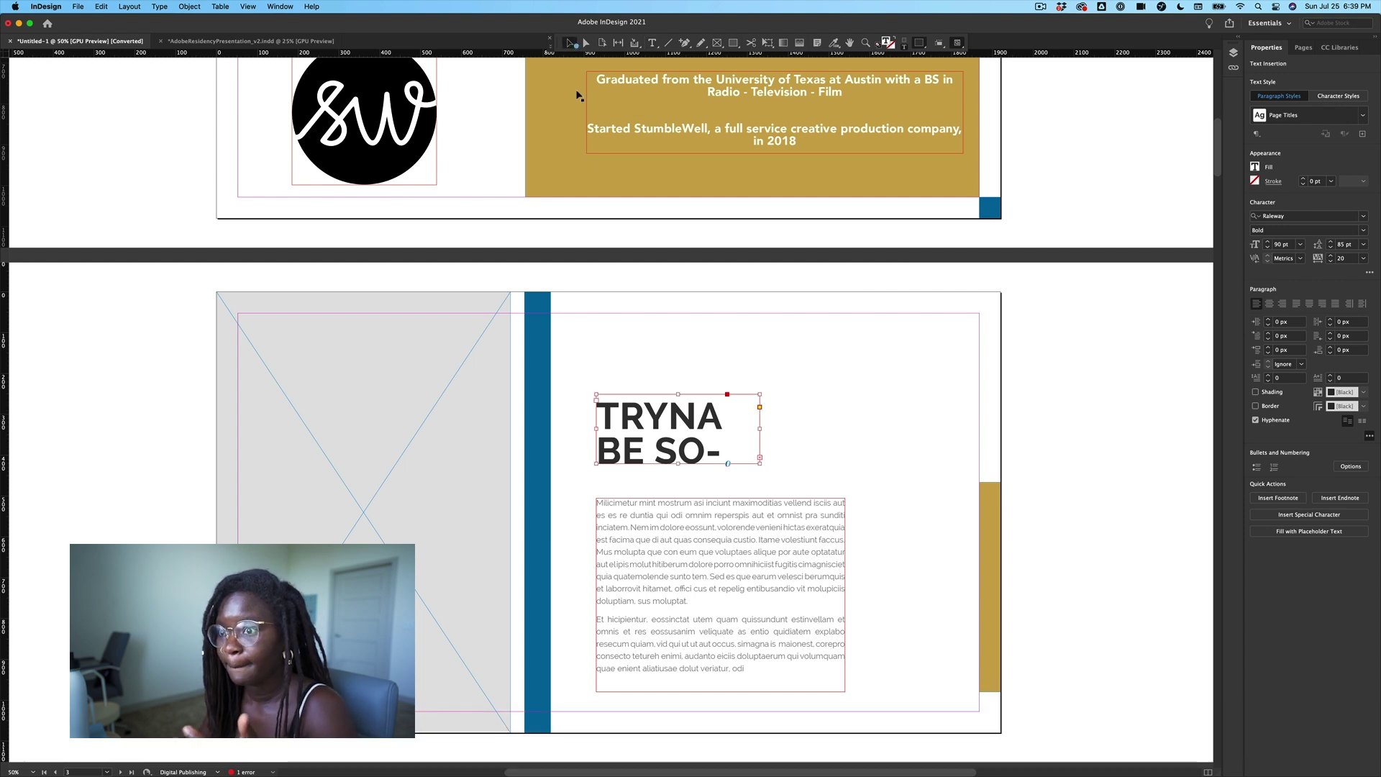
# - Move the heading frame to the top margin, widen it to 1000 px, and make it slightly taller
pyautogui.moveTo(658, 414); pyautogui.dragTo(622, 333)
pyautogui.moveTo(724, 347); pyautogui.dragTo(979, 343)
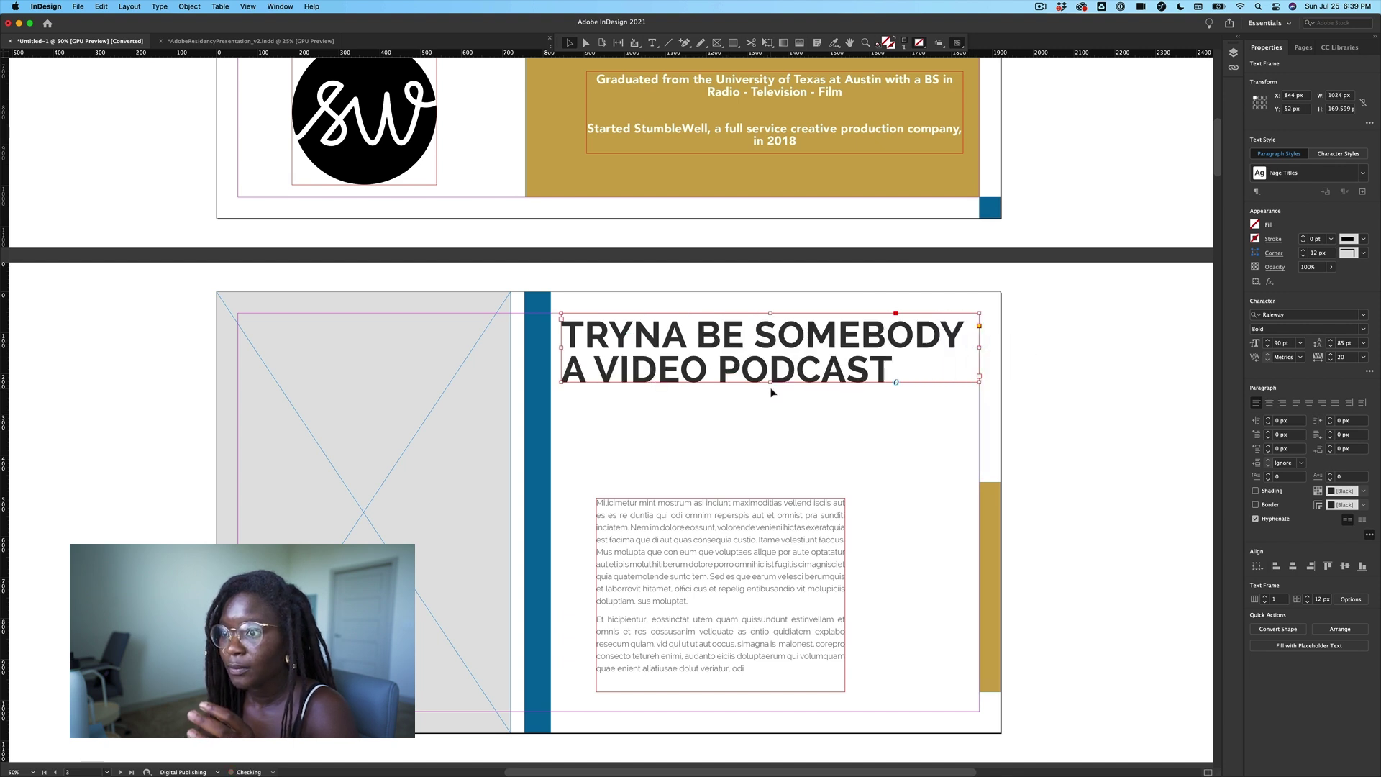
pyautogui.moveTo(770, 381); pyautogui.dragTo(770, 394)
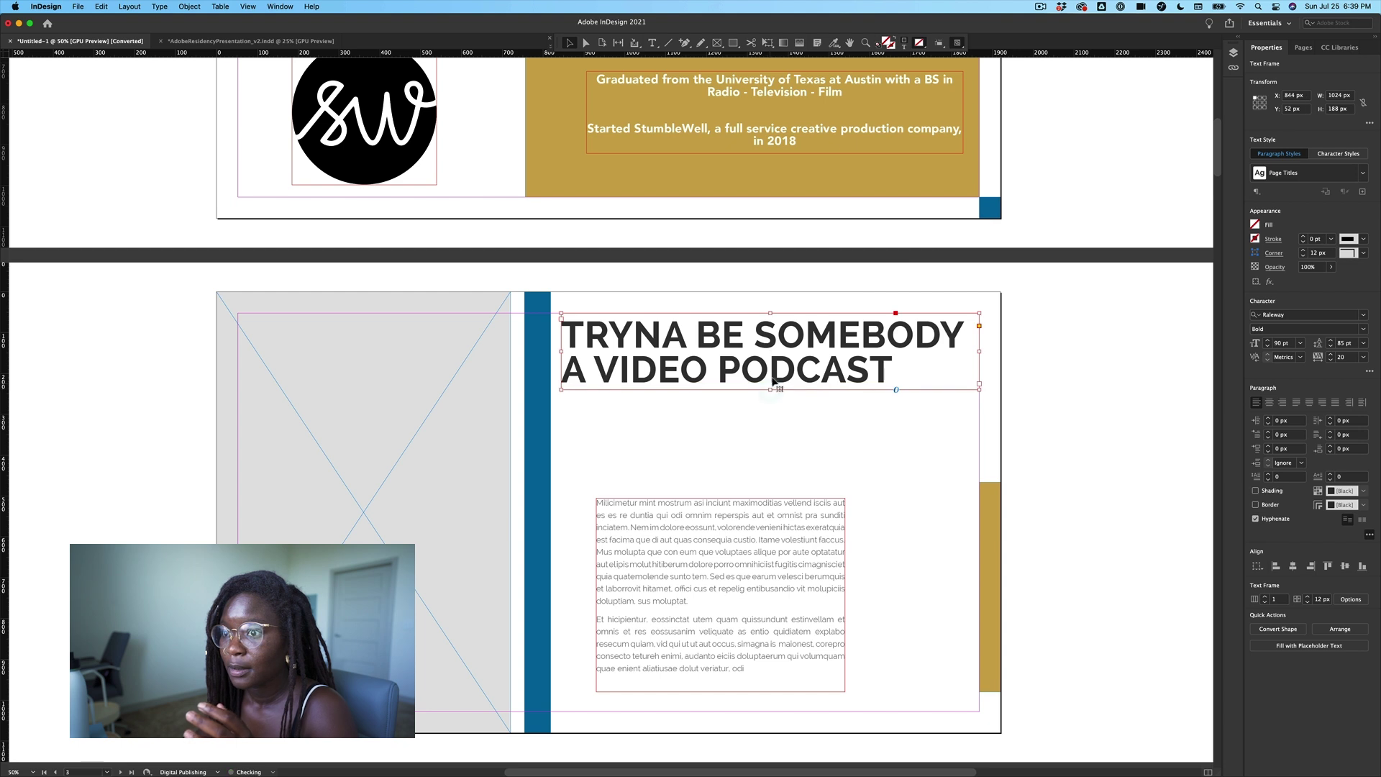
# - Move the body text frame up under the title and resize it to 944 px wide, 740 px tall
pyautogui.click(720, 529)
pyautogui.moveTo(723, 559); pyautogui.dragTo(716, 472)
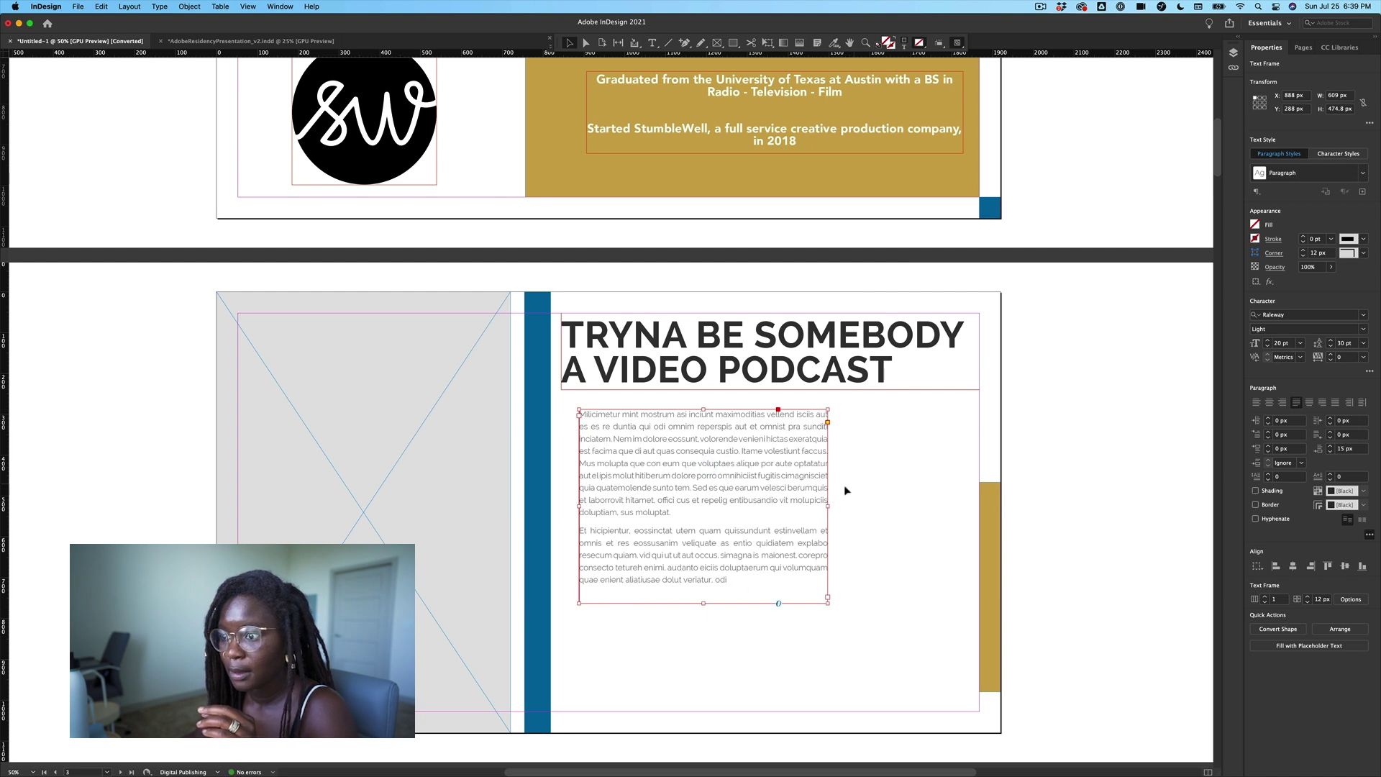
pyautogui.moveTo(830, 507); pyautogui.dragTo(979, 503)
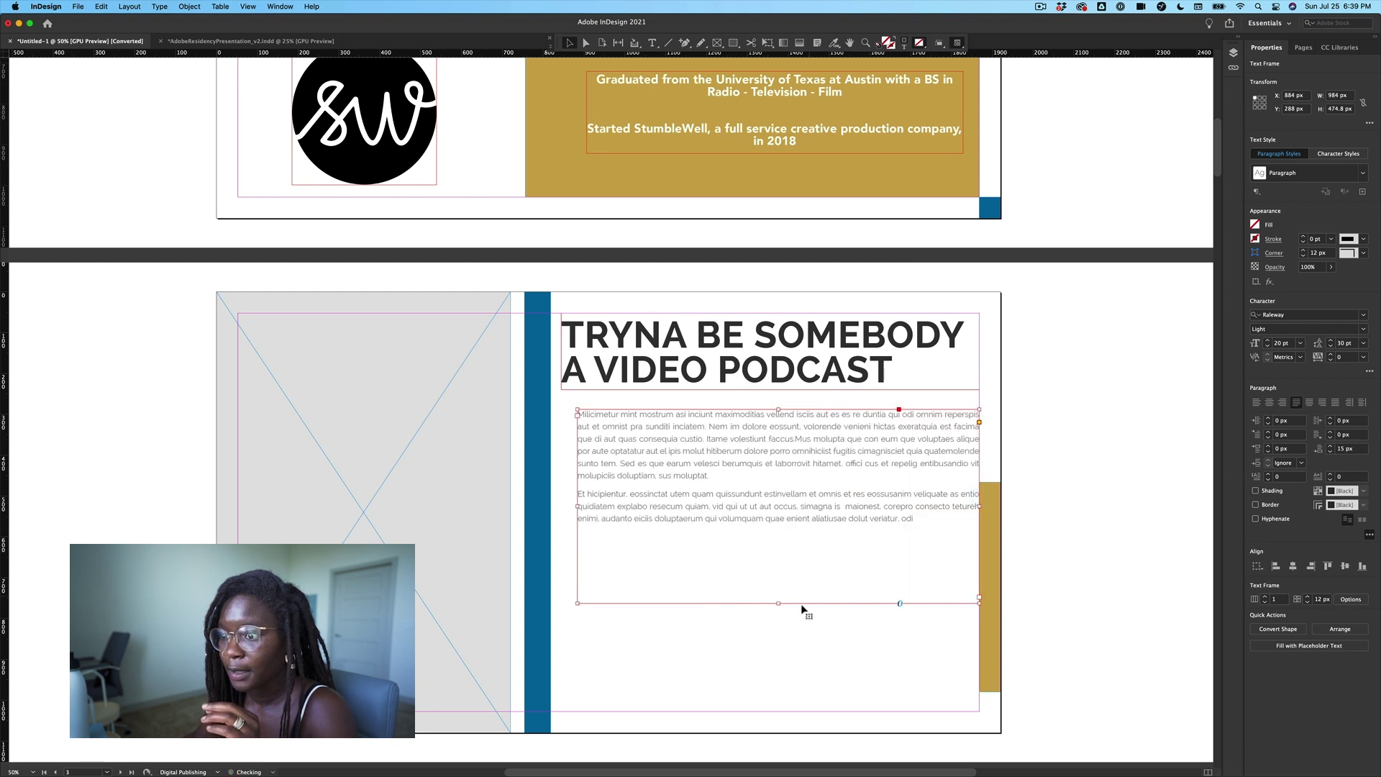
pyautogui.moveTo(777, 601); pyautogui.dragTo(780, 711)
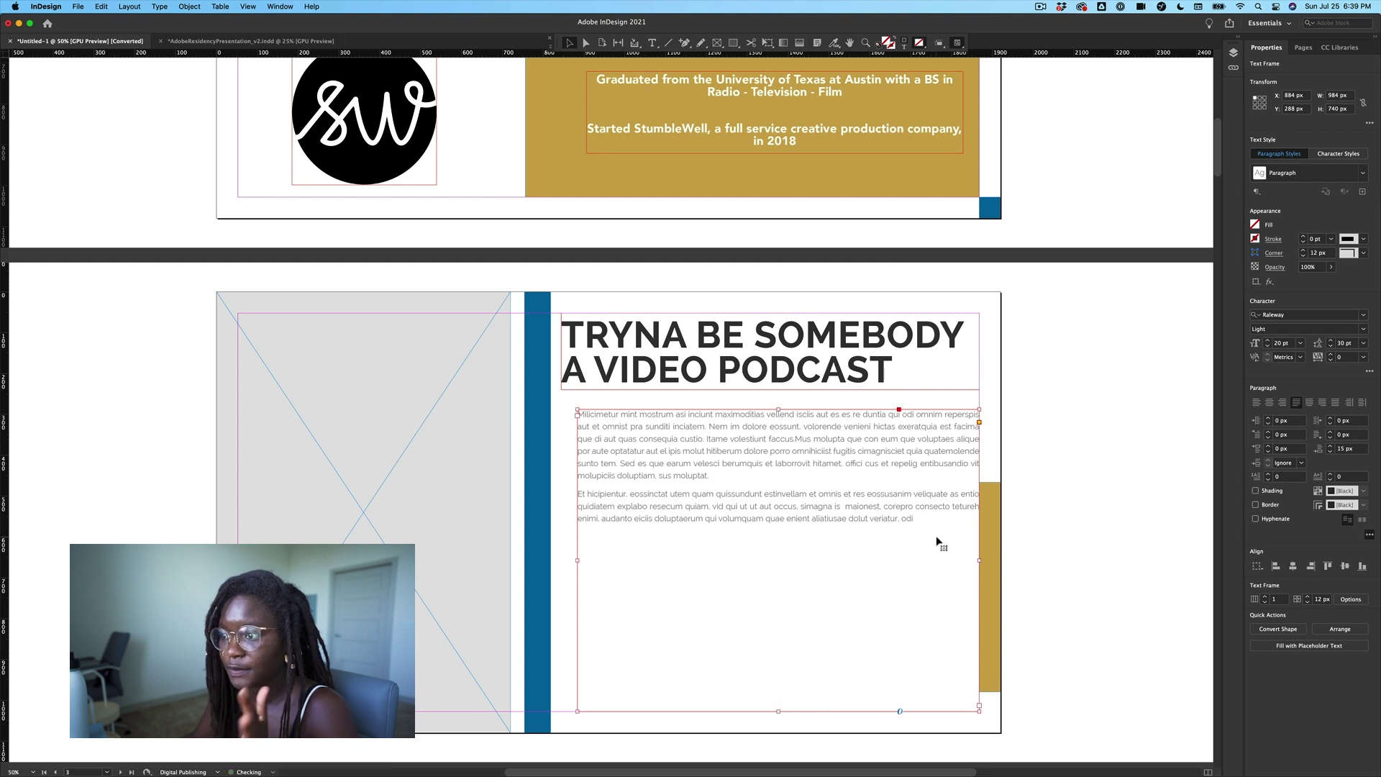
pyautogui.moveTo(978, 559); pyautogui.dragTo(962, 560)
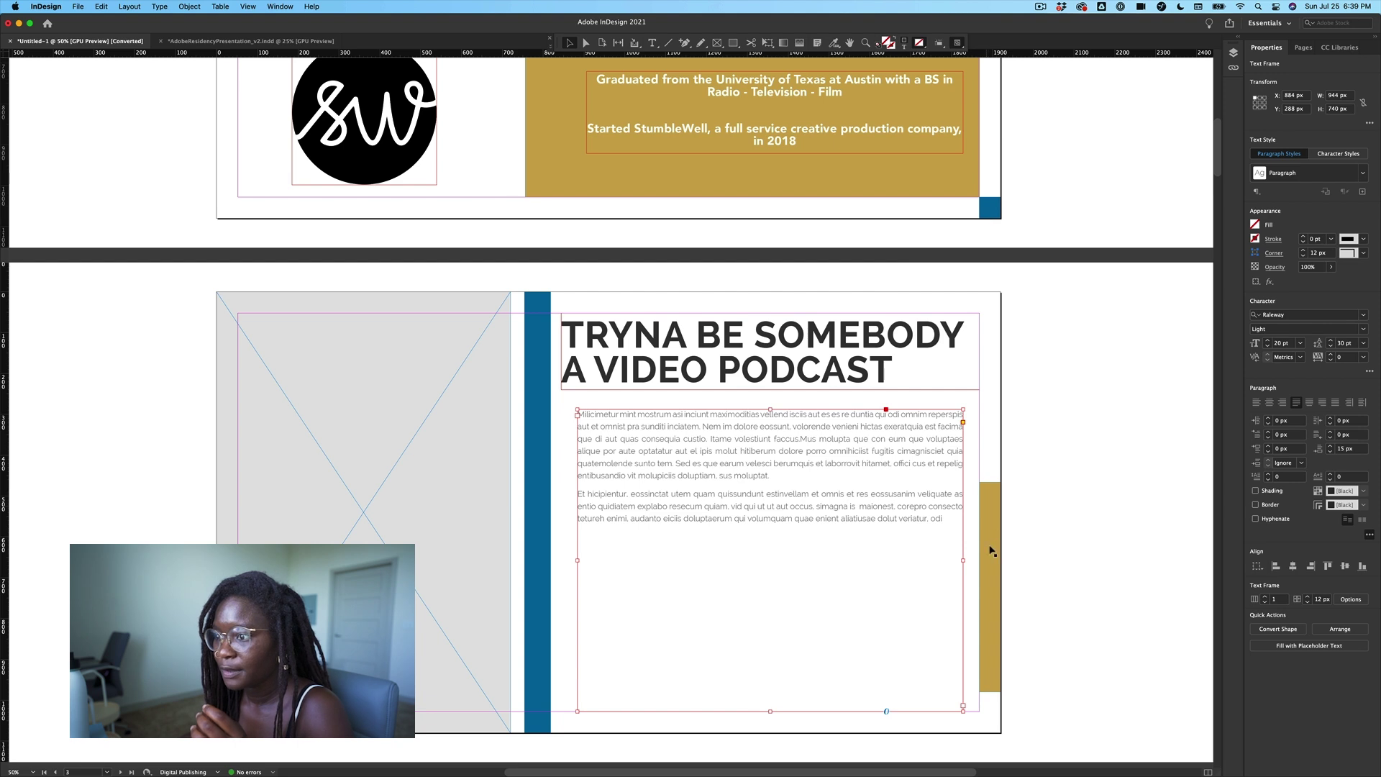
# - Delete all the placeholder lorem text inside the body text frame
pyautogui.doubleClick(944, 519)
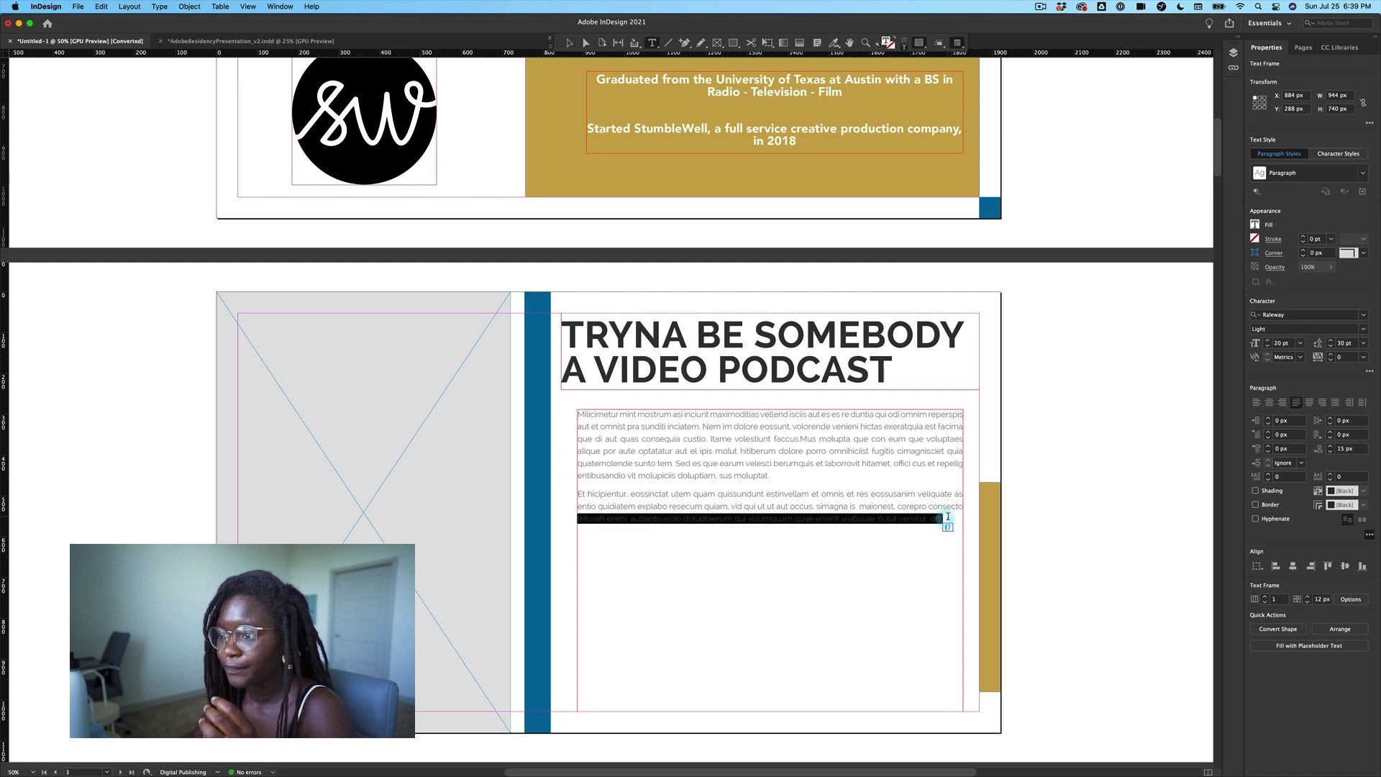
pyautogui.moveTo(942, 519); pyautogui.dragTo(573, 417)
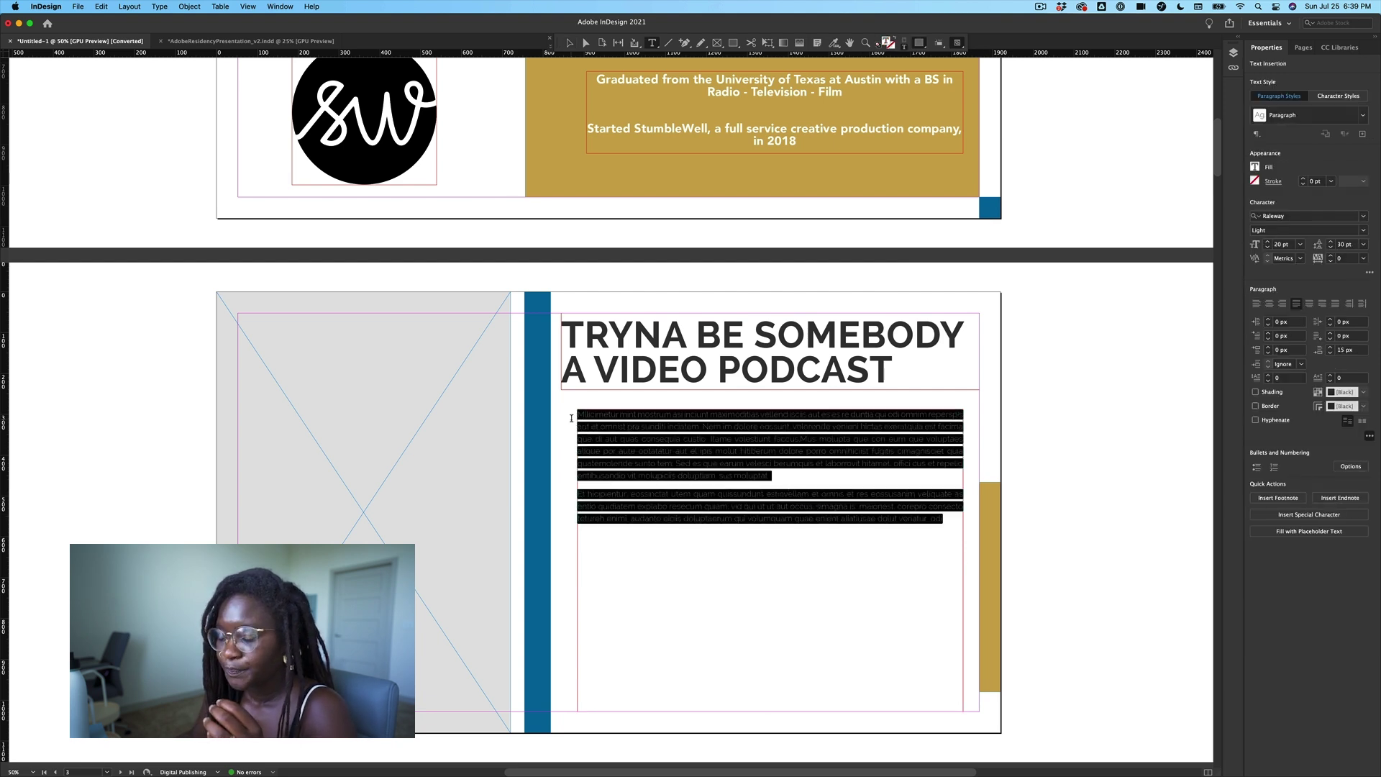
pyautogui.press('BackSpace')
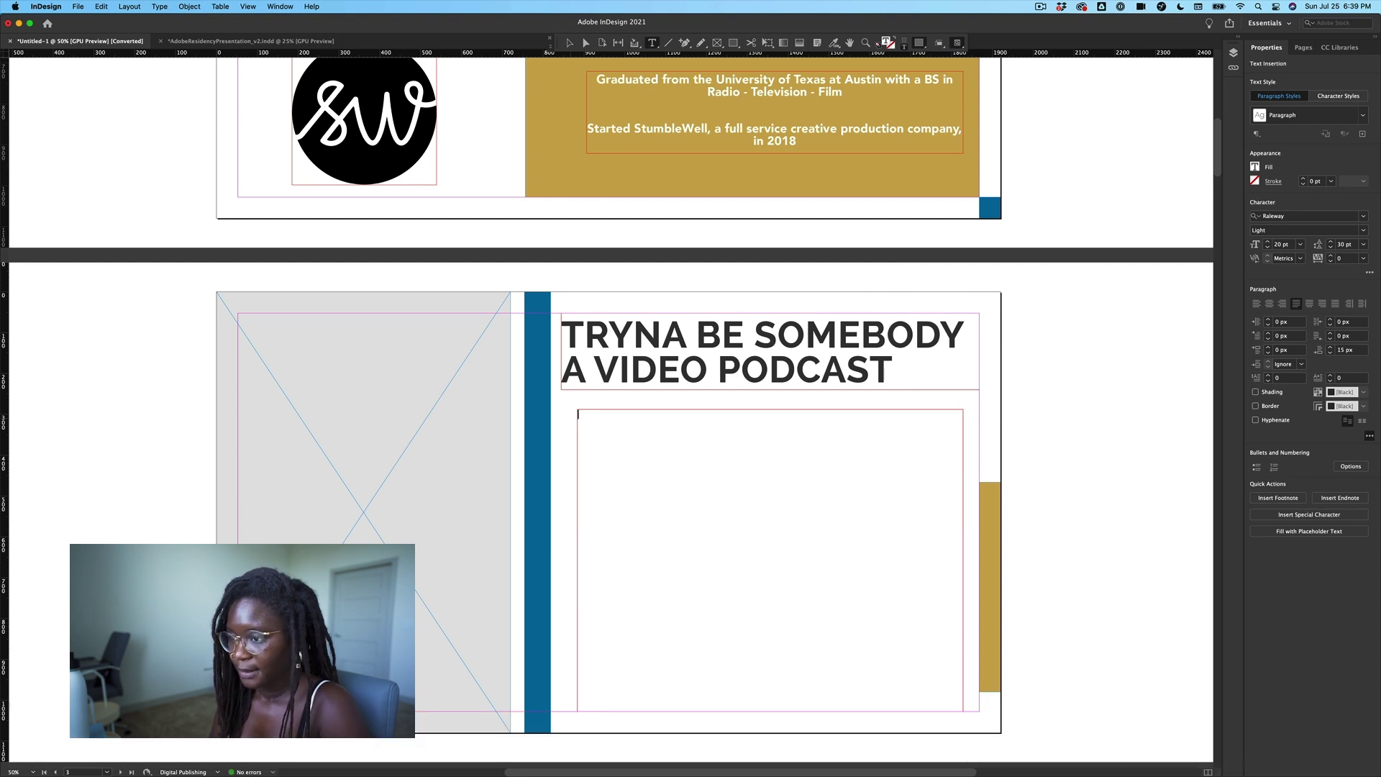
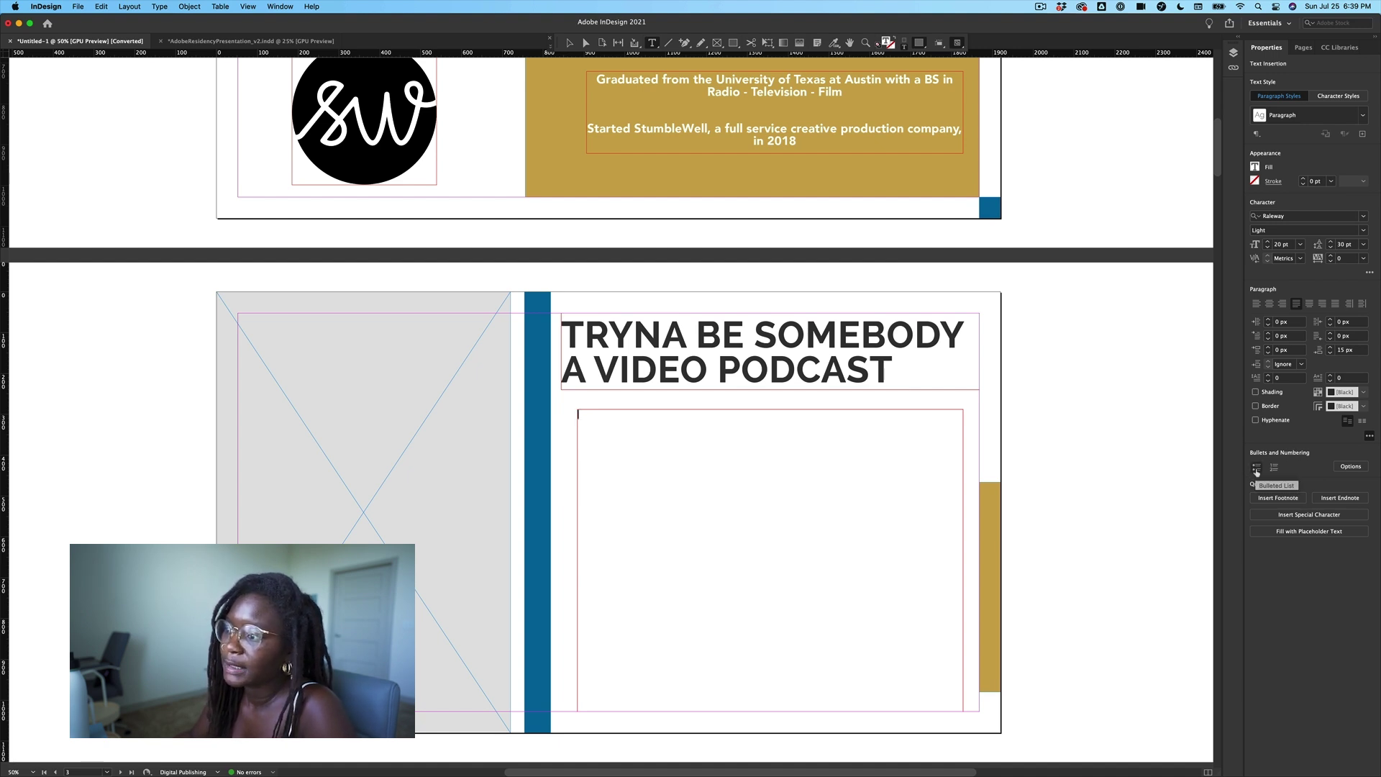
# - Add bullets 'Candid conversations with (mostly) BIPOC' and 'A different perspective for those trying to become a full-time artist'
pyautogui.click(1256, 467)
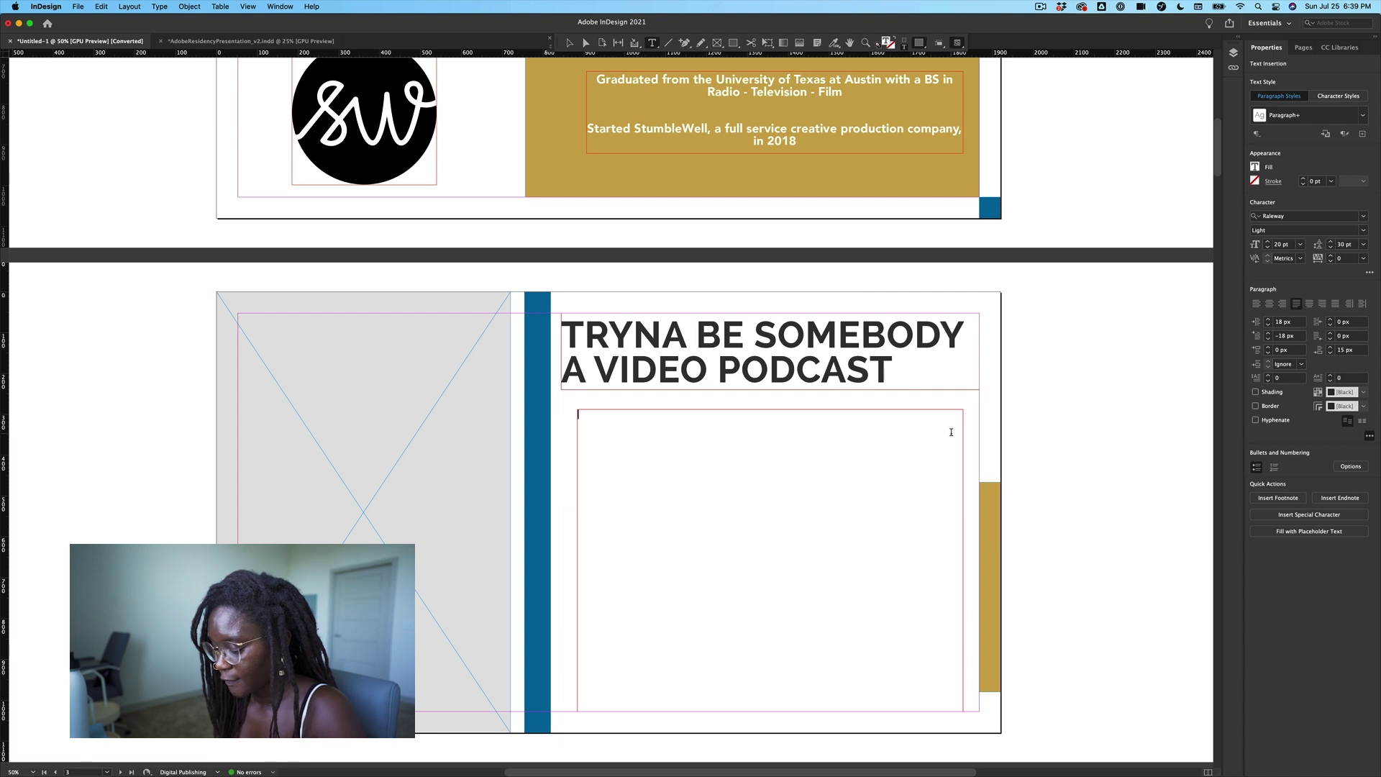
pyautogui.write('Candid')
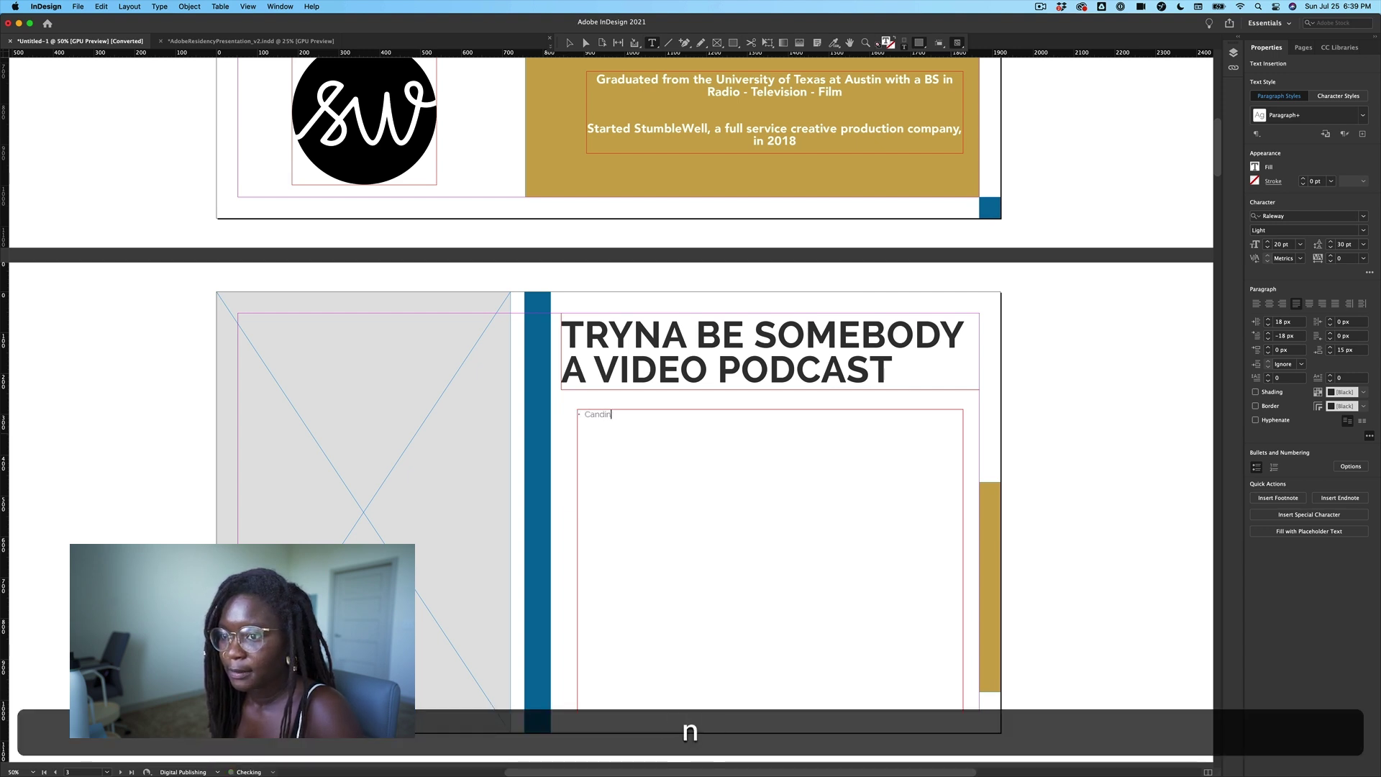
pyautogui.write(' conversatio')
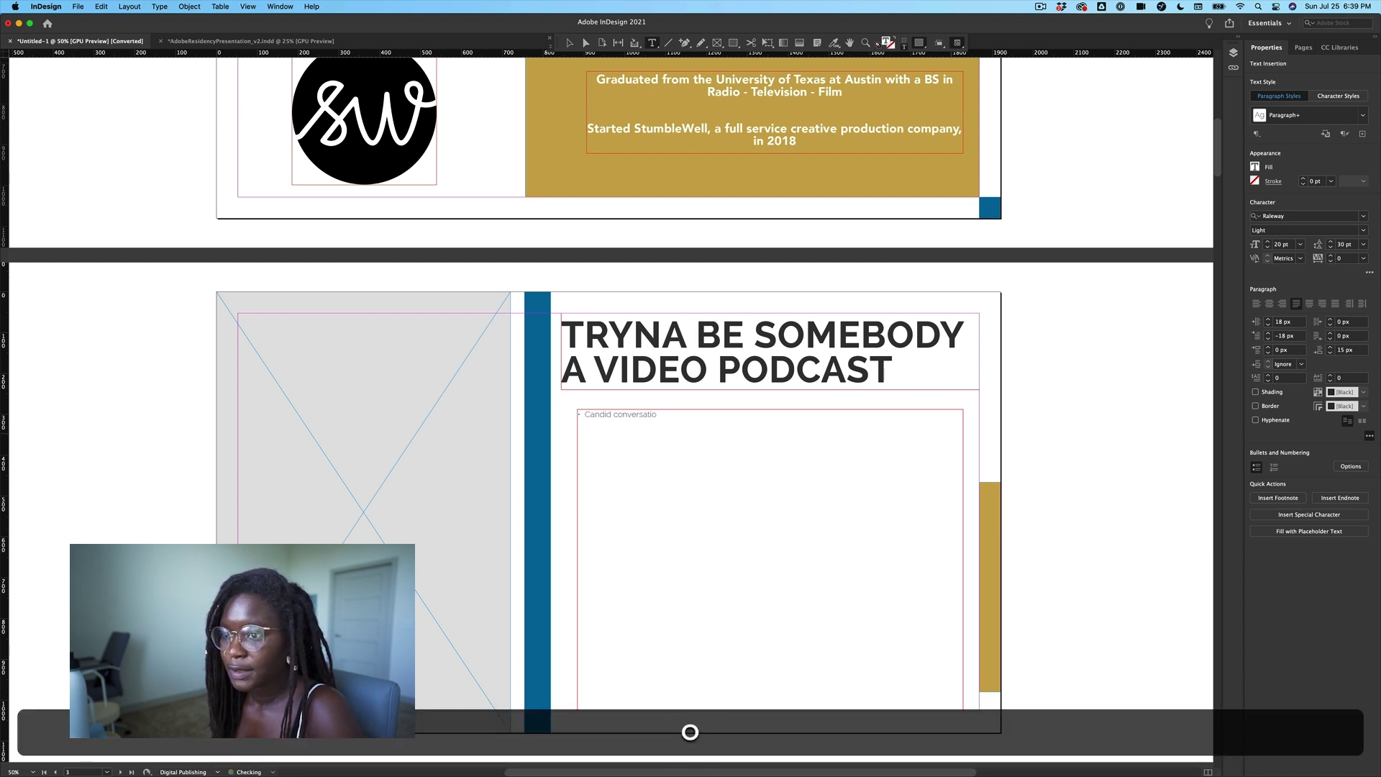
pyautogui.write('ns with (mo')
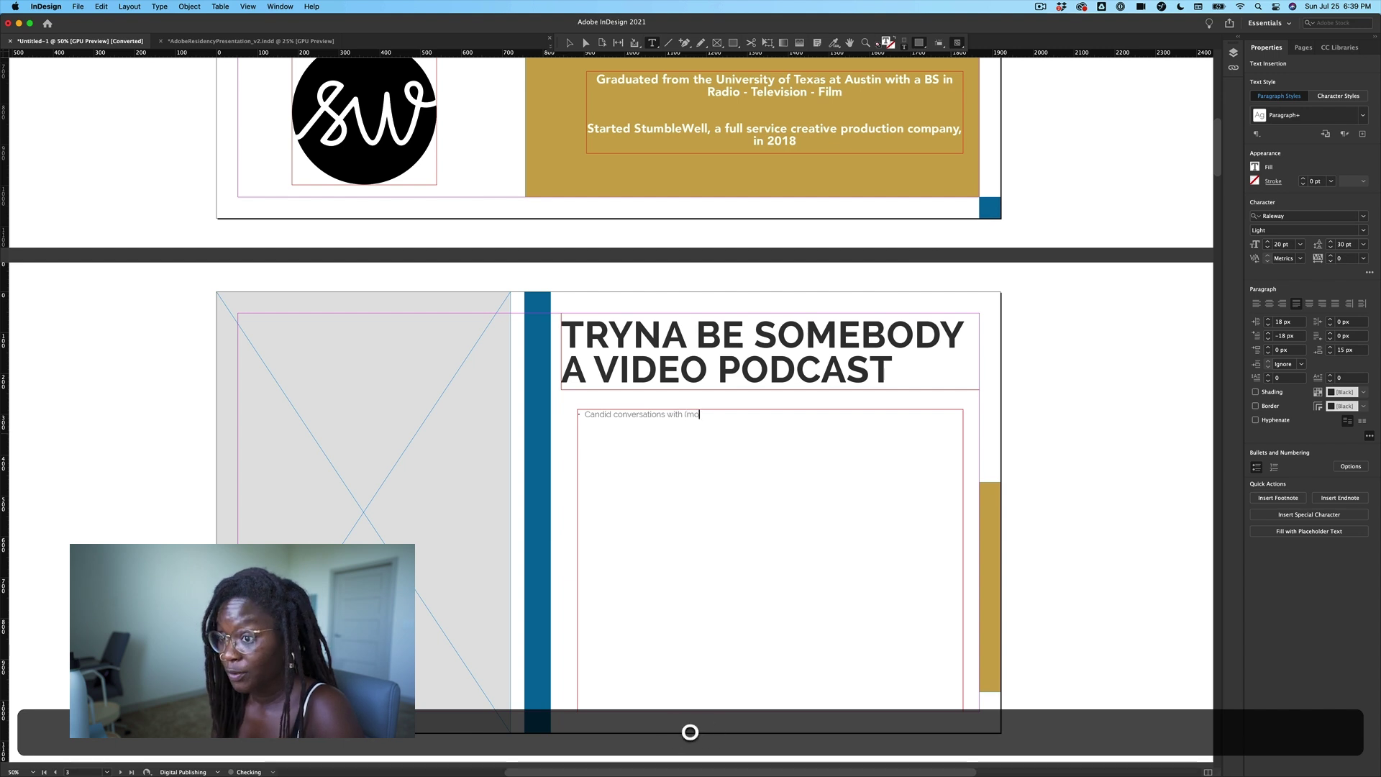
pyautogui.write('stly) BIPOC artists and creatives about their career')
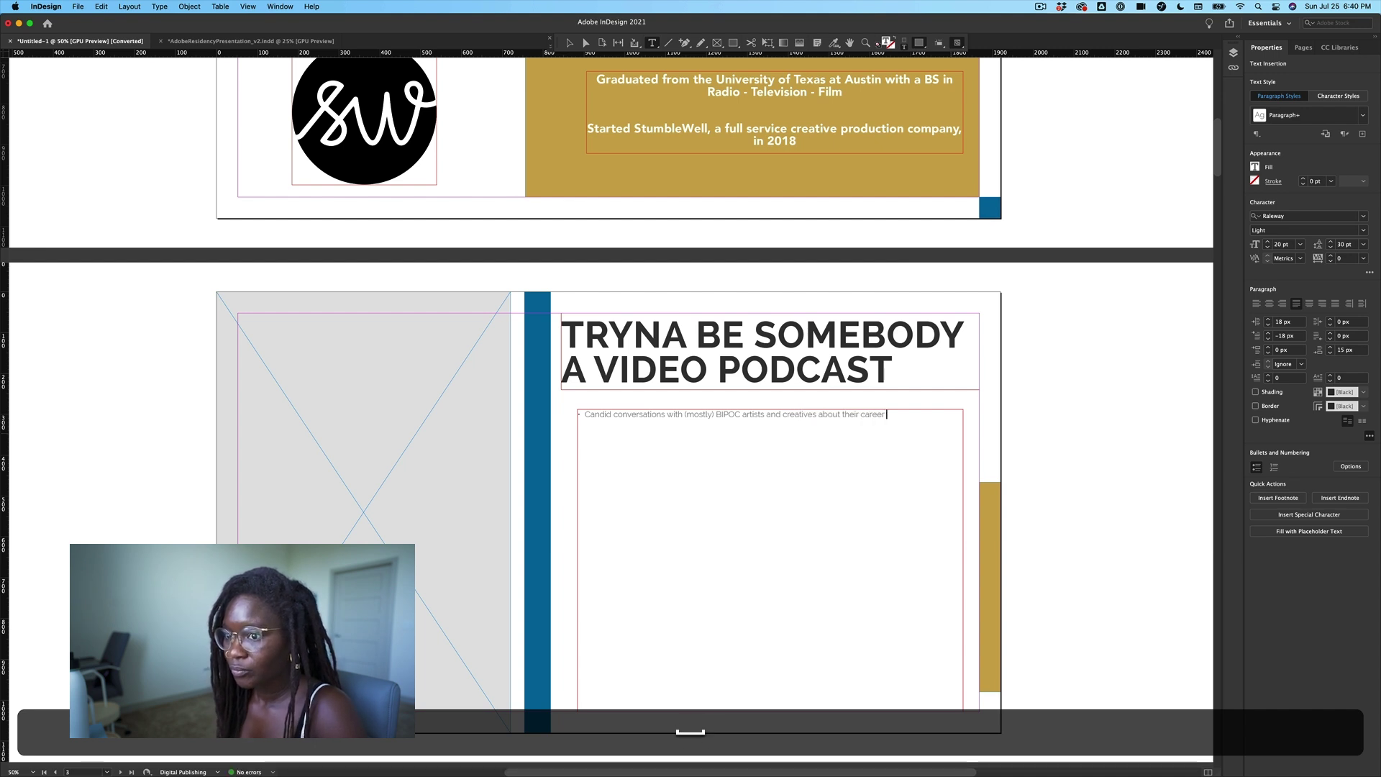
pyautogui.press('Return')
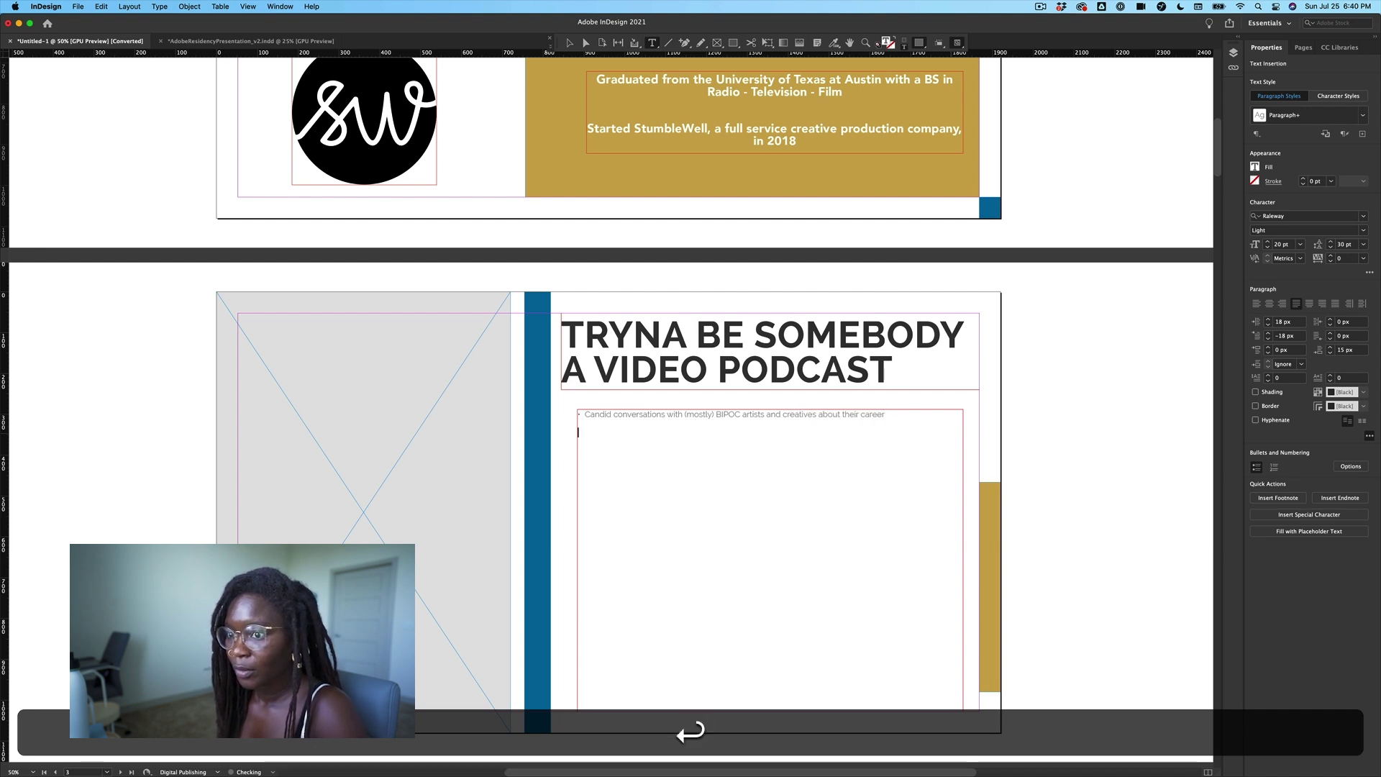
pyautogui.press('shift')
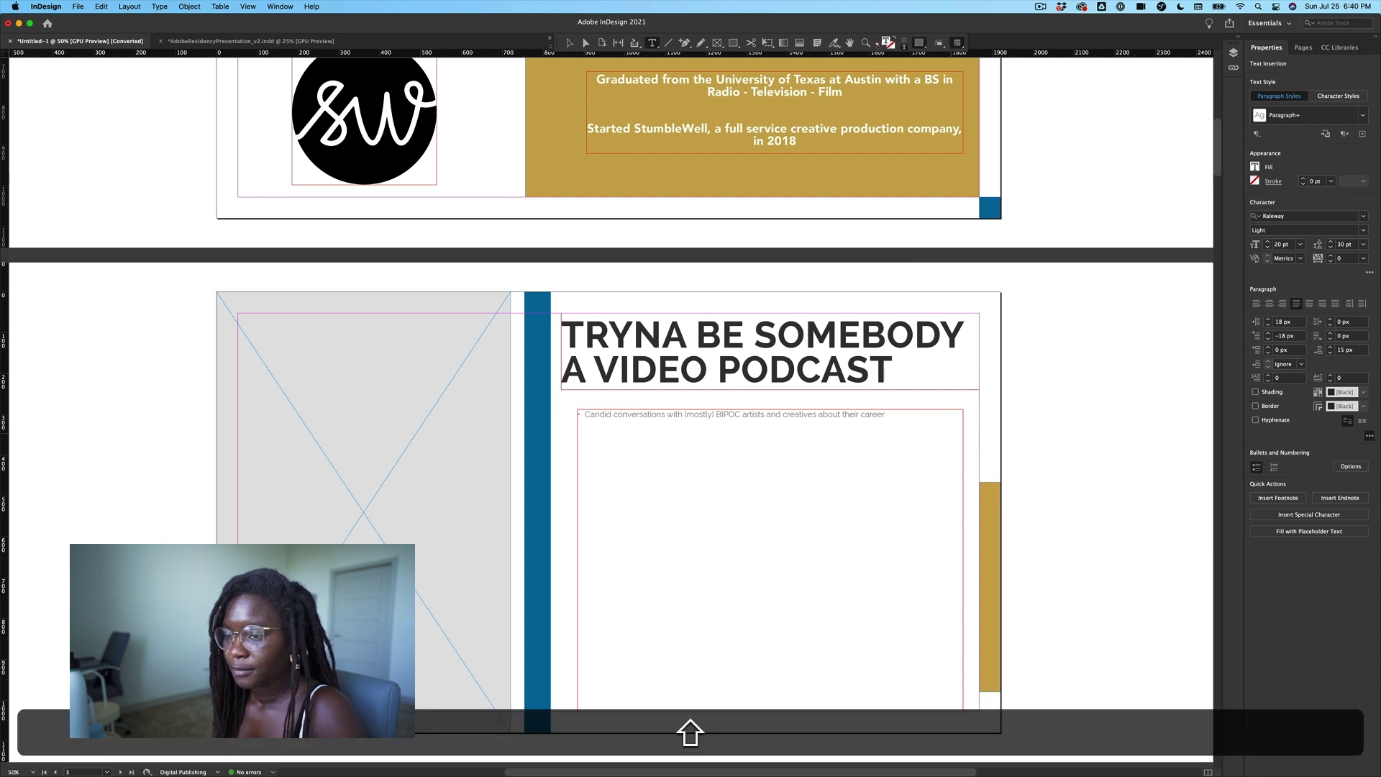
pyautogui.write('A dif')
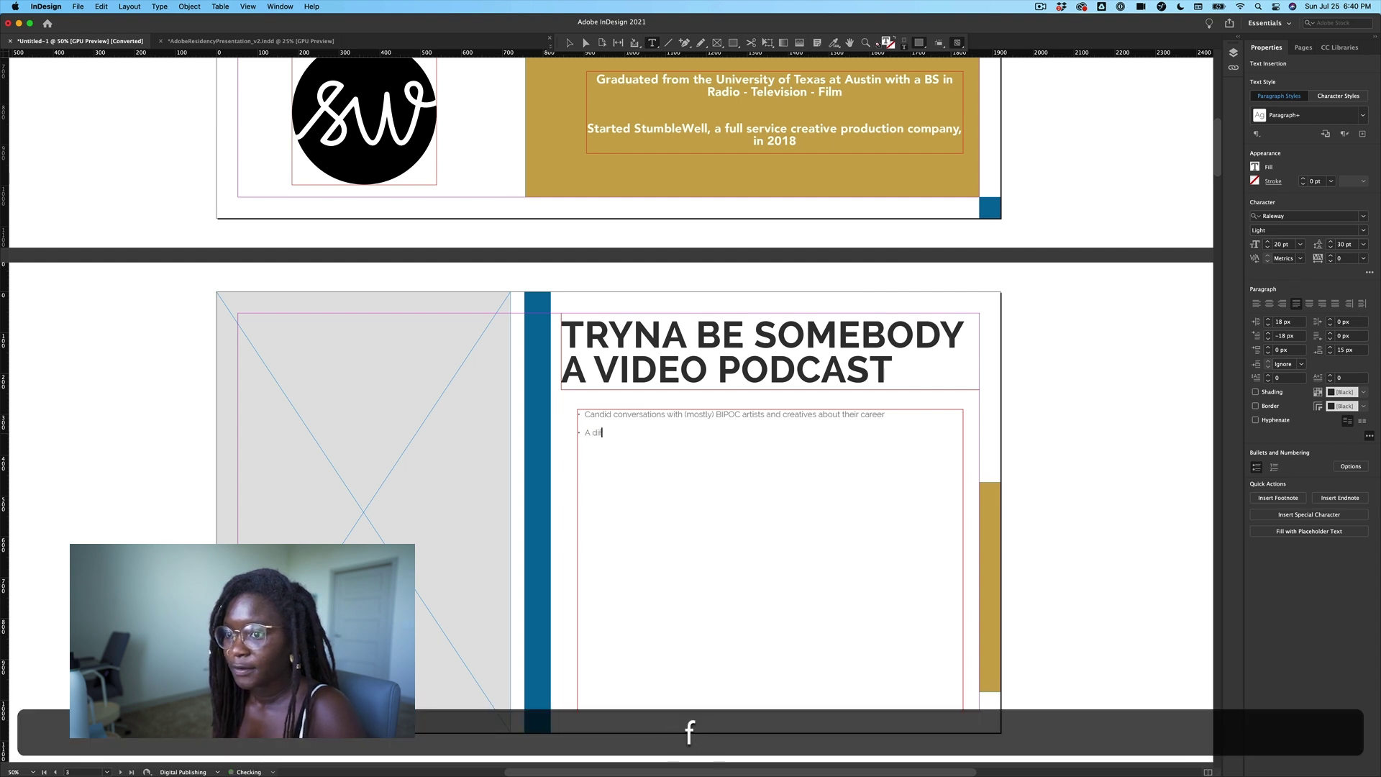
pyautogui.write('ferent persepc')
pyautogui.press('BackSpace')
pyautogui.press('BackSpace')
pyautogui.press('BackSpace')
pyautogui.write('pe')
pyautogui.write('ctive for those trying to ')
pyautogui.write('v')
pyautogui.press('BackSpace')
pyautogui.write('become a full-time artist')
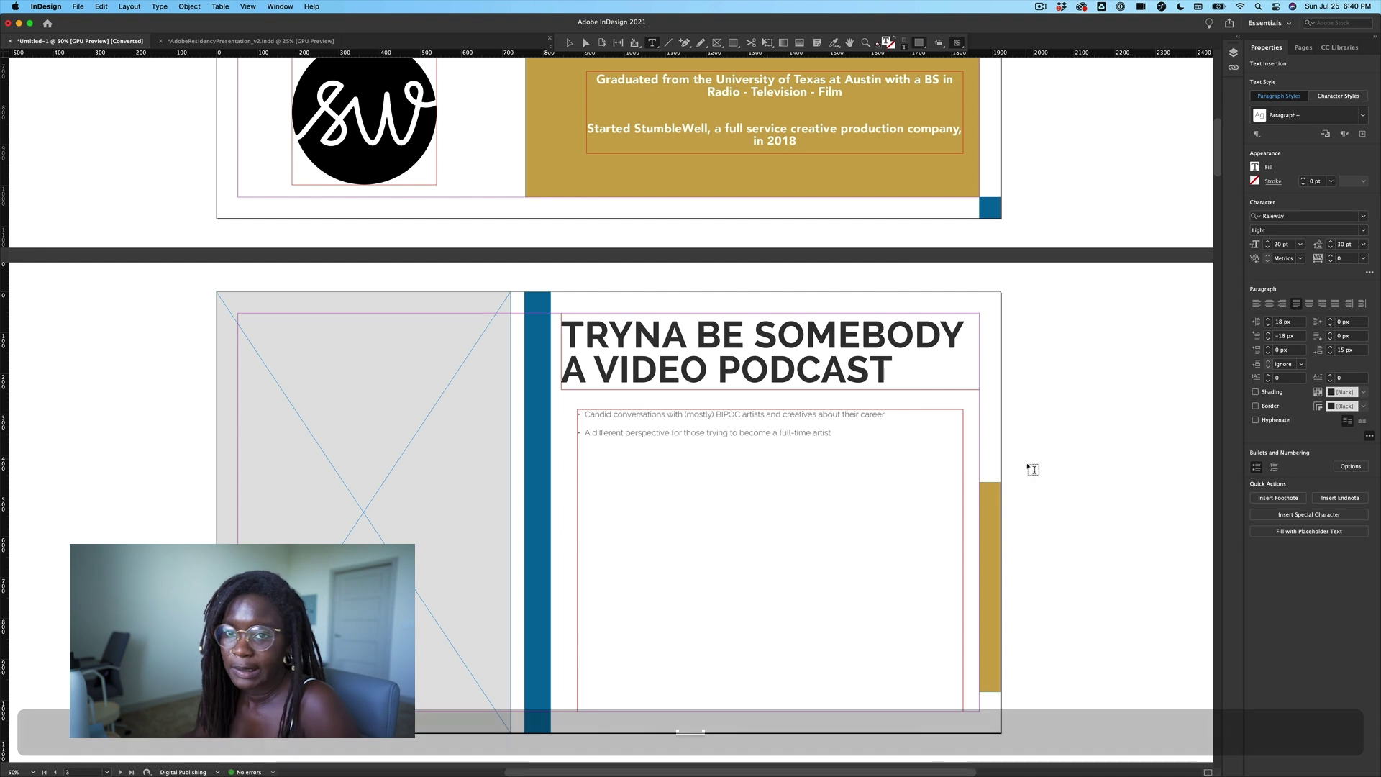
# - Select both bullet paragraphs and set their font to Avenir Light
pyautogui.moveTo(863, 450); pyautogui.dragTo(574, 418)
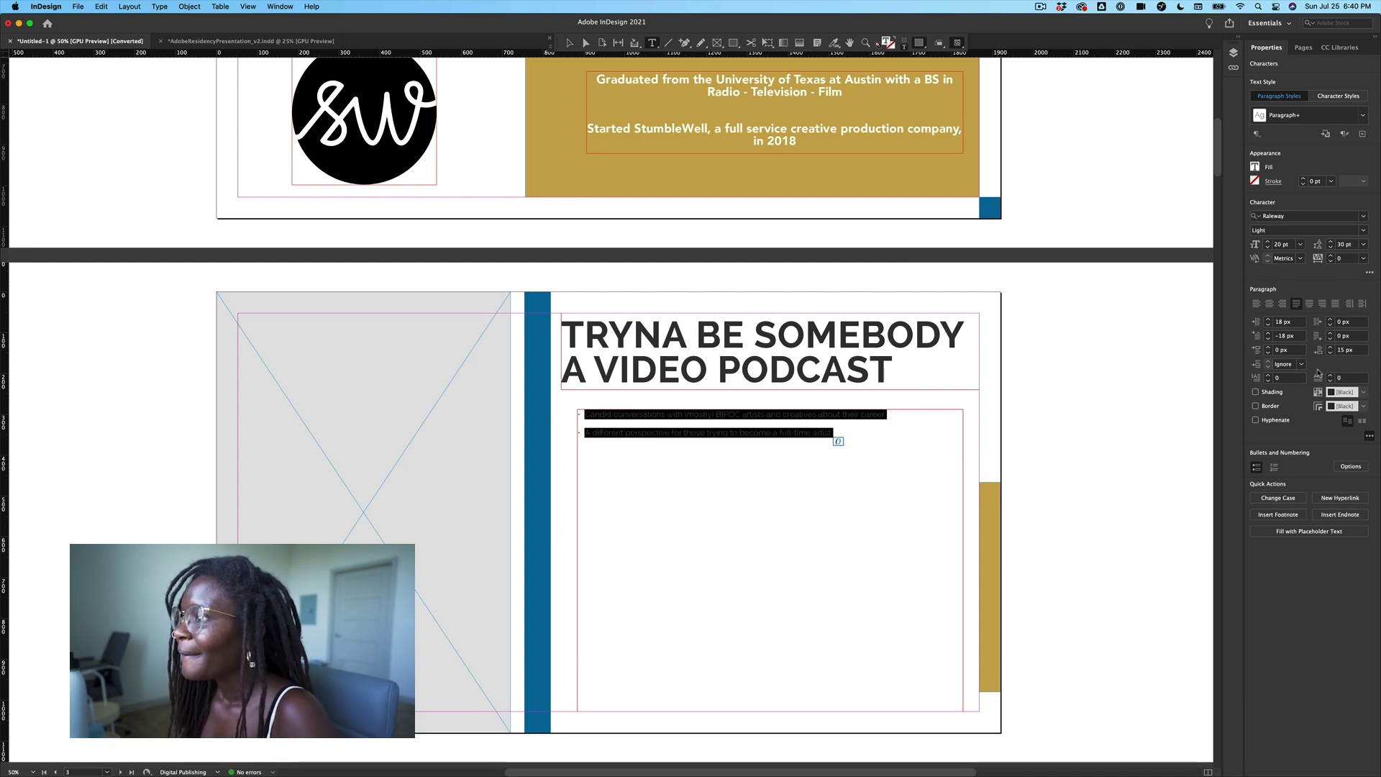
pyautogui.click(1365, 216)
pyautogui.scroll(15, 1271, 308)
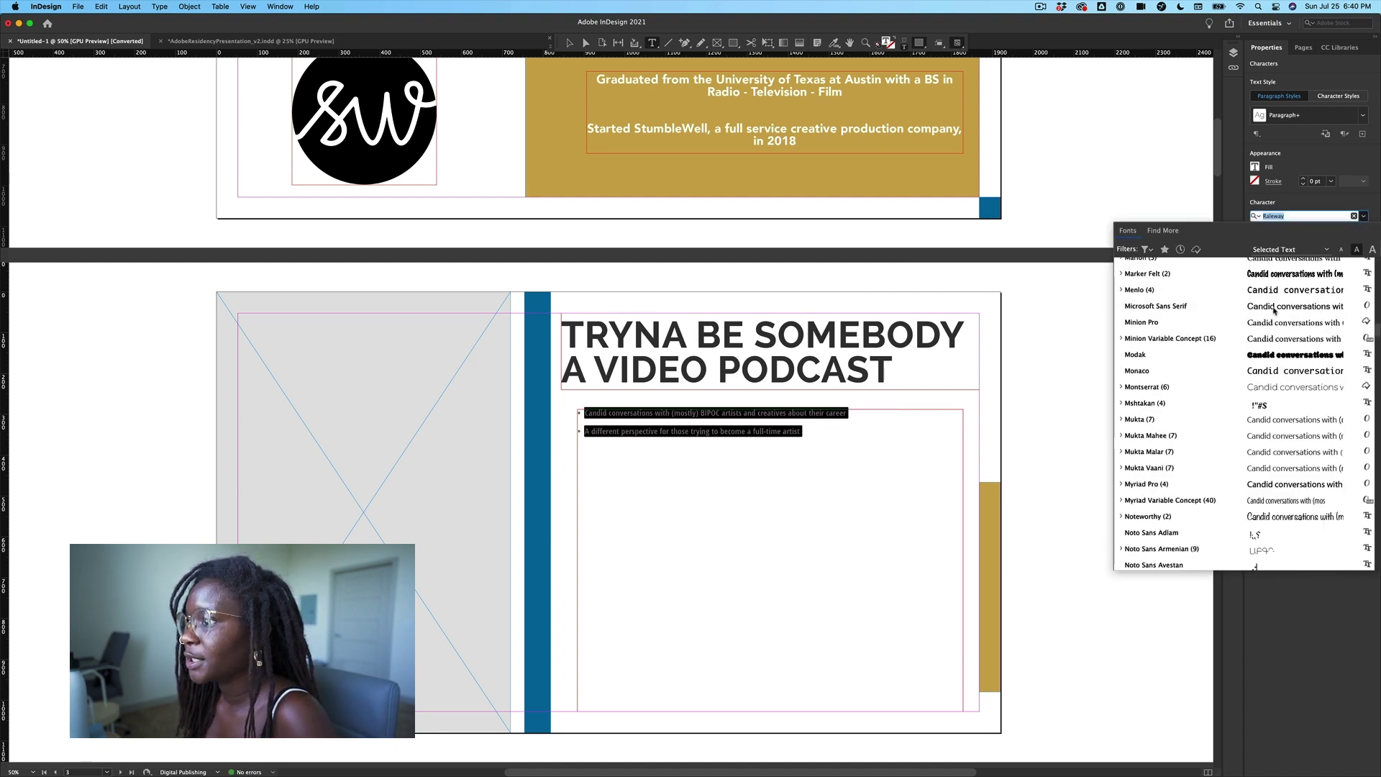
pyautogui.scroll(10, 1272, 308)
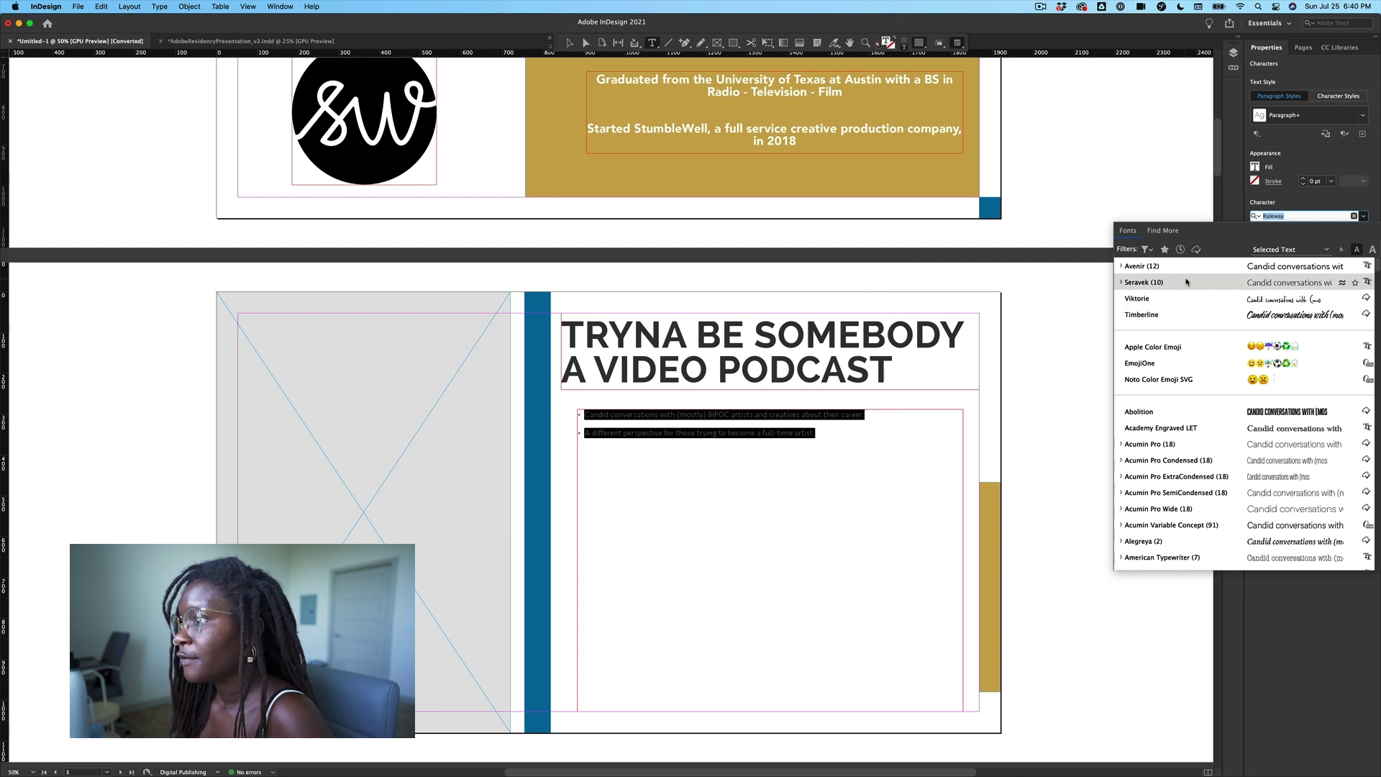
pyautogui.click(1188, 281)
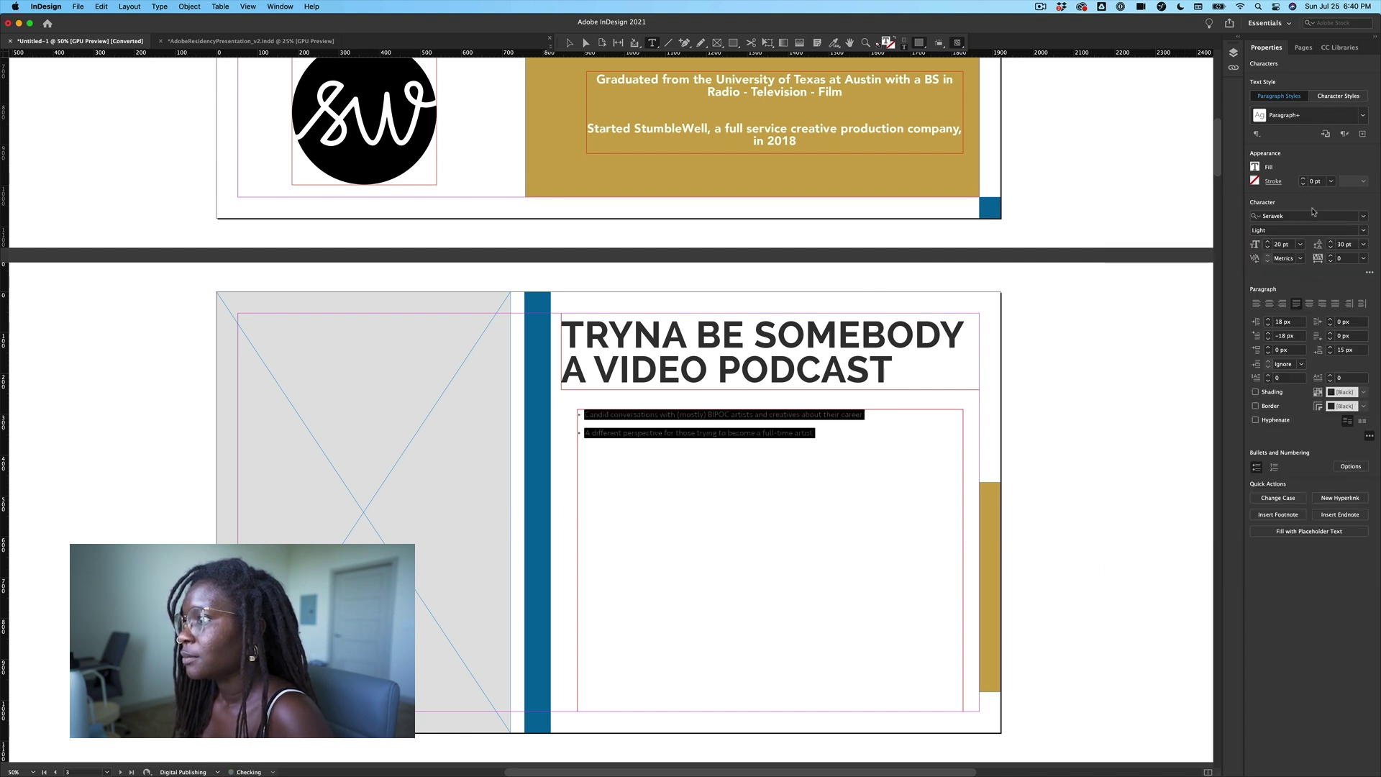
pyautogui.click(1361, 217)
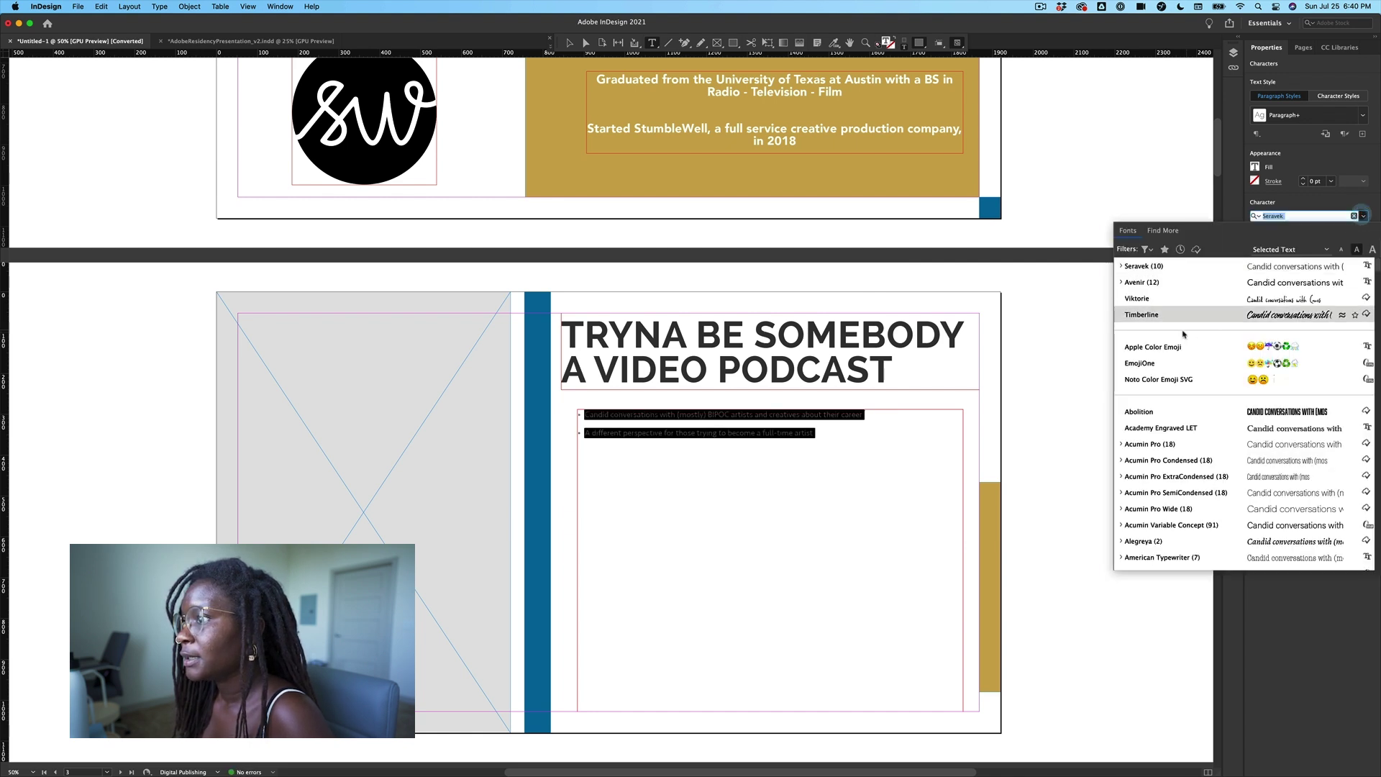
pyautogui.click(1147, 283)
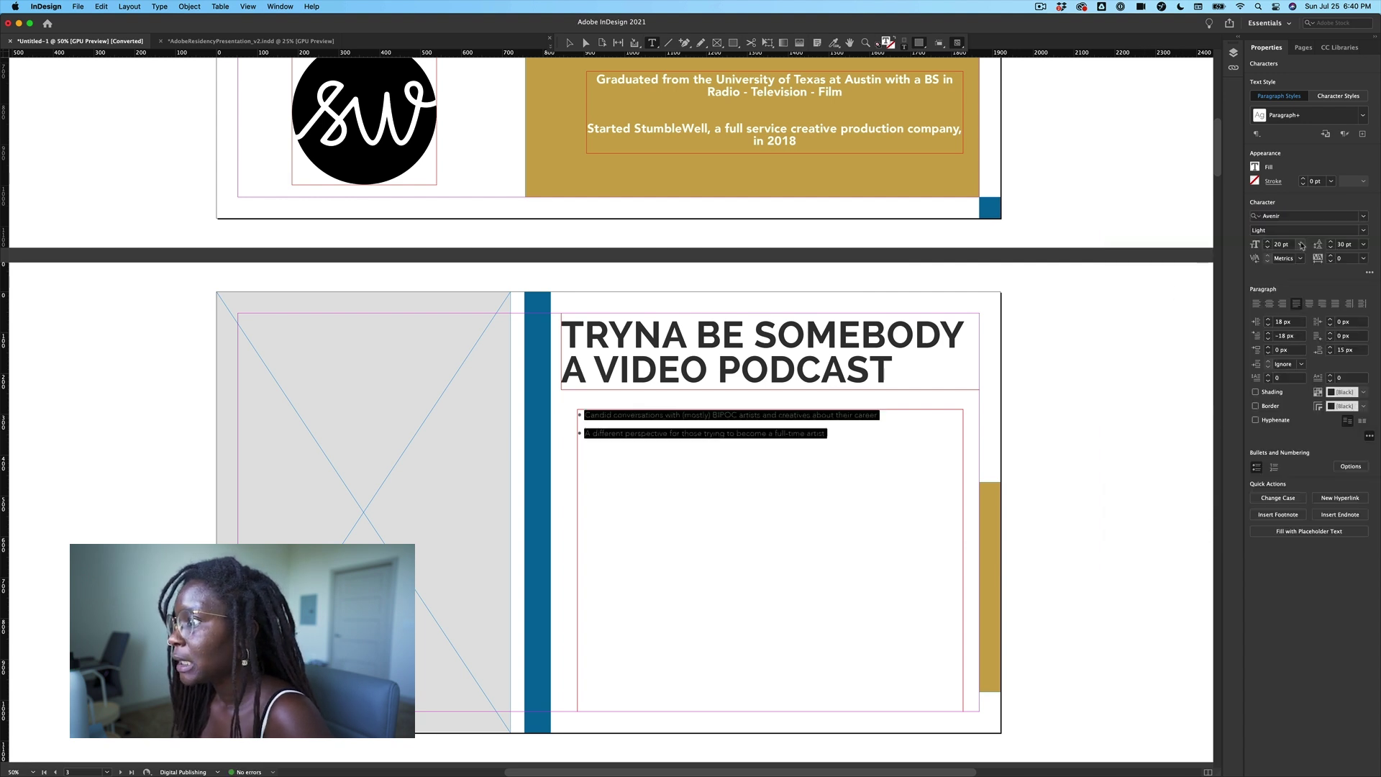
# - Set the bullet text to 48 pt size with 48 pt leading
pyautogui.click(1300, 243)
pyautogui.click(1296, 372)
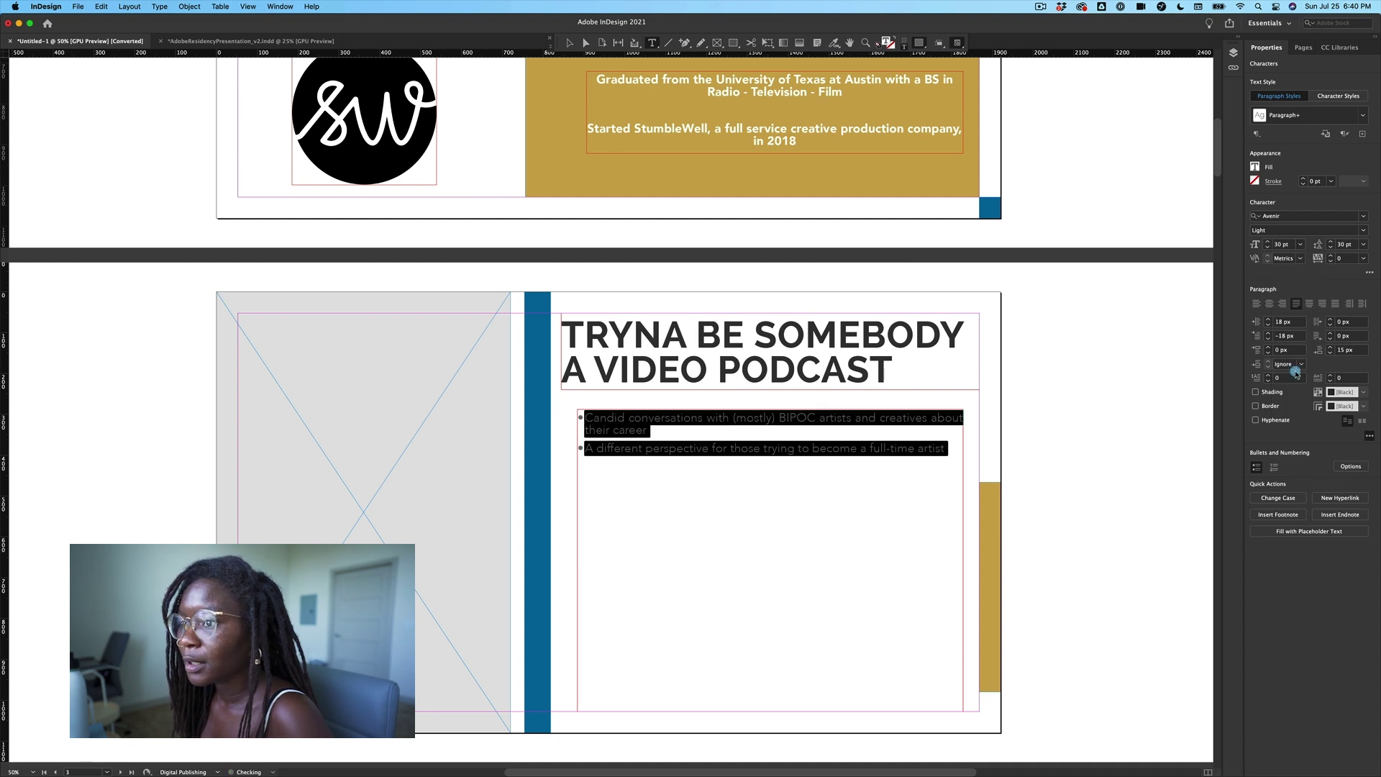
pyautogui.click(1302, 244)
pyautogui.click(1299, 389)
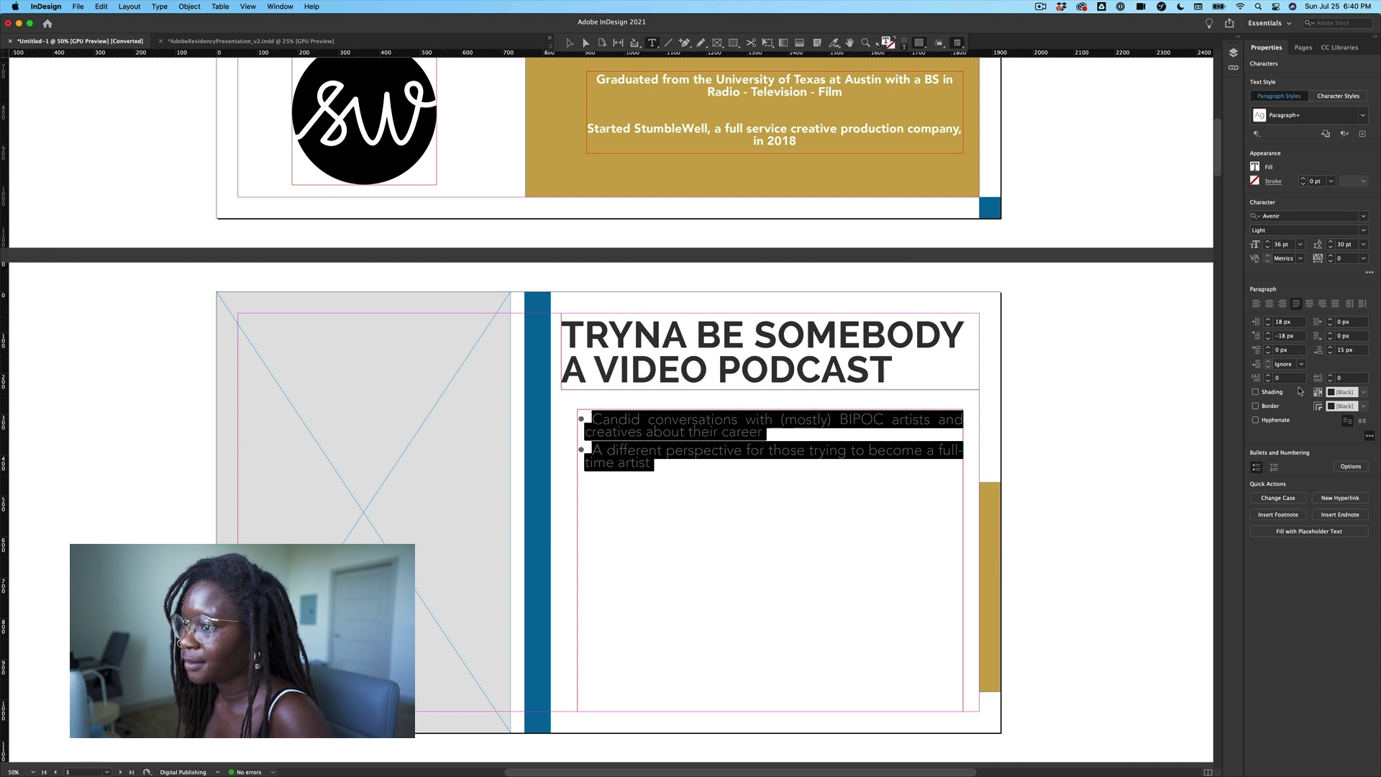
pyautogui.click(1299, 246)
pyautogui.click(1299, 398)
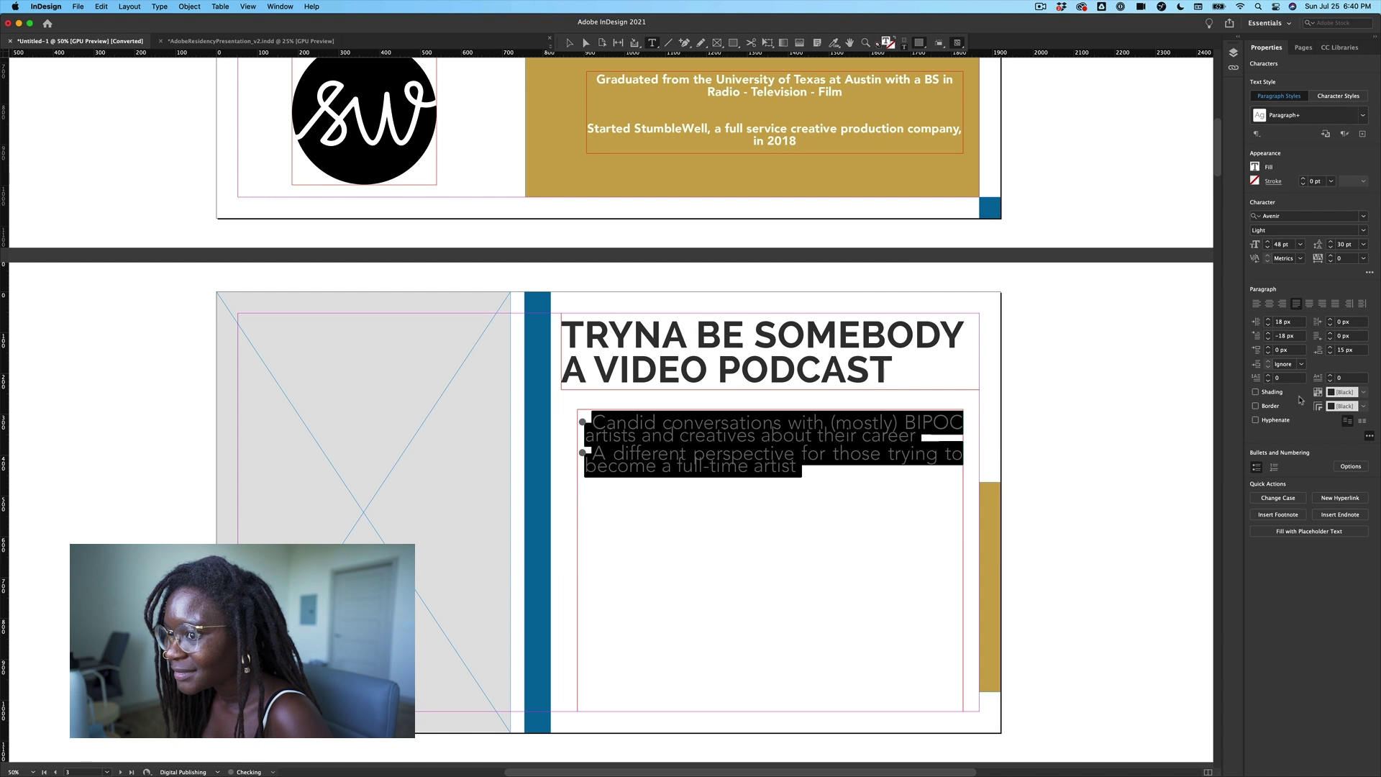
pyautogui.click(1363, 244)
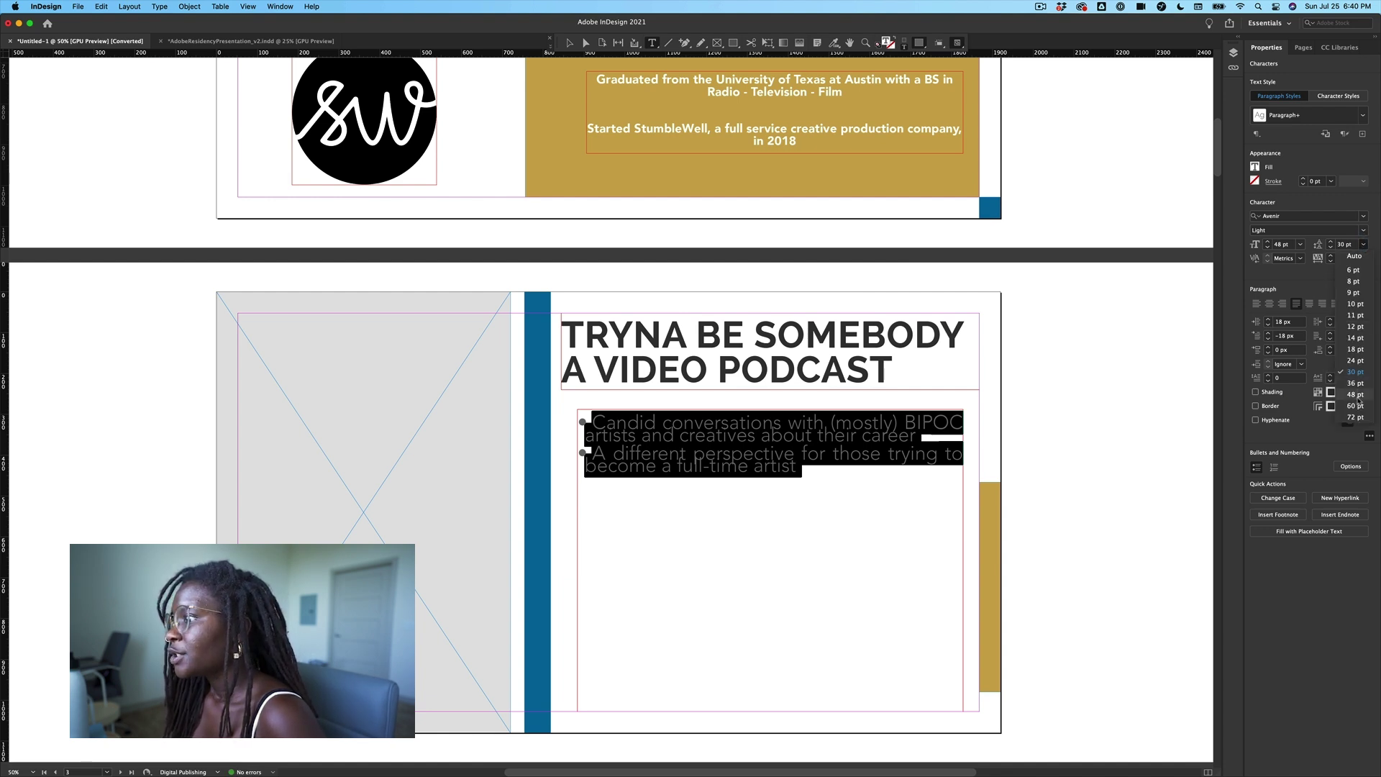
pyautogui.click(1362, 394)
pyautogui.click(933, 453)
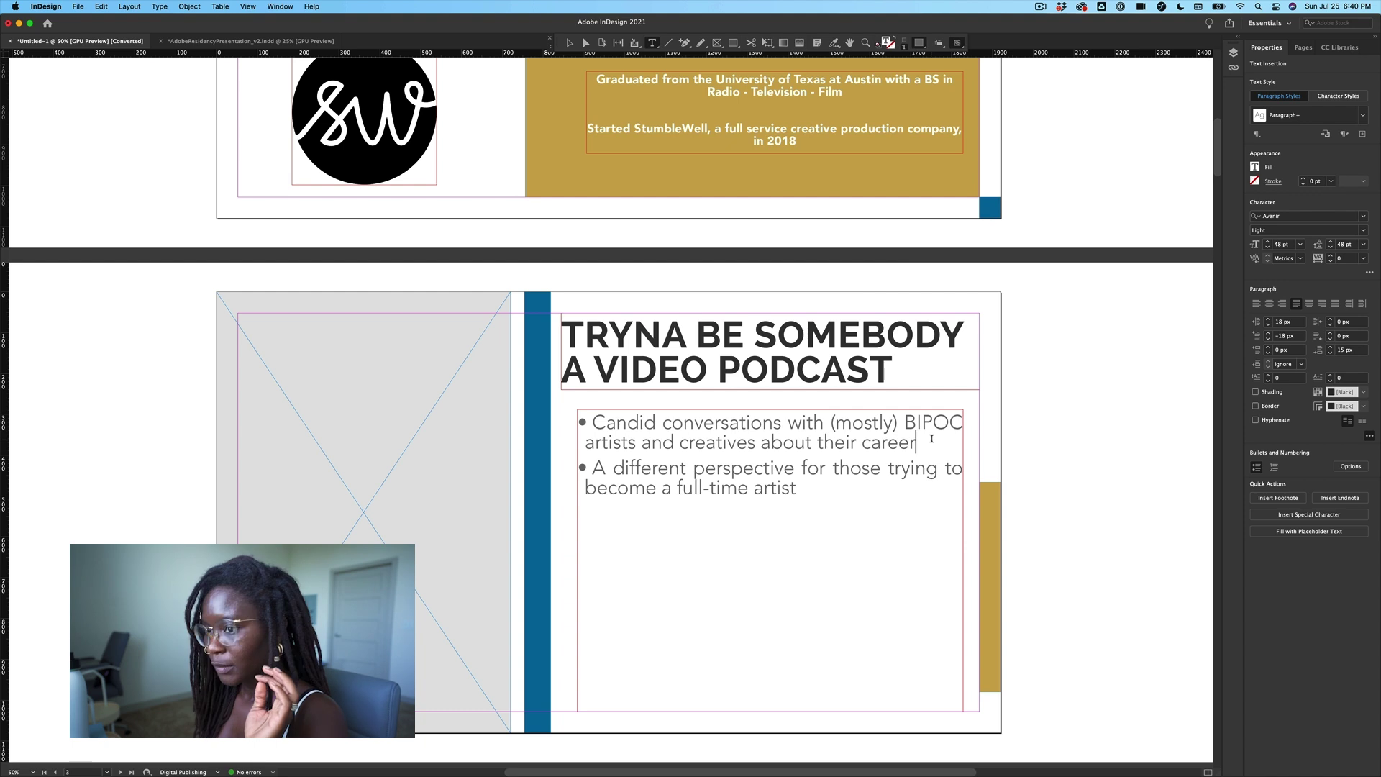
# - Insert a blank unbulleted spacer line after the first bullet and exit text editing
pyautogui.press('Return')
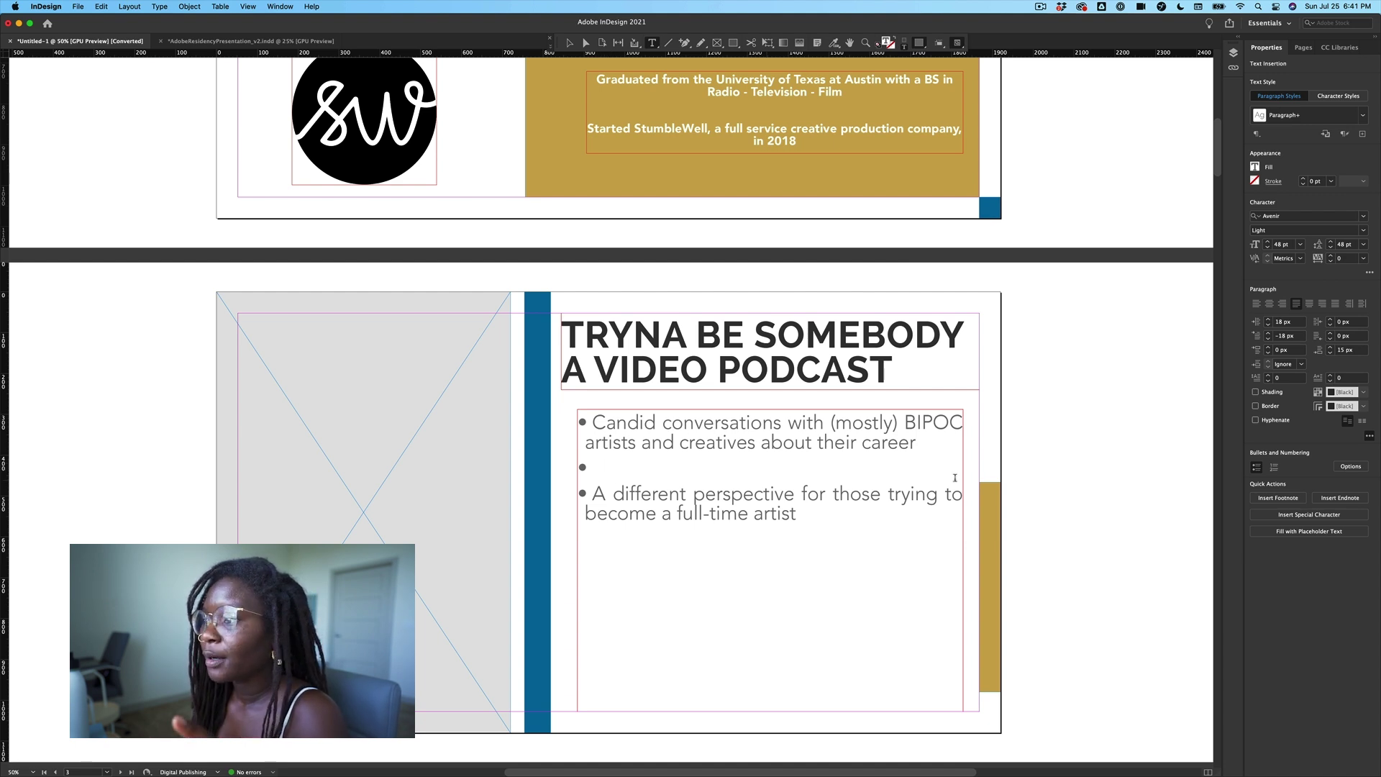
pyautogui.click(1255, 468)
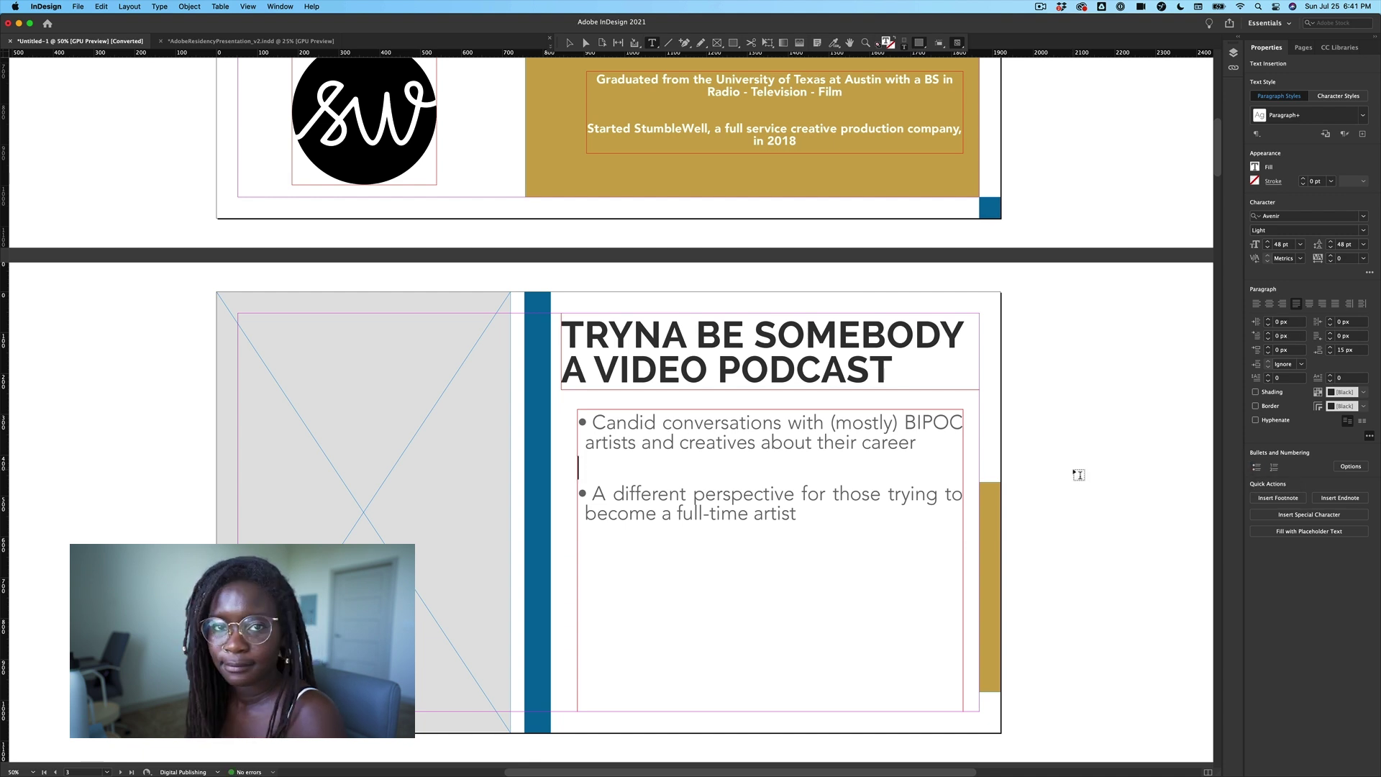
pyautogui.click(825, 515)
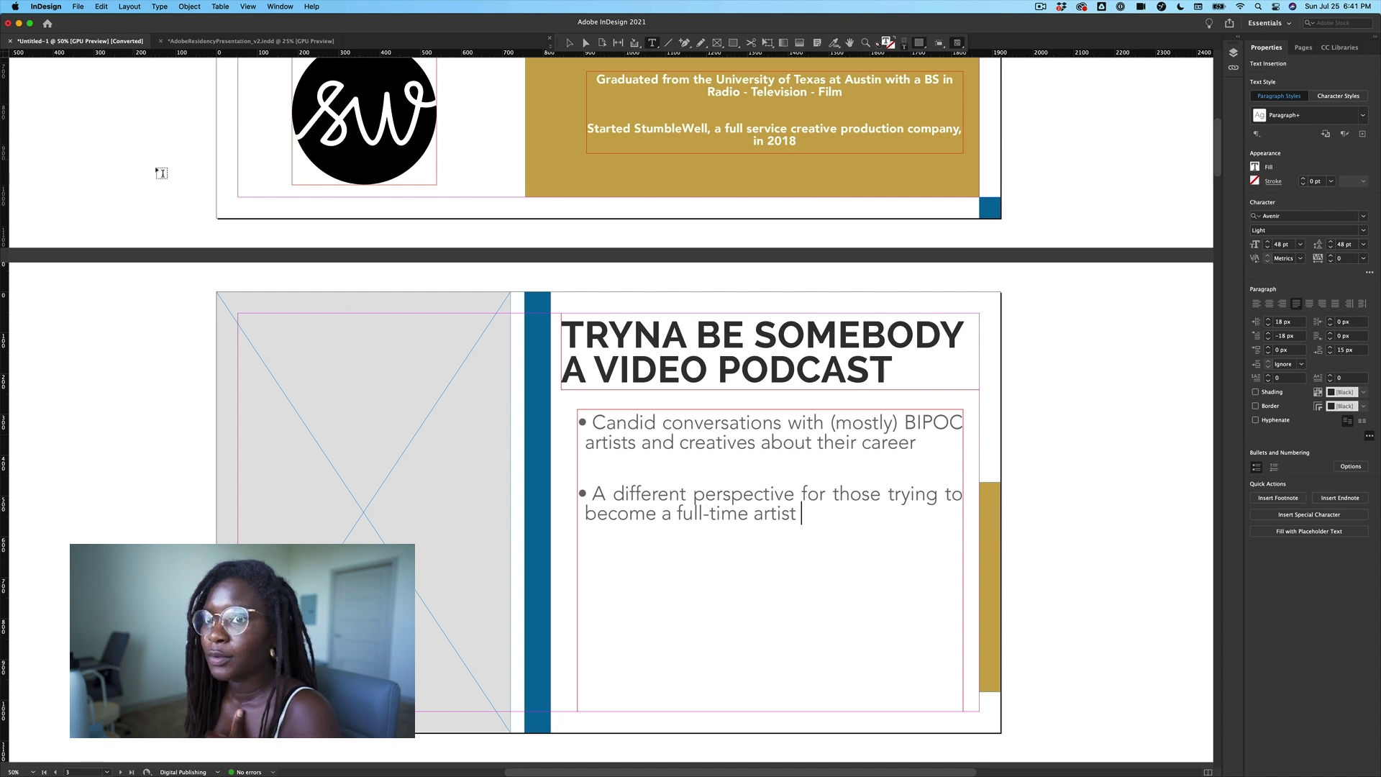
pyautogui.press('Escape')
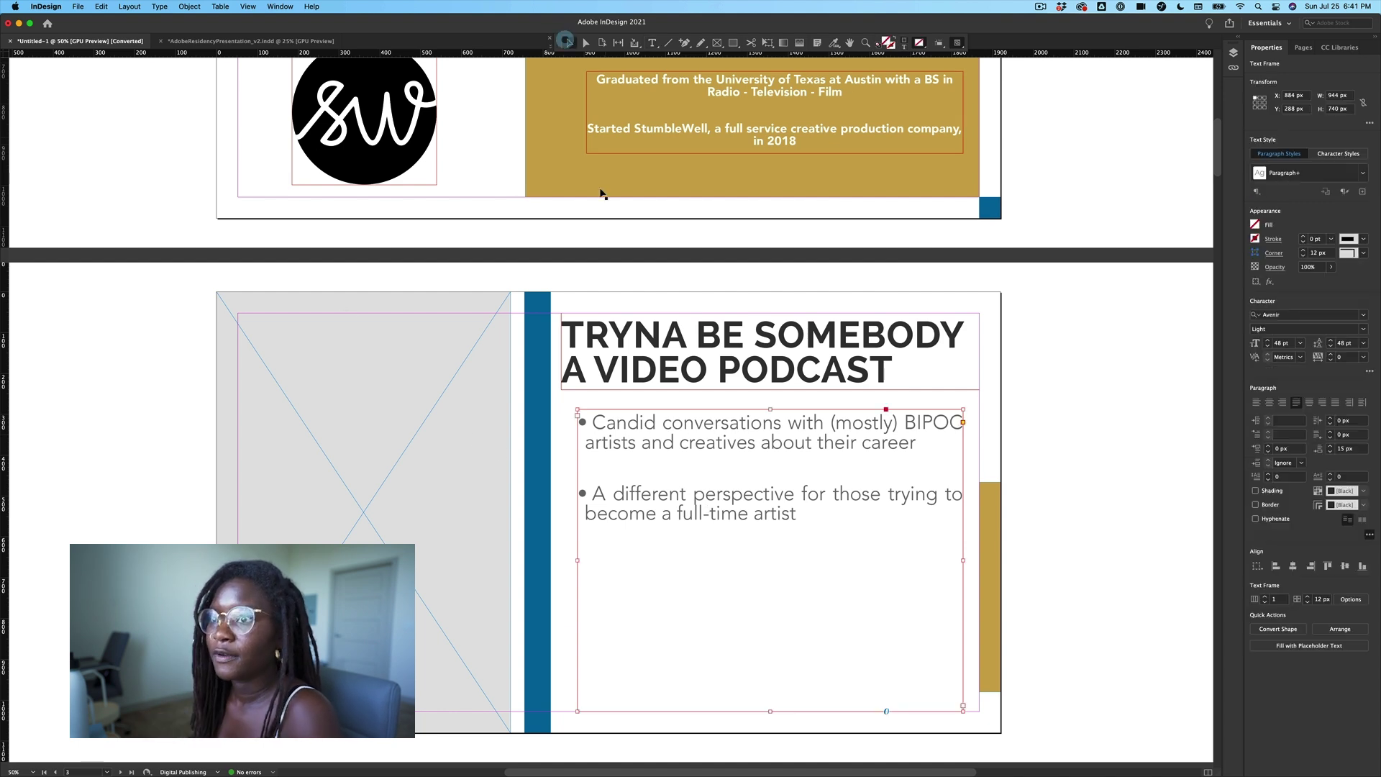
# - Place PodcastGif.gif from the ASSETS folder into the grey image frame, previewing it first
pyautogui.click(391, 373)
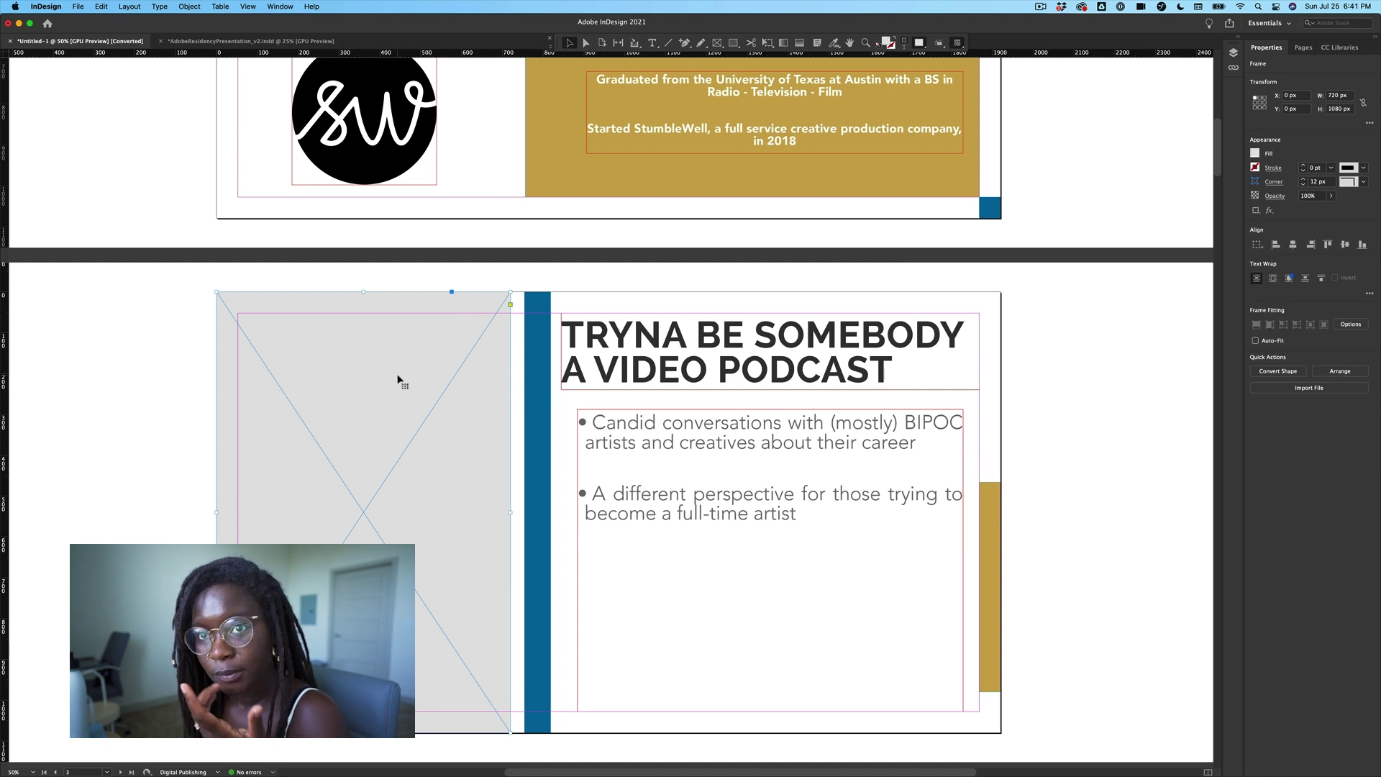
pyautogui.click(78, 6)
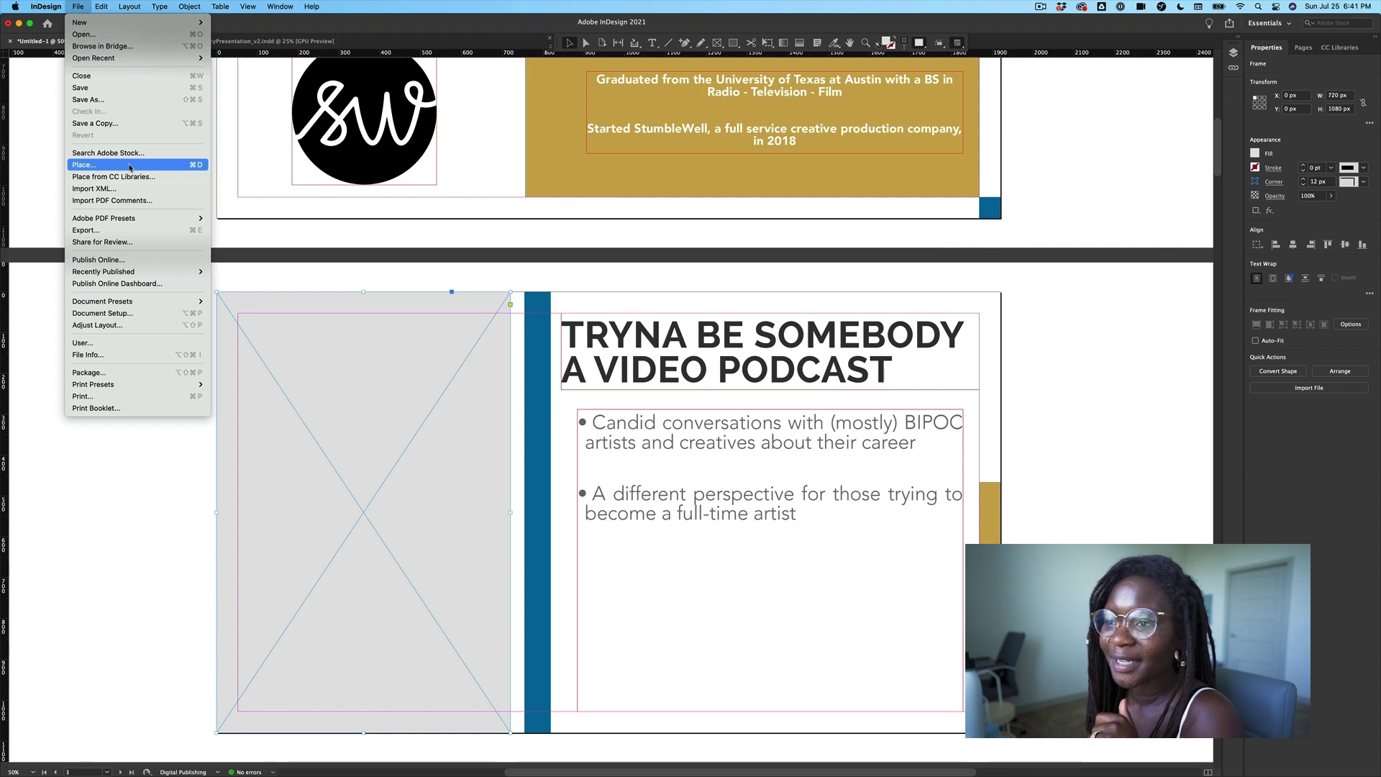
pyautogui.click(131, 167)
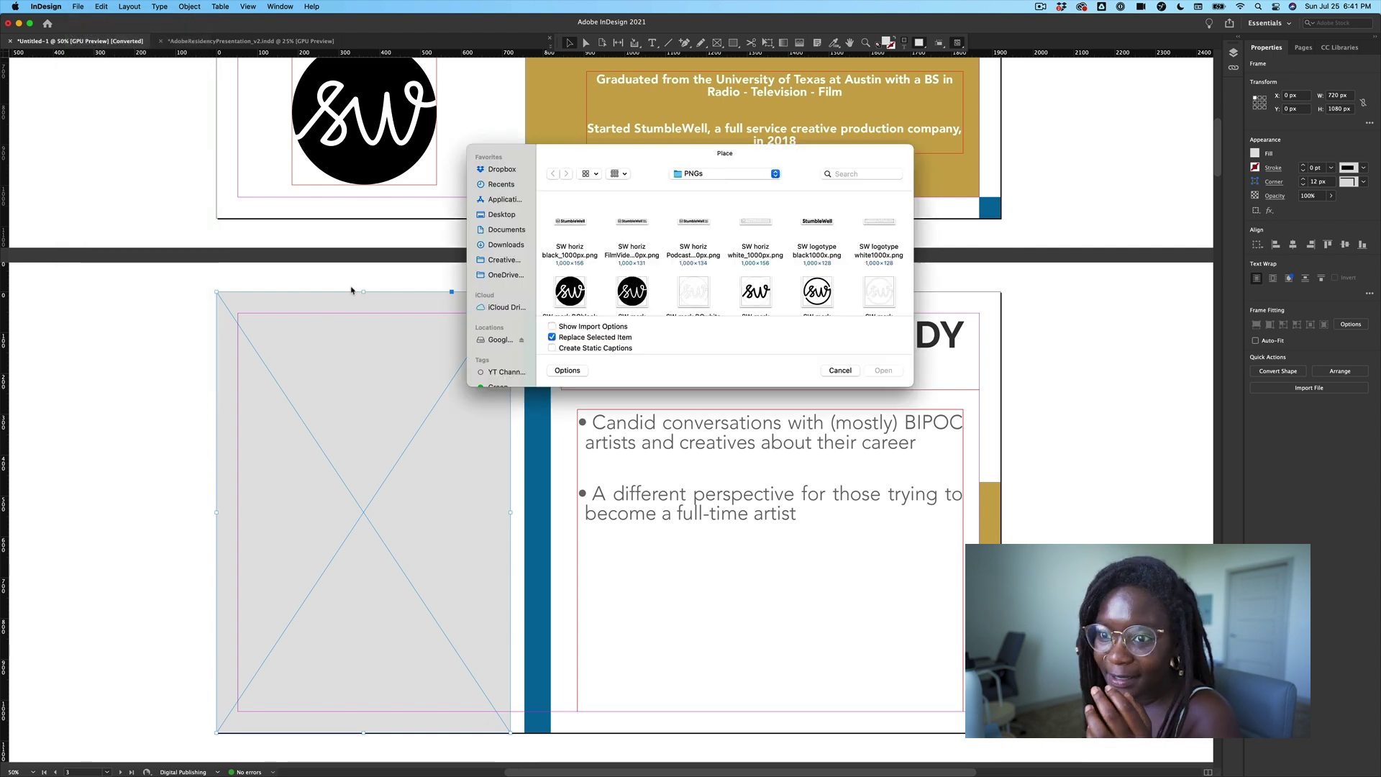
pyautogui.click(774, 173)
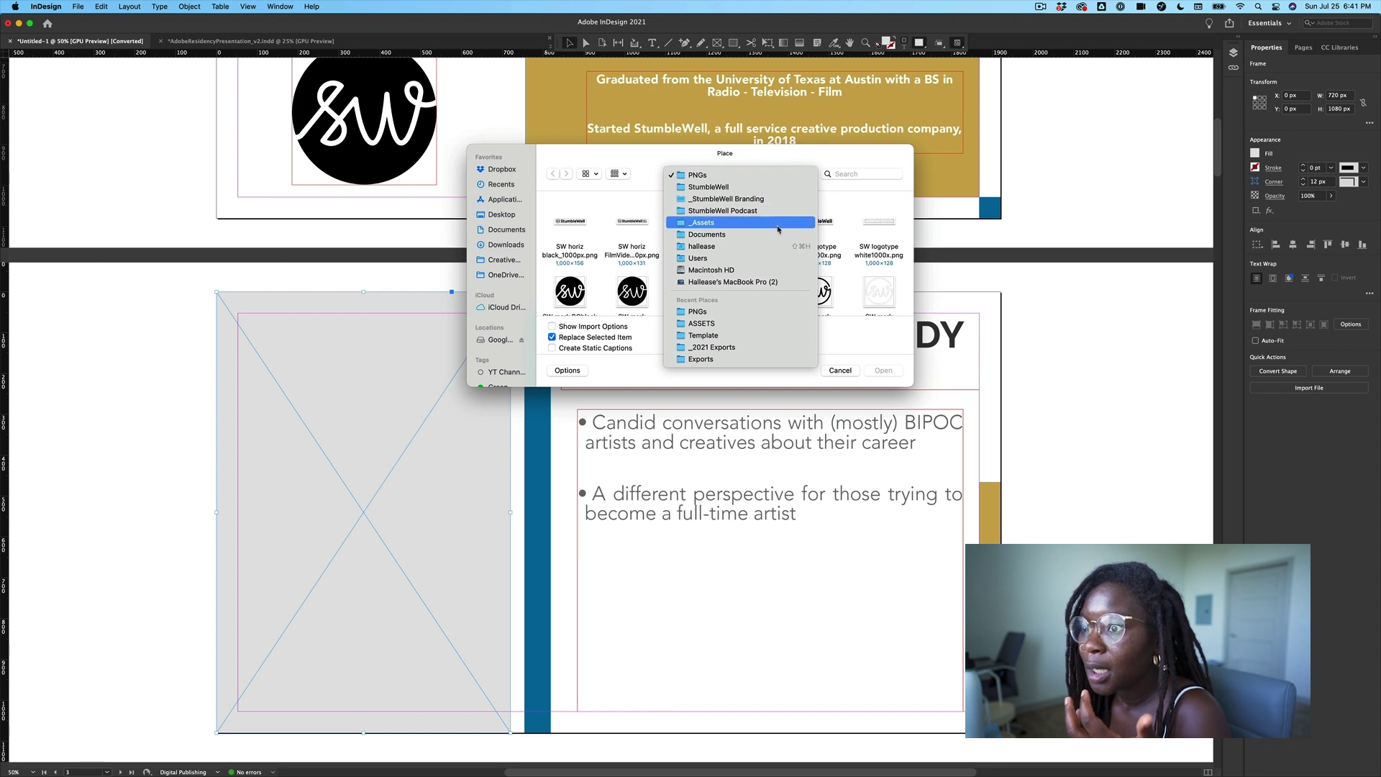
pyautogui.click(756, 324)
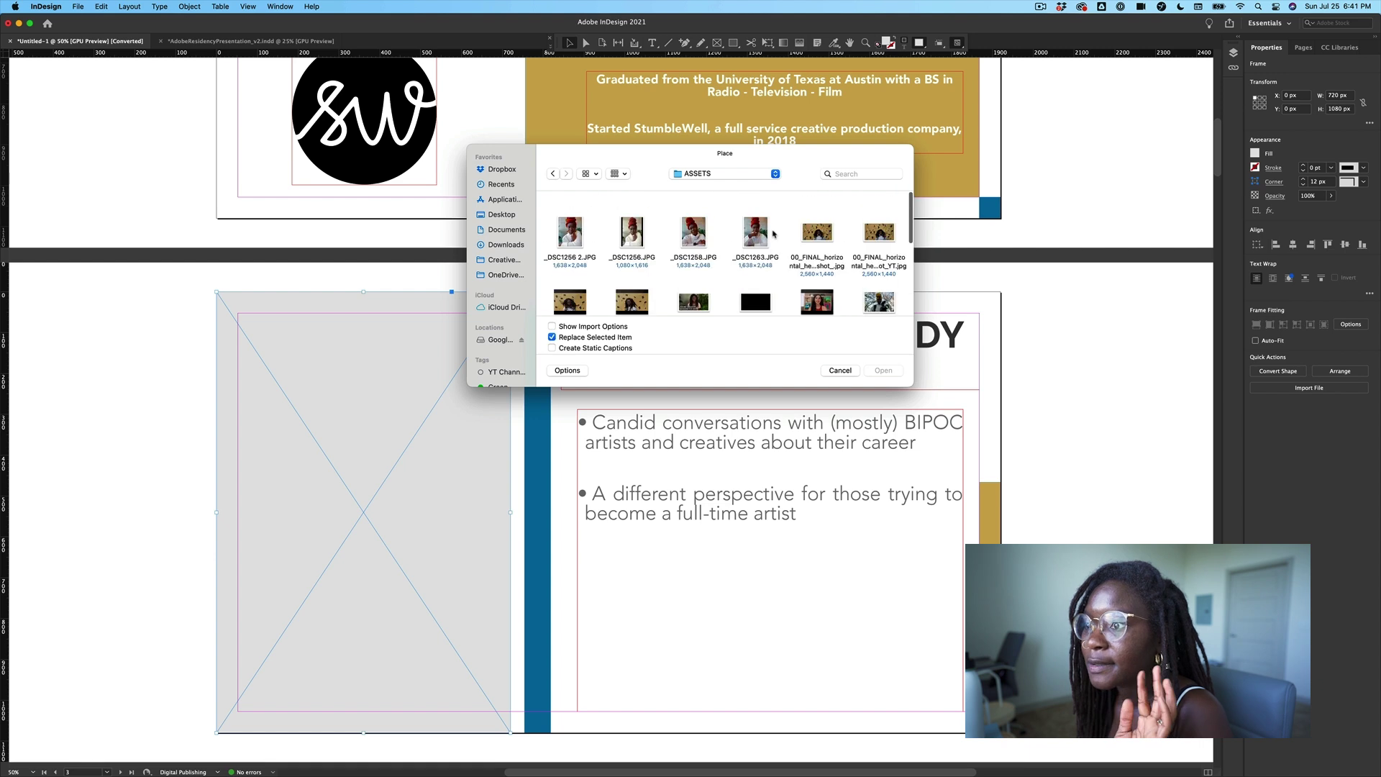
pyautogui.scroll(-5, 863, 277)
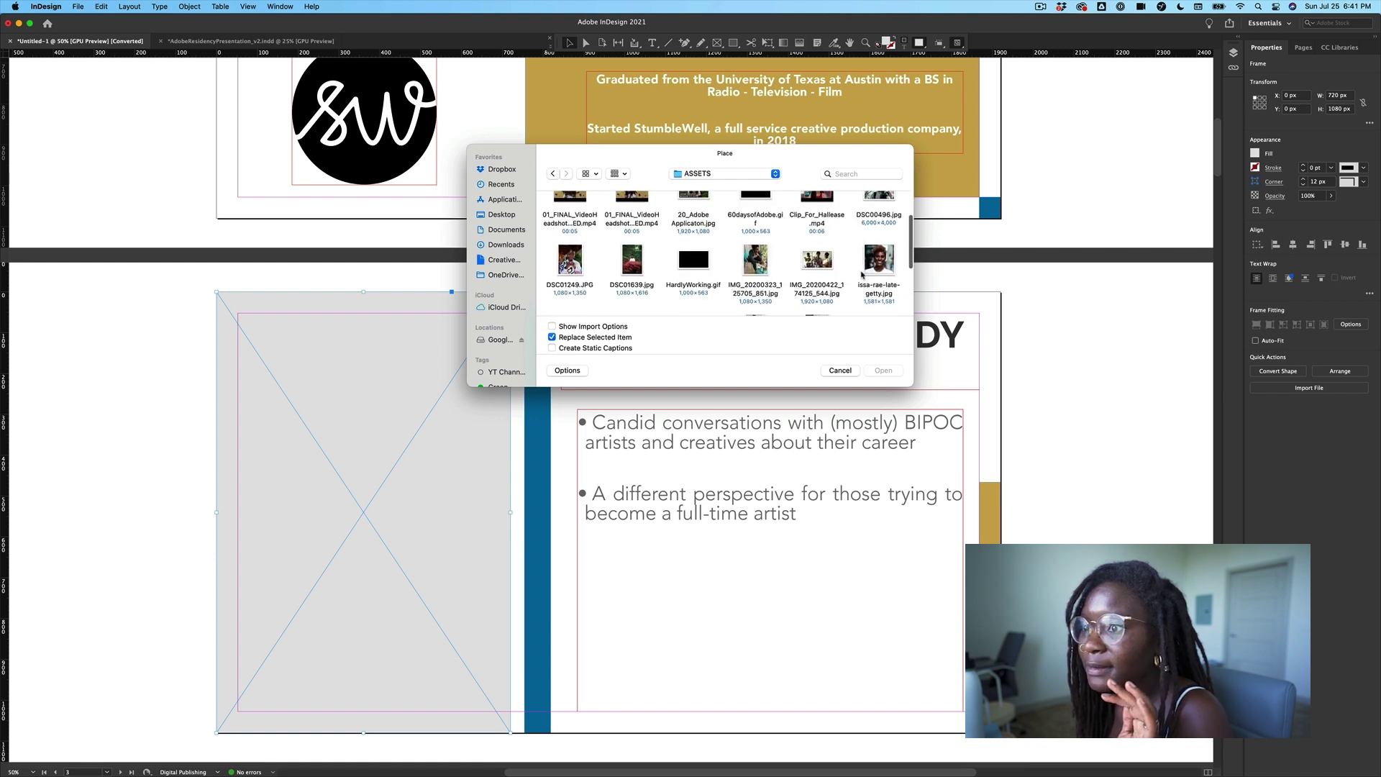
pyautogui.scroll(-3, 717, 246)
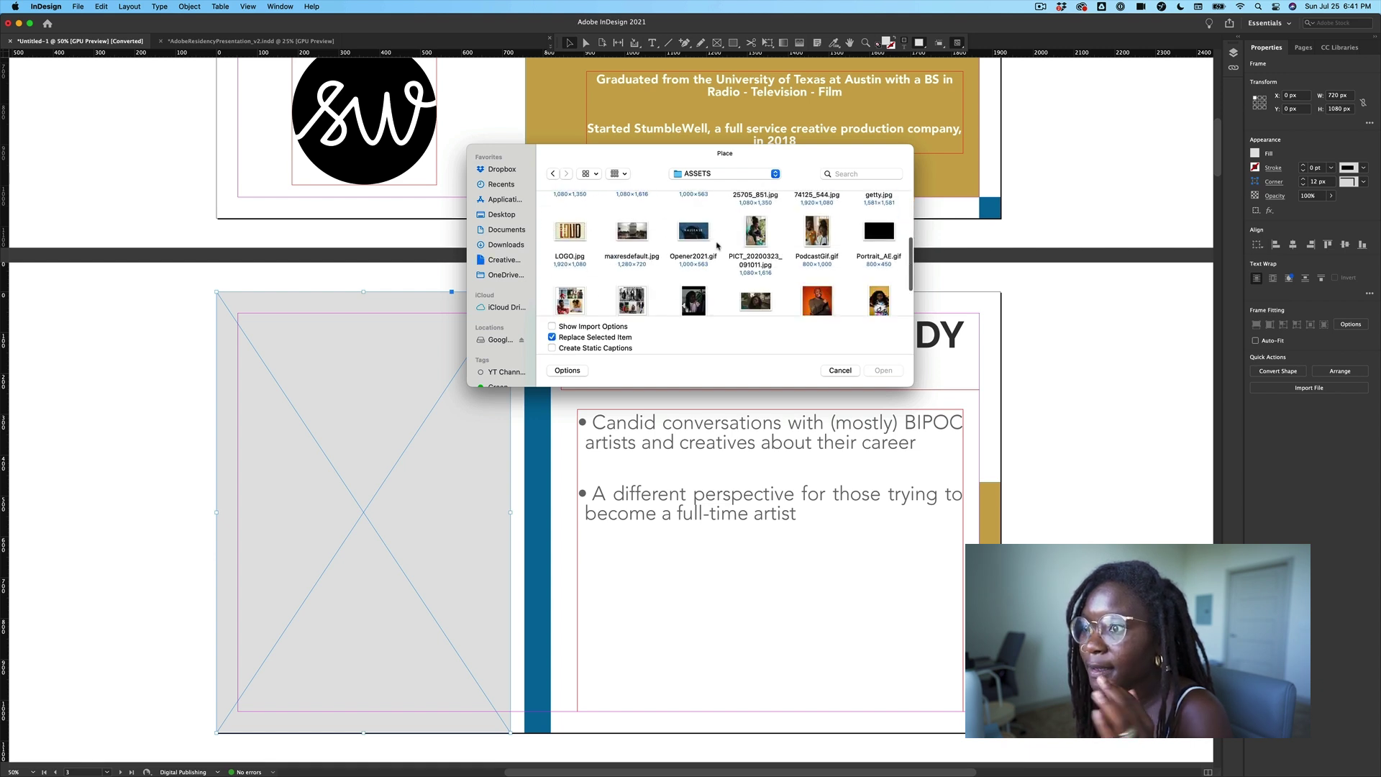
pyautogui.click(822, 243)
pyautogui.press('space')
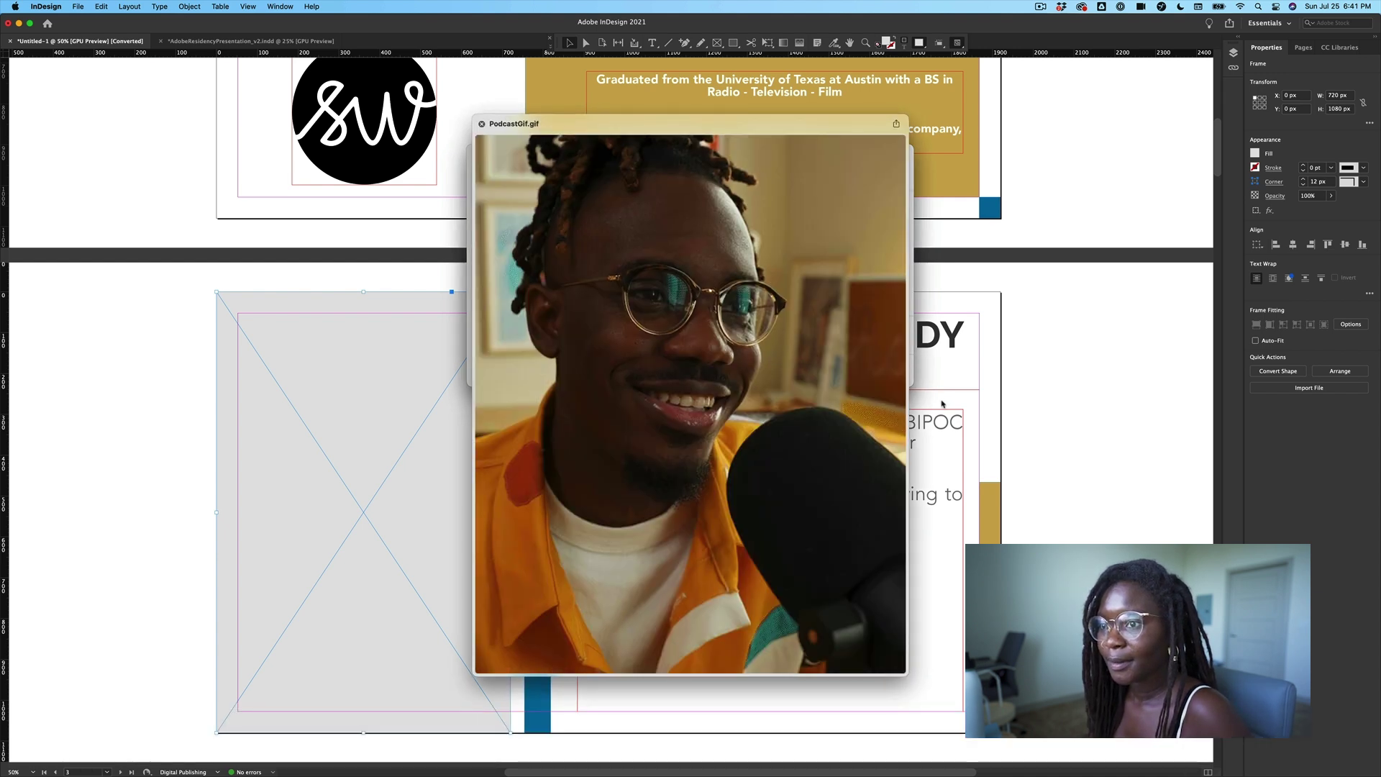
pyautogui.press('space')
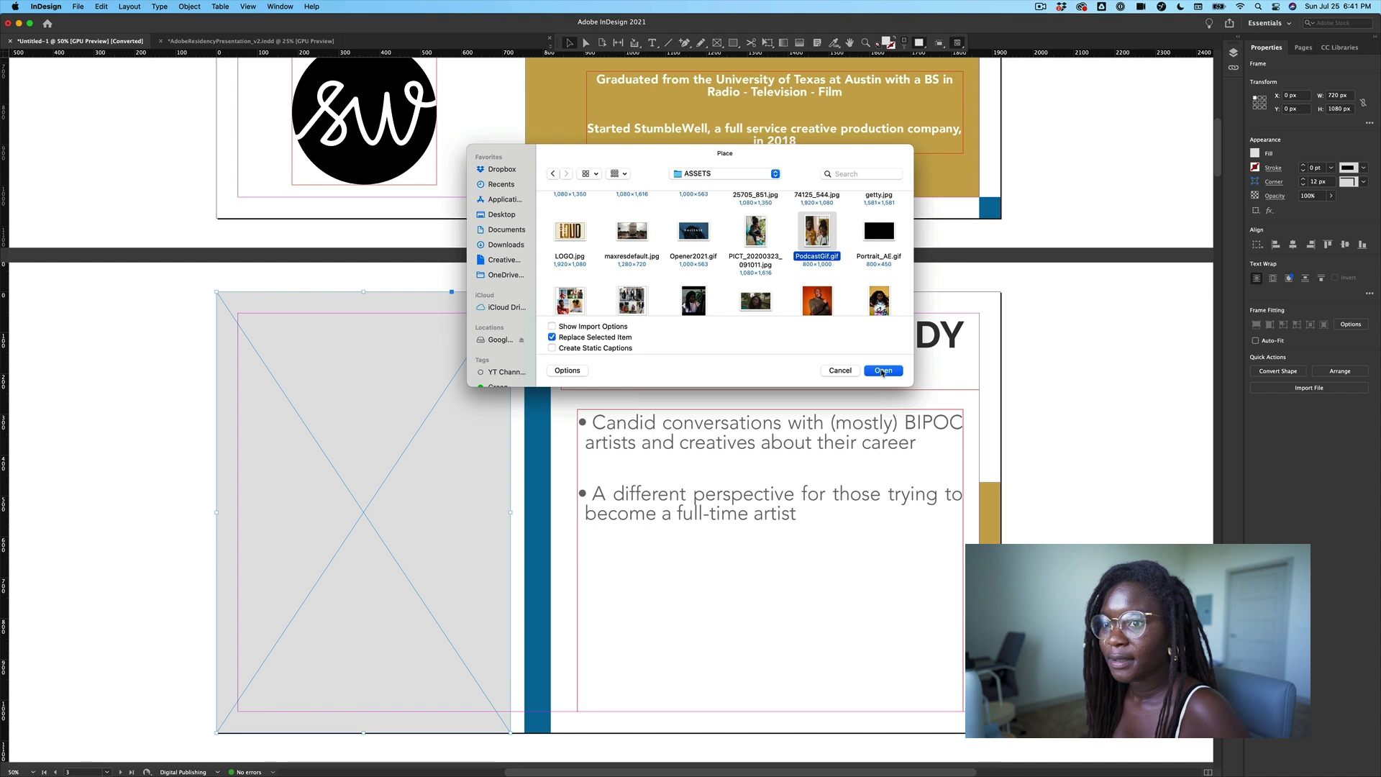
pyautogui.click(883, 370)
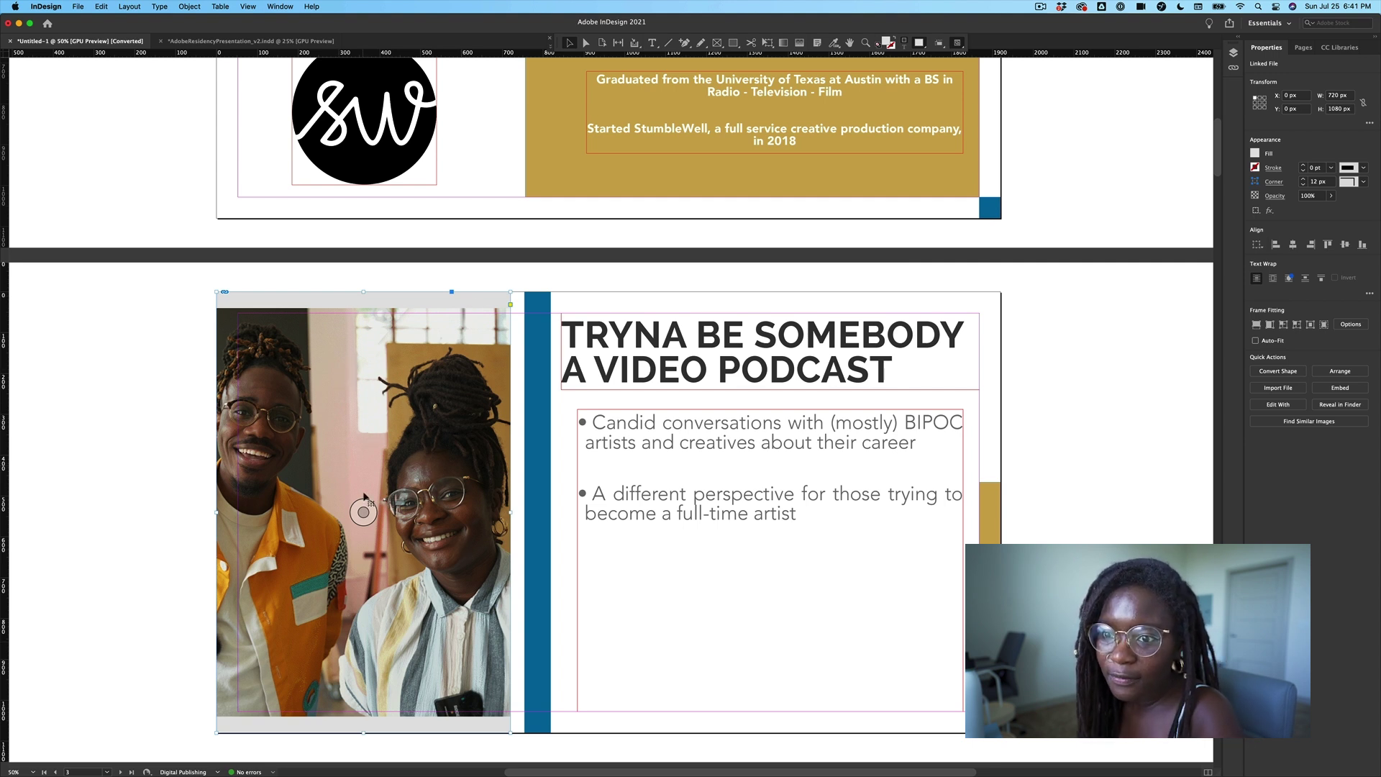
# - Reposition the photo, trim its frame to the margins and widen it to the blue bar
pyautogui.moveTo(364, 512); pyautogui.dragTo(378, 511)
pyautogui.click(381, 292)
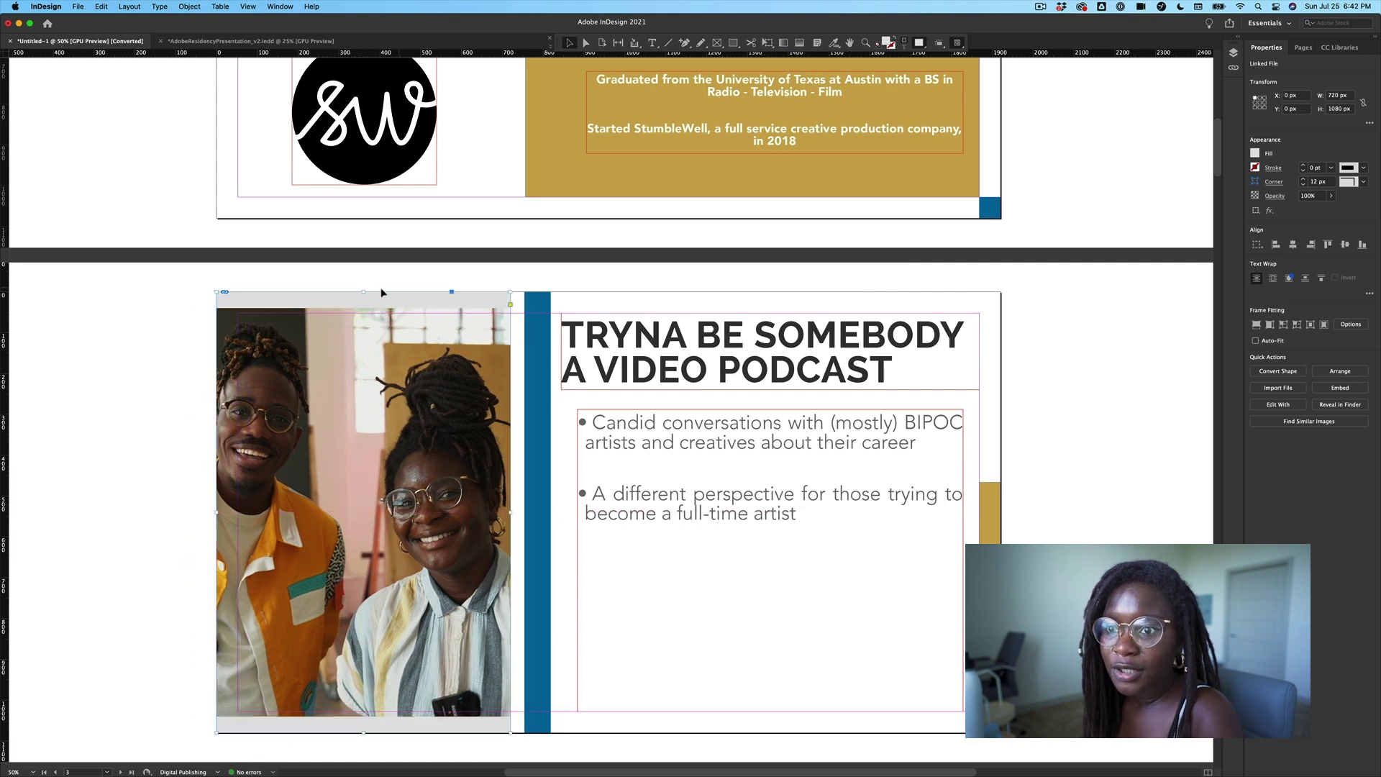
pyautogui.moveTo(362, 291); pyautogui.dragTo(361, 309)
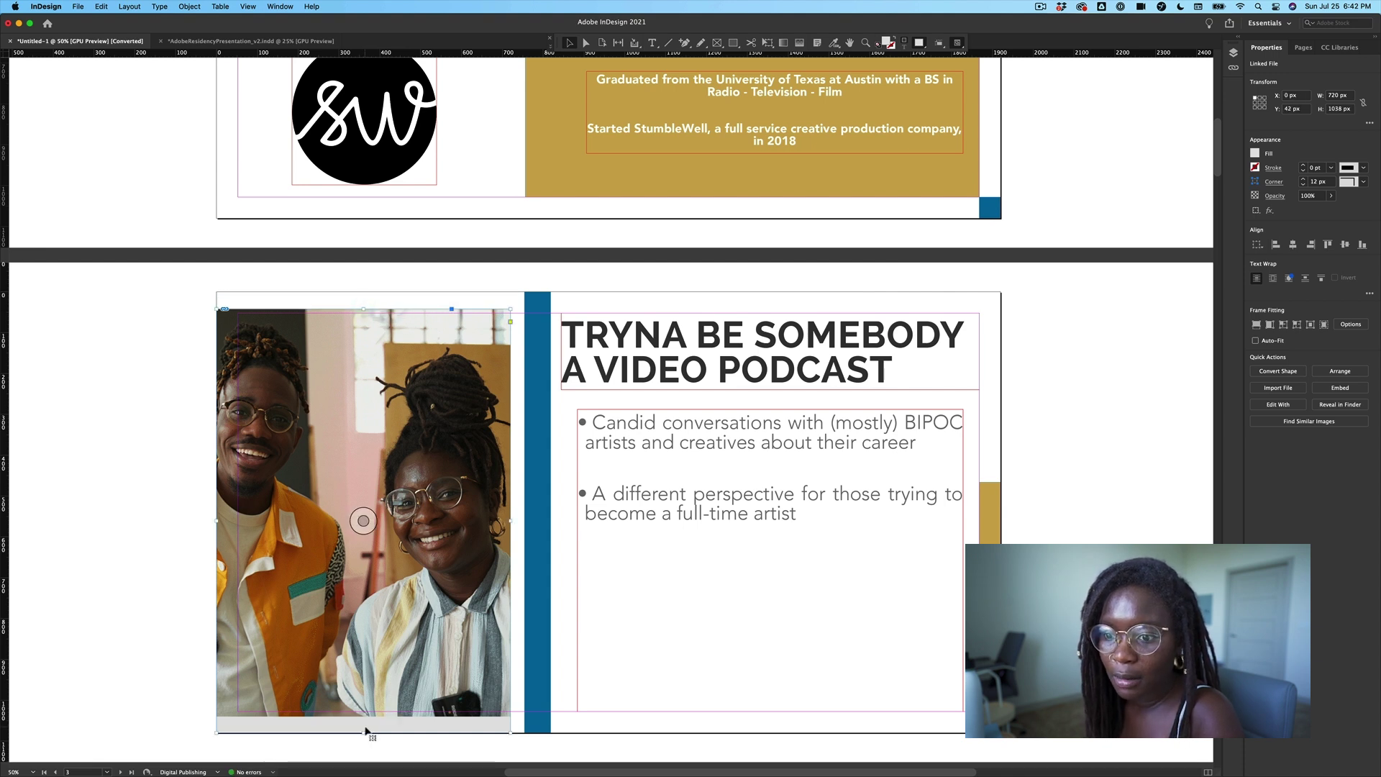
pyautogui.moveTo(364, 733); pyautogui.dragTo(364, 714)
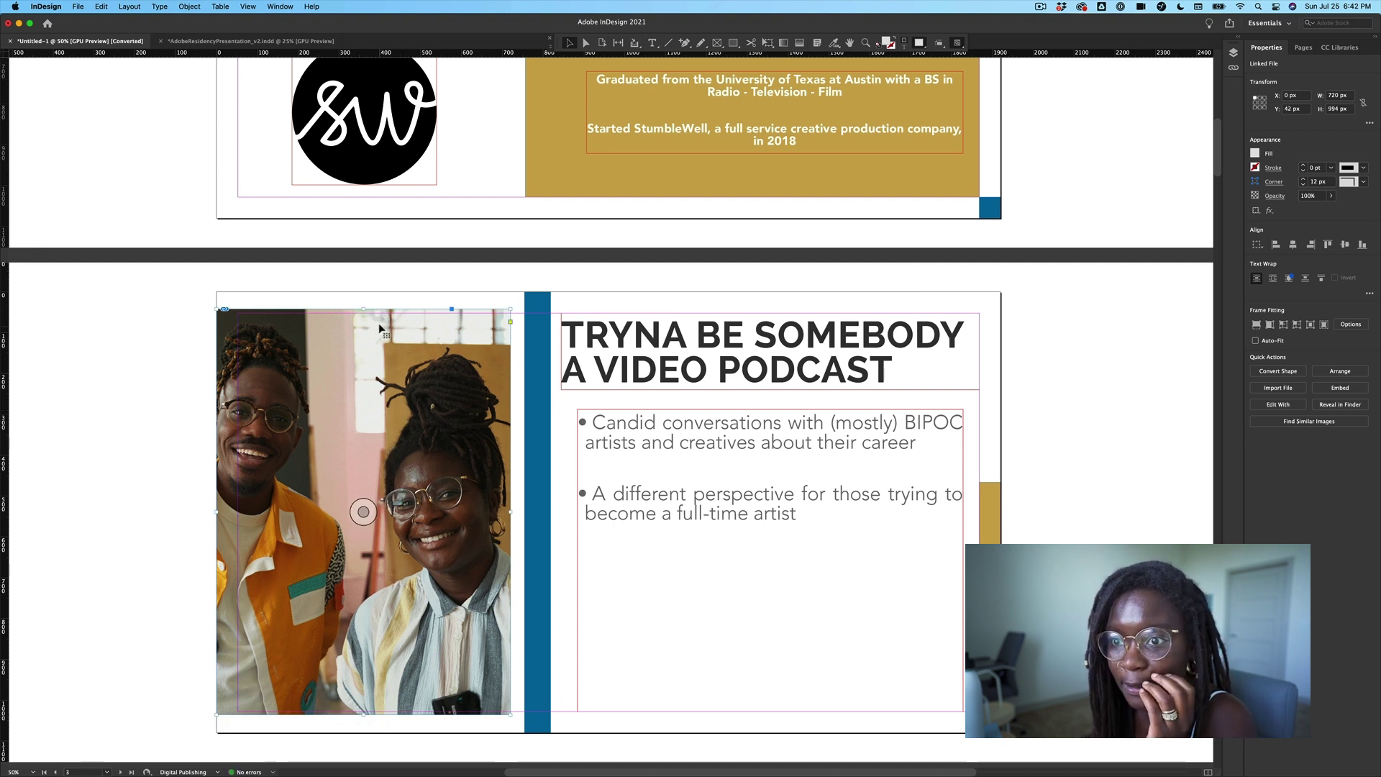
pyautogui.moveTo(363, 511); pyautogui.dragTo(385, 515)
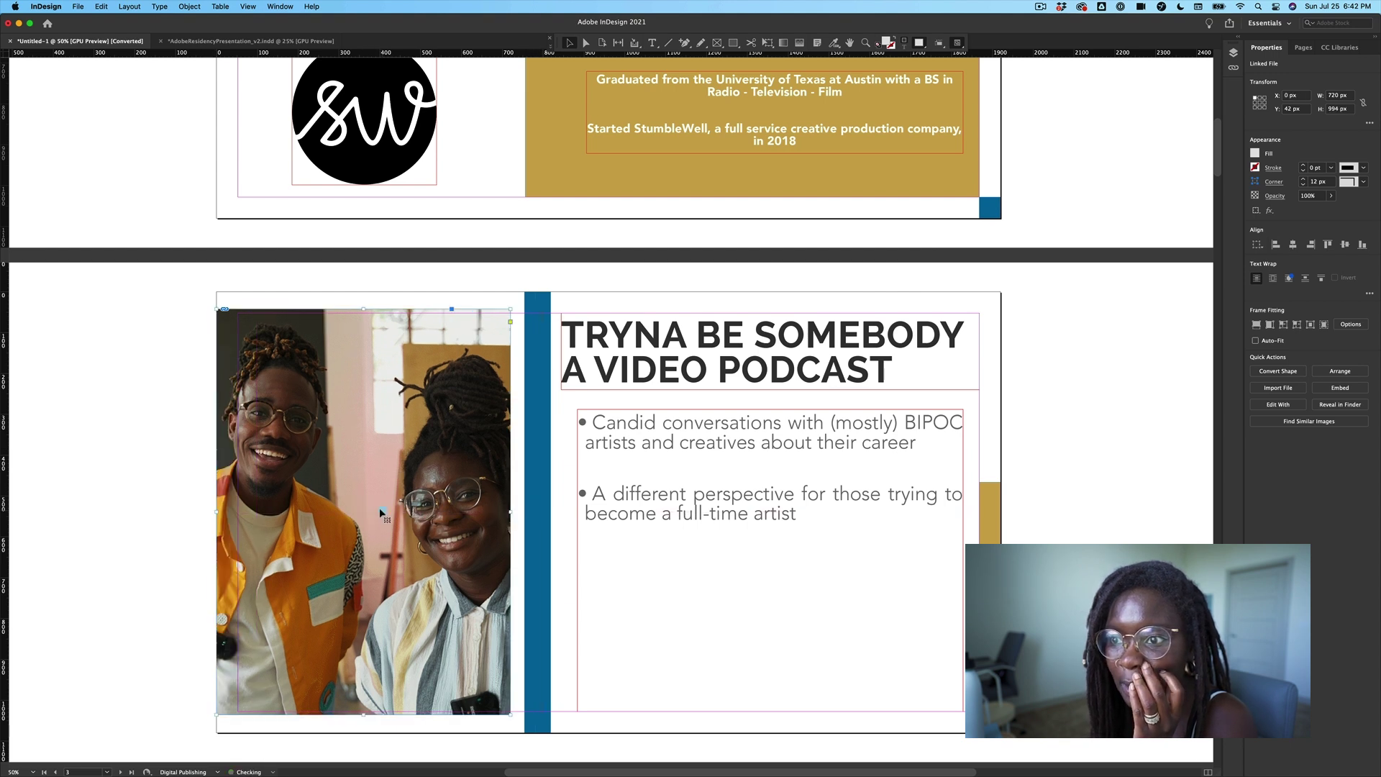
pyautogui.moveTo(510, 511); pyautogui.dragTo(525, 510)
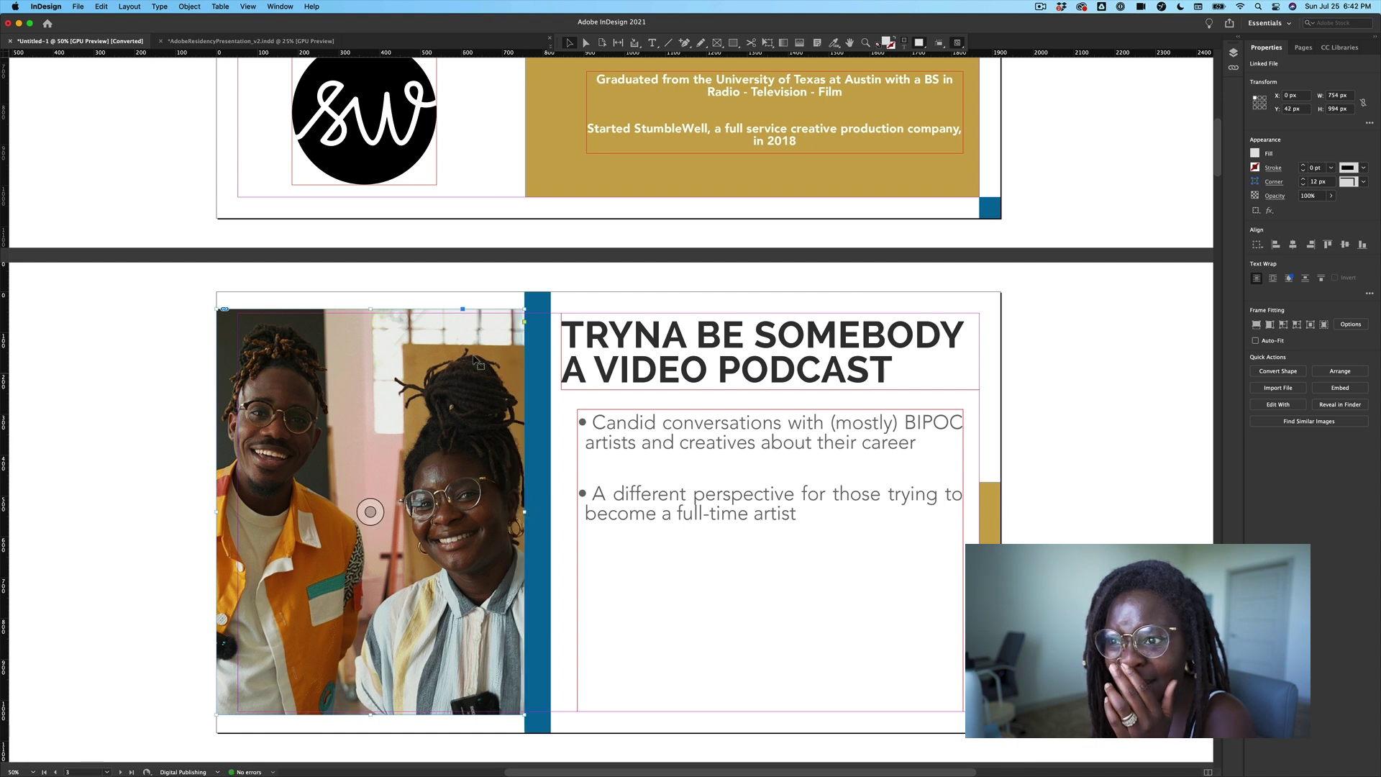
# - Trim the blue bar's top and bottom to match the photo, then deselect
pyautogui.click(538, 373)
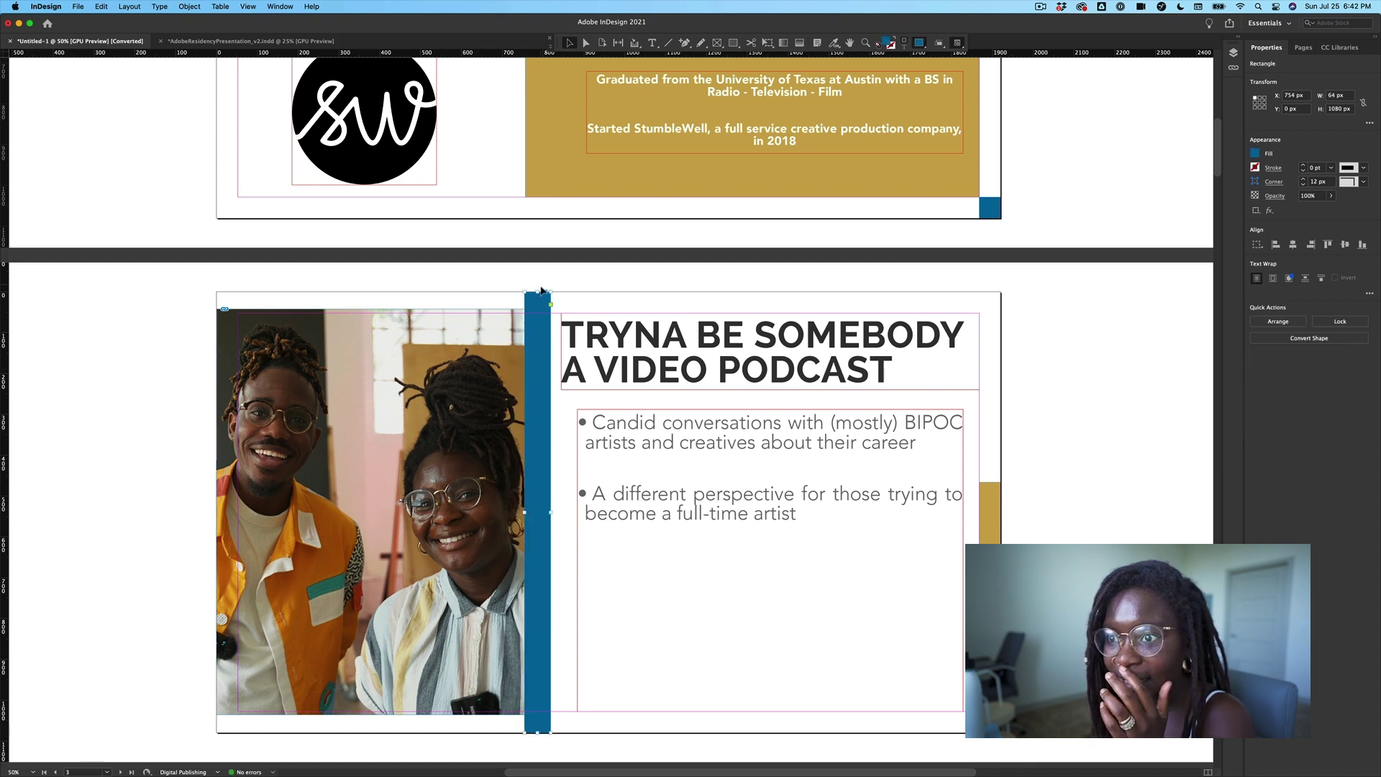
pyautogui.moveTo(536, 290); pyautogui.dragTo(537, 310)
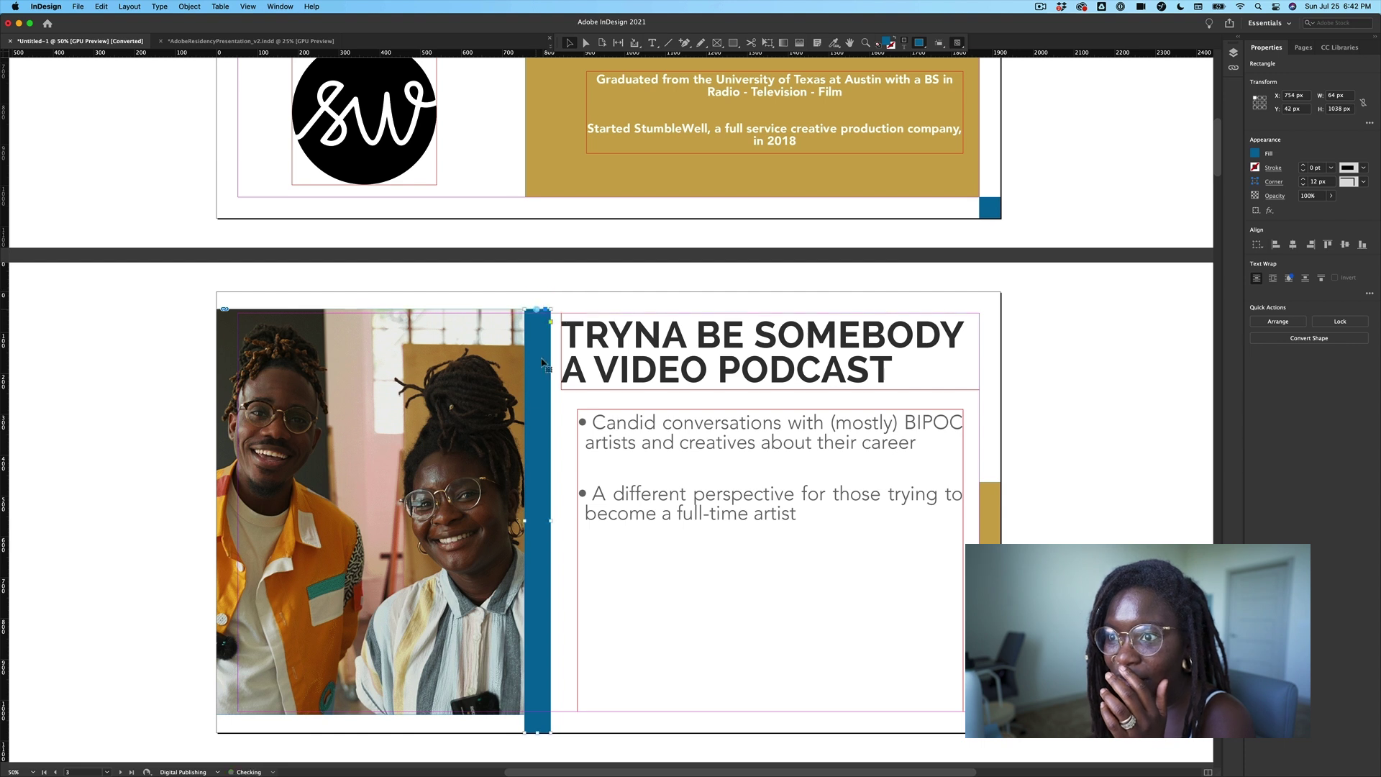
pyautogui.moveTo(538, 730); pyautogui.dragTo(537, 714)
pyautogui.press('super+shift+a')
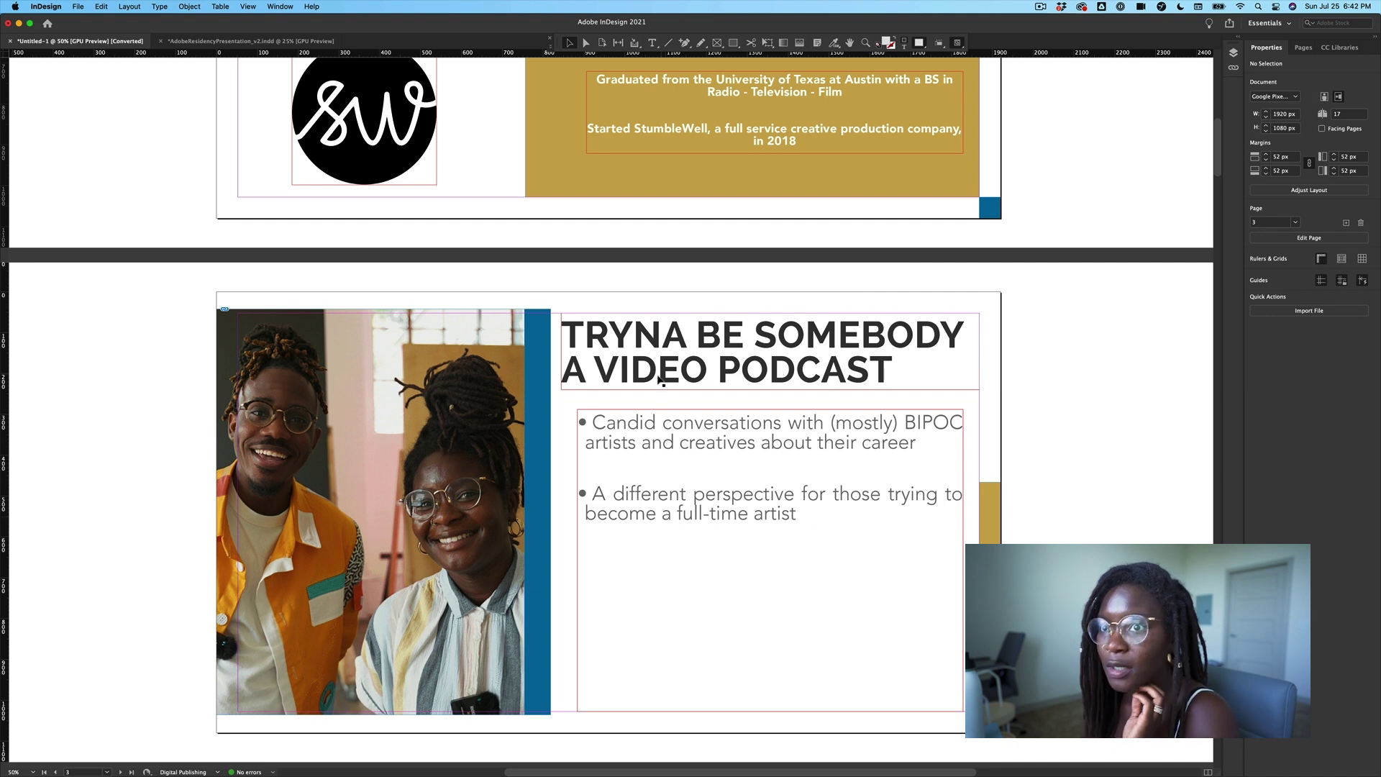
pyautogui.click(227, 42)
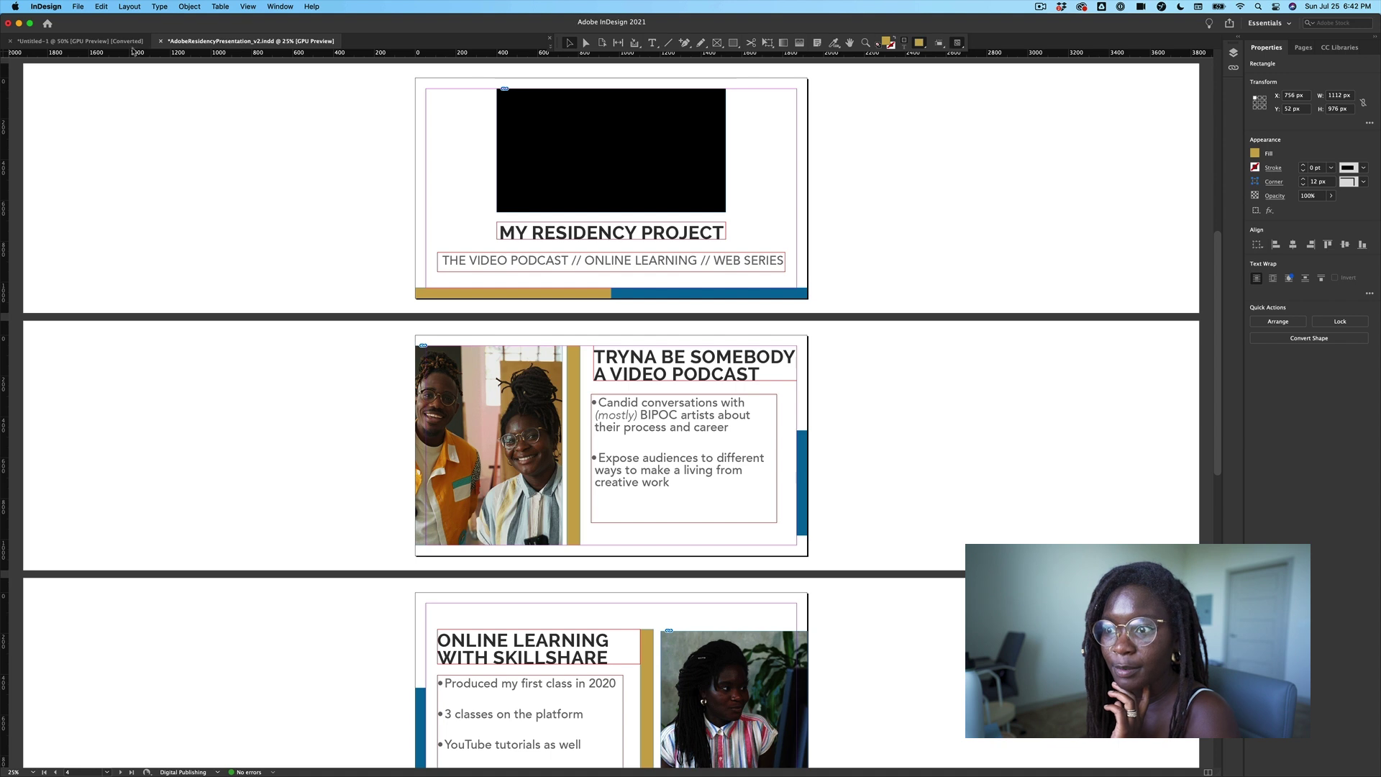
pyautogui.click(102, 41)
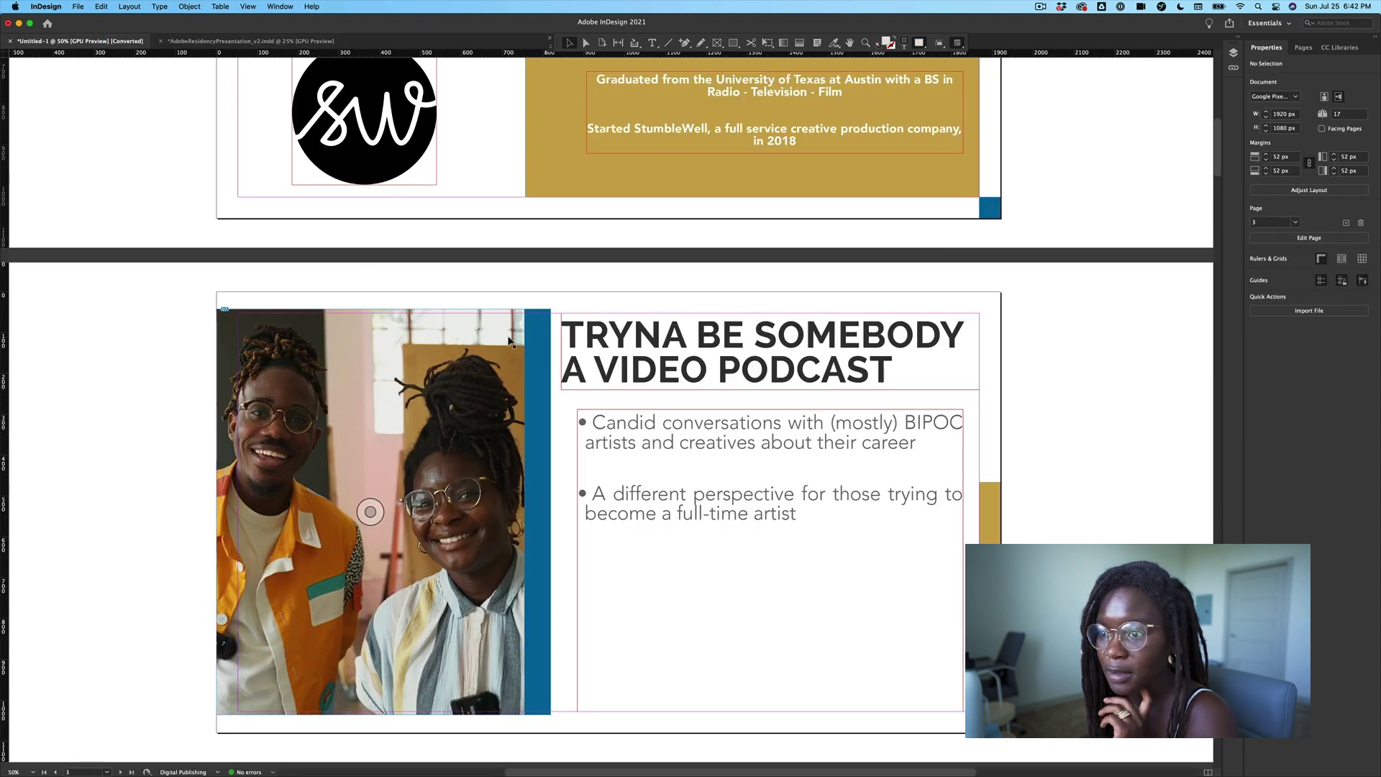
pyautogui.click(726, 550)
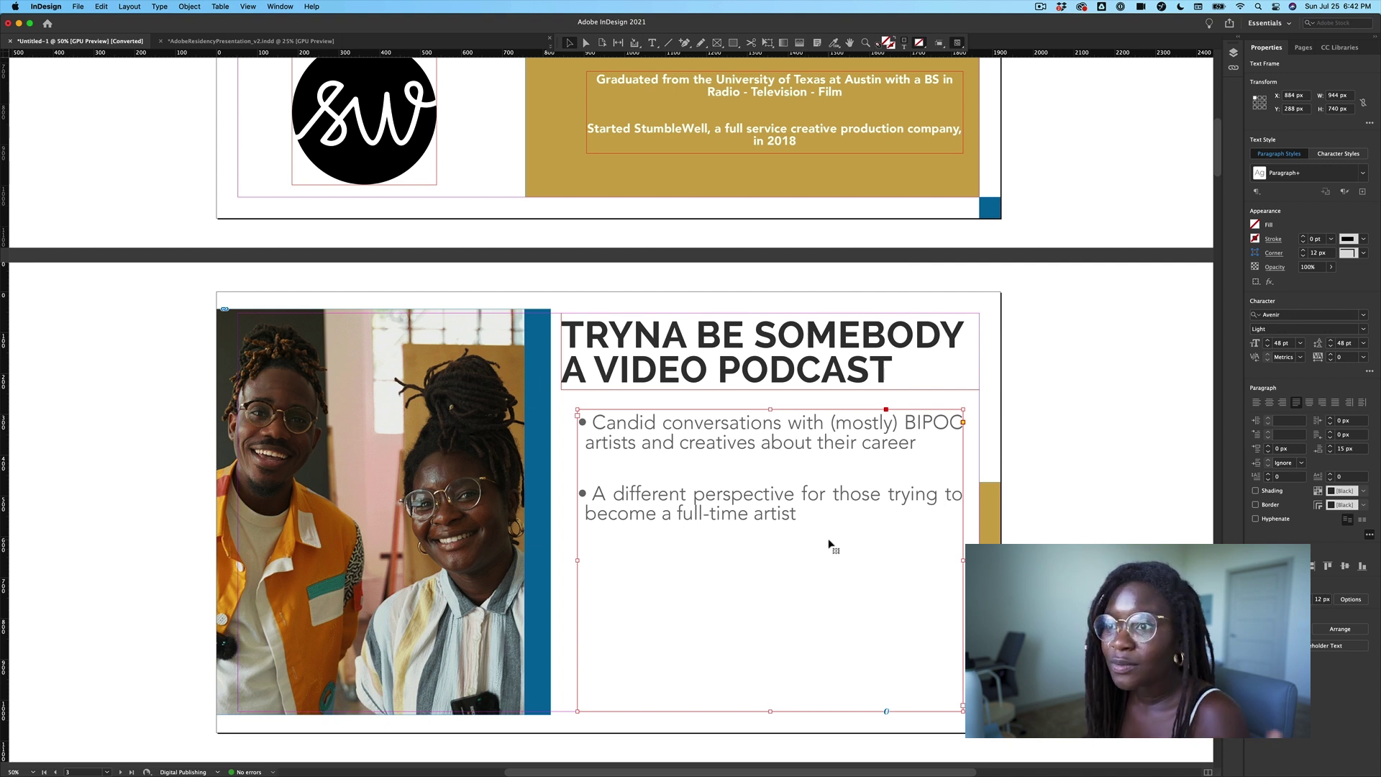
pyautogui.scroll(-15, 836, 537)
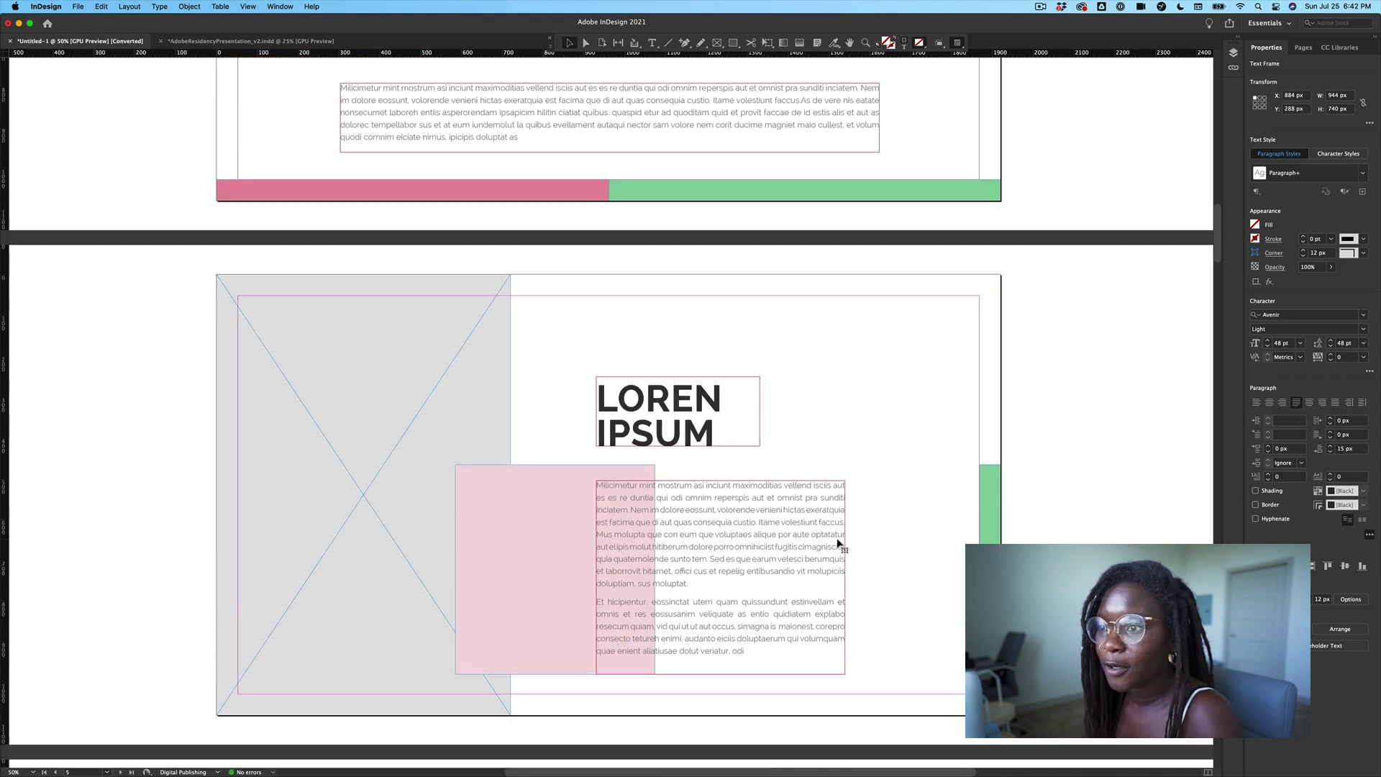
pyautogui.scroll(15, 863, 529)
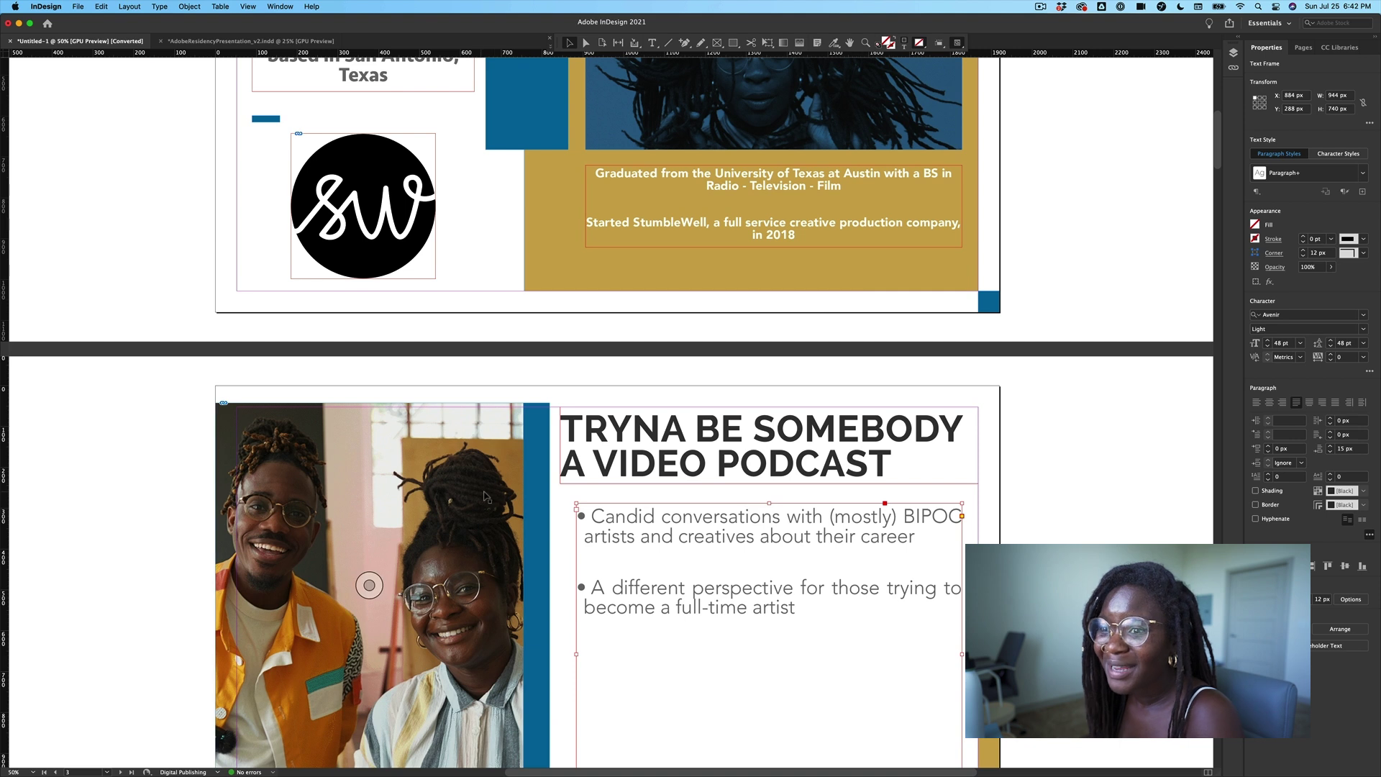
pyautogui.scroll(-12, 617, 512)
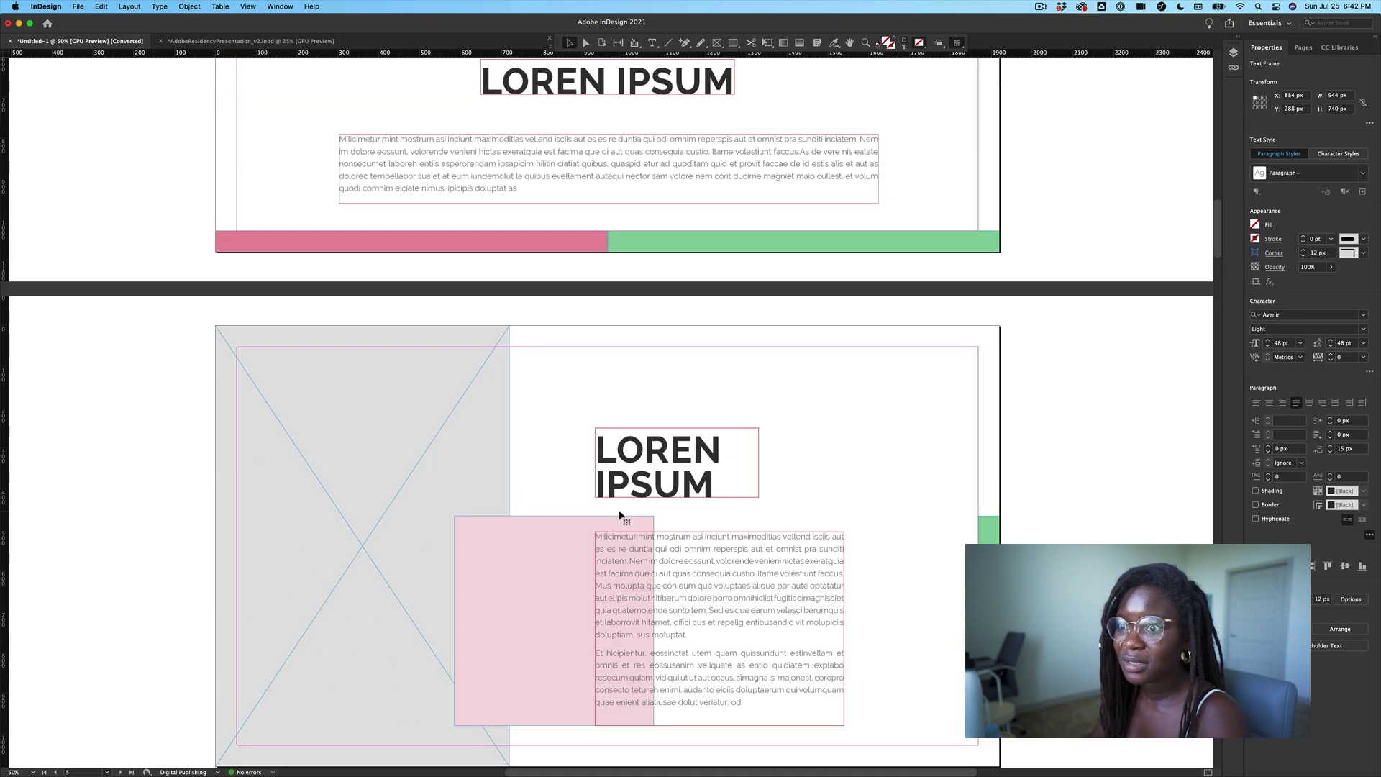
pyautogui.scroll(12, 620, 515)
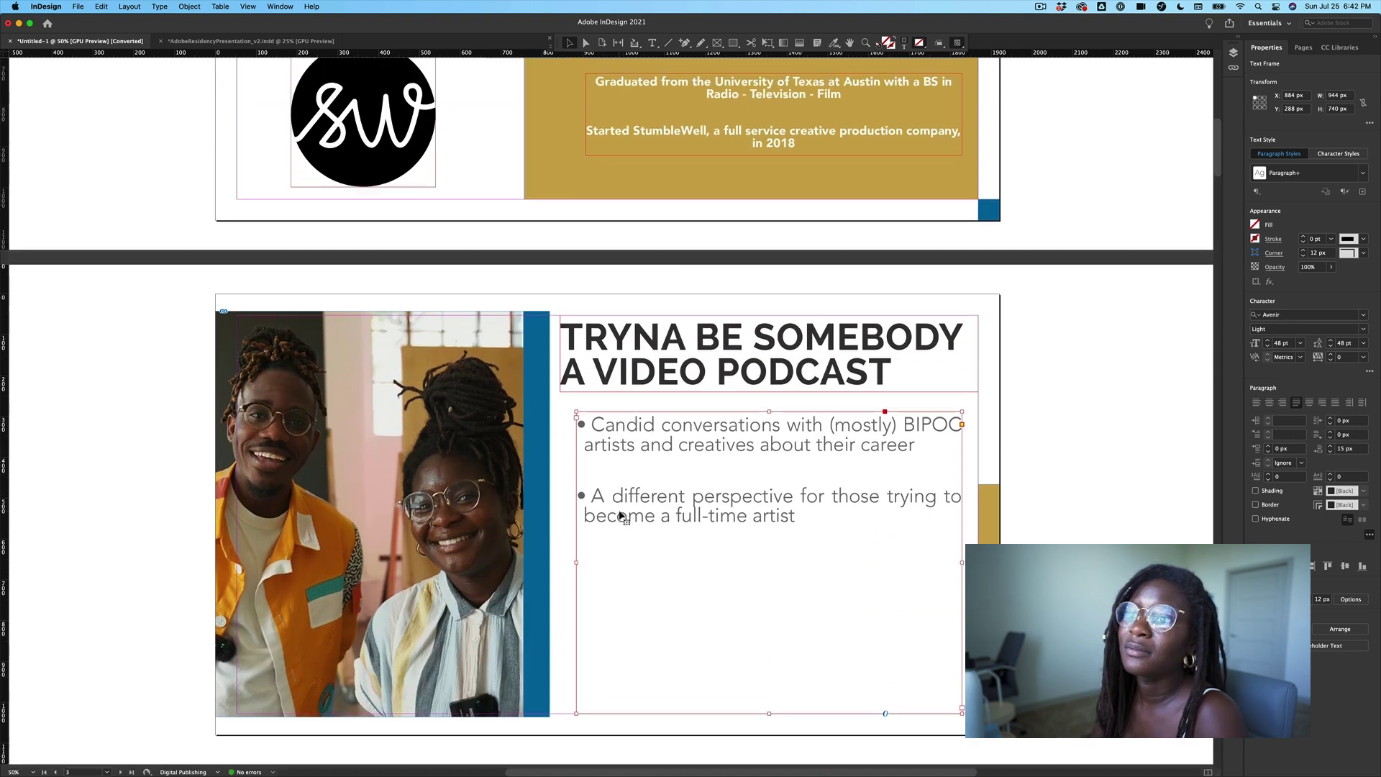
pyautogui.scroll(10, 619, 507)
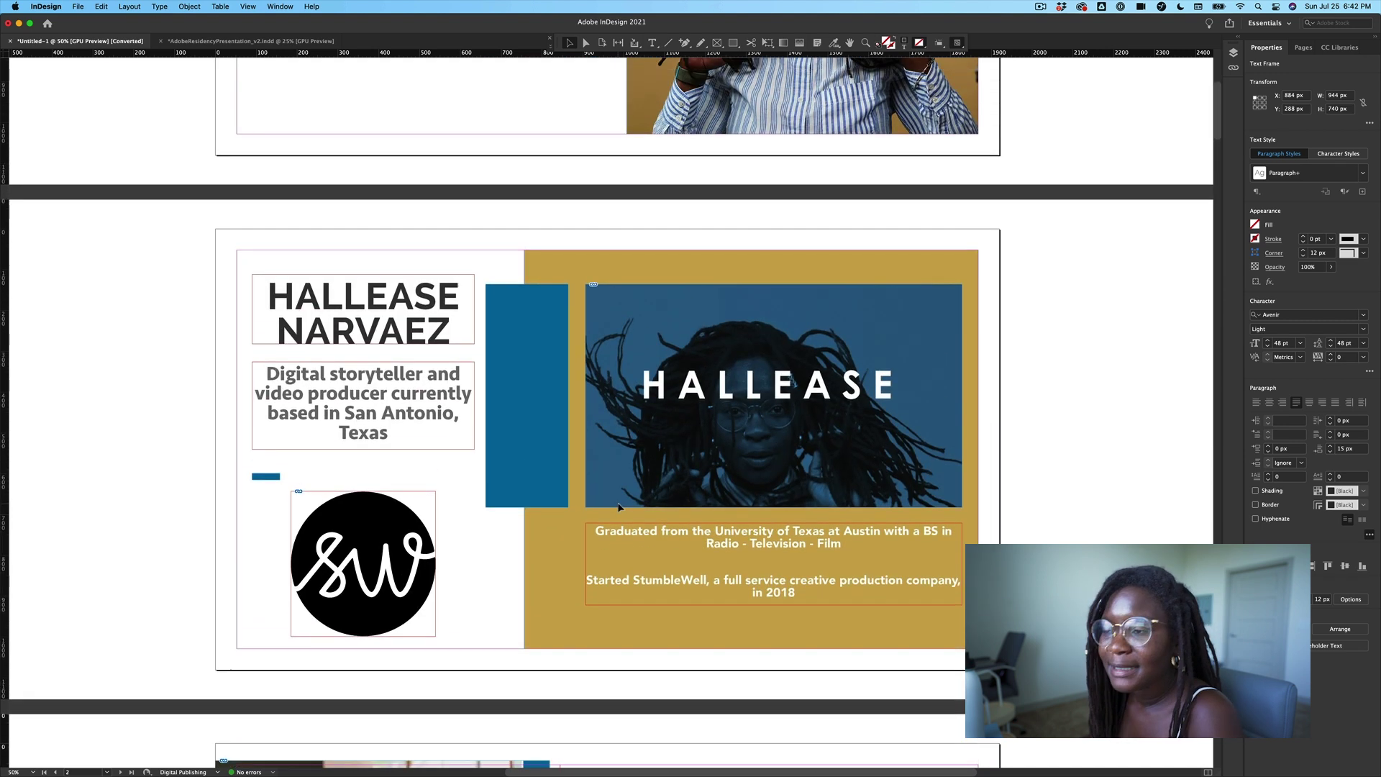
pyautogui.scroll(-10, 753, 439)
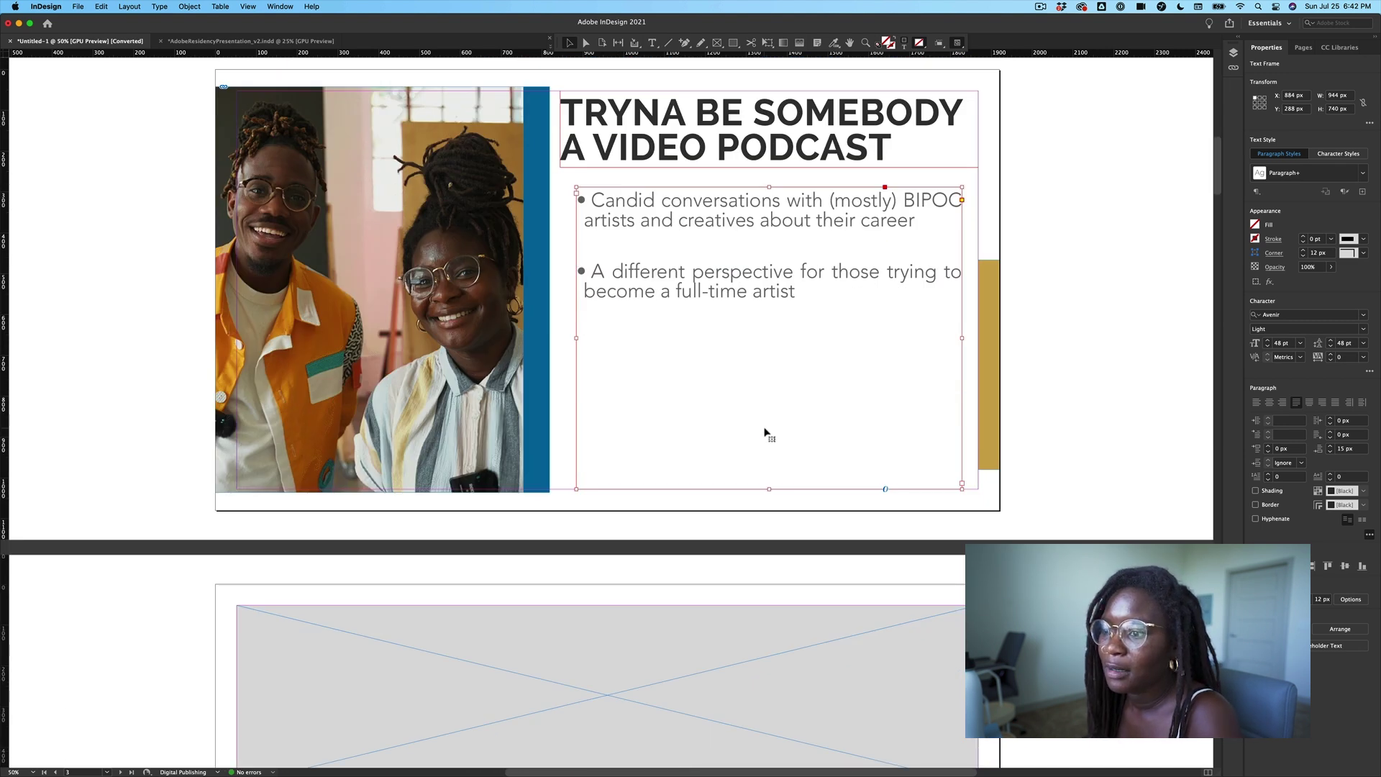
pyautogui.scroll(-4, 761, 434)
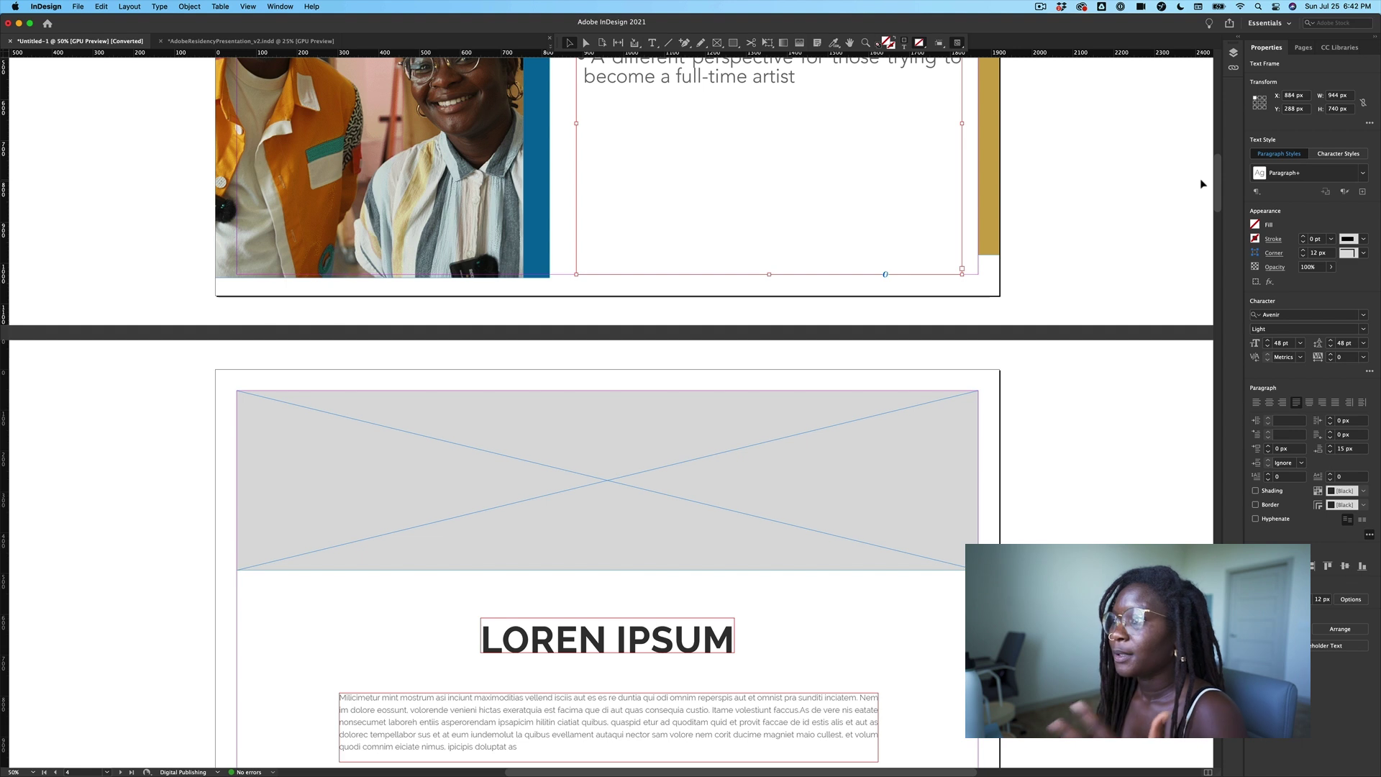
# - Show the page thumbnails, select page 4 and bring up the File menu
pyautogui.click(1302, 47)
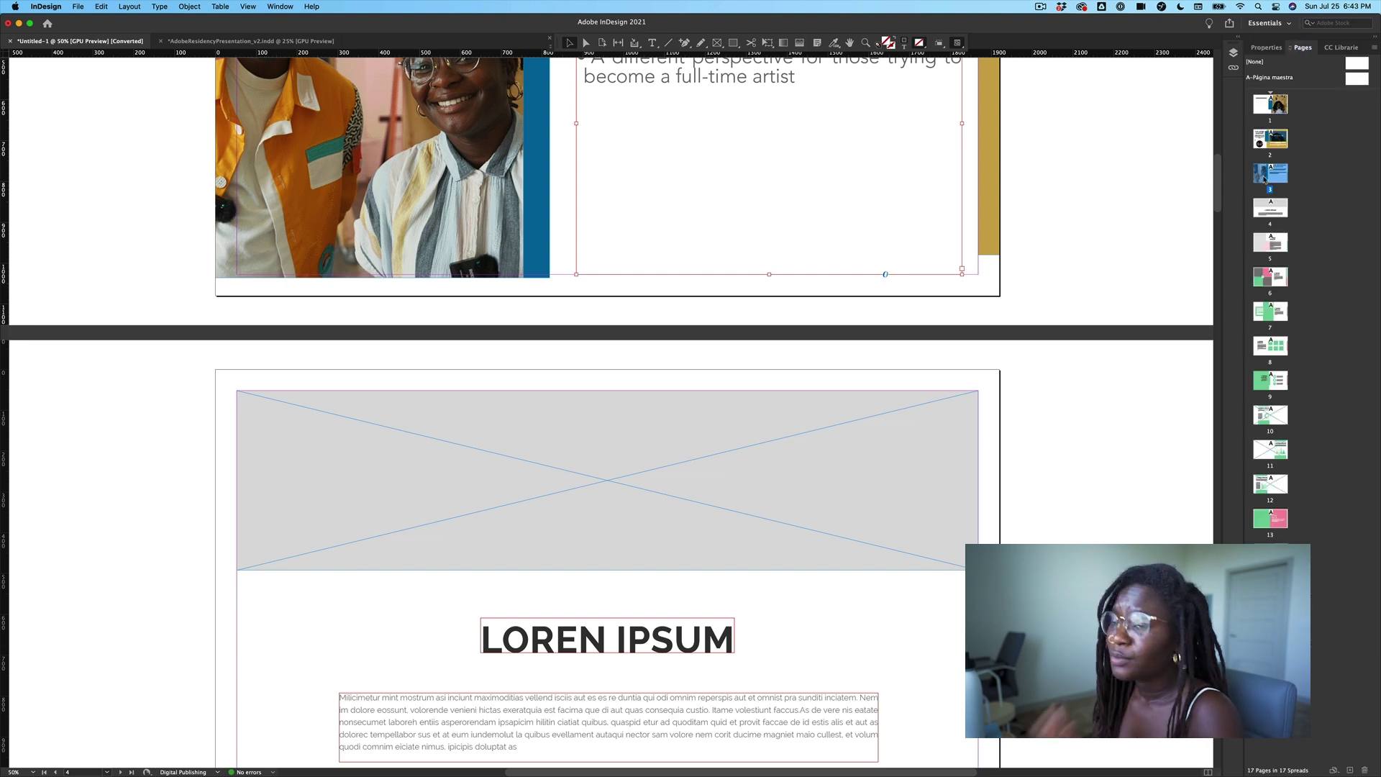
pyautogui.scroll(8, 891, 234)
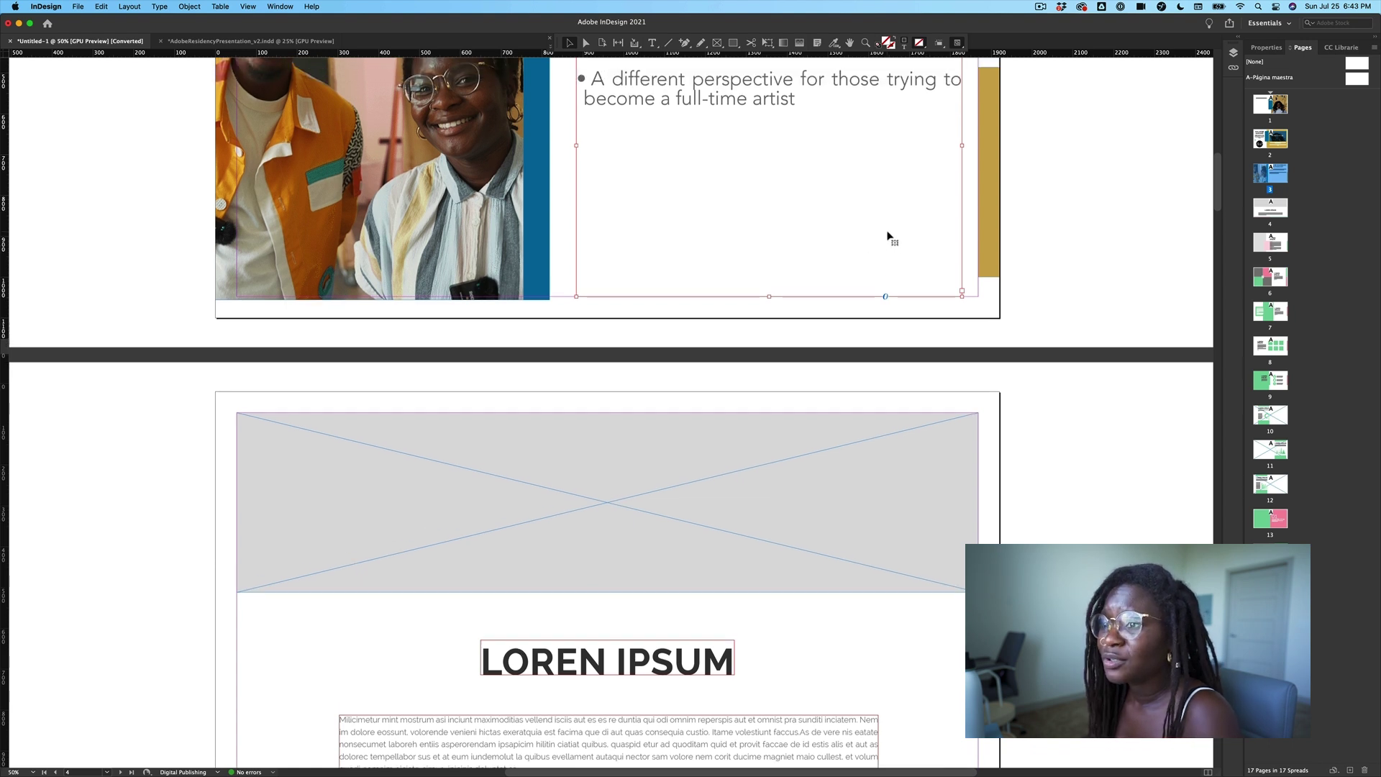
pyautogui.scroll(14, 890, 234)
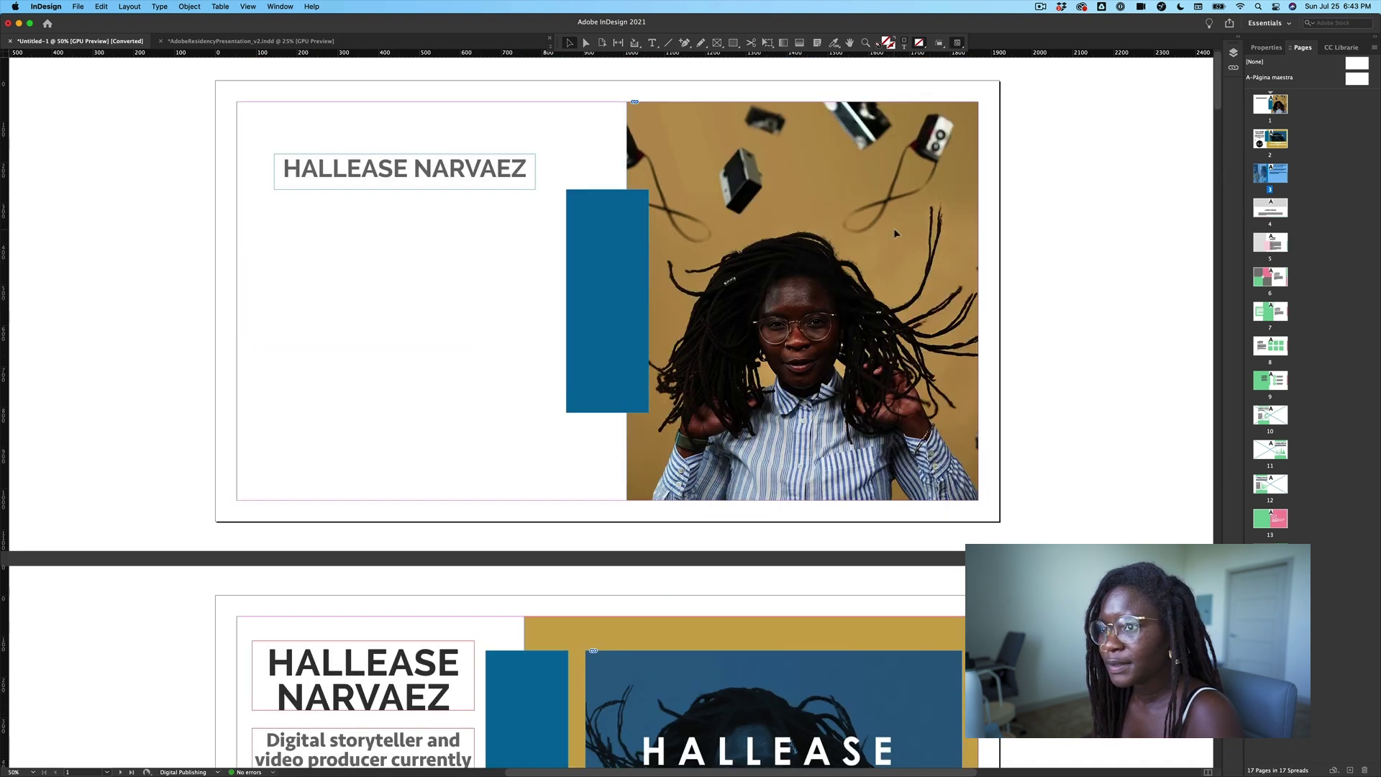
pyautogui.scroll(-18, 896, 234)
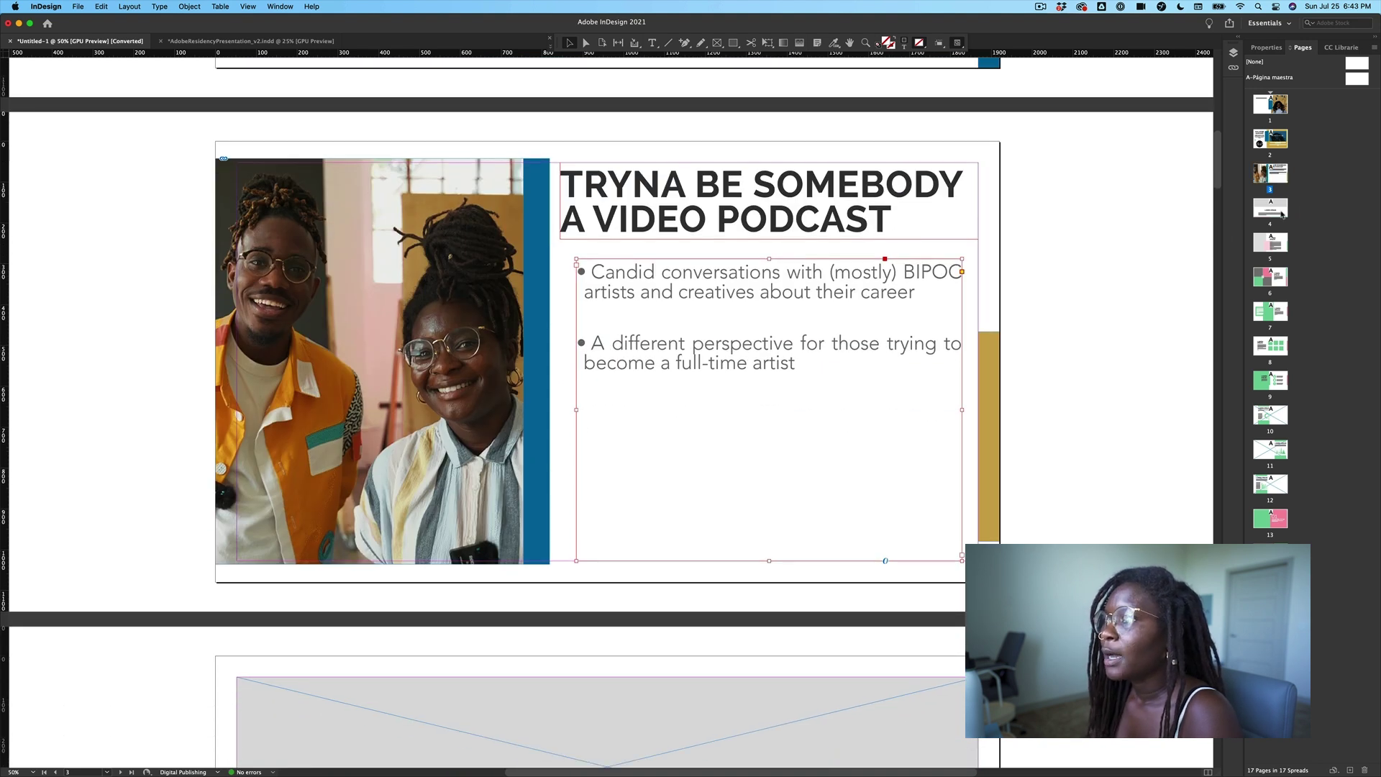
pyautogui.click(1281, 211)
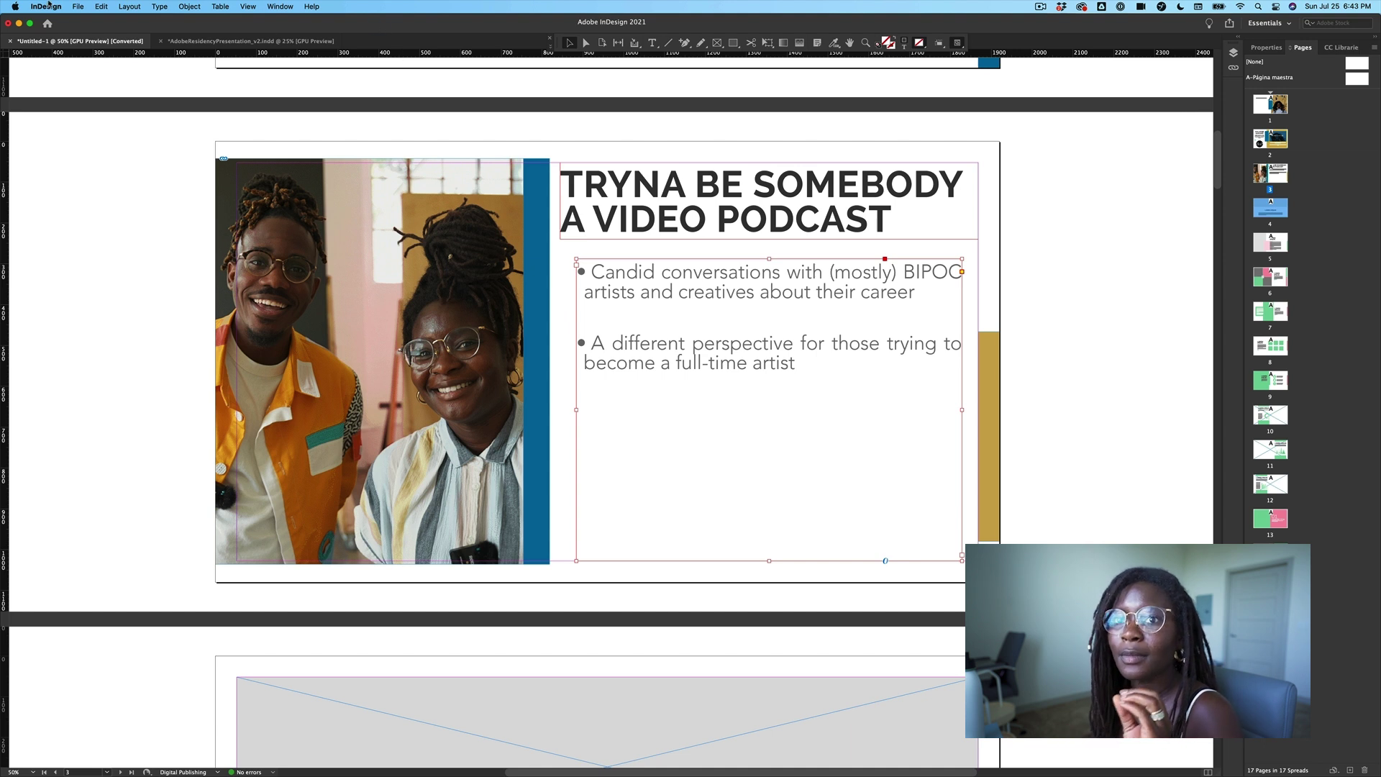
pyautogui.click(77, 6)
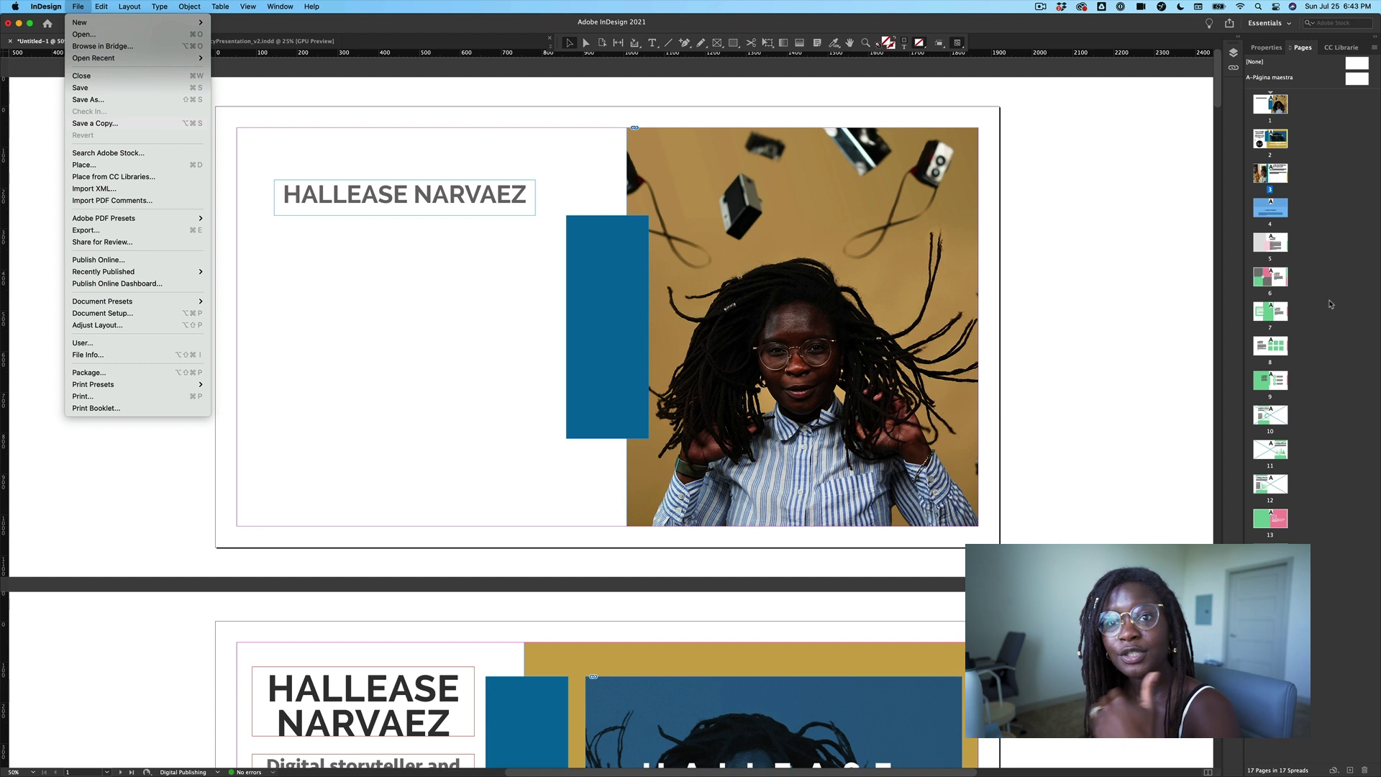
# - Save the presentation as PatreonExample_v1 in the Adobe Presentation > VERSIONS folder
pyautogui.click(172, 100)
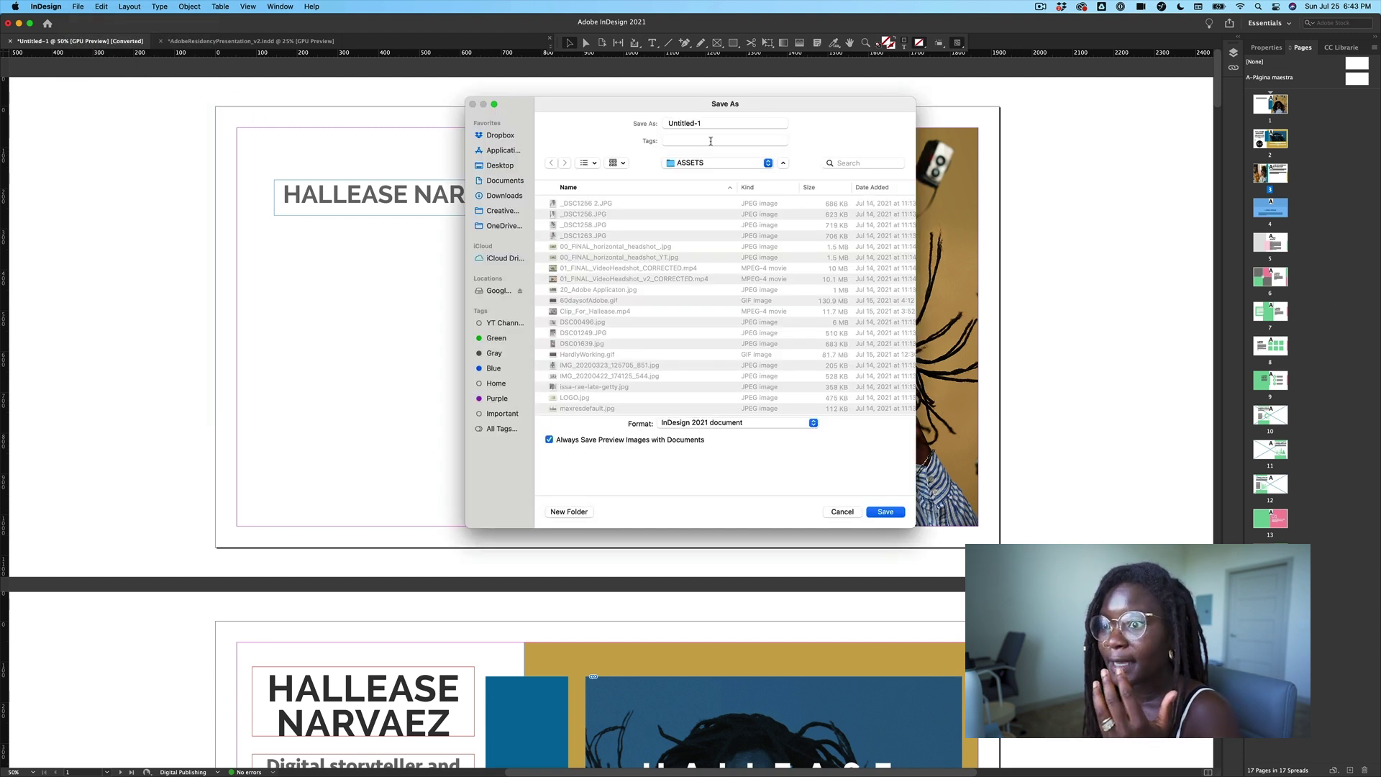
pyautogui.click(708, 160)
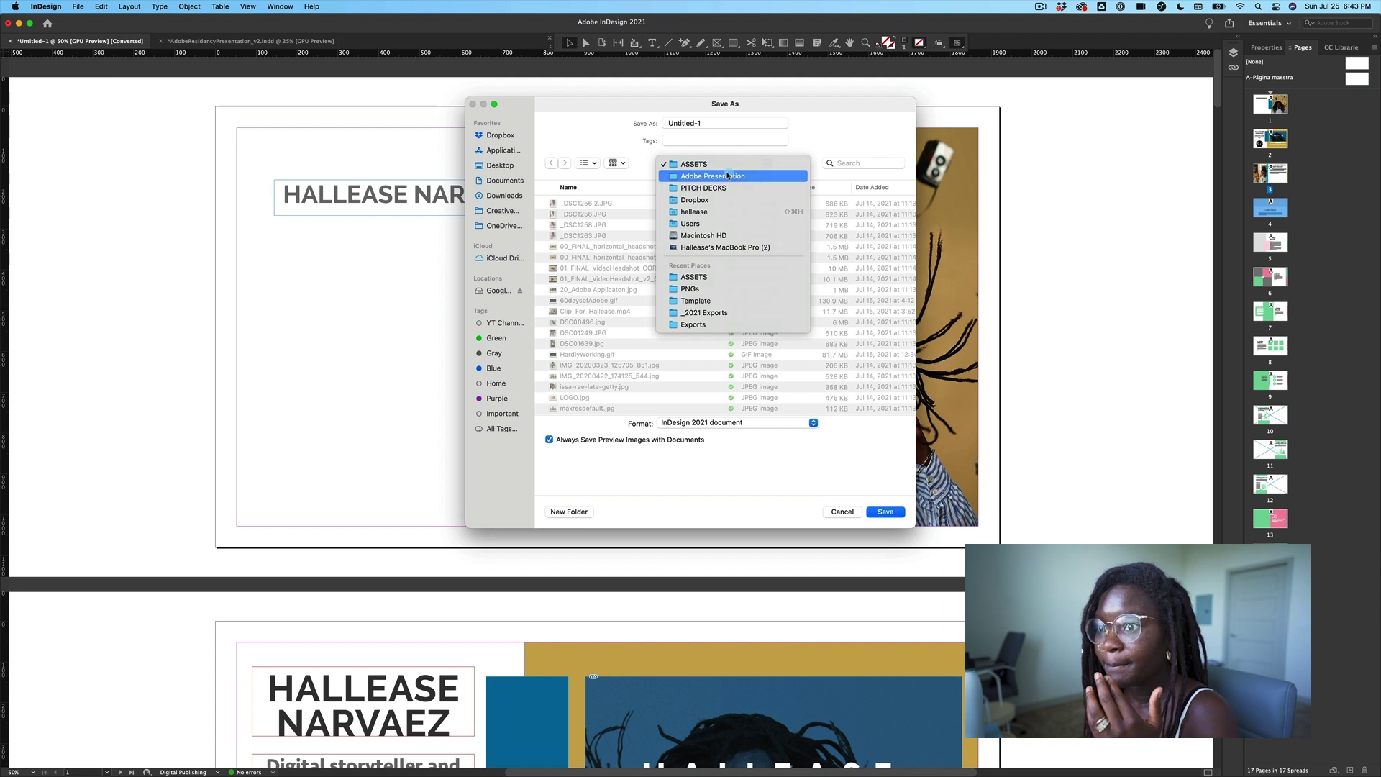
pyautogui.click(728, 175)
pyautogui.doubleClick(566, 215)
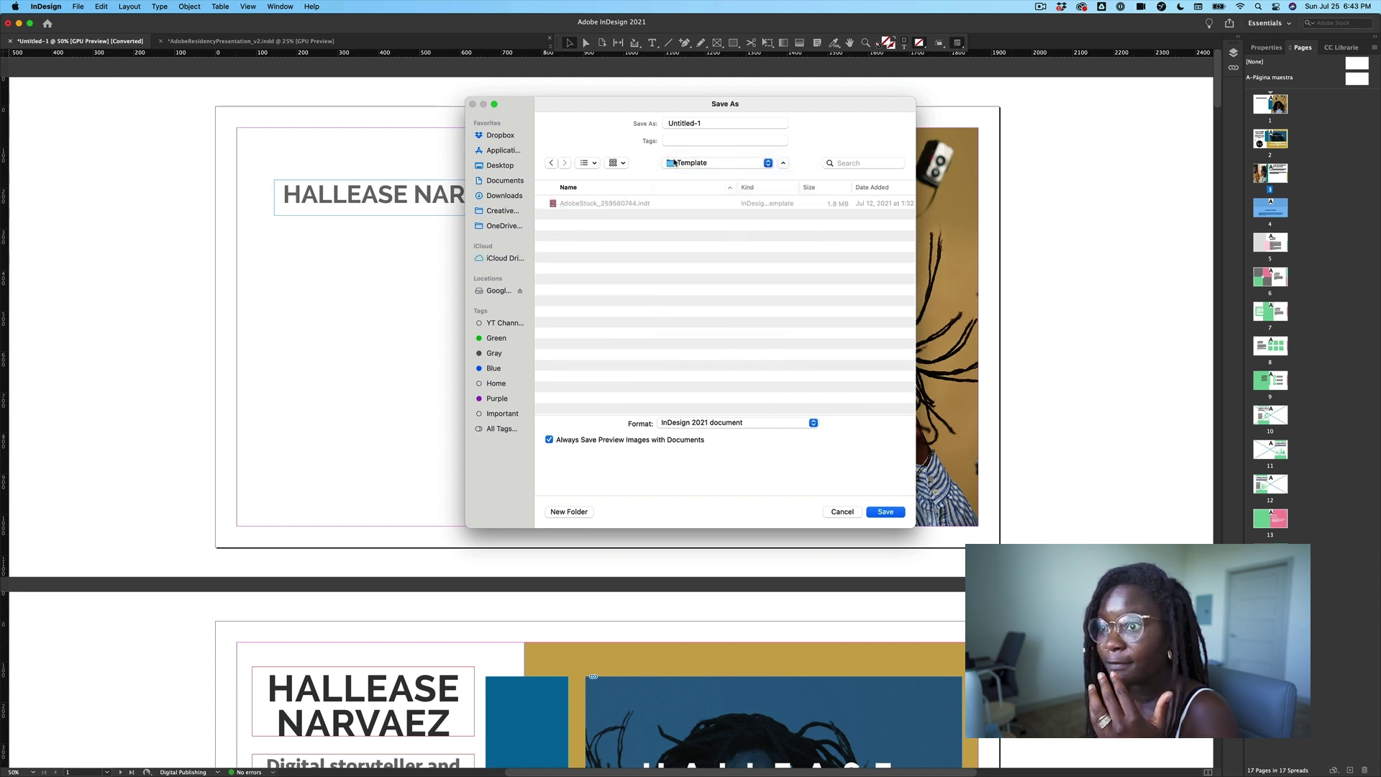
pyautogui.click(551, 162)
pyautogui.doubleClick(589, 224)
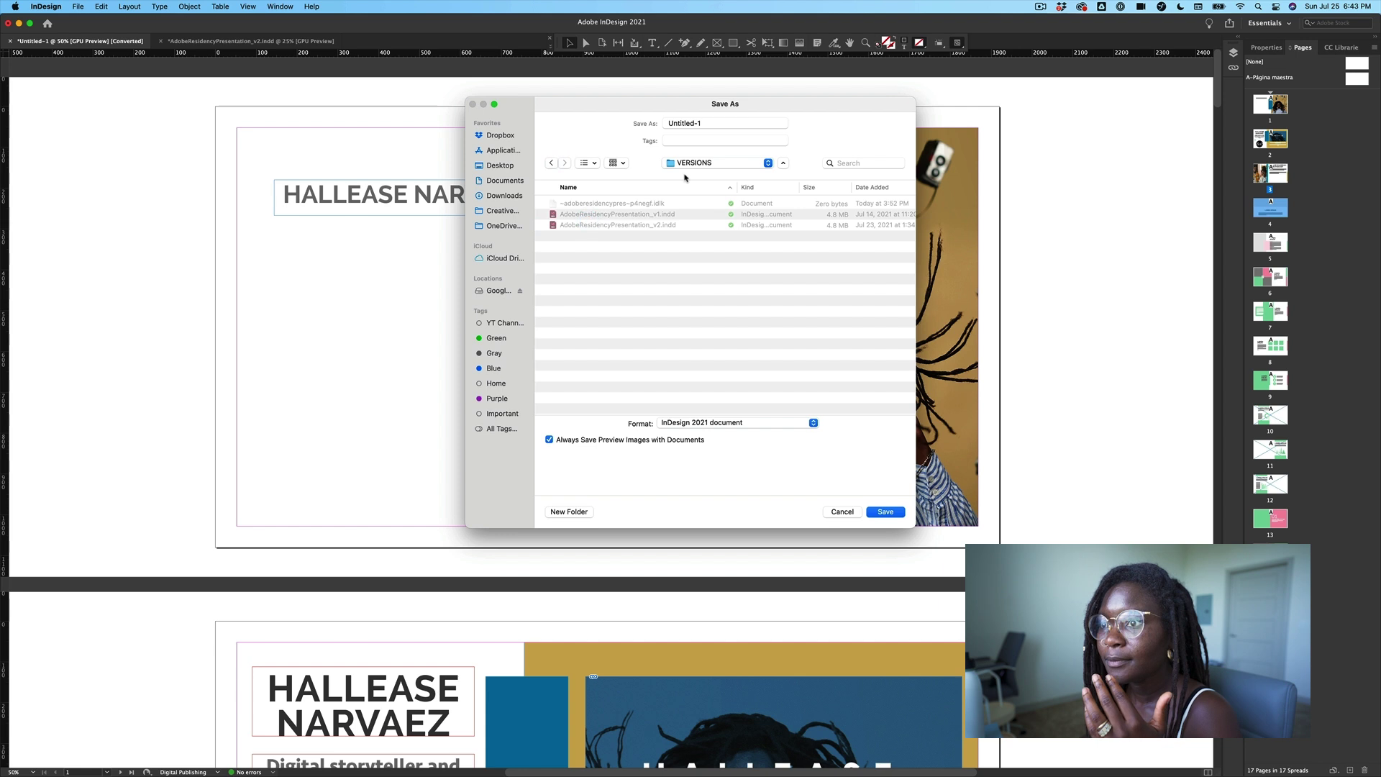
pyautogui.click(687, 124)
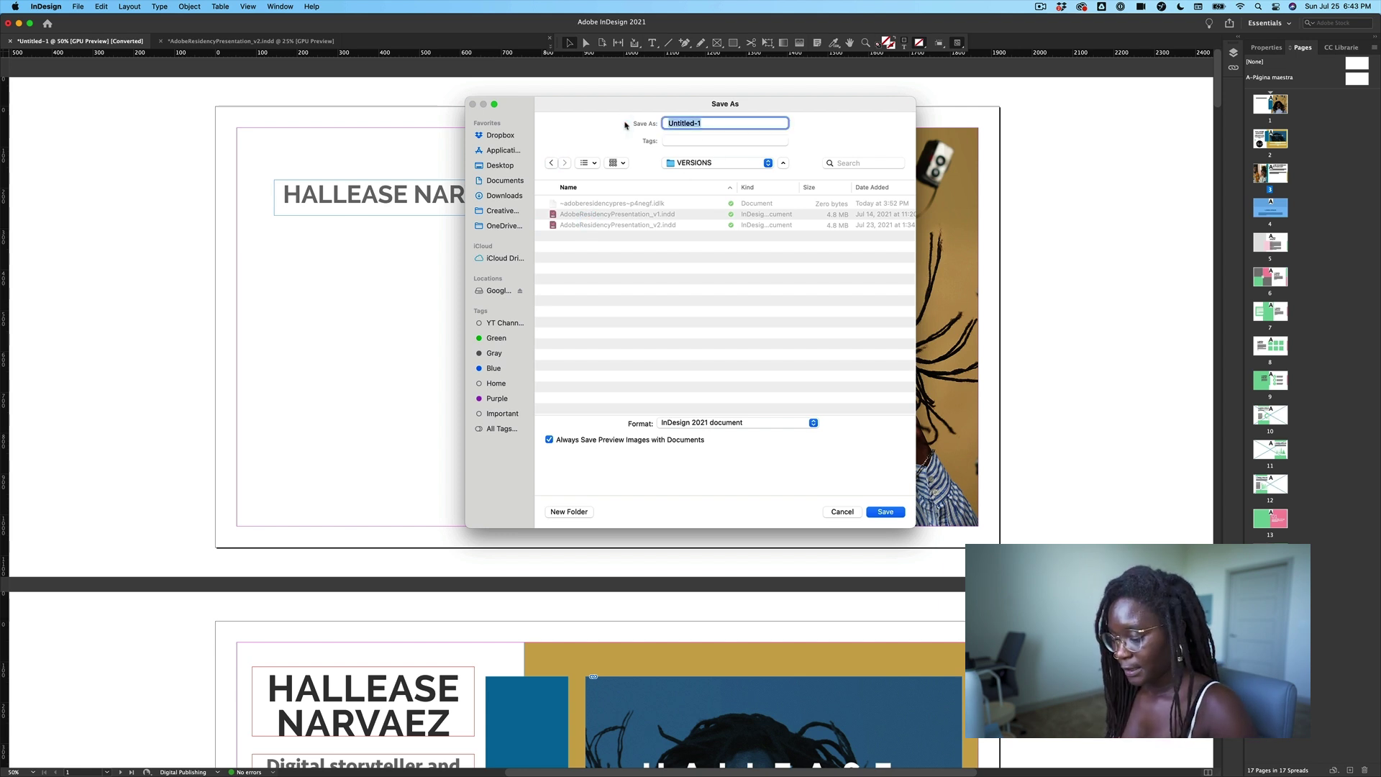
pyautogui.write('PatreonExample_v1')
pyautogui.press('Return')
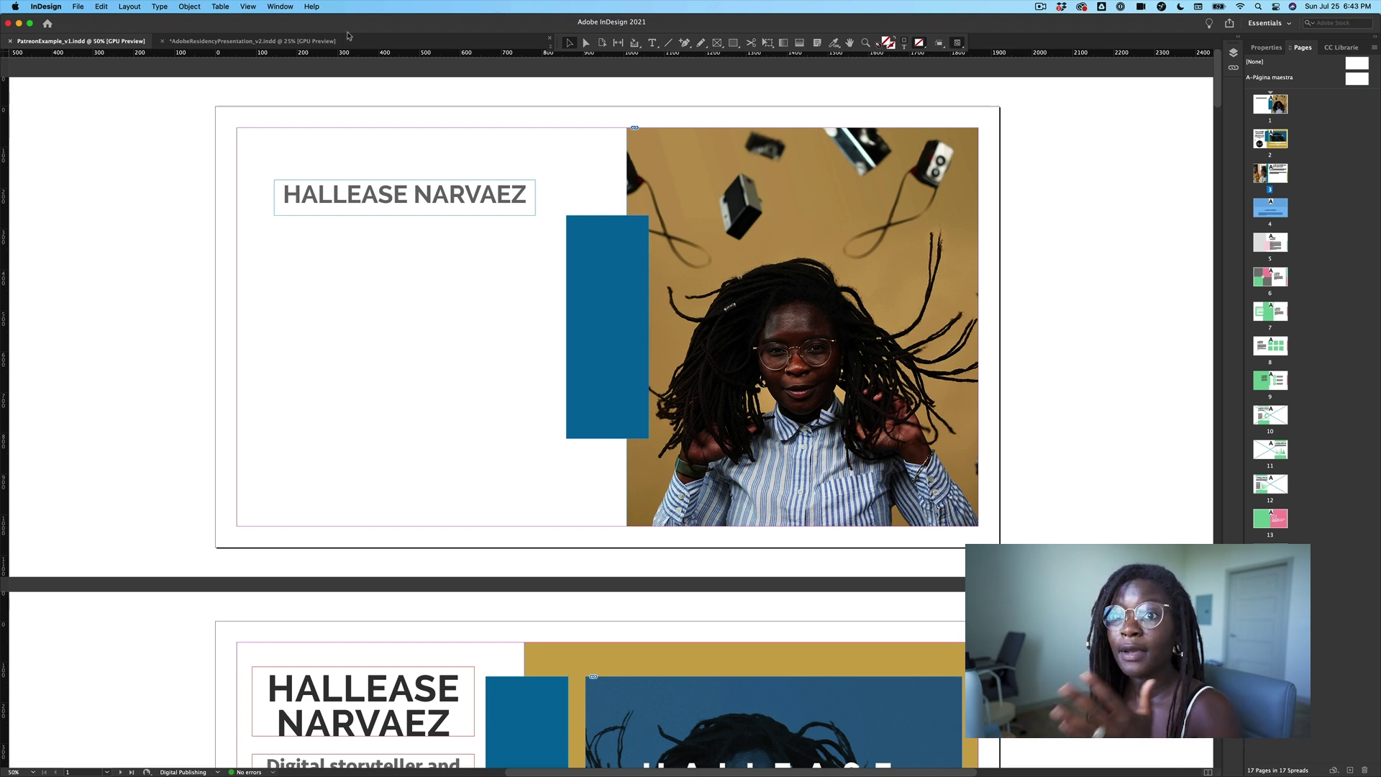
# - Open the template from recent files as Untitled-2, check PatreonExample_v1, then view Untitled-2
pyautogui.click(289, 41)
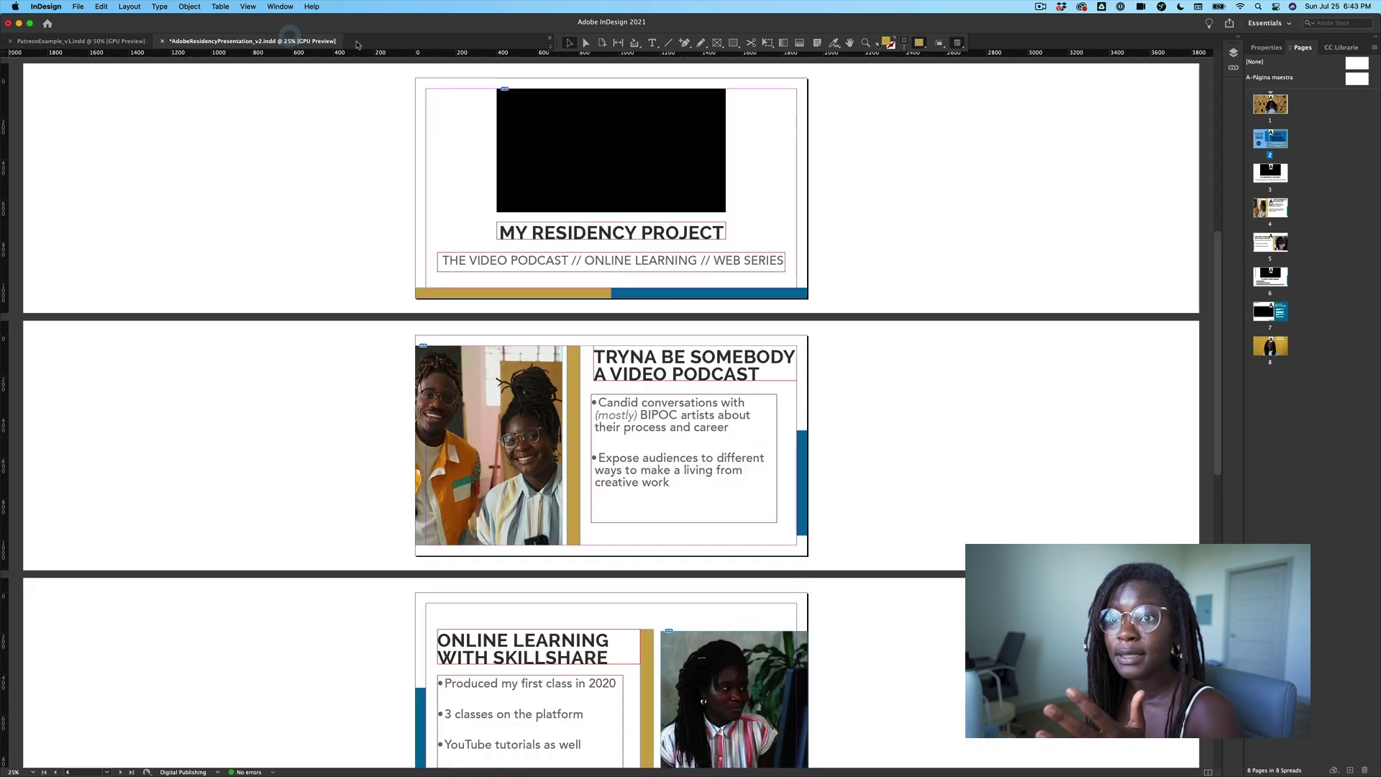
pyautogui.click(77, 6)
pyautogui.moveTo(165, 58)
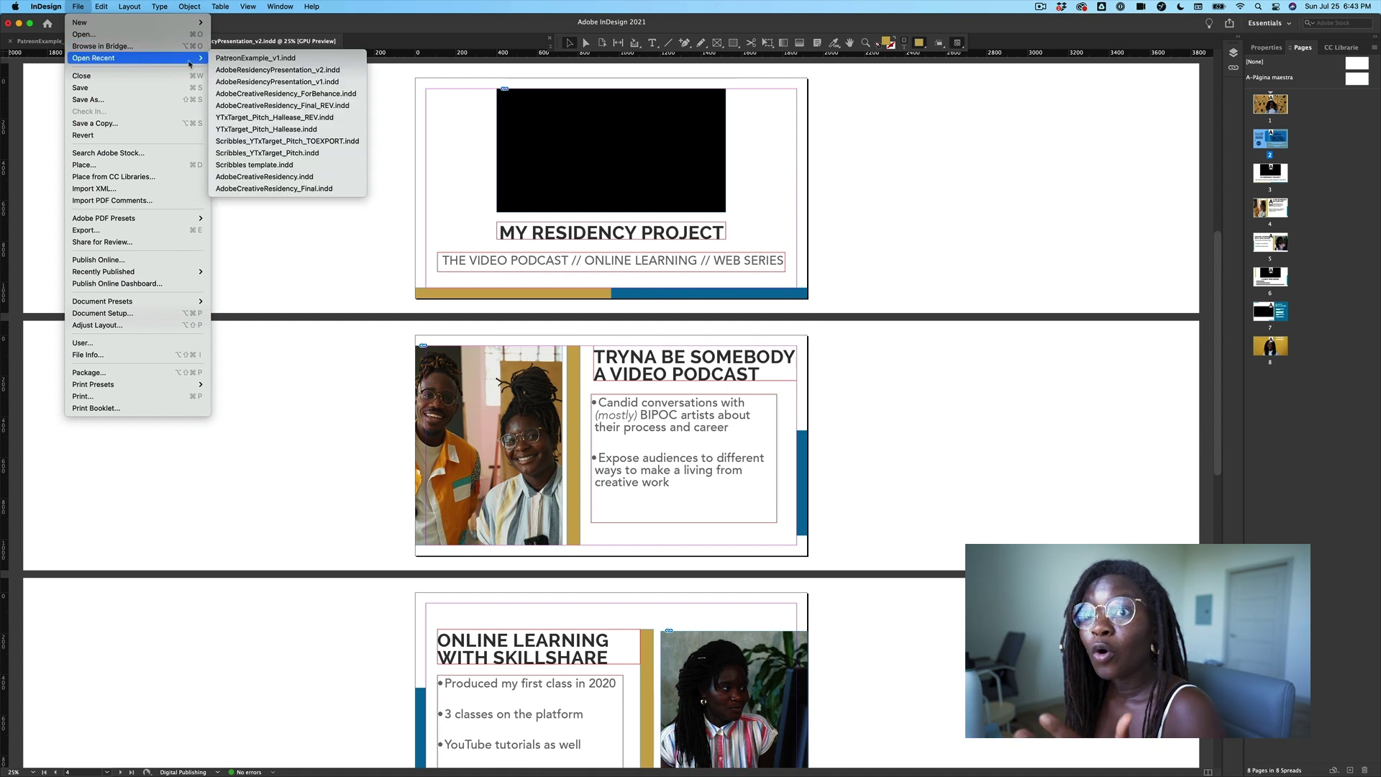
pyautogui.click(280, 70)
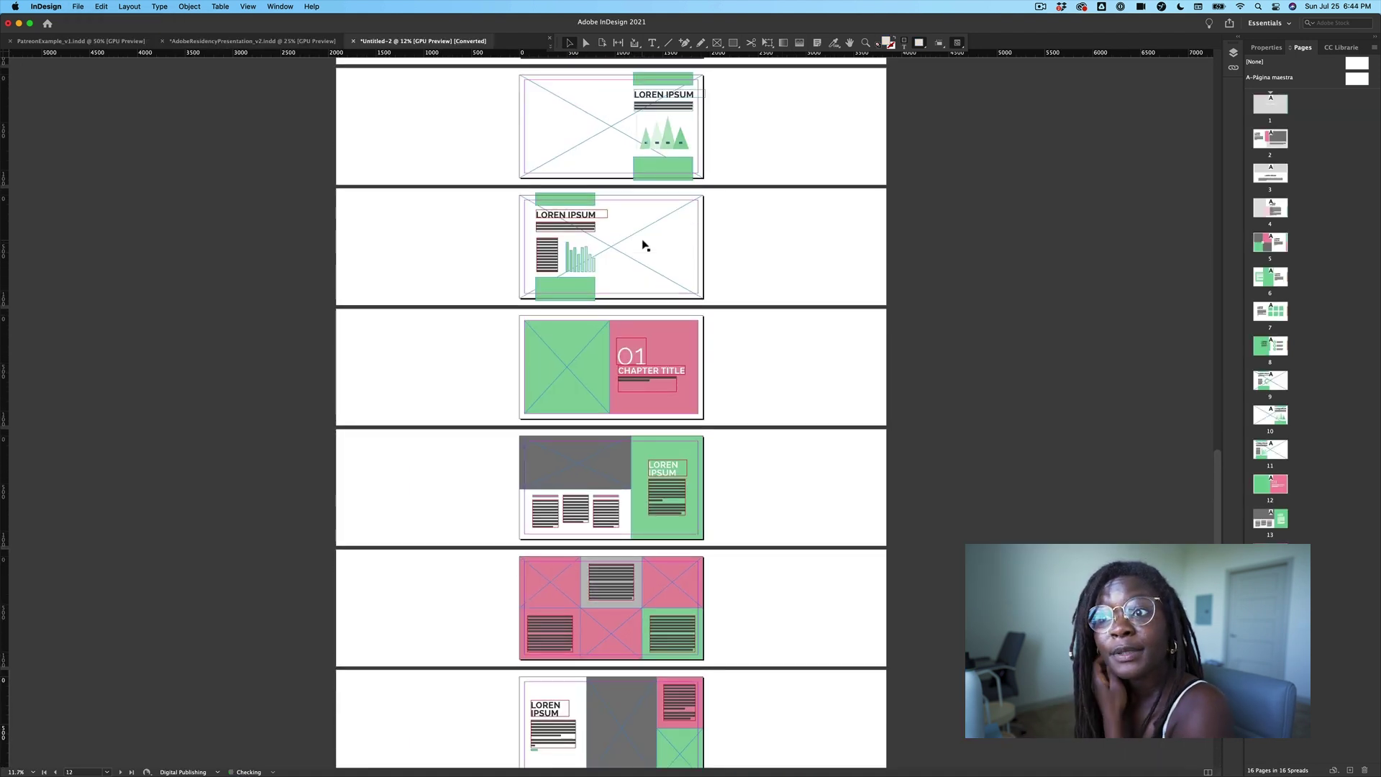
pyautogui.scroll(20, 644, 245)
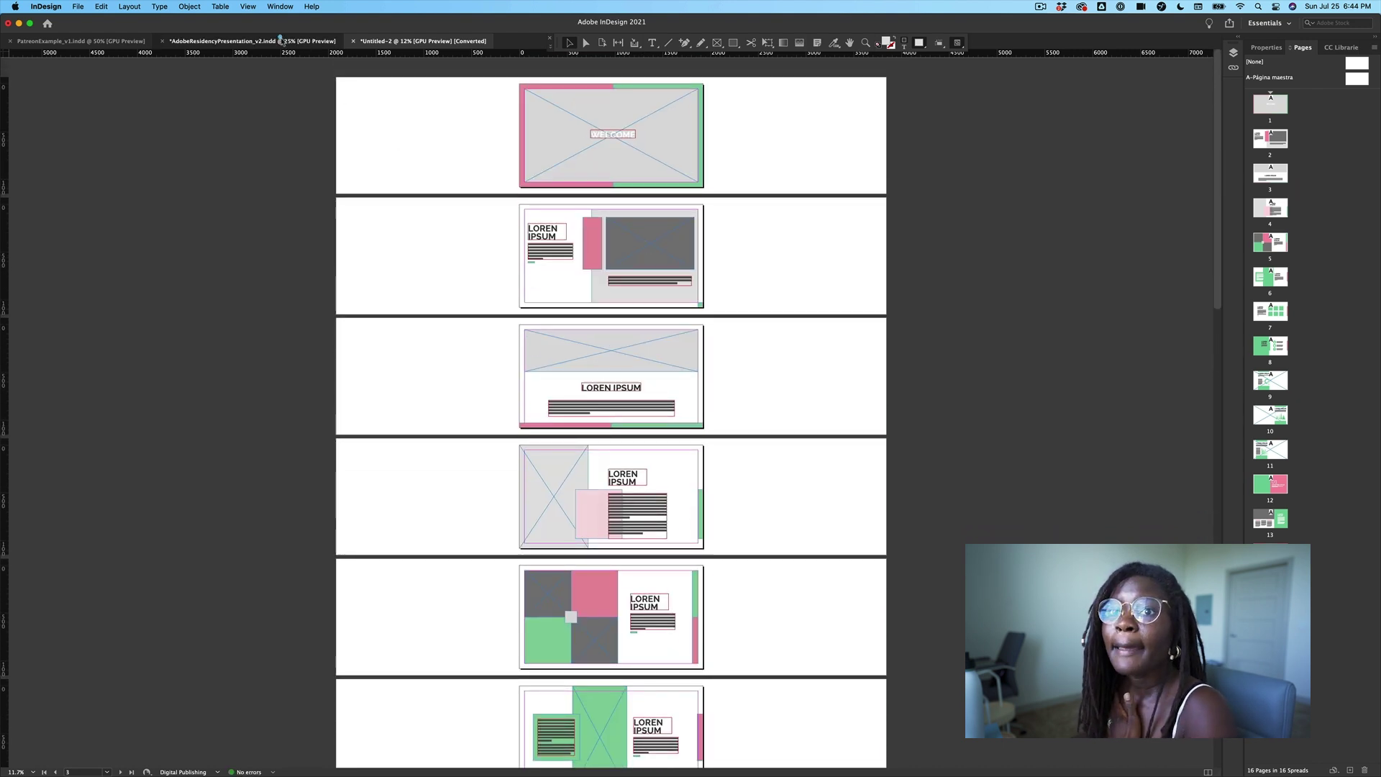
pyautogui.click(252, 41)
pyautogui.click(99, 42)
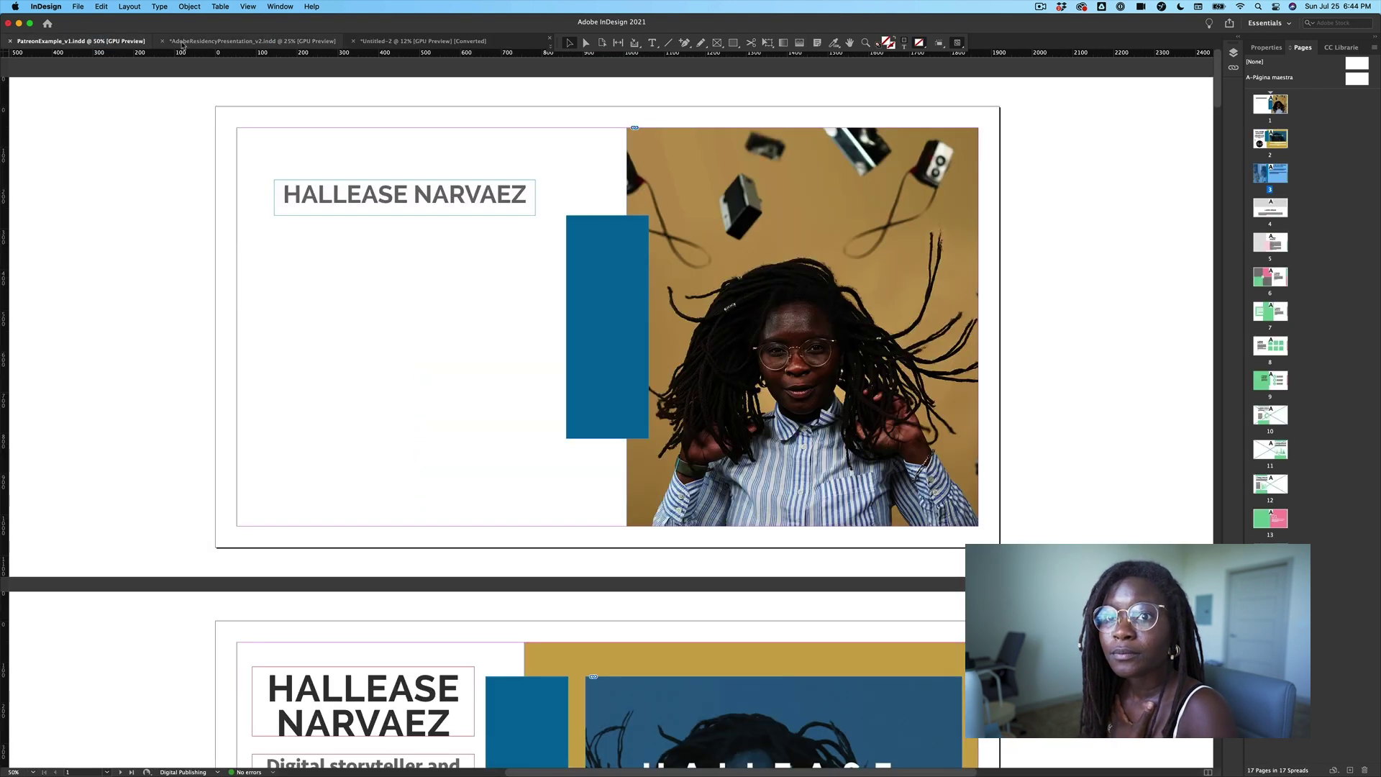
pyautogui.scroll(-8, 672, 215)
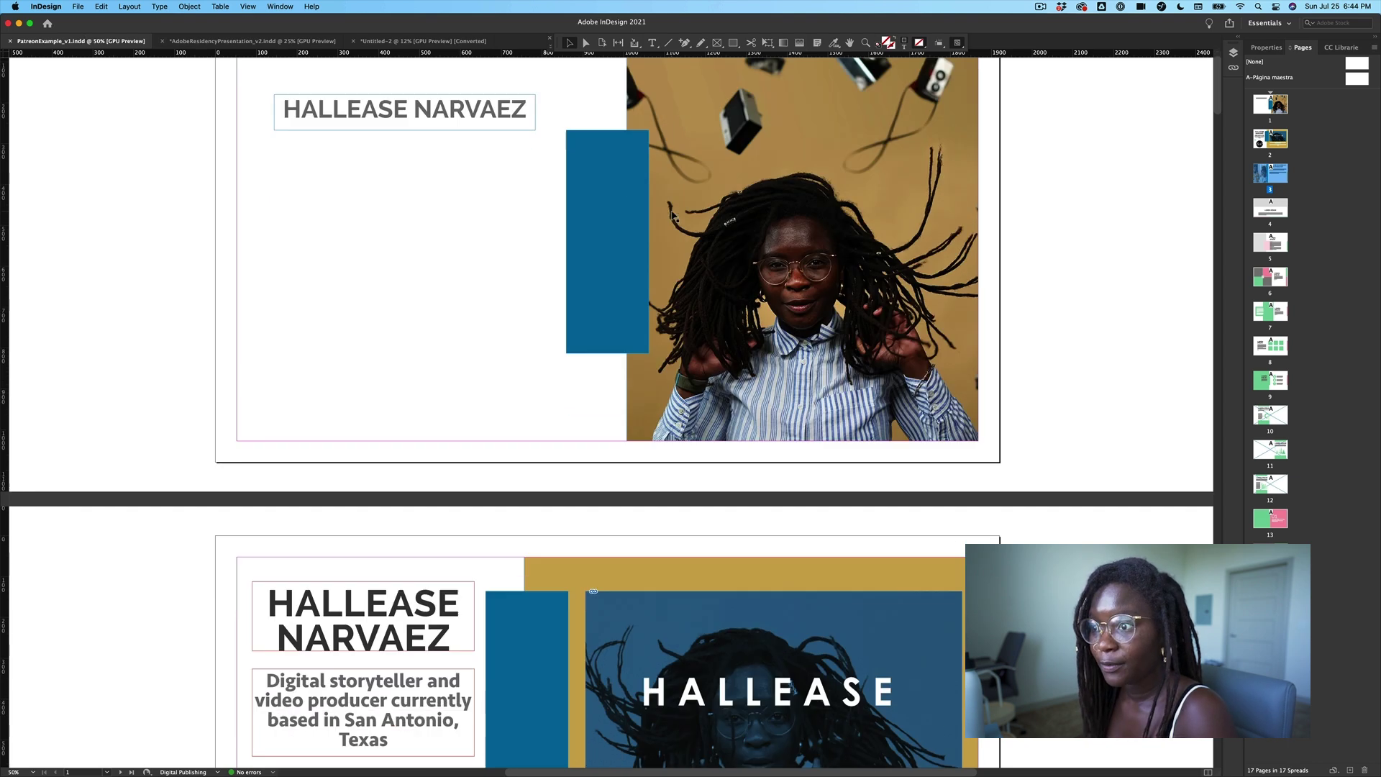
pyautogui.scroll(-5, 673, 216)
pyautogui.scroll(12, 672, 216)
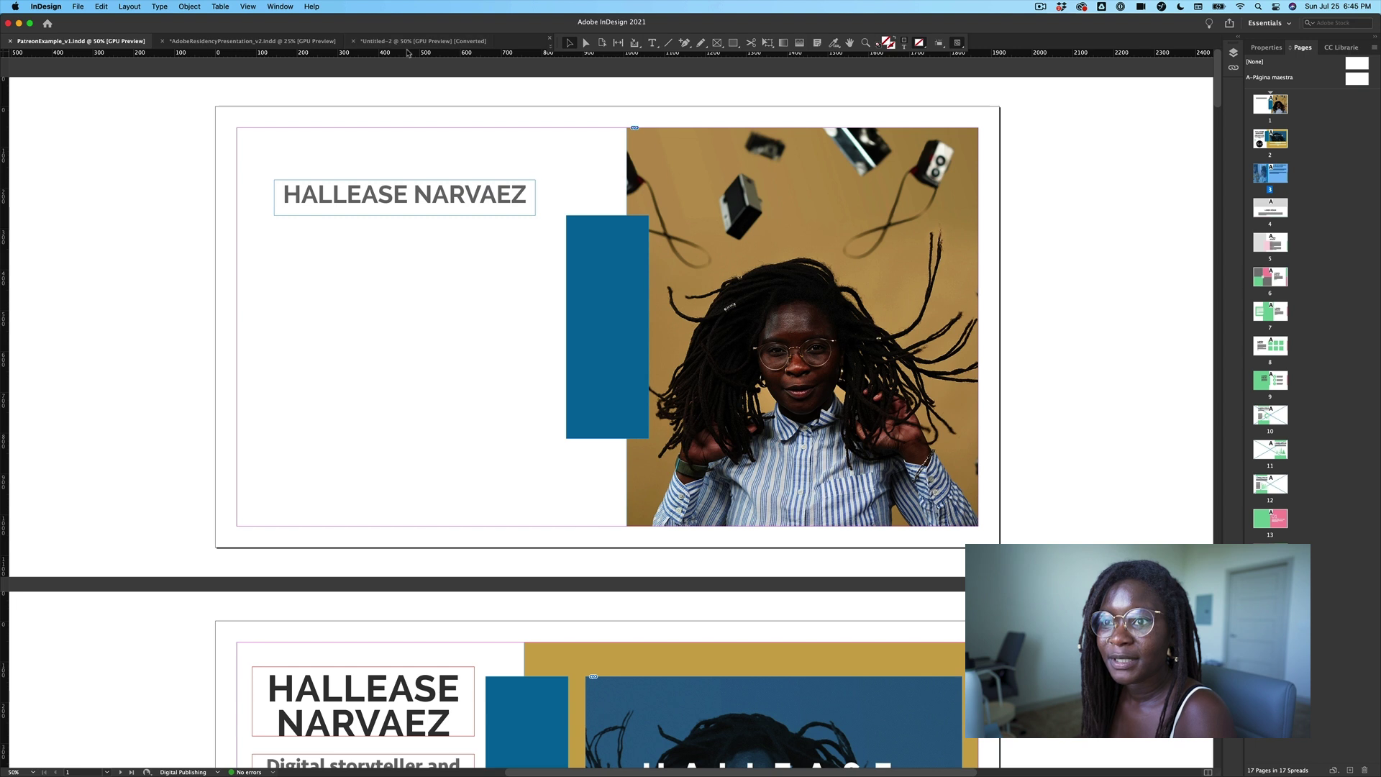
pyautogui.click(375, 41)
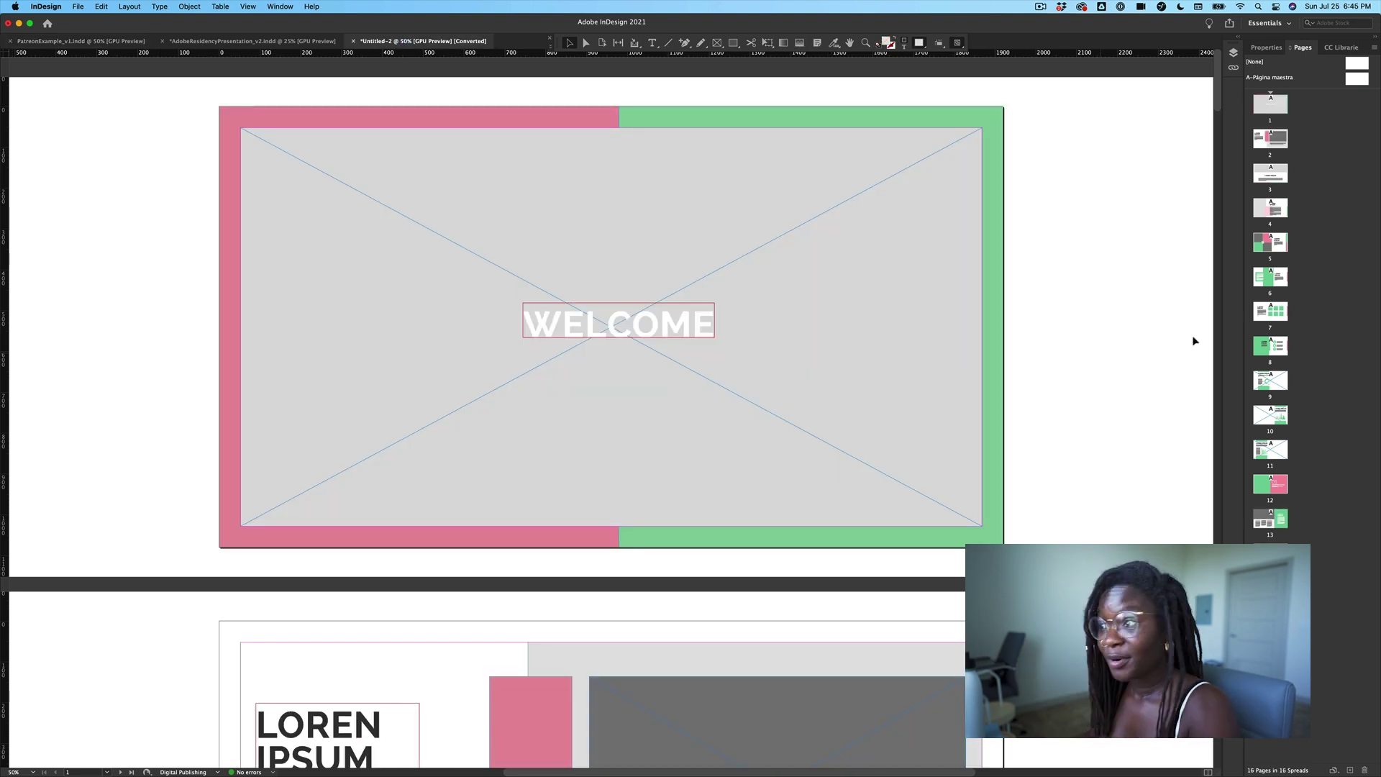
# - Move the WELCOME page from Untitled-2 to after page 1 of PatreonExample_v1.indd
pyautogui.click(1284, 107)
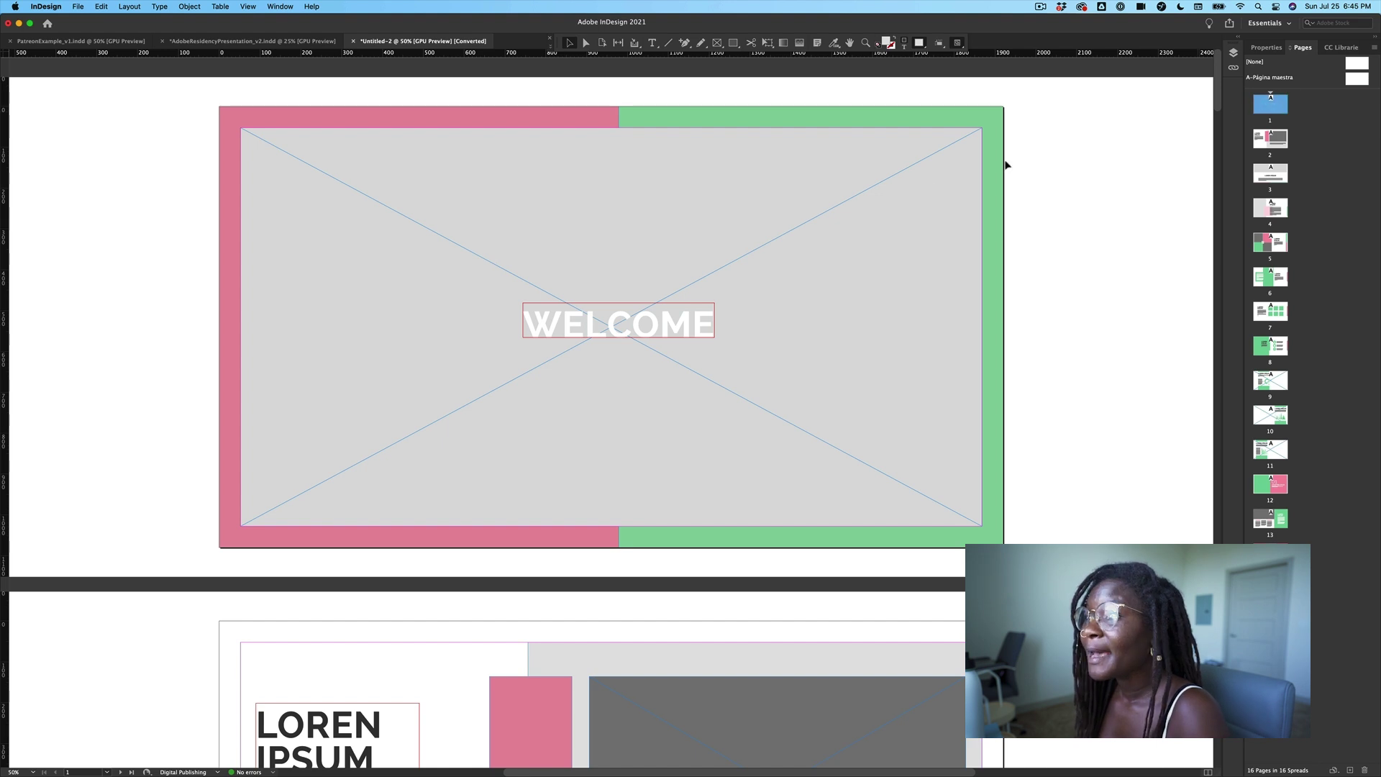
pyautogui.rightClick(1264, 103)
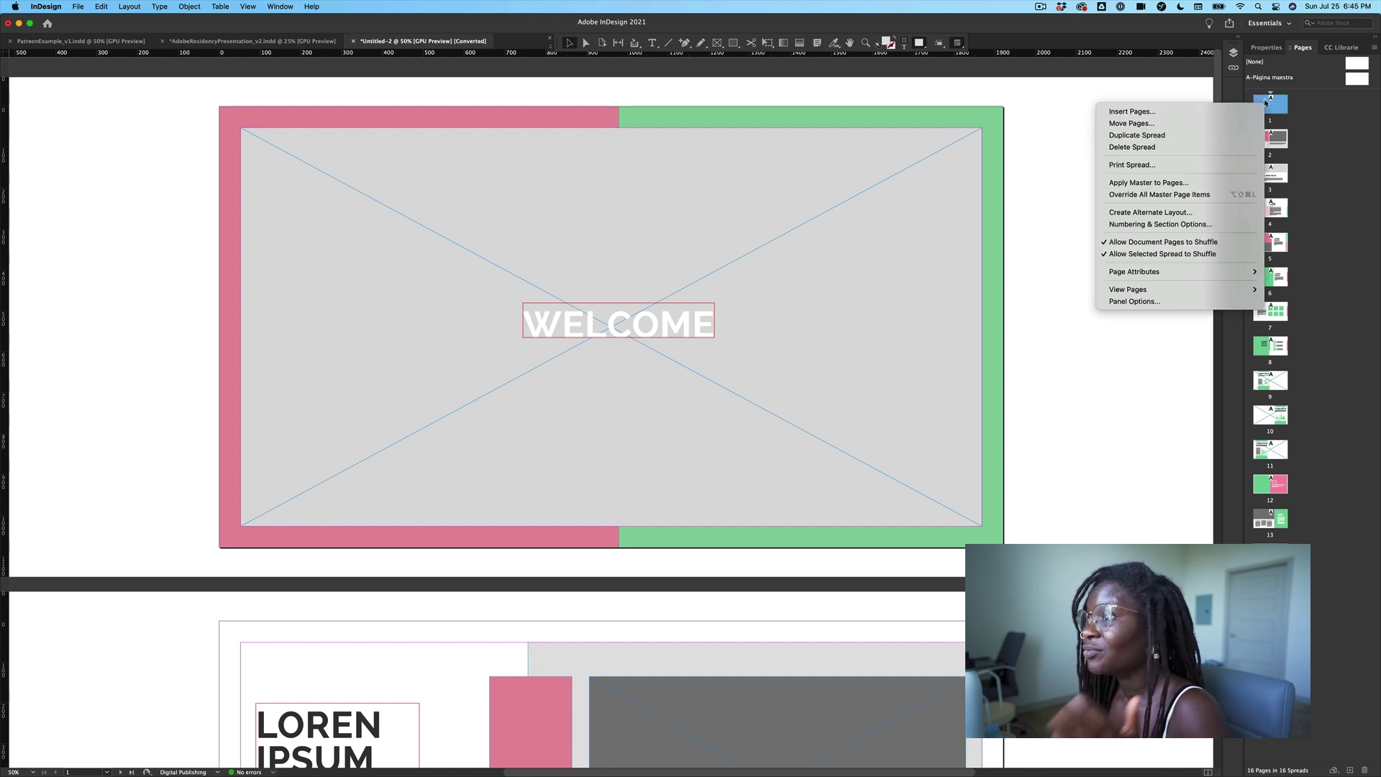
pyautogui.click(1215, 124)
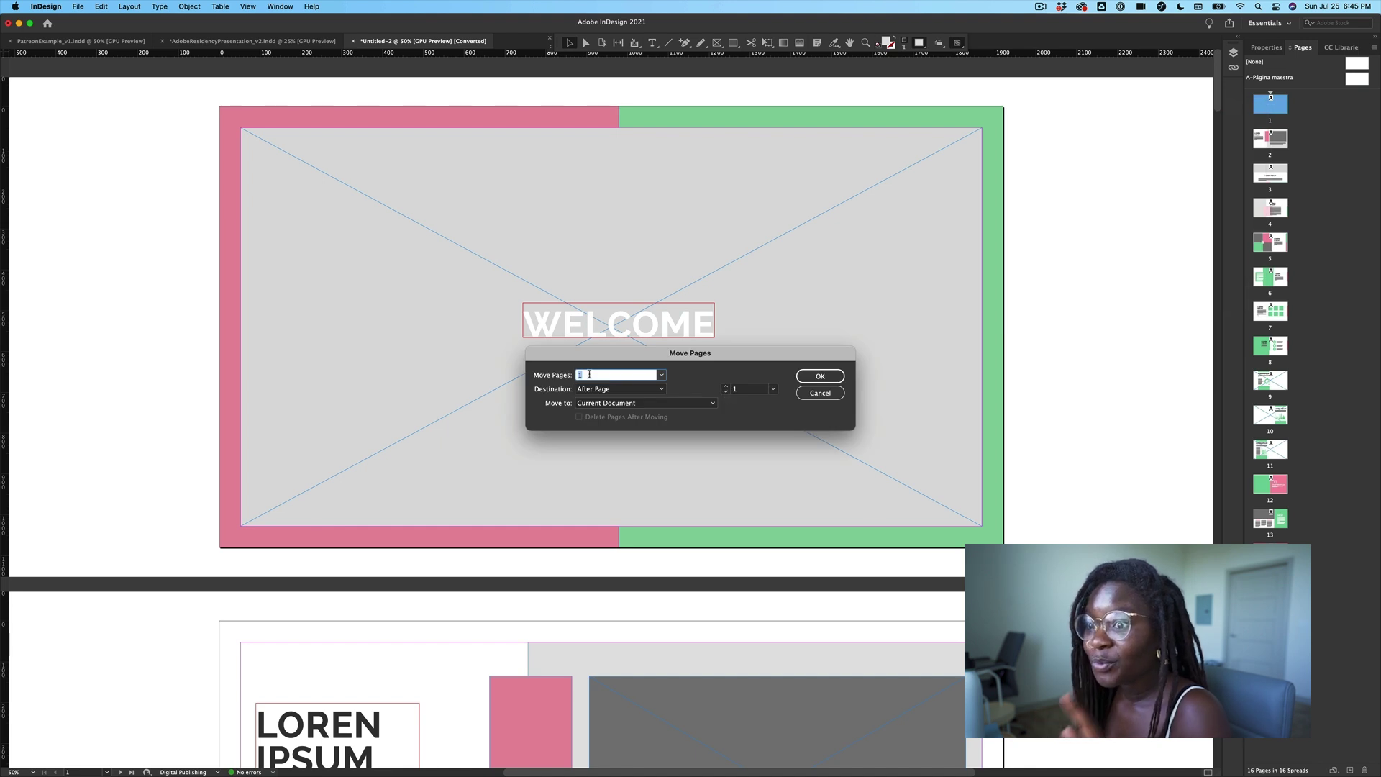
pyautogui.click(642, 389)
pyautogui.click(642, 389)
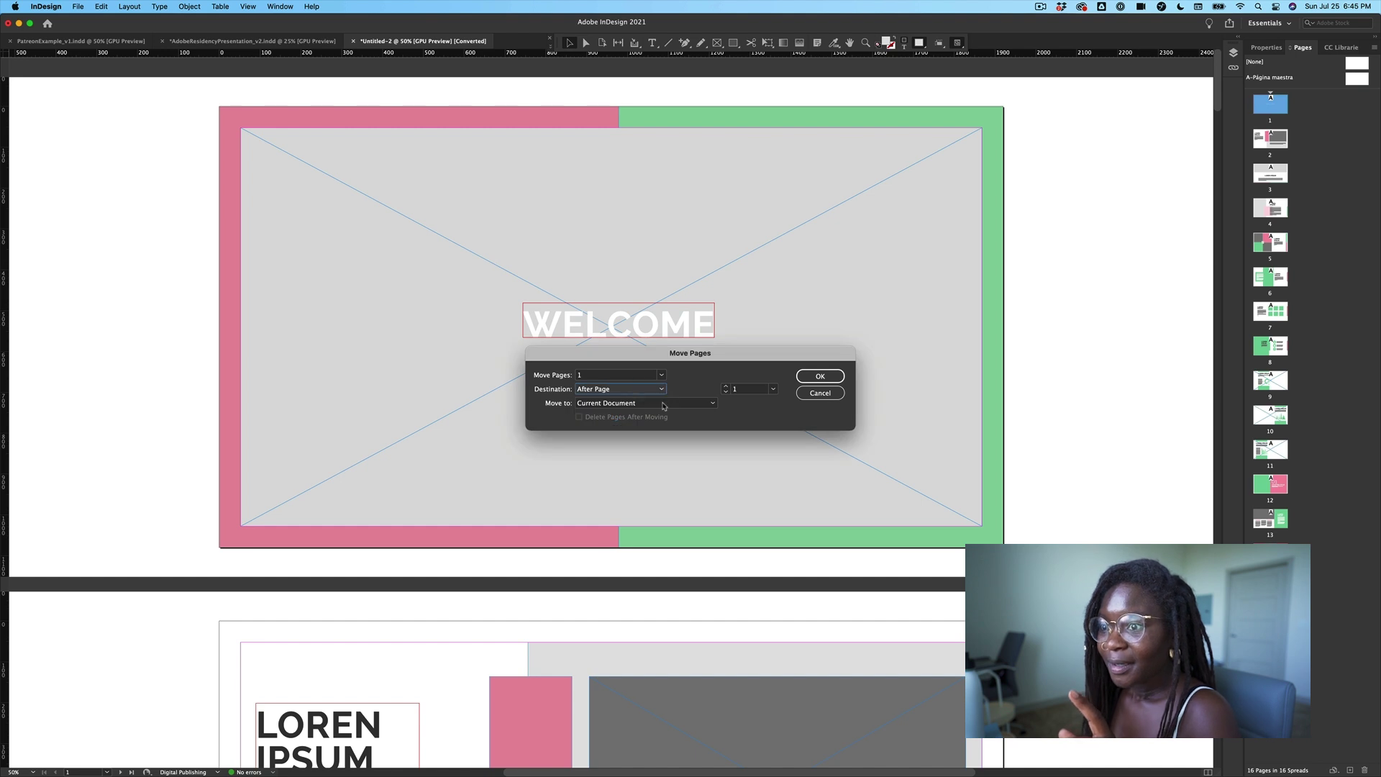
pyautogui.click(655, 403)
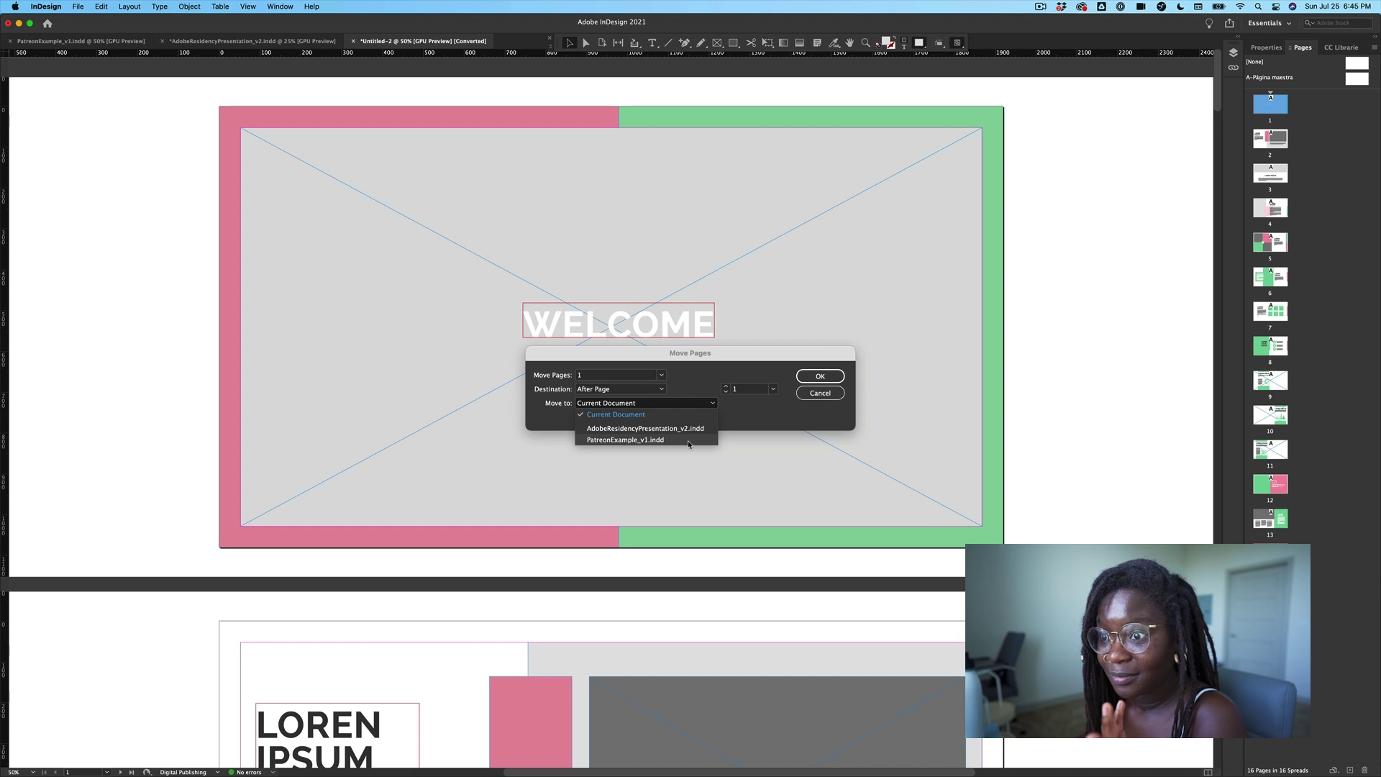
pyautogui.click(648, 439)
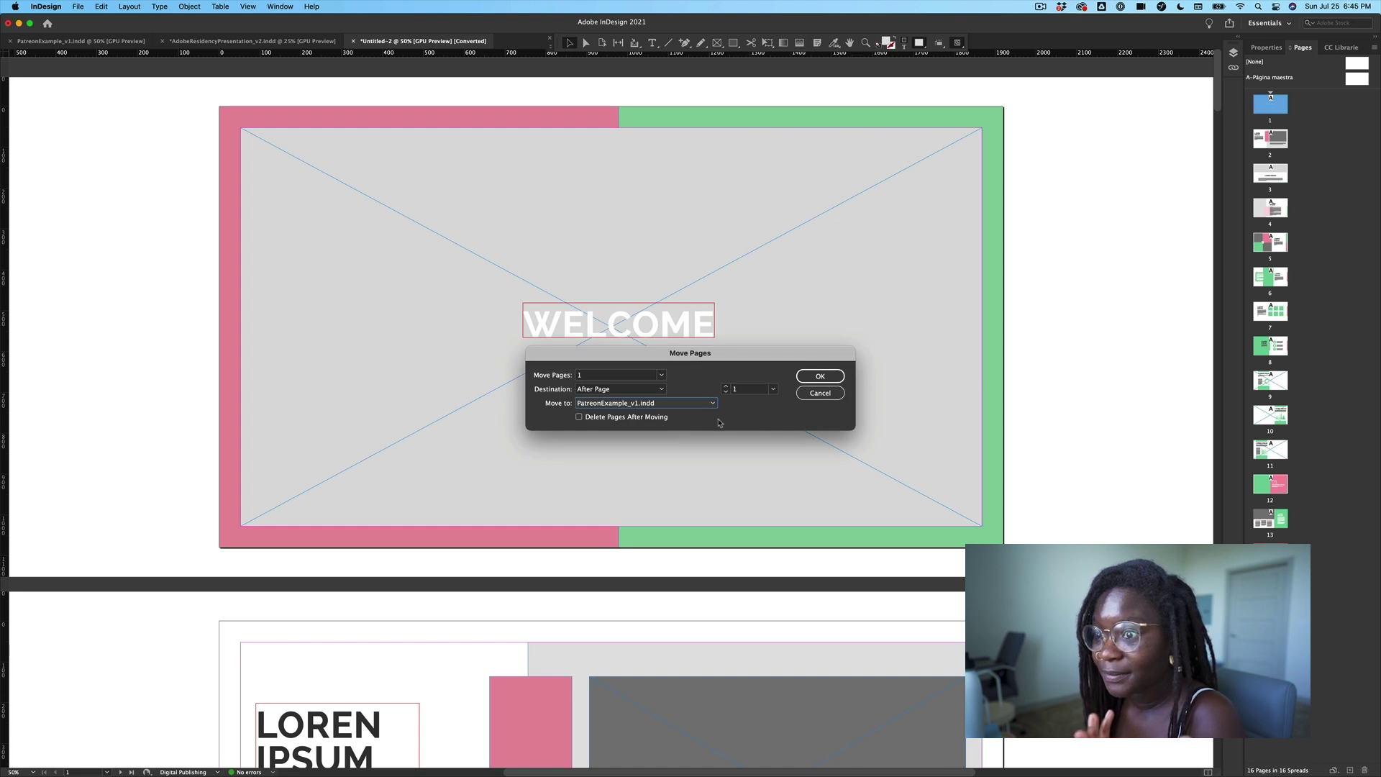
pyautogui.click(831, 376)
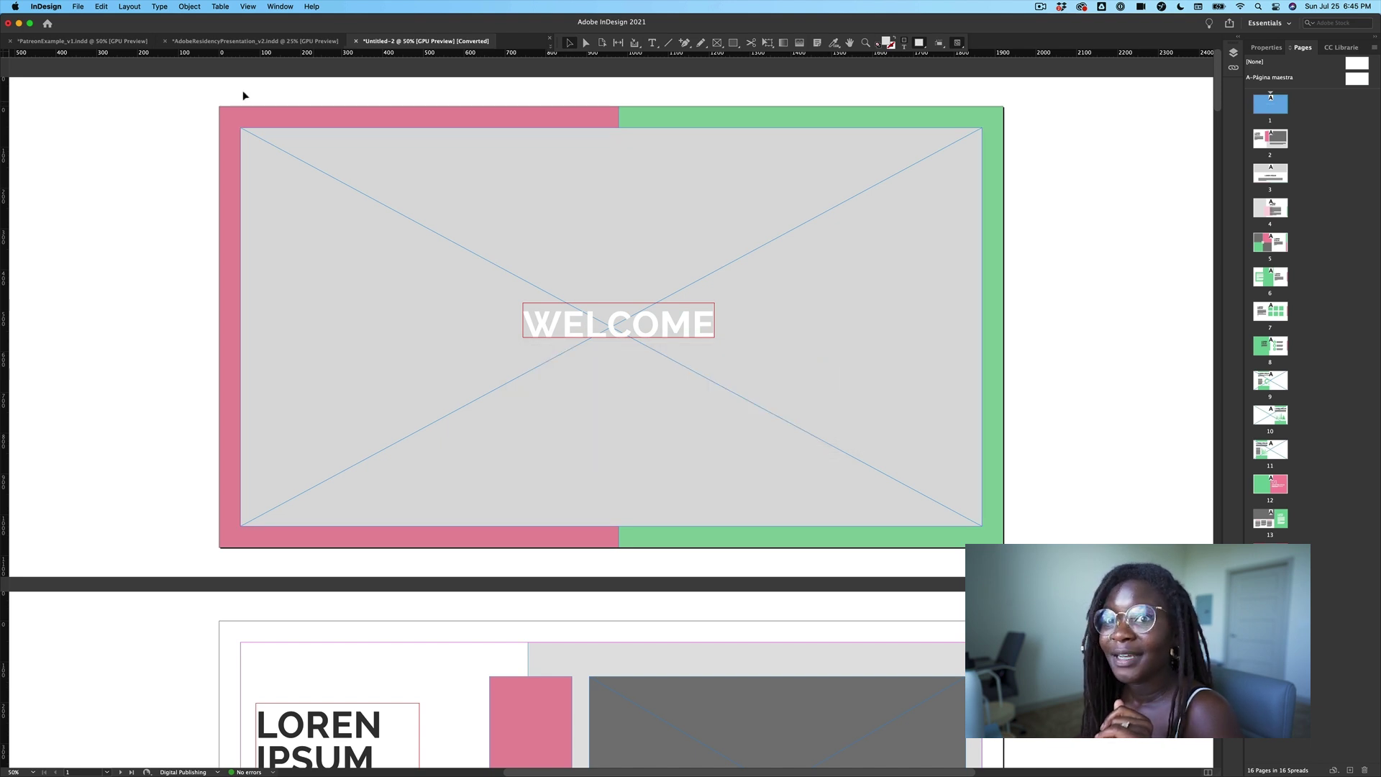
pyautogui.click(84, 41)
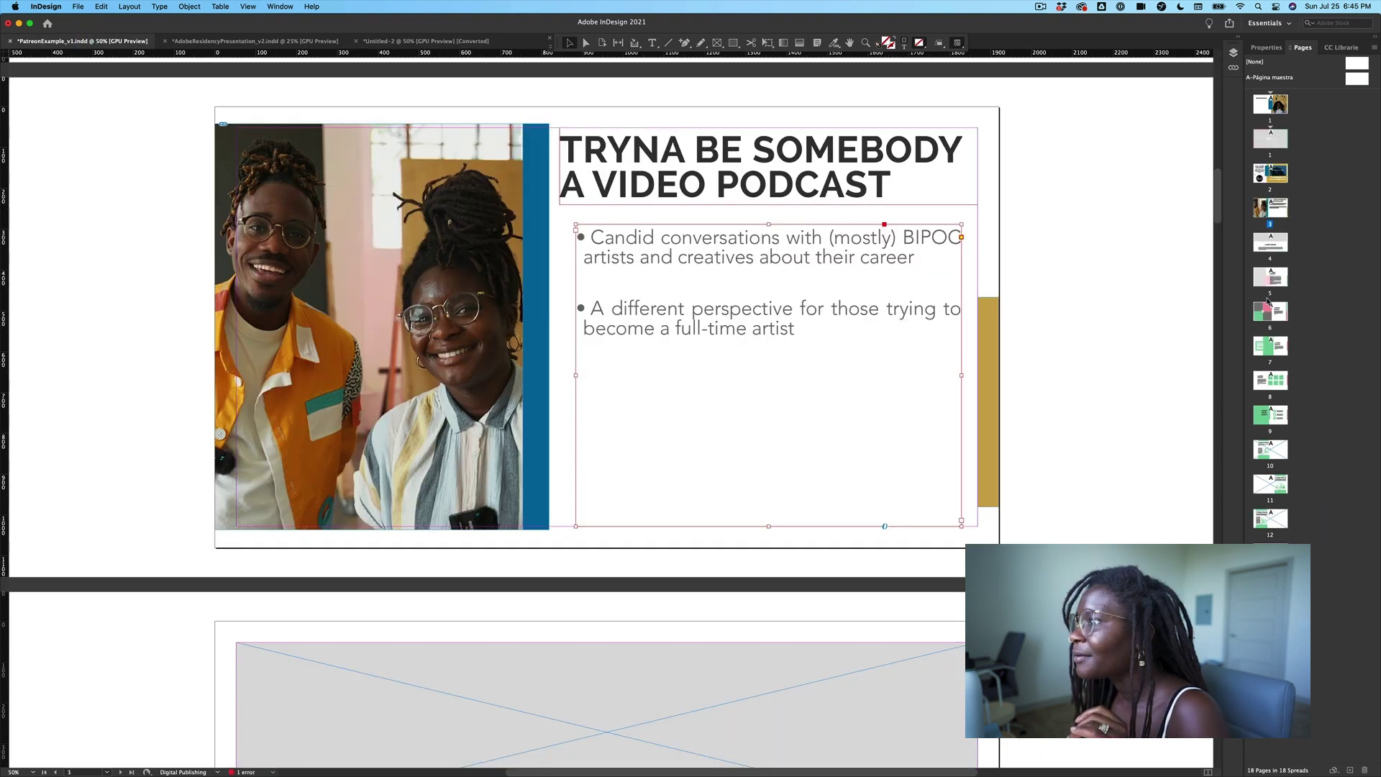
# - Check the new WELCOME page and delete one unwanted page with its objects
pyautogui.doubleClick(1270, 141)
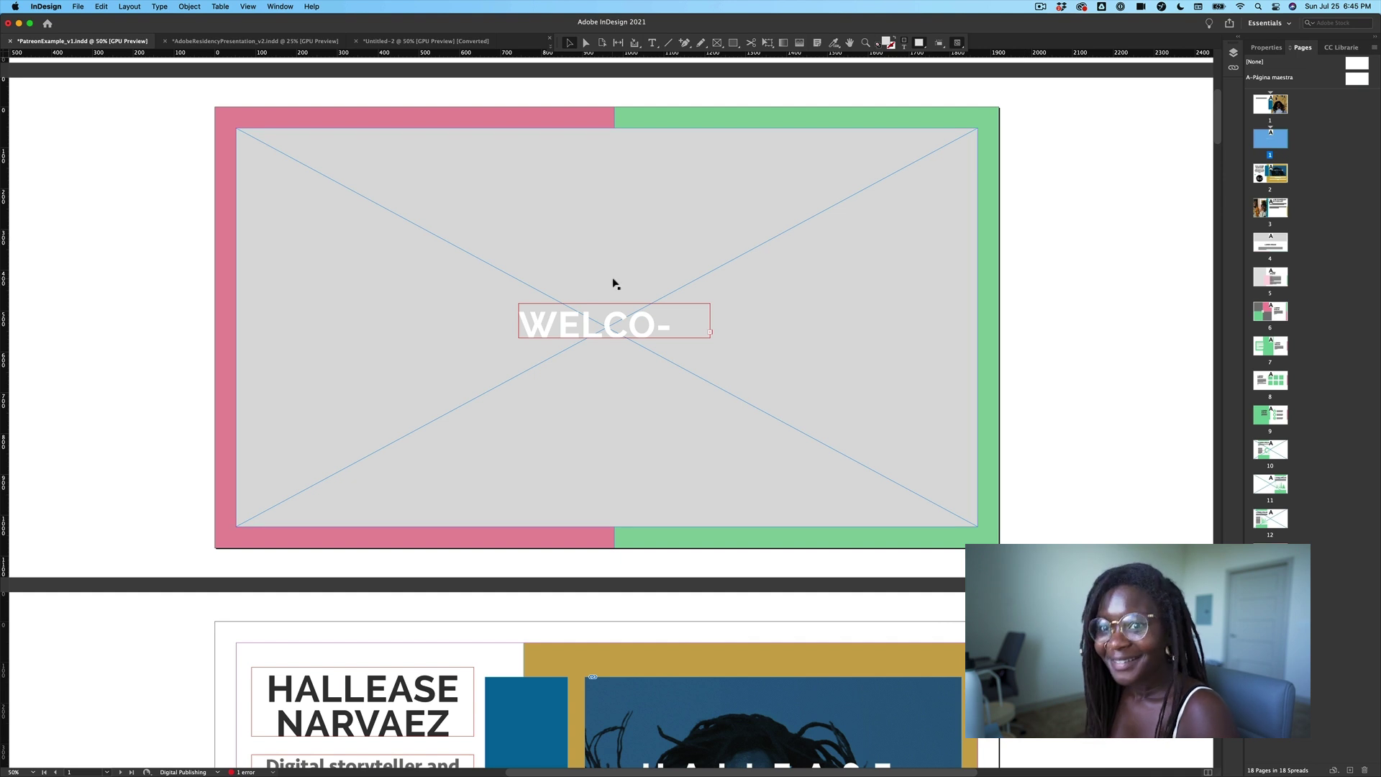
pyautogui.scroll(5, 511, 135)
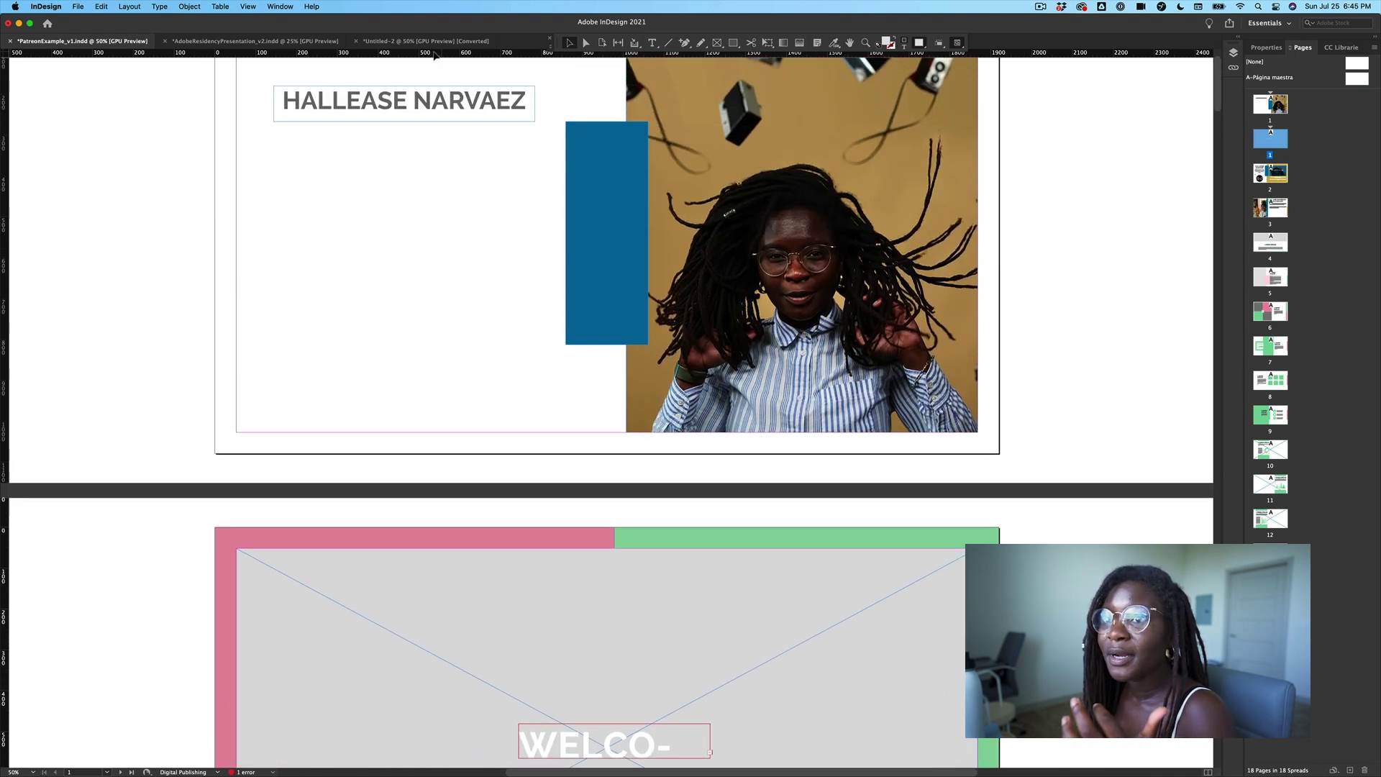
pyautogui.click(424, 41)
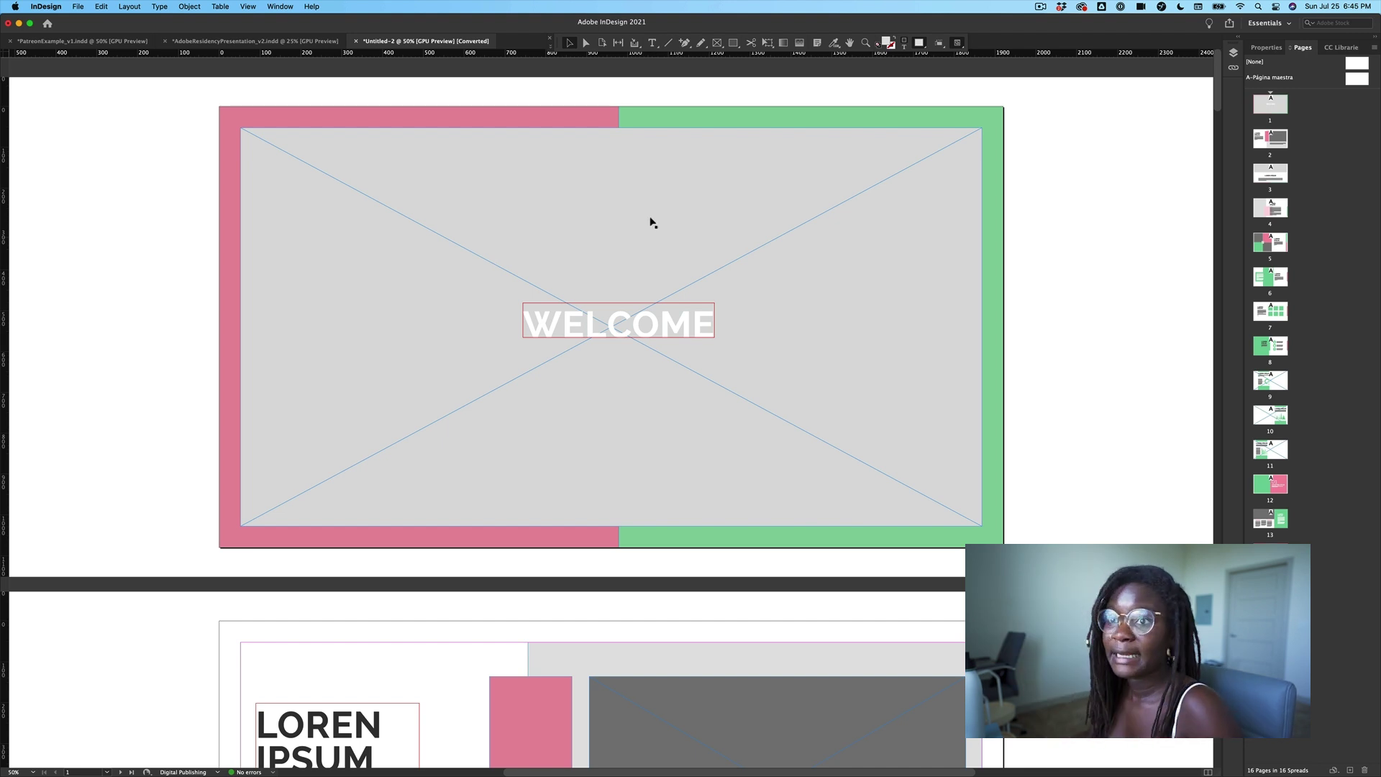
pyautogui.click(124, 41)
pyautogui.click(445, 42)
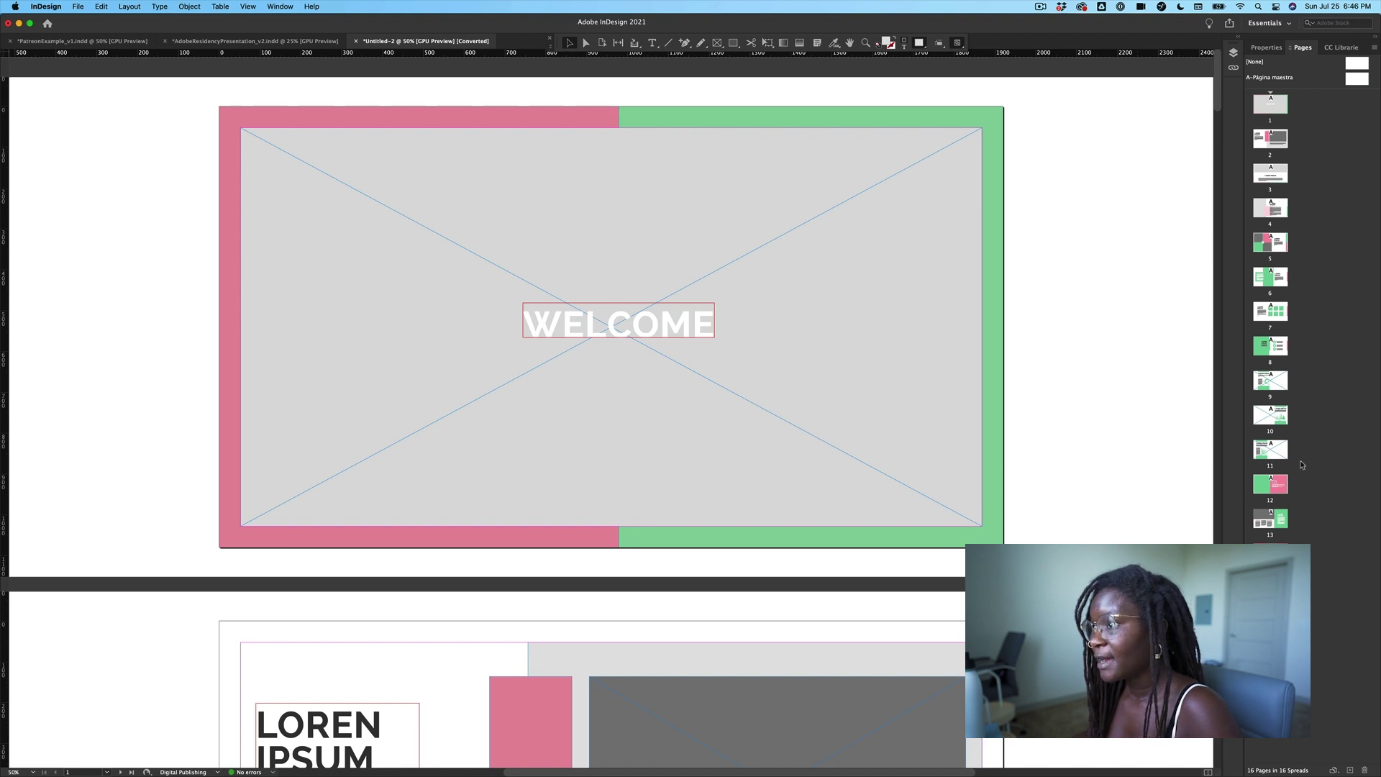
pyautogui.click(72, 41)
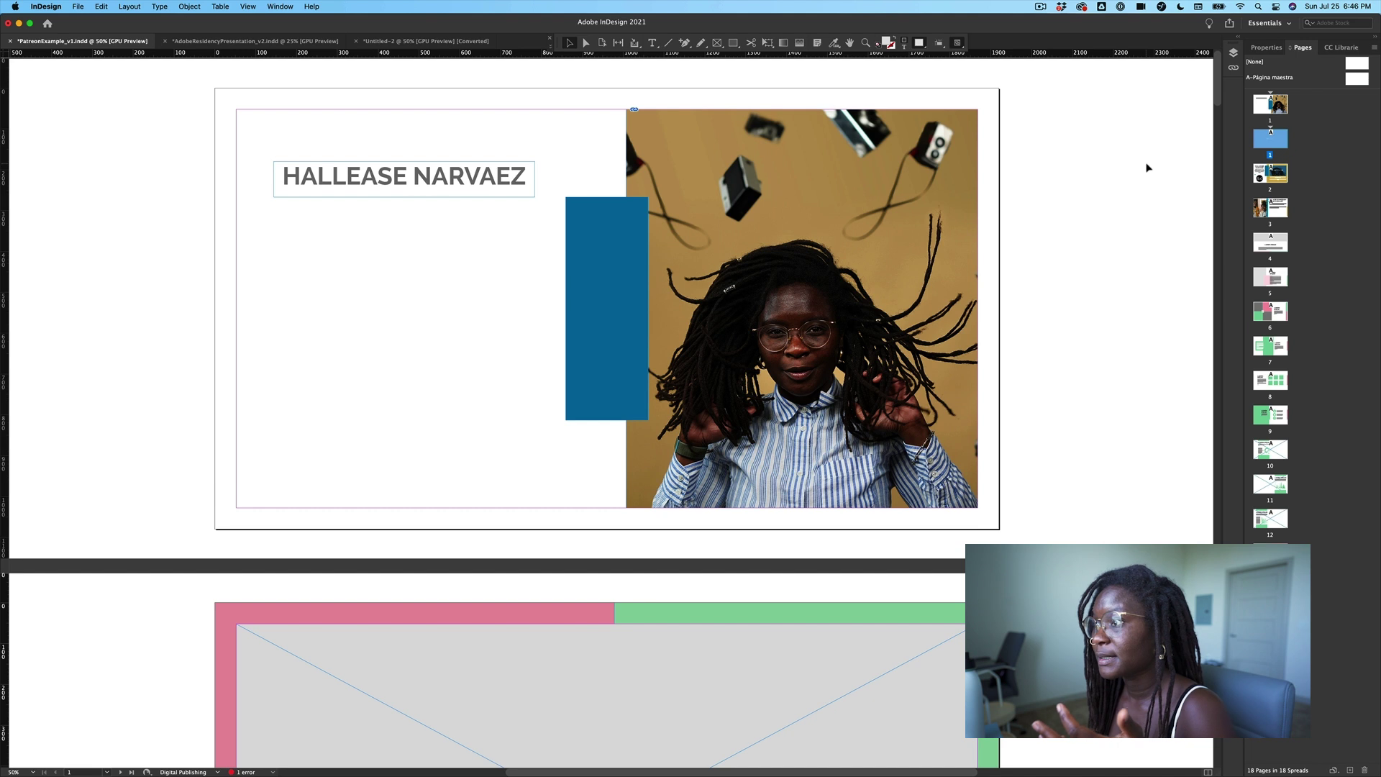
pyautogui.rightClick(1270, 143)
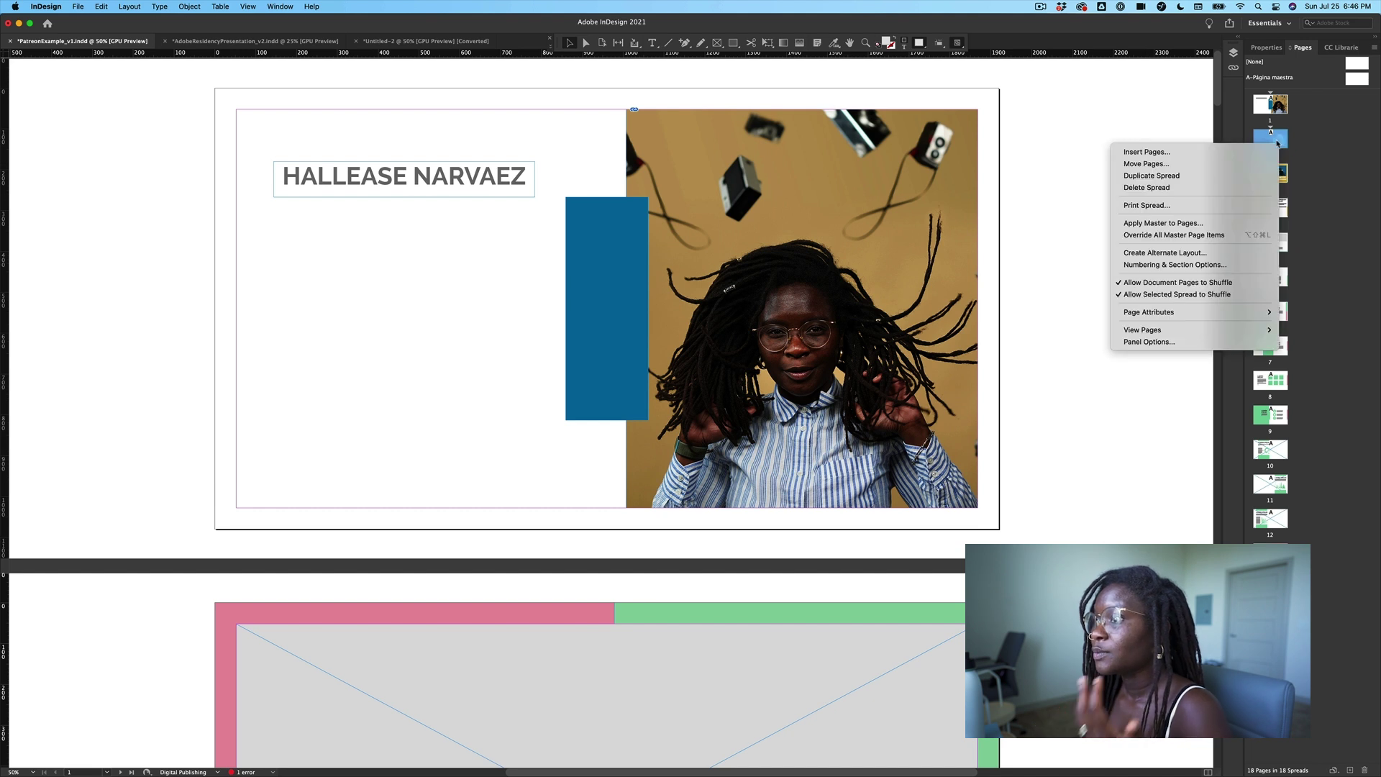
pyautogui.click(1232, 189)
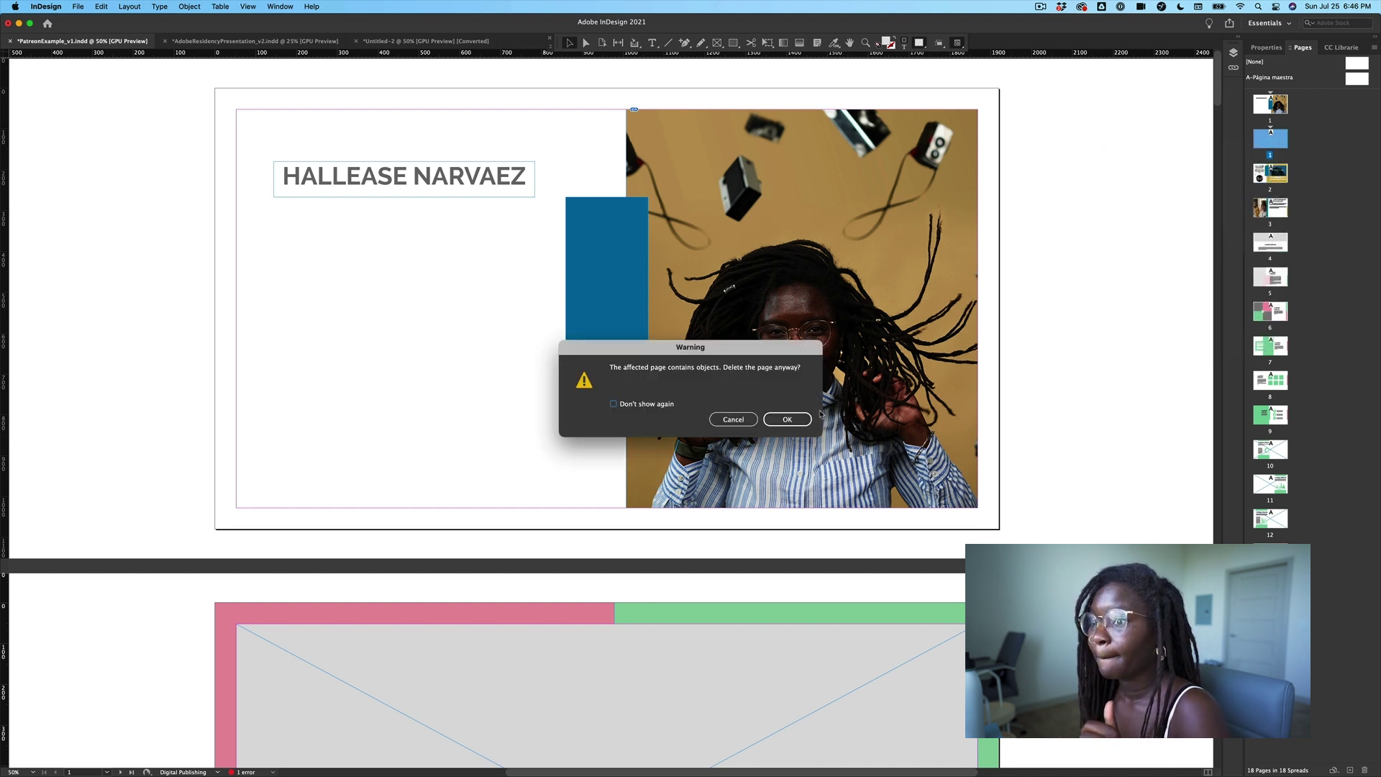
pyautogui.click(788, 419)
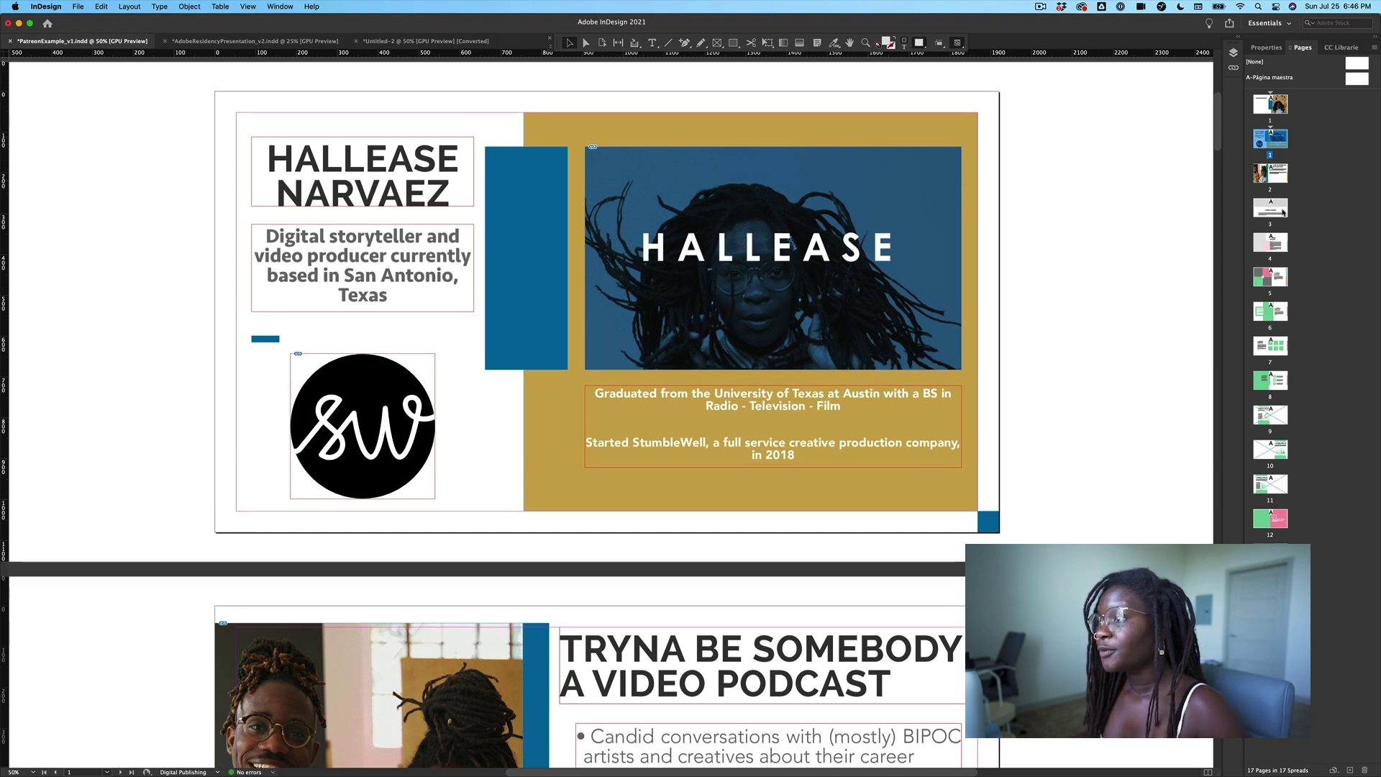
# - Select pages 3 through 12 and delete them, leaving three slides
pyautogui.click(1280, 211)
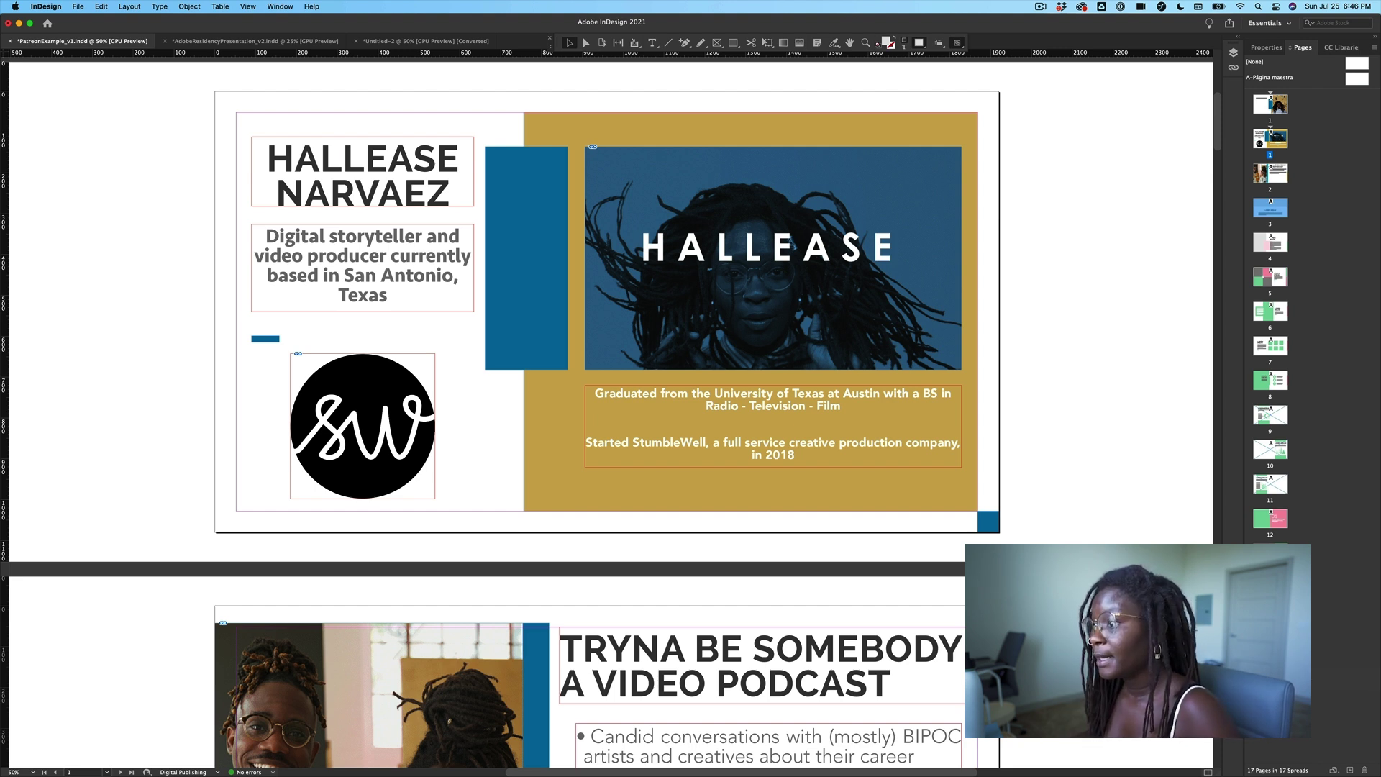
pyautogui.press('shift')
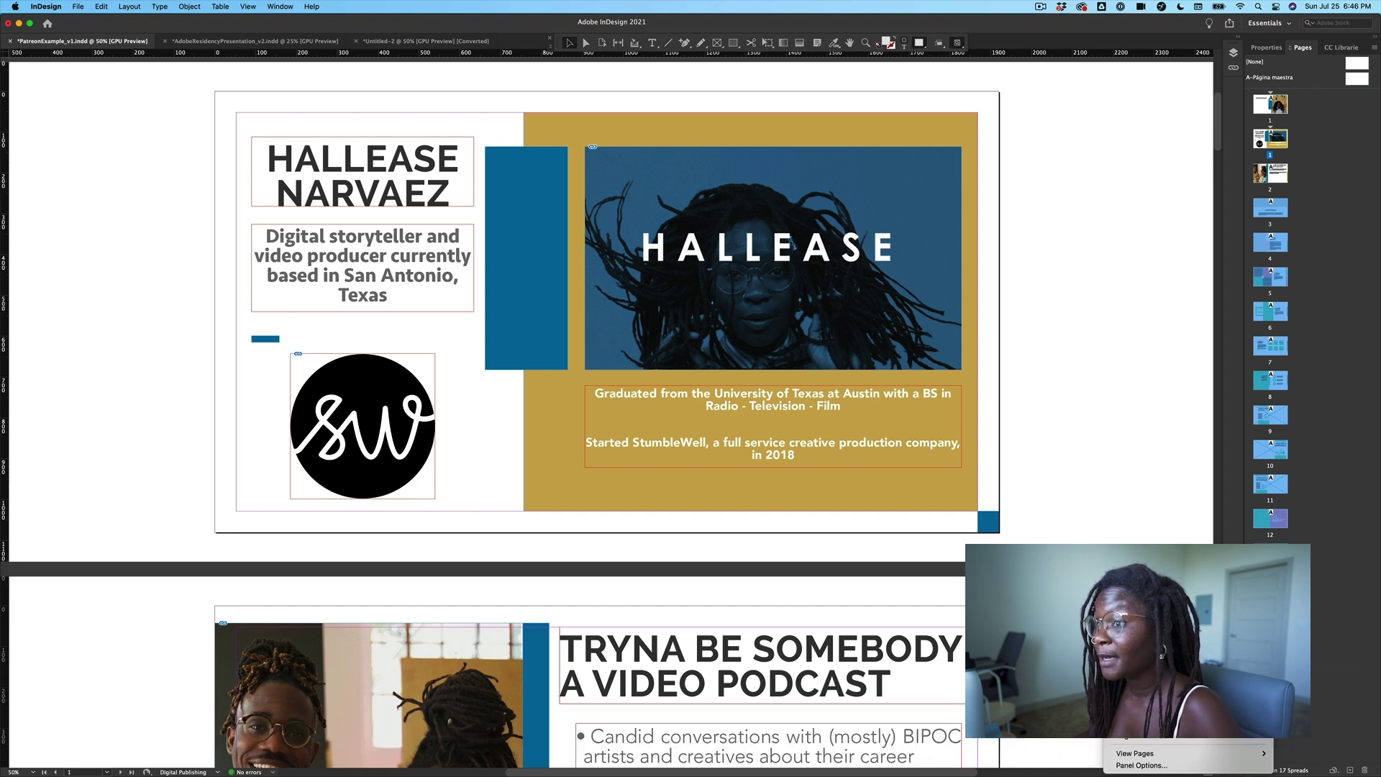
pyautogui.rightClick(1271, 748)
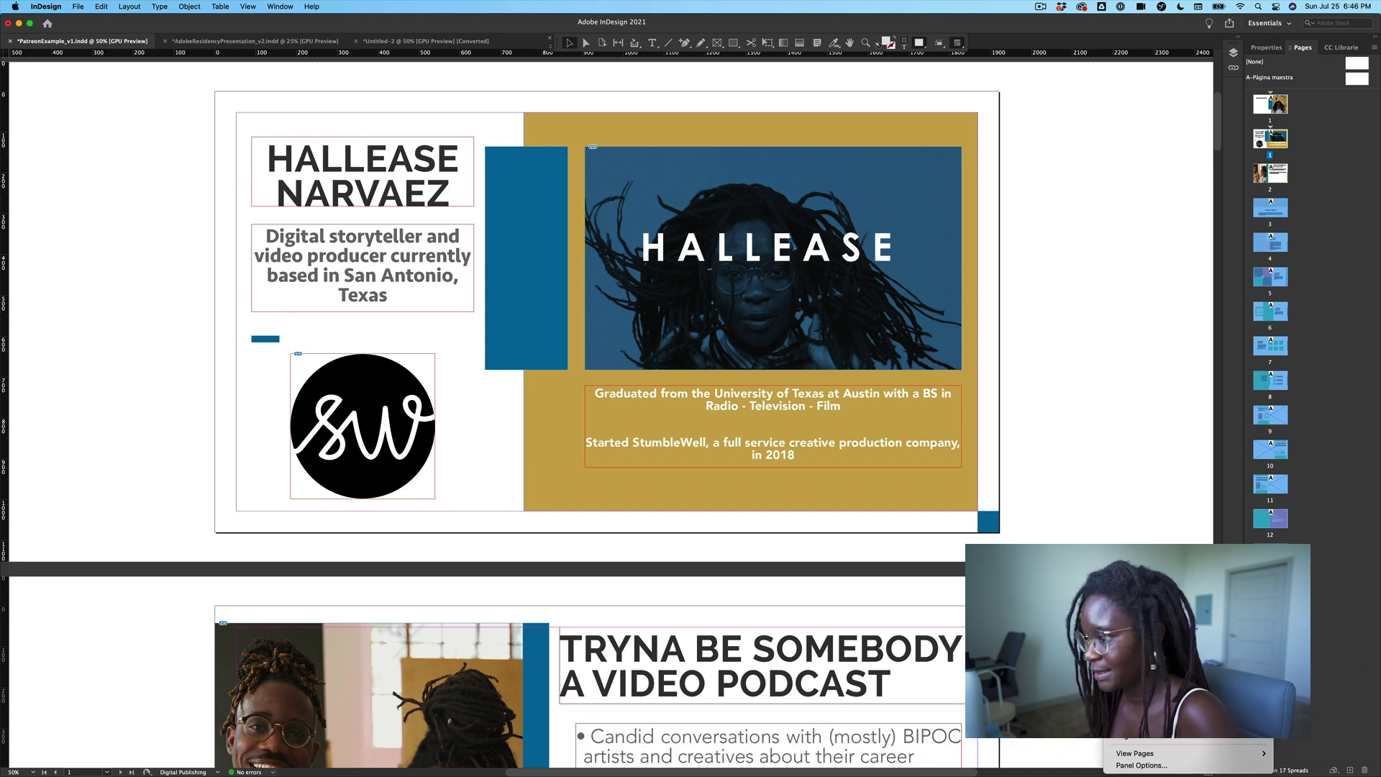
pyautogui.click(1150, 633)
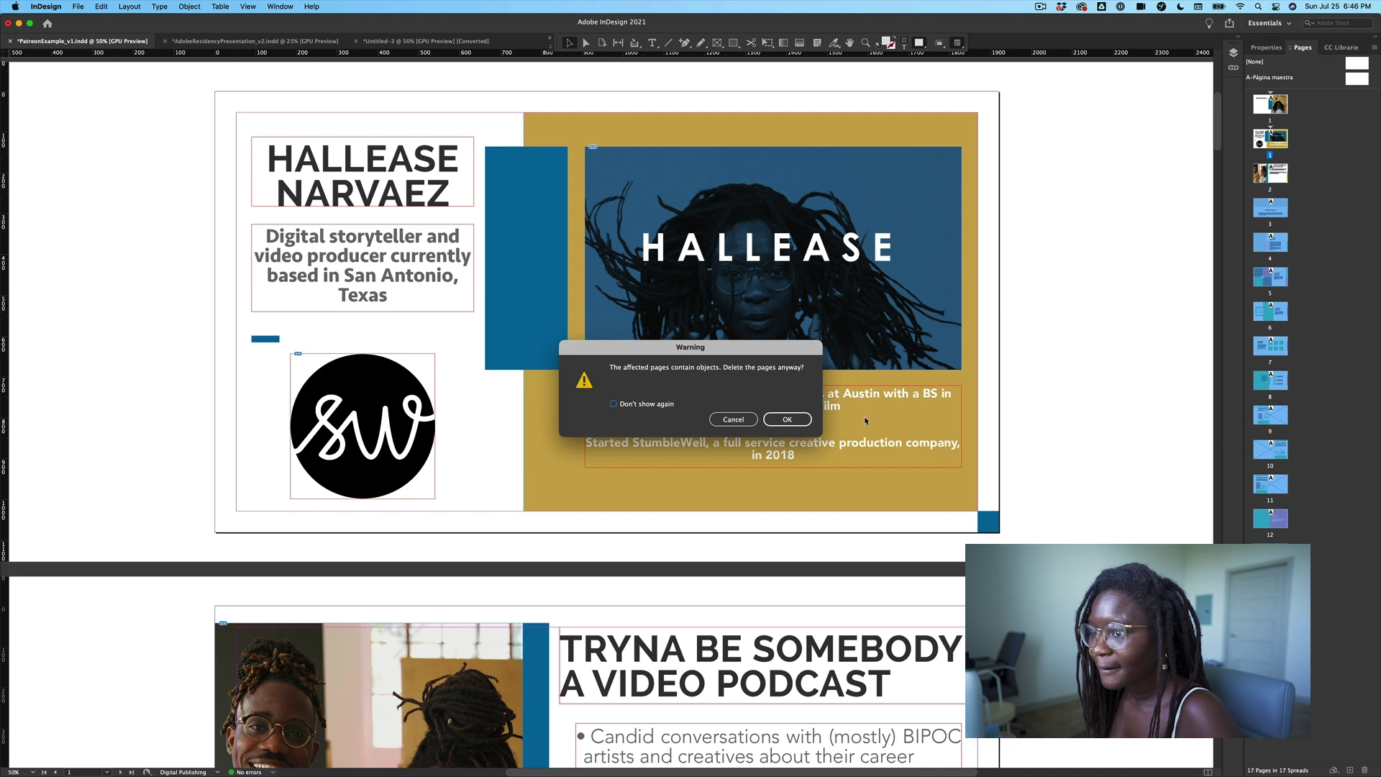
pyautogui.press('Return')
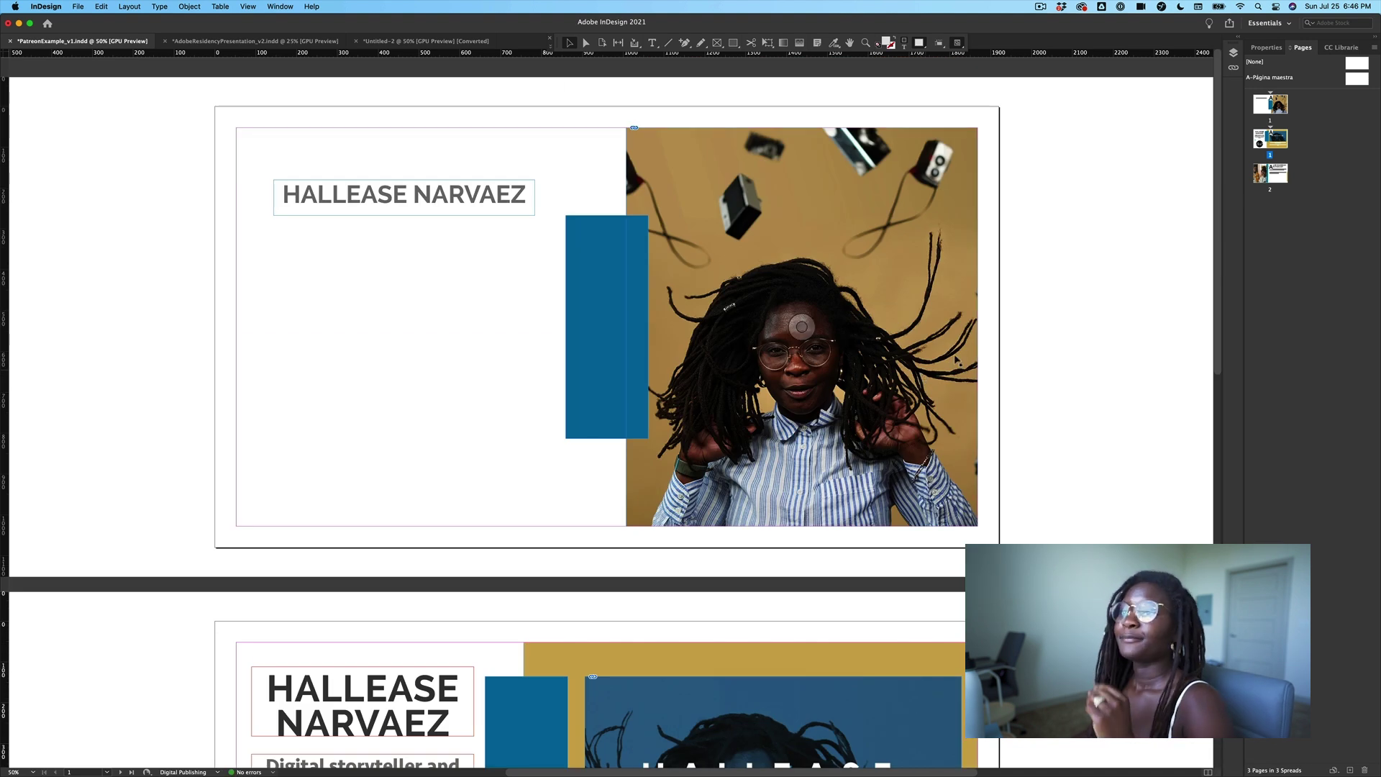
# - Review the three spreads of PatreonExample_v1 and bring up InDesign's Share menu
pyautogui.scroll(-10, 979, 340)
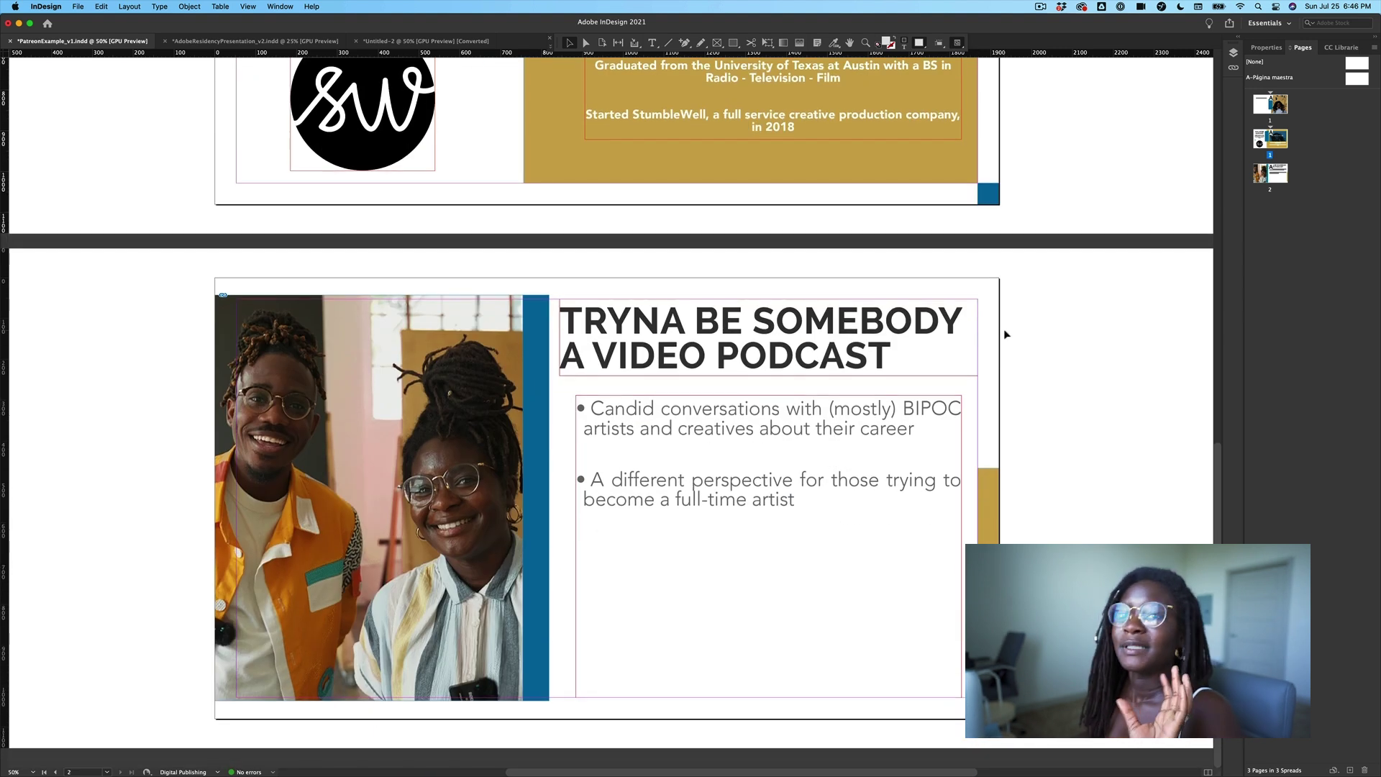
pyautogui.scroll(6, 1003, 329)
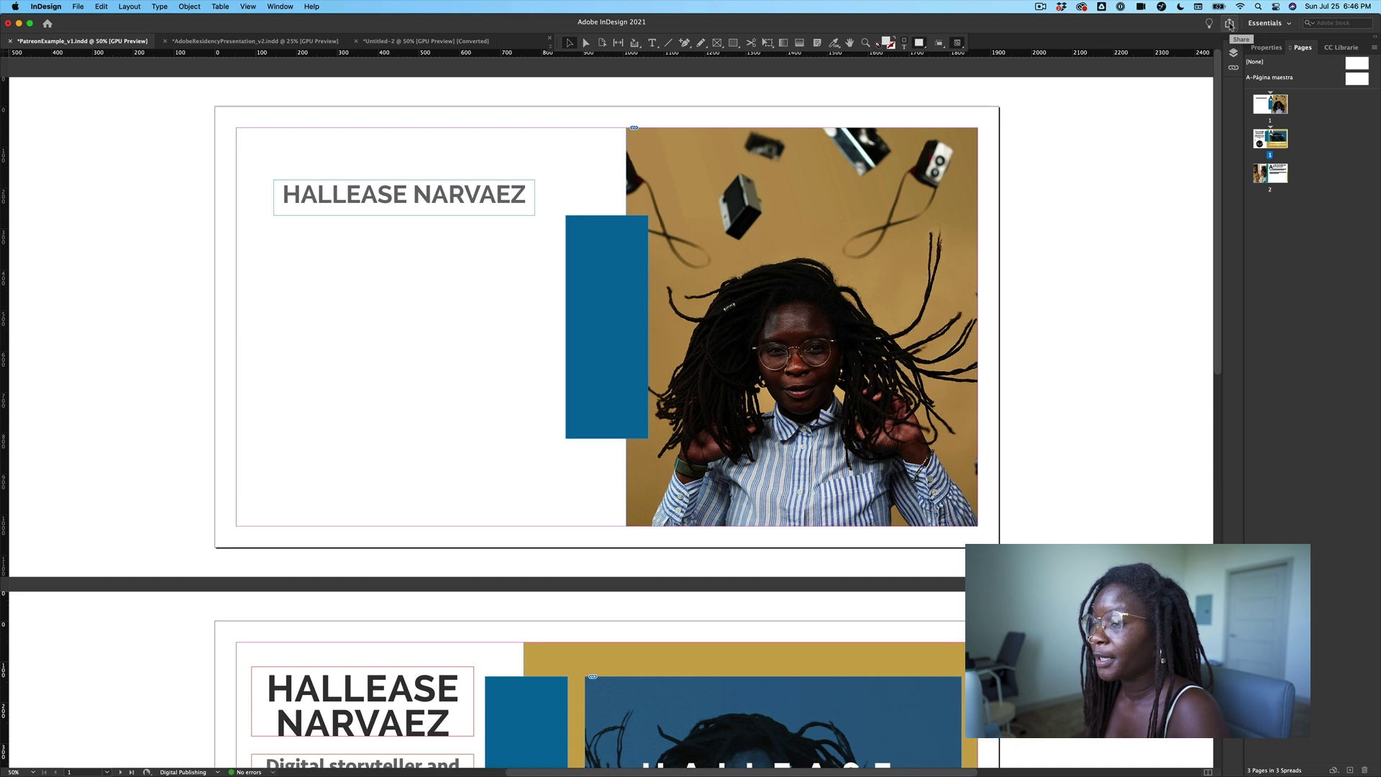
pyautogui.click(1230, 25)
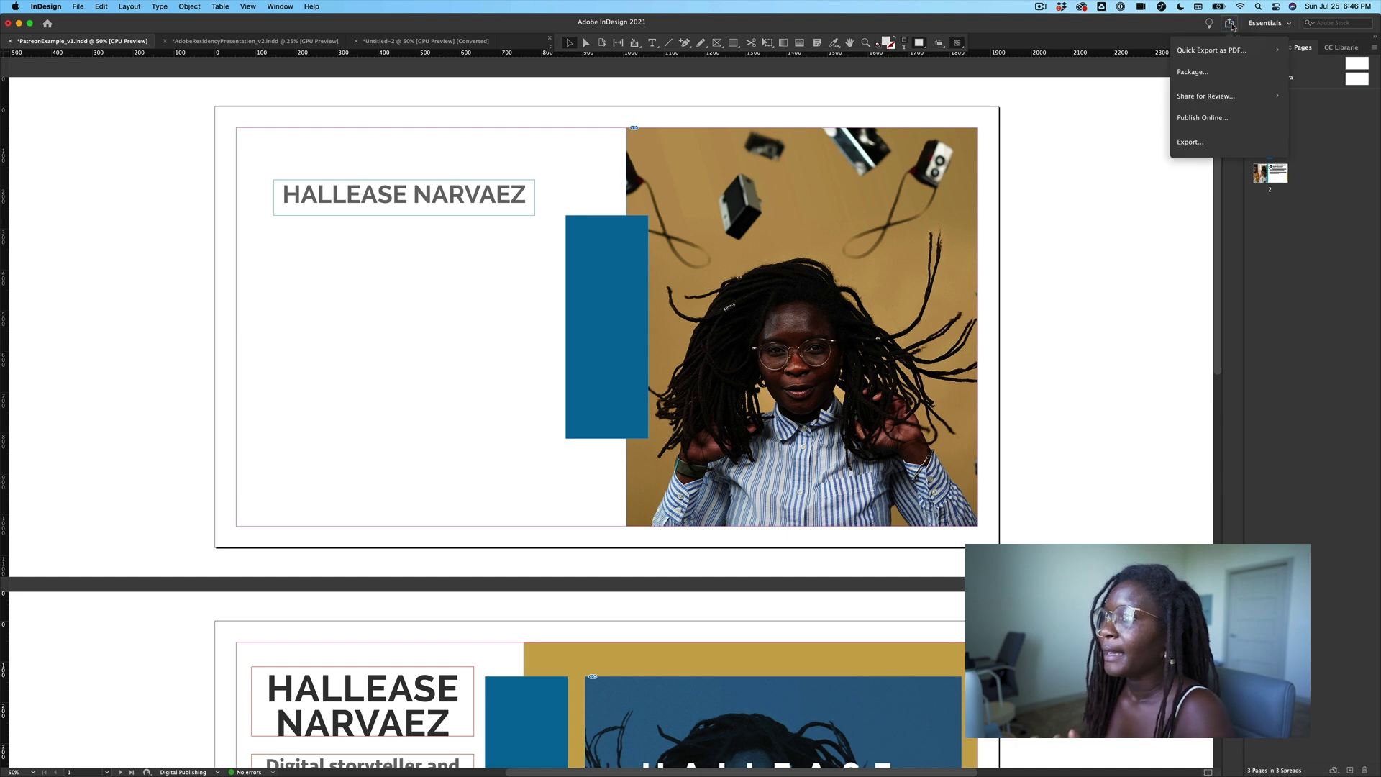
# - In Publish Online, title the document 'Patreon Example' and hide the Share and Embed options
pyautogui.click(1231, 118)
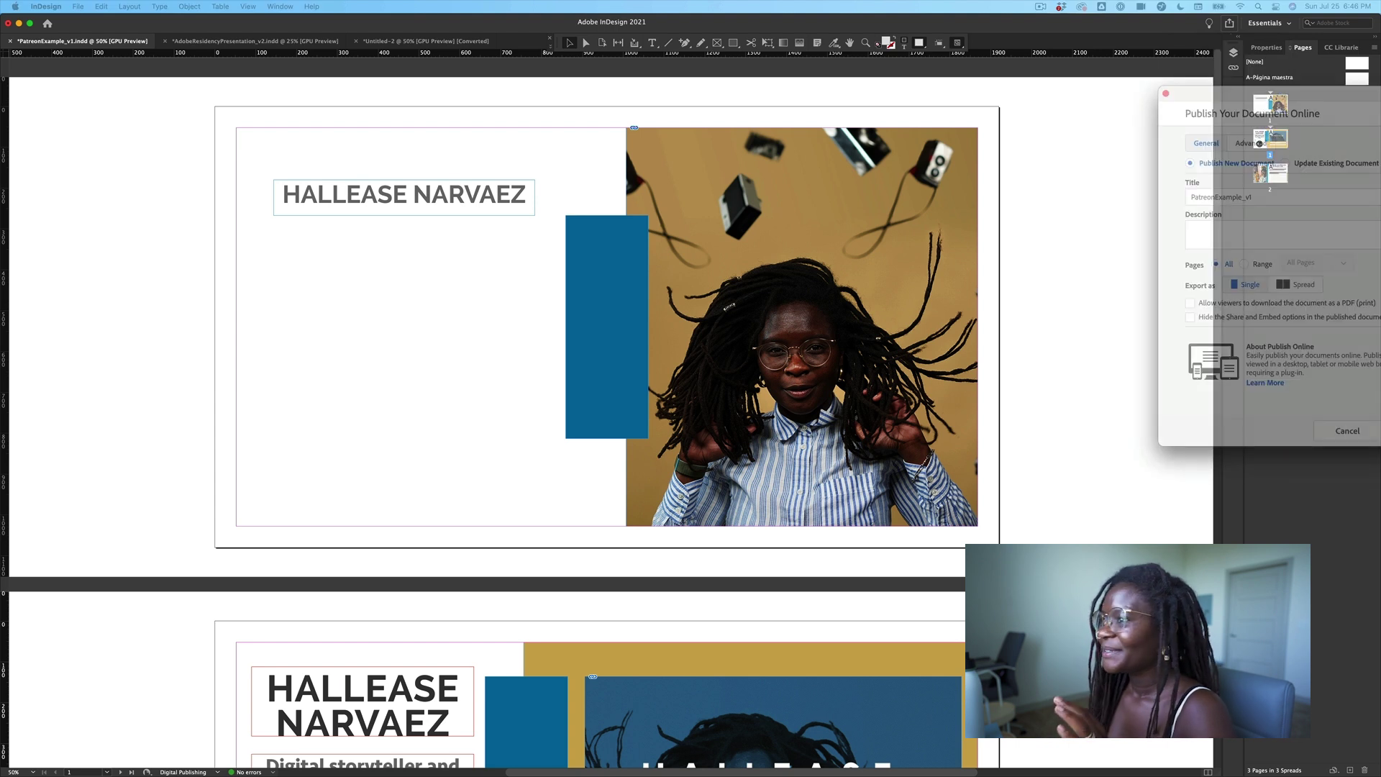
pyautogui.moveTo(791, 123); pyautogui.dragTo(693, 181)
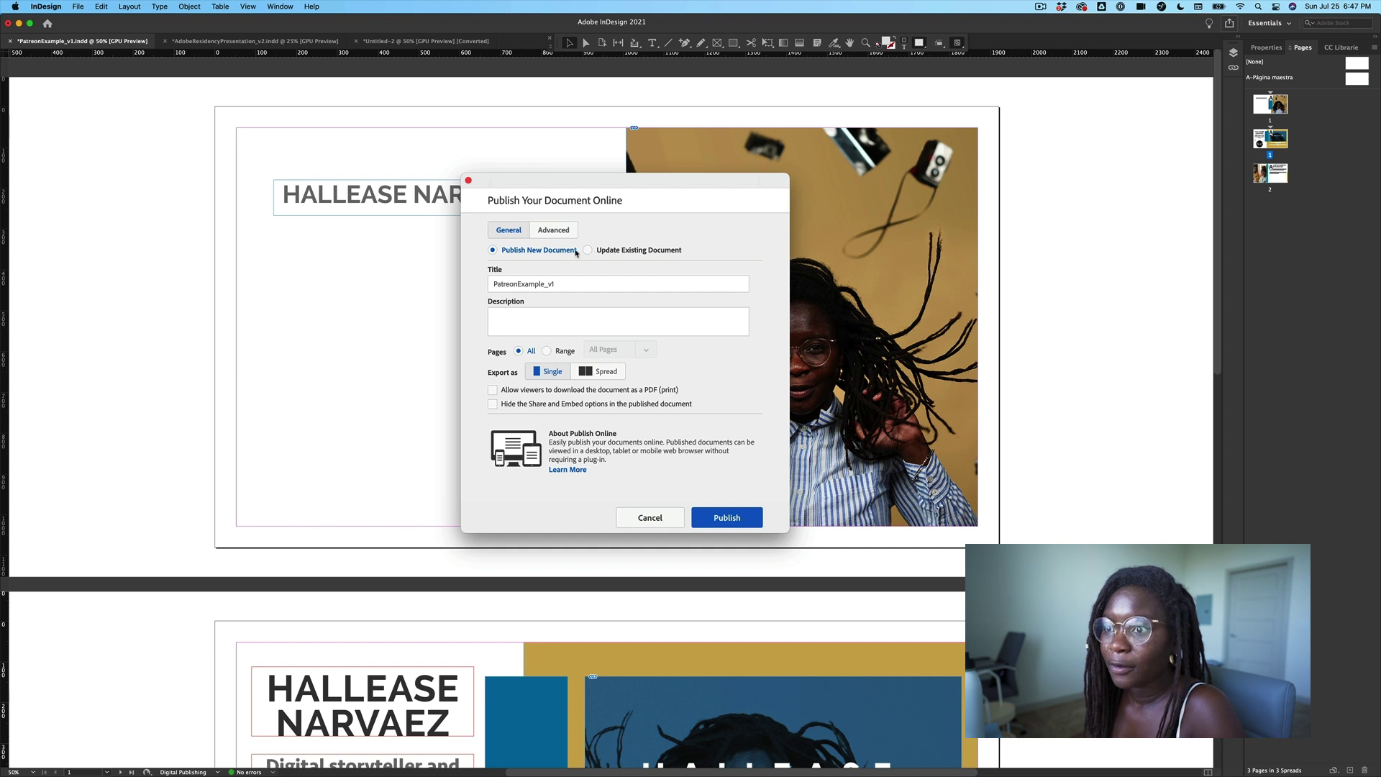
pyautogui.doubleClick(580, 283)
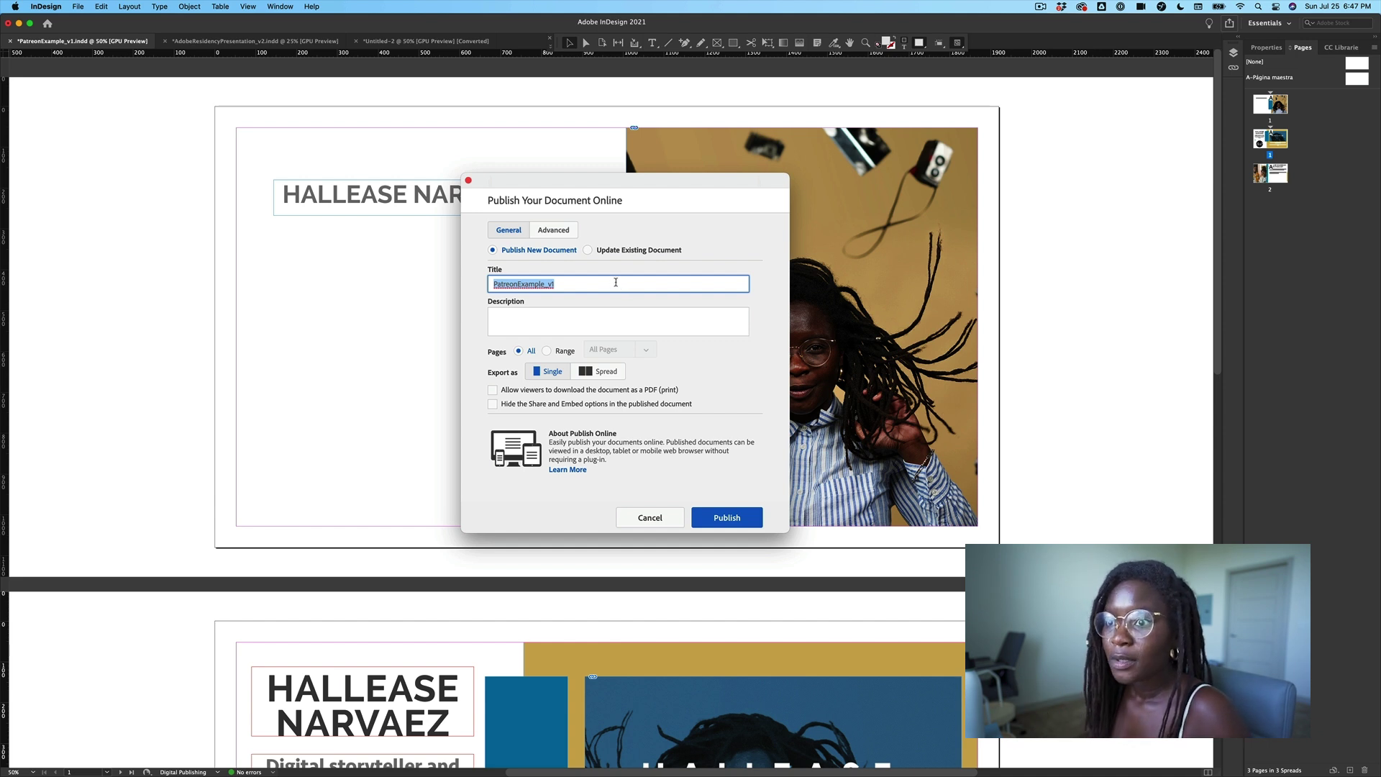
pyautogui.write('P')
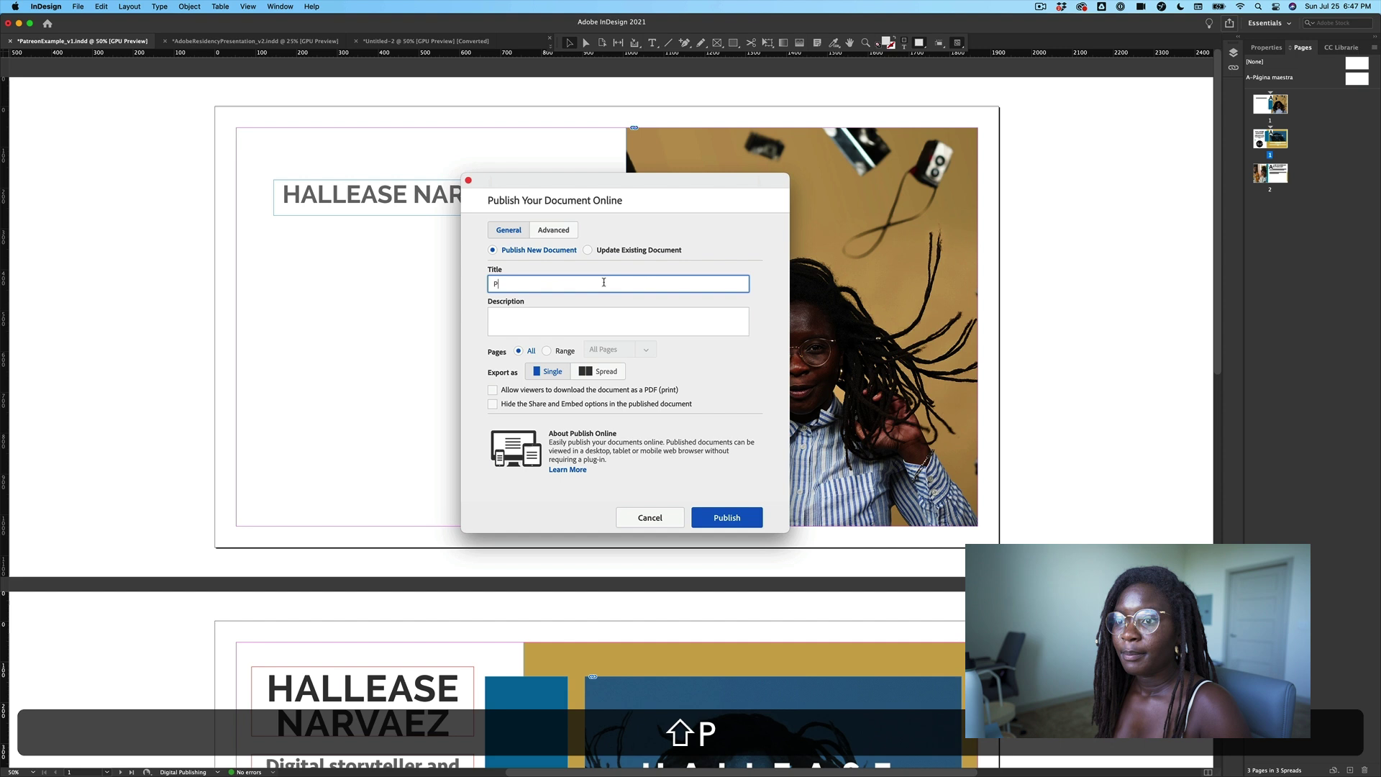
pyautogui.write('atreon Example')
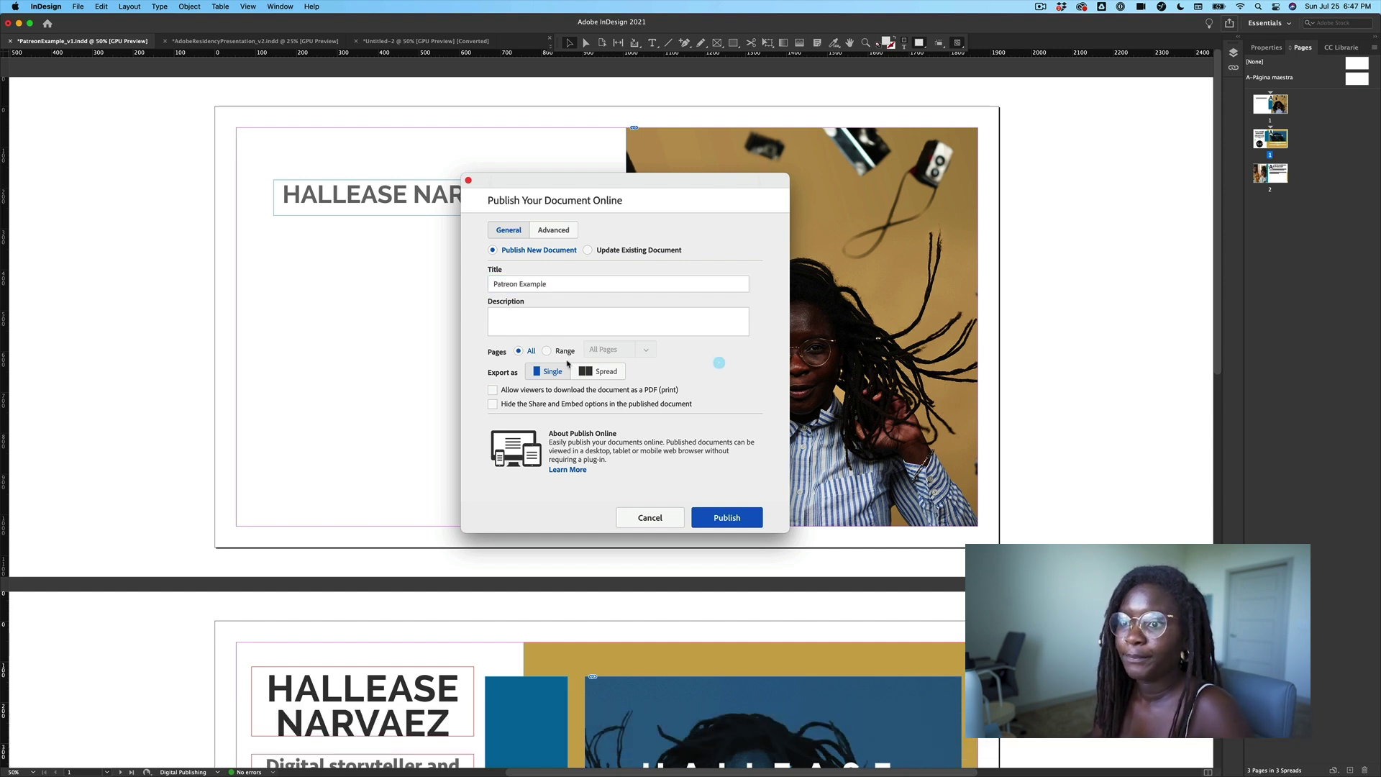
pyautogui.click(608, 353)
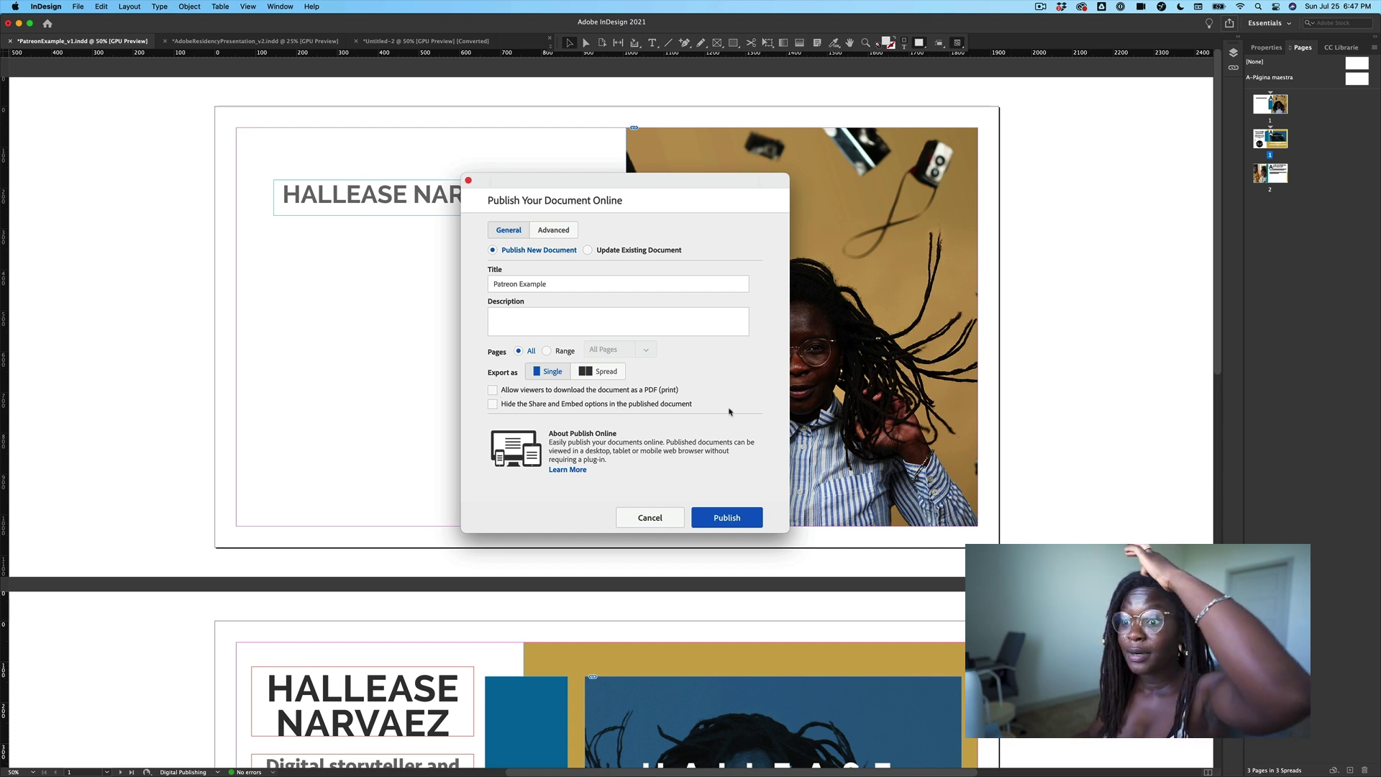
pyautogui.click(642, 403)
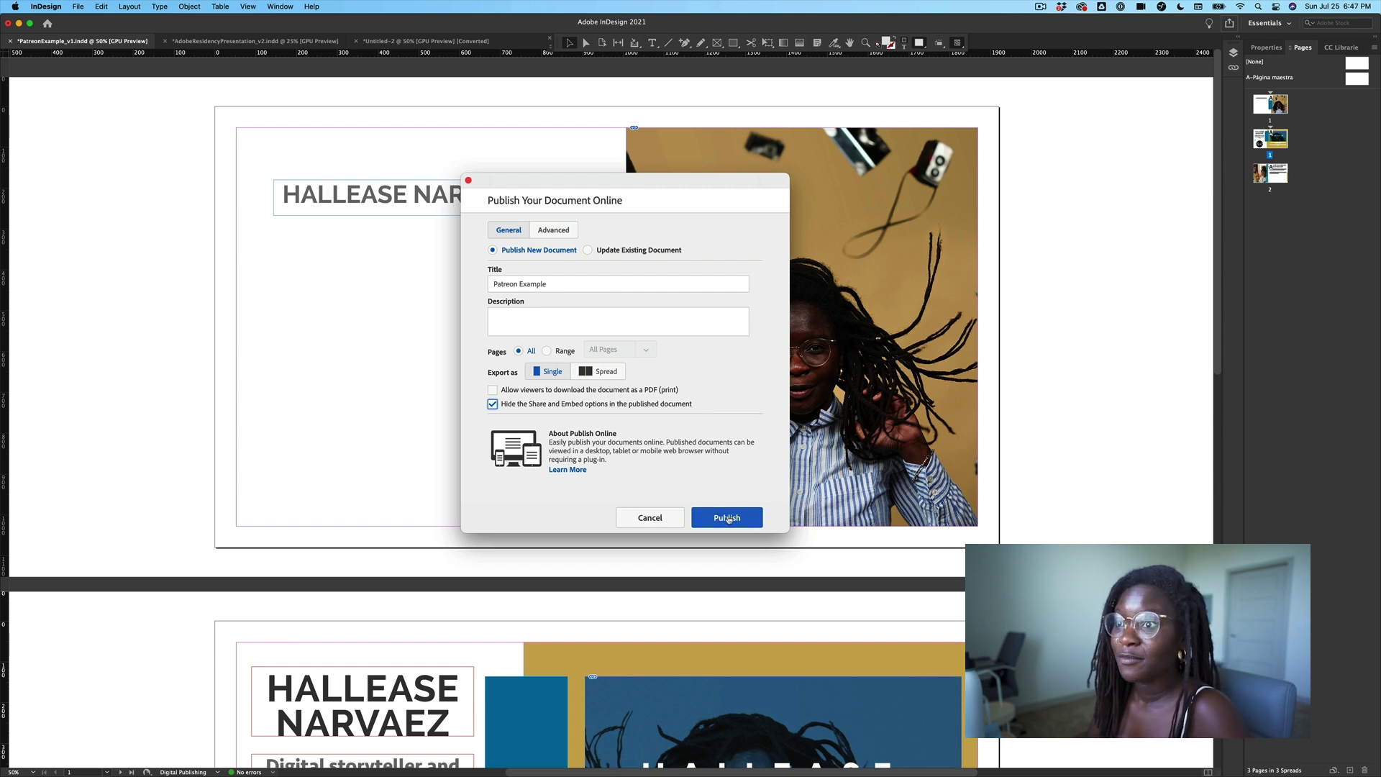
# - Publish the document online and copy its published URL
pyautogui.click(727, 518)
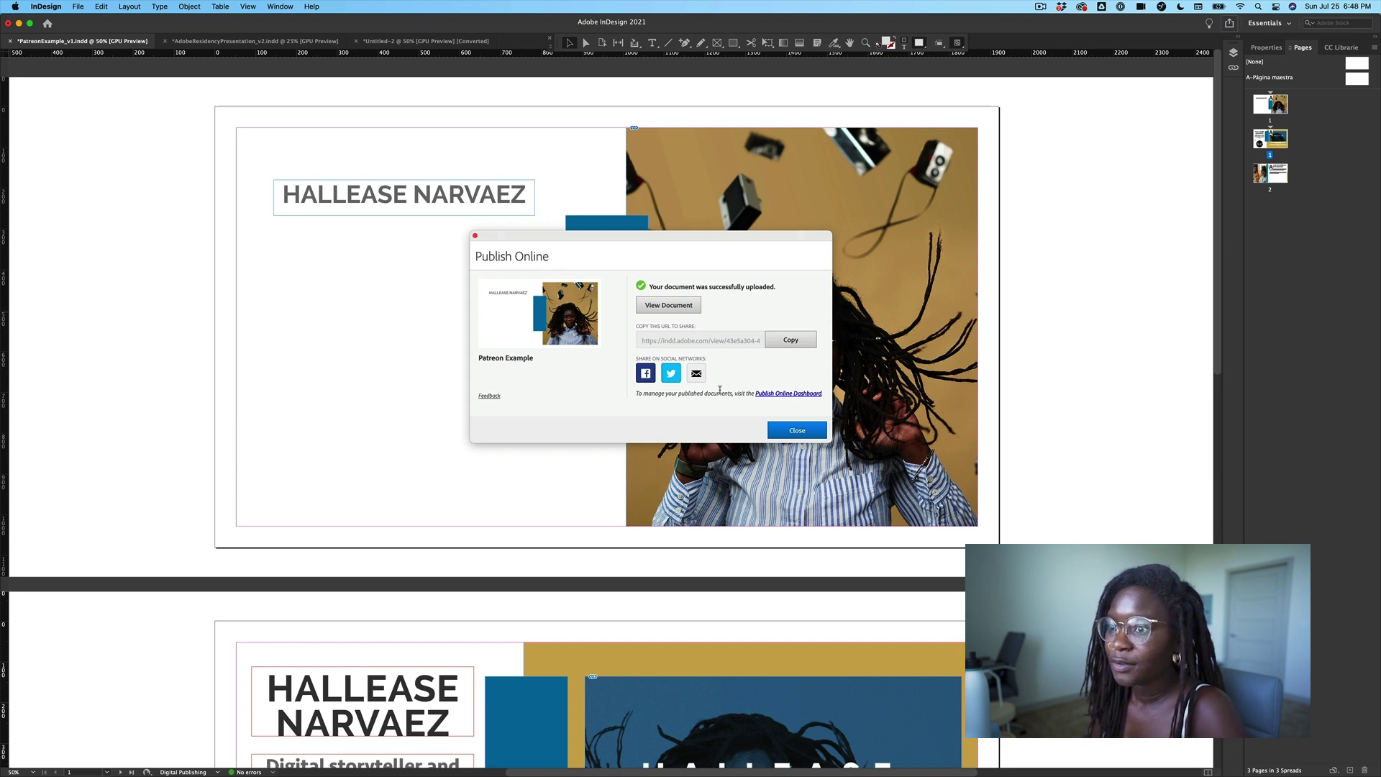
pyautogui.click(770, 339)
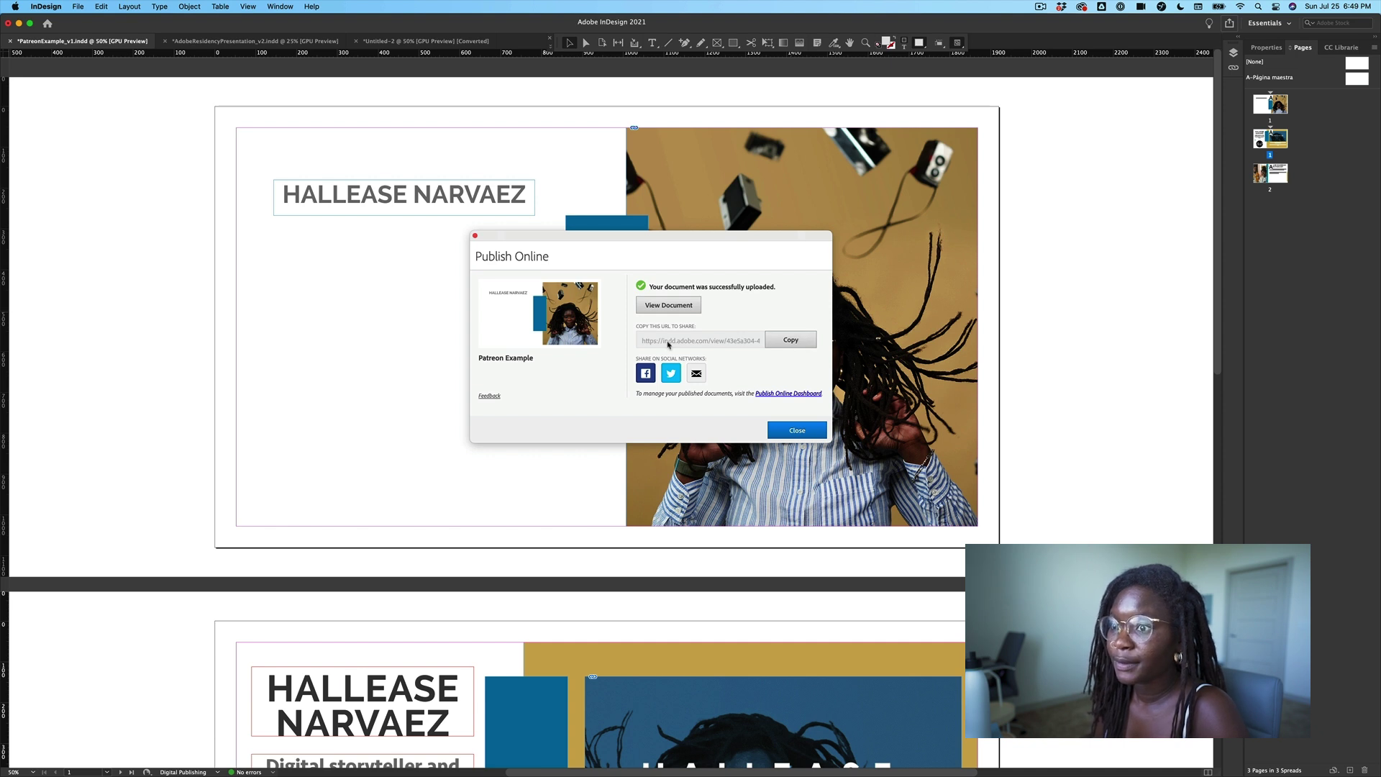
pyautogui.click(791, 341)
pyautogui.click(795, 341)
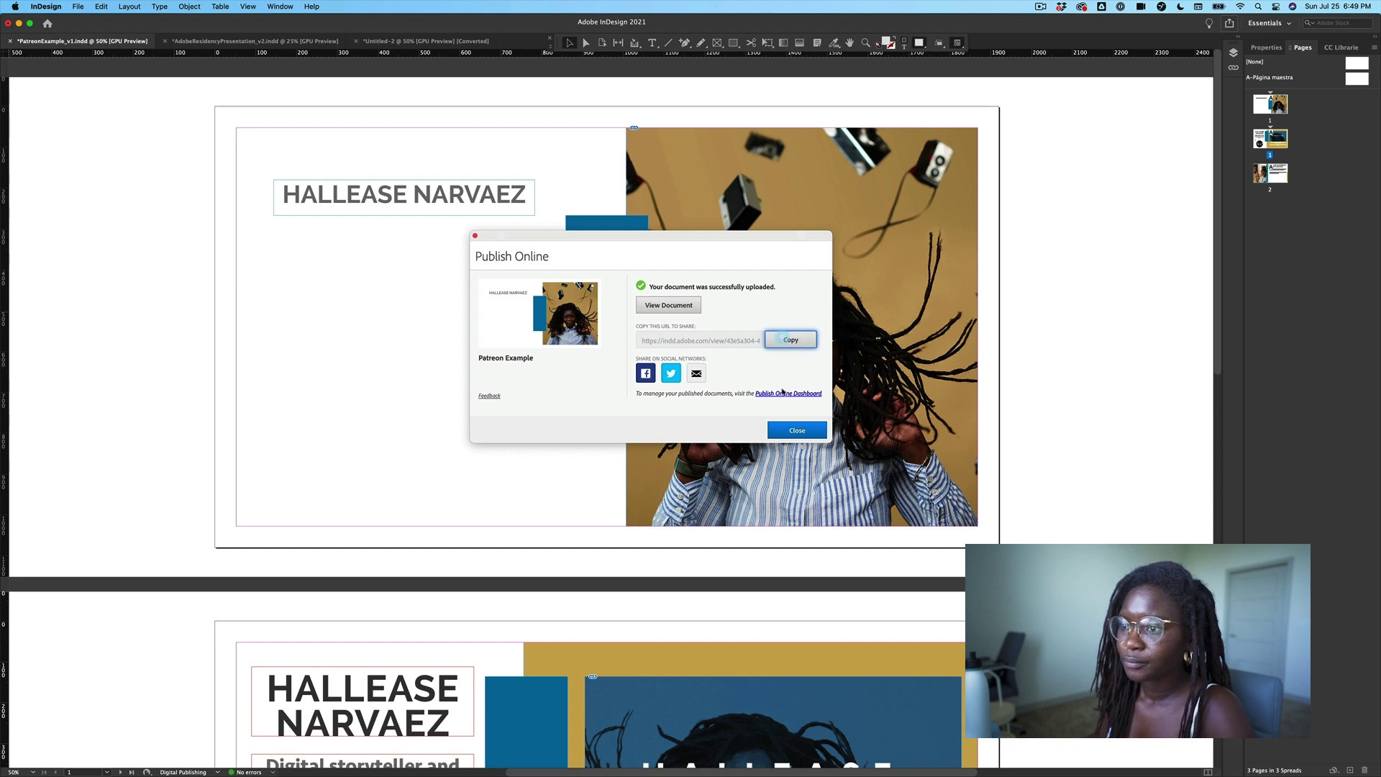
pyautogui.moveTo(663, 770)
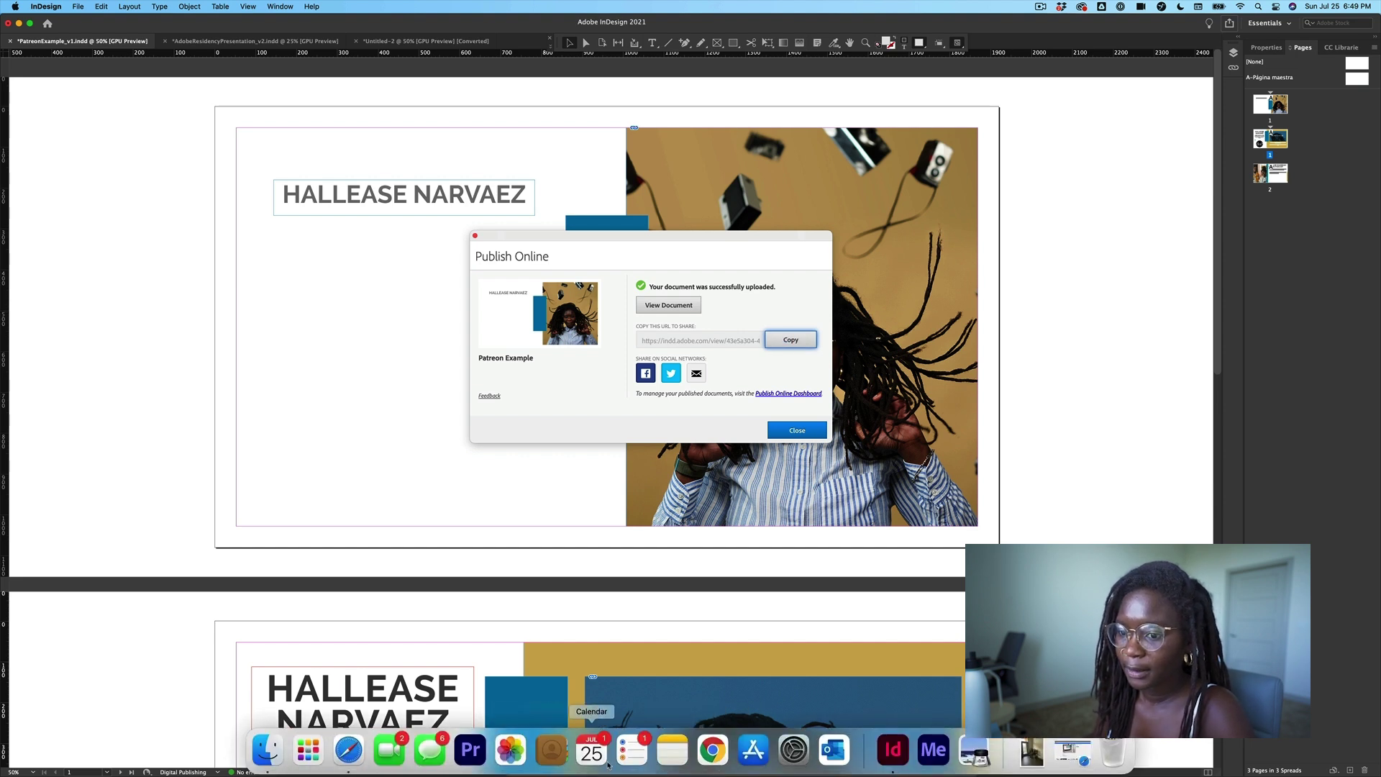
# - In Safari, show the Hallease Adobe Residency Presentation tab at its first slide
pyautogui.click(360, 754)
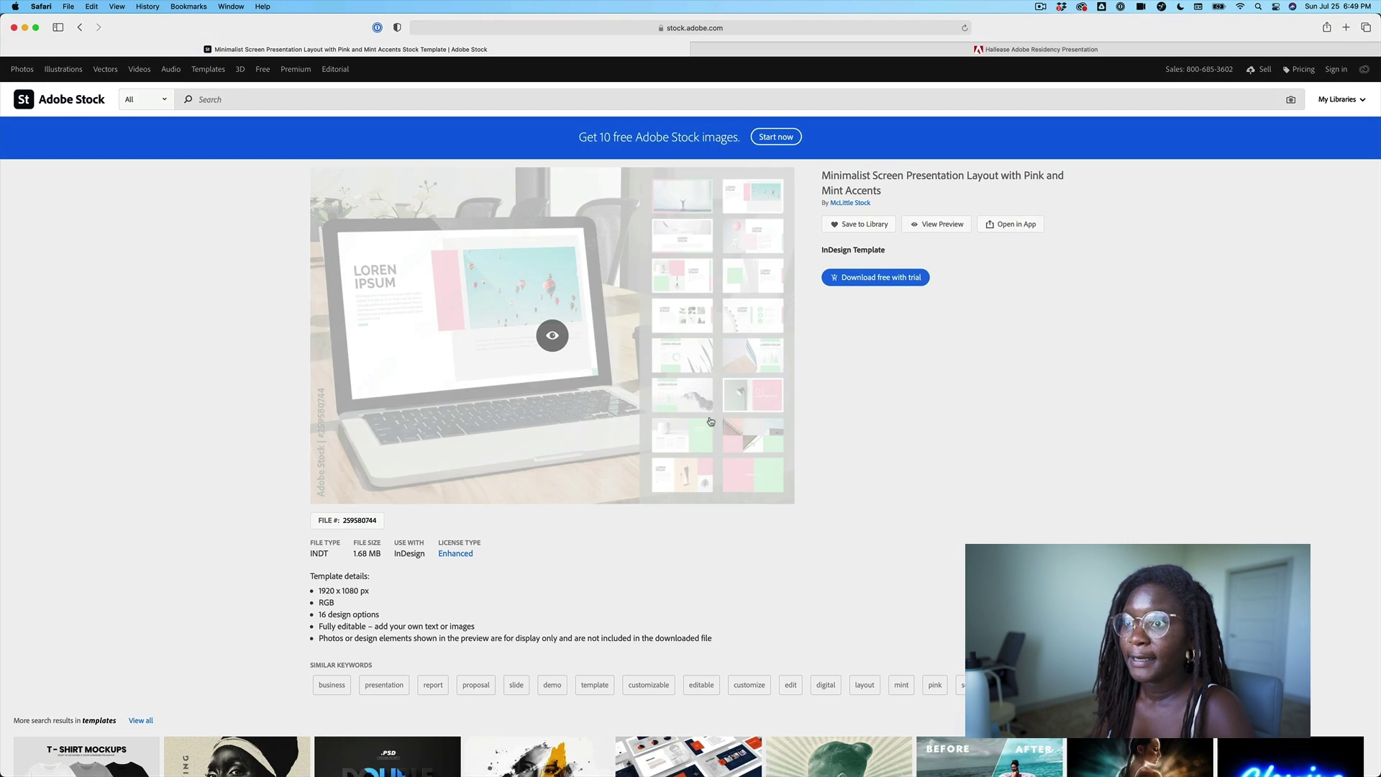
pyautogui.click(1007, 49)
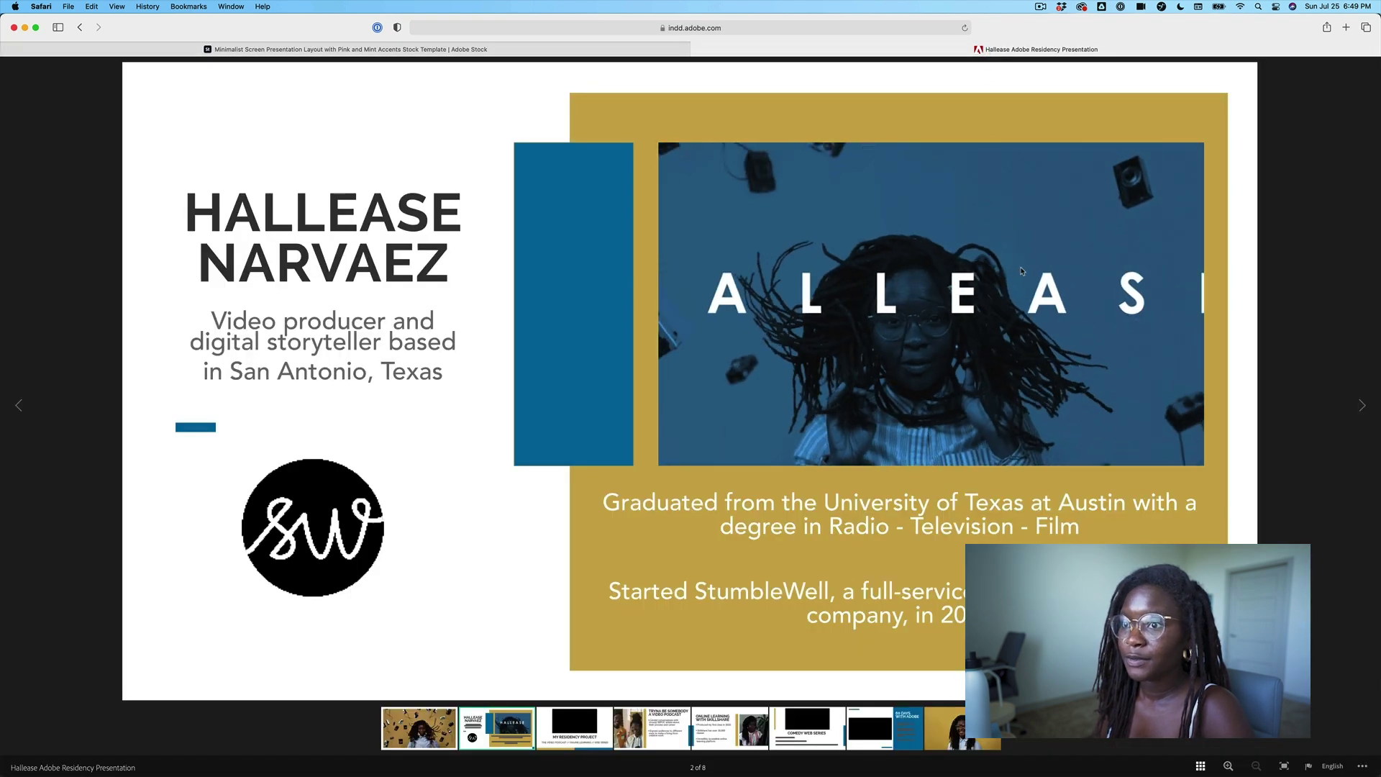
pyautogui.click(408, 744)
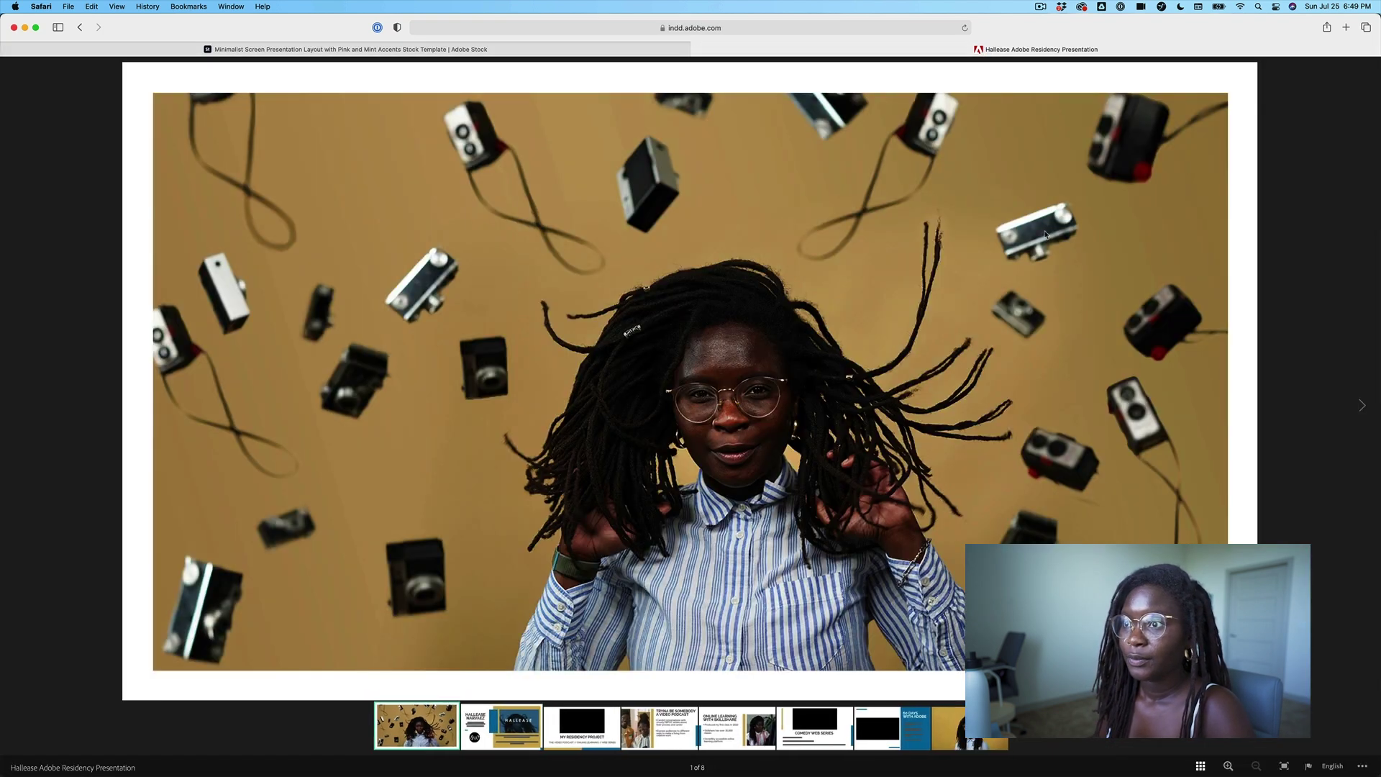
# - Load the published Patreon Example link in a new tab and advance to slide 2
pyautogui.press('super+t')
pyautogui.press('Return')
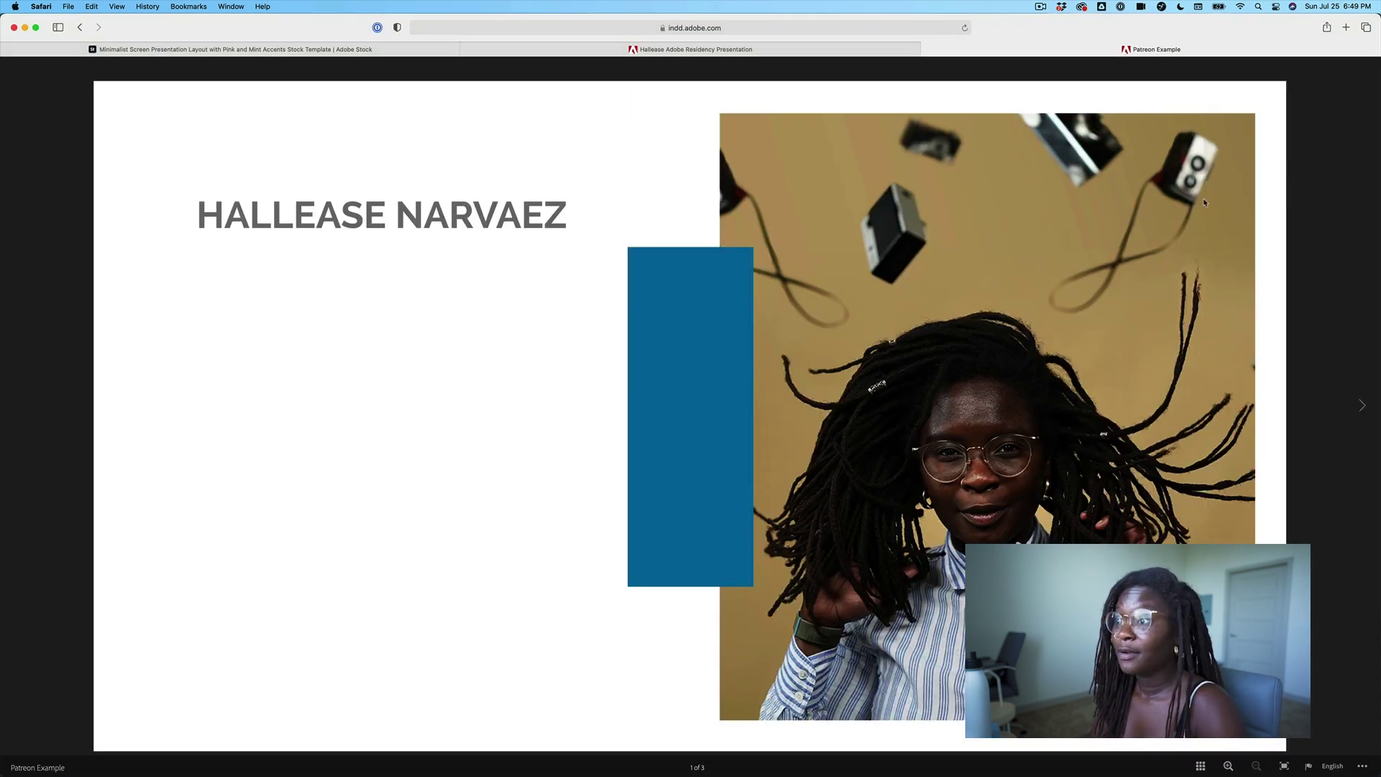
pyautogui.click(1357, 408)
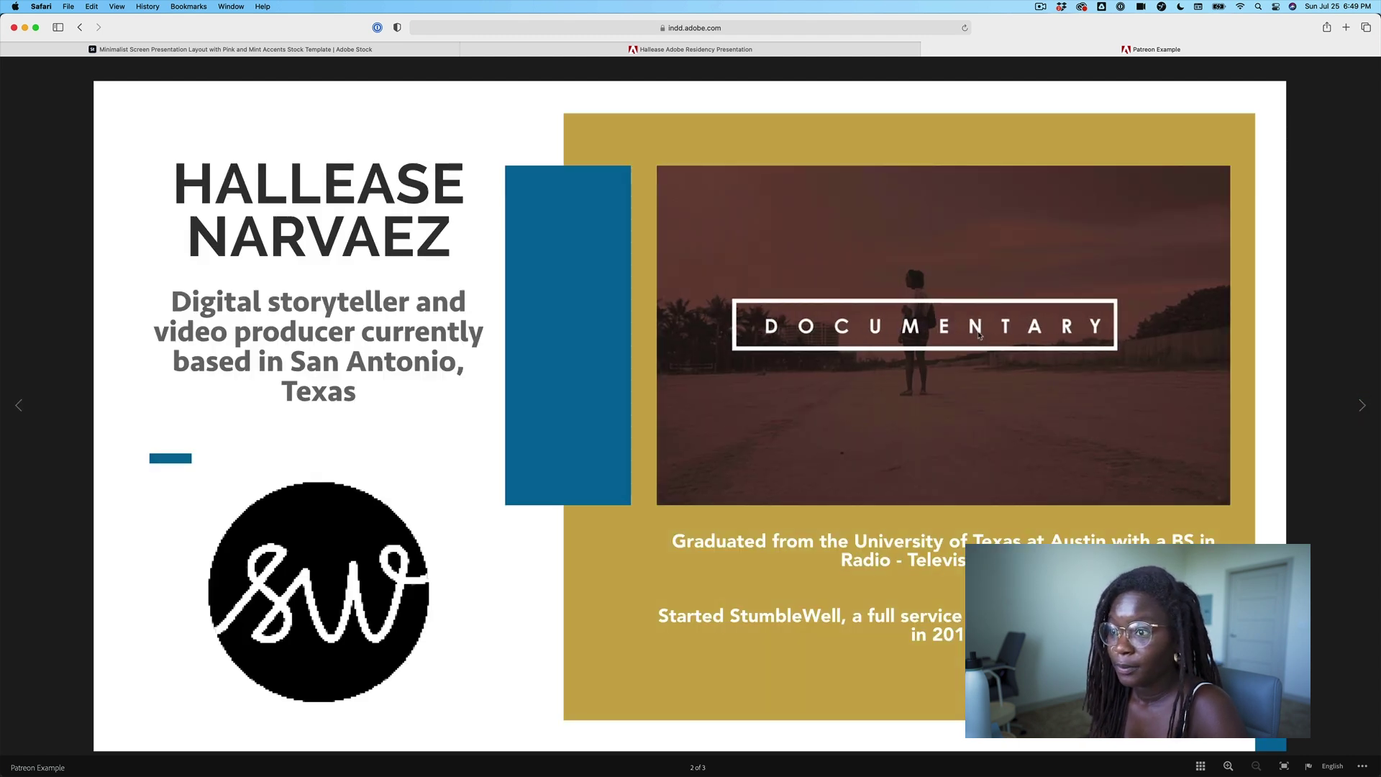